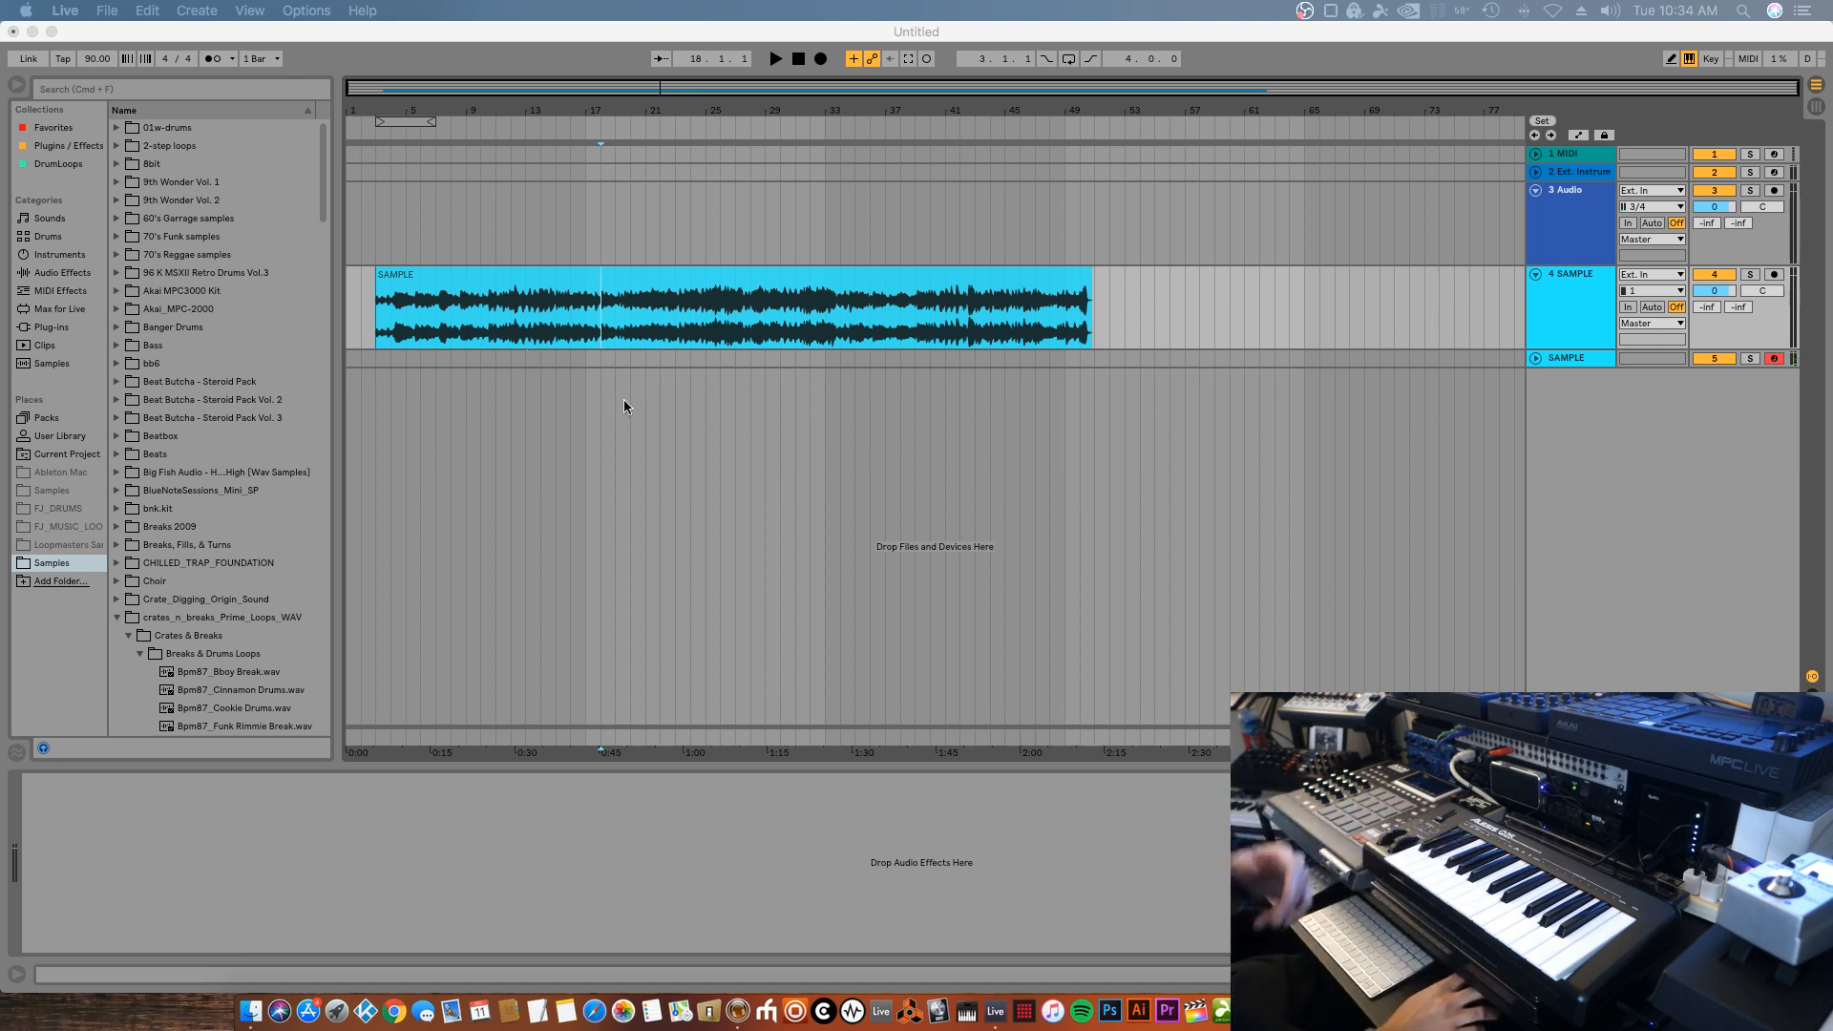
Open Slice to New MIDI Track for the SAMPLE clip, choose one slice per Warp Marker, and cancel
{"action": "left_click", "coordinate": [616, 301]}
{"action": "left_click", "coordinate": [603, 279]}
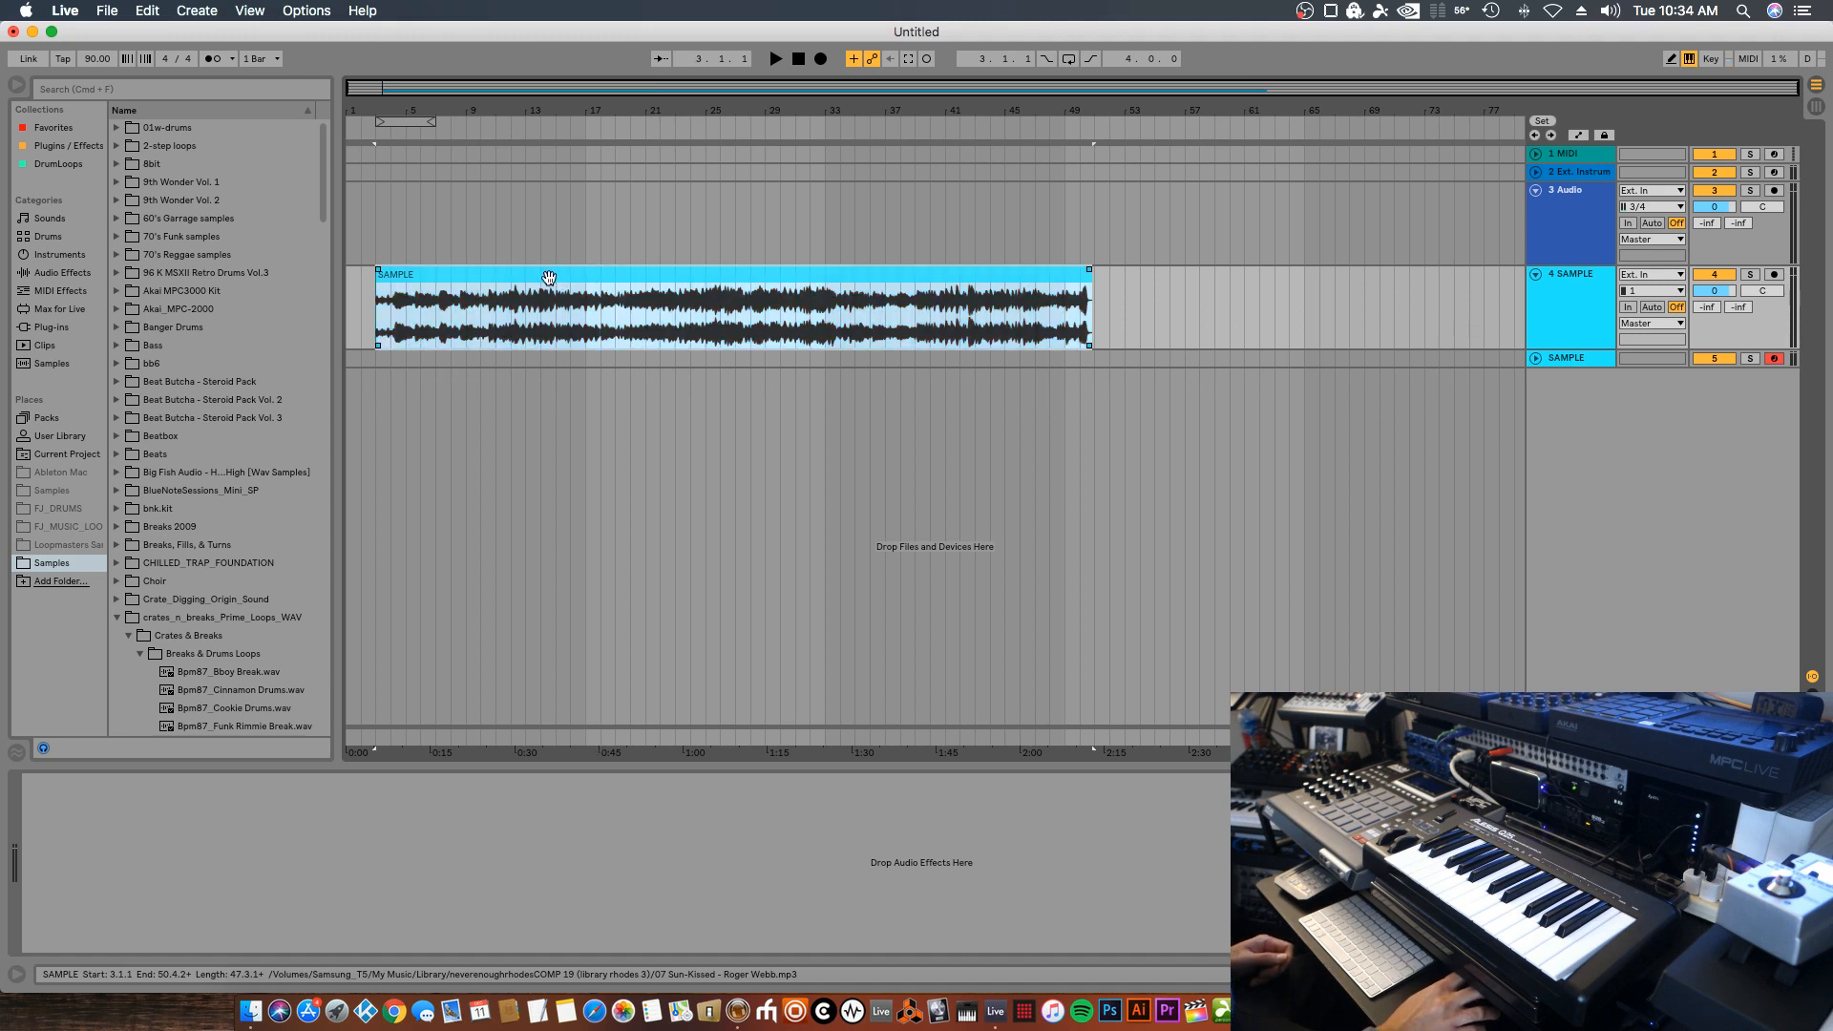
{"action": "right_click", "coordinate": [548, 277]}
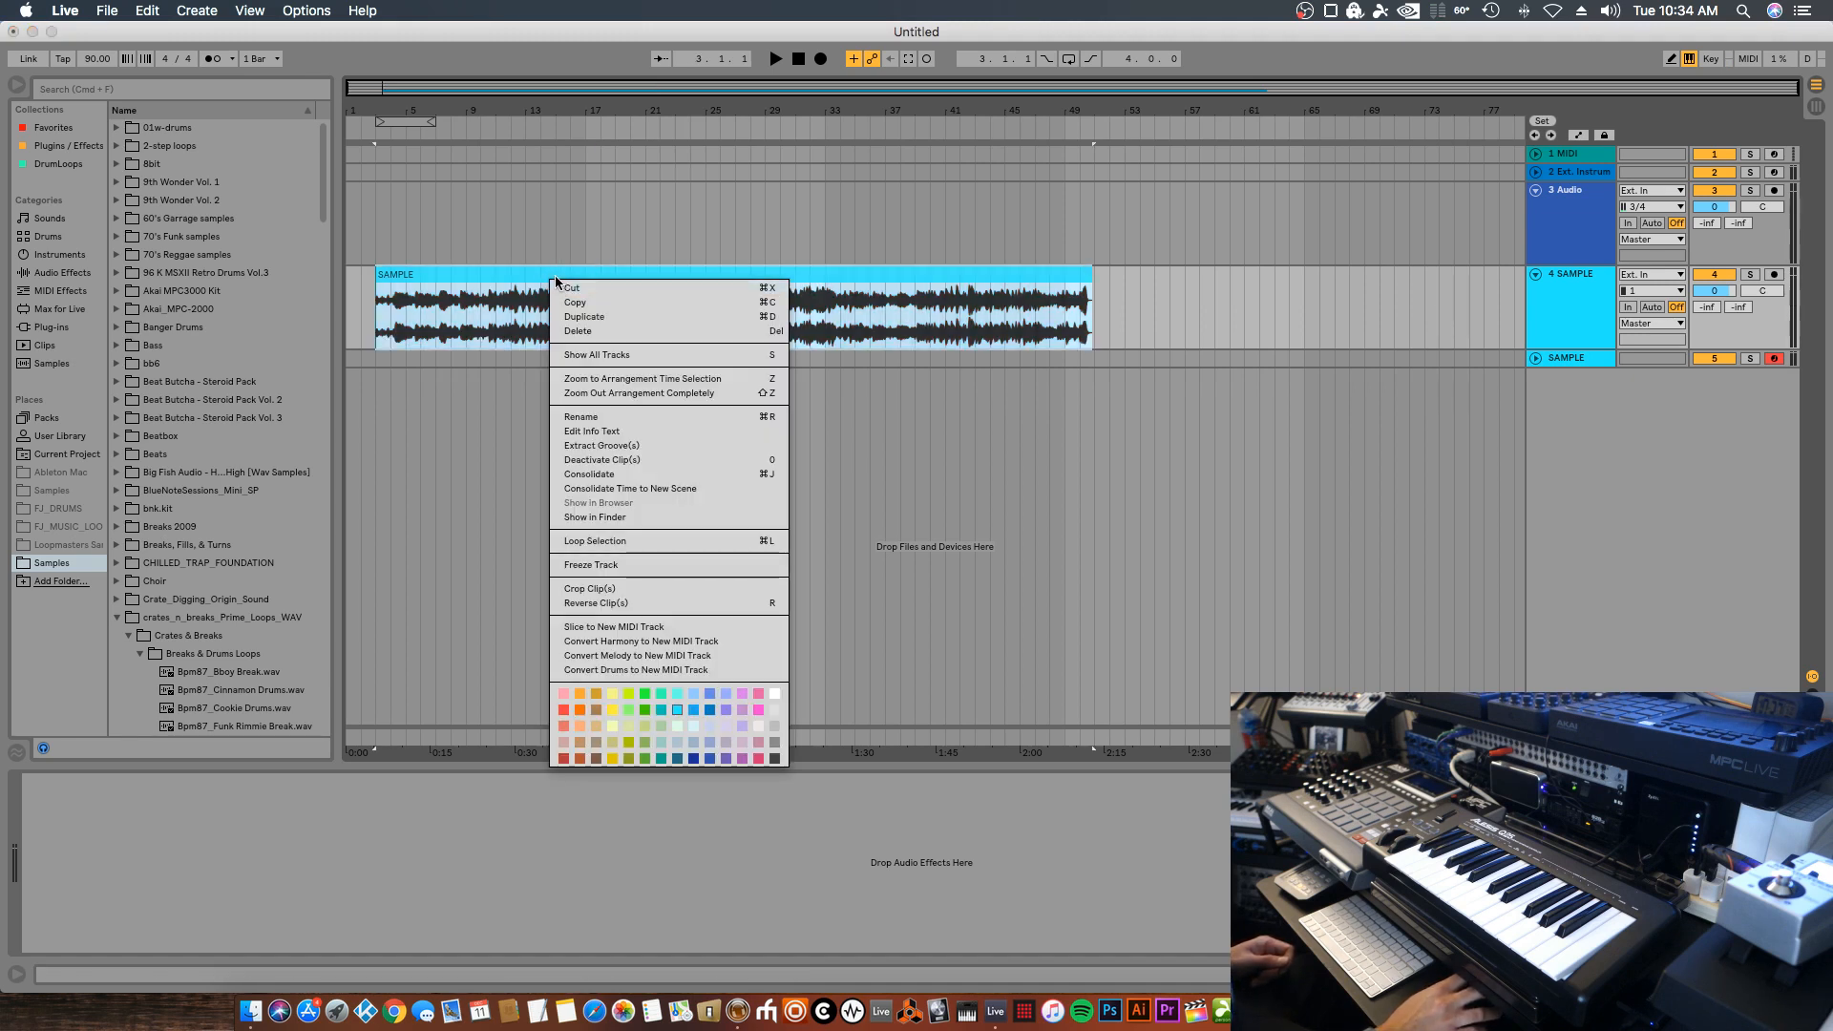
{"action": "left_click", "coordinate": [626, 627]}
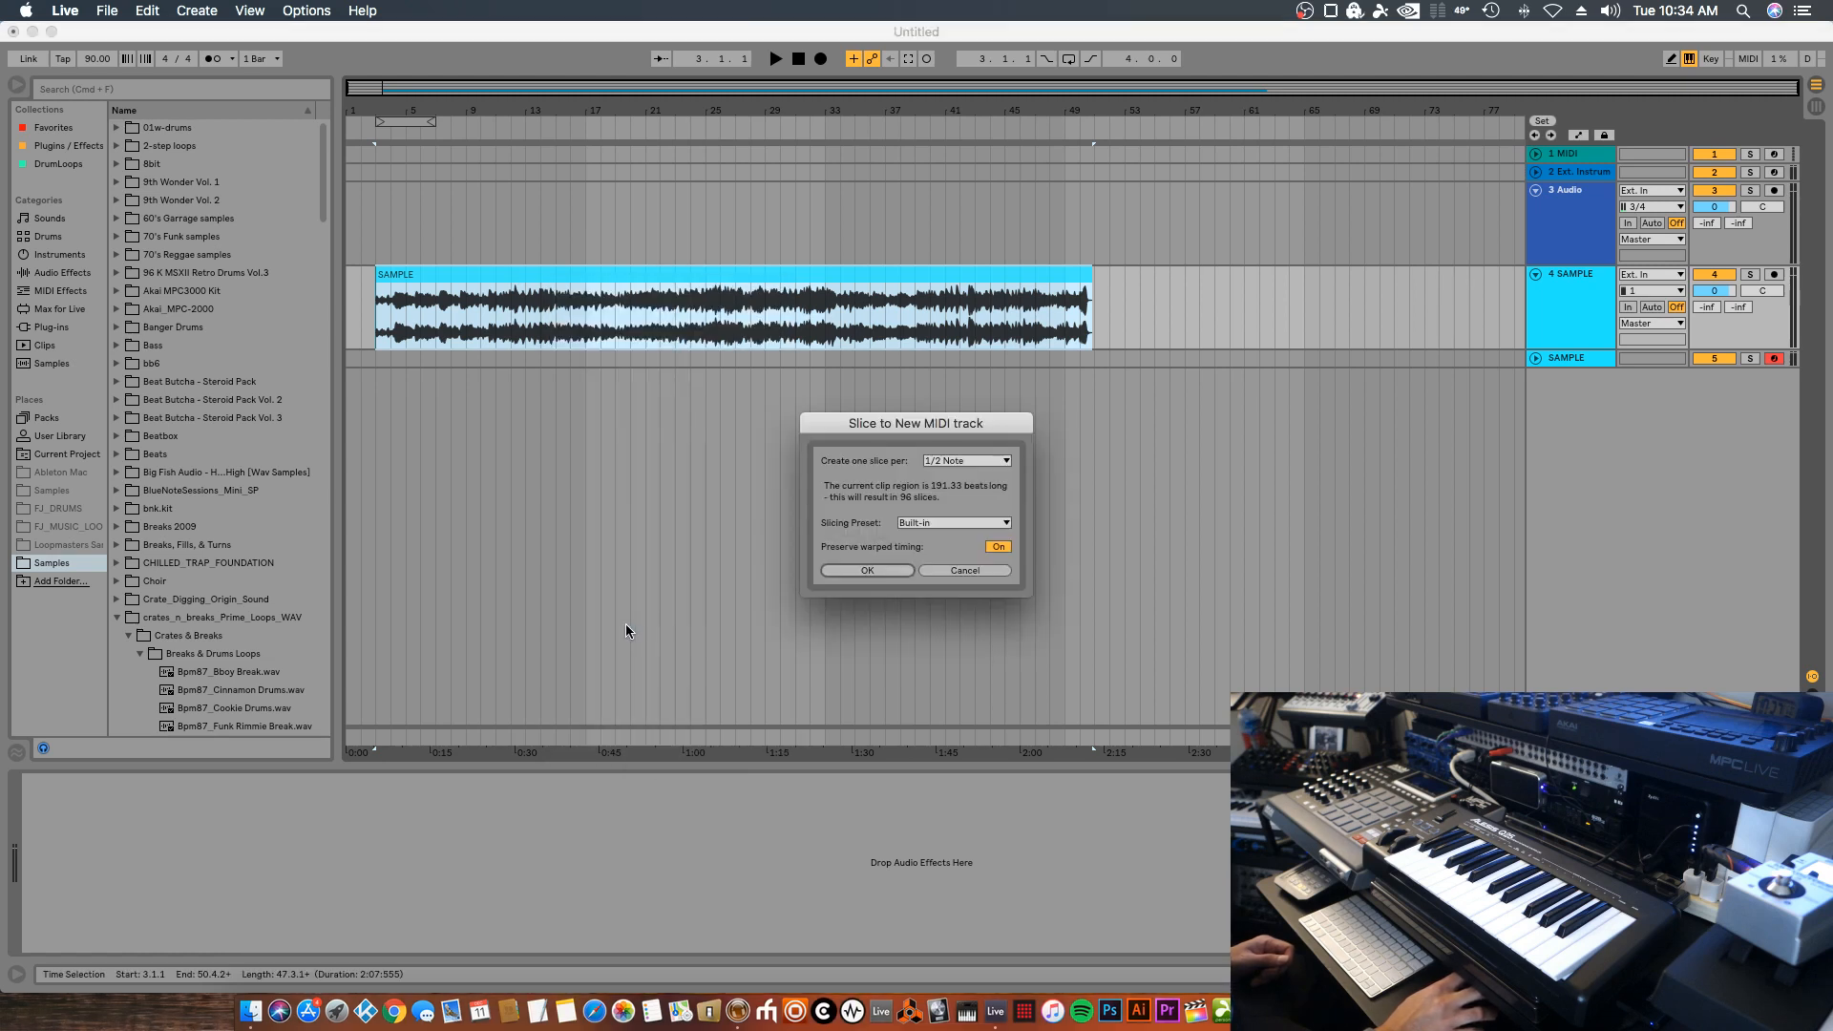
{"action": "left_click", "coordinate": [966, 462]}
{"action": "left_click", "coordinate": [966, 465]}
{"action": "left_click", "coordinate": [966, 466]}
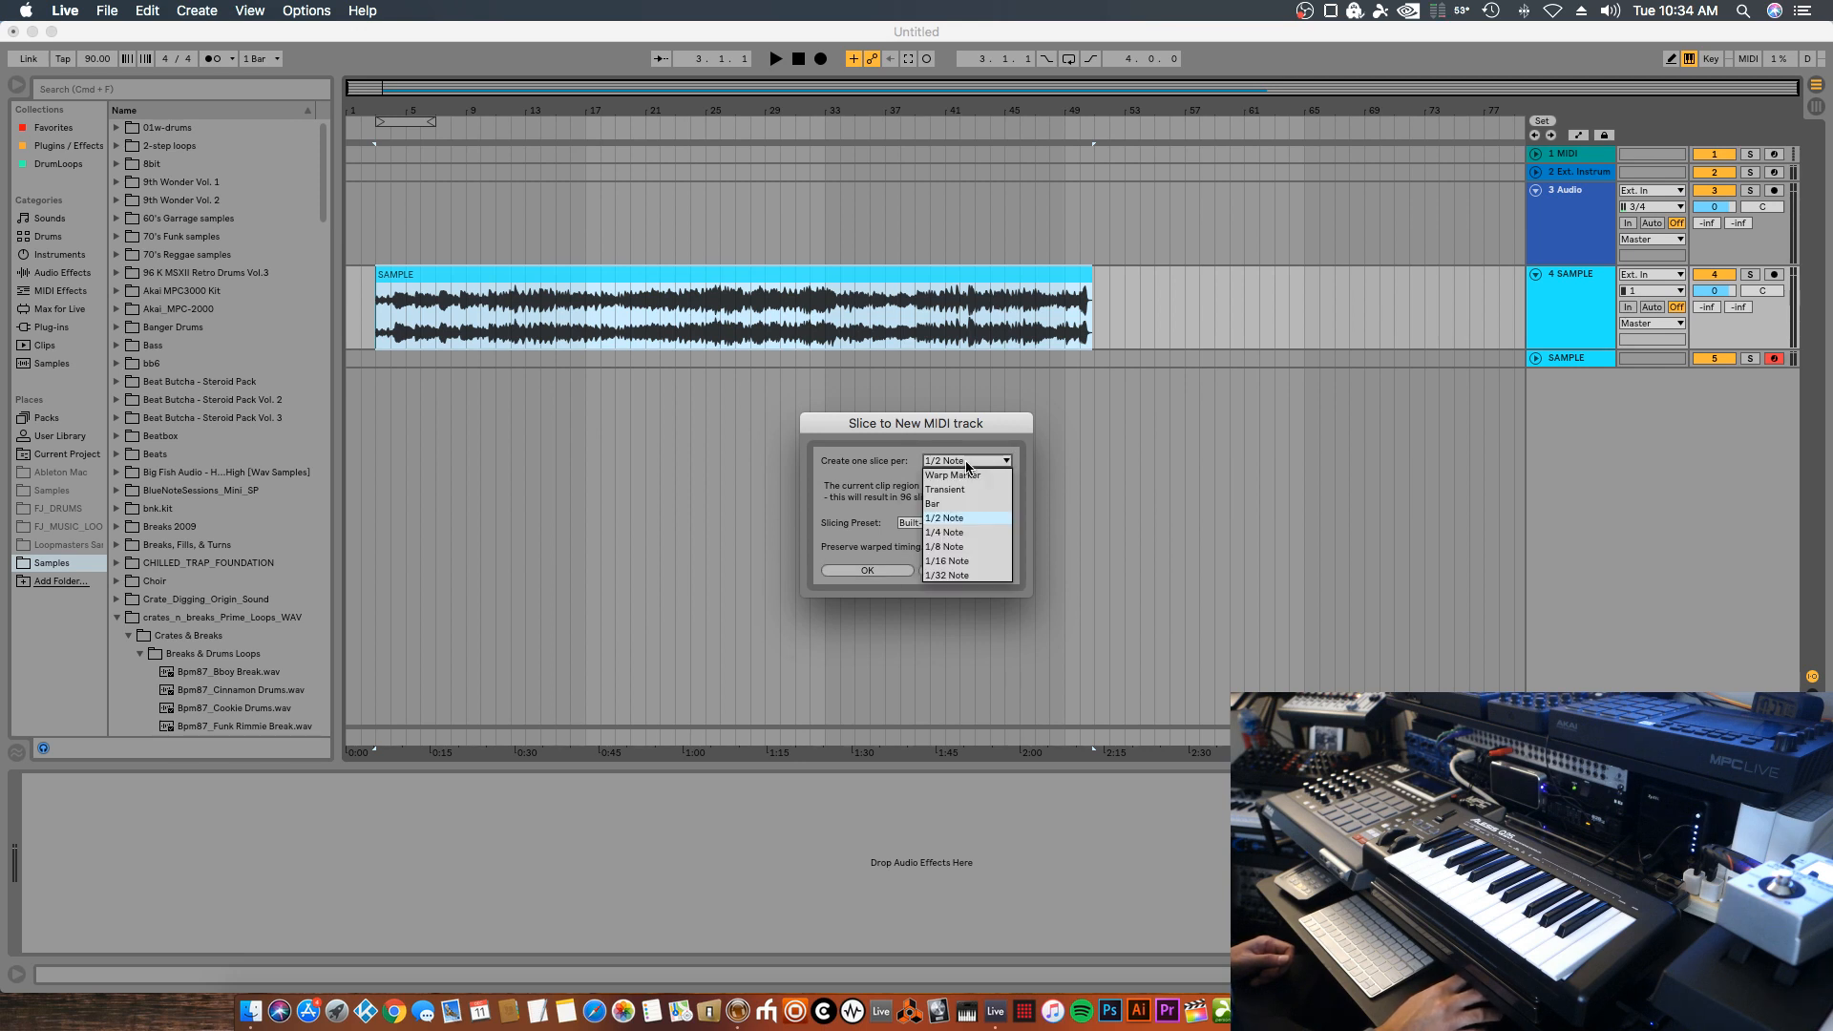
{"action": "left_click", "coordinate": [954, 475]}
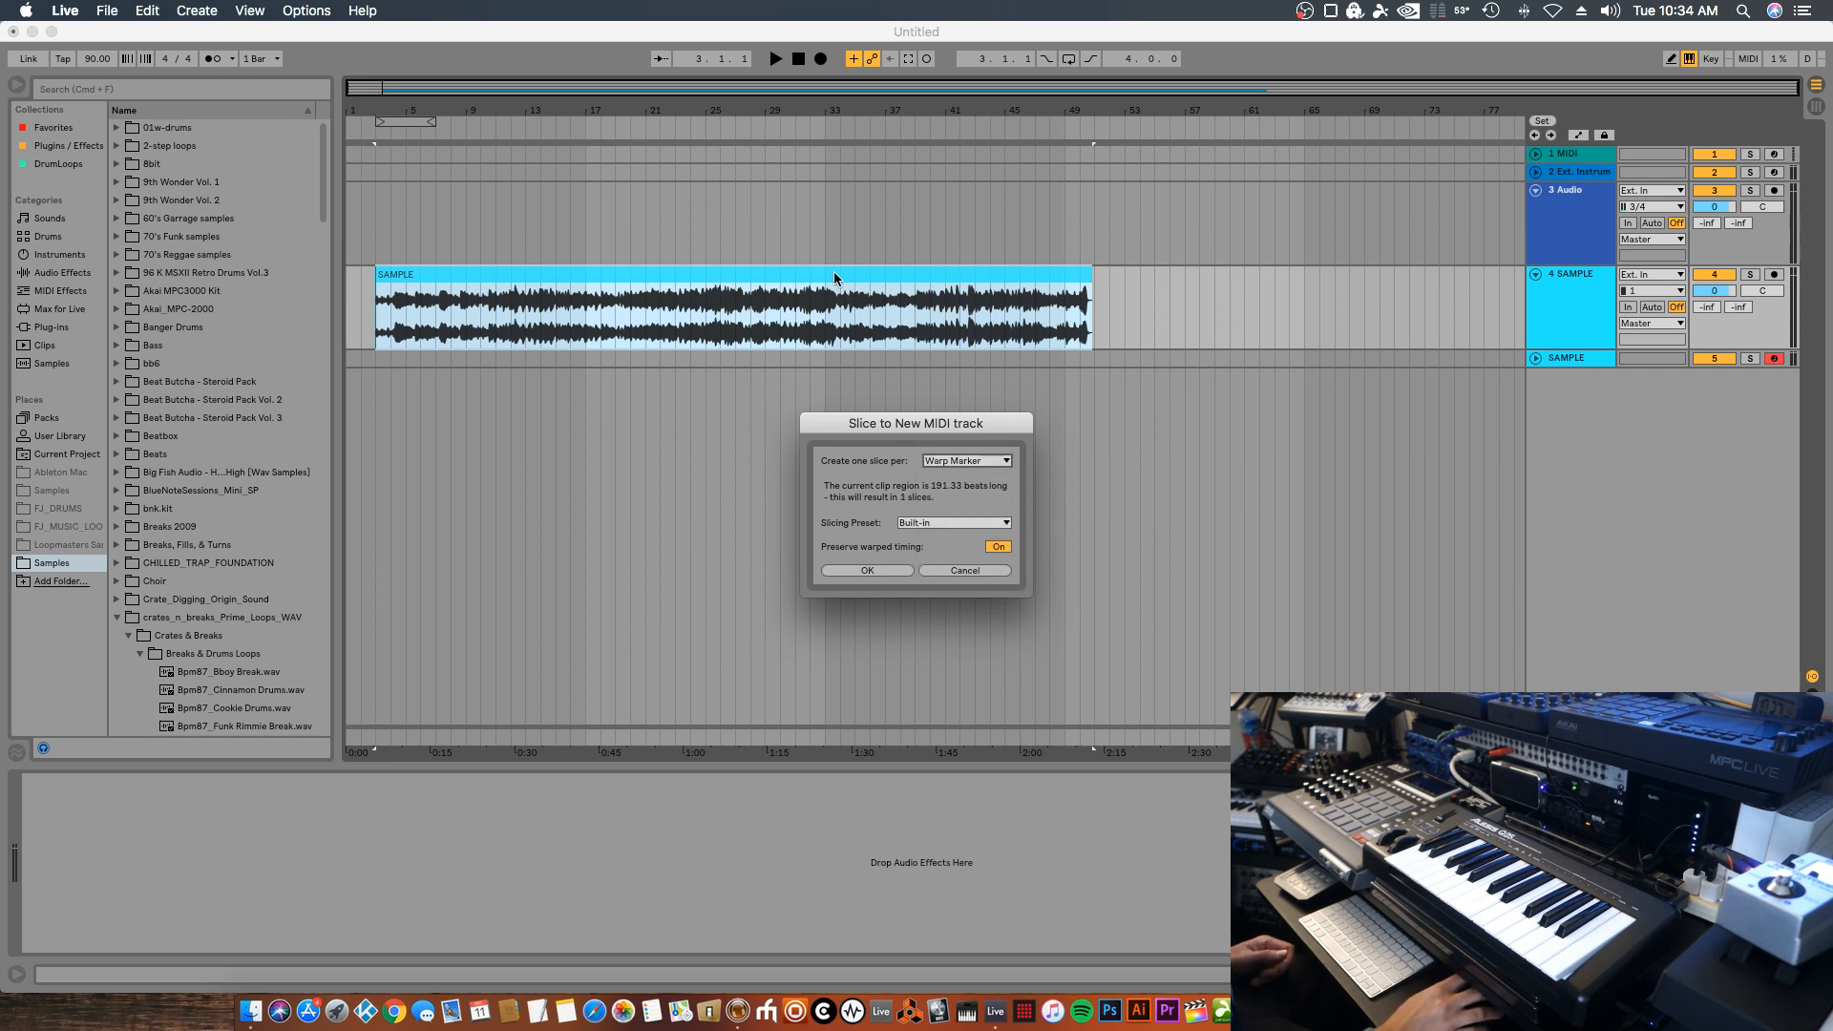
{"action": "left_click", "coordinate": [983, 568]}
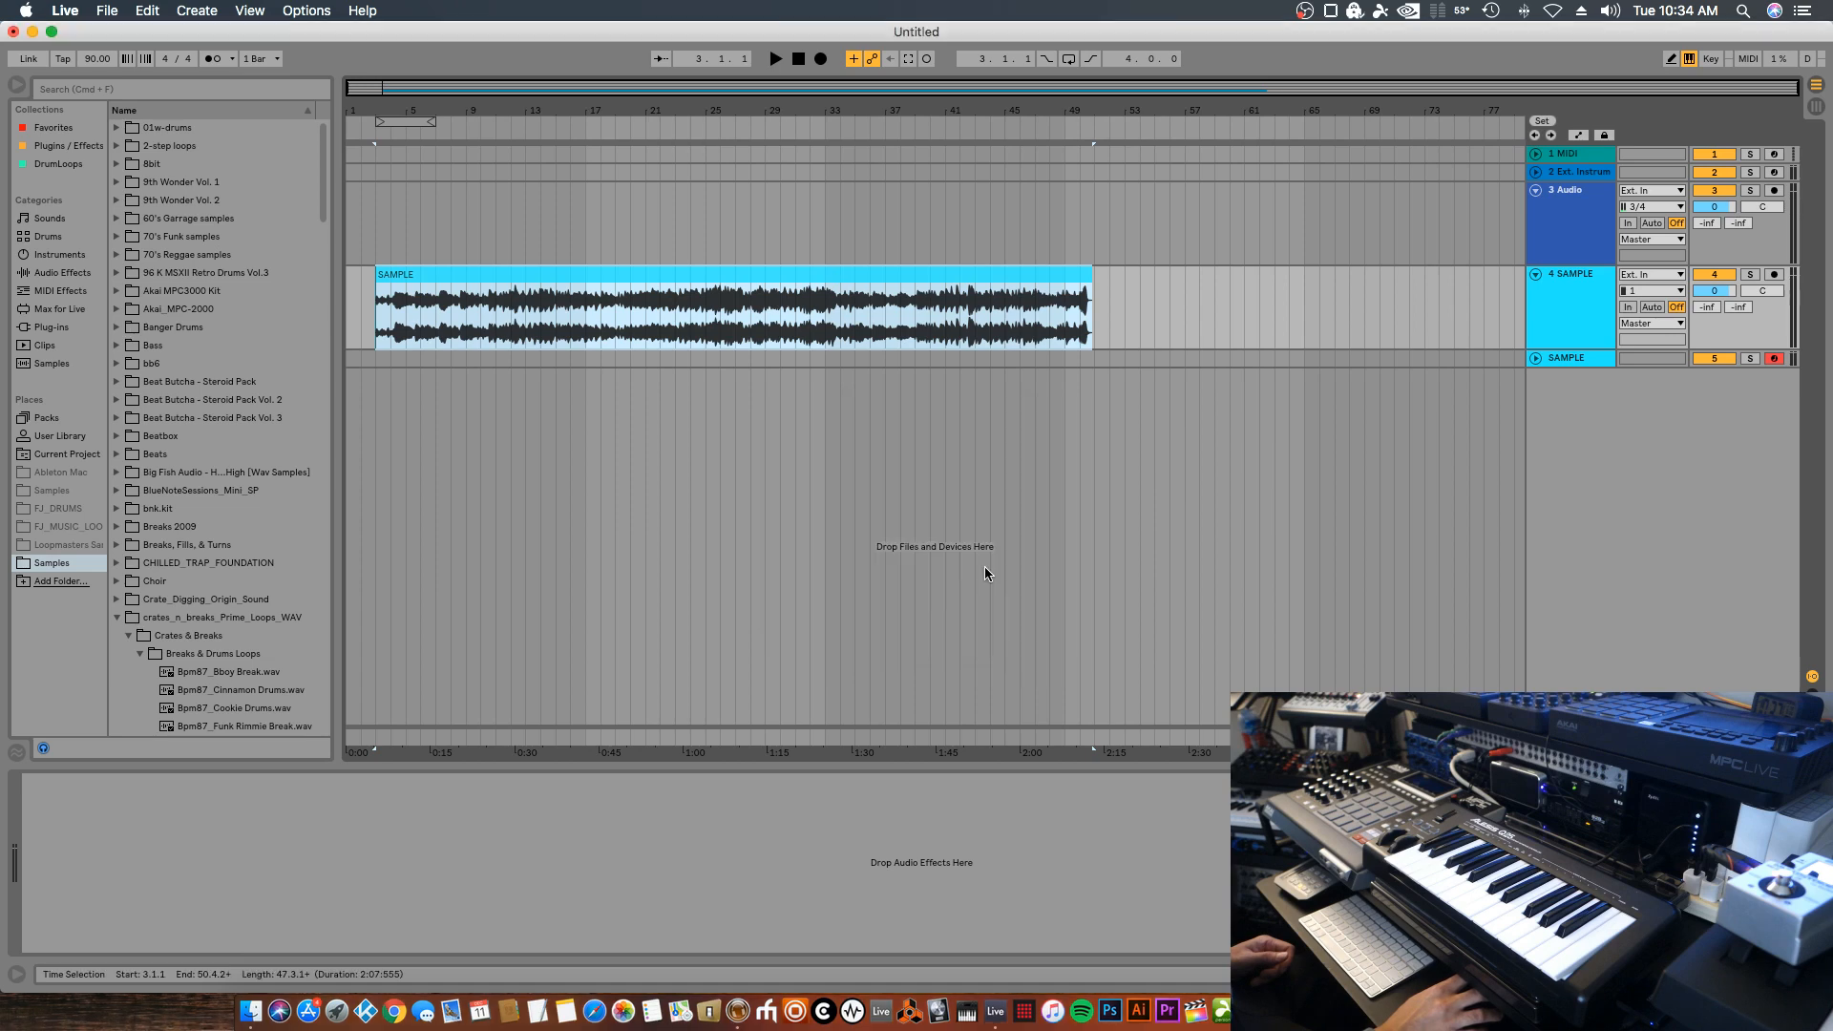
Open the SAMPLE clip's waveform and add four warp markers between about bars 4 and 12
{"action": "double_click", "coordinate": [763, 272]}
{"action": "double_click", "coordinate": [411, 818]}
{"action": "double_click", "coordinate": [545, 818]}
{"action": "double_click", "coordinate": [501, 818]}
{"action": "double_click", "coordinate": [660, 818]}
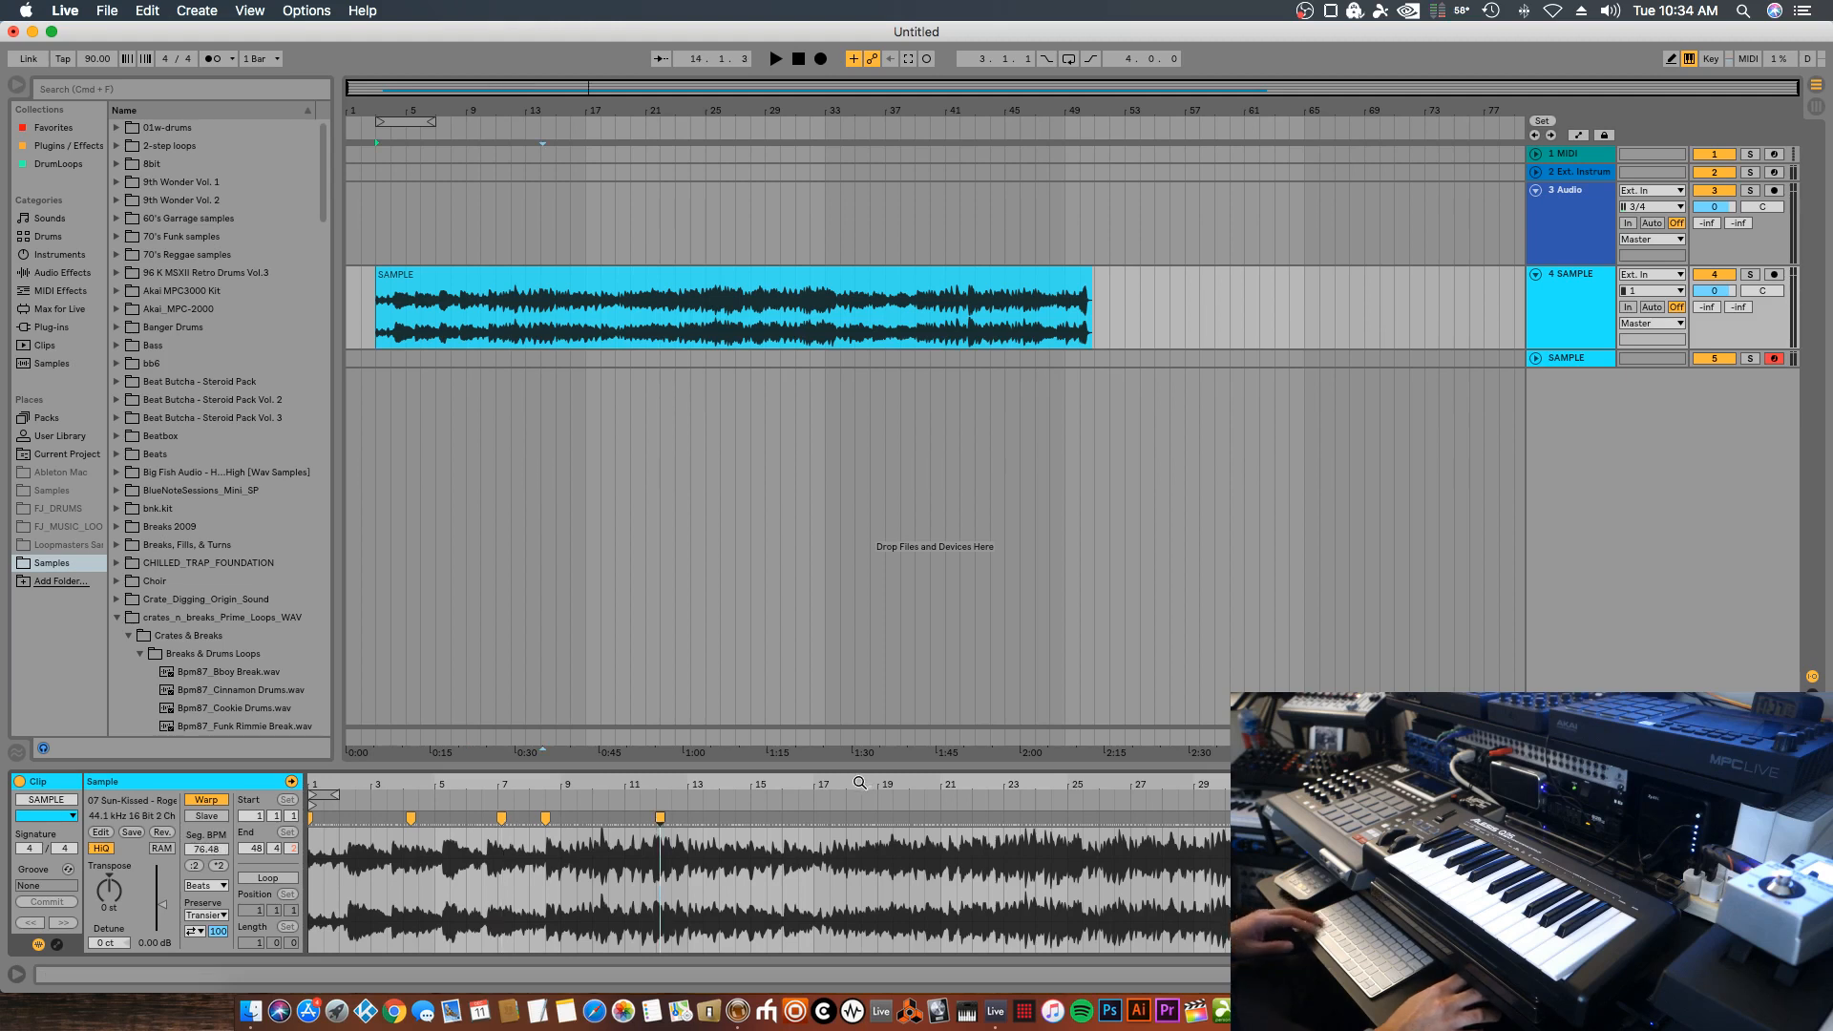
Undo the four warp markers added to the SAMPLE clip
{"action": "key", "text": "super+z"}
{"action": "key", "text": "super+z"}
{"action": "key", "text": "super+z"}
{"action": "key", "text": "super+z"}
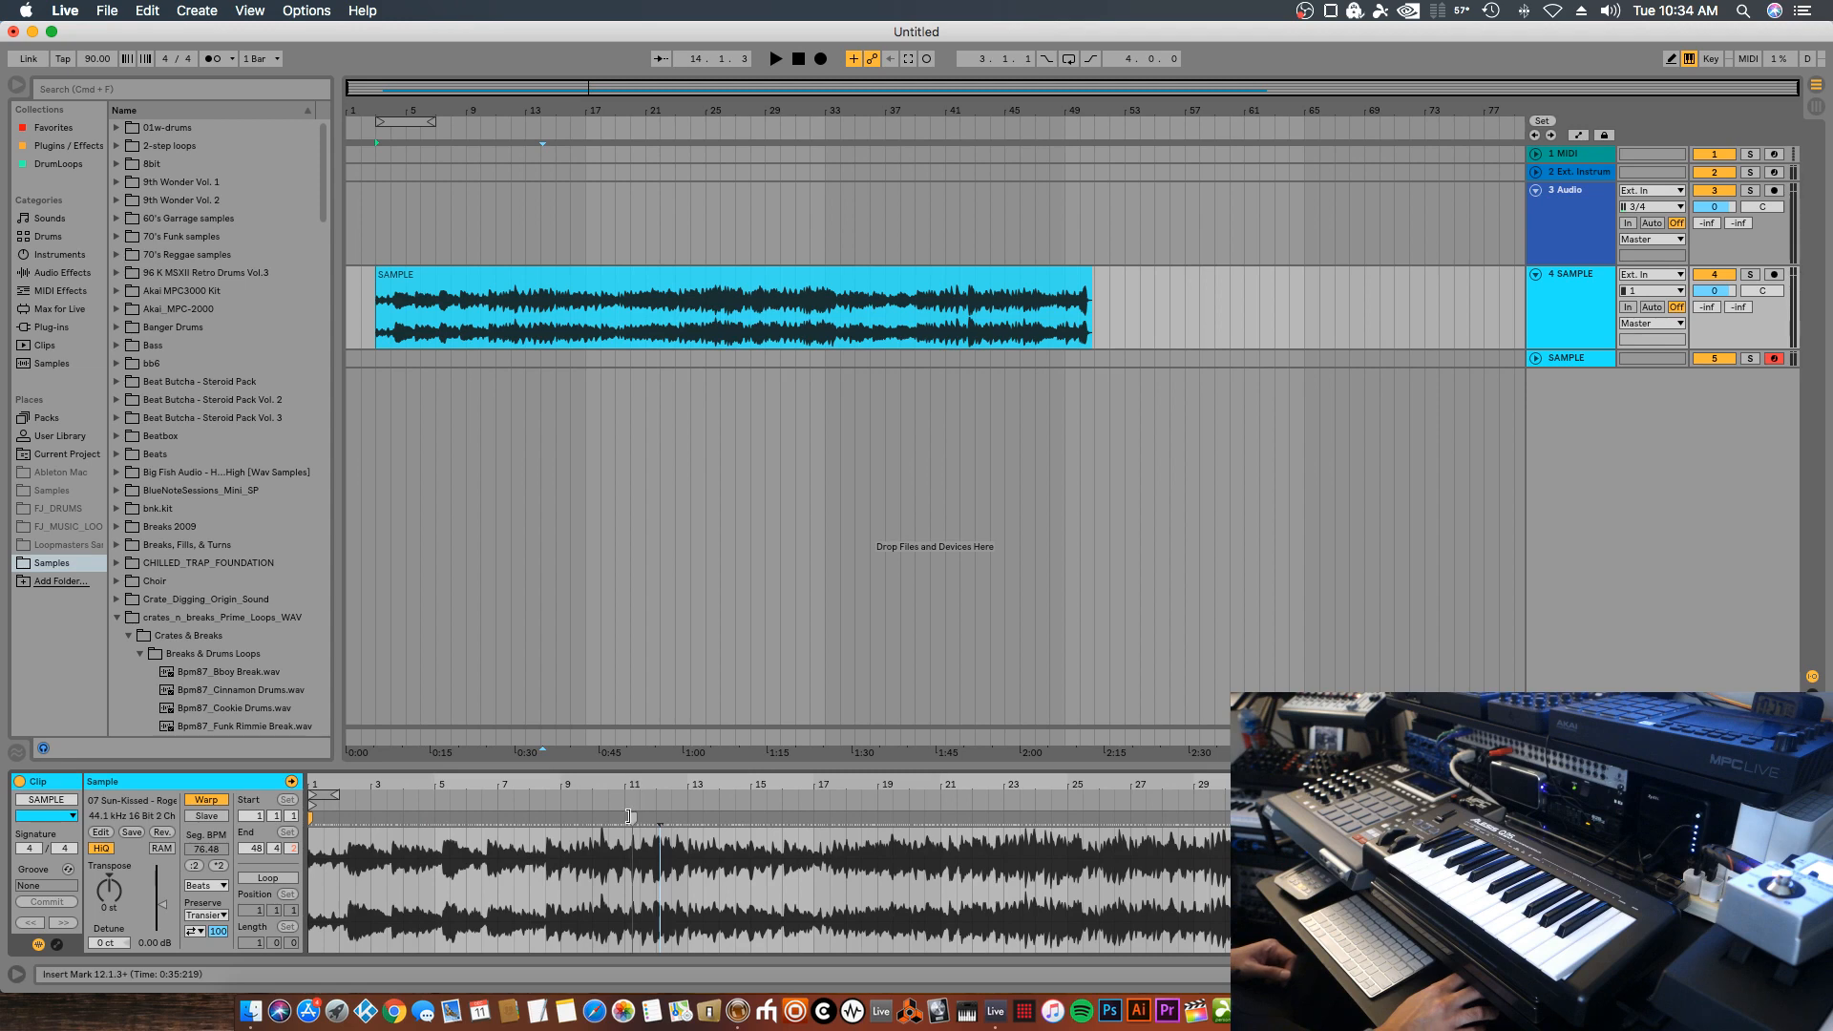
Reopen Slice to New MIDI Track for the SAMPLE clip, try Transient and Bar divisions, and set one slice per 1/2 Note
{"action": "right_click", "coordinate": [608, 282]}
{"action": "left_click", "coordinate": [724, 635]}
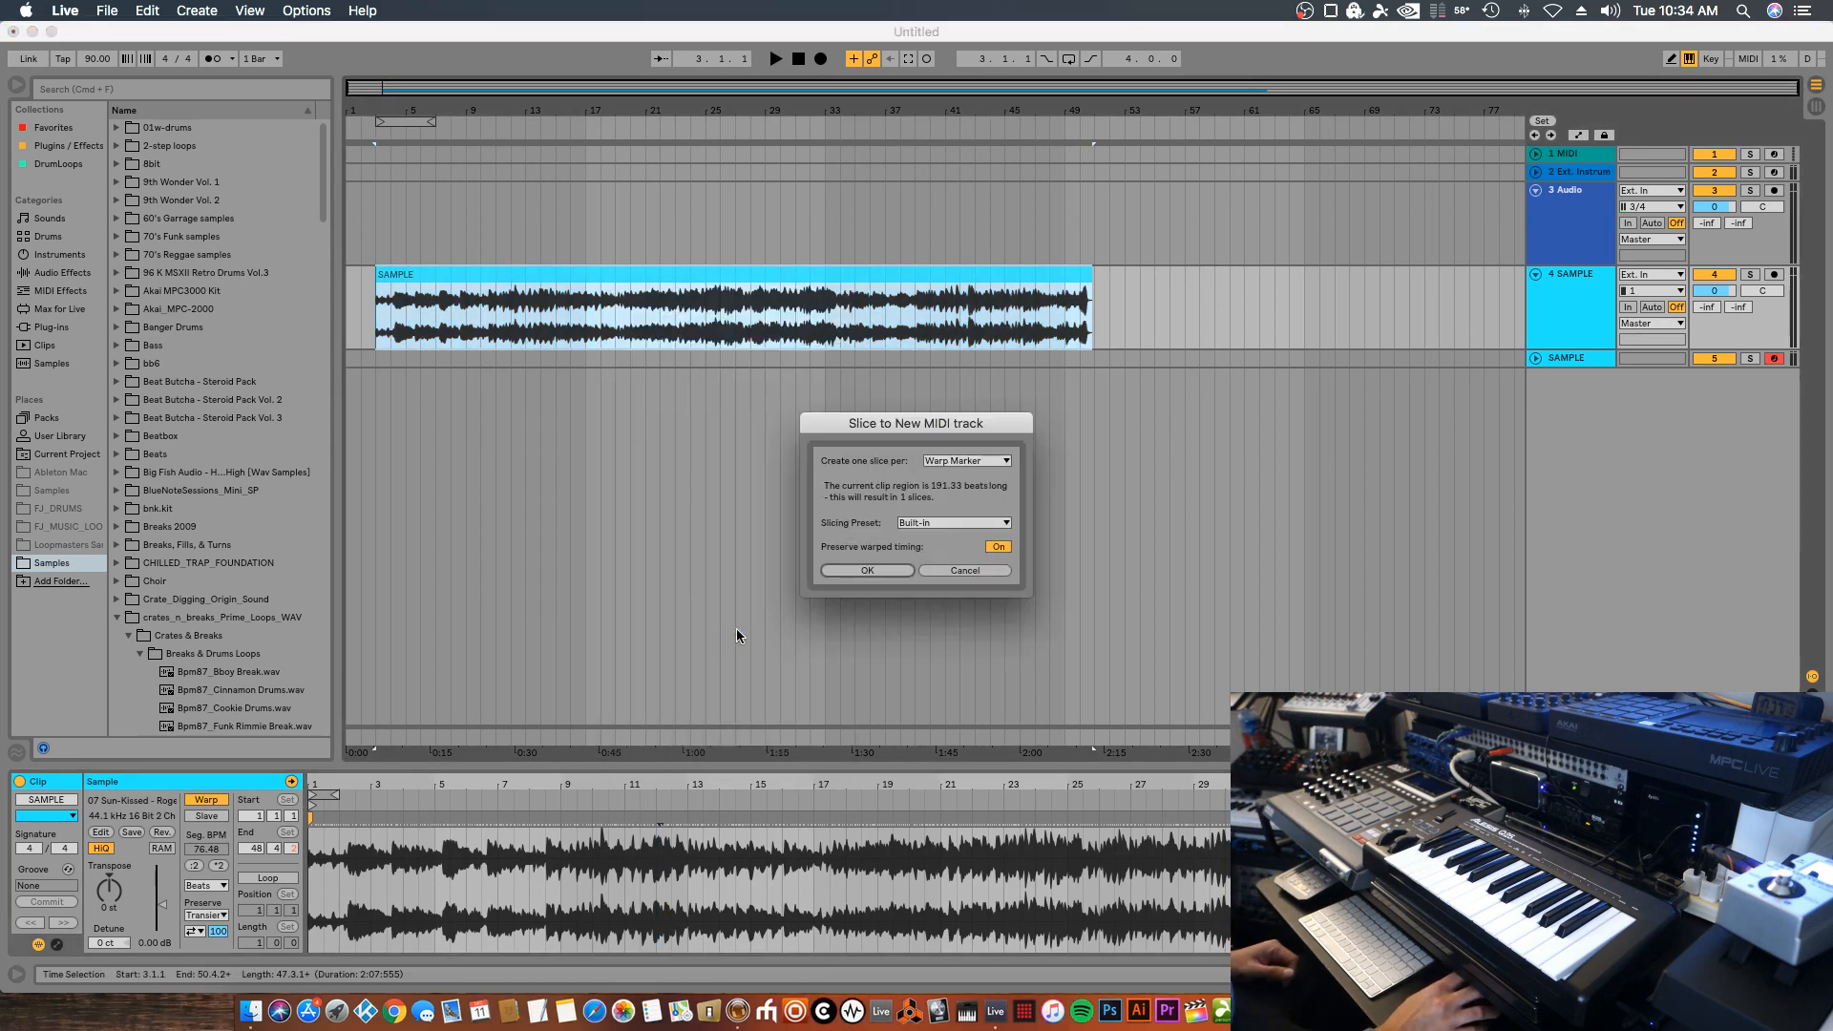
{"action": "left_click", "coordinate": [948, 462]}
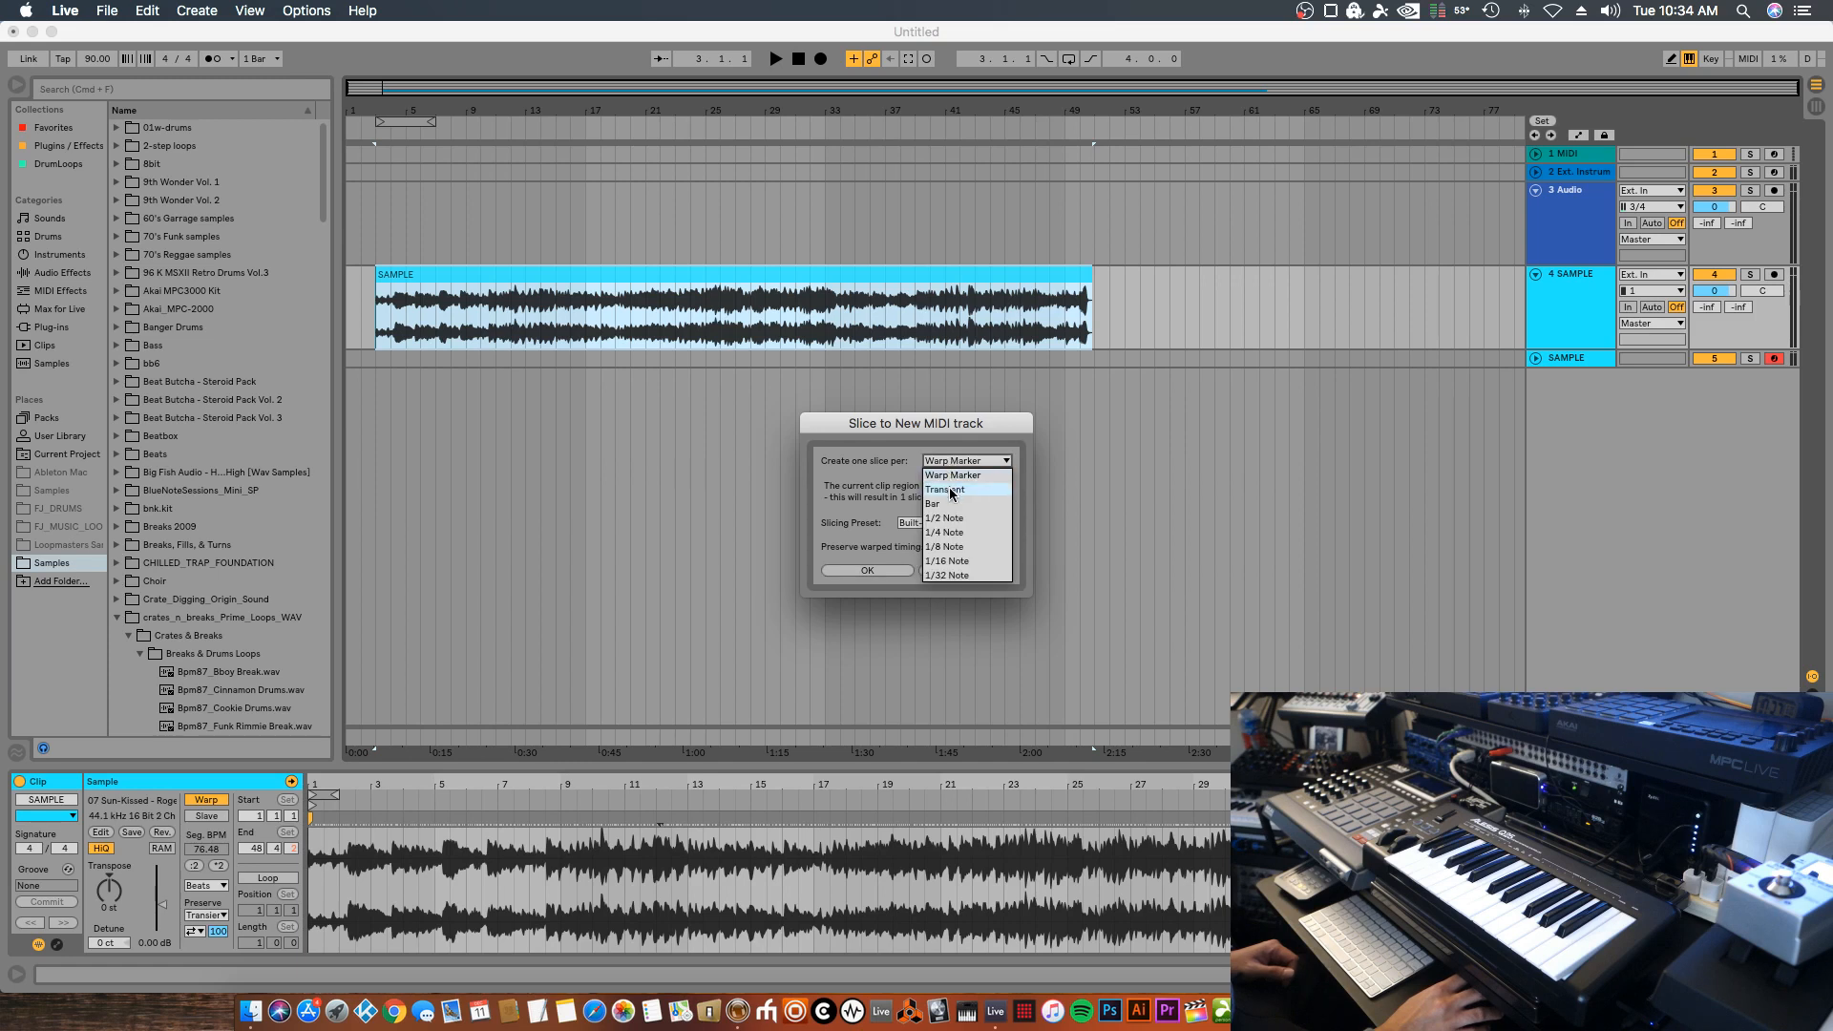
{"action": "left_click", "coordinate": [949, 490]}
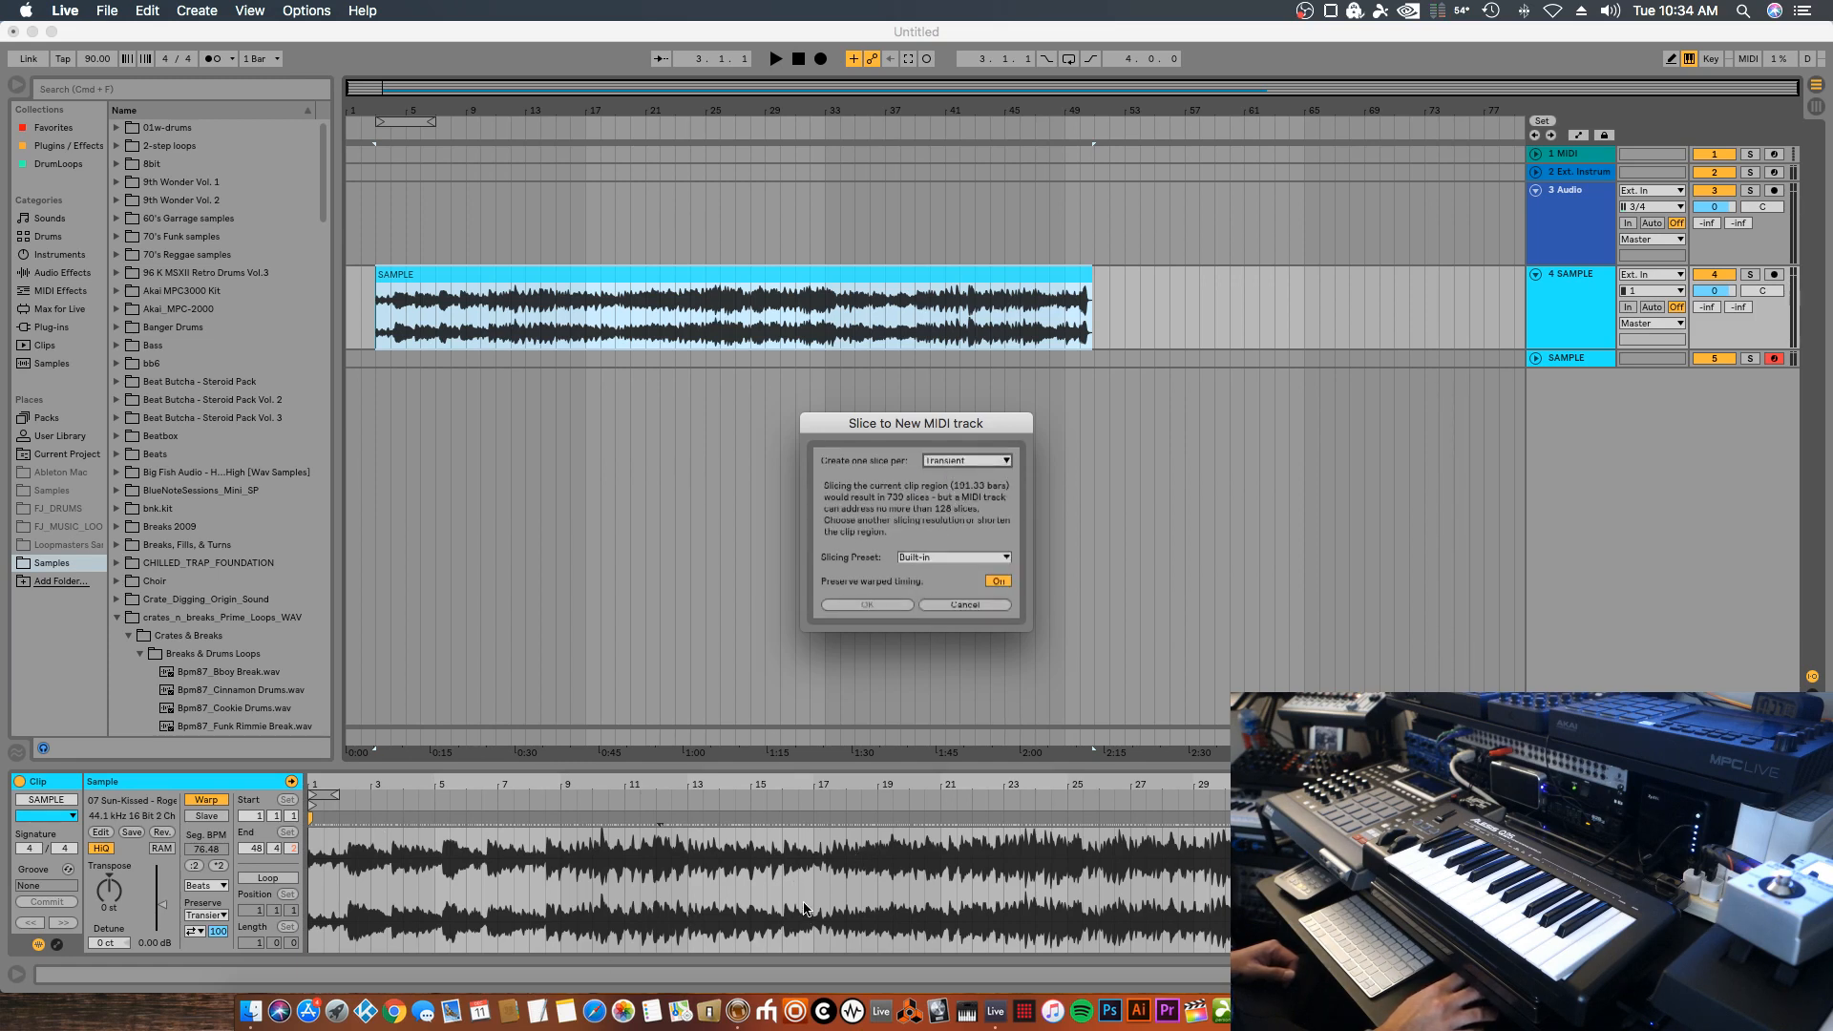
{"action": "left_click", "coordinate": [965, 460]}
{"action": "left_click", "coordinate": [964, 502]}
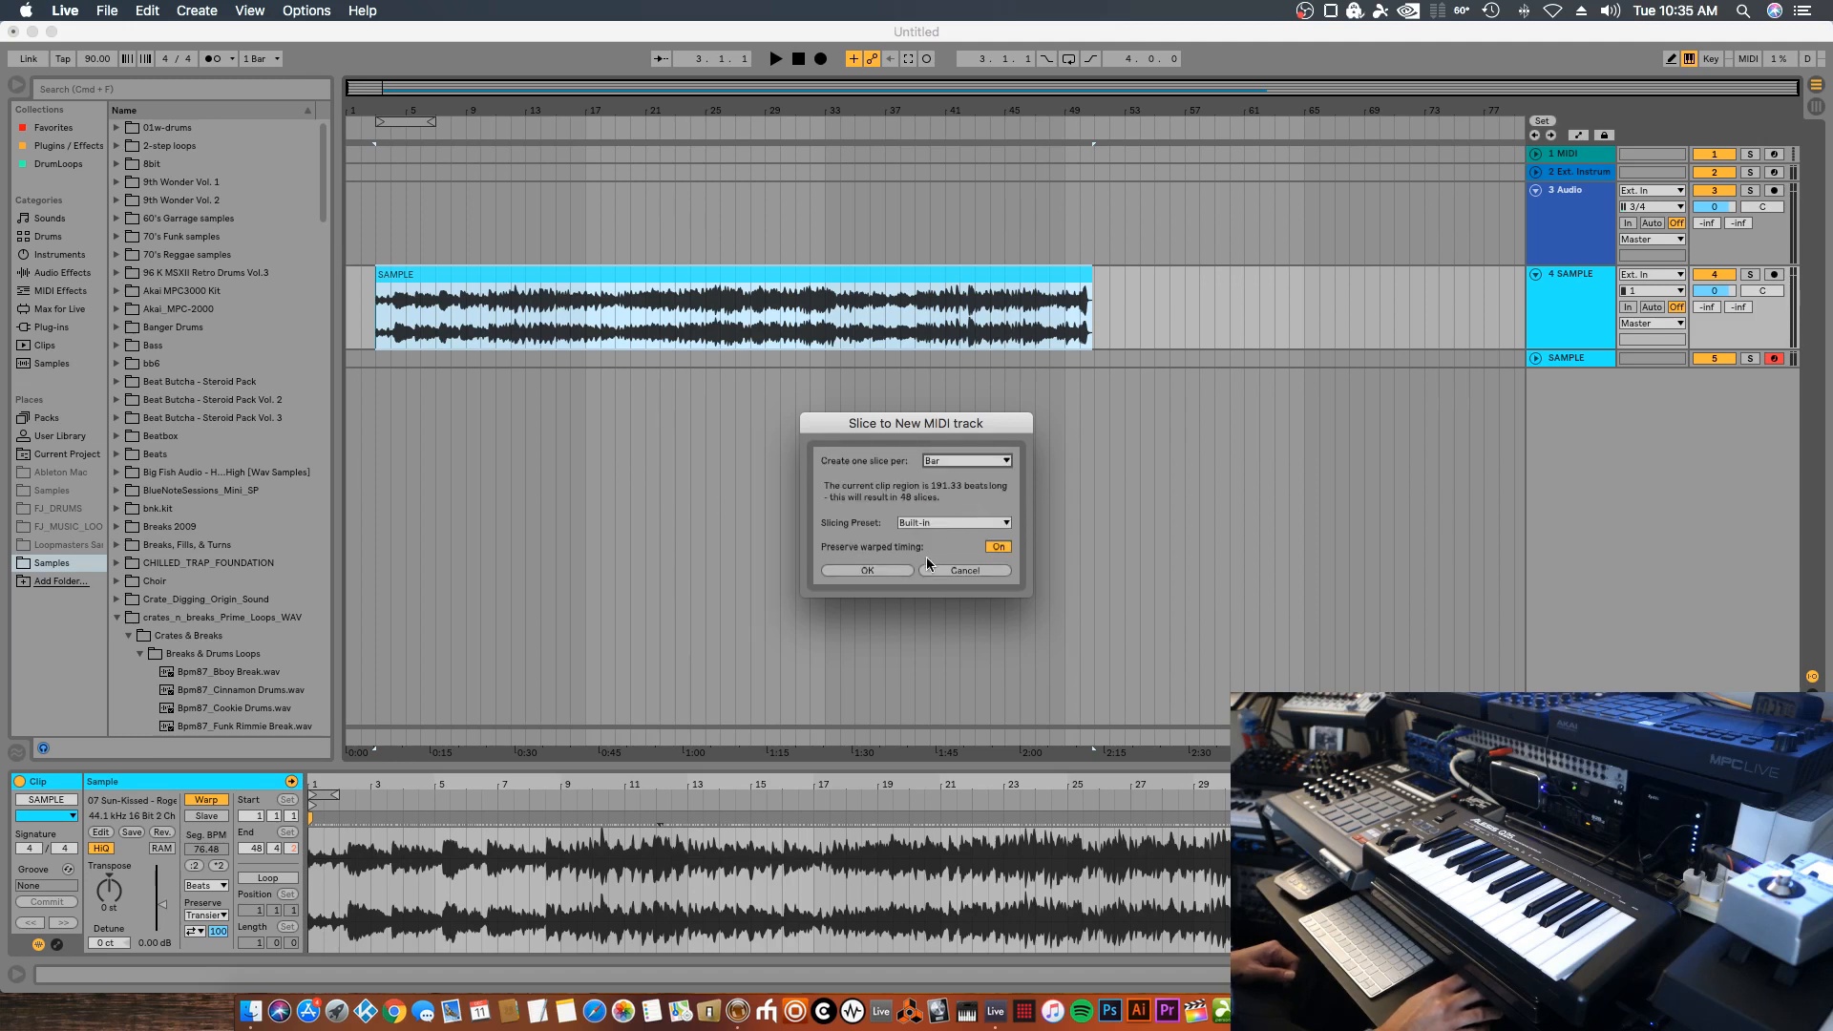
{"action": "left_click", "coordinate": [966, 460]}
{"action": "left_click", "coordinate": [952, 493]}
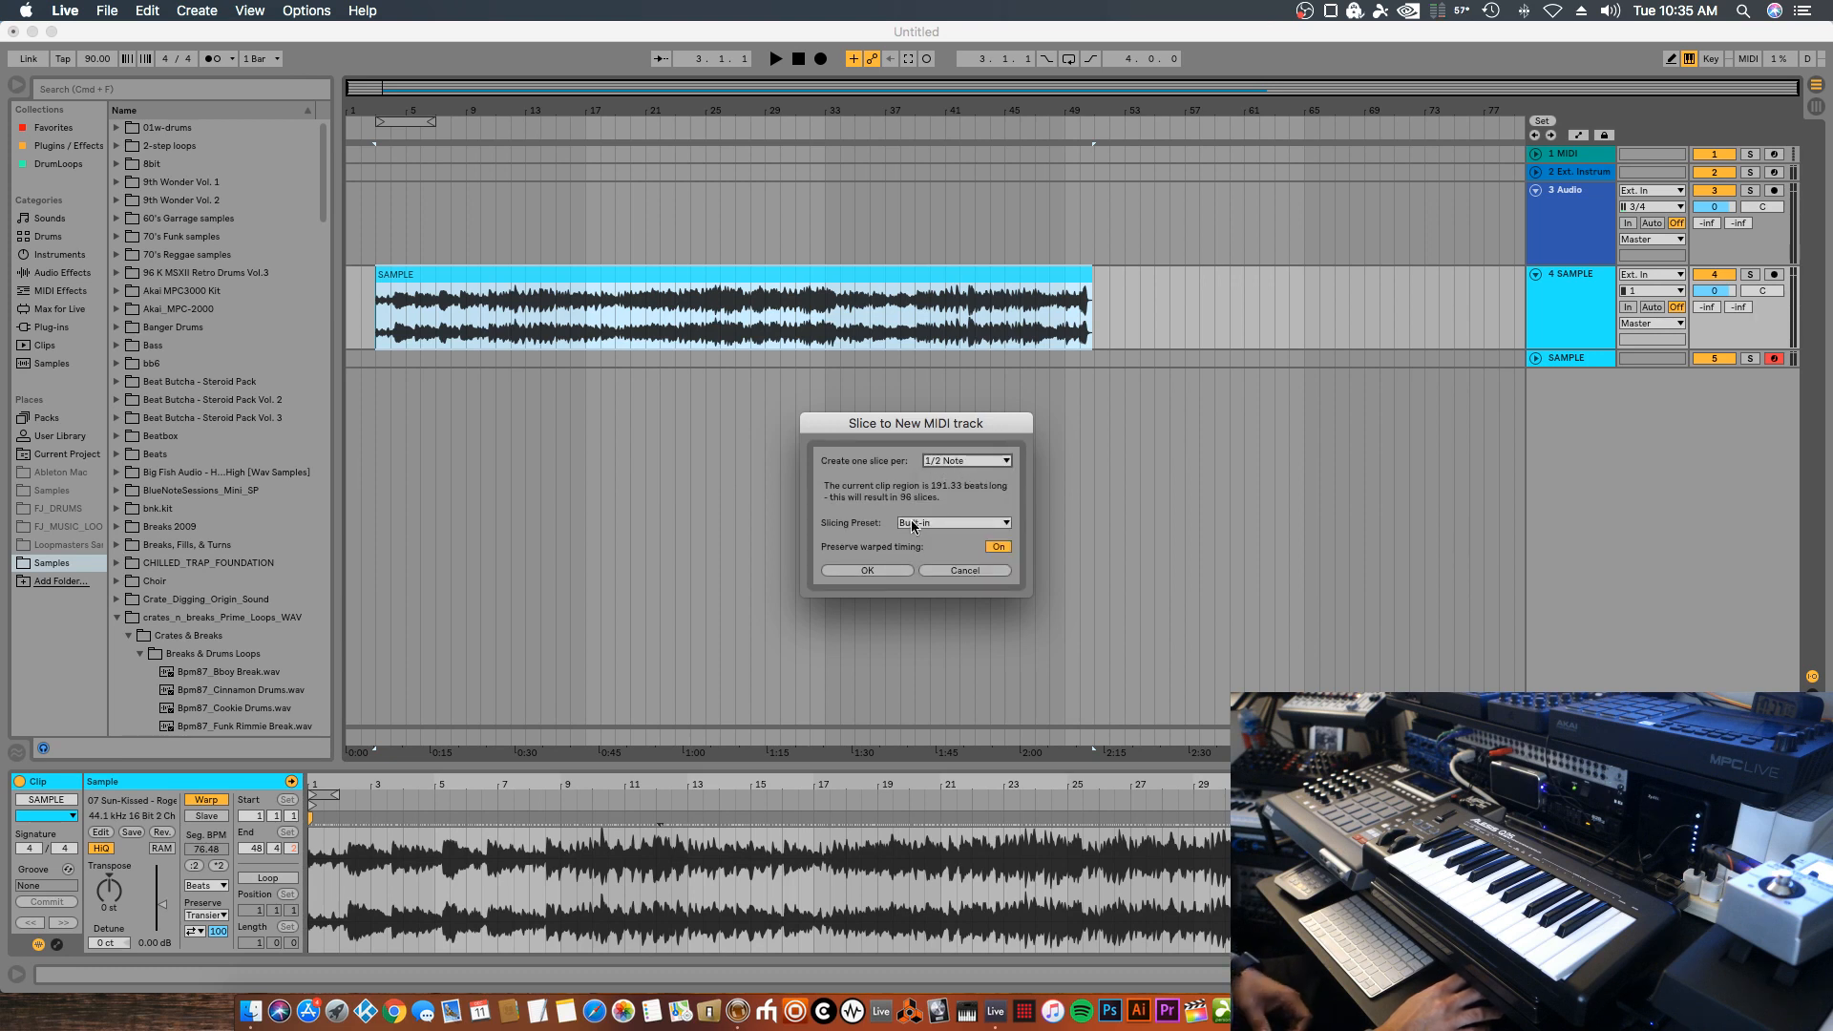
Examine the available slicing presets for the new MIDI track, keep Built-in selected, and cancel the slicing
{"action": "left_click", "coordinate": [911, 525]}
{"action": "left_click", "coordinate": [826, 534]}
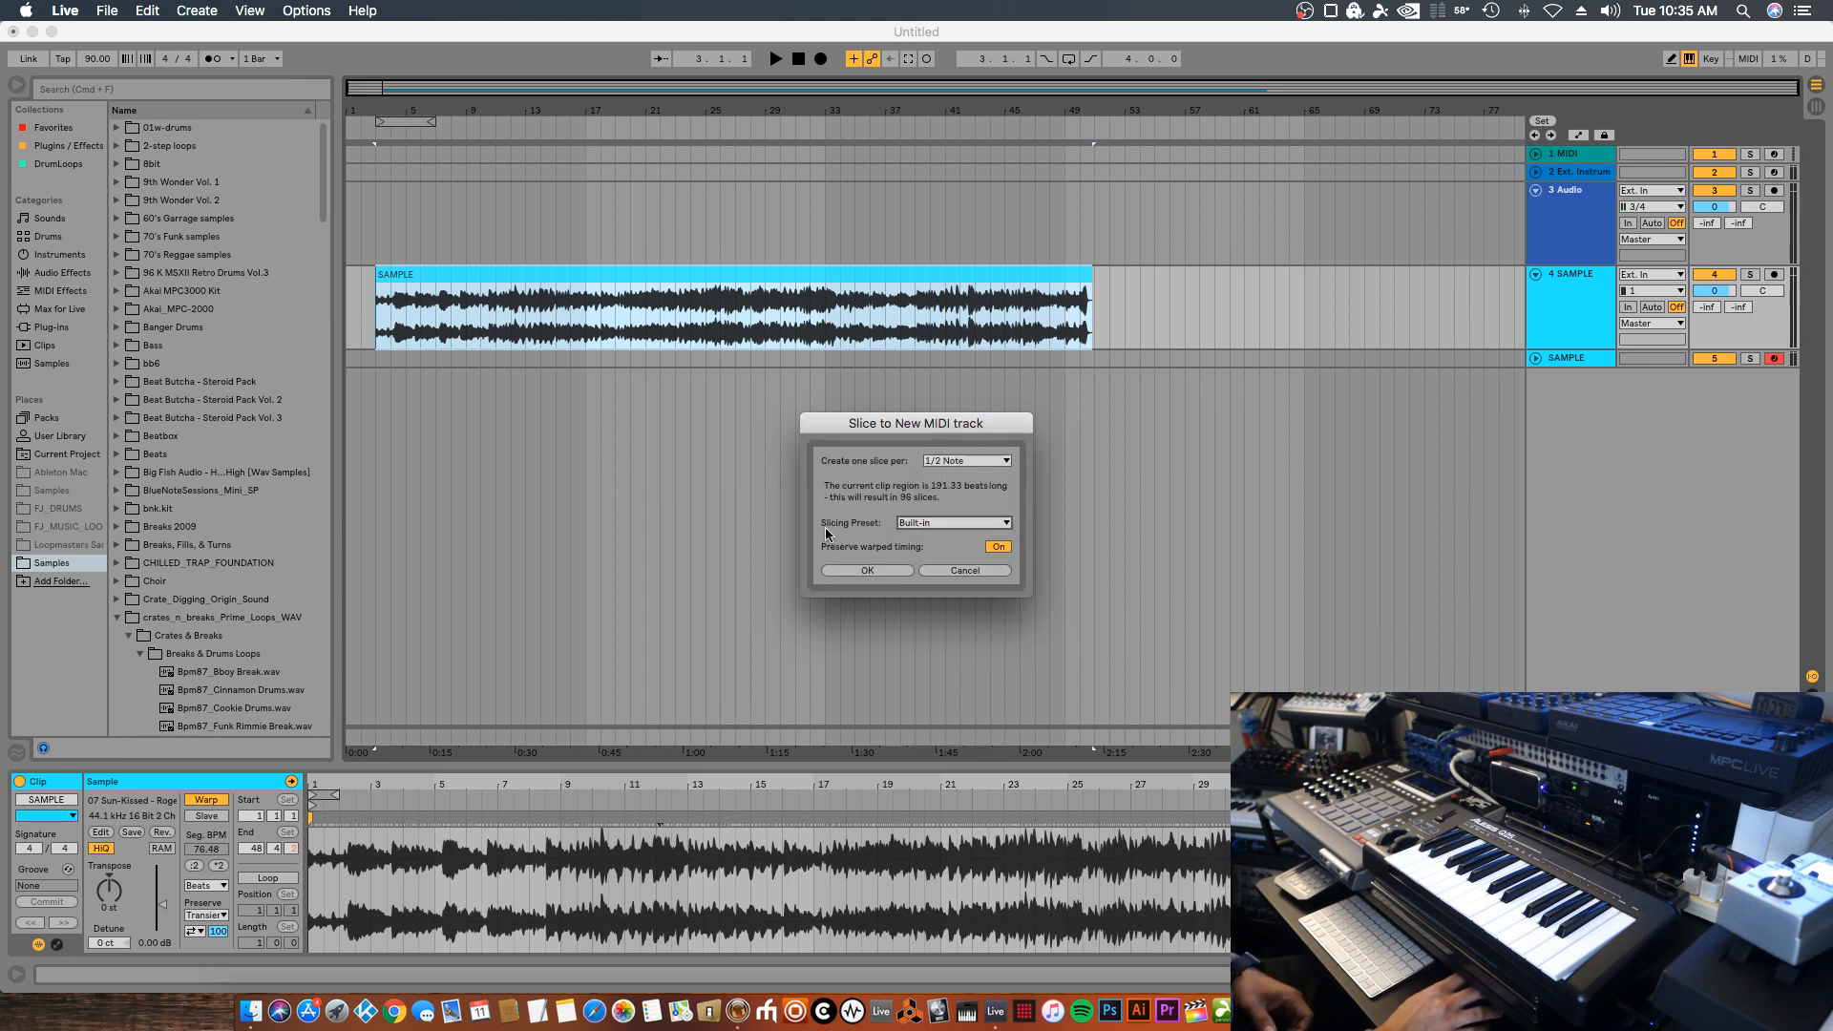
{"action": "left_click", "coordinate": [919, 527]}
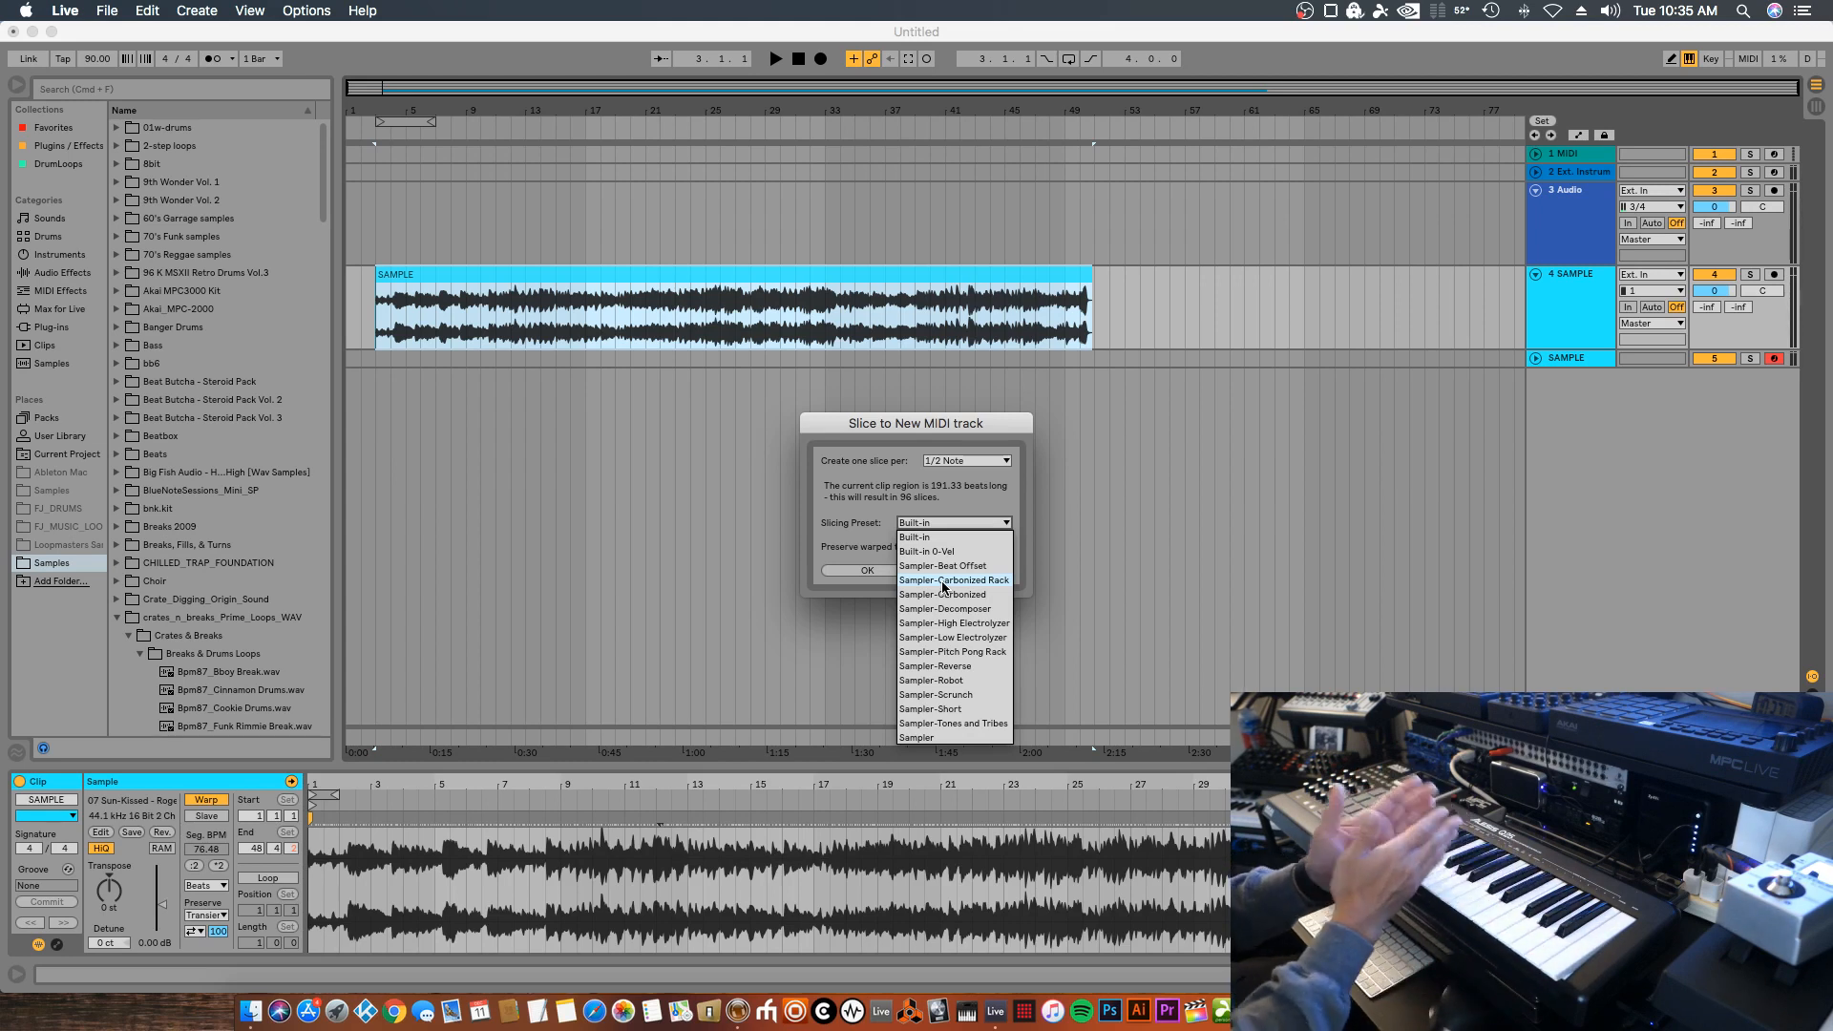
{"action": "left_click", "coordinate": [954, 523]}
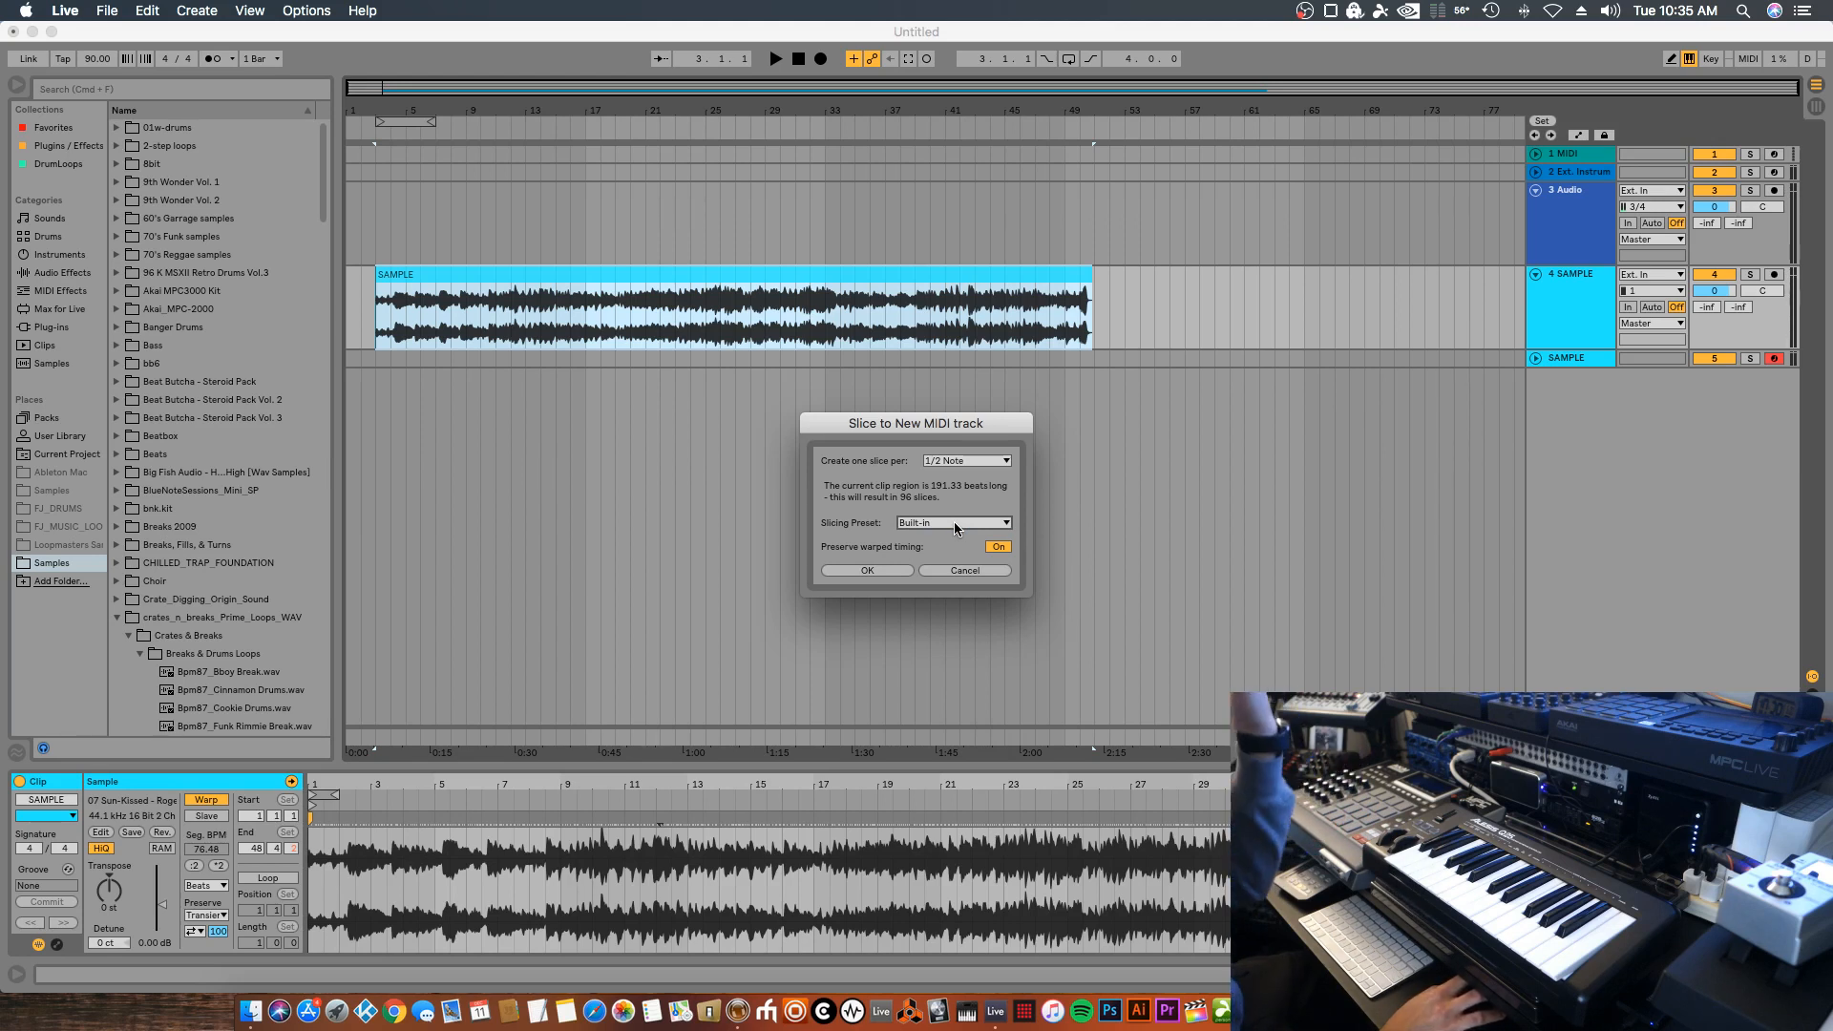
{"action": "left_click", "coordinate": [953, 521]}
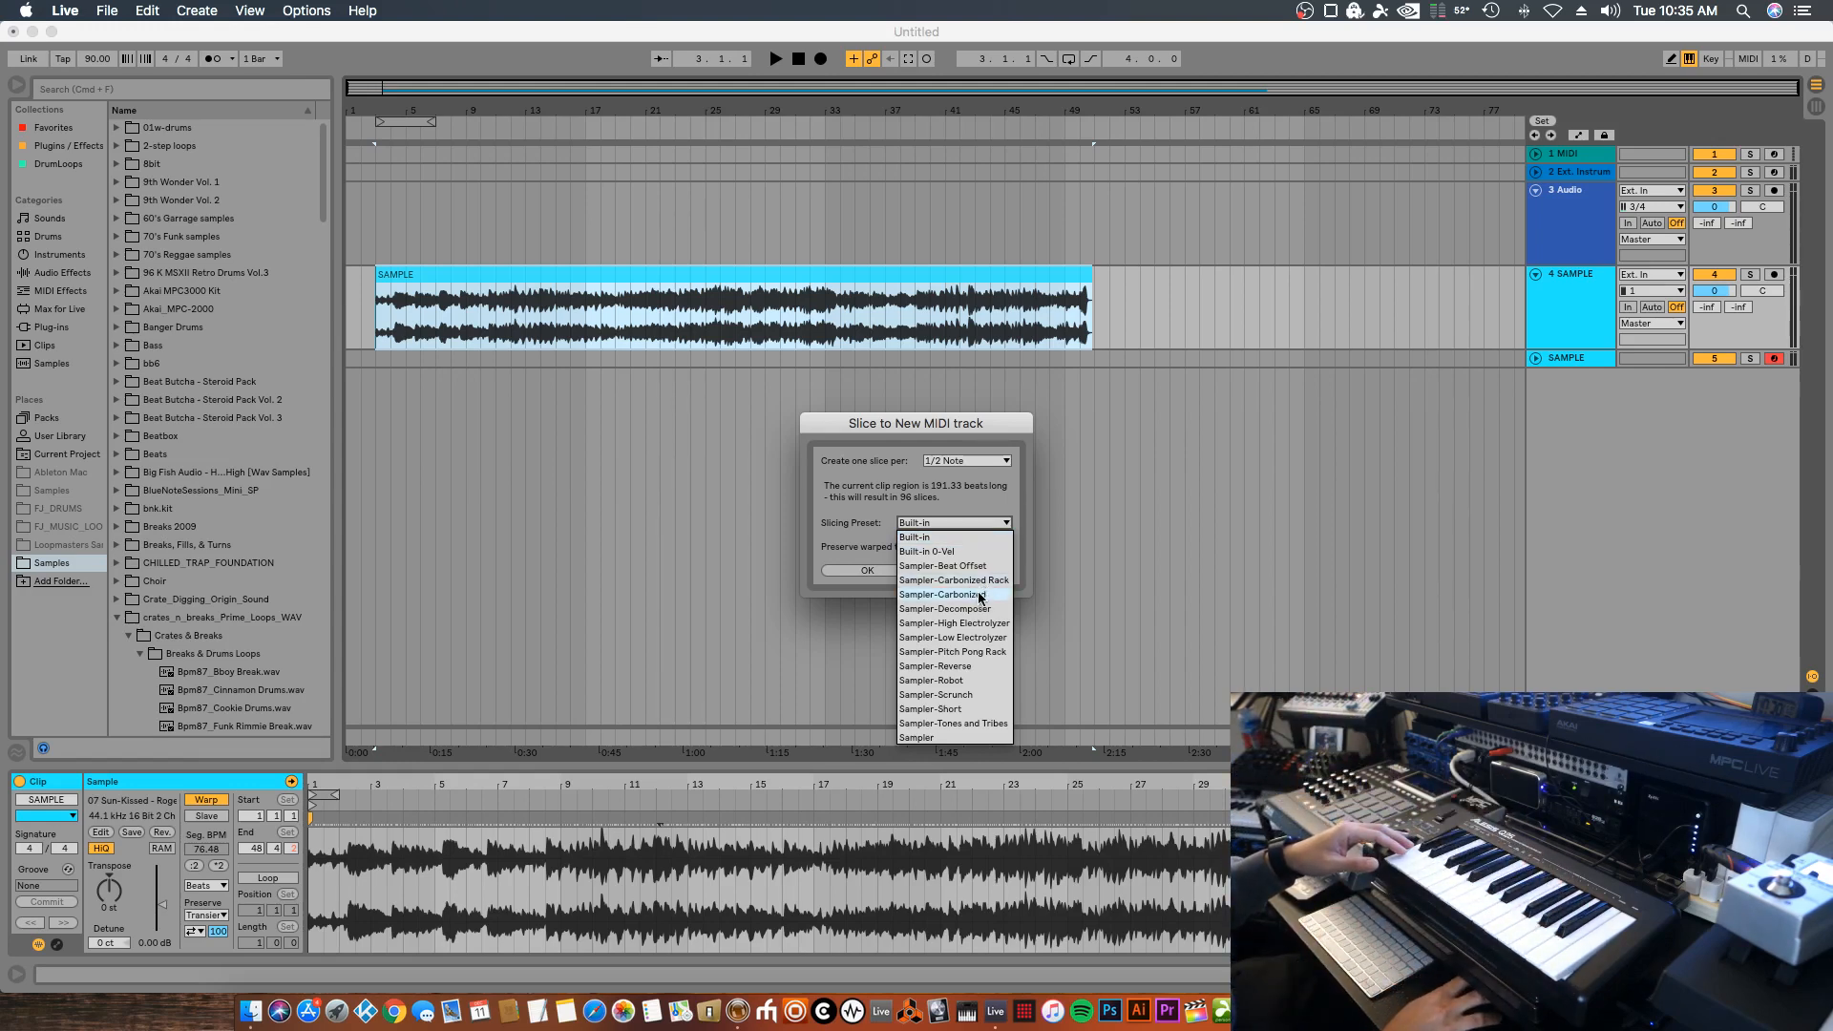
{"action": "left_click", "coordinate": [964, 523]}
{"action": "left_click", "coordinate": [963, 570]}
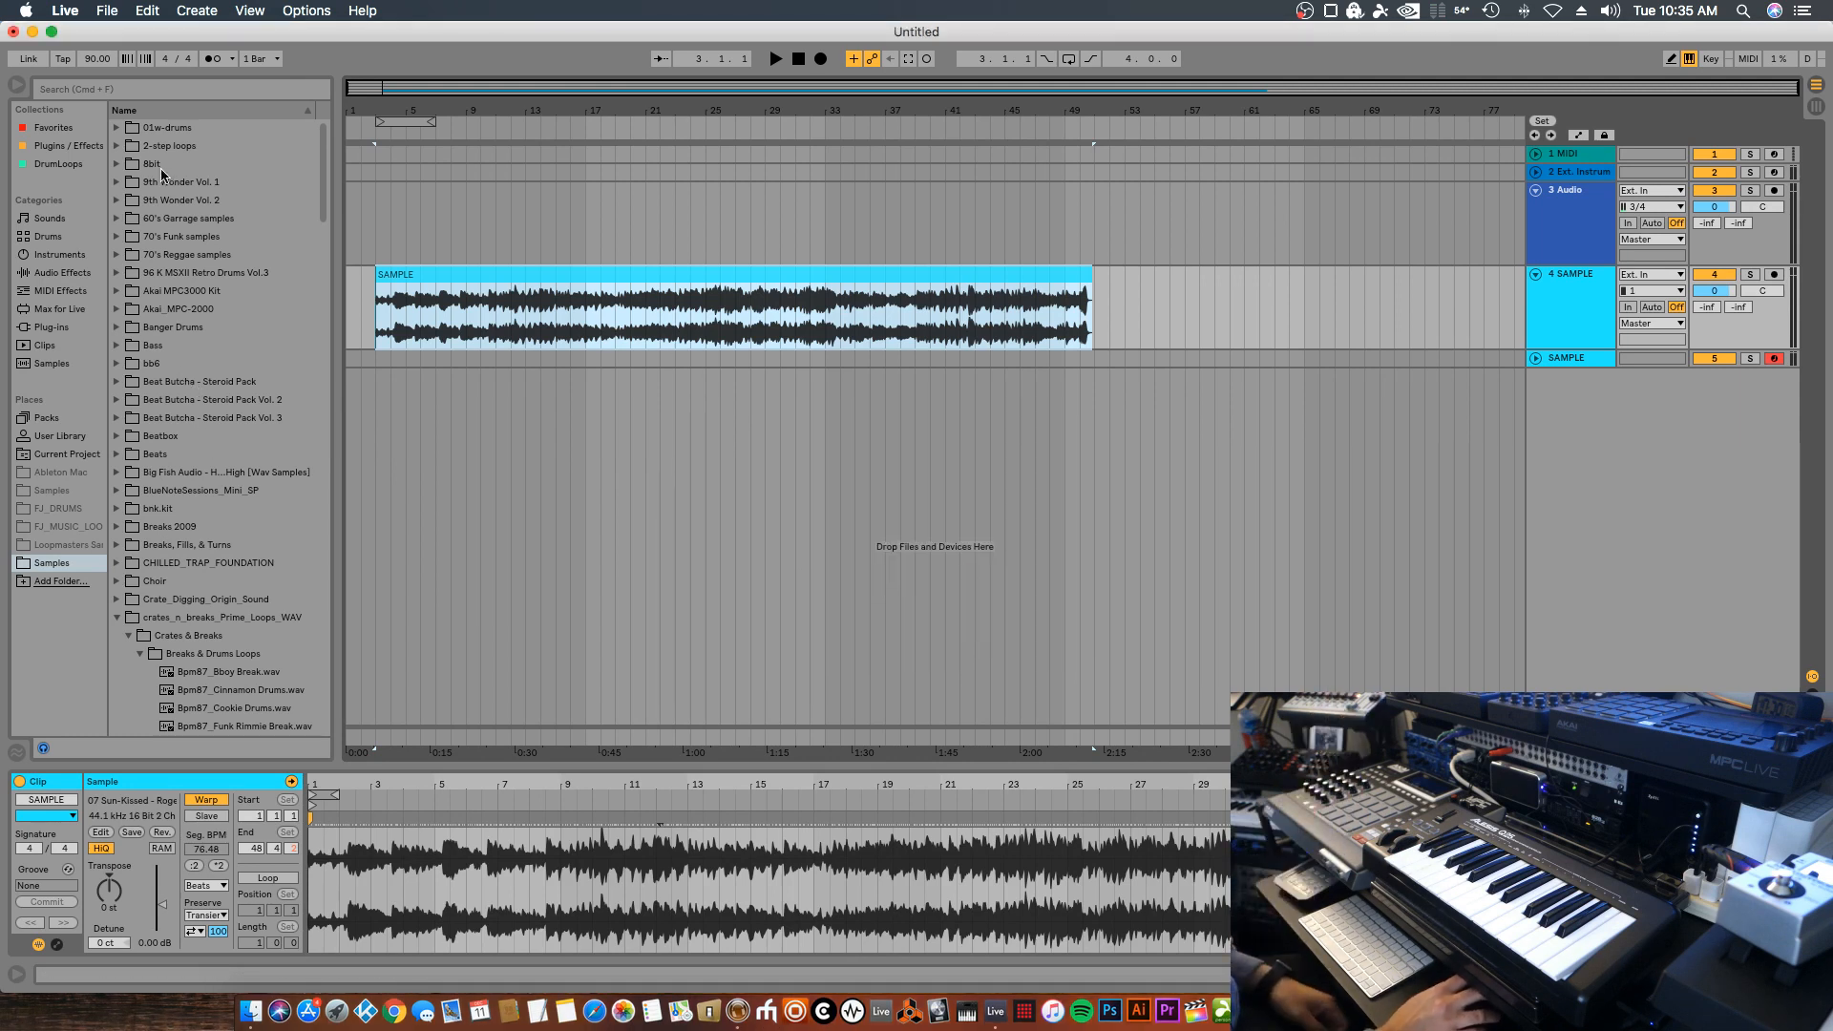
Add the Sampler instrument as a new track below the existing tracks
{"action": "left_click", "coordinate": [70, 257]}
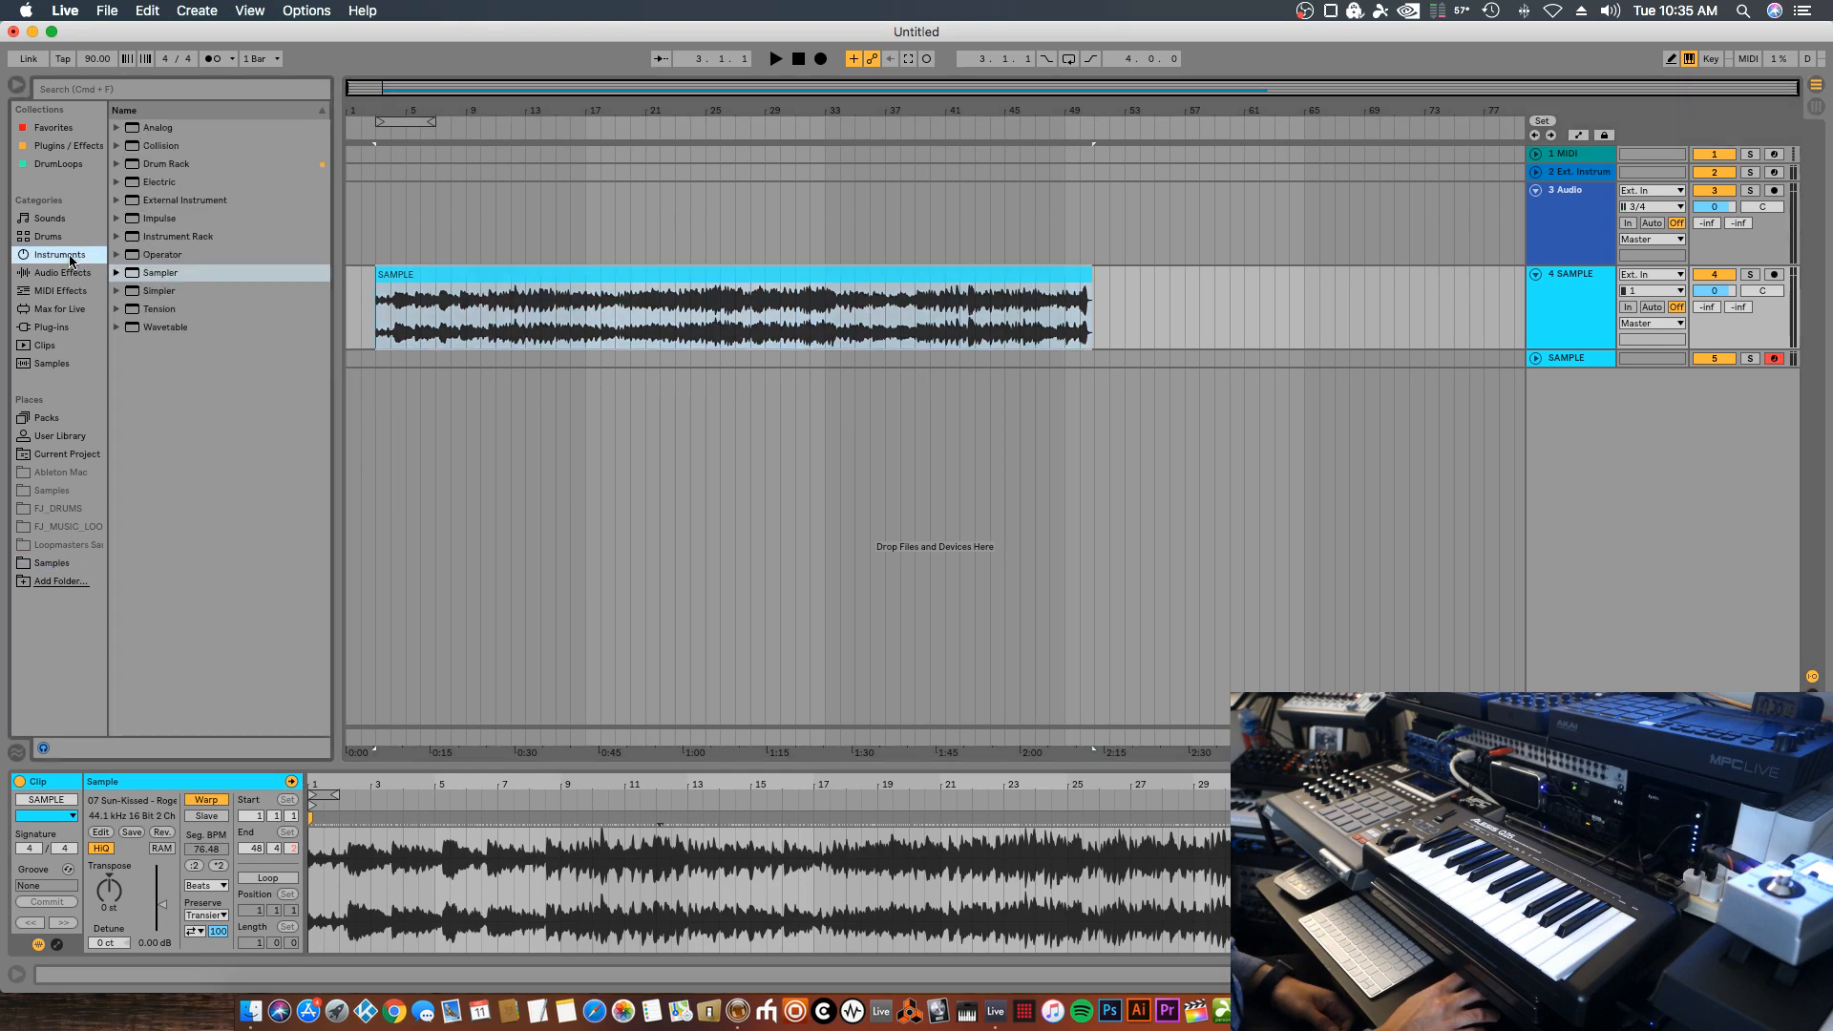
{"action": "left_click", "coordinate": [170, 276]}
{"action": "left_click_drag", "start_coordinate": [506, 378], "coordinate": [1585, 466]}
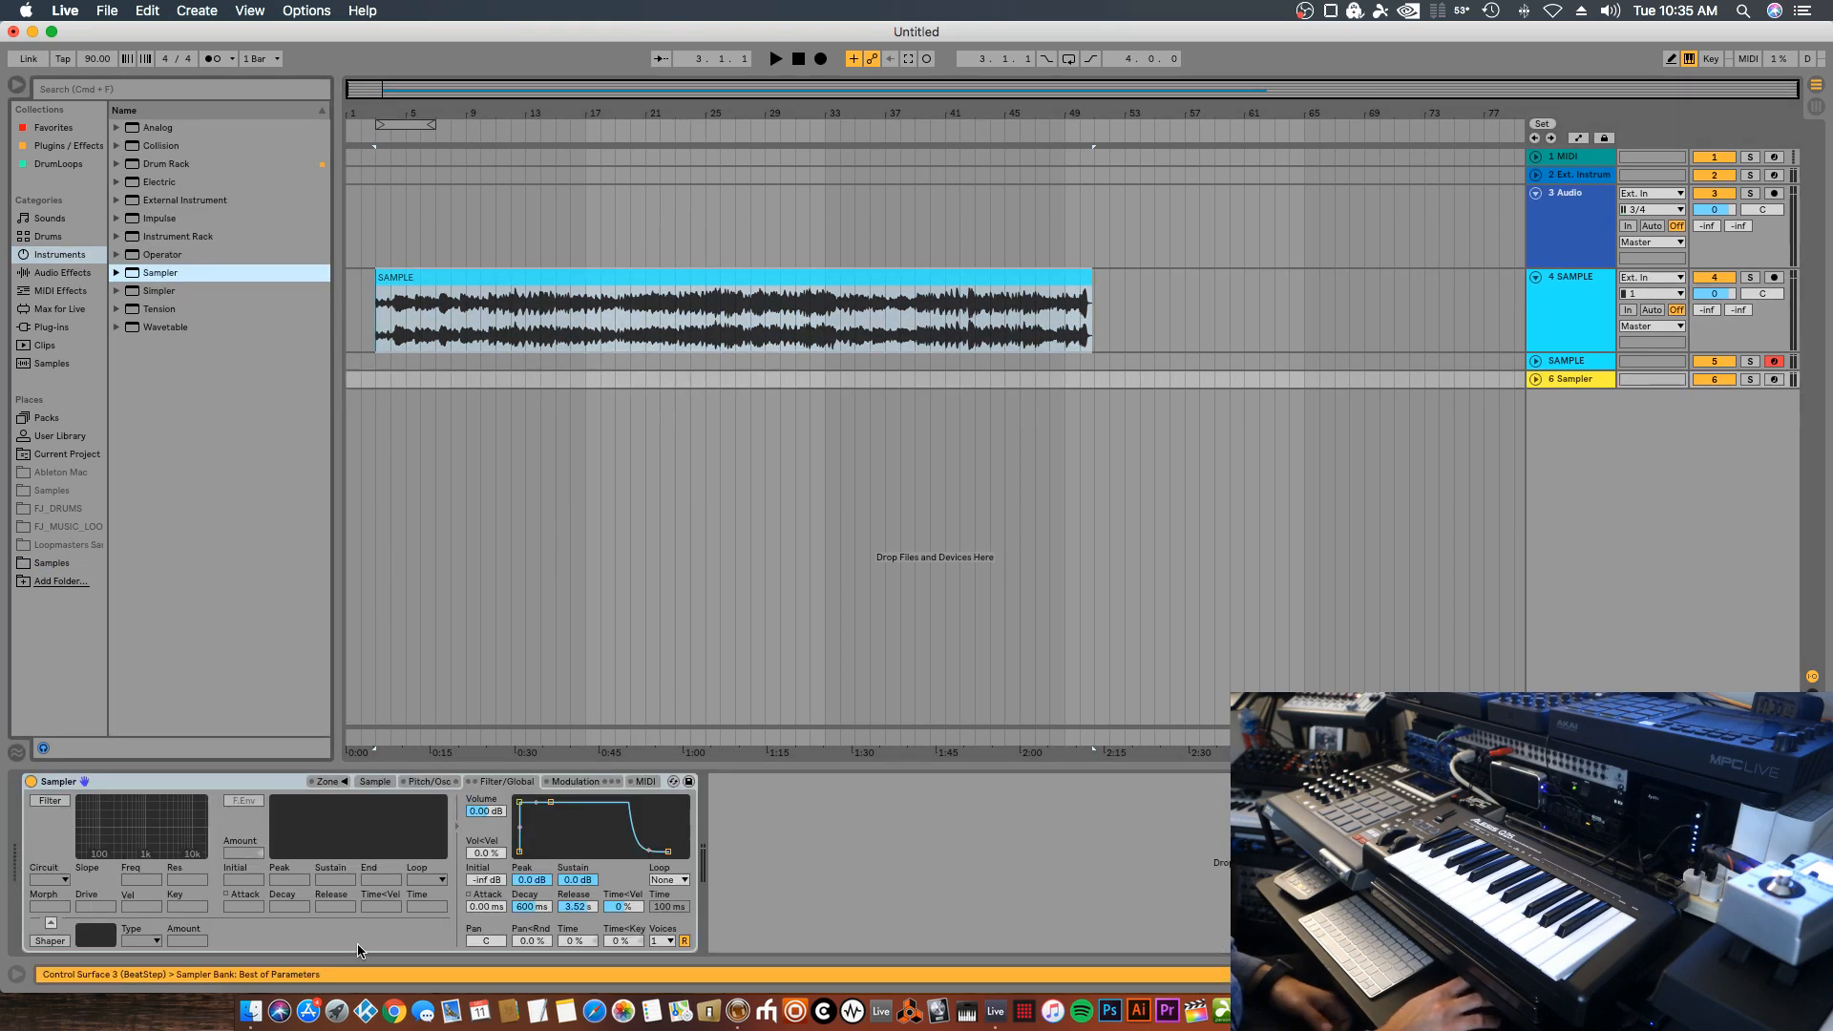
Try loading the SAMPLE clip into Sampler's sample display, check its pitch settings, and undo the load
{"action": "left_click", "coordinate": [400, 782]}
{"action": "left_click", "coordinate": [391, 787]}
{"action": "left_click", "coordinate": [430, 781]}
{"action": "left_click", "coordinate": [375, 781]}
{"action": "left_click_drag", "start_coordinate": [573, 273], "coordinate": [386, 844]}
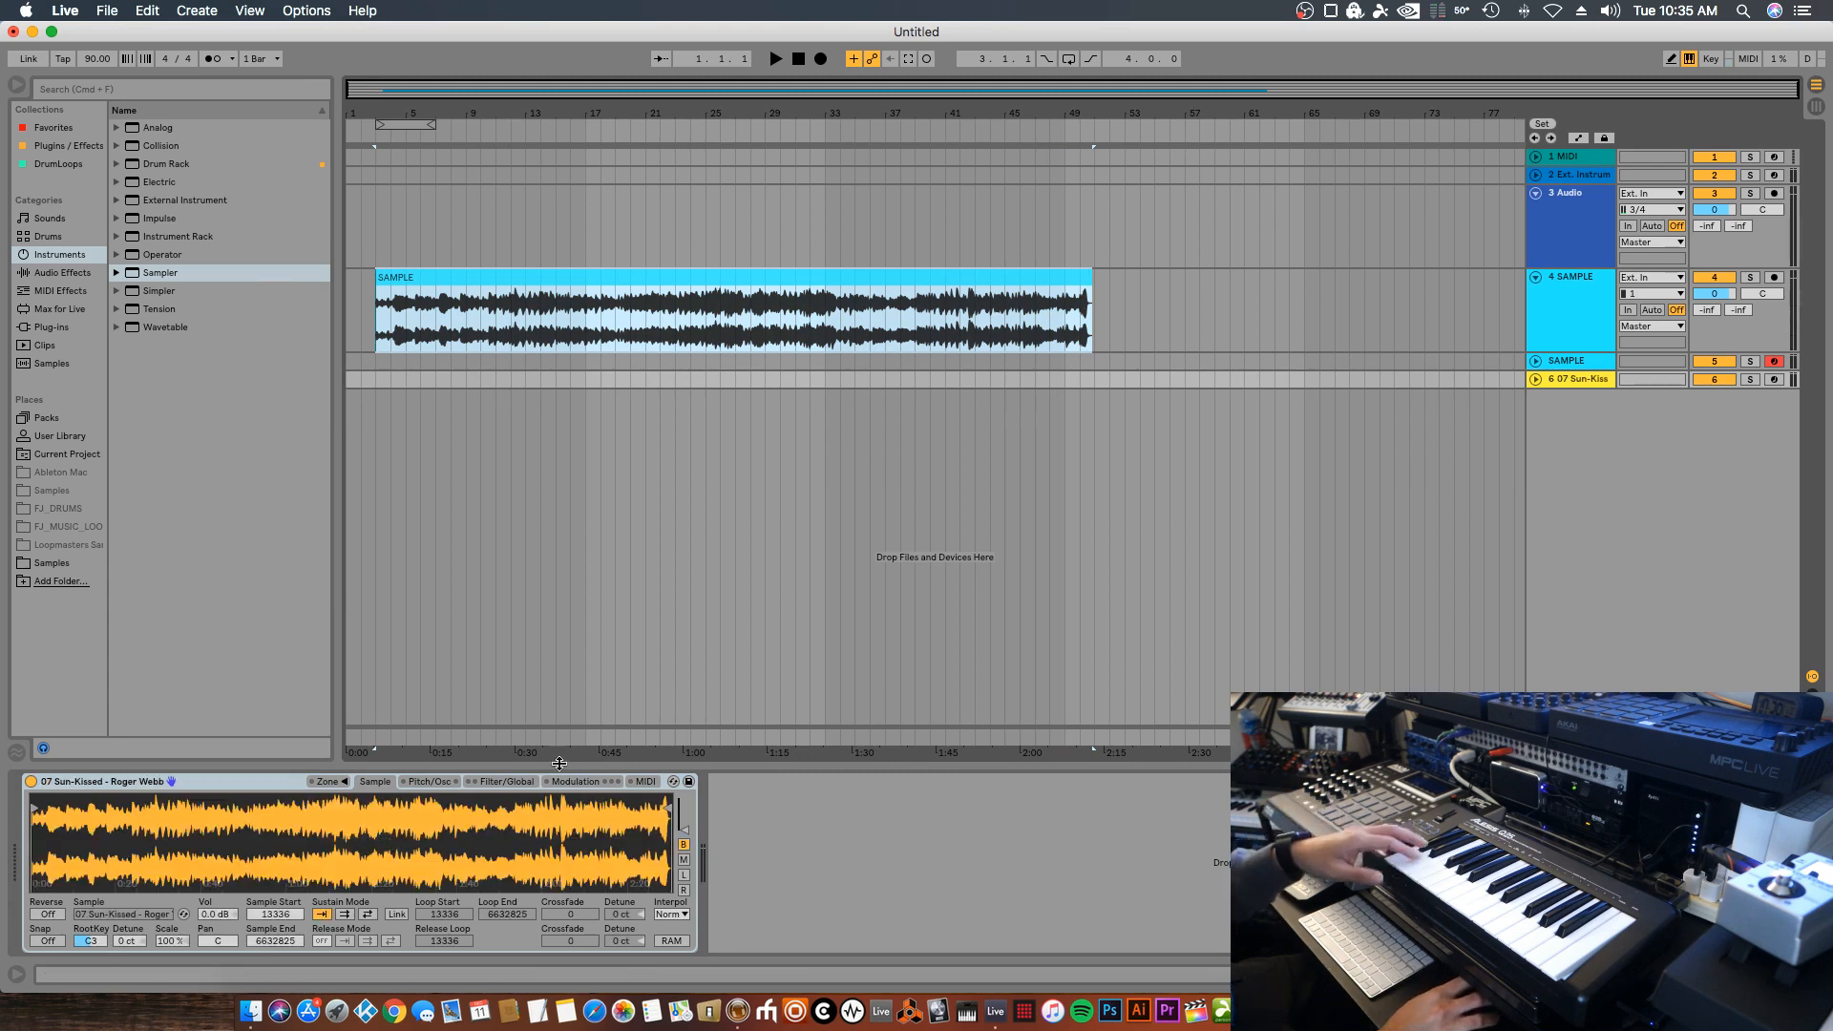
{"action": "left_click", "coordinate": [429, 782]}
{"action": "left_click", "coordinate": [376, 781]}
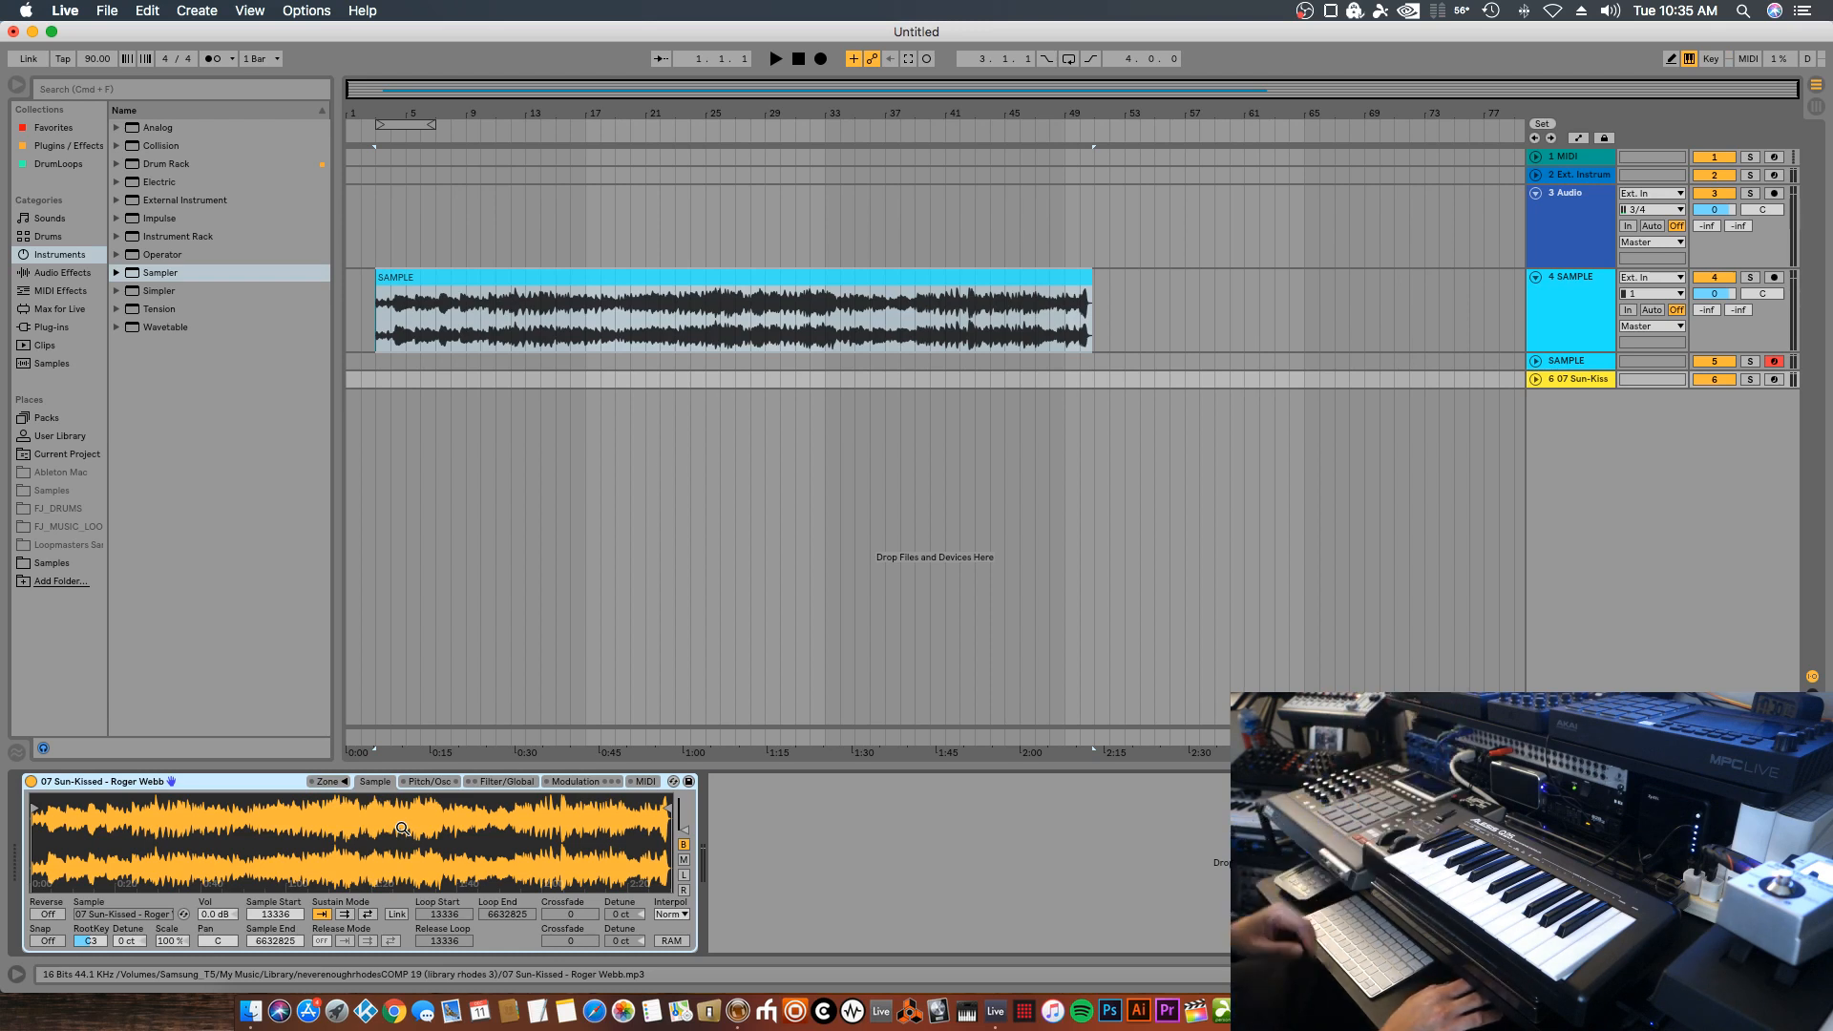
{"action": "key", "text": "super+z"}
Review the empty Sampler's pitch and filter settings and save the device as a preset in the User Library
{"action": "left_click", "coordinate": [429, 781]}
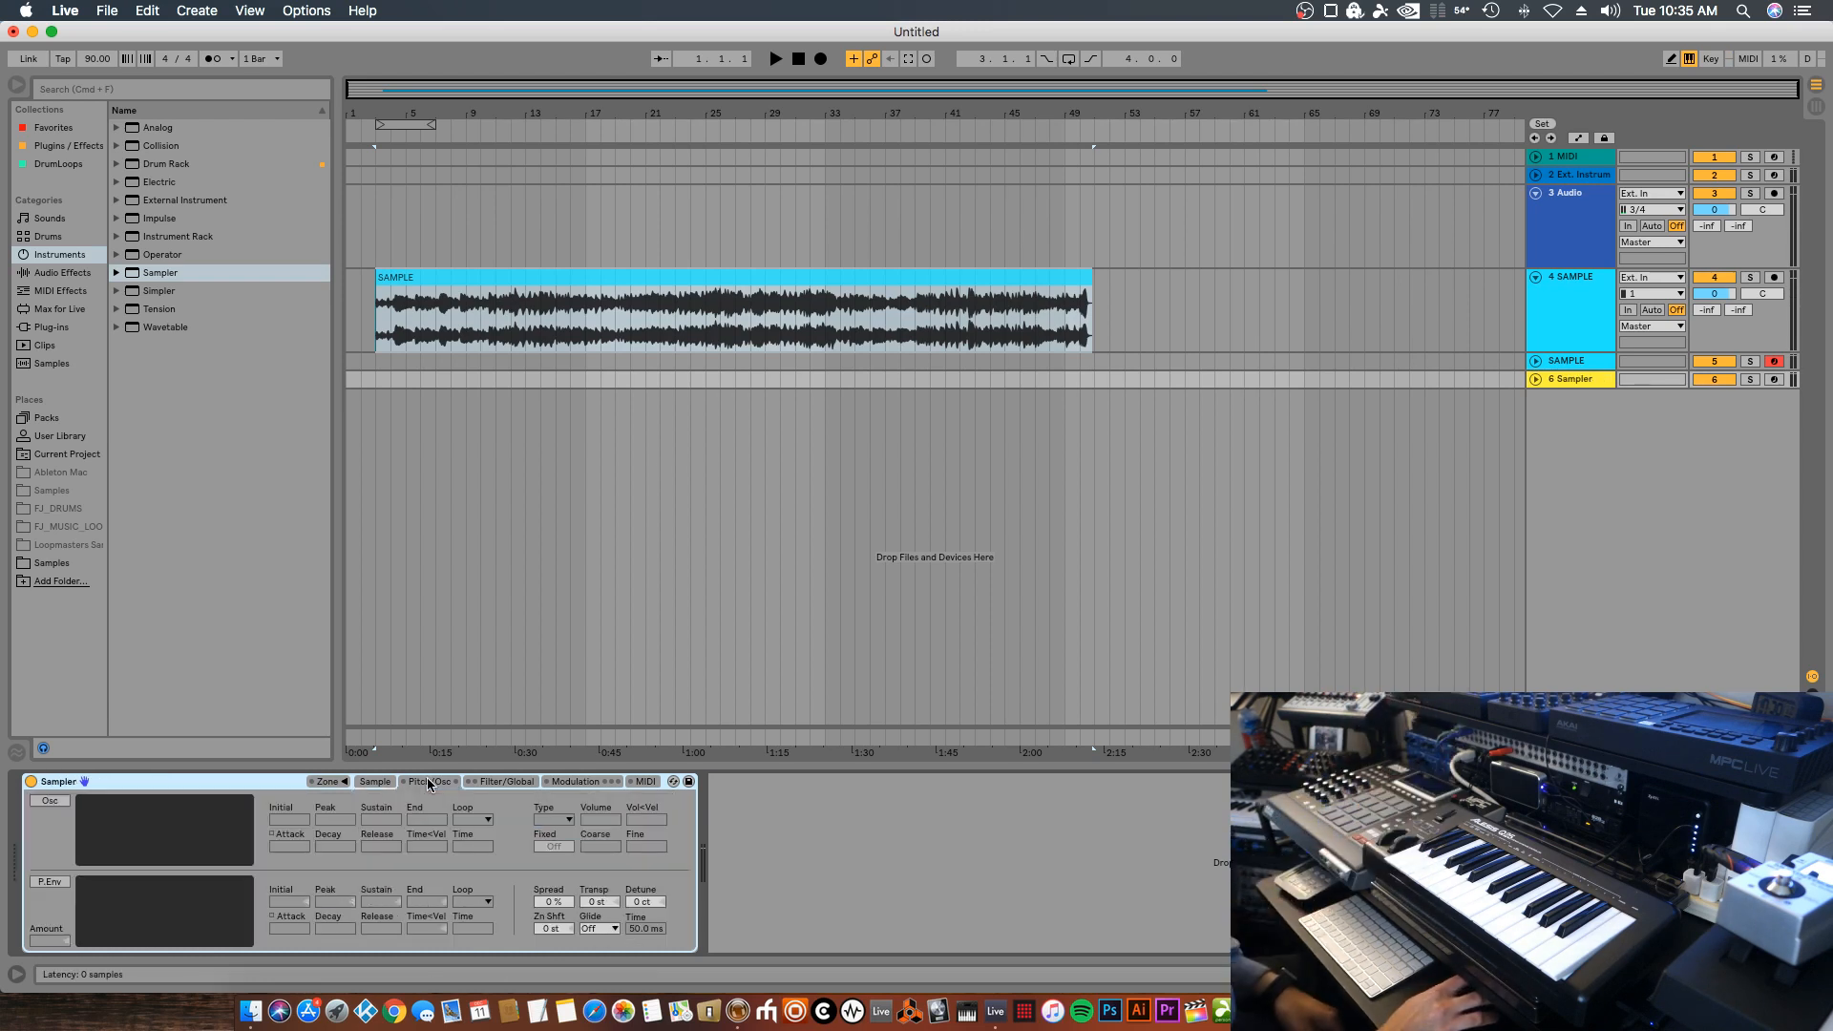
{"action": "left_click", "coordinate": [1596, 379]}
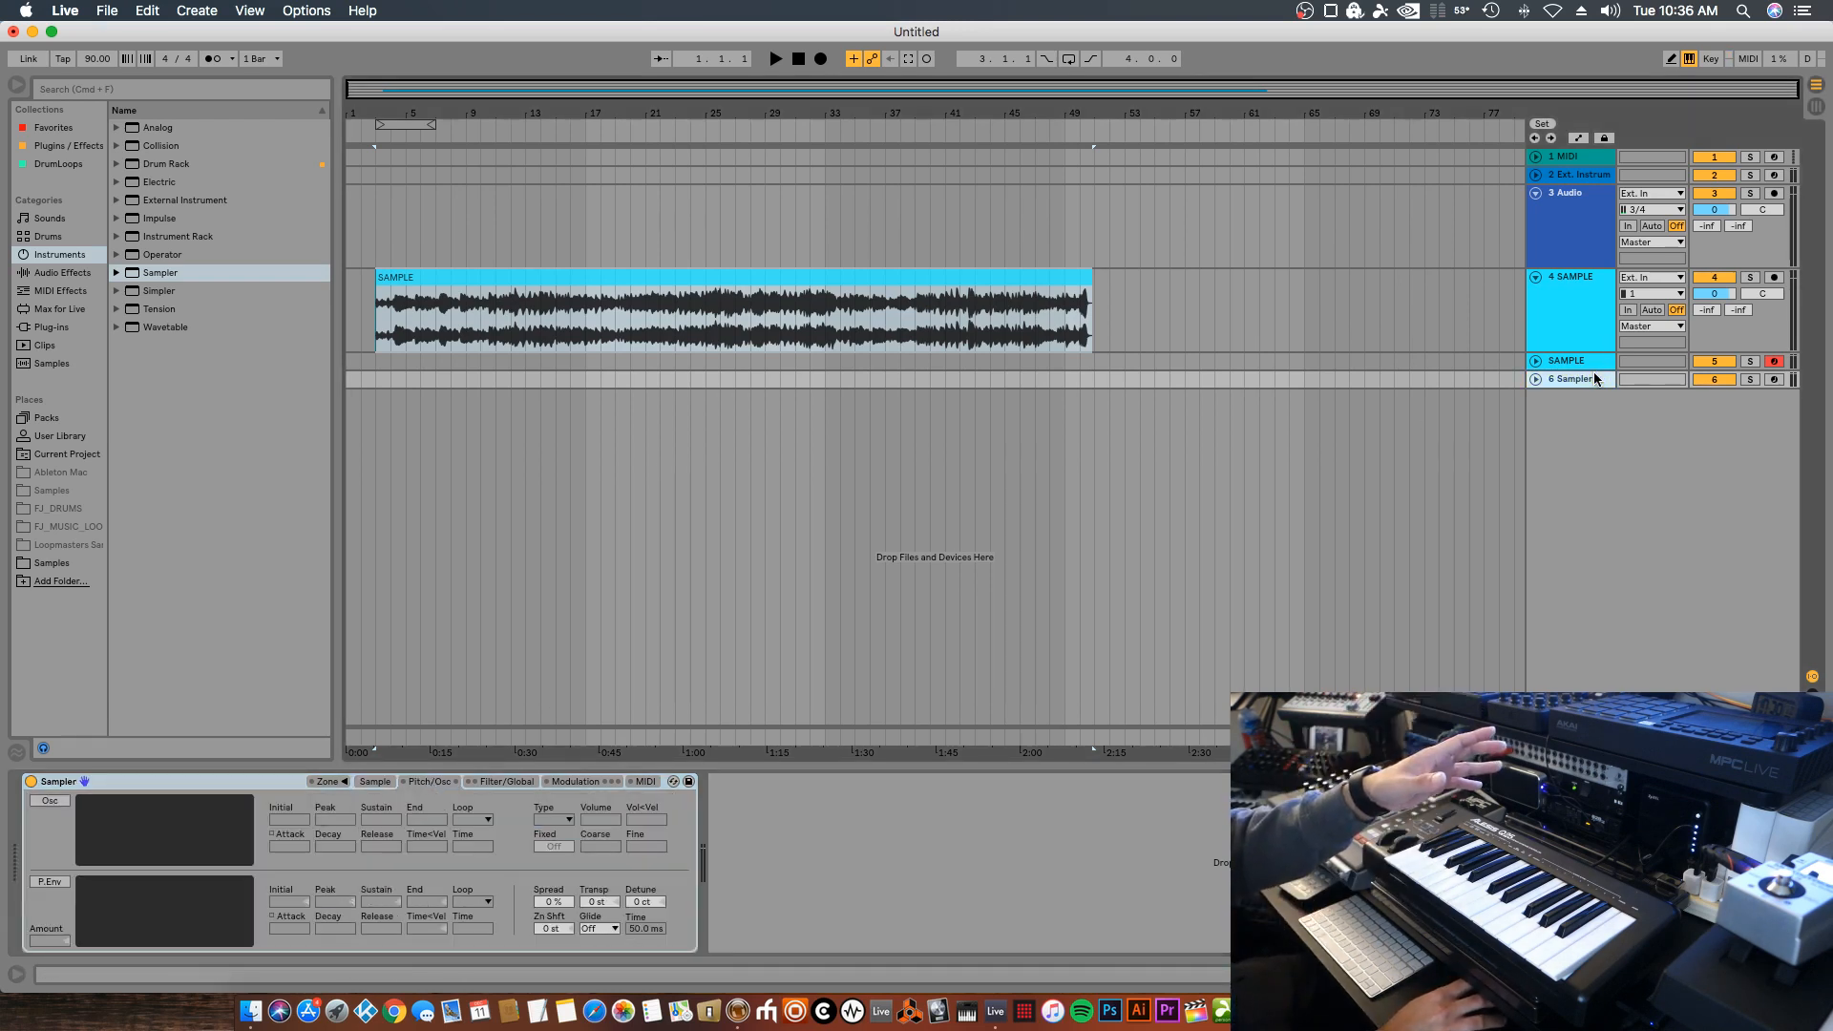
{"action": "left_click", "coordinate": [494, 787]}
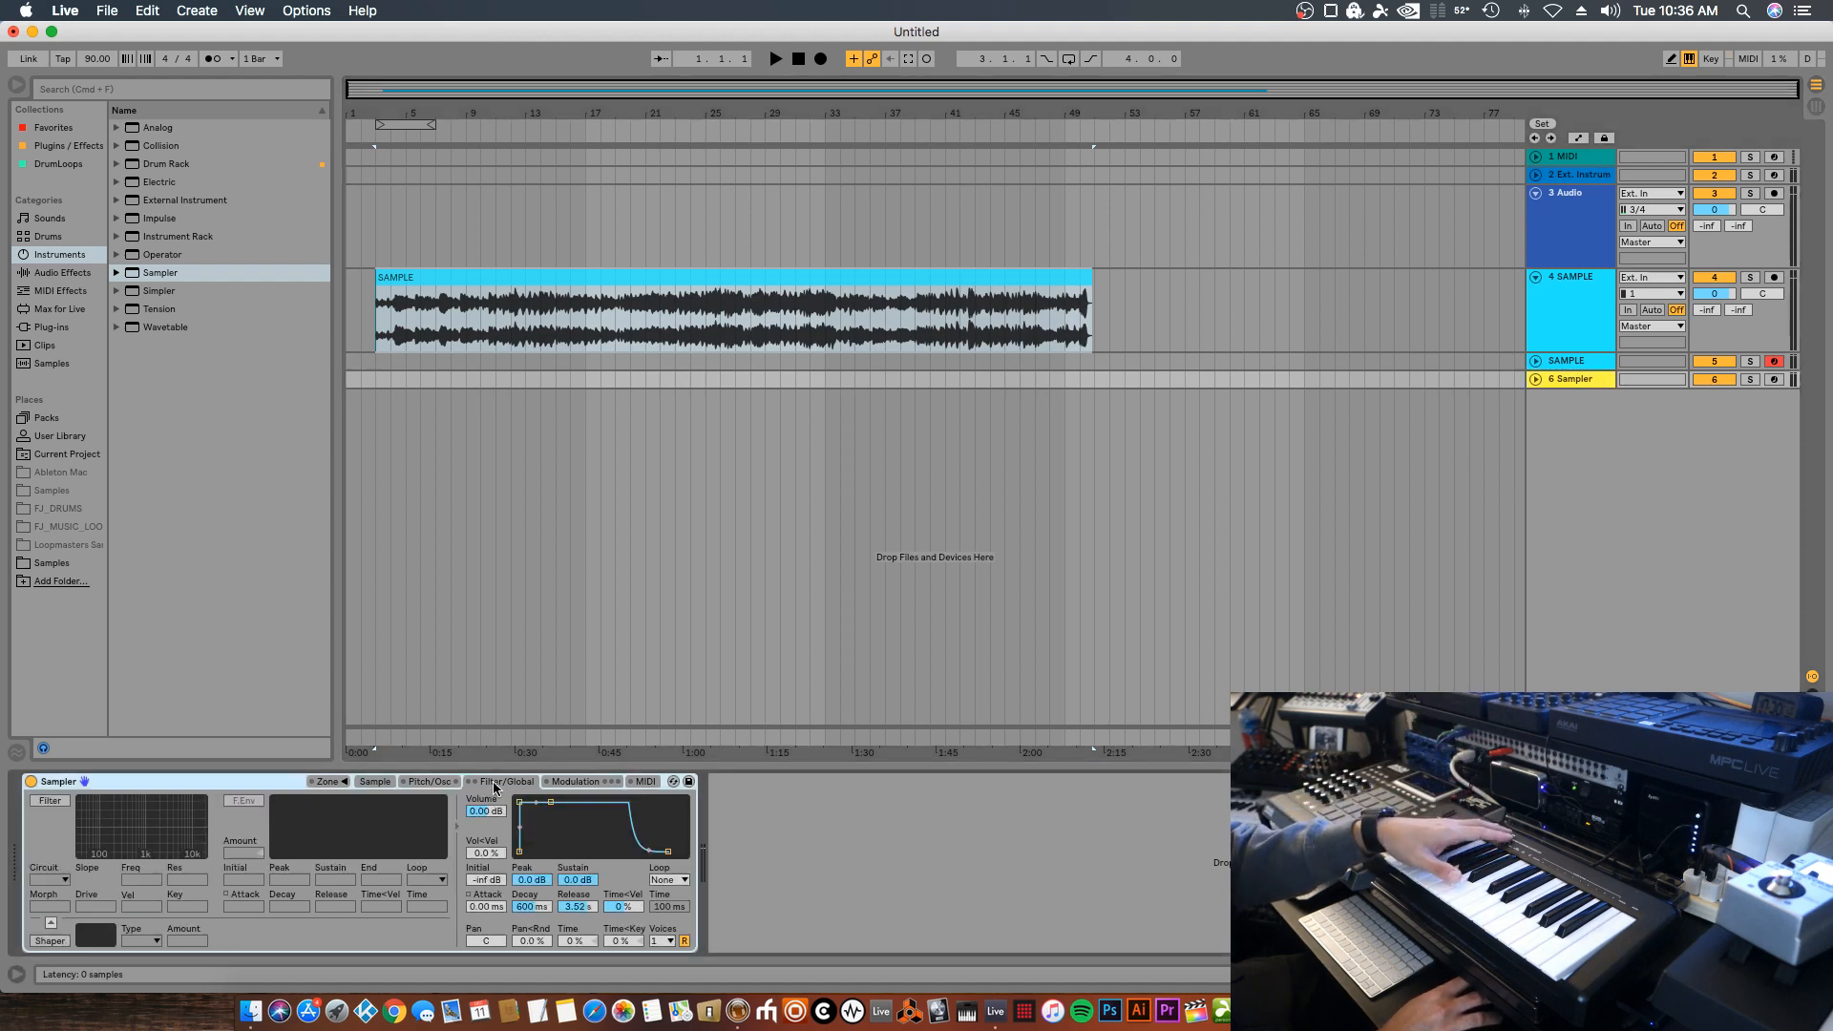
{"action": "left_click", "coordinate": [689, 782]}
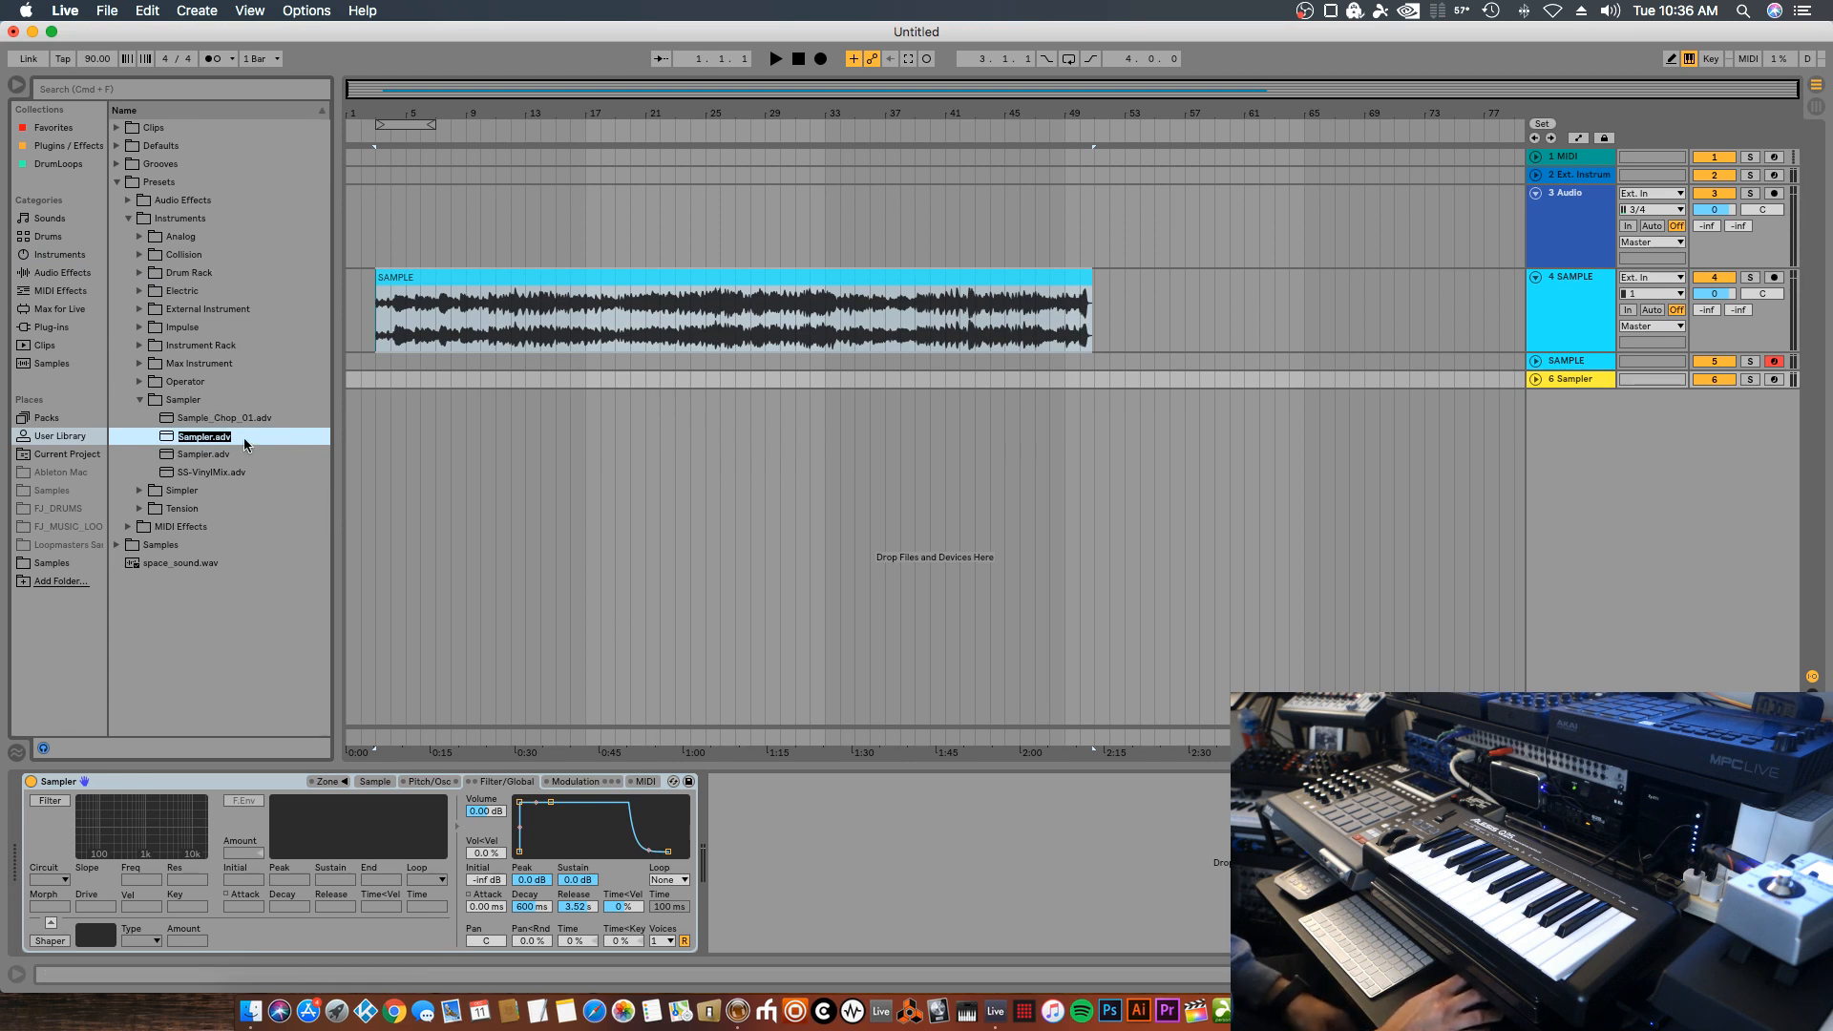
{"action": "key", "text": "Return"}
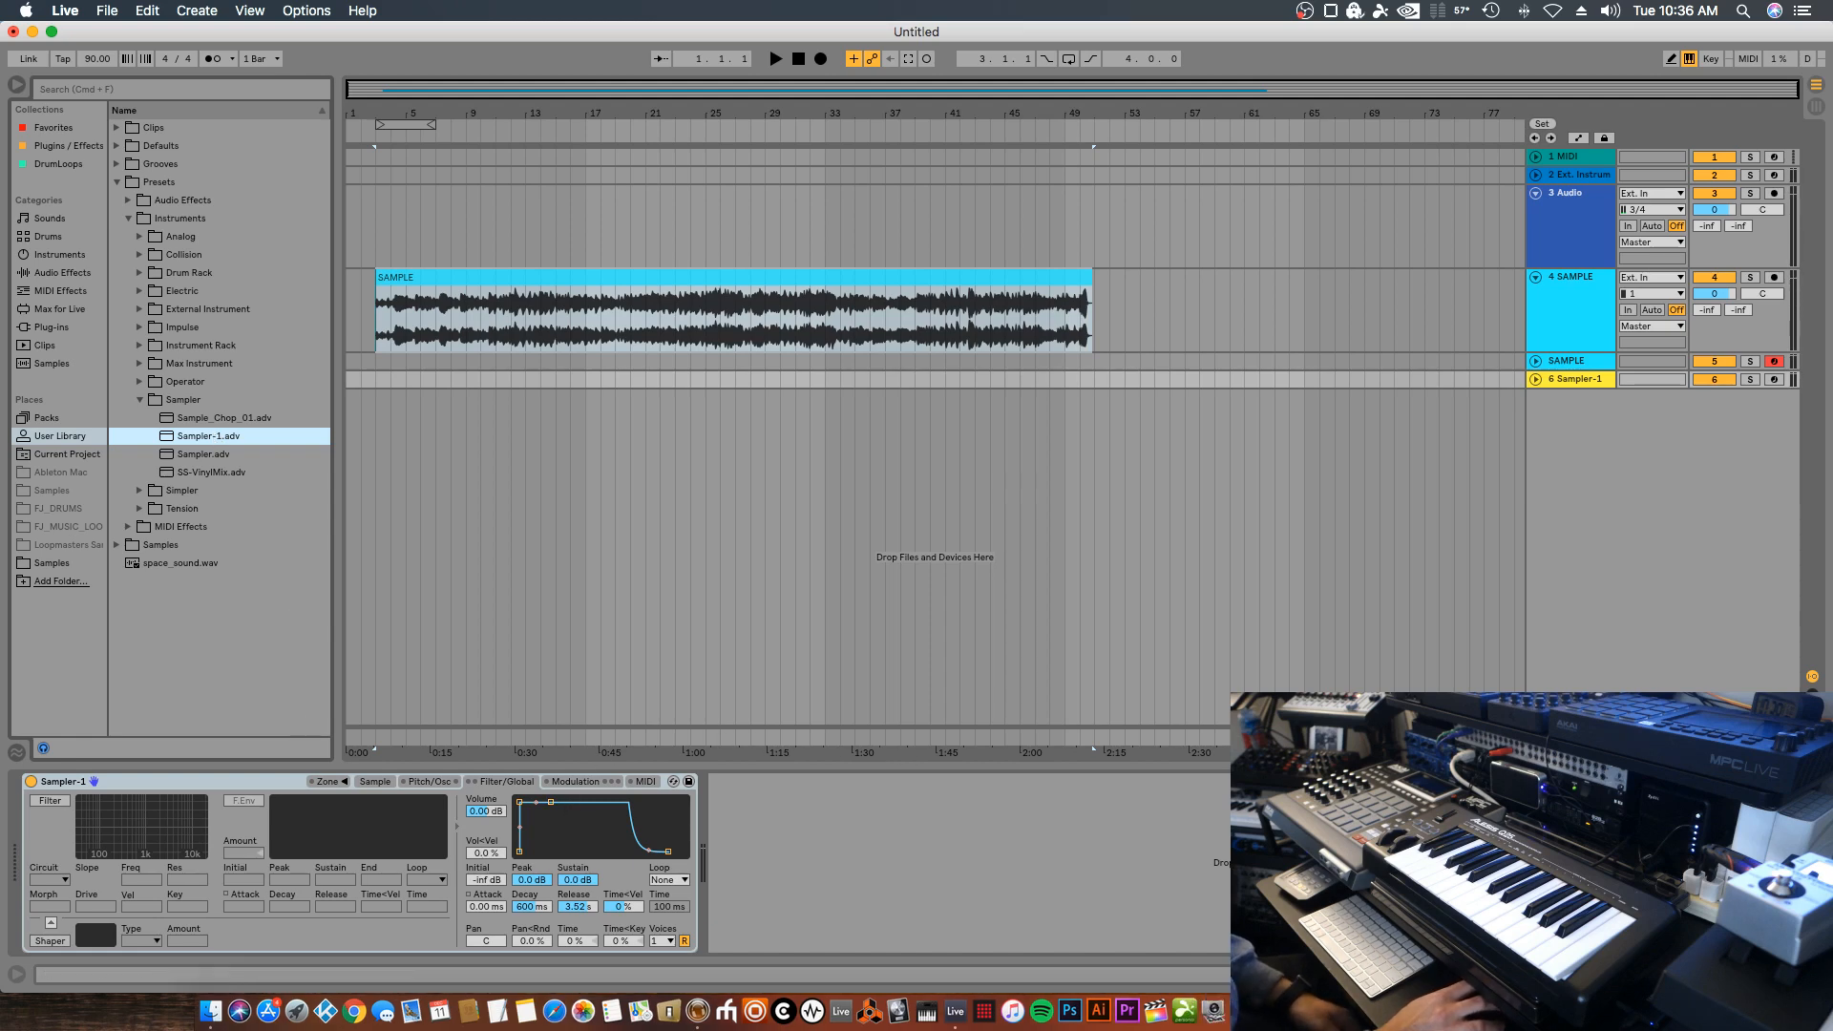
Switch to Finder, open the Applications folder with a wider Name column, and show the package contents of Ableton Live 10 Suite.app
{"action": "left_click", "coordinate": [1656, 1011]}
{"action": "left_click", "coordinate": [1604, 706]}
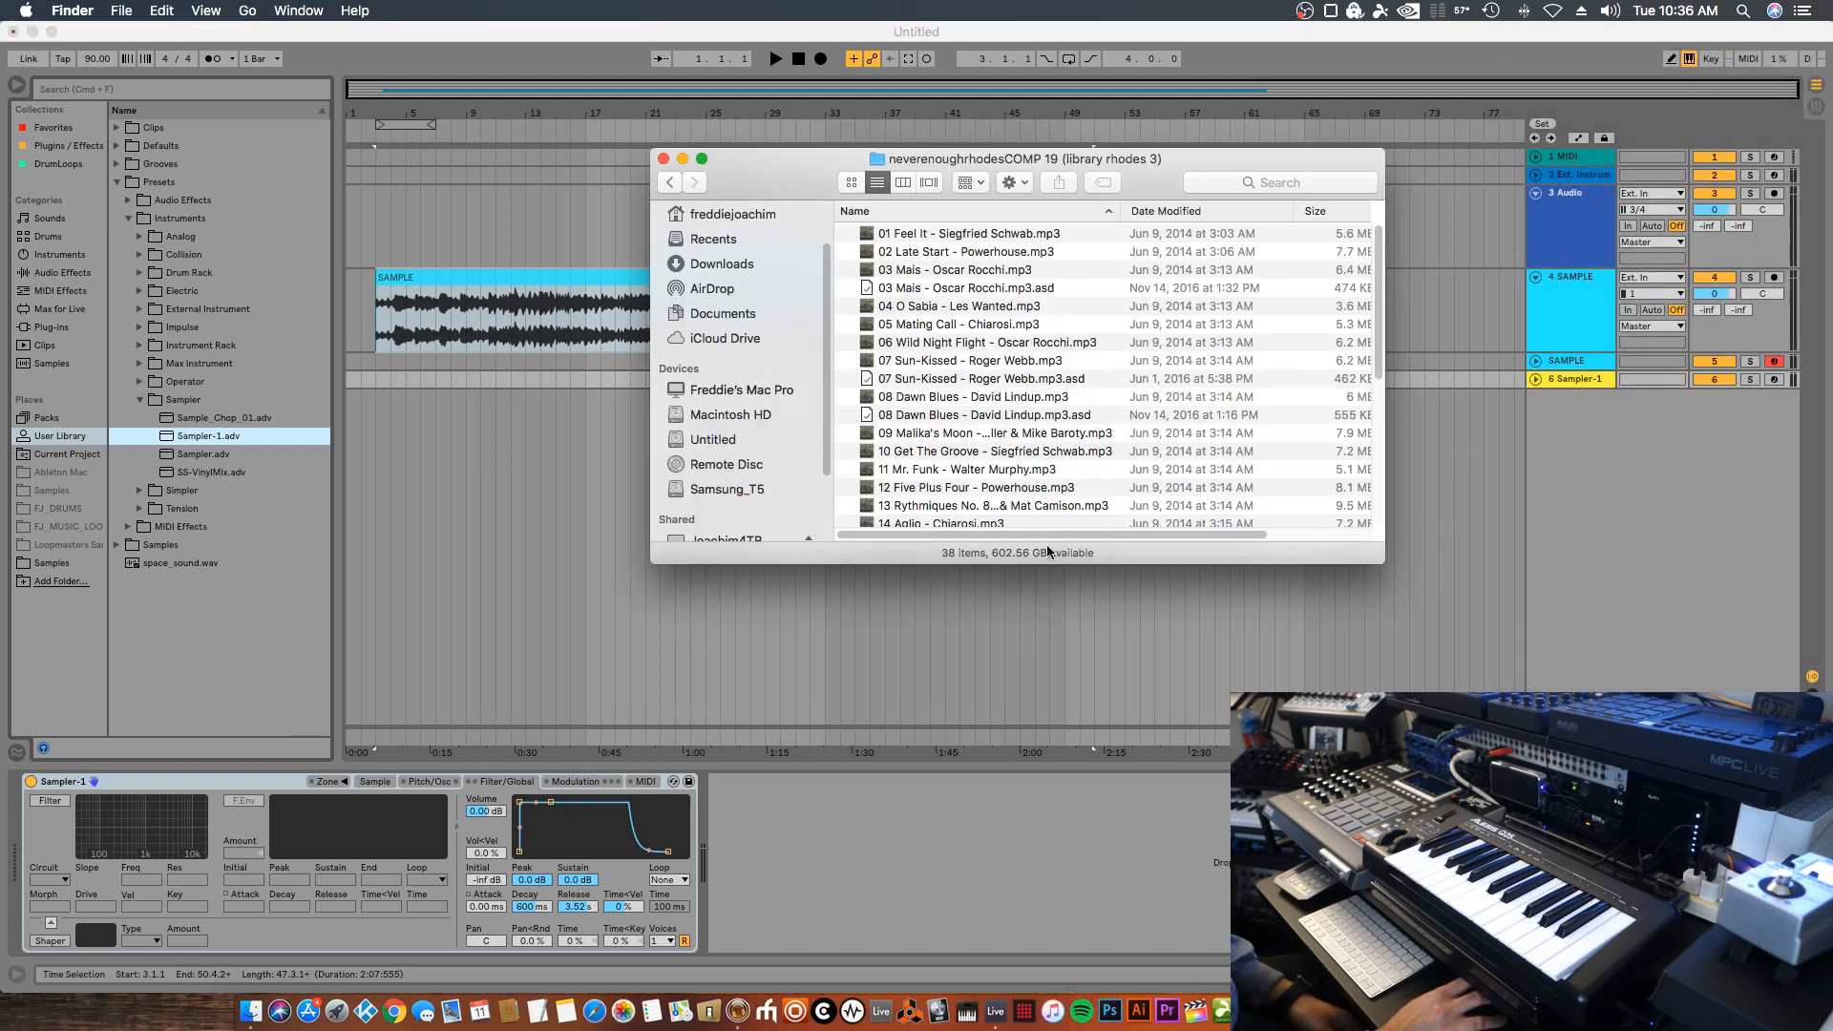
{"action": "left_click", "coordinate": [682, 159]}
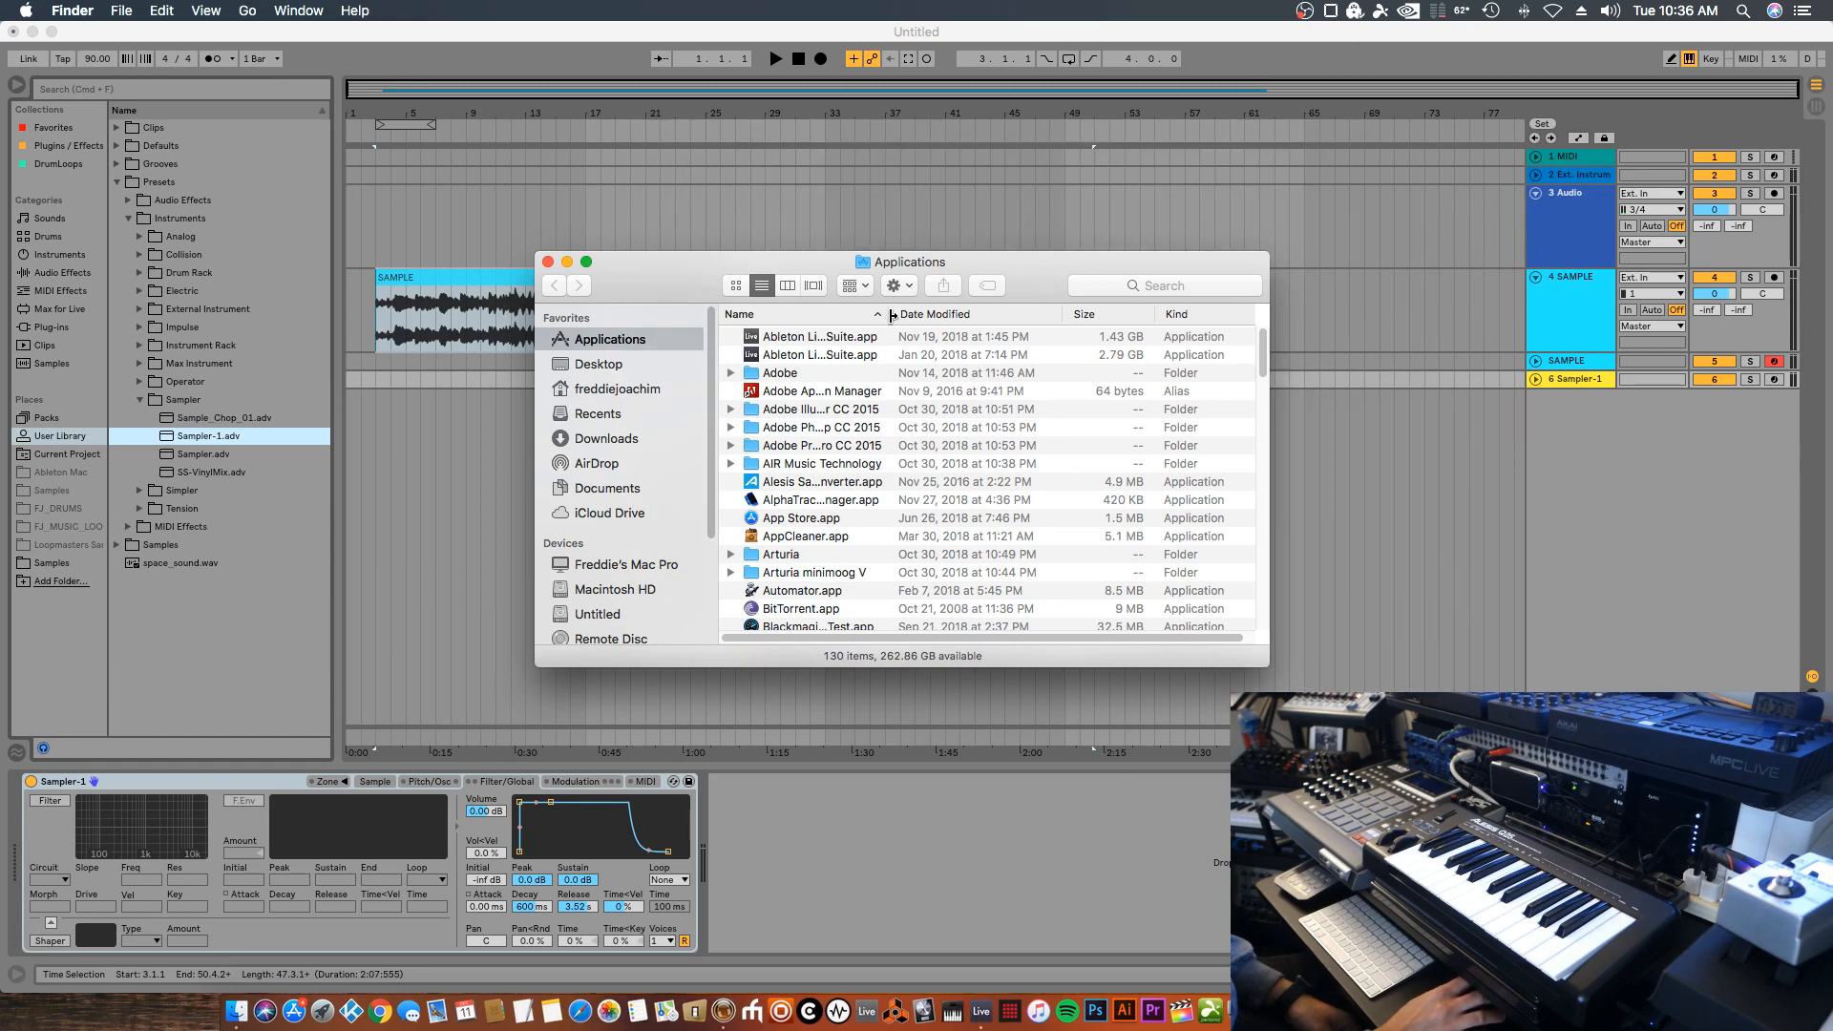
{"action": "left_click_drag", "start_coordinate": [891, 316], "coordinate": [1040, 321]}
{"action": "right_click", "coordinate": [849, 357]}
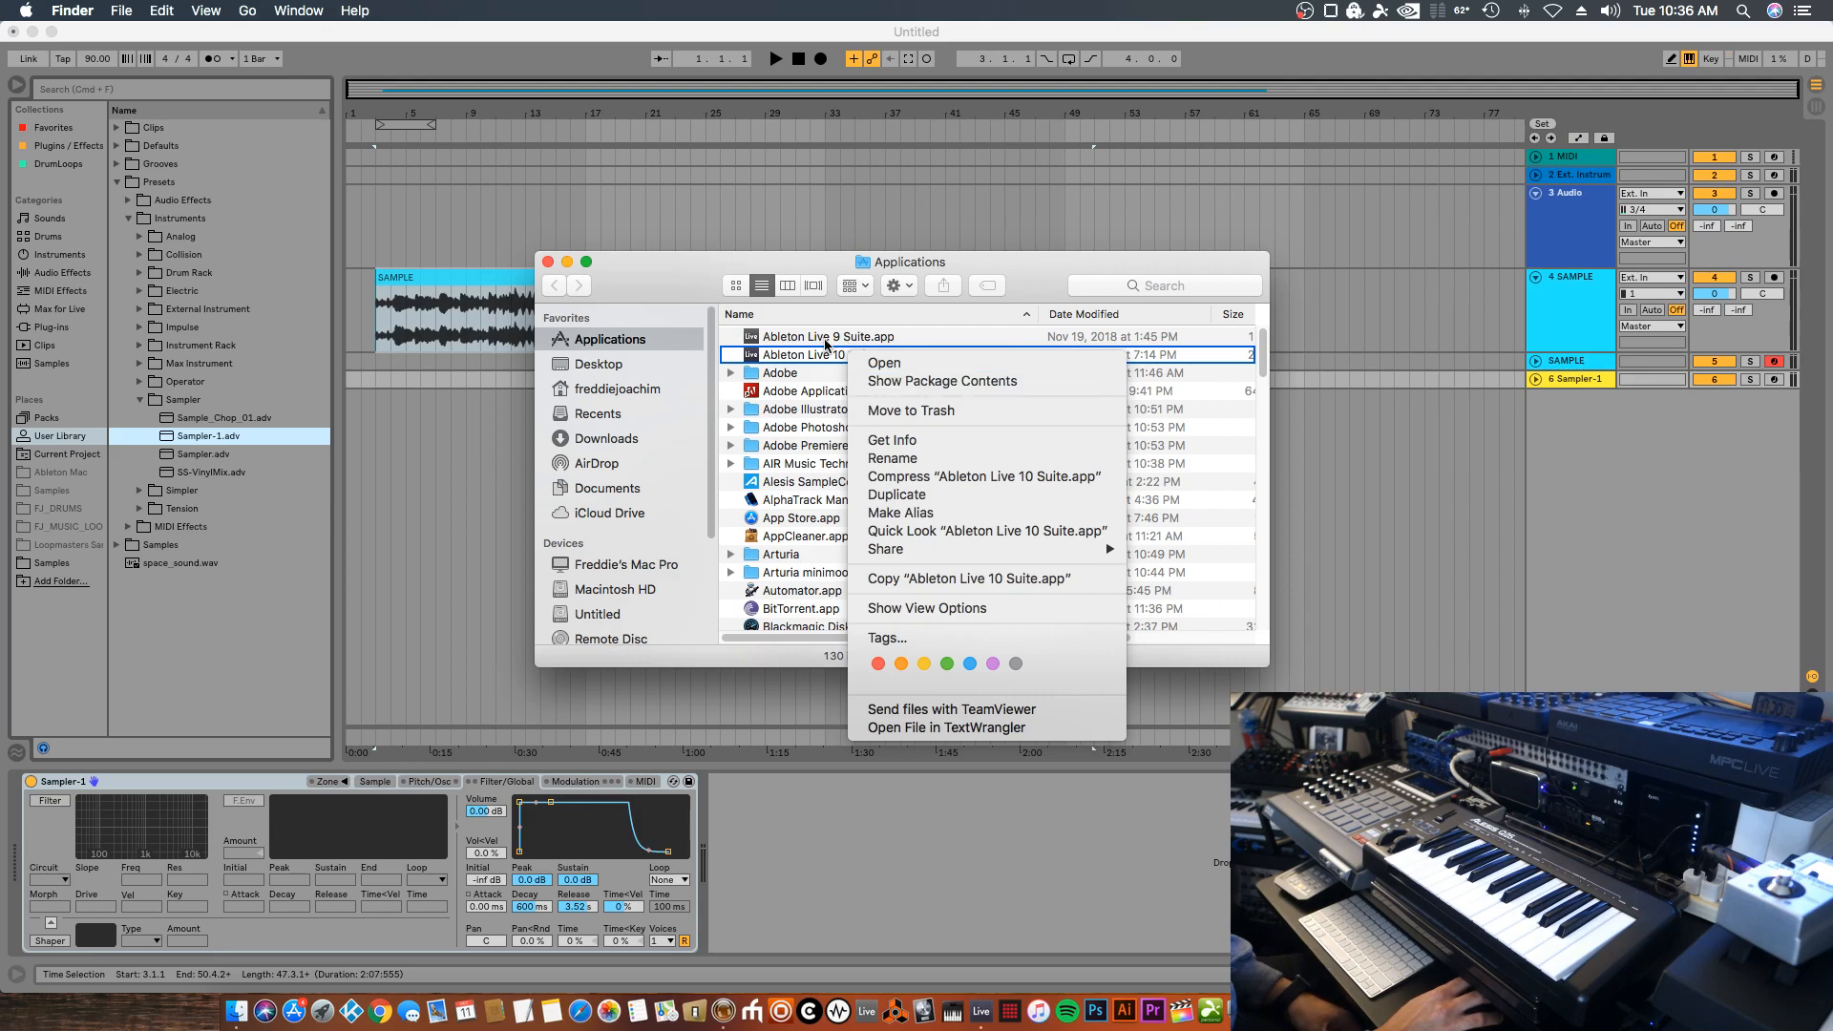
{"action": "left_click", "coordinate": [923, 383]}
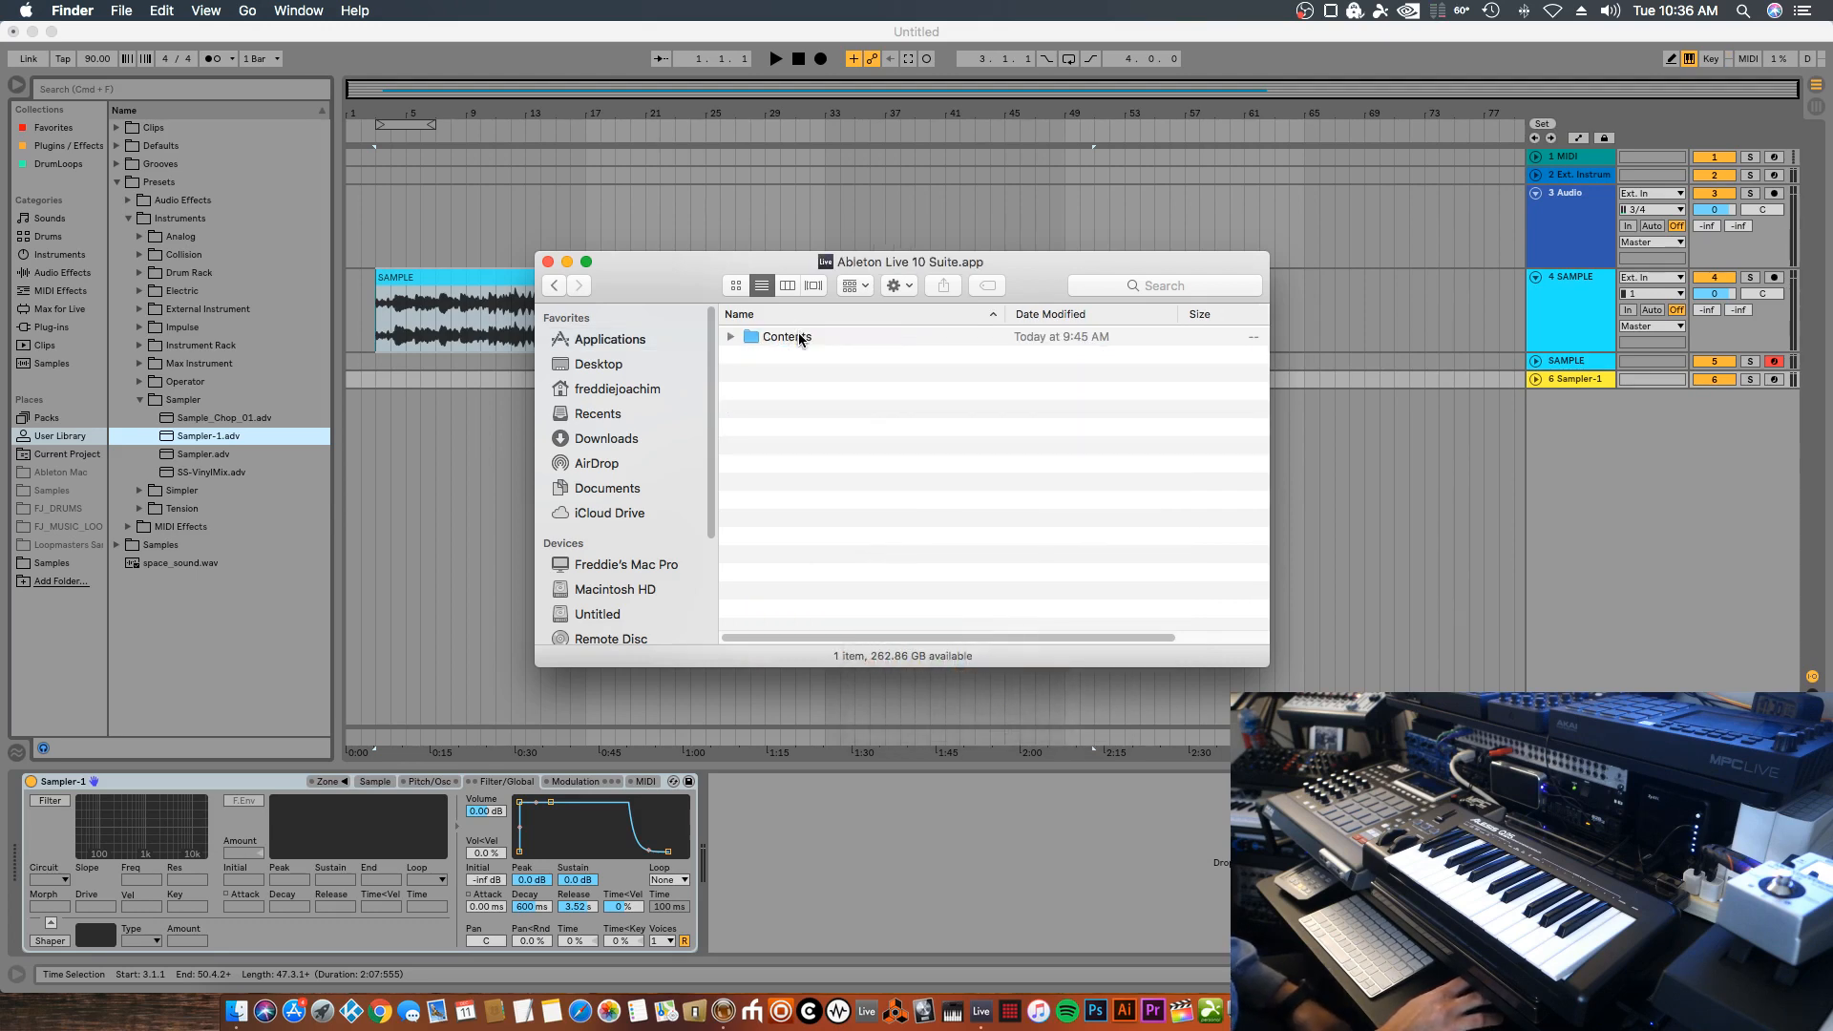
Browse from Contents to the Slicing folder inside the Core Library's Defaults, examine its preset files, and close the window
{"action": "double_click", "coordinate": [800, 338]}
{"action": "double_click", "coordinate": [811, 359]}
{"action": "double_click", "coordinate": [820, 359]}
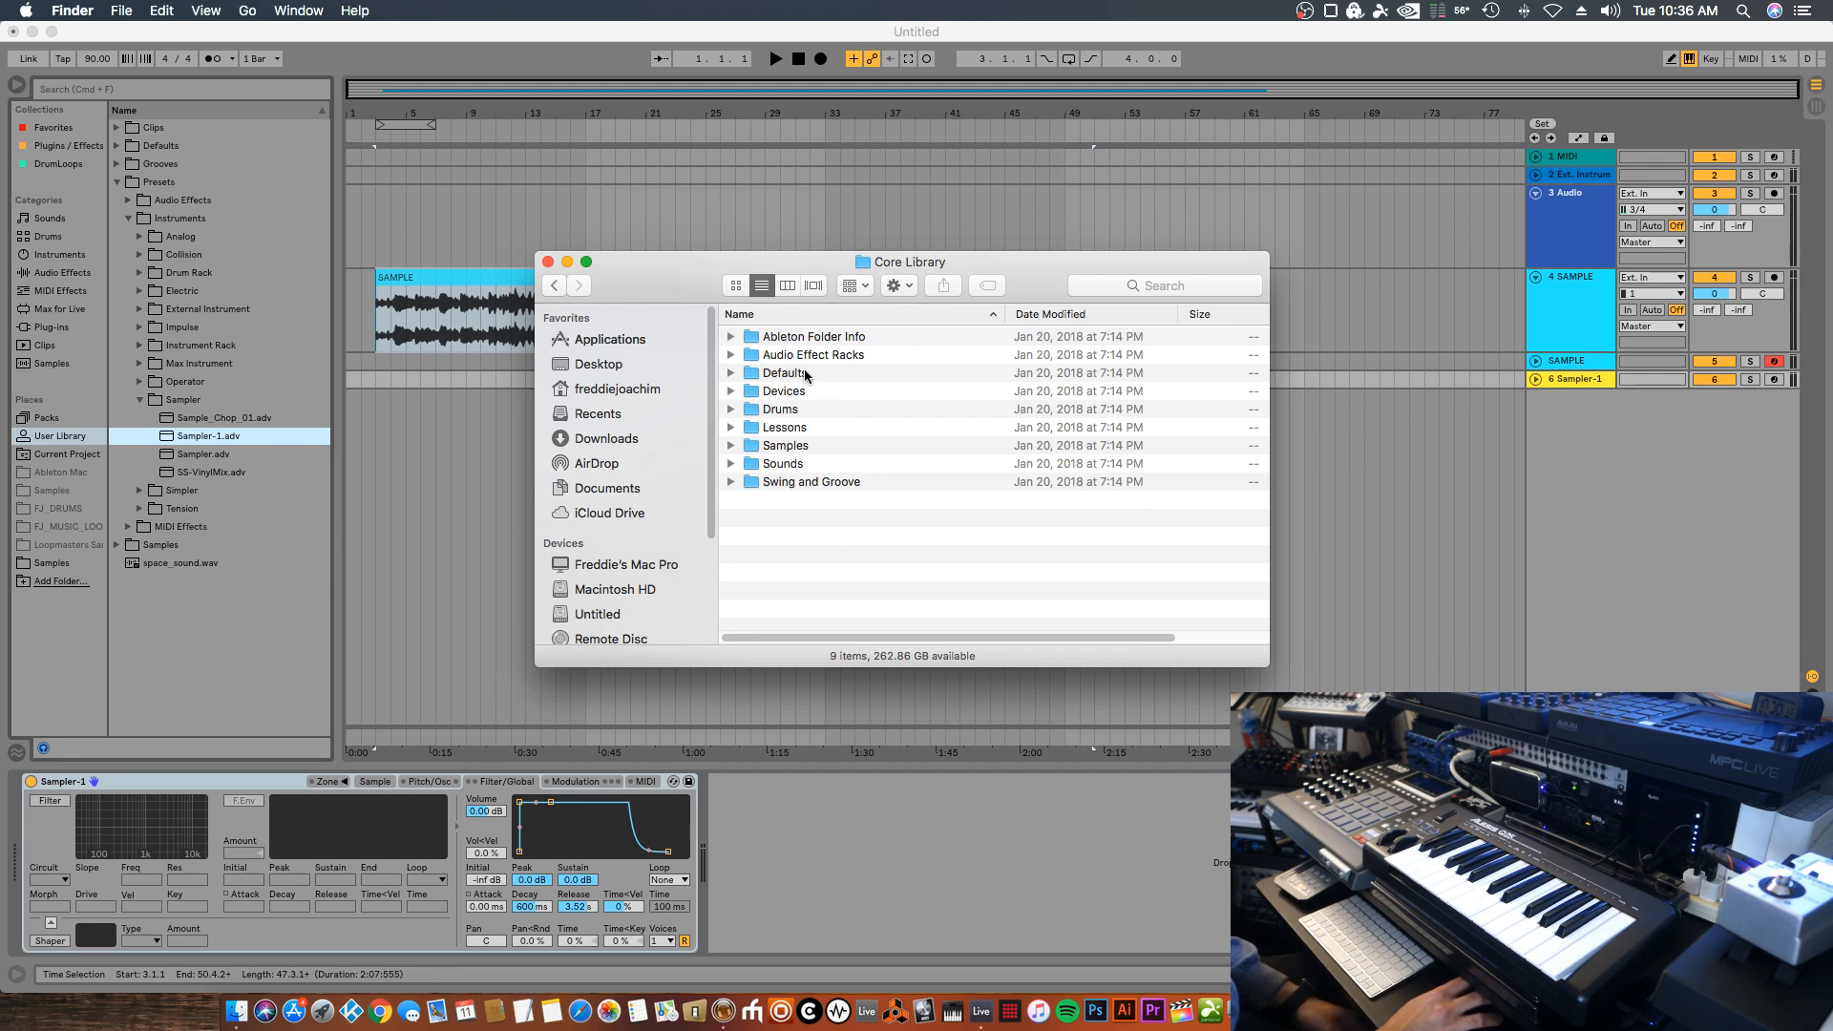
{"action": "double_click", "coordinate": [805, 373]}
{"action": "double_click", "coordinate": [781, 464]}
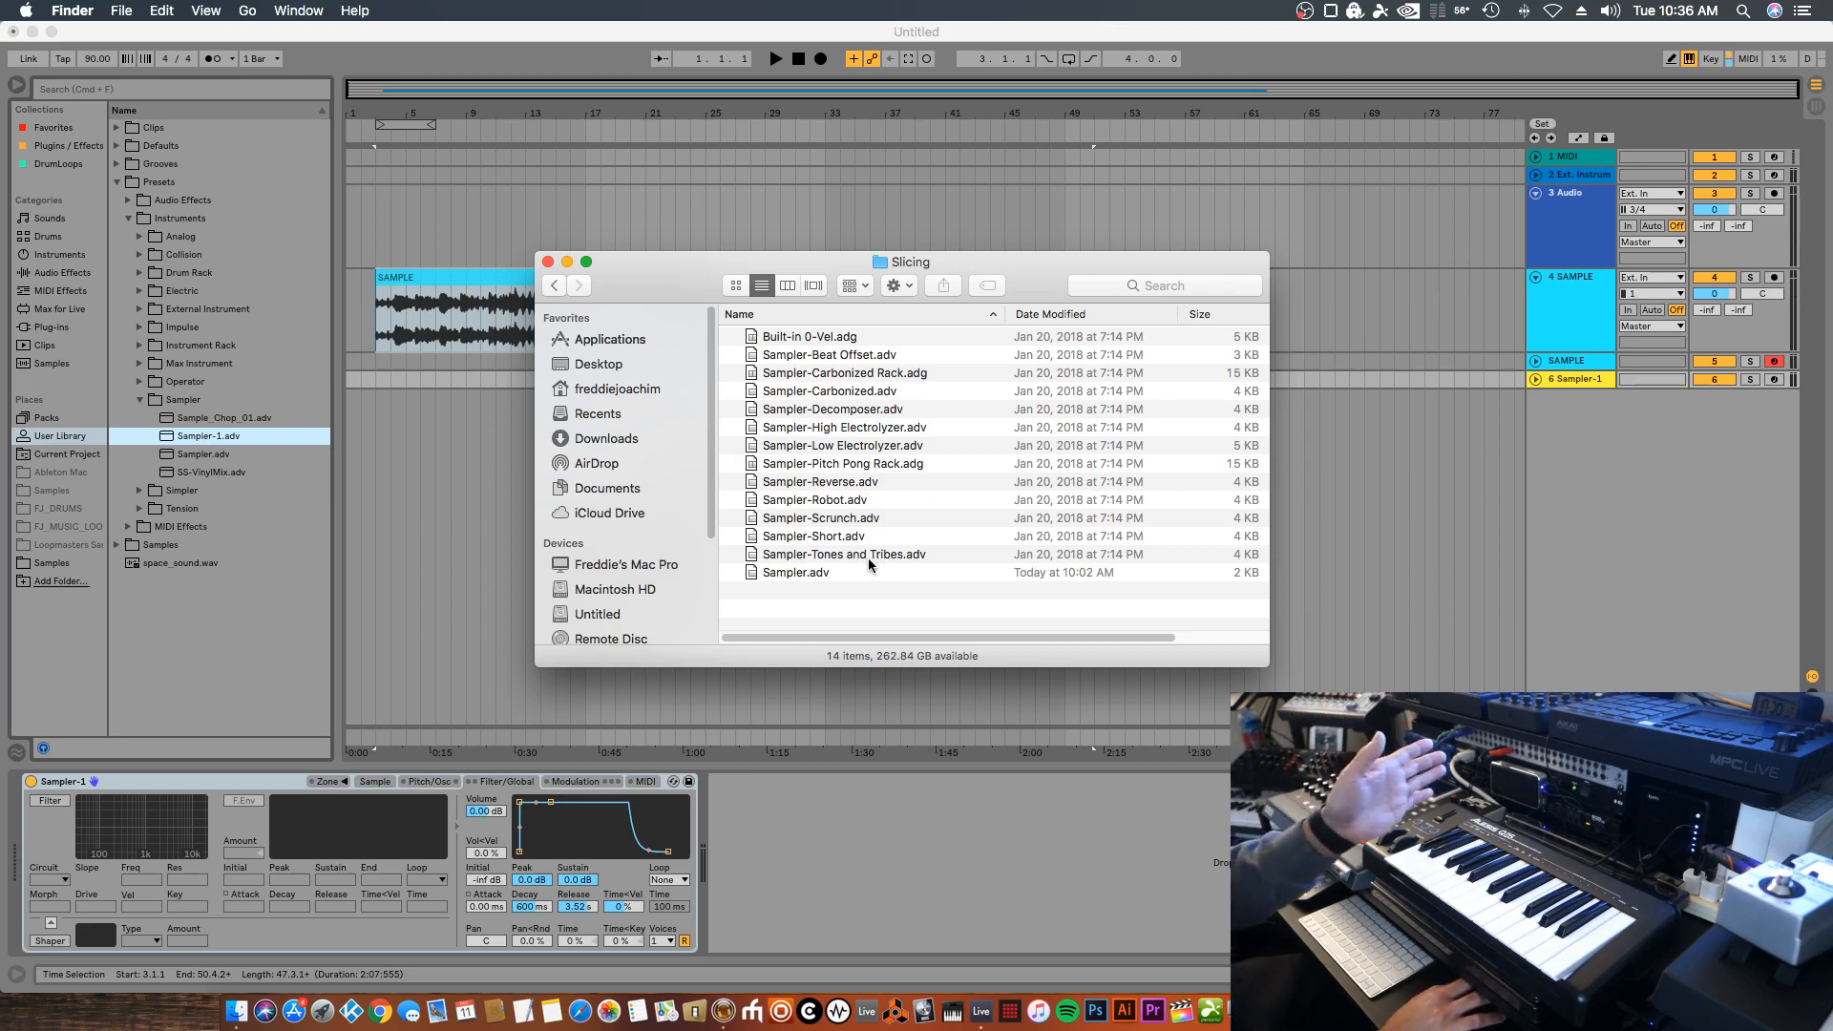
{"action": "left_click", "coordinate": [550, 263]}
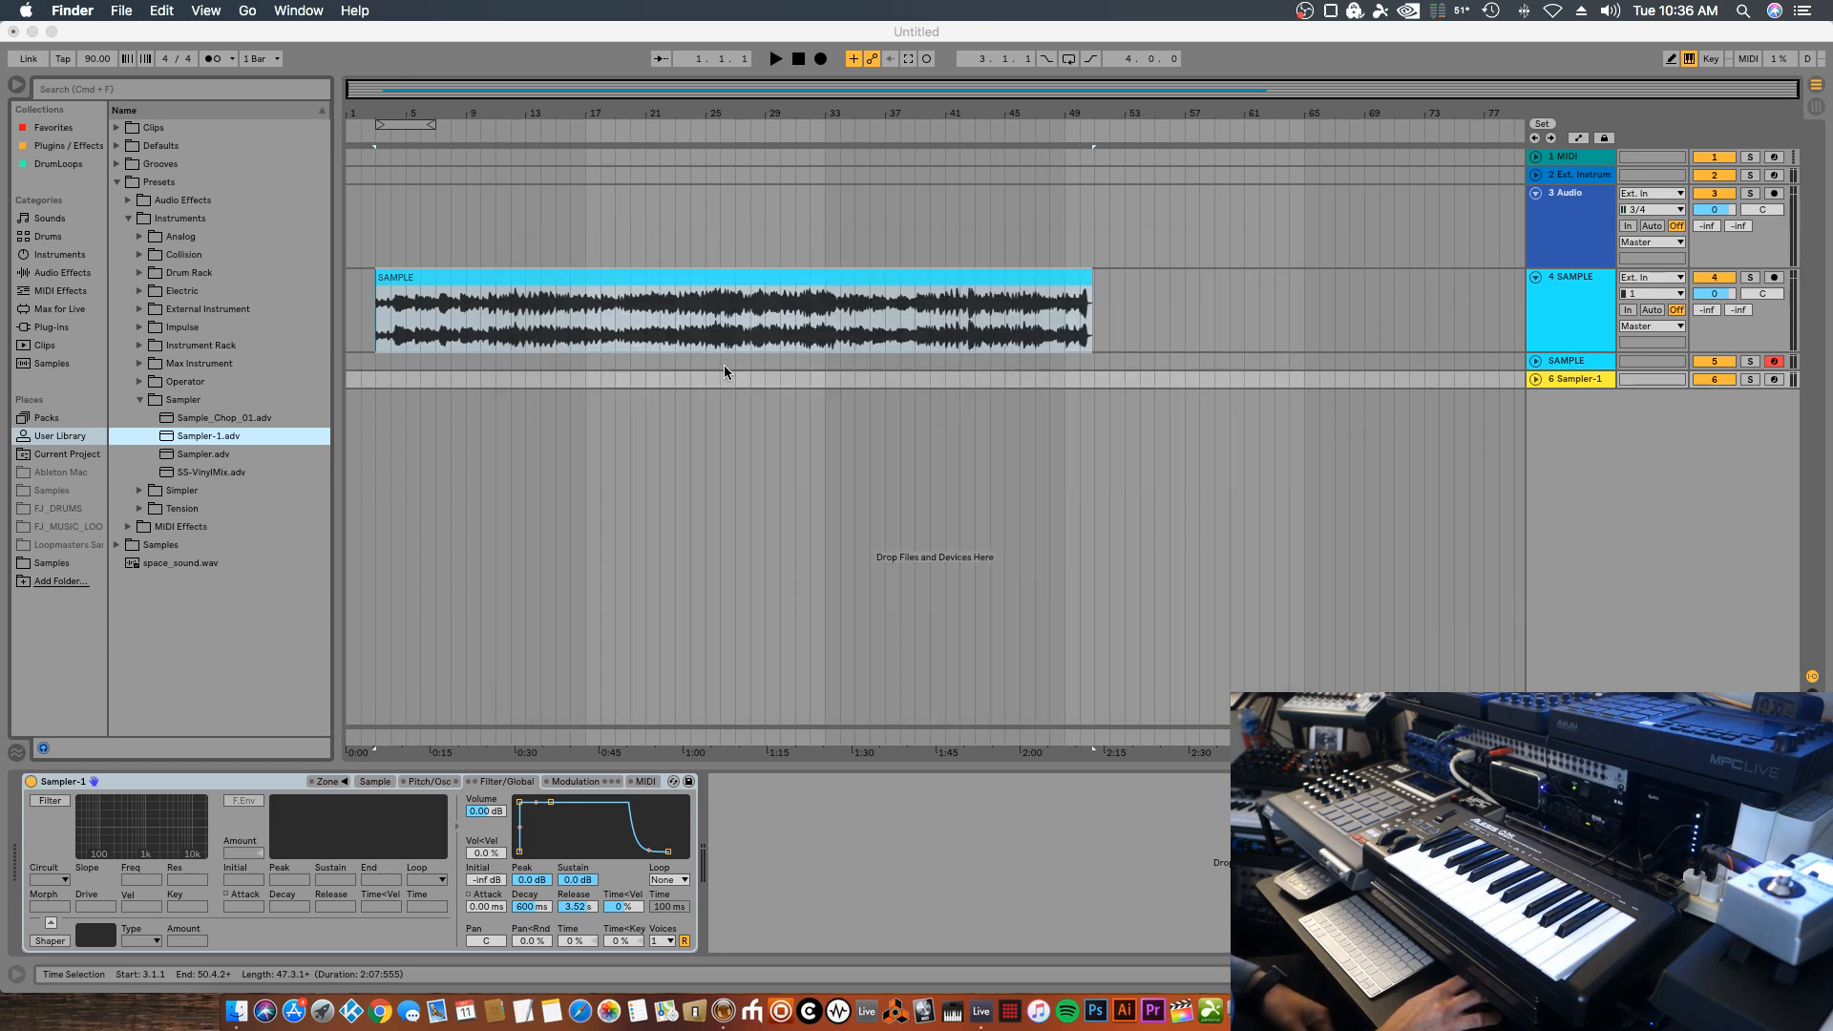
Set up slicing the SAMPLE audio clip to a new MIDI track with the Sampler slicing preset
{"action": "right_click", "coordinate": [696, 285]}
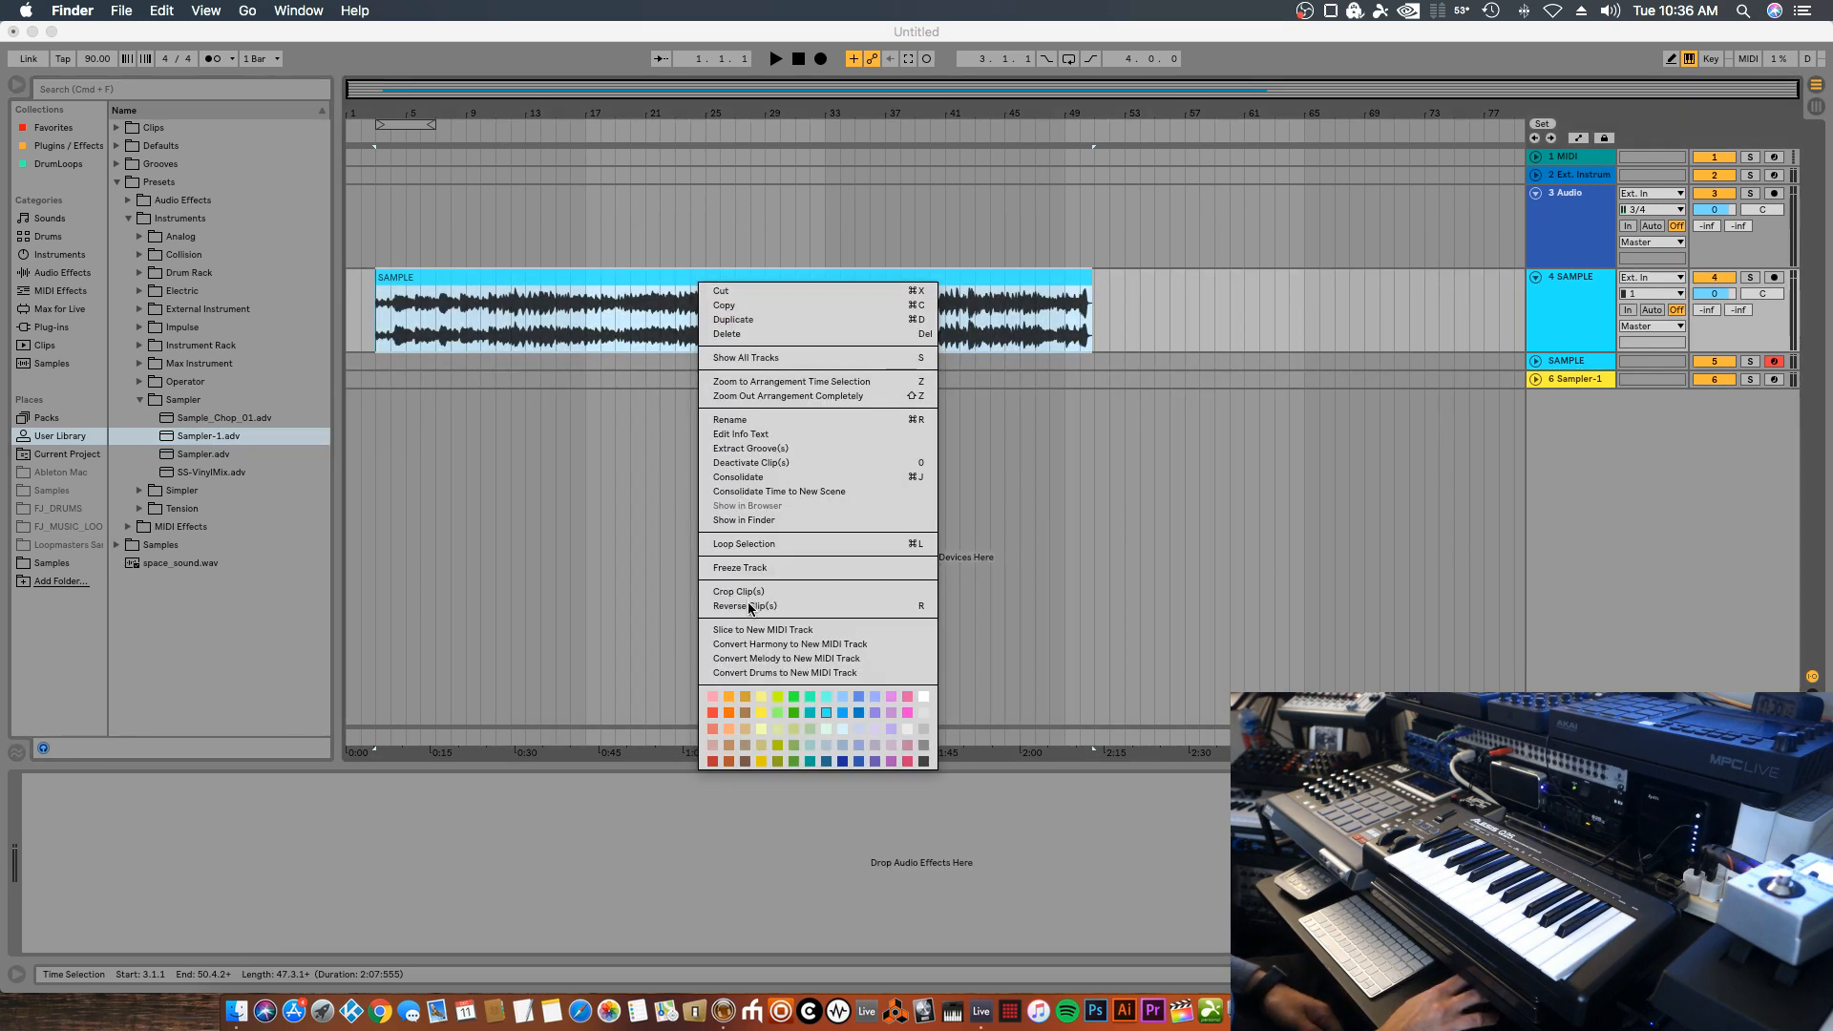
{"action": "left_click", "coordinate": [743, 616]}
{"action": "right_click", "coordinate": [741, 281]}
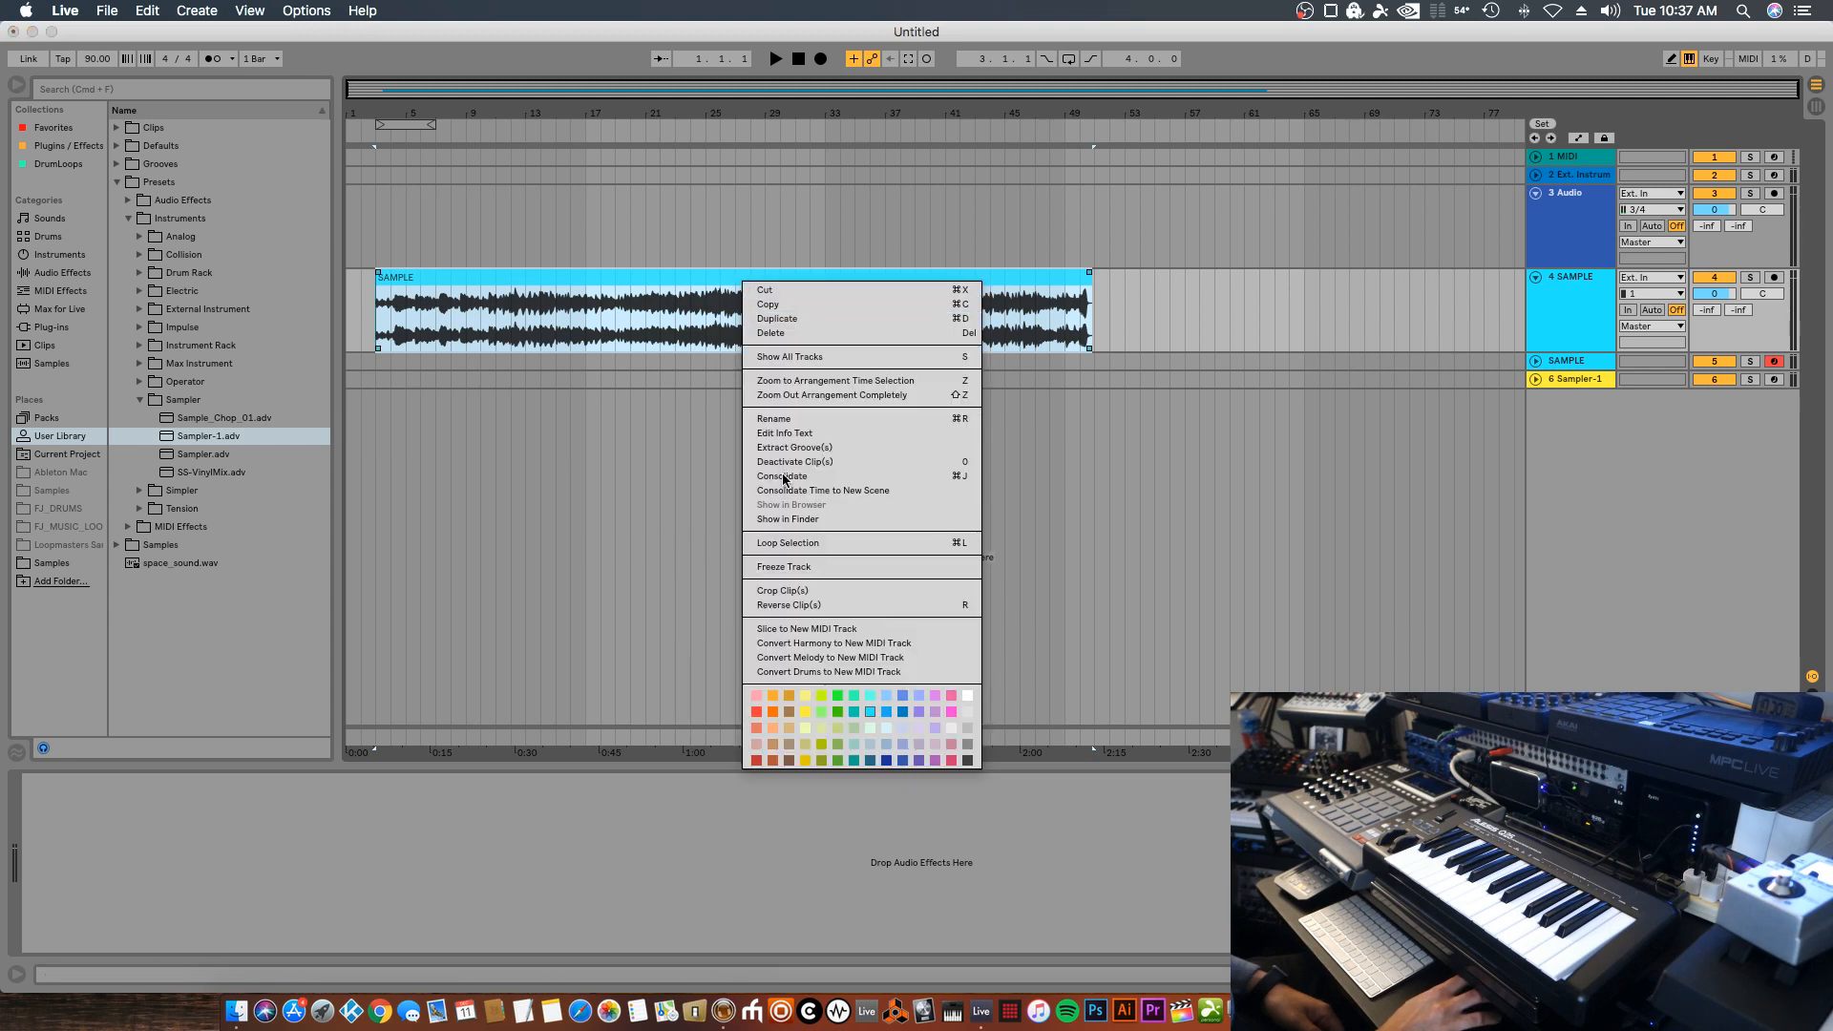
{"action": "left_click", "coordinate": [787, 630]}
{"action": "left_click", "coordinate": [928, 523]}
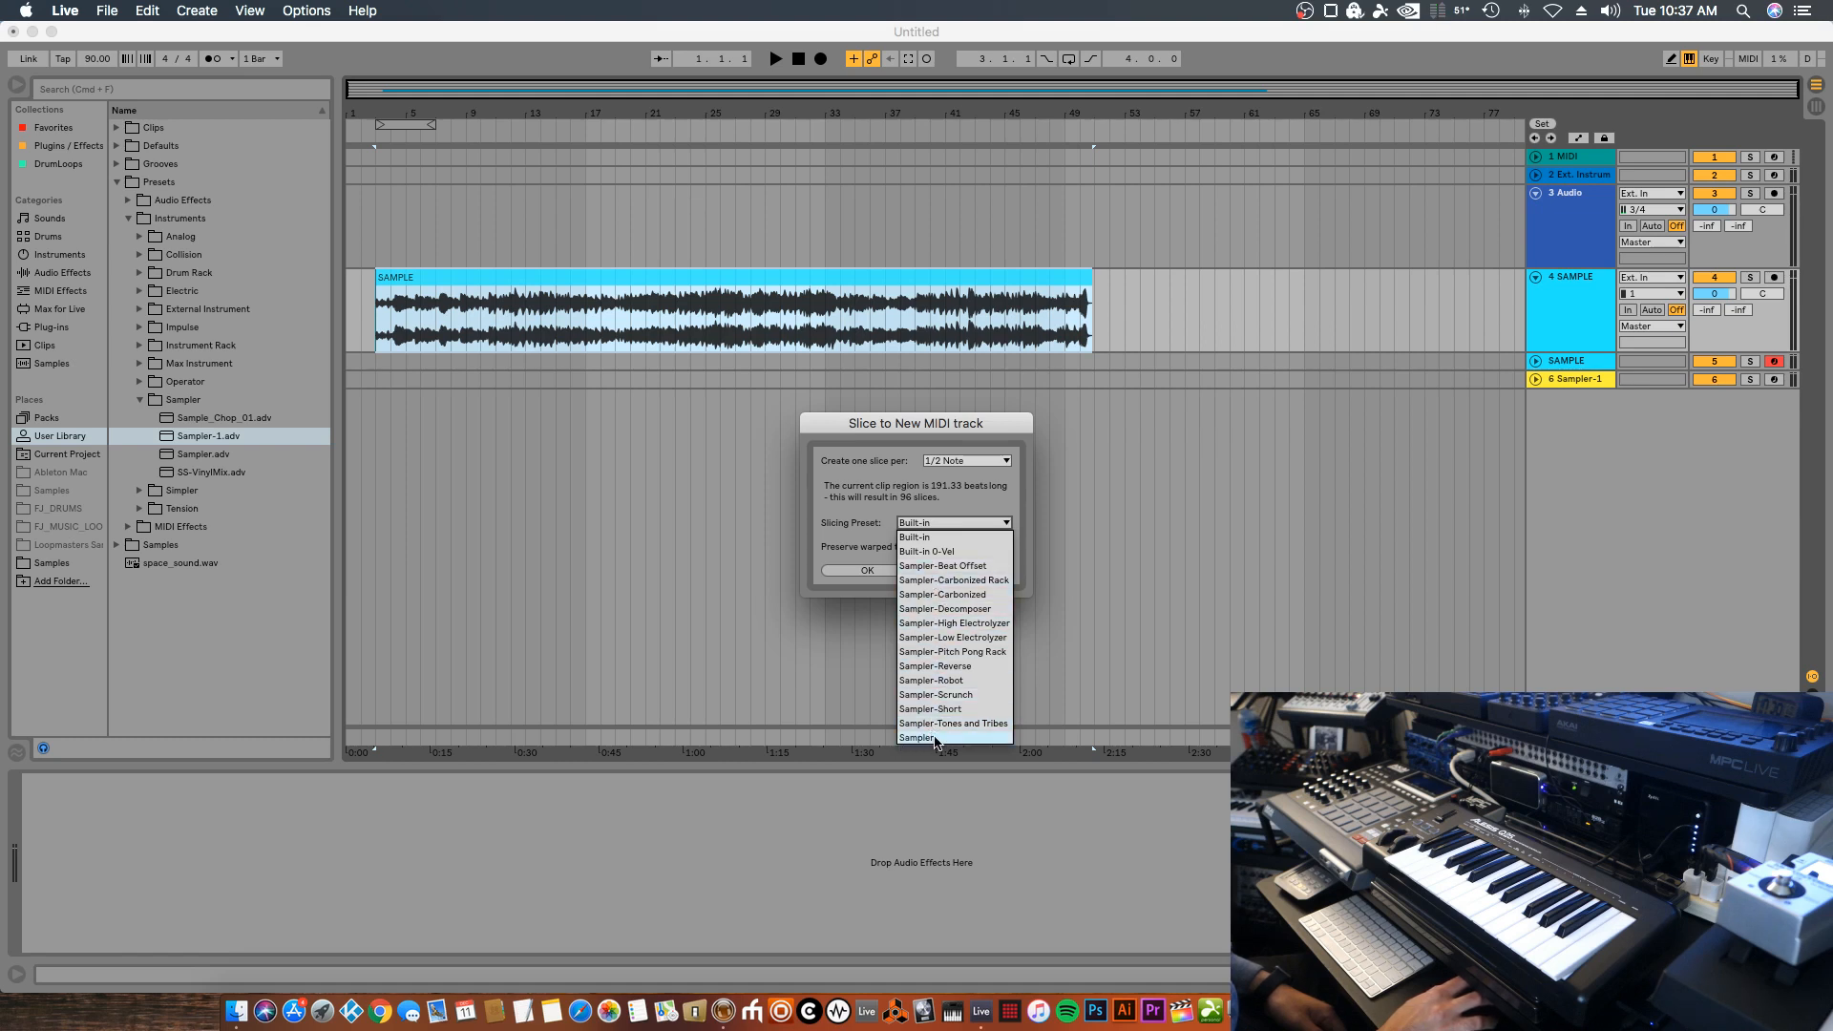
{"action": "left_click", "coordinate": [919, 535]}
{"action": "left_click", "coordinate": [919, 530]}
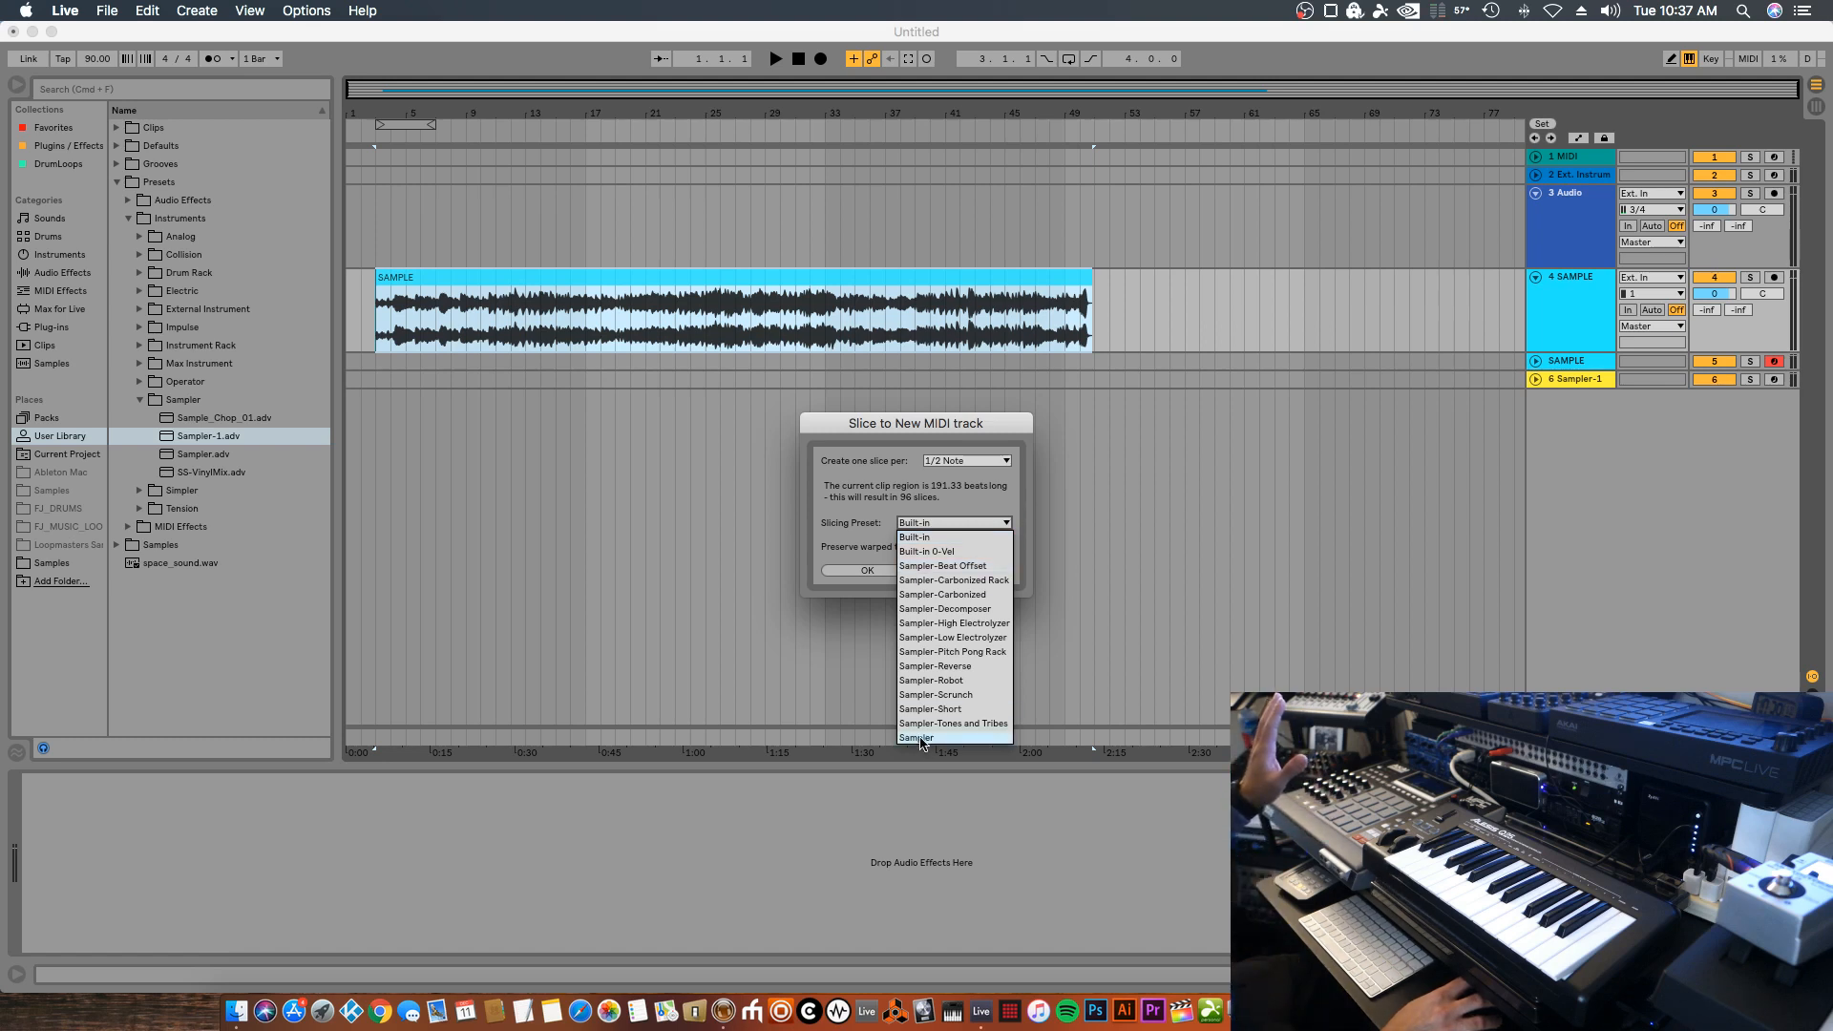
{"action": "left_click", "coordinate": [867, 532]}
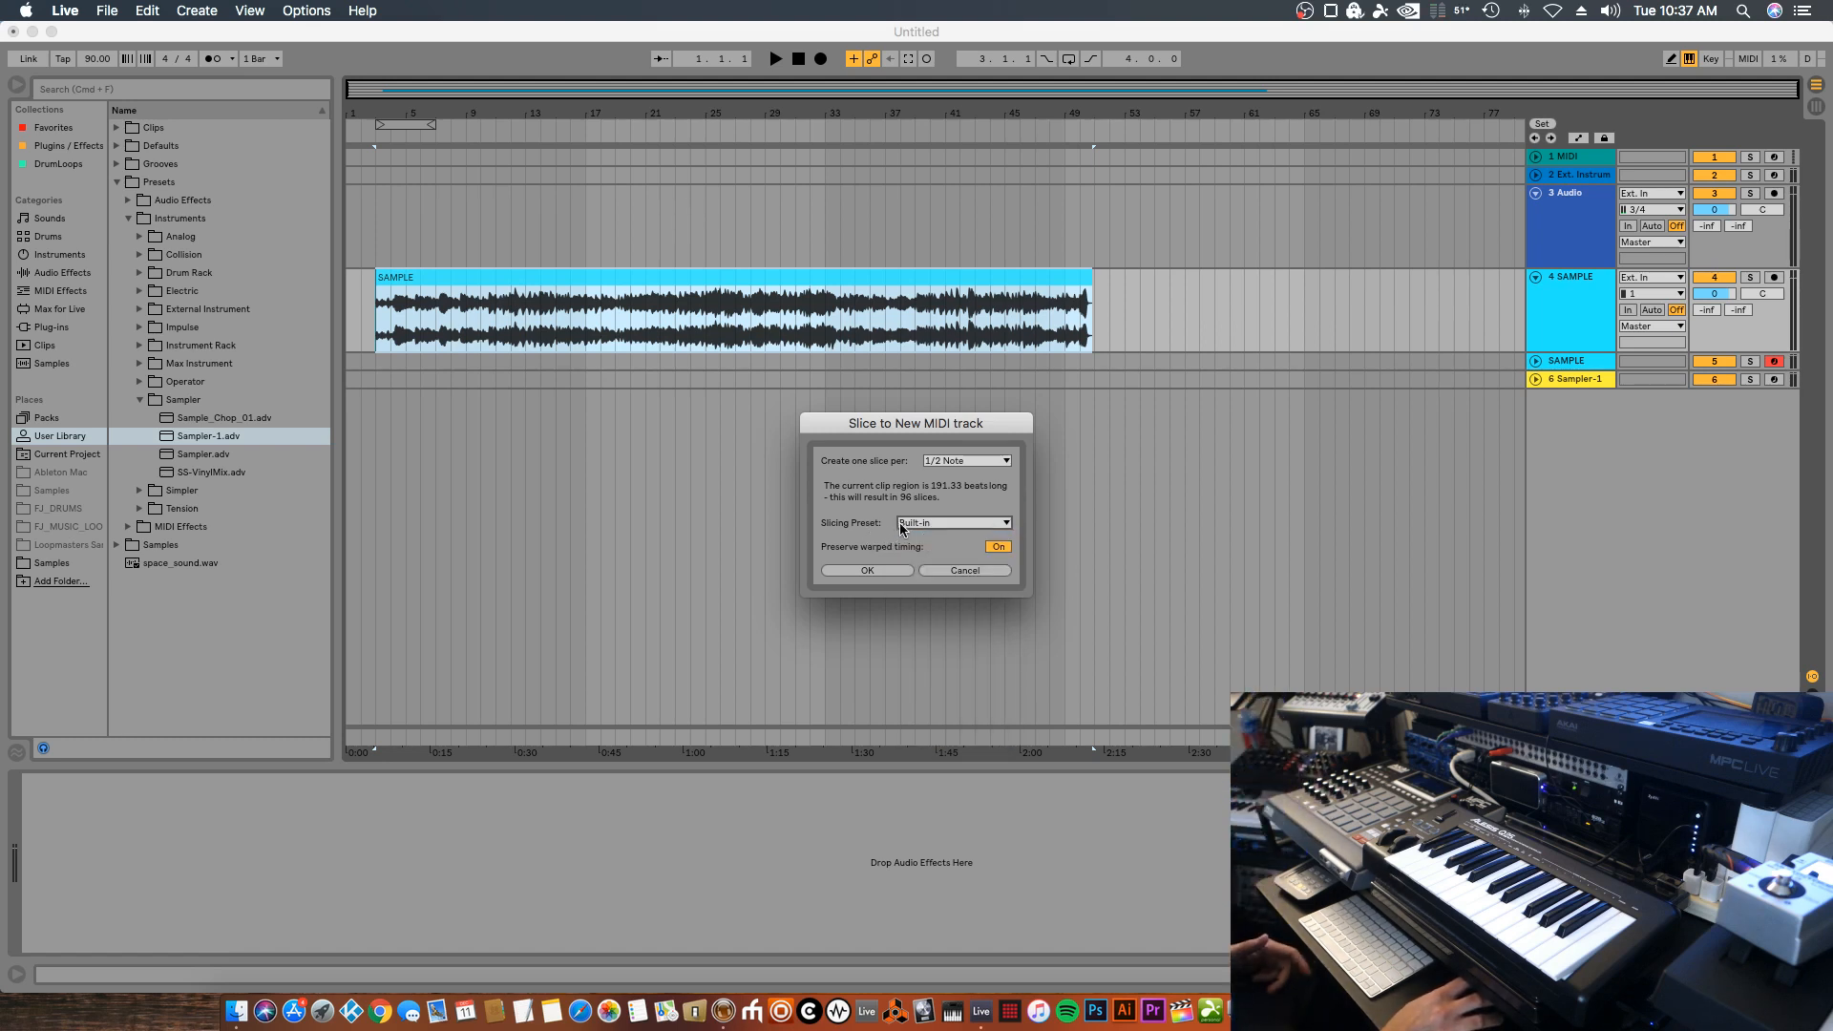
{"action": "left_click", "coordinate": [910, 524]}
{"action": "left_click", "coordinate": [949, 737]}
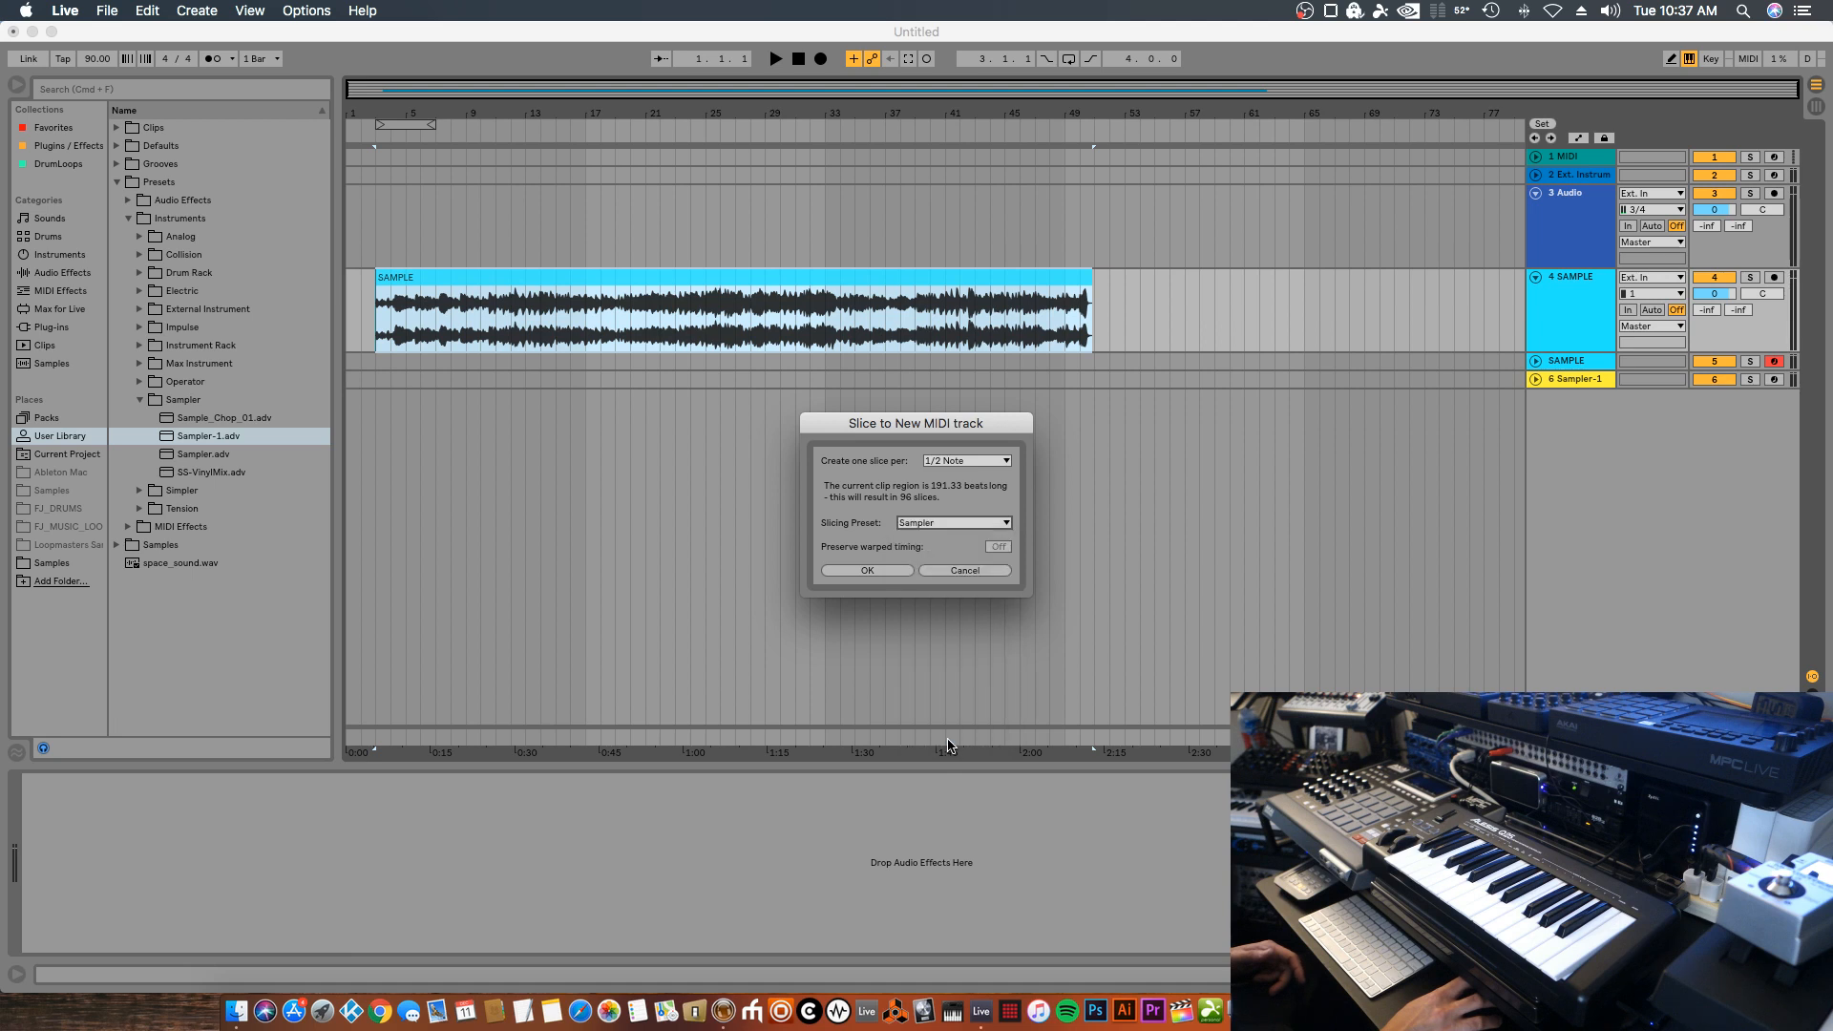
Review the slice division options, keep one slice per 1/2 Note, and slice the clip to a new MIDI track
{"action": "left_click", "coordinate": [947, 461]}
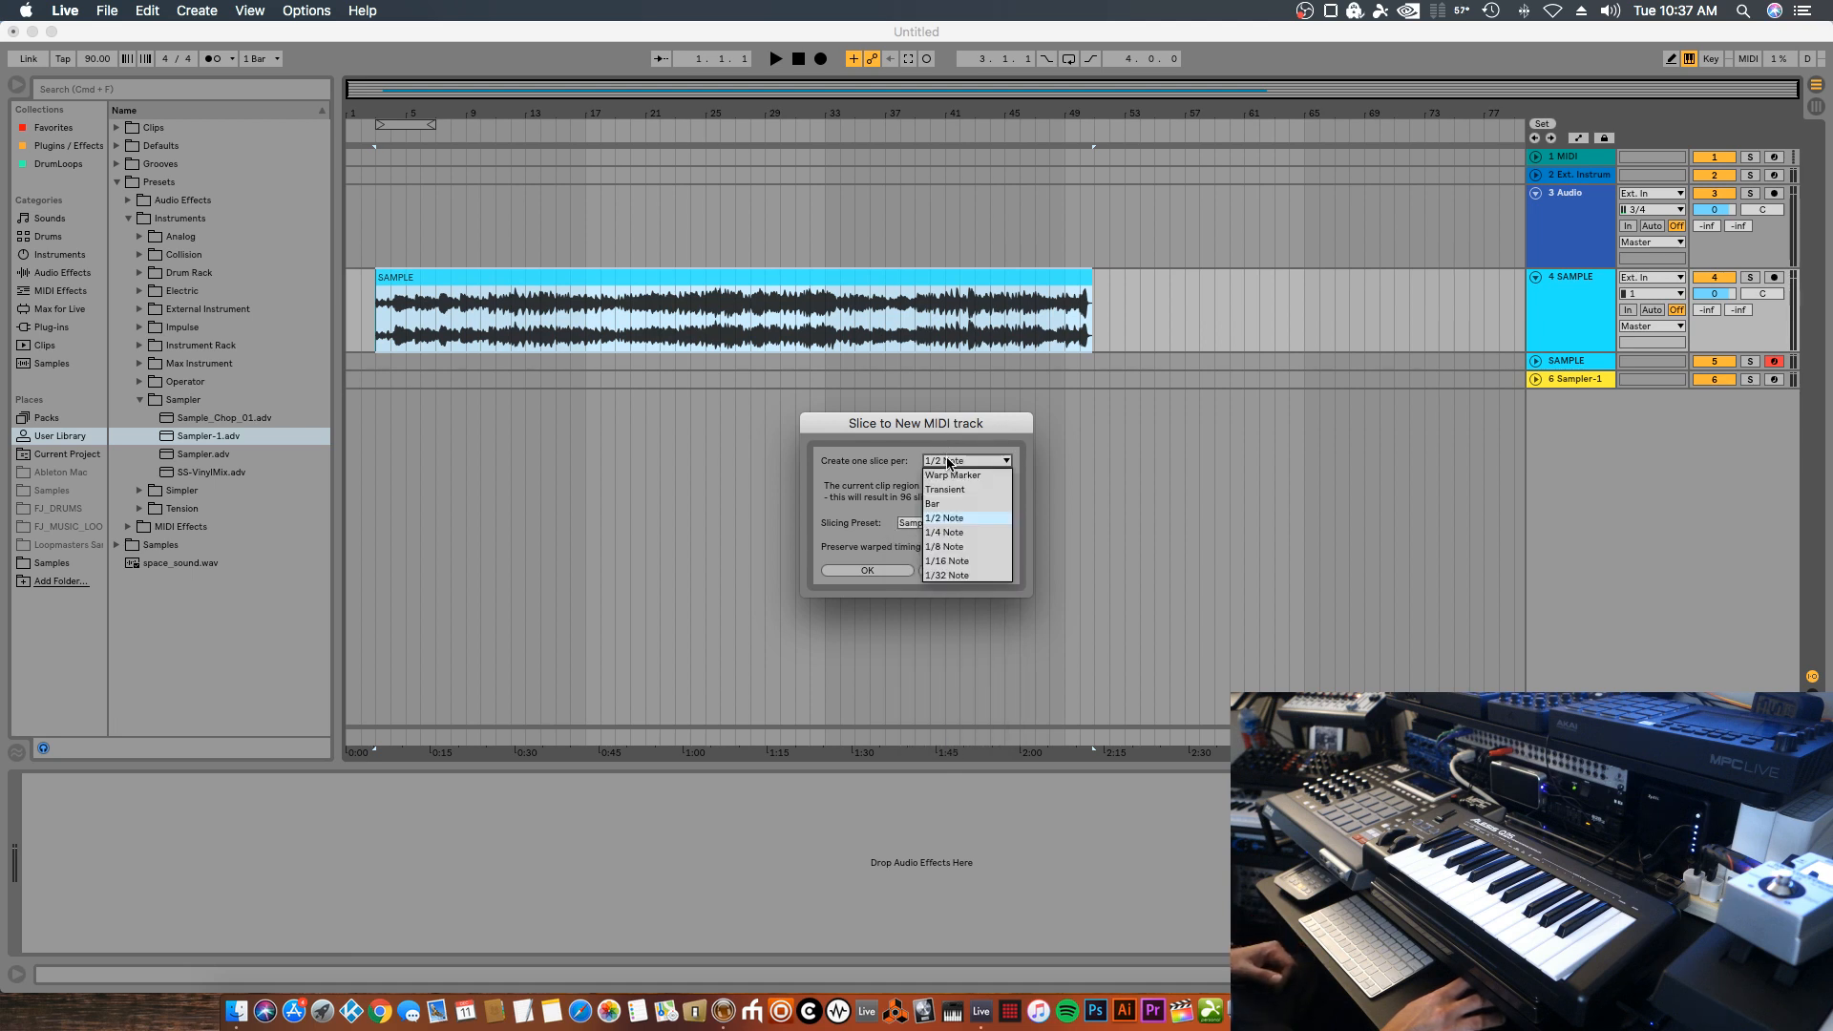
{"action": "left_click", "coordinate": [947, 461]}
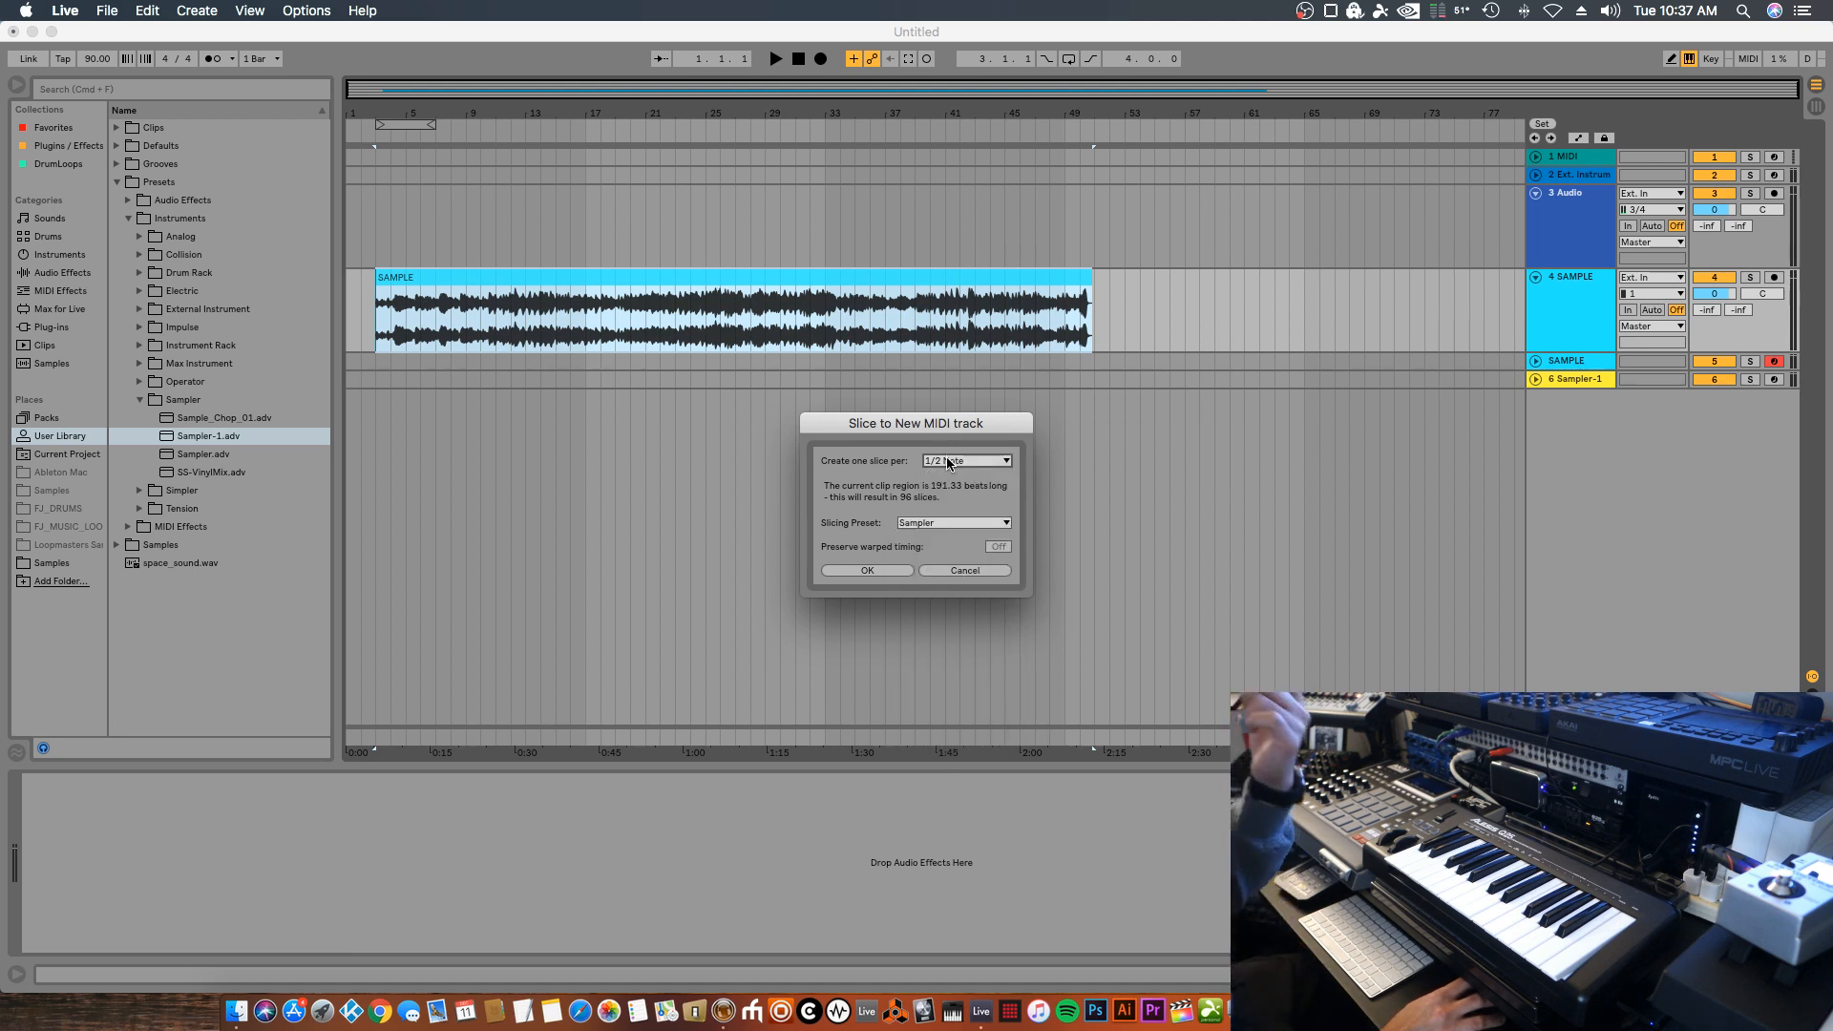
{"action": "left_click", "coordinate": [947, 461]}
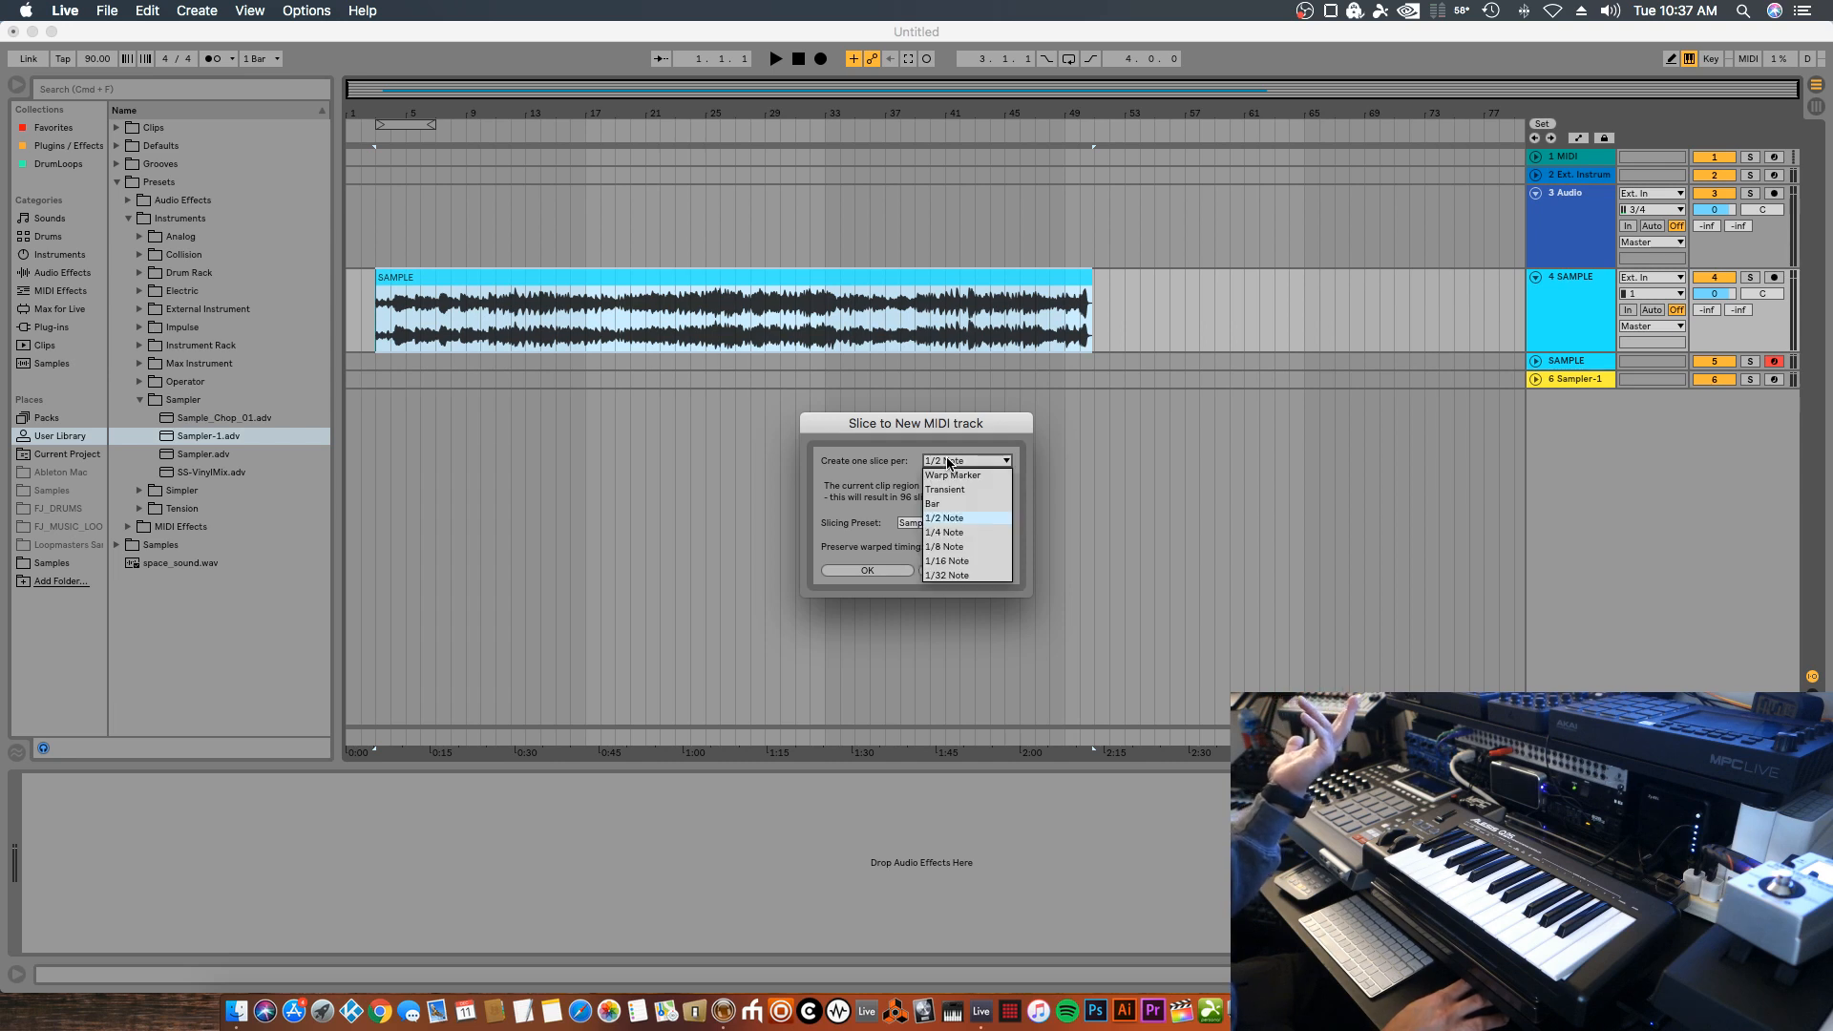
{"action": "left_click", "coordinate": [977, 515]}
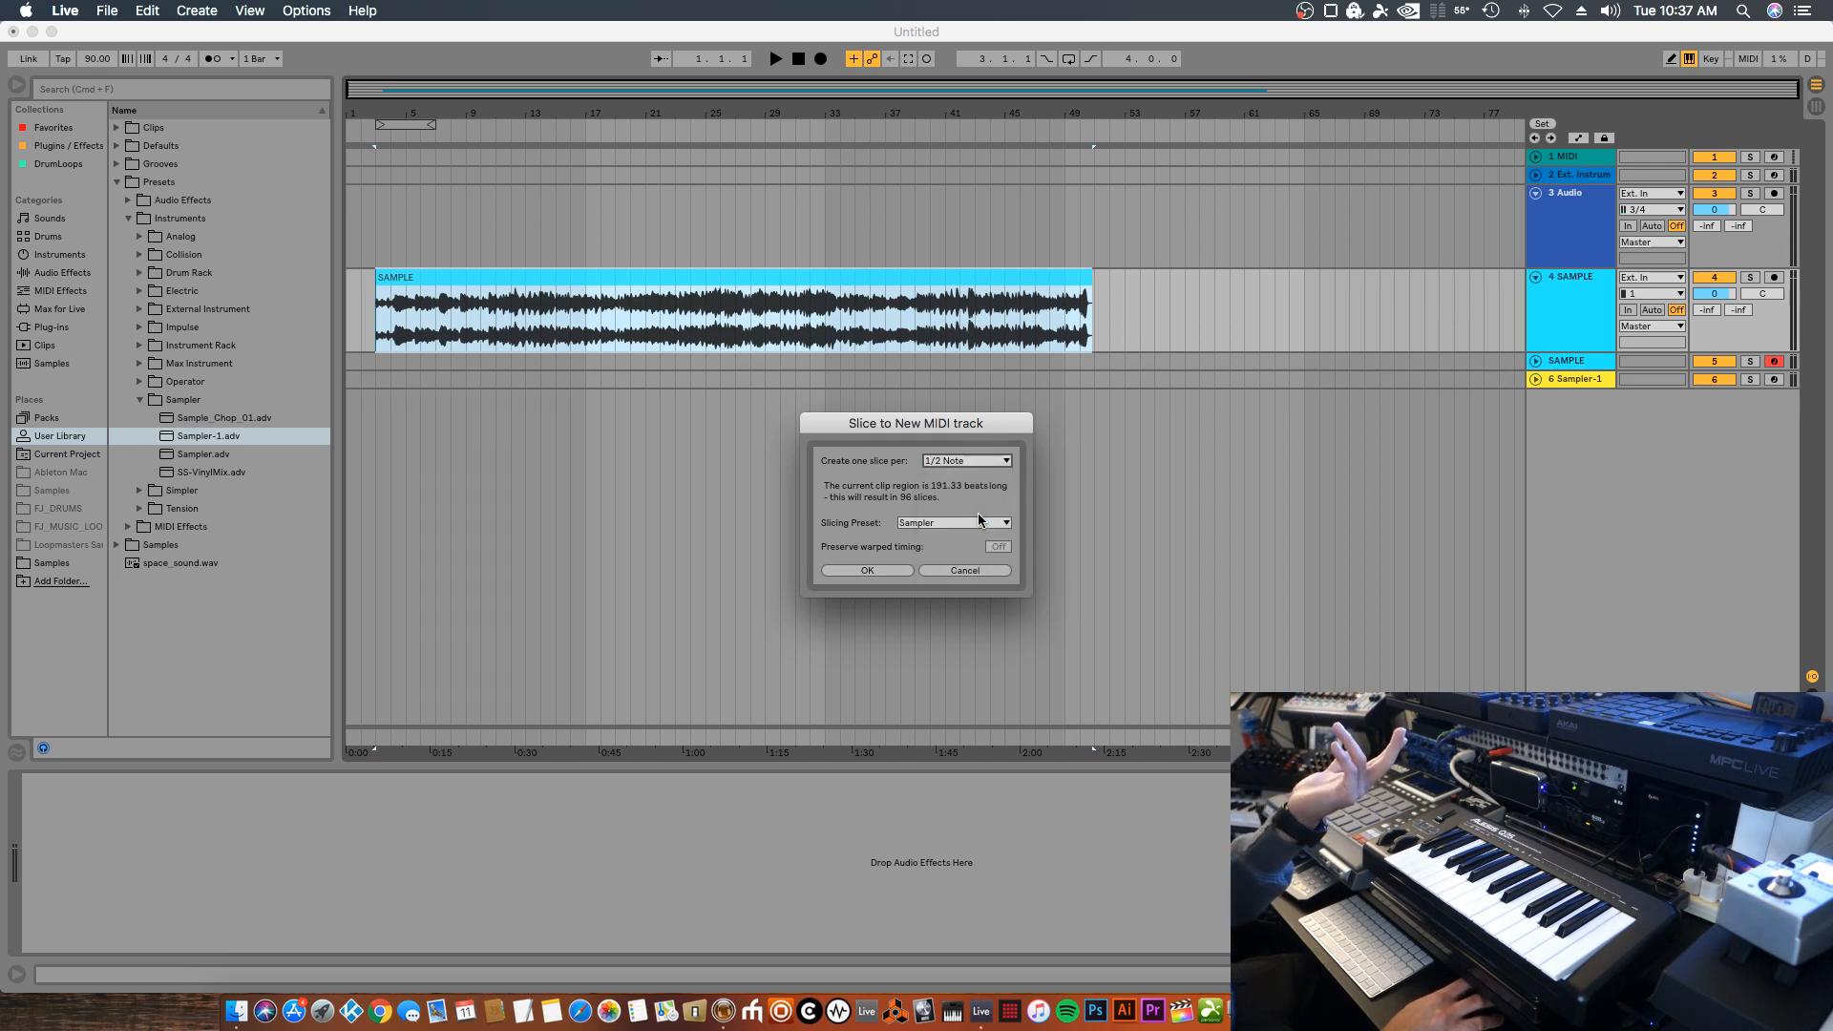
{"action": "left_click", "coordinate": [898, 570]}
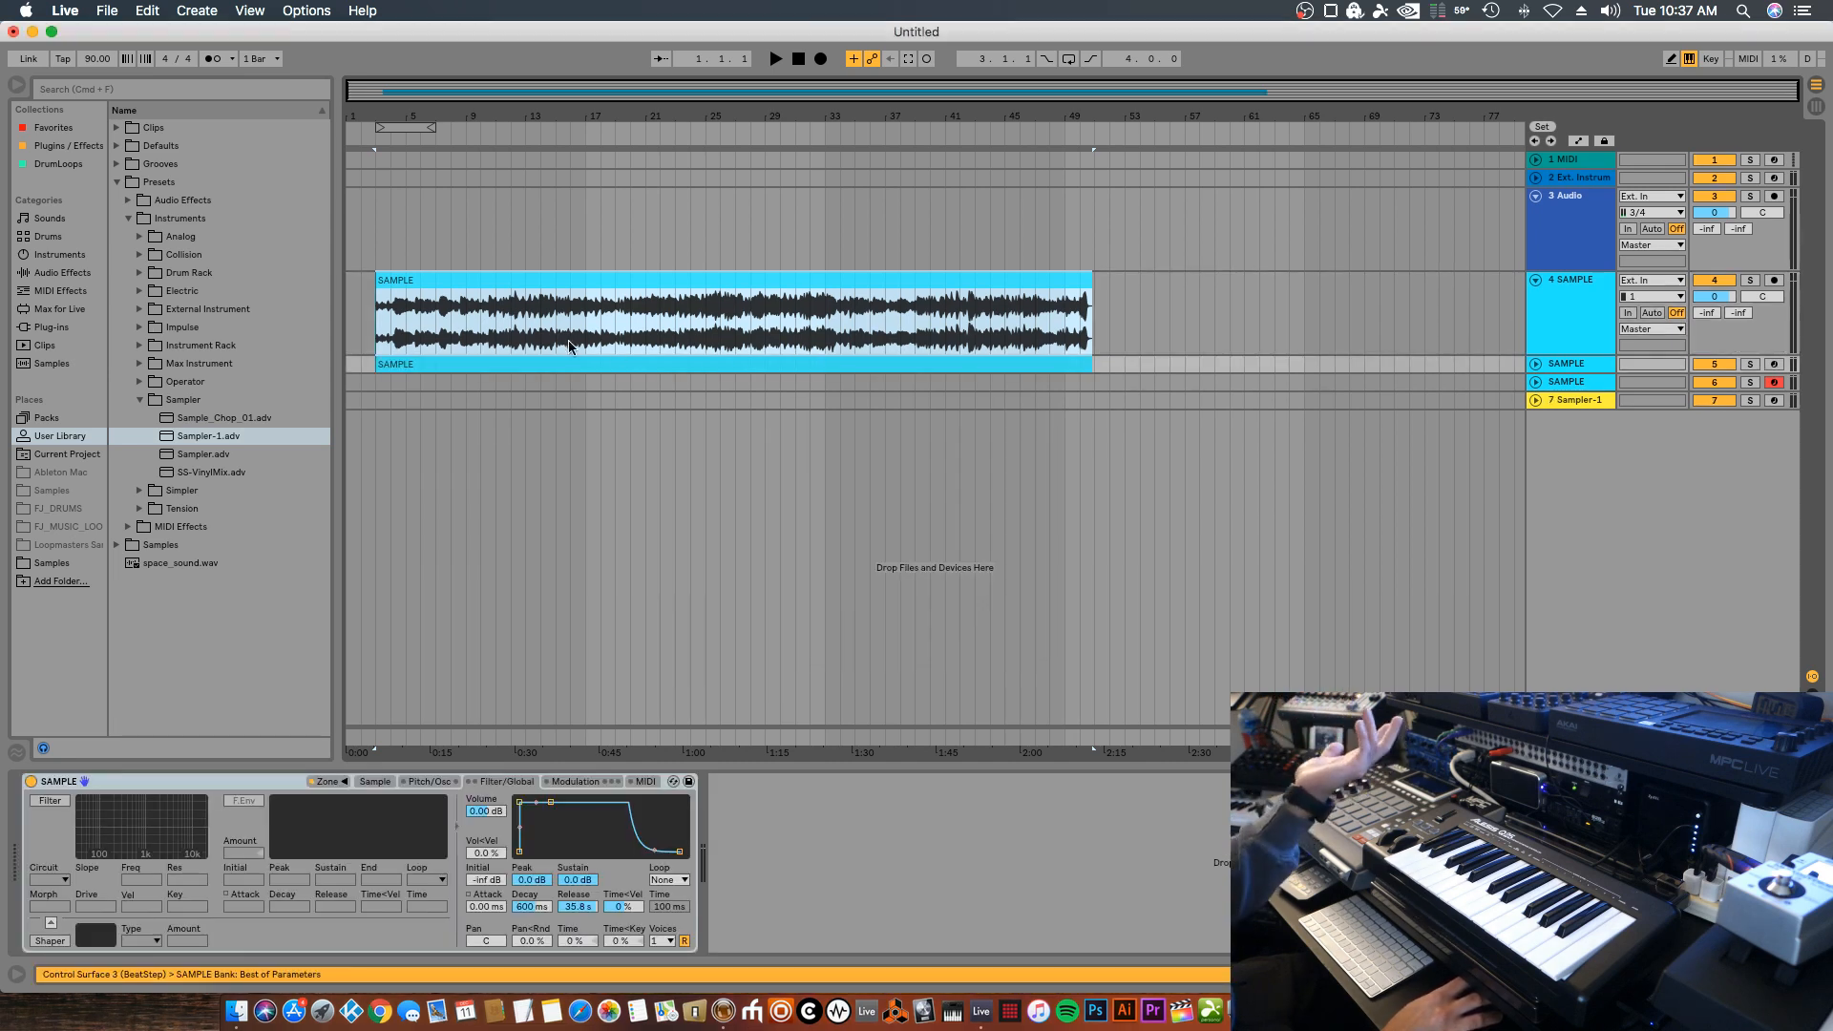
Unfold the newly sliced SAMPLE MIDI track, inspect its clip, and delete the track
{"action": "left_click", "coordinate": [1535, 364]}
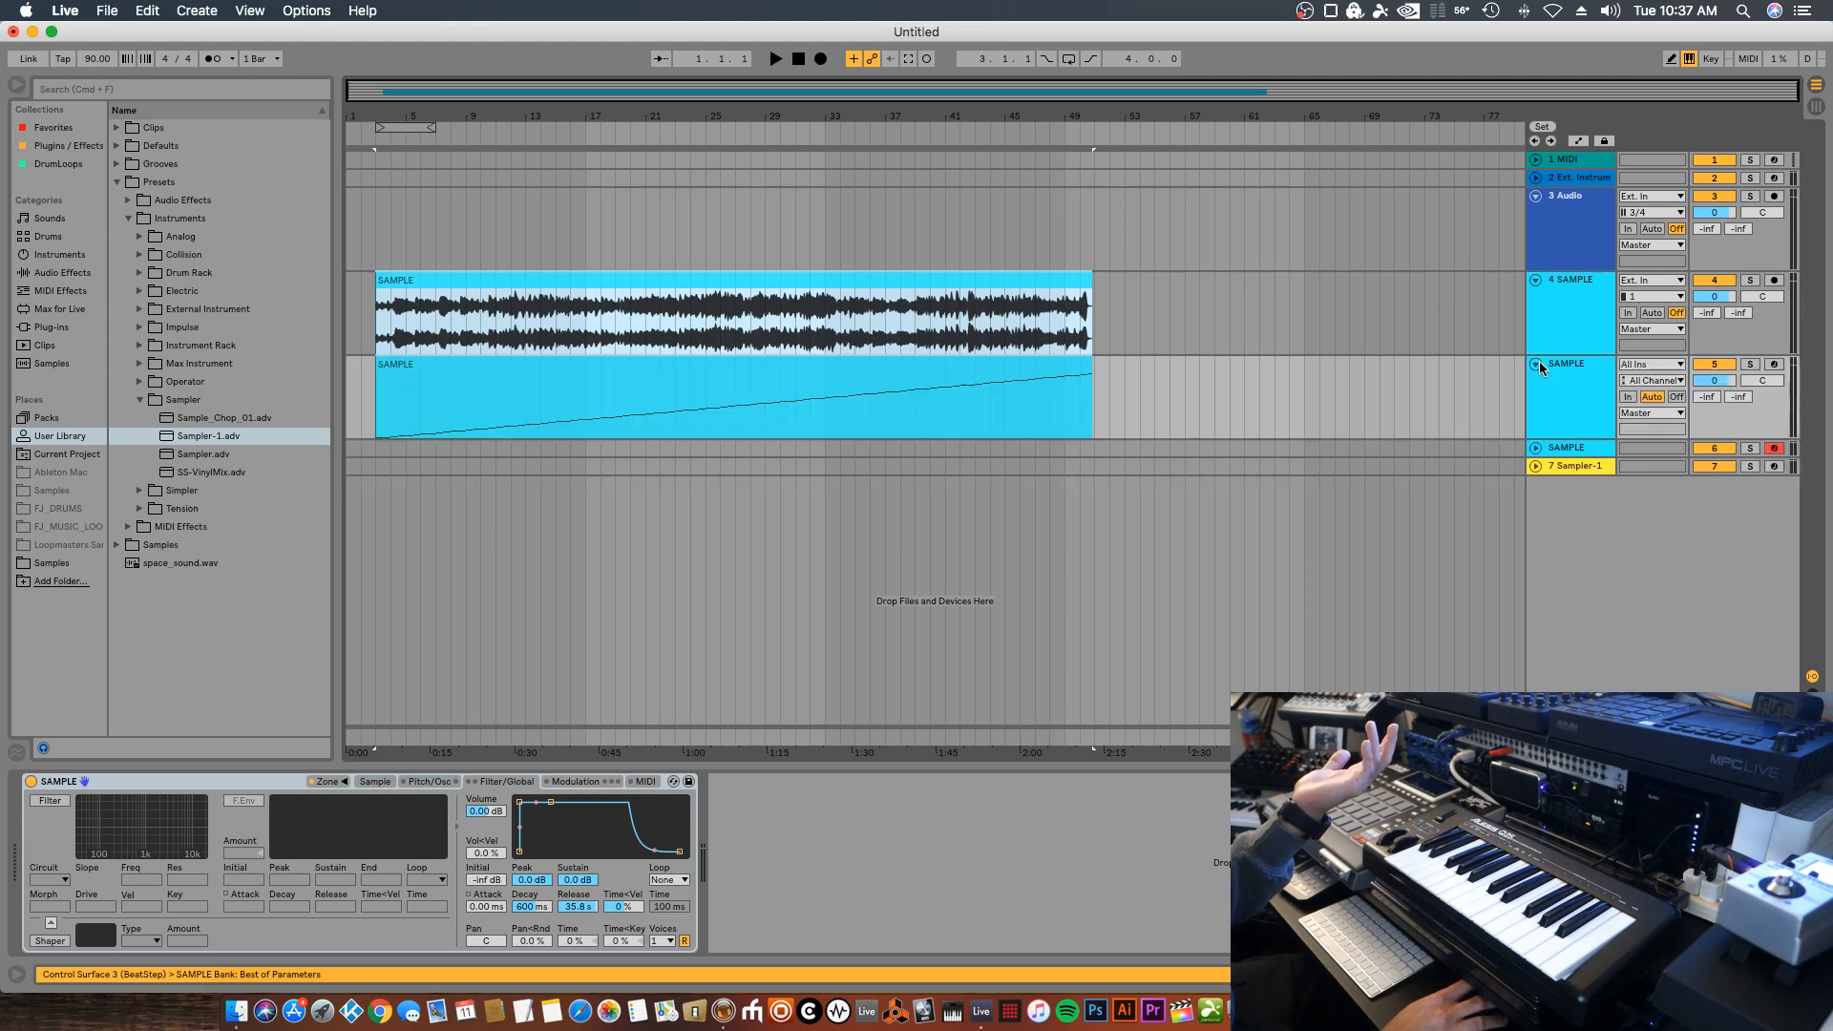
{"action": "left_click", "coordinate": [619, 386]}
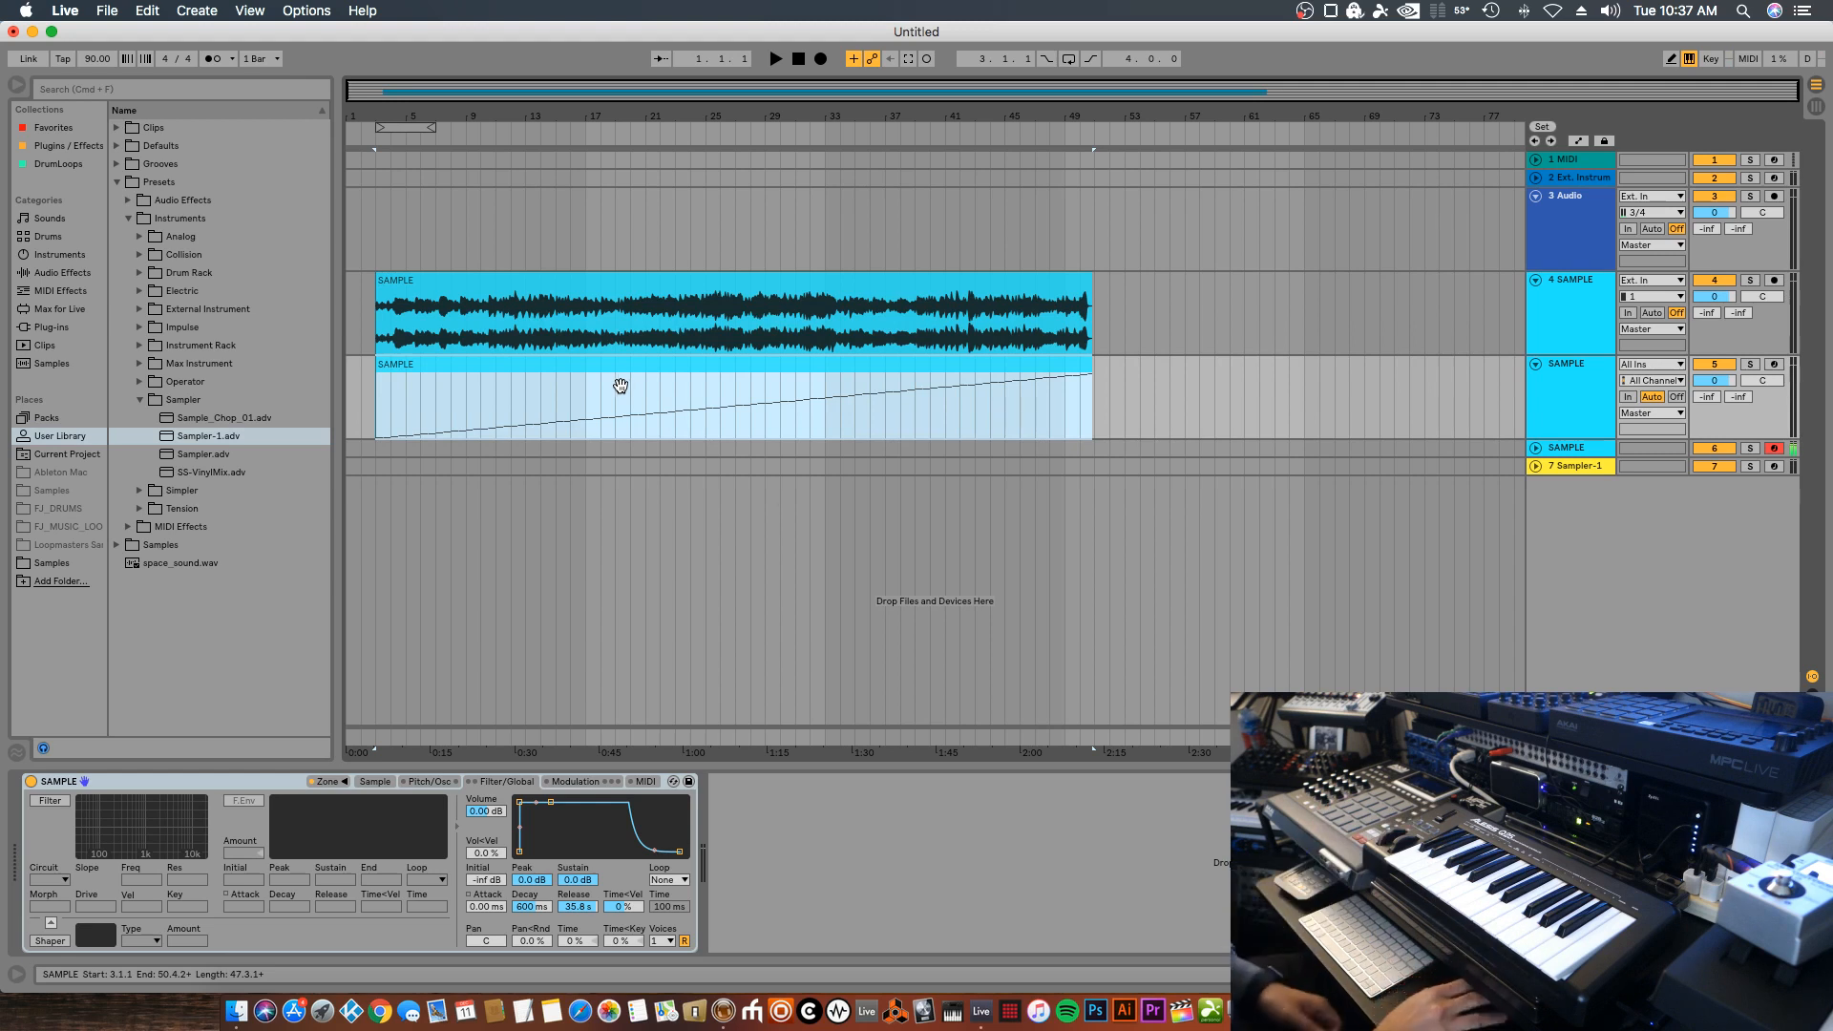
{"action": "left_click", "coordinate": [1576, 371]}
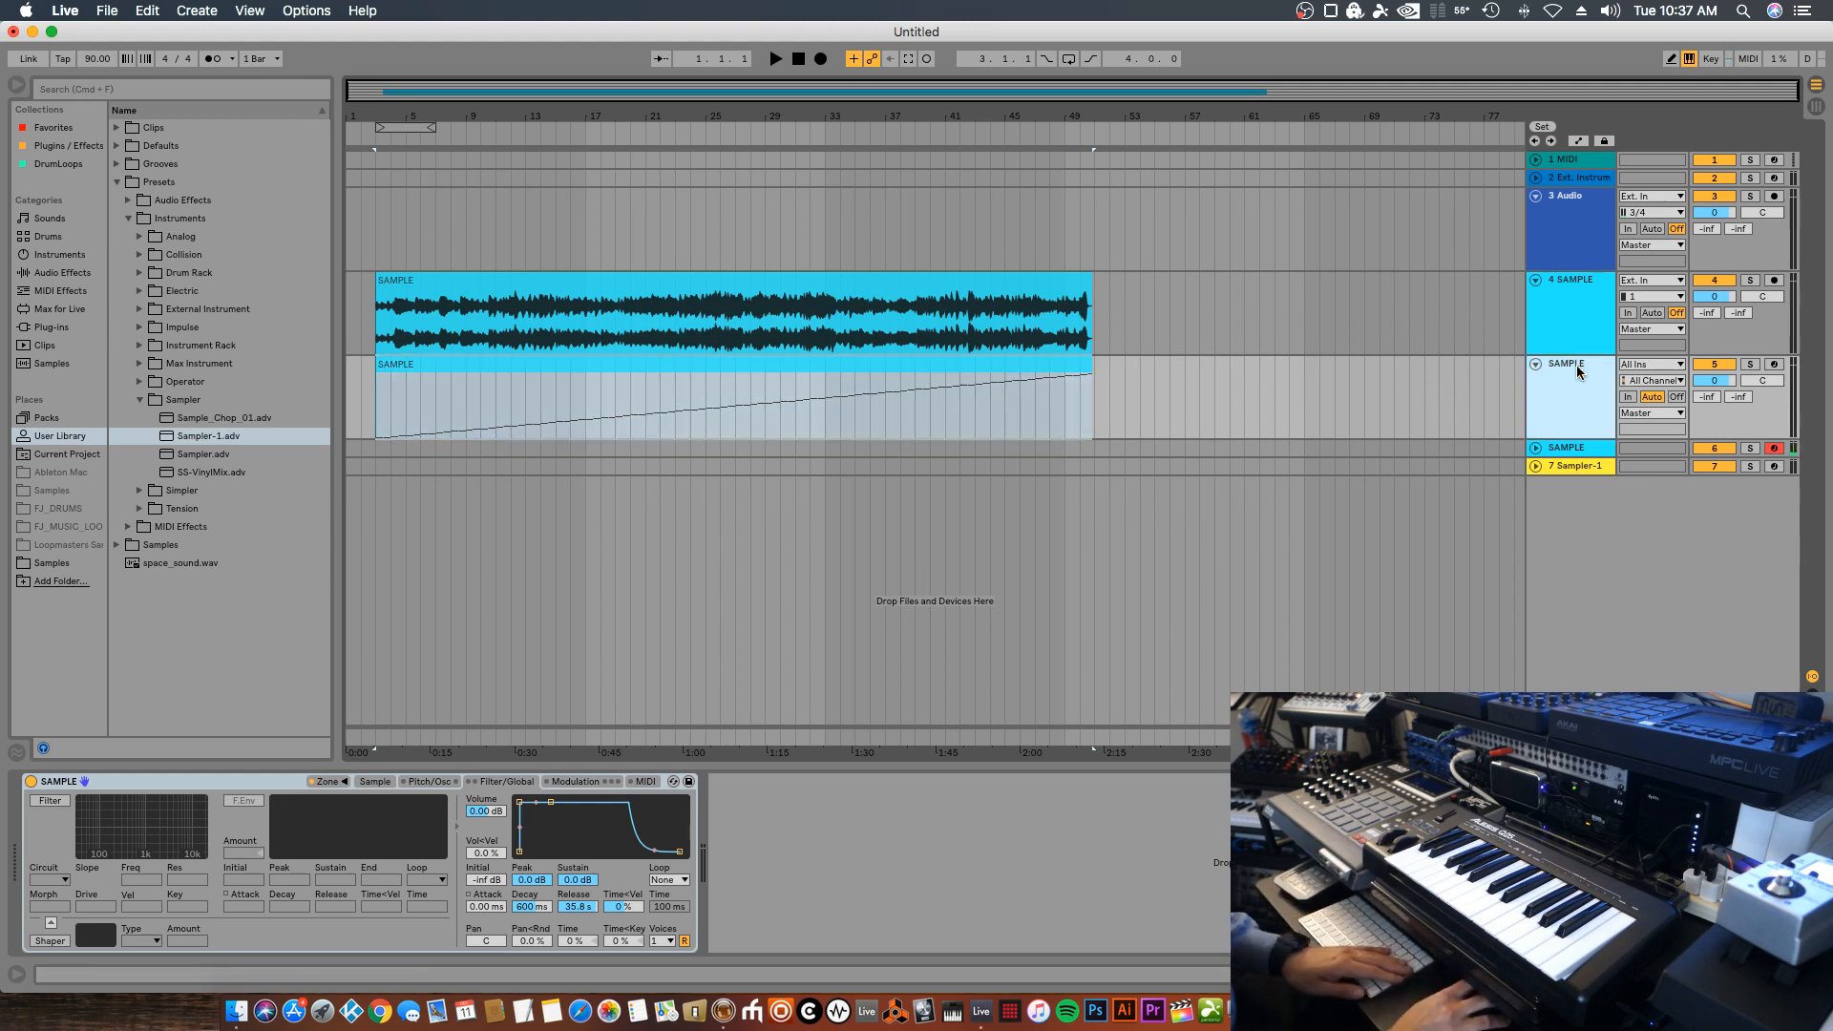
{"action": "key", "text": "Delete"}
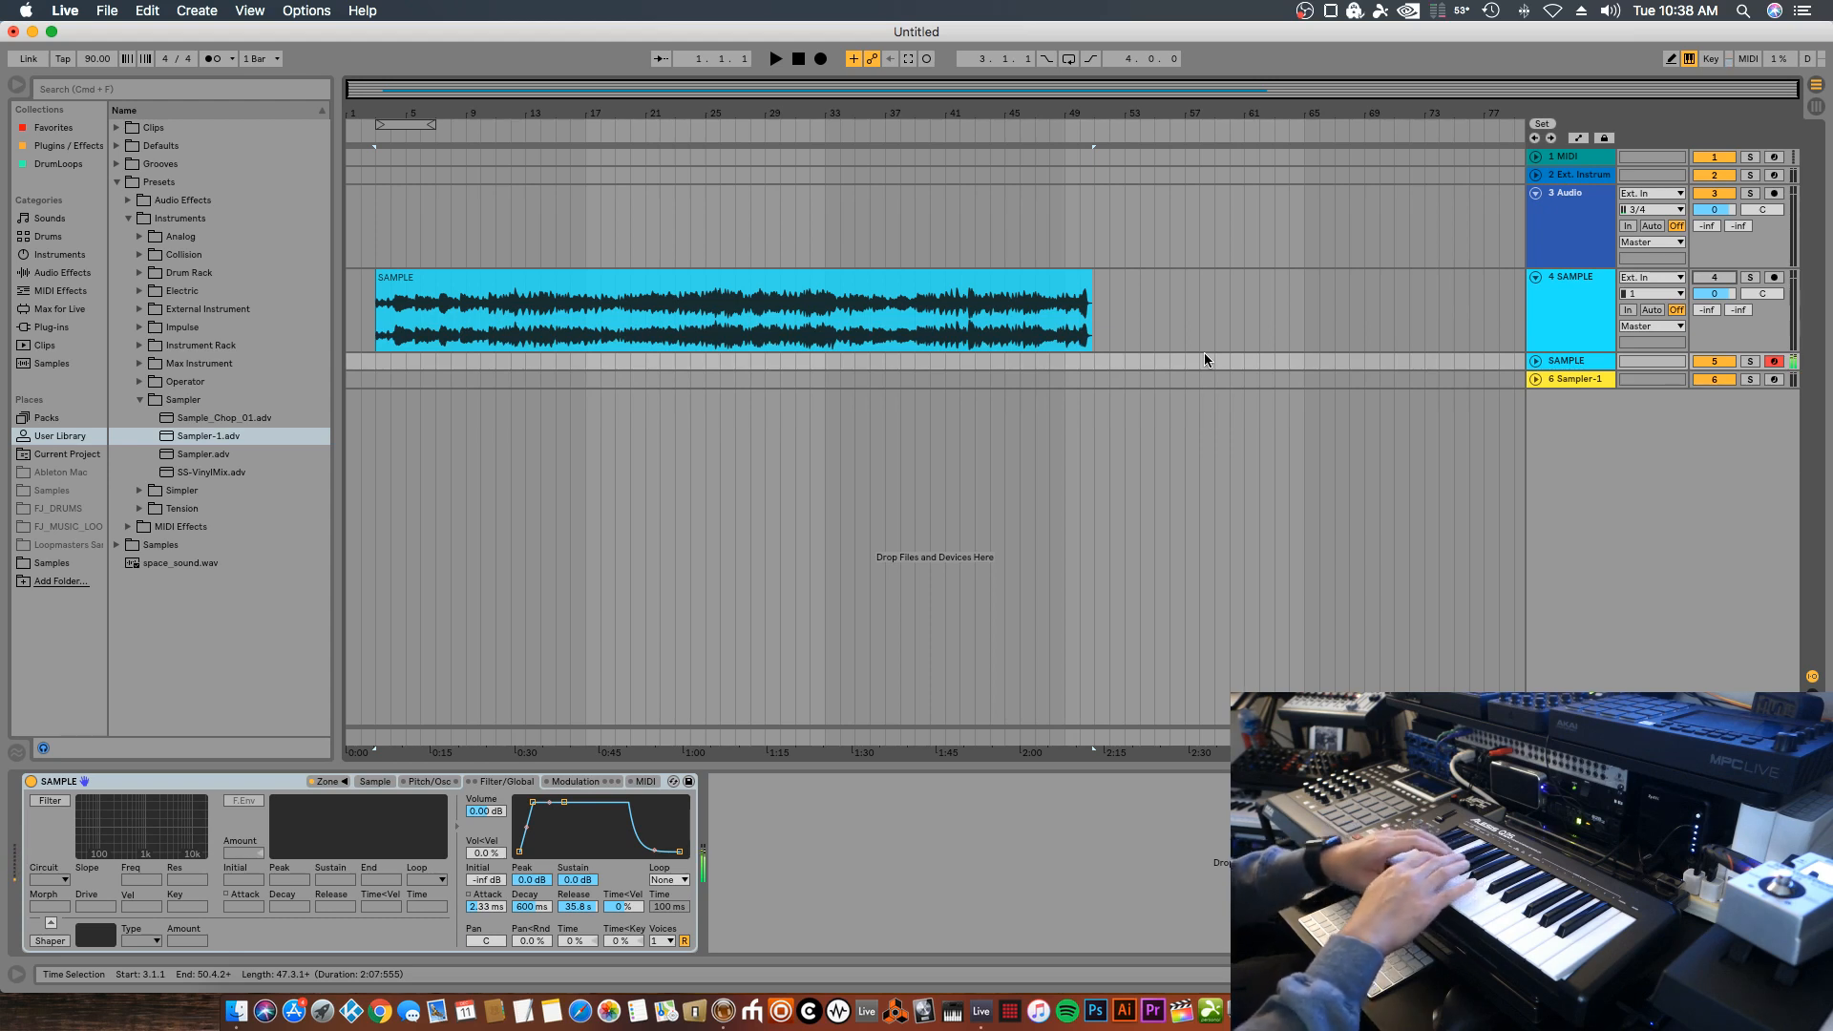
Play the arrangement briefly and place the insert marker at bar 3 on the armed SAMPLE MIDI track
{"action": "key", "text": "space"}
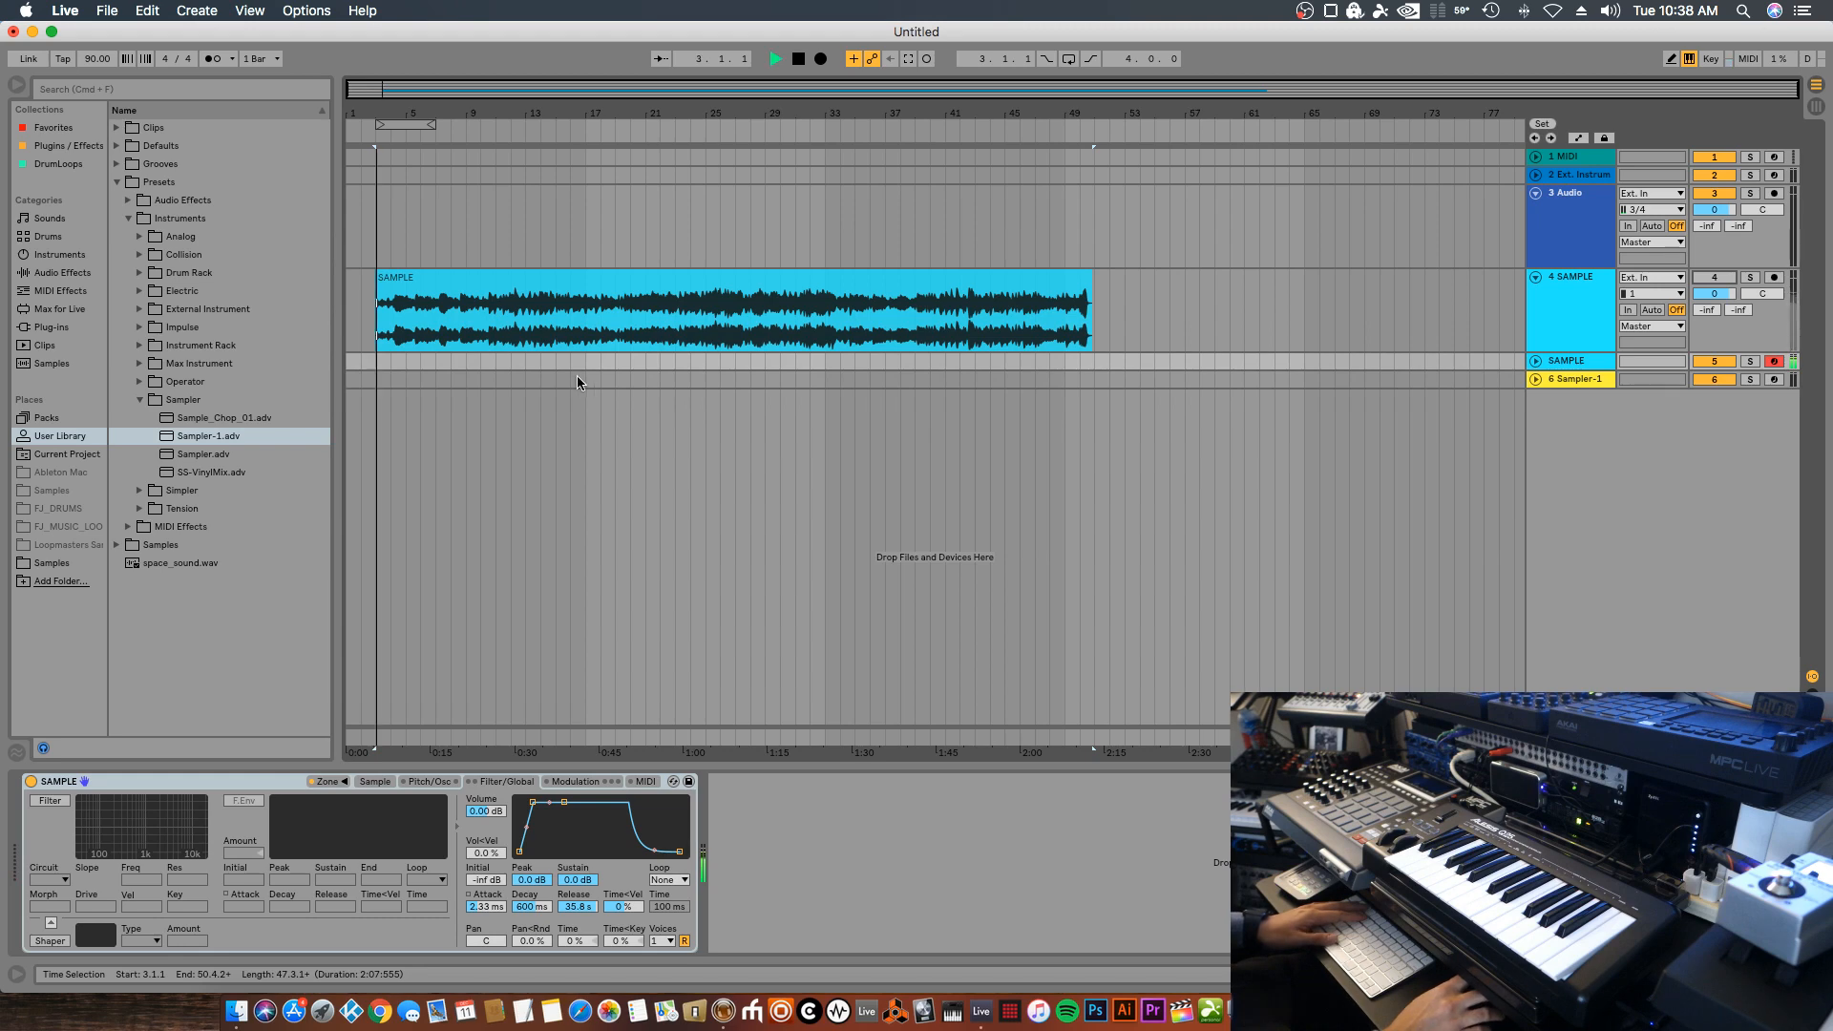
{"action": "key", "text": "space"}
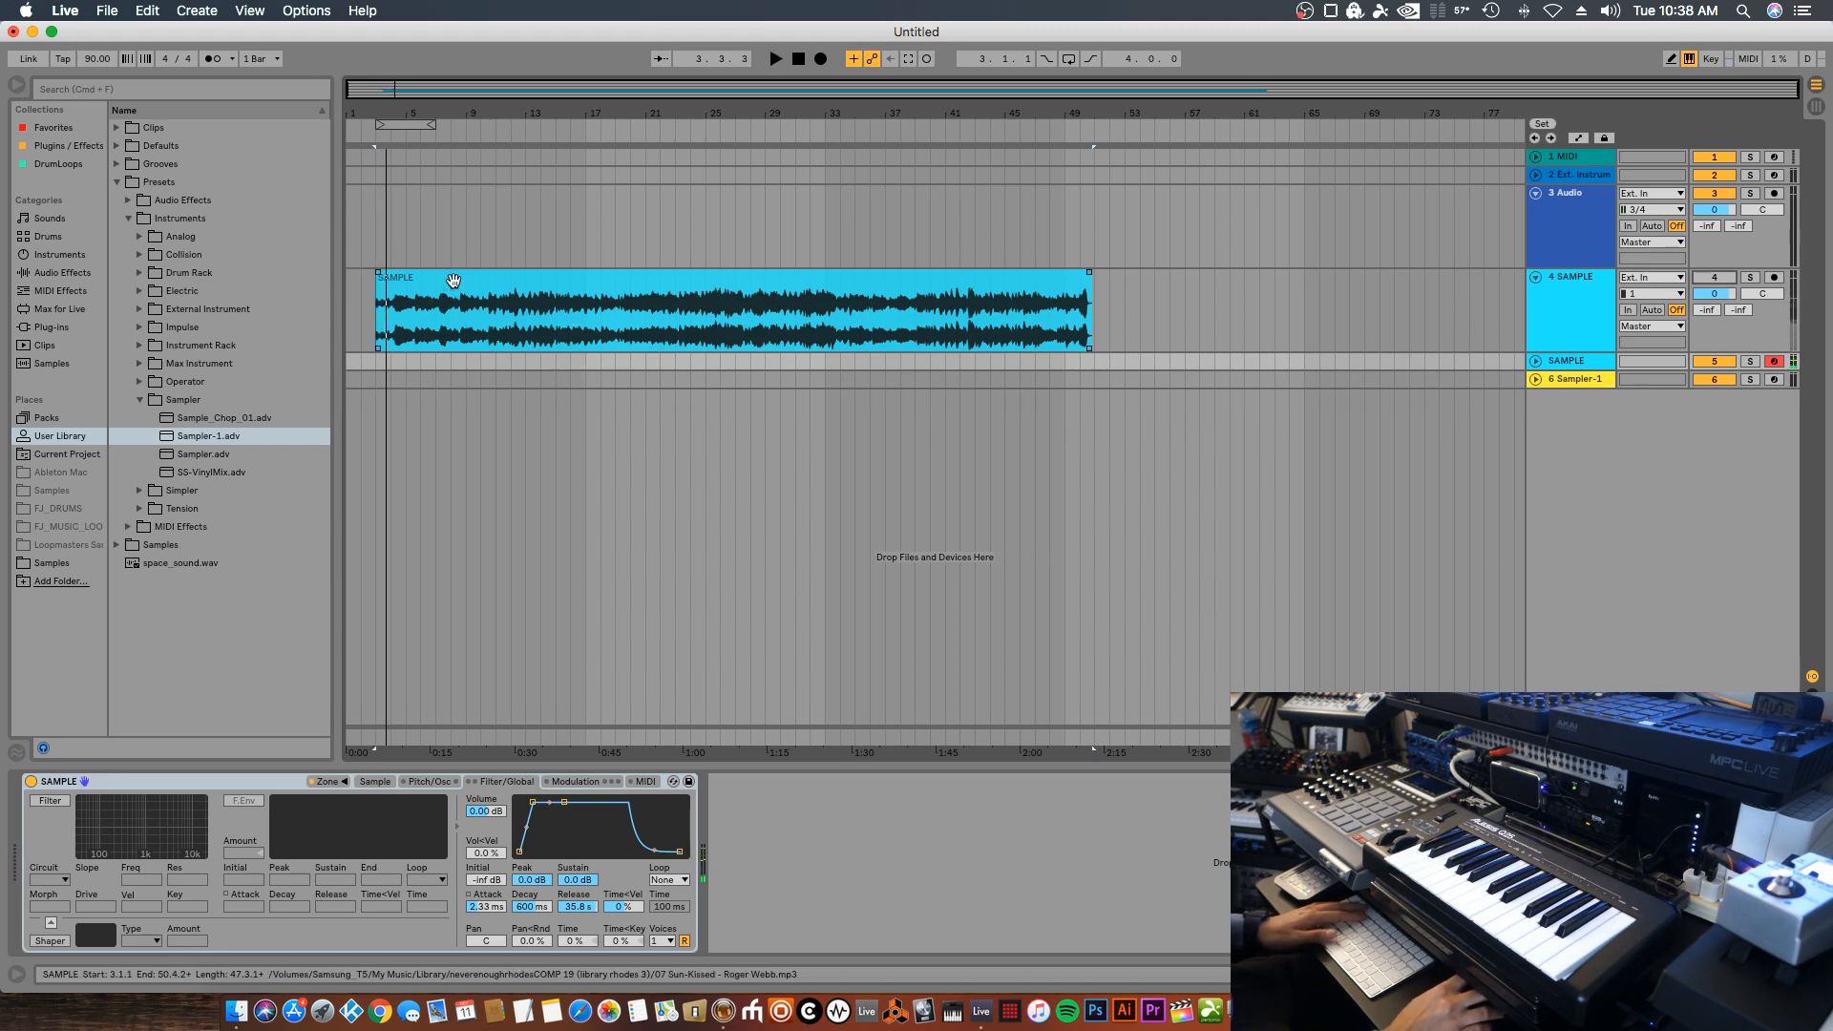
{"action": "left_click", "coordinate": [359, 421]}
{"action": "left_click", "coordinate": [374, 364]}
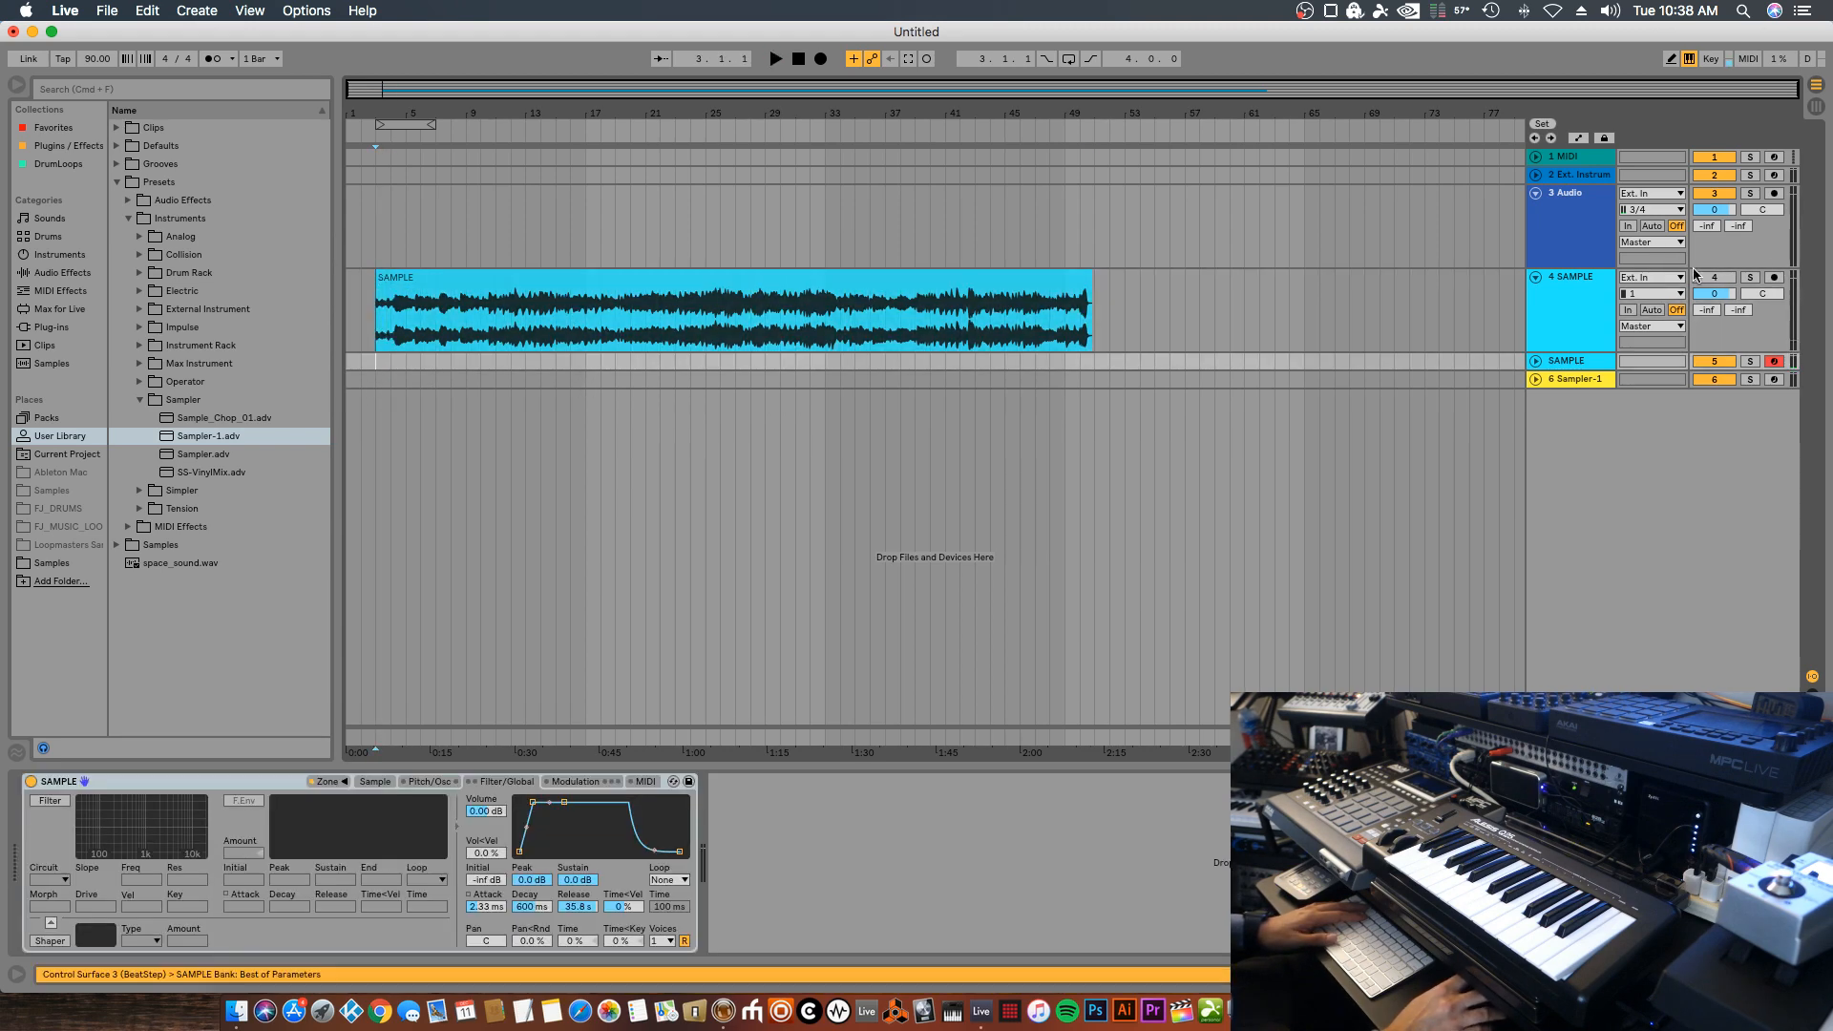
Fold the SAMPLE audio track, unfold the armed SAMPLE MIDI track, and record a MIDI performance of about four bars from bar 3
{"action": "left_click", "coordinate": [1534, 277]}
{"action": "left_click", "coordinate": [1535, 296]}
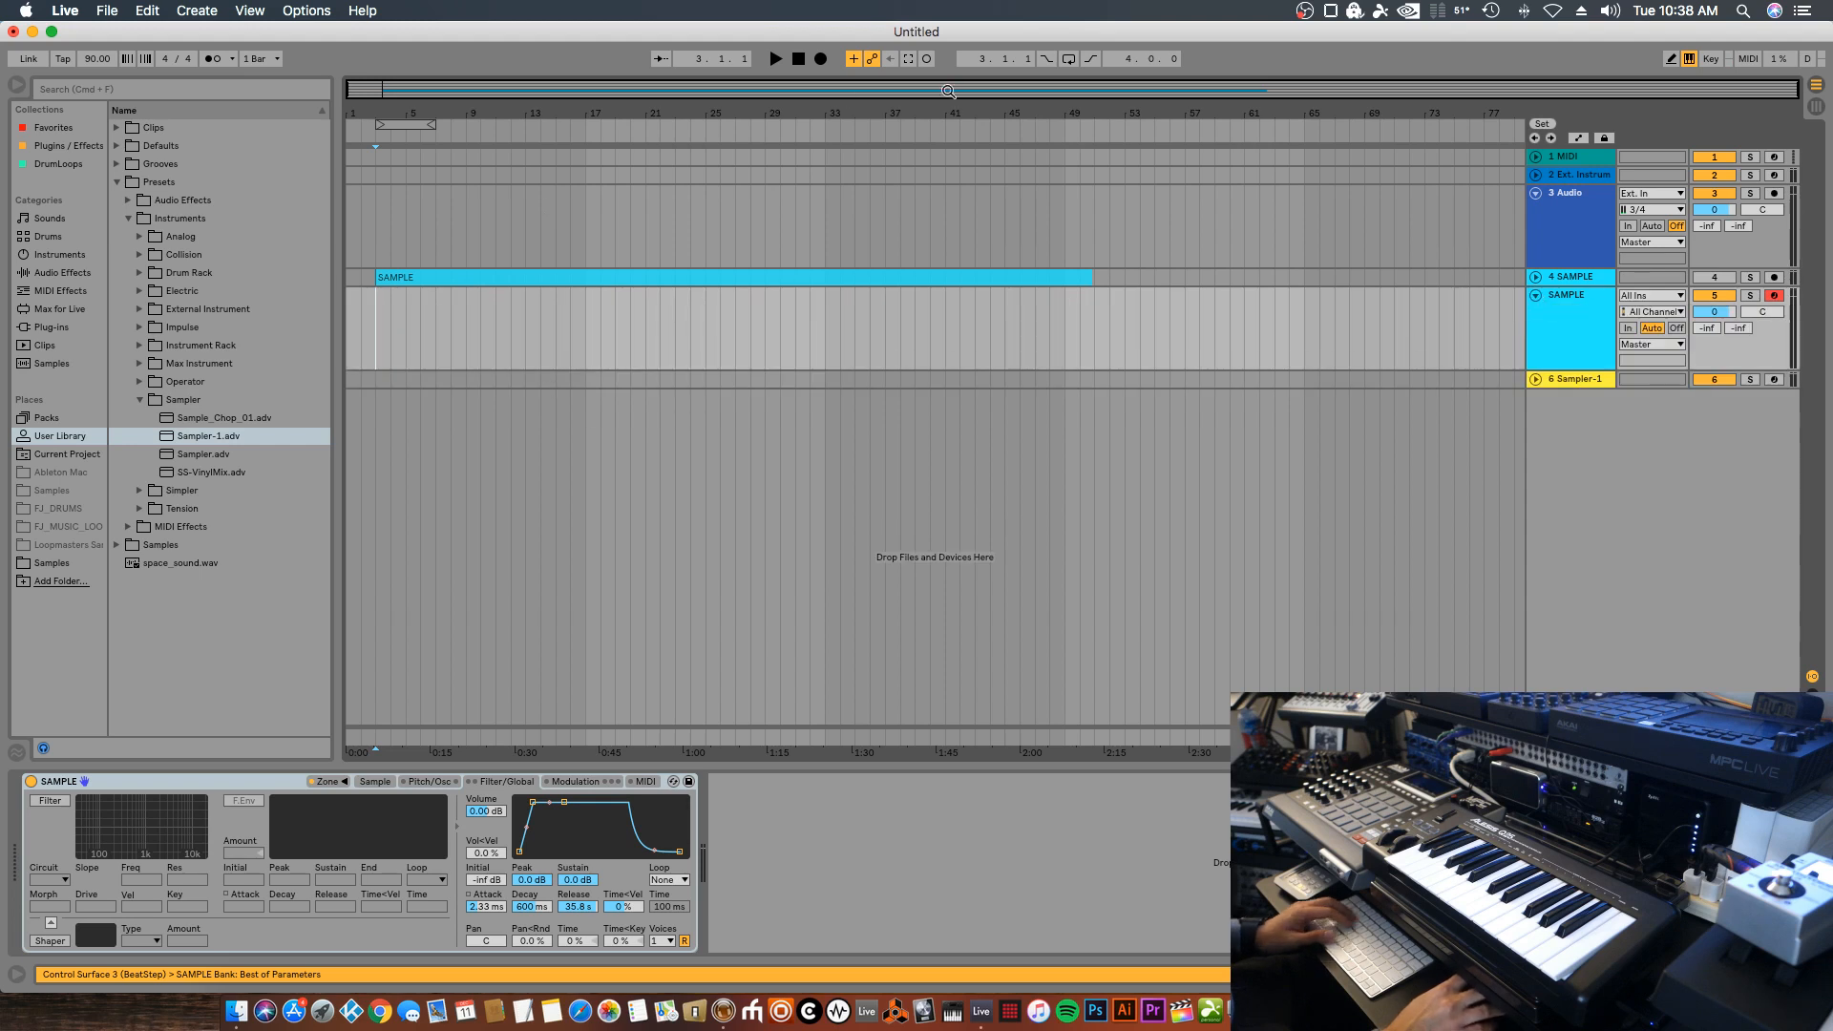
{"action": "left_click", "coordinate": [819, 59]}
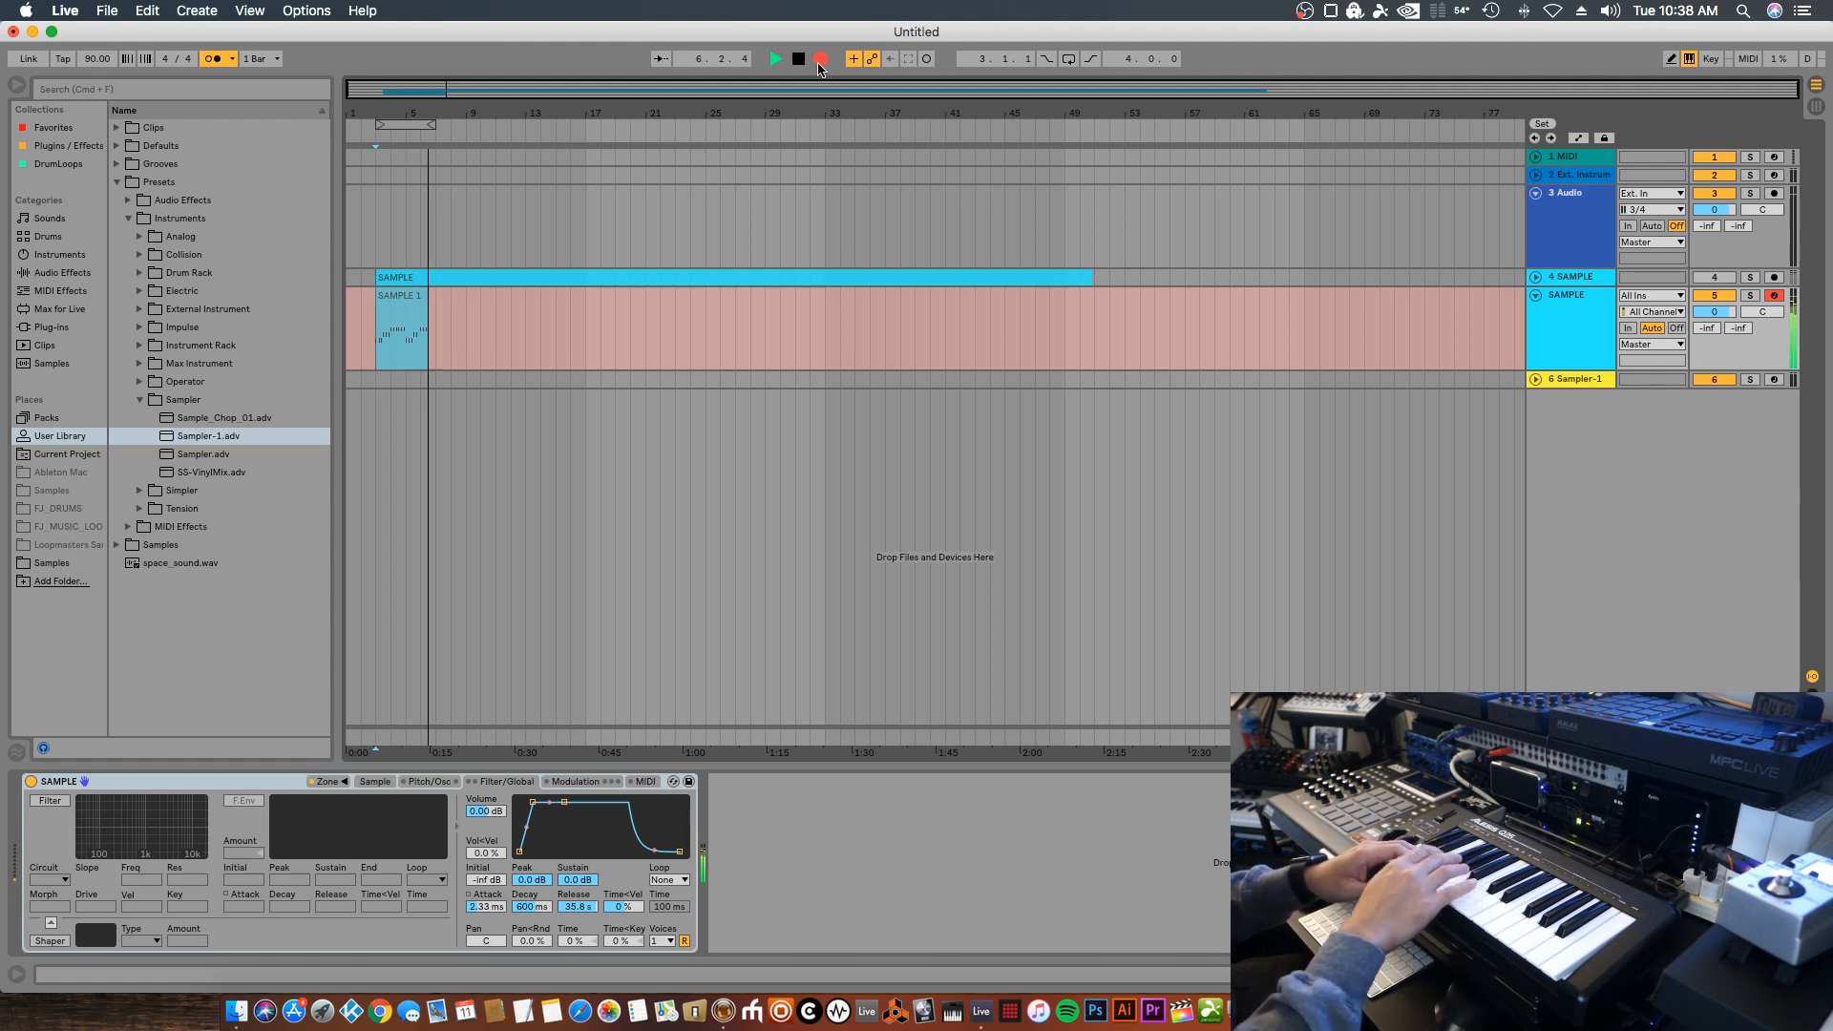
{"action": "key", "text": "space"}
Open the recorded SAMPLE 1 clip and quantize all of its notes
{"action": "double_click", "coordinate": [432, 307]}
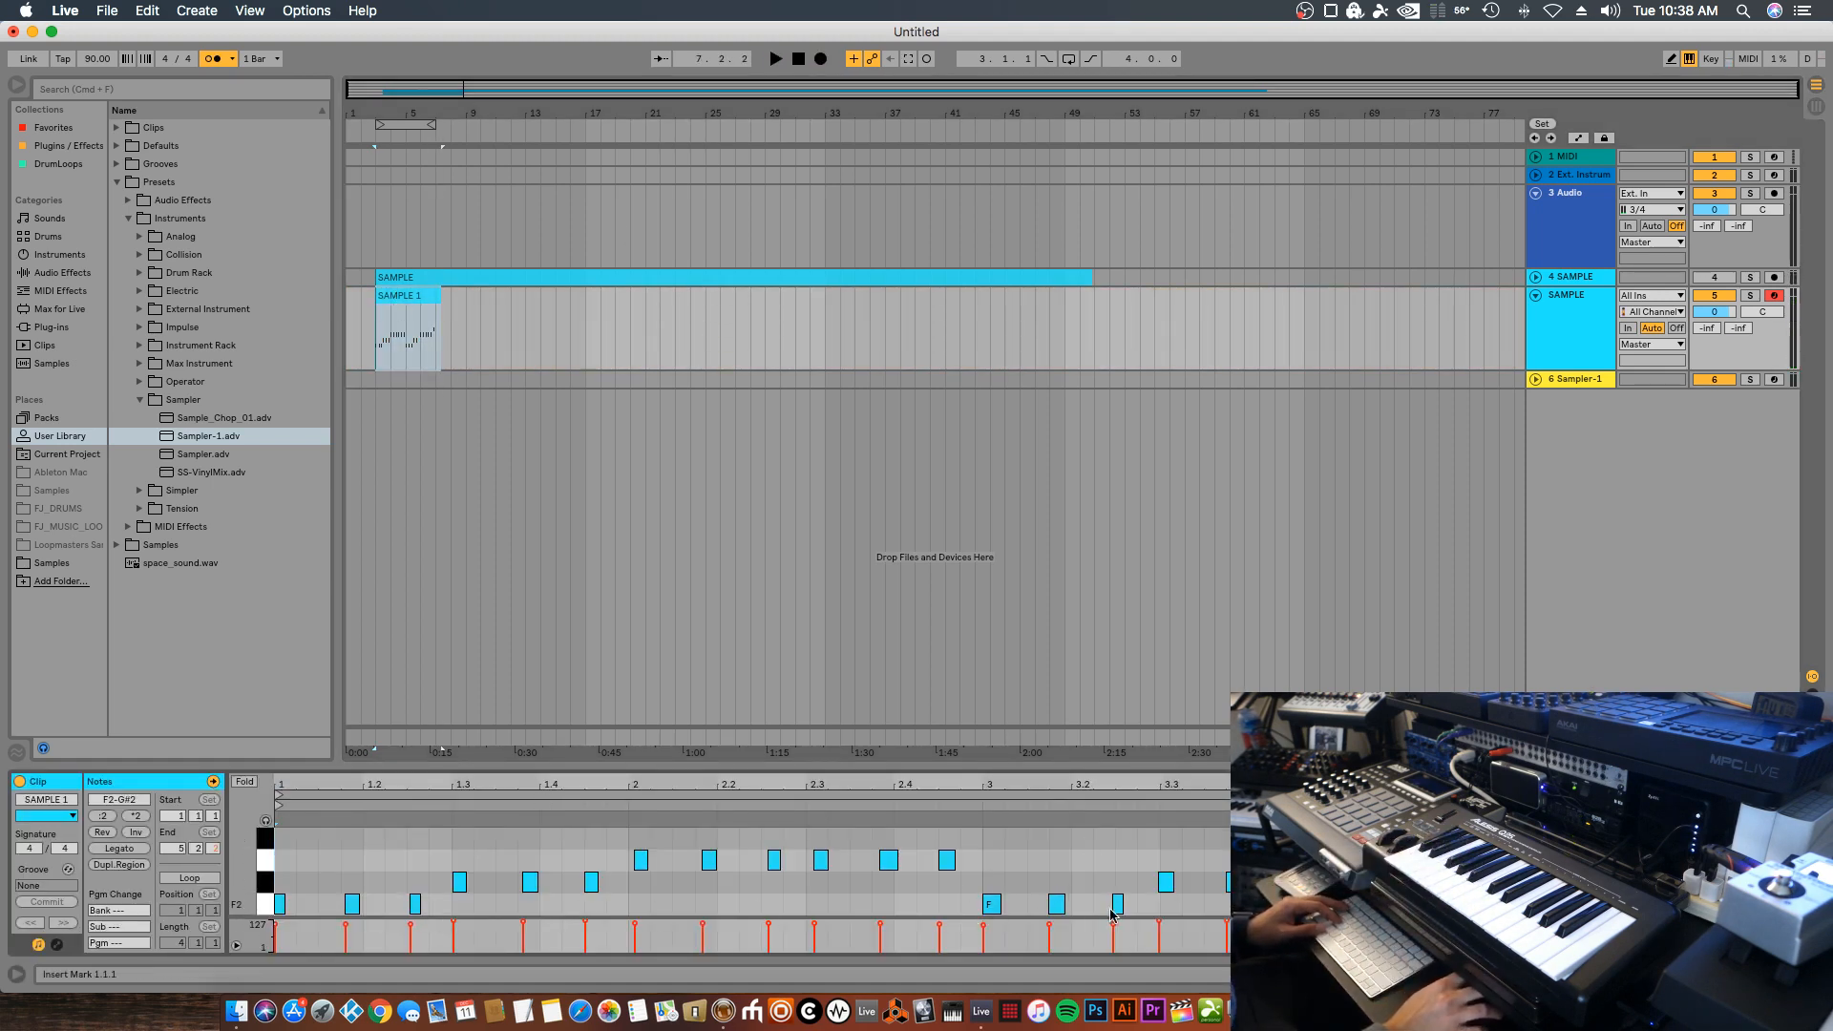
{"action": "key", "text": "super+a"}
{"action": "right_click", "coordinate": [826, 878]}
{"action": "left_click", "coordinate": [855, 708]}
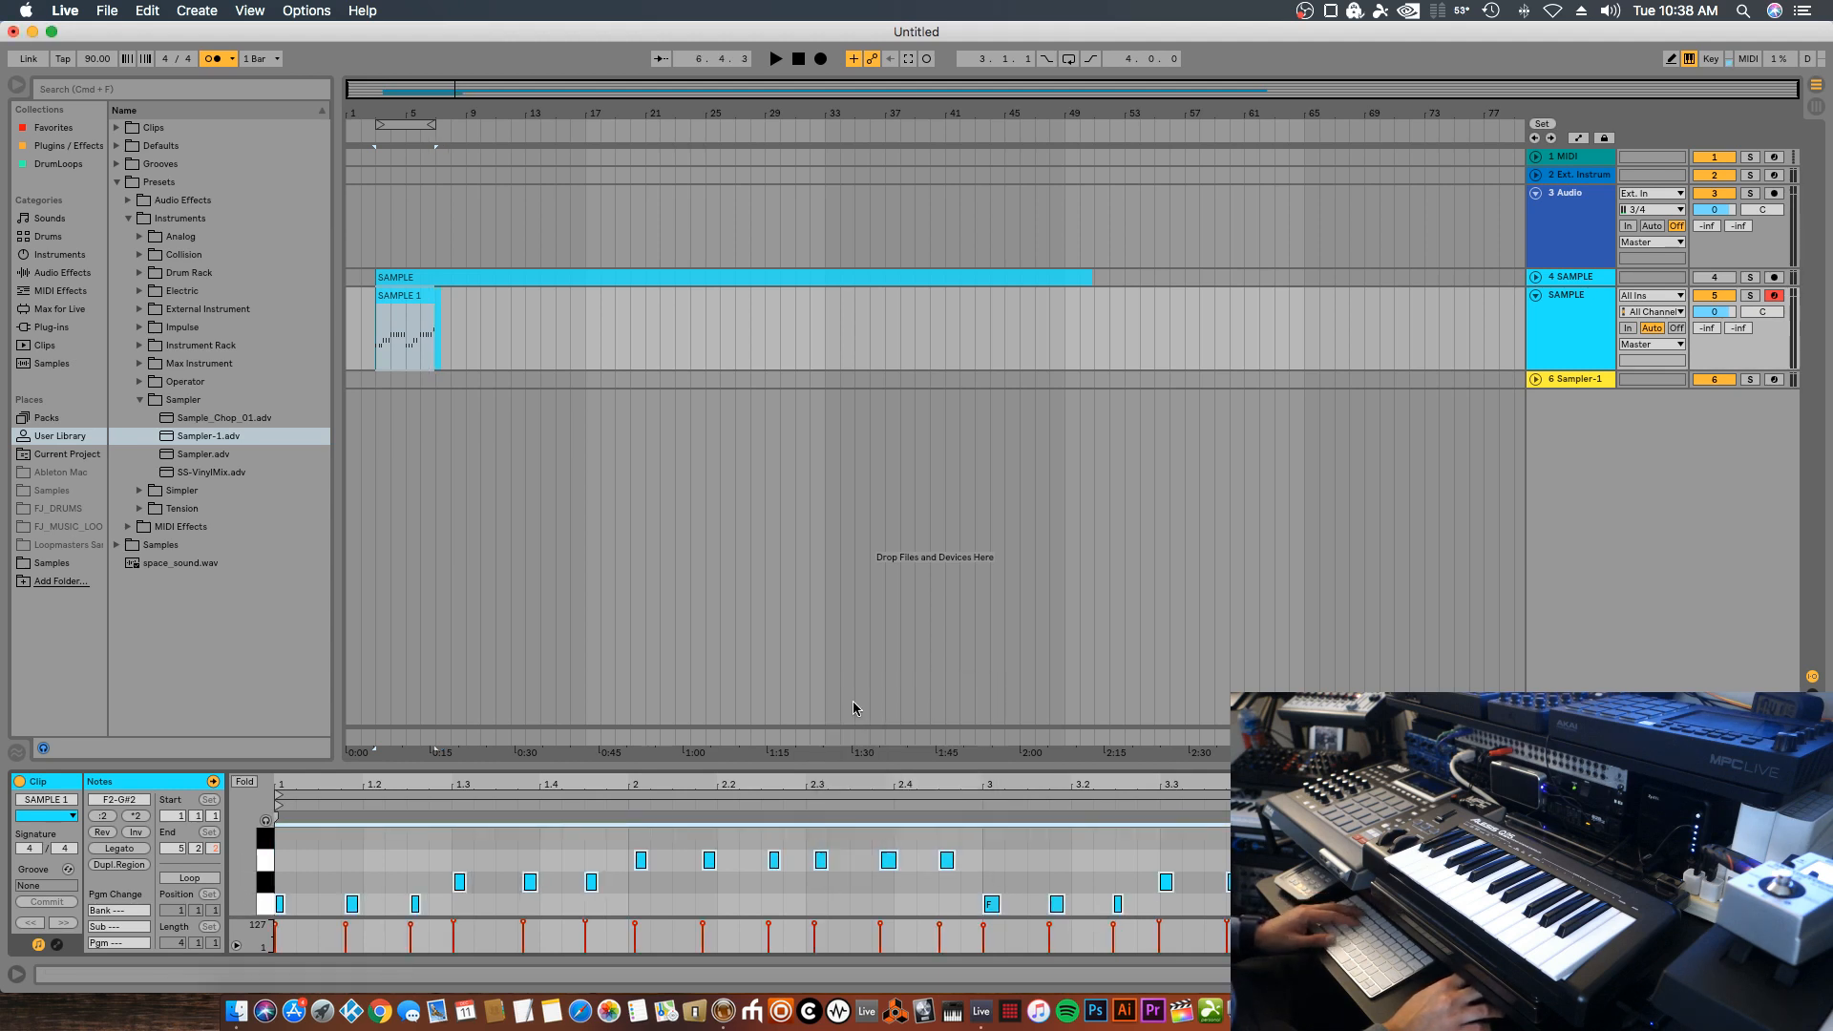
Play the quantized clip with the arrangement loop enabled, trim it to four bars ending at bar 7, and stop playback
{"action": "key", "text": "space"}
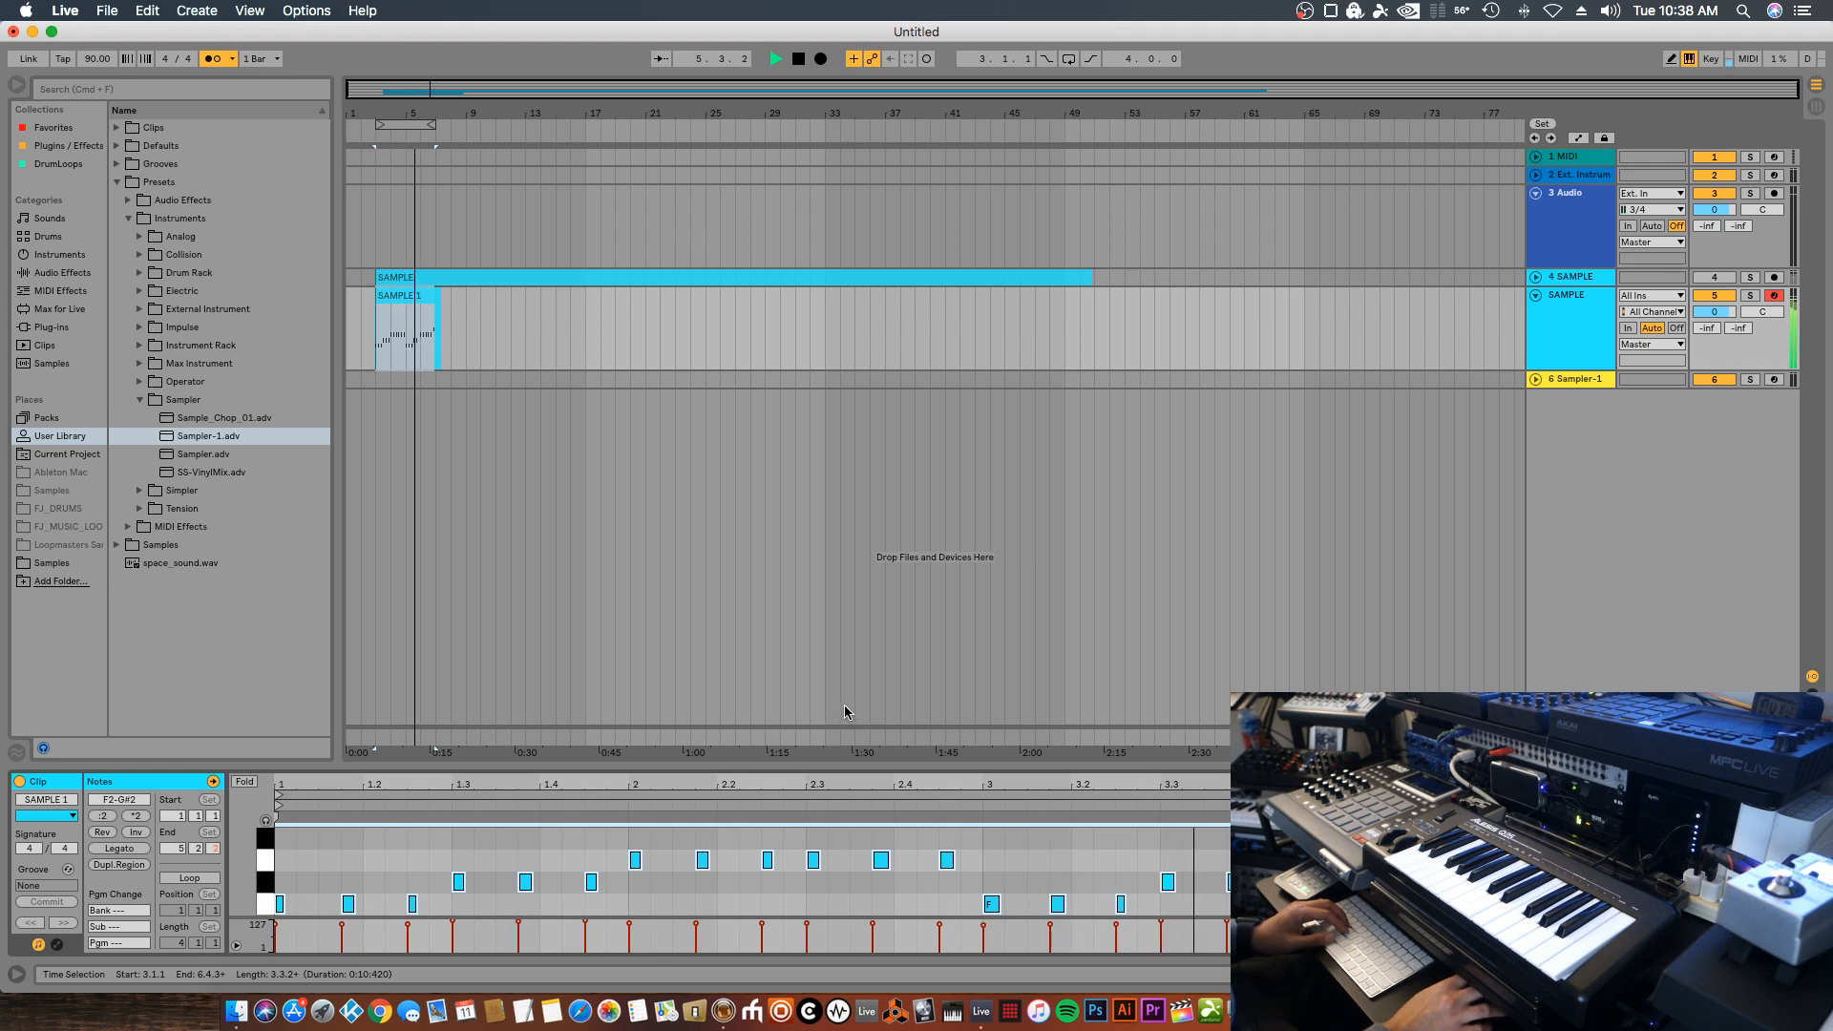
{"action": "left_click", "coordinate": [1068, 58]}
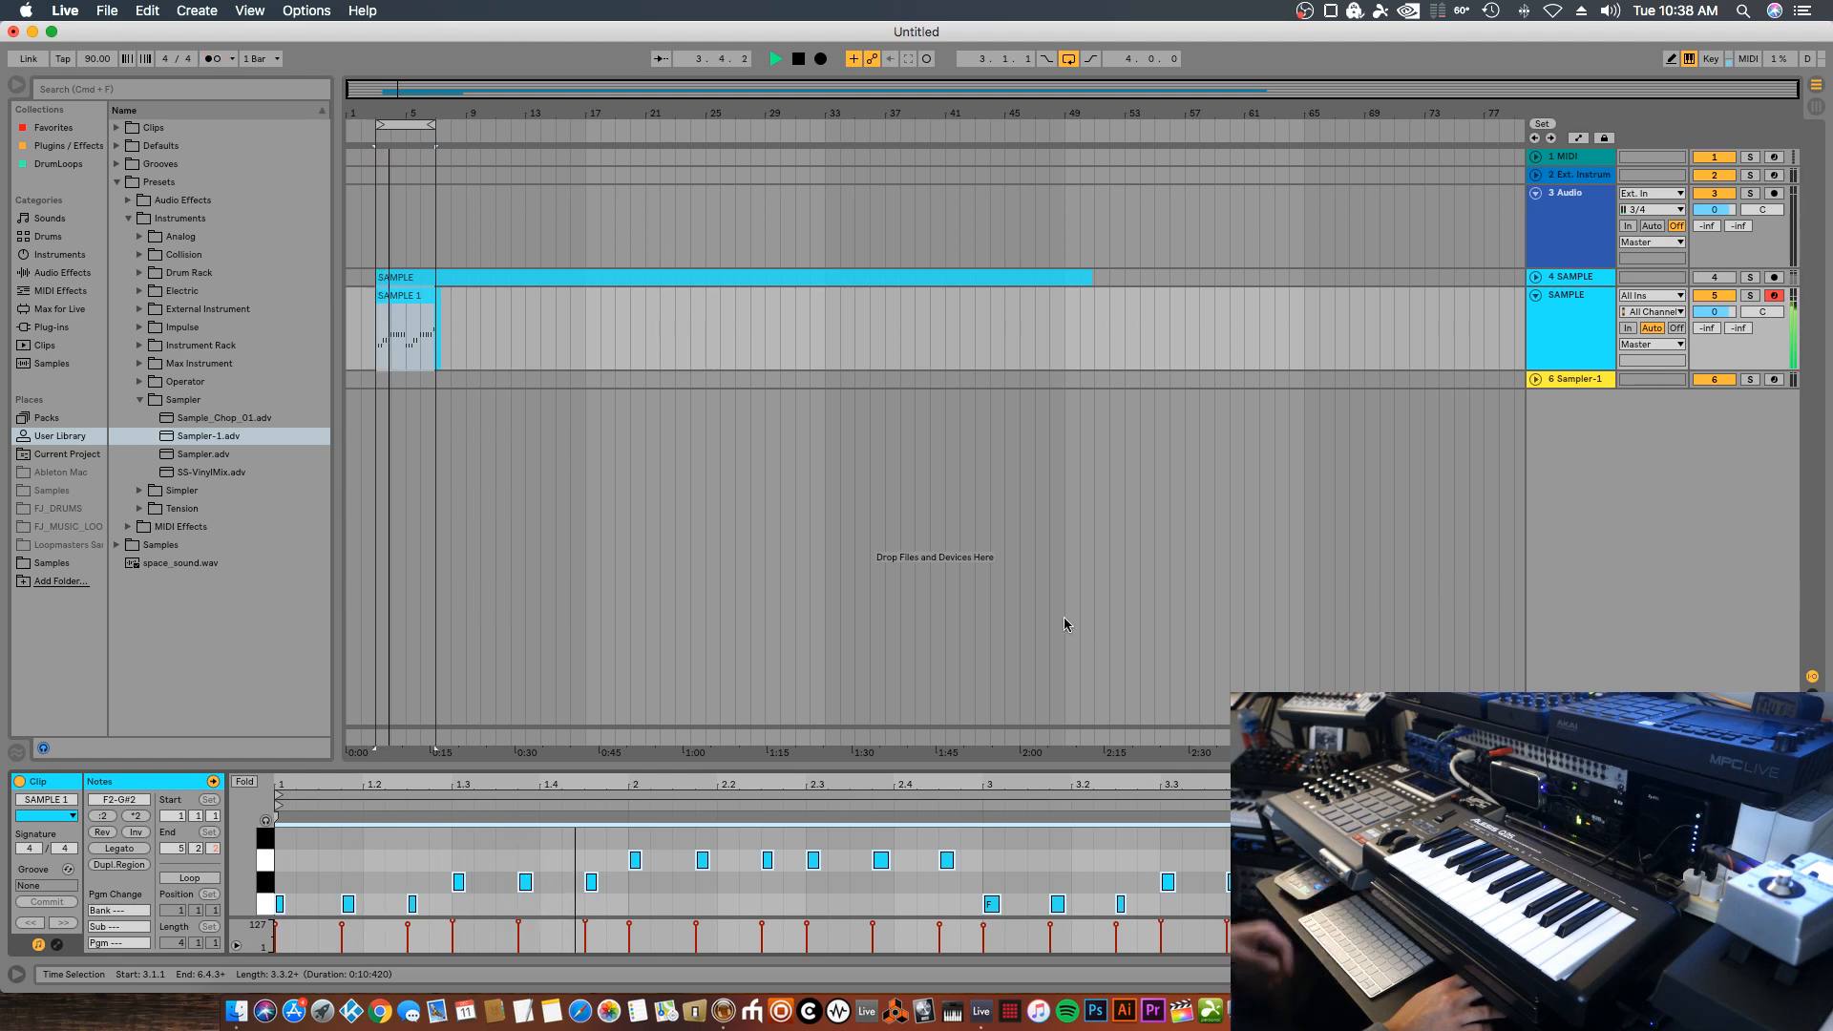
{"action": "left_click", "coordinate": [437, 298]}
{"action": "left_click_drag", "start_coordinate": [437, 297], "coordinate": [435, 298]}
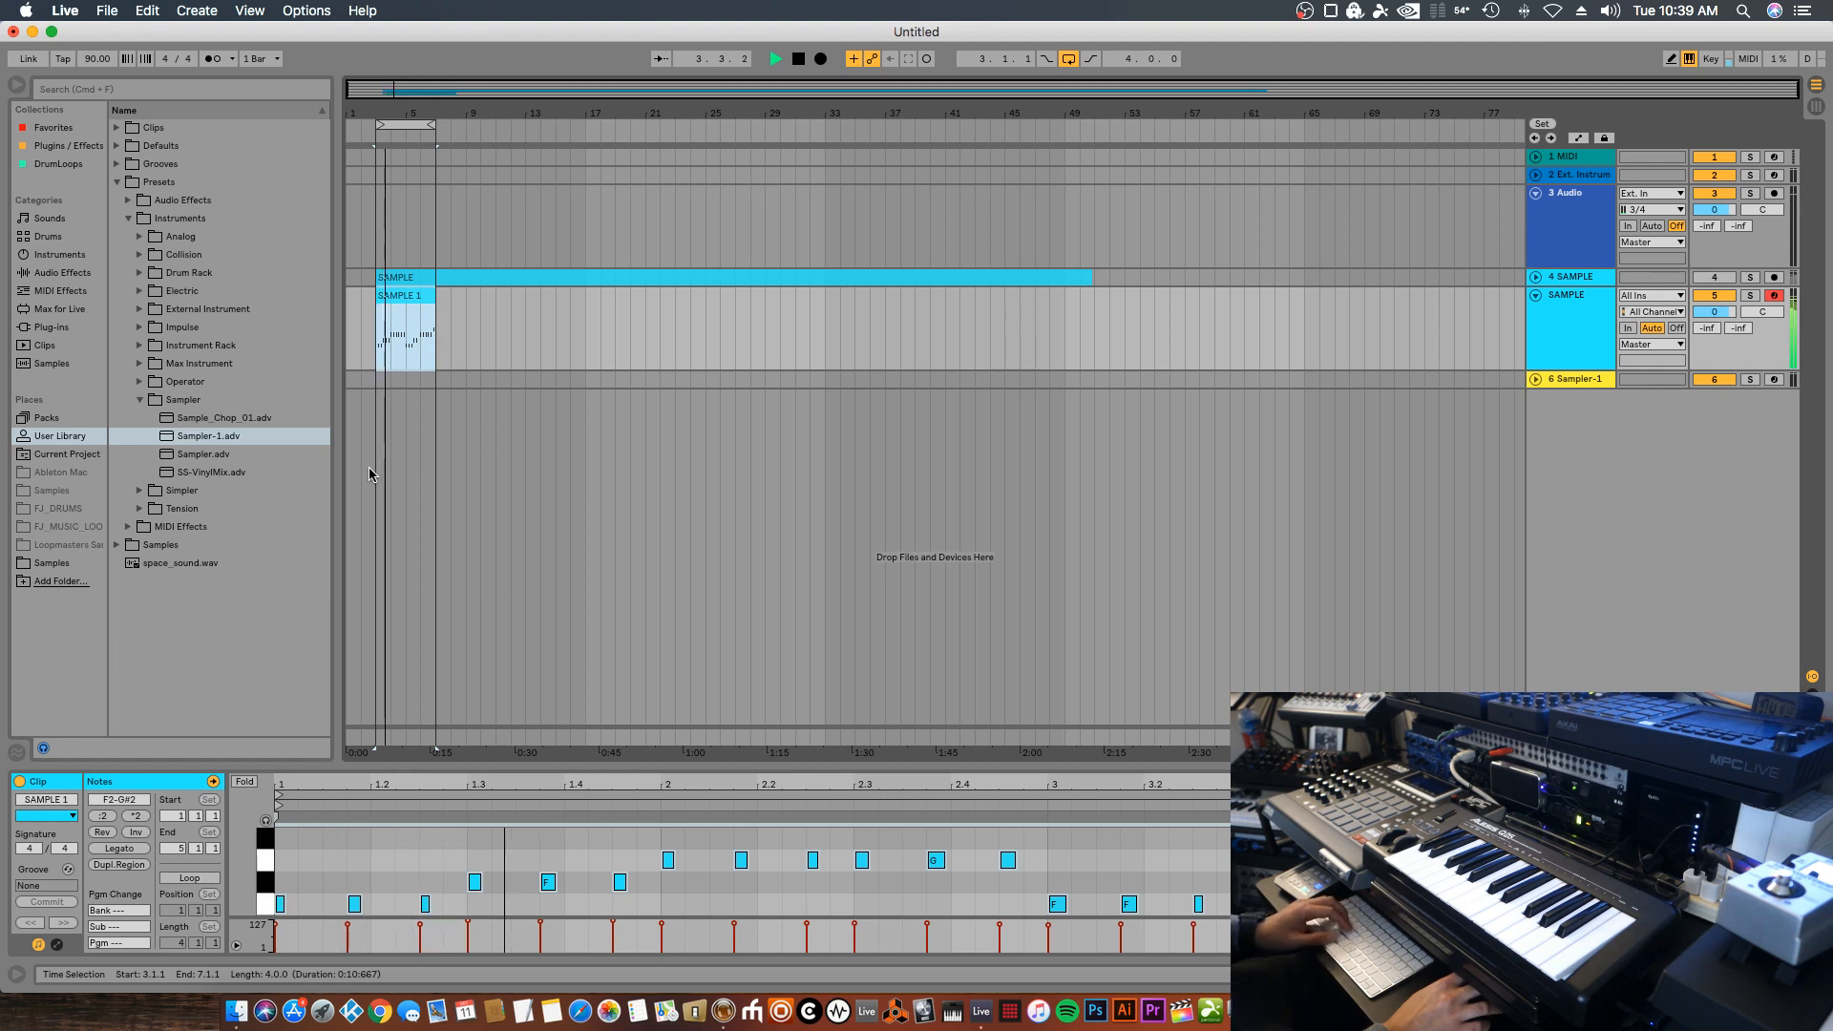
{"action": "key", "text": "space"}
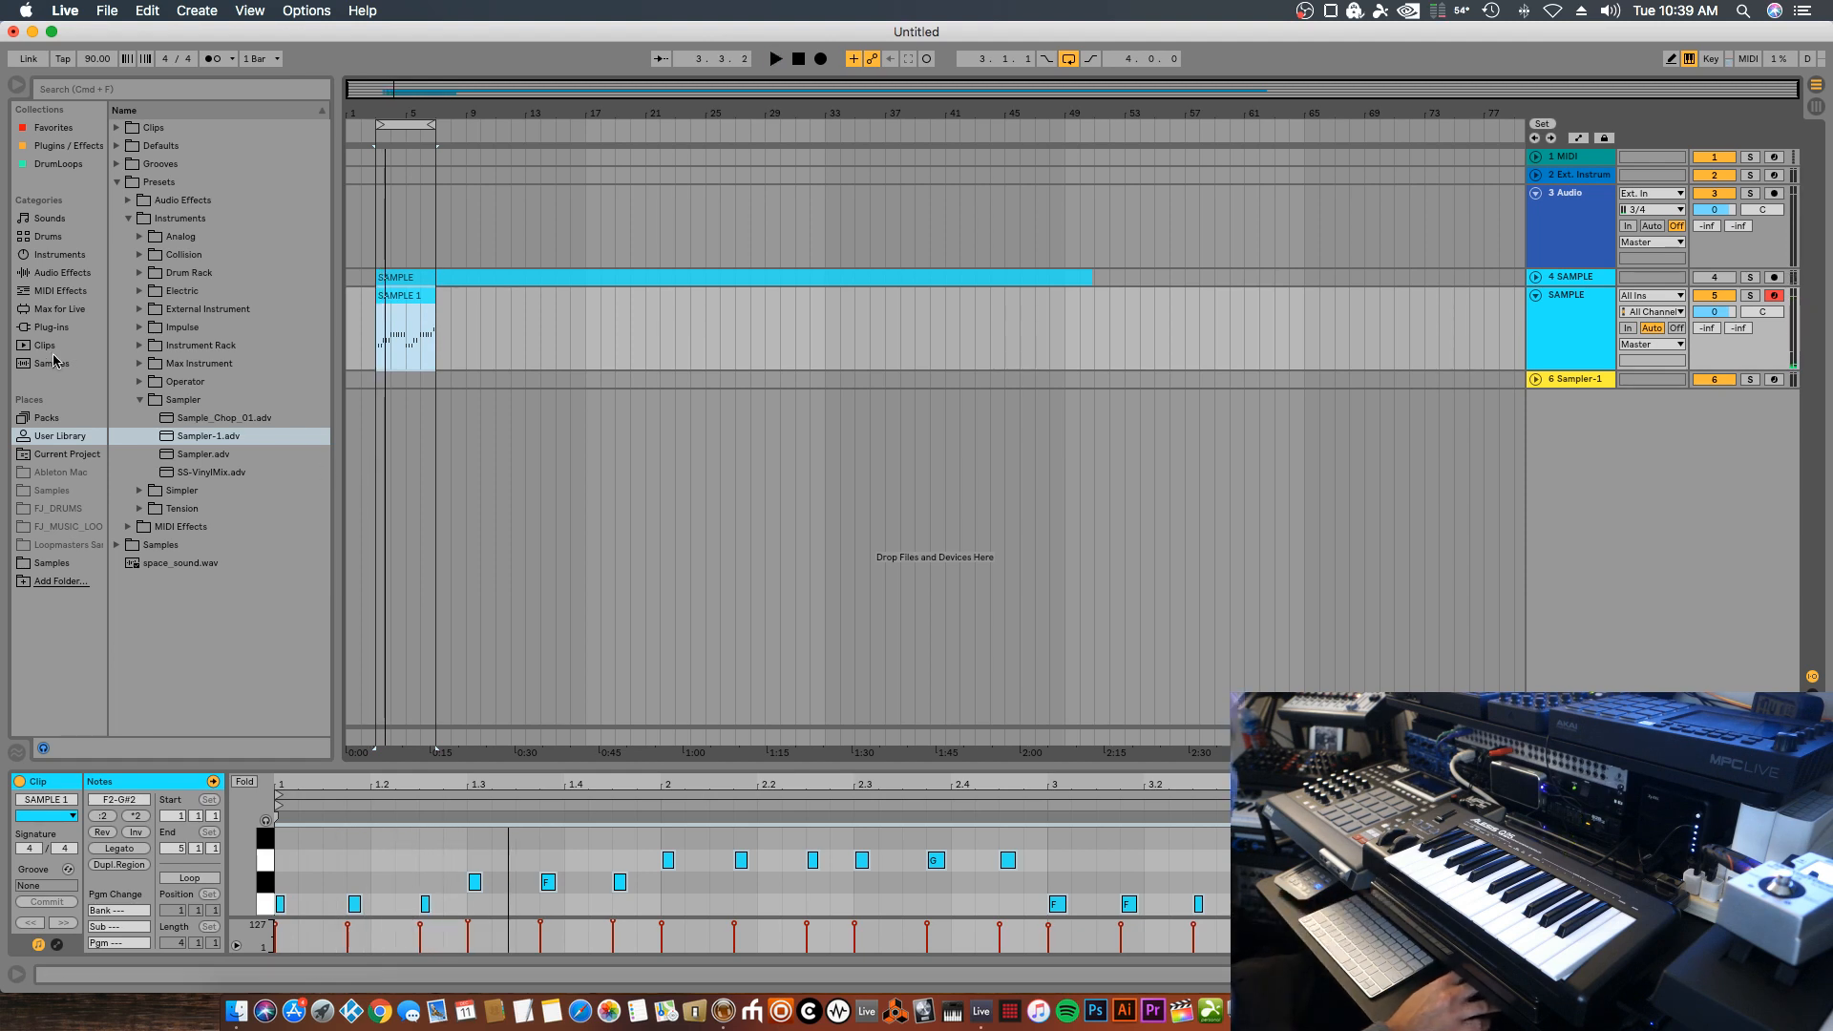
Audition the 87 BPM drum loops in the Breaks & Drums Loops folder of the Samples place
{"action": "left_click", "coordinate": [67, 566]}
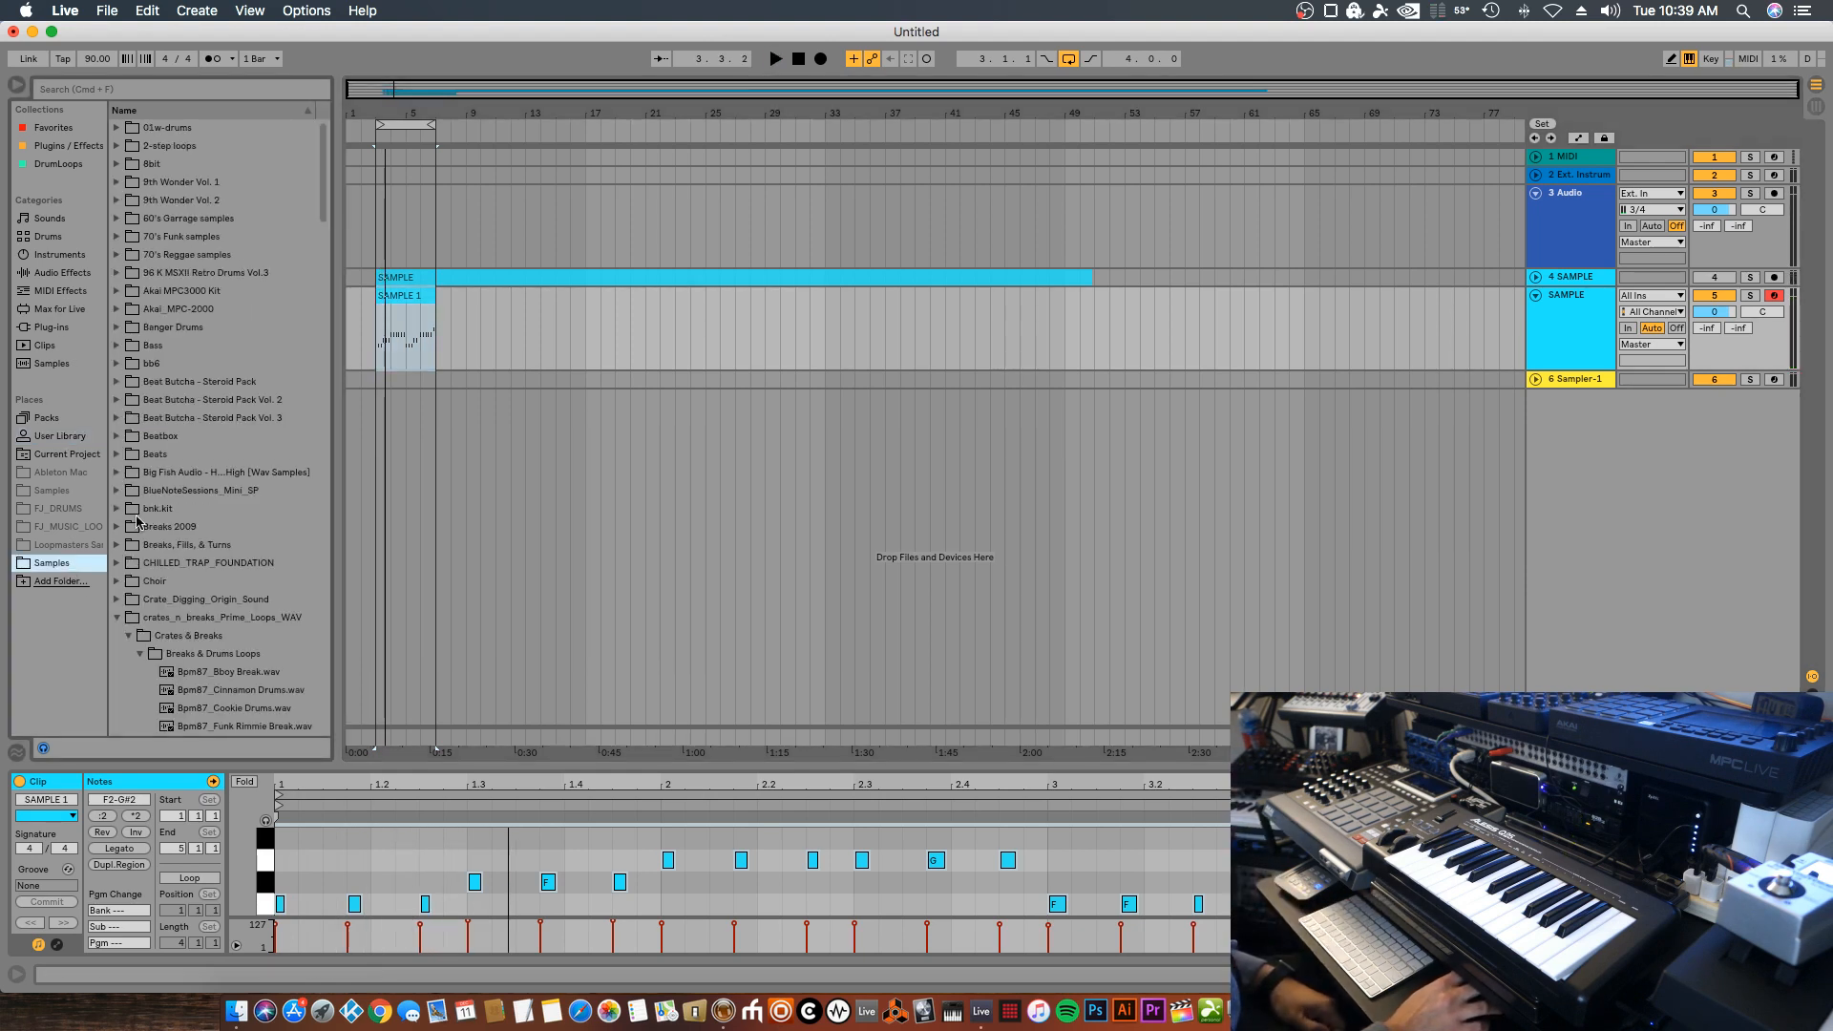
{"action": "scroll", "coordinate": [220, 523], "scroll_direction": "down", "scroll_amount": 10}
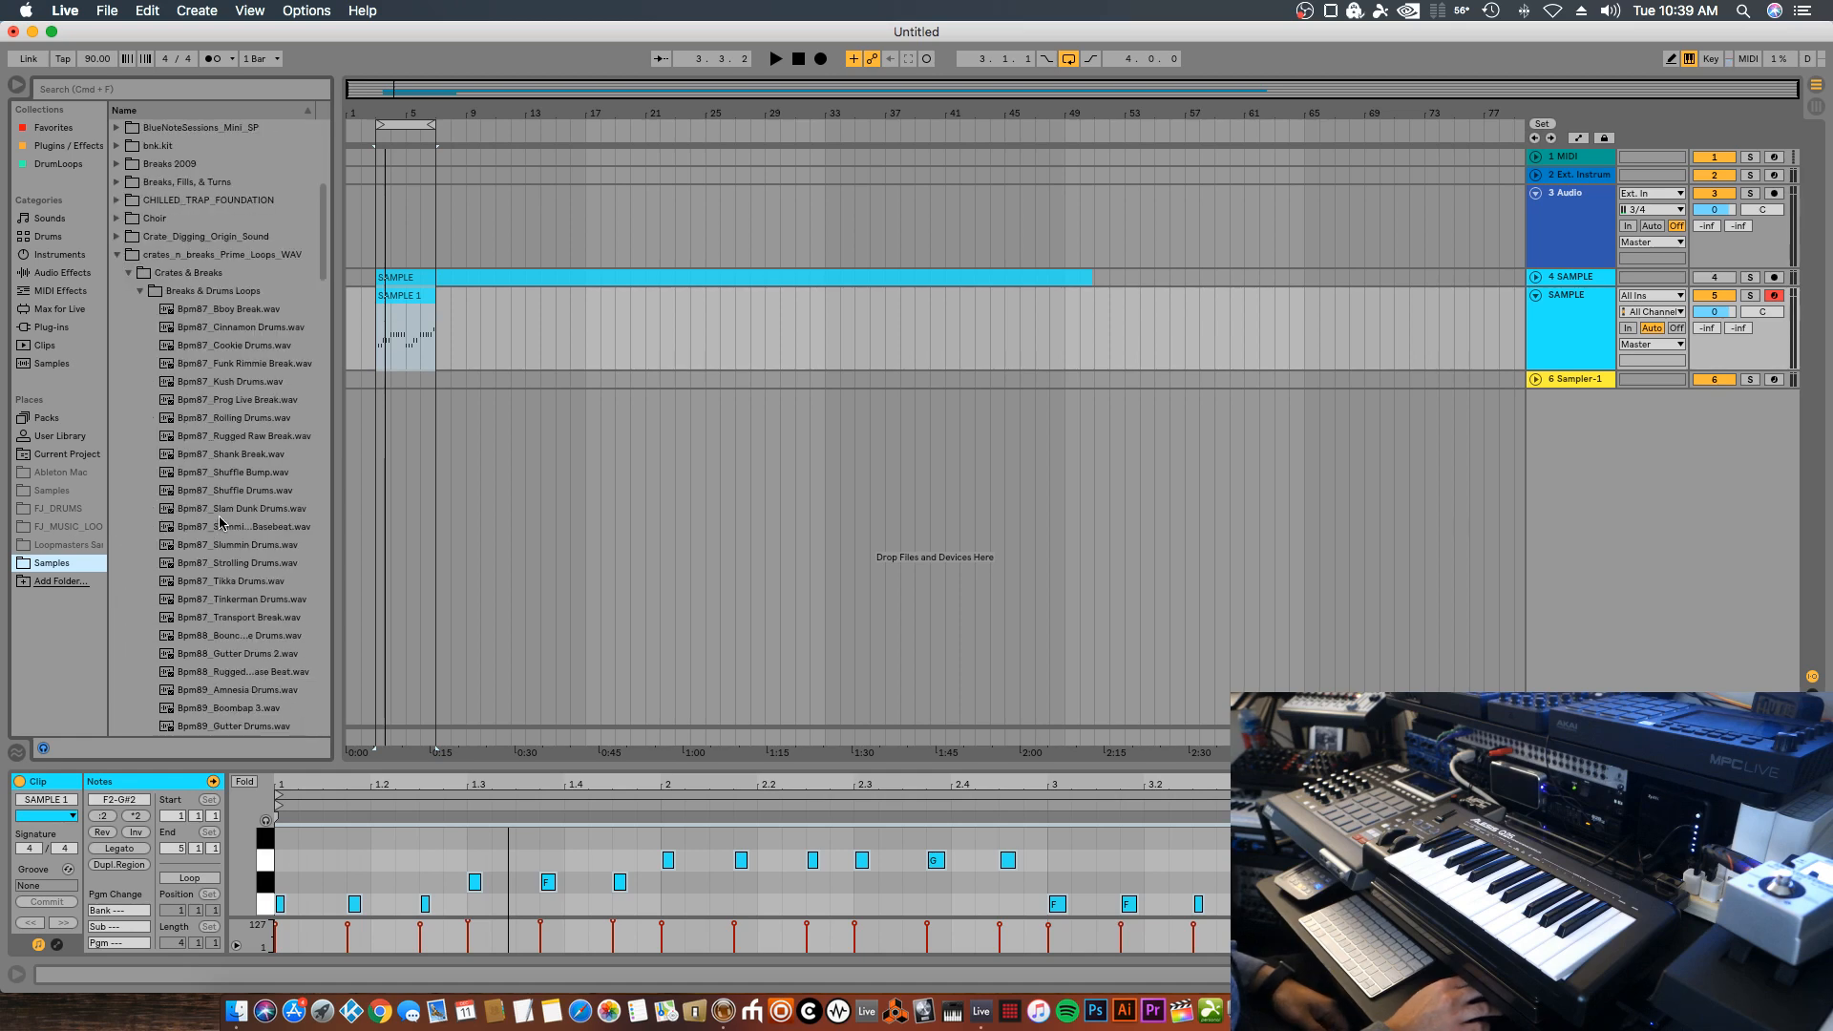
{"action": "left_click", "coordinate": [246, 308]}
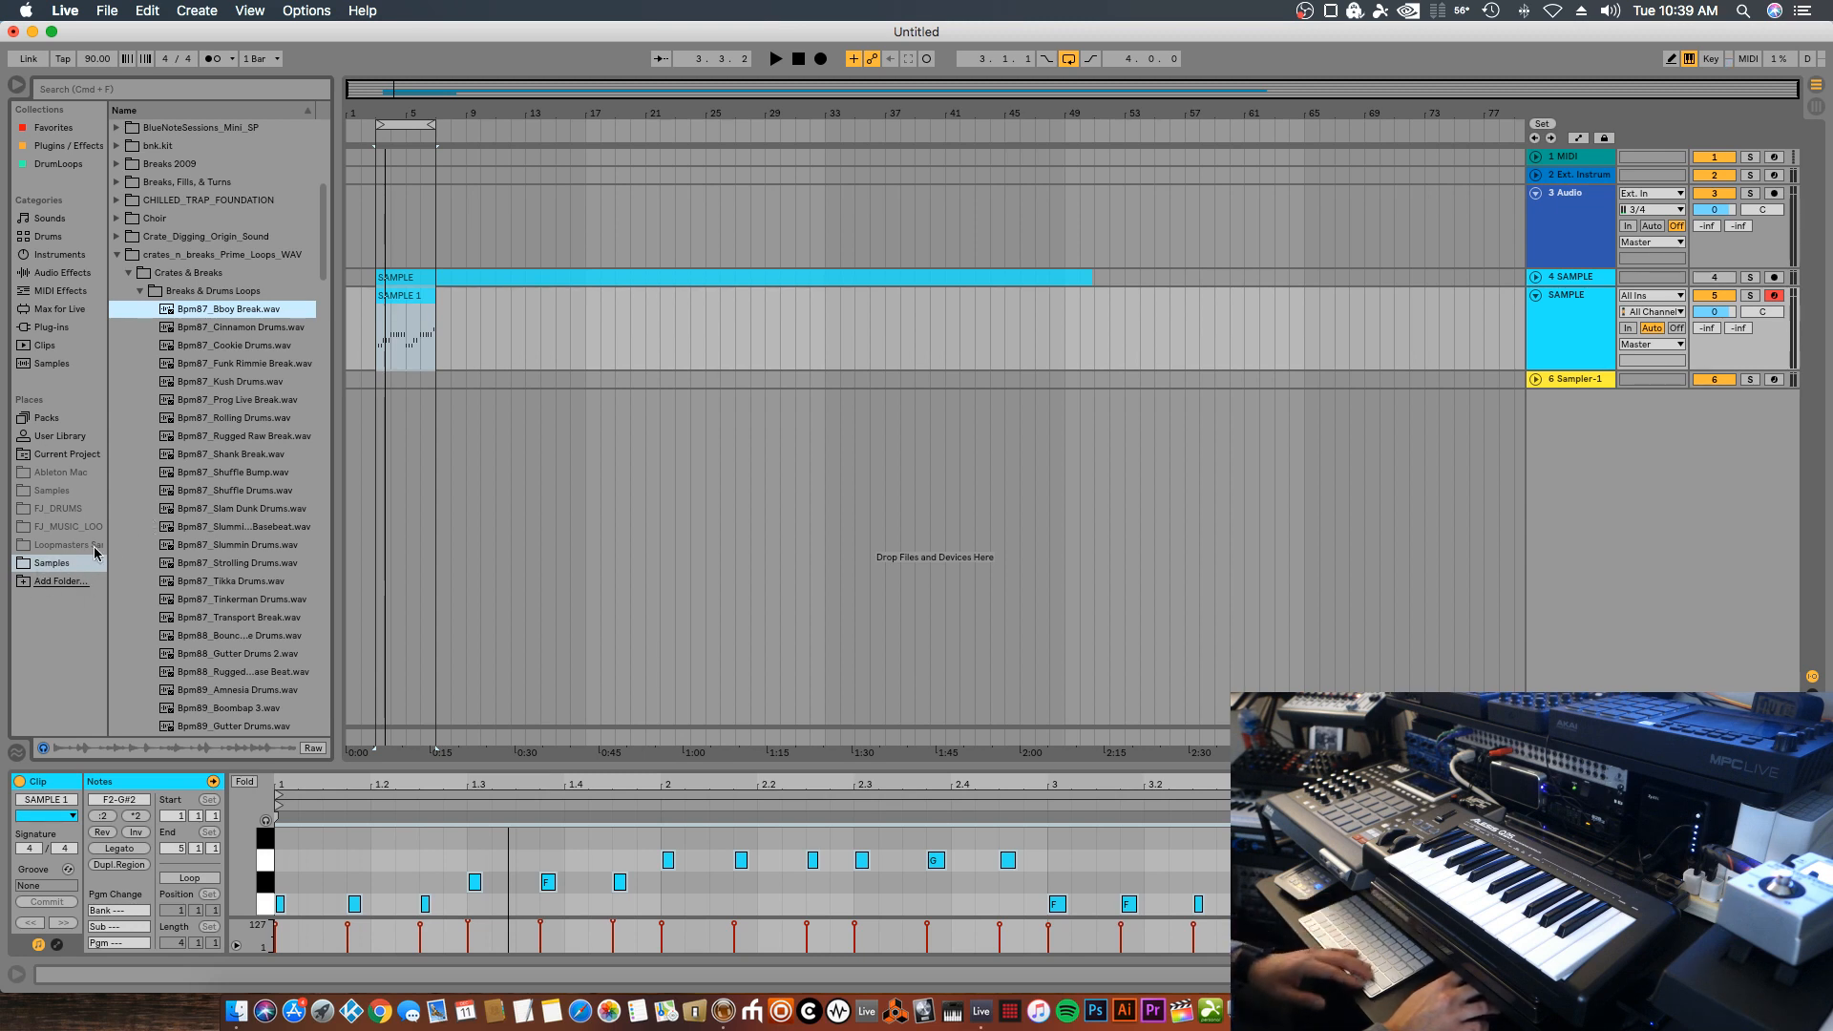
{"action": "left_click", "coordinate": [251, 327]}
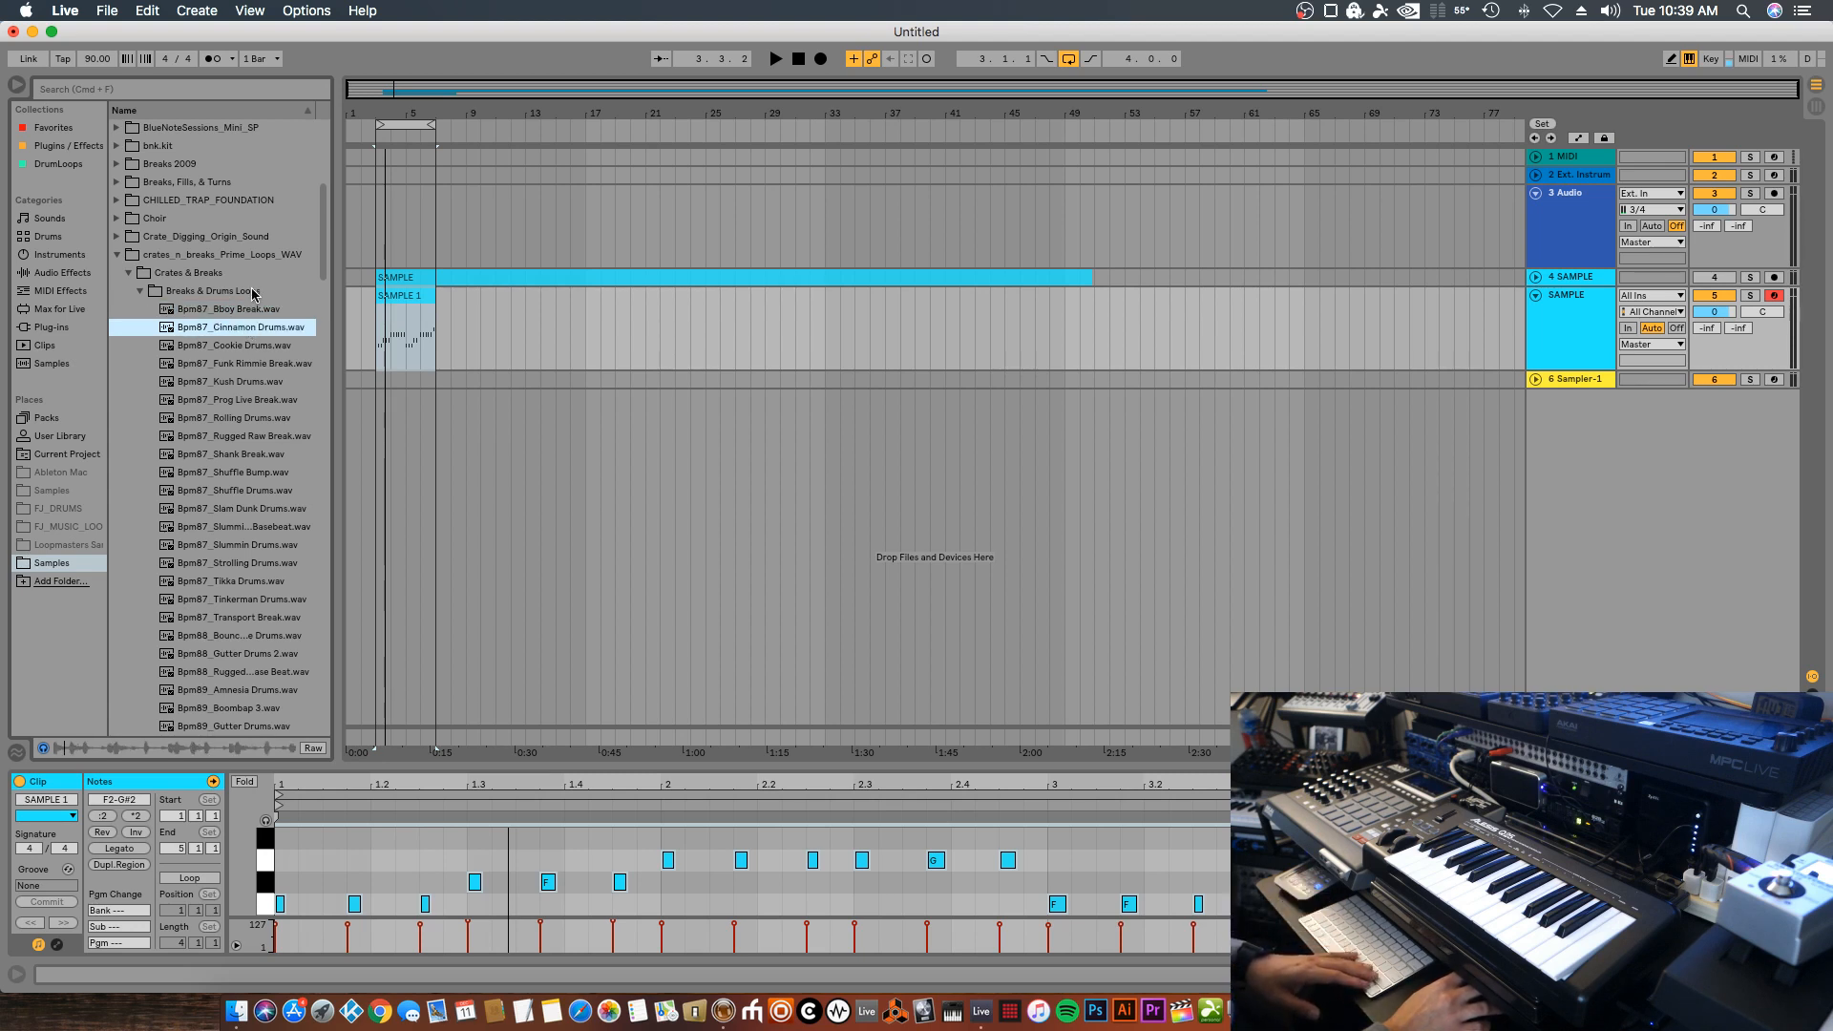
{"action": "key", "text": "Down"}
{"action": "key", "text": "Down"}
{"action": "key", "text": "Down"}
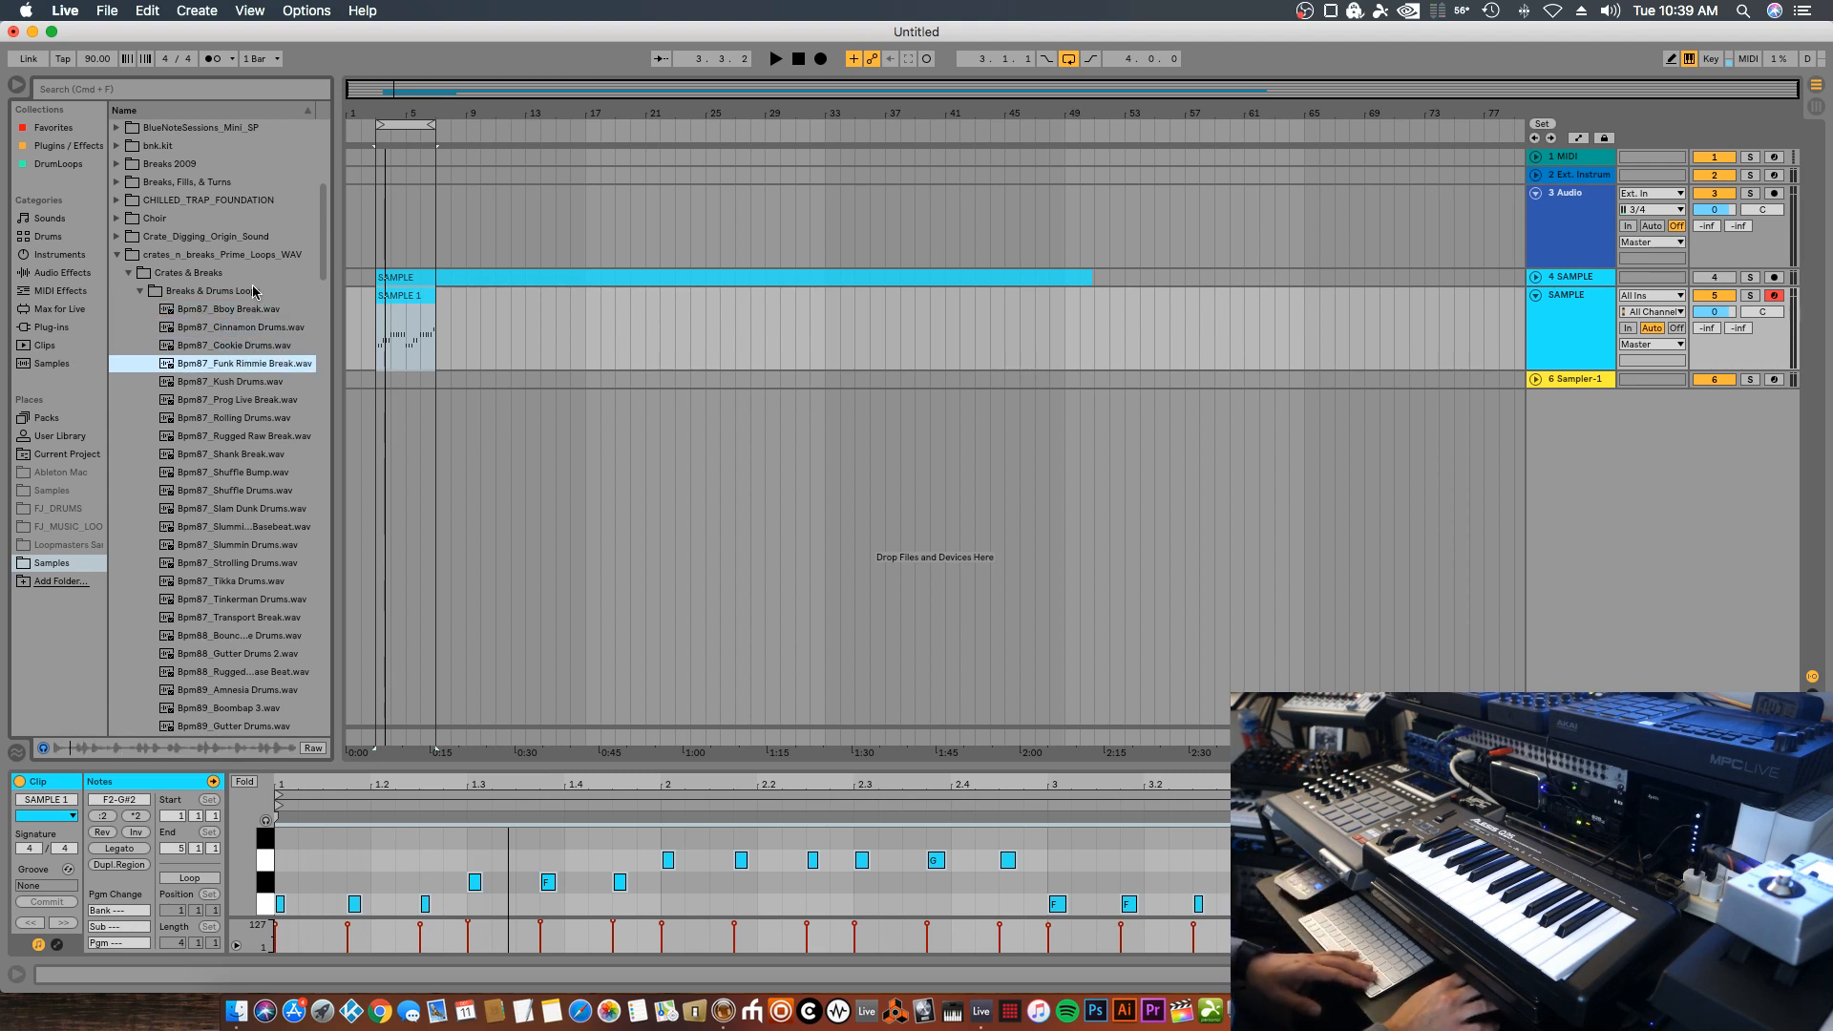
{"action": "key", "text": "Down"}
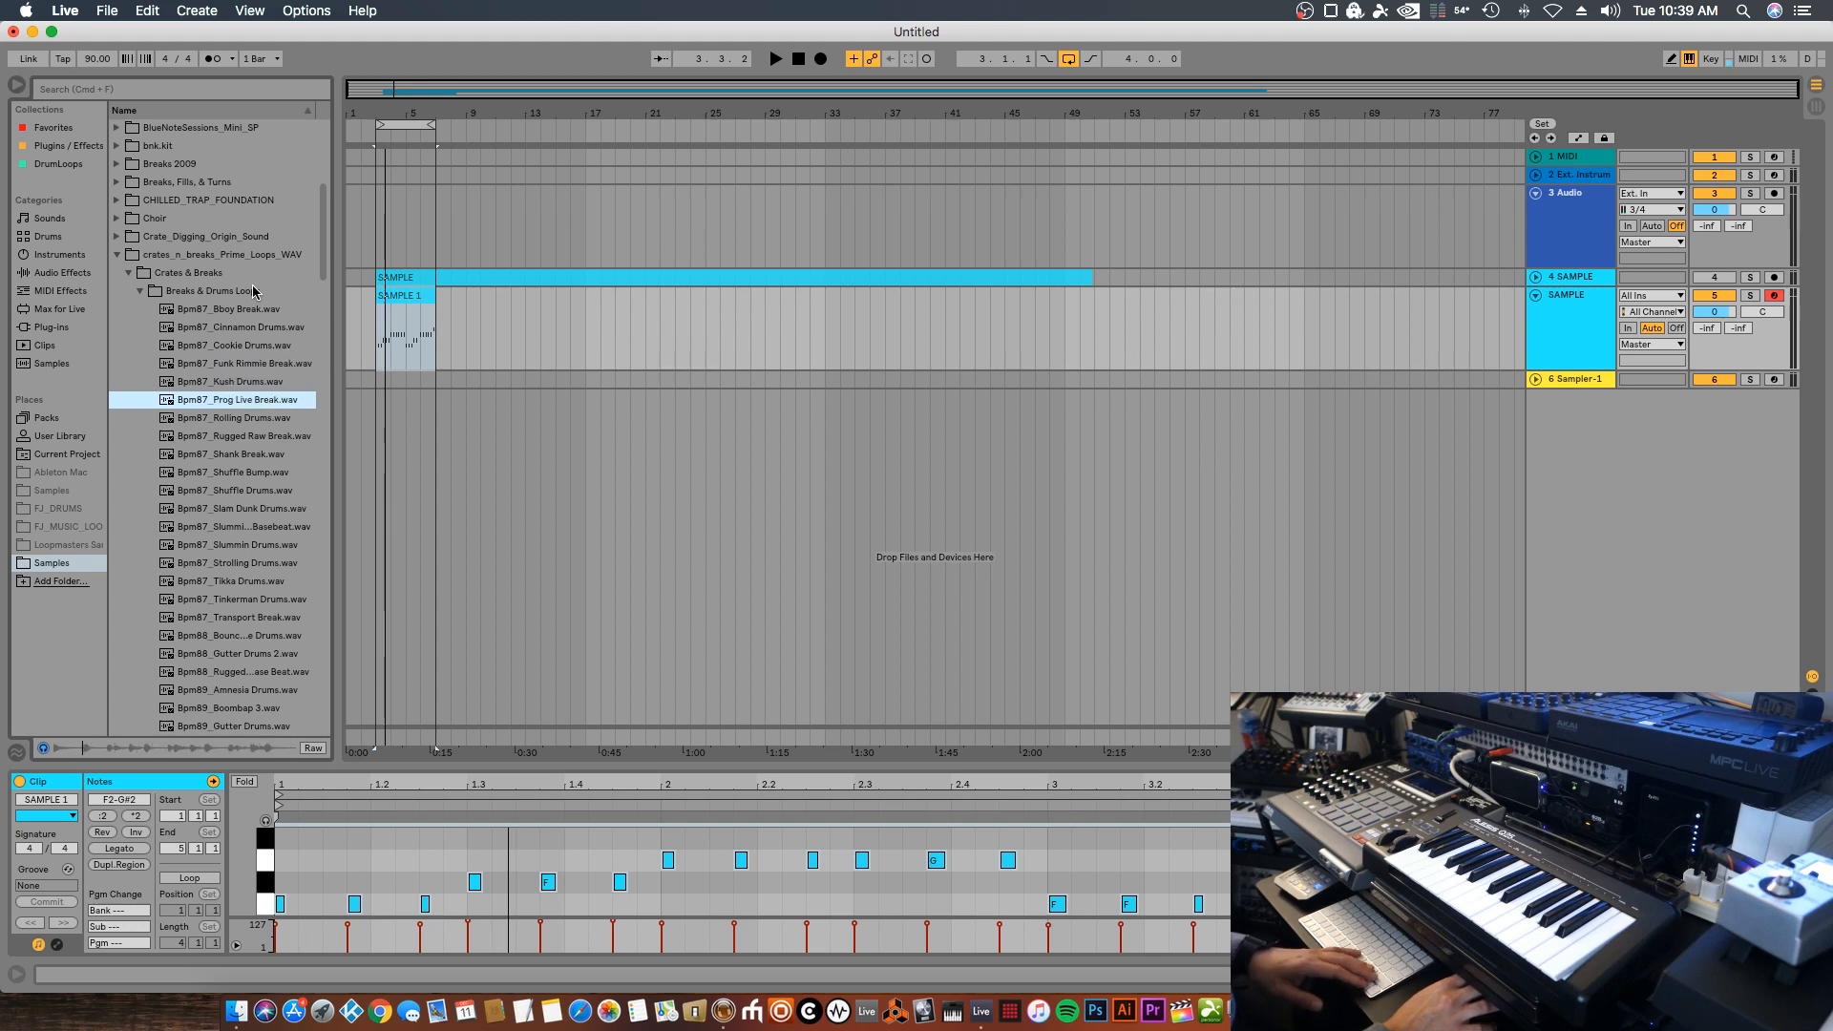
{"action": "key", "text": "Down"}
{"action": "key", "text": "Down"}
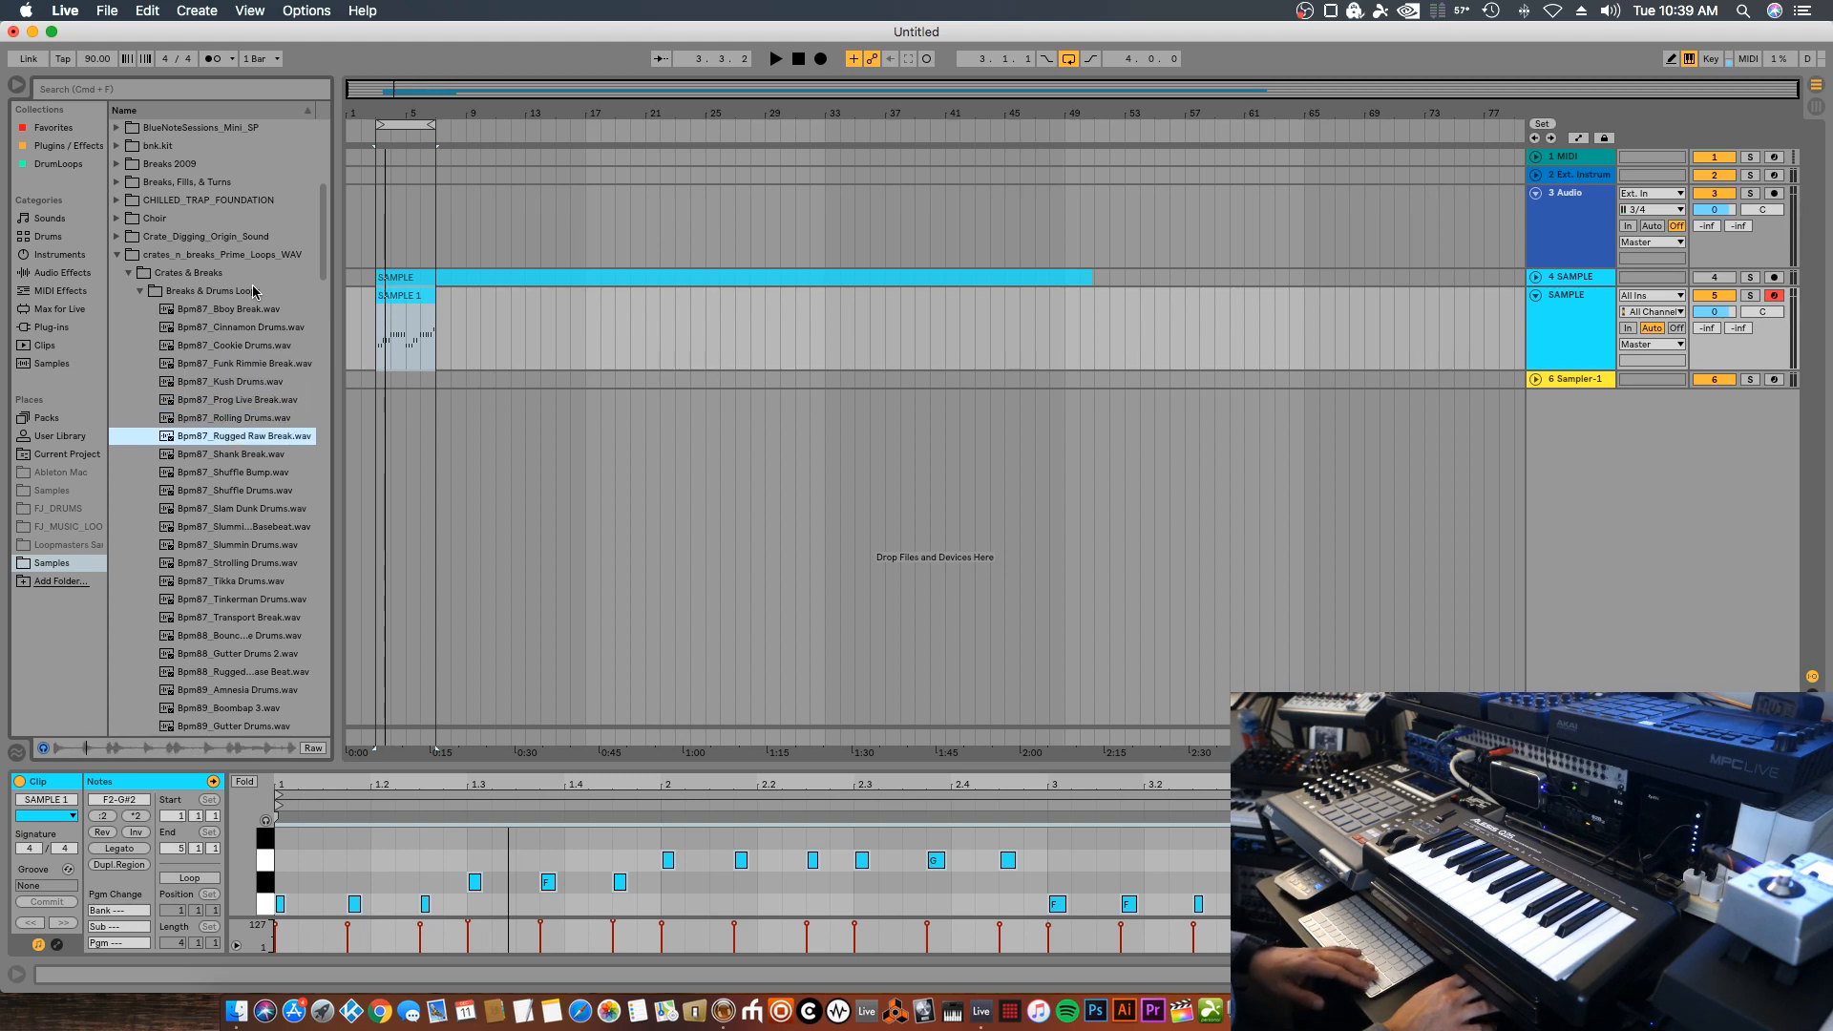
{"action": "key", "text": "Down"}
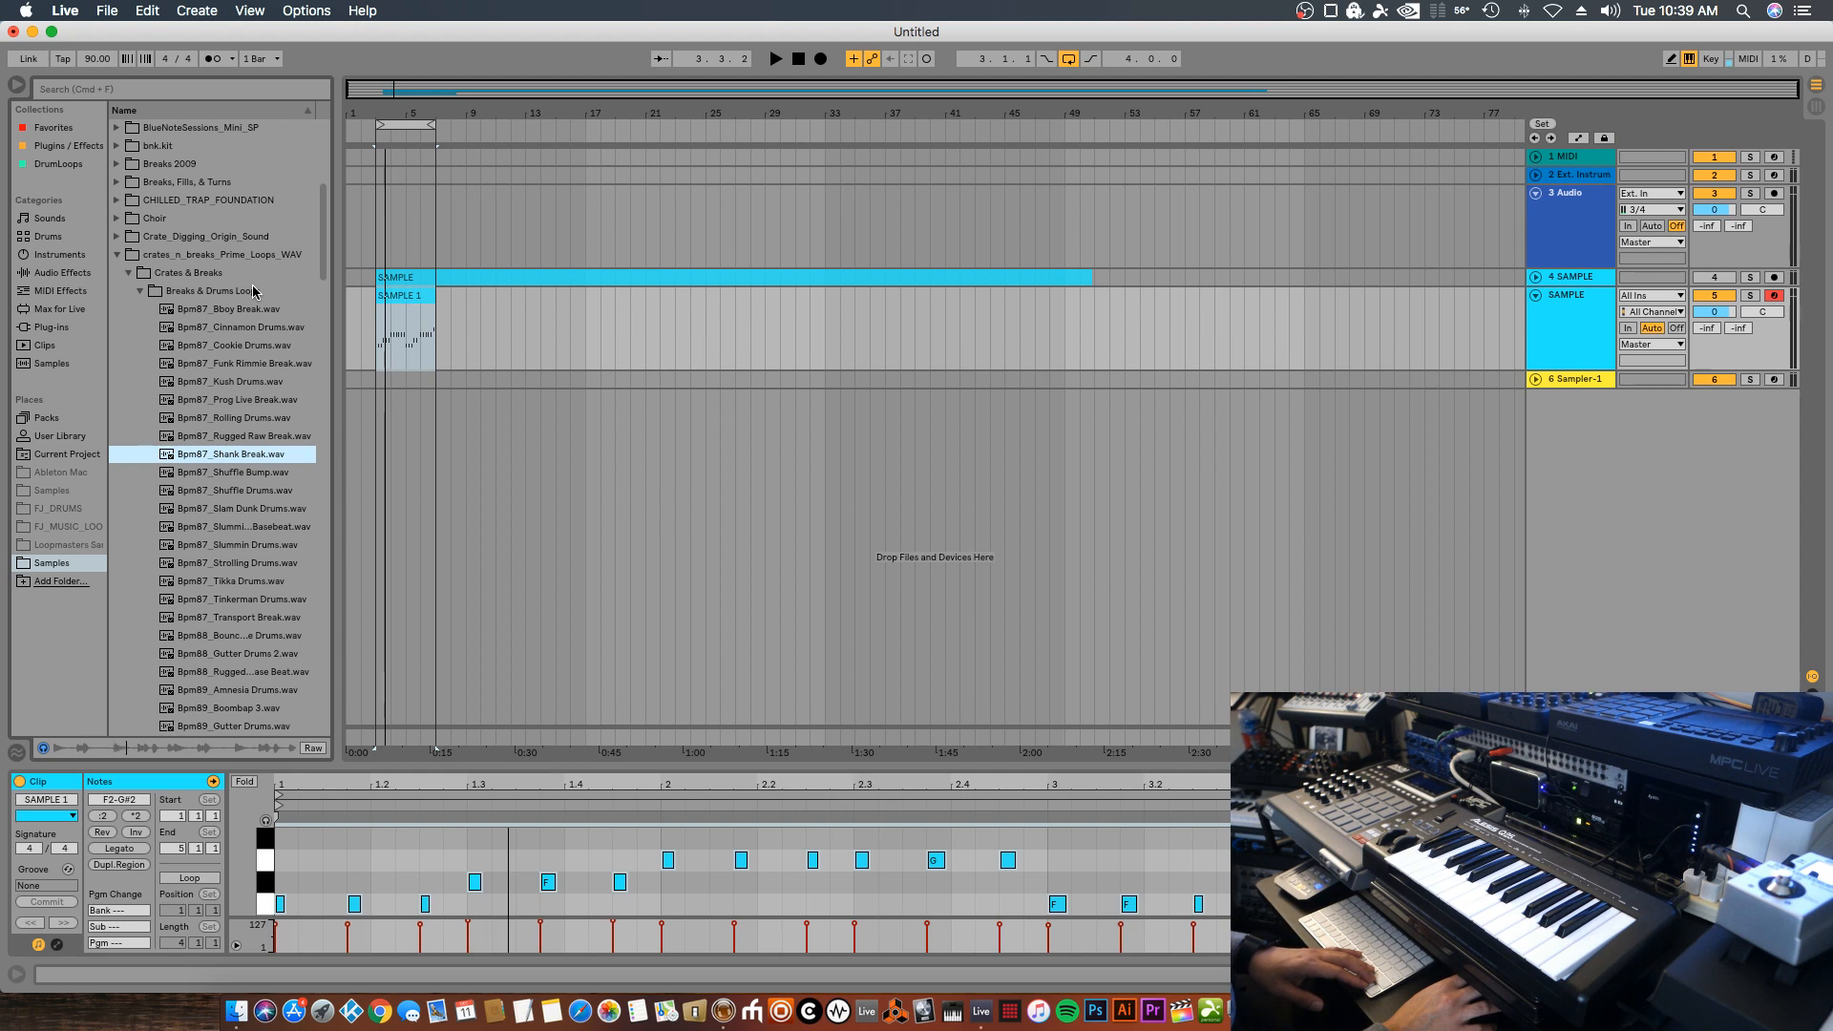
{"action": "key", "text": "Down"}
{"action": "key", "text": "Down"}
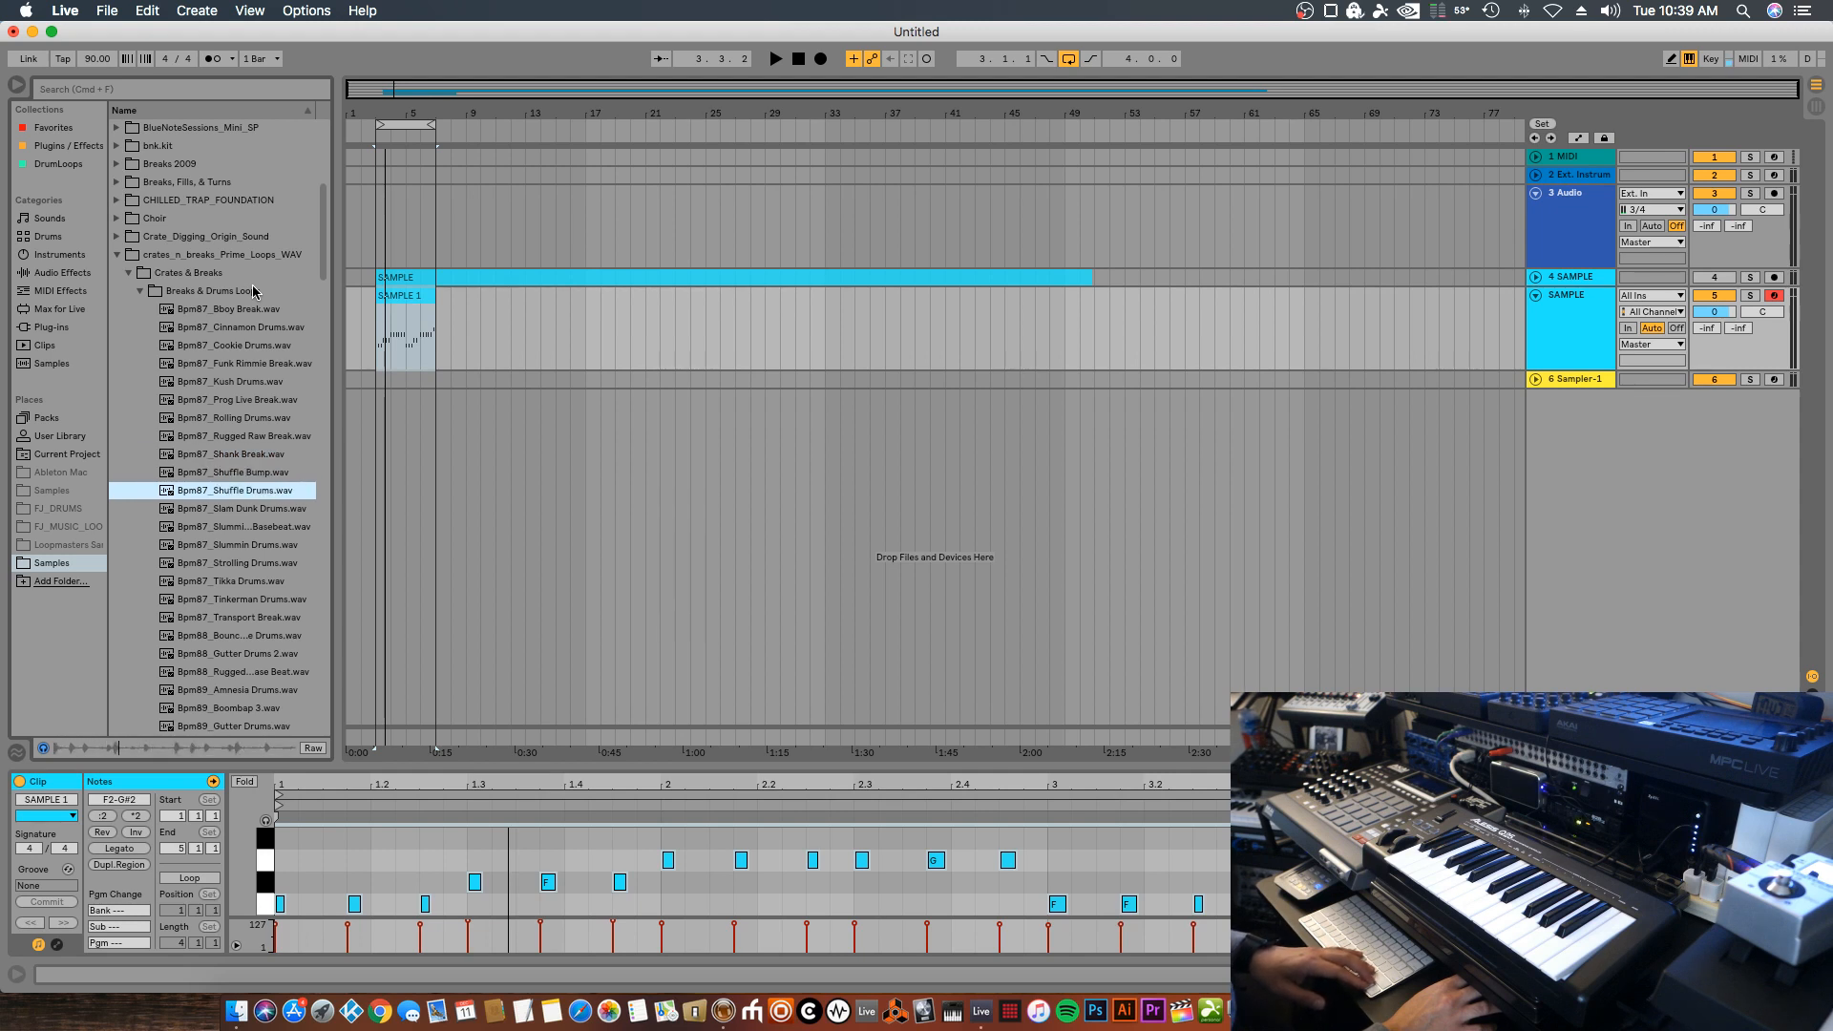
{"action": "key", "text": "Down"}
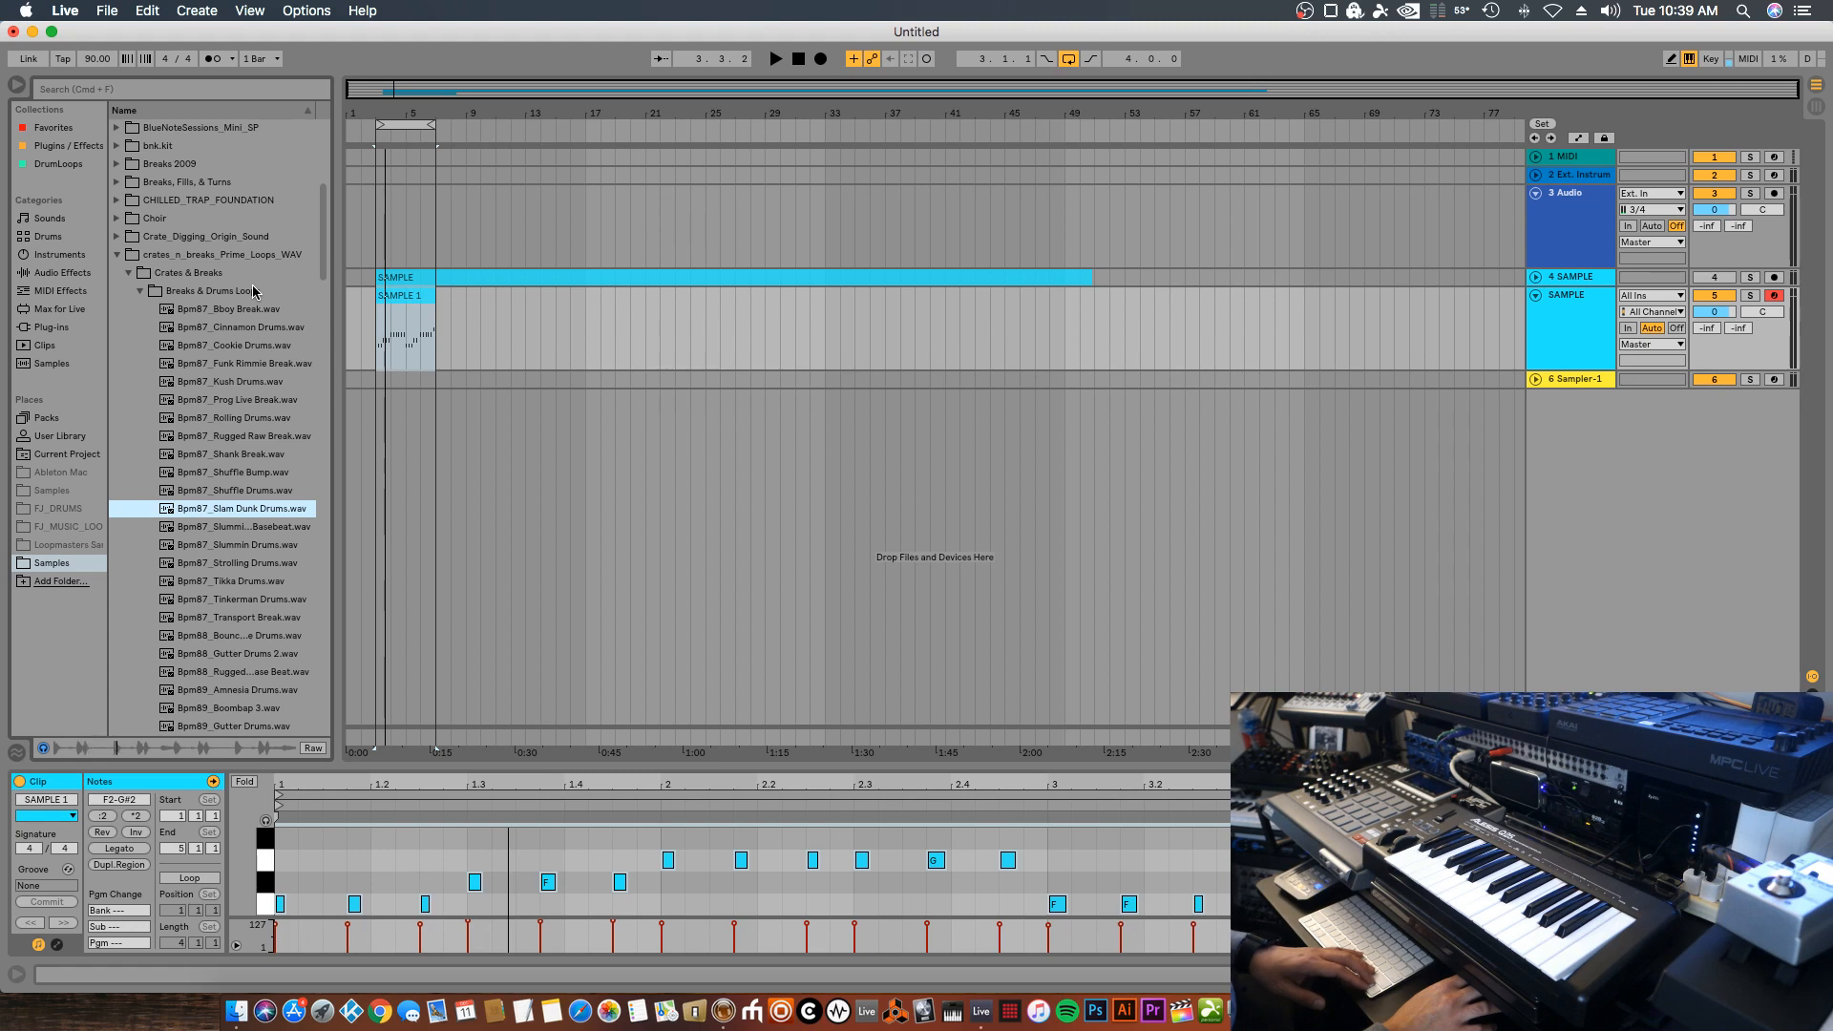
{"action": "key", "text": "Down"}
{"action": "key", "text": "Down"}
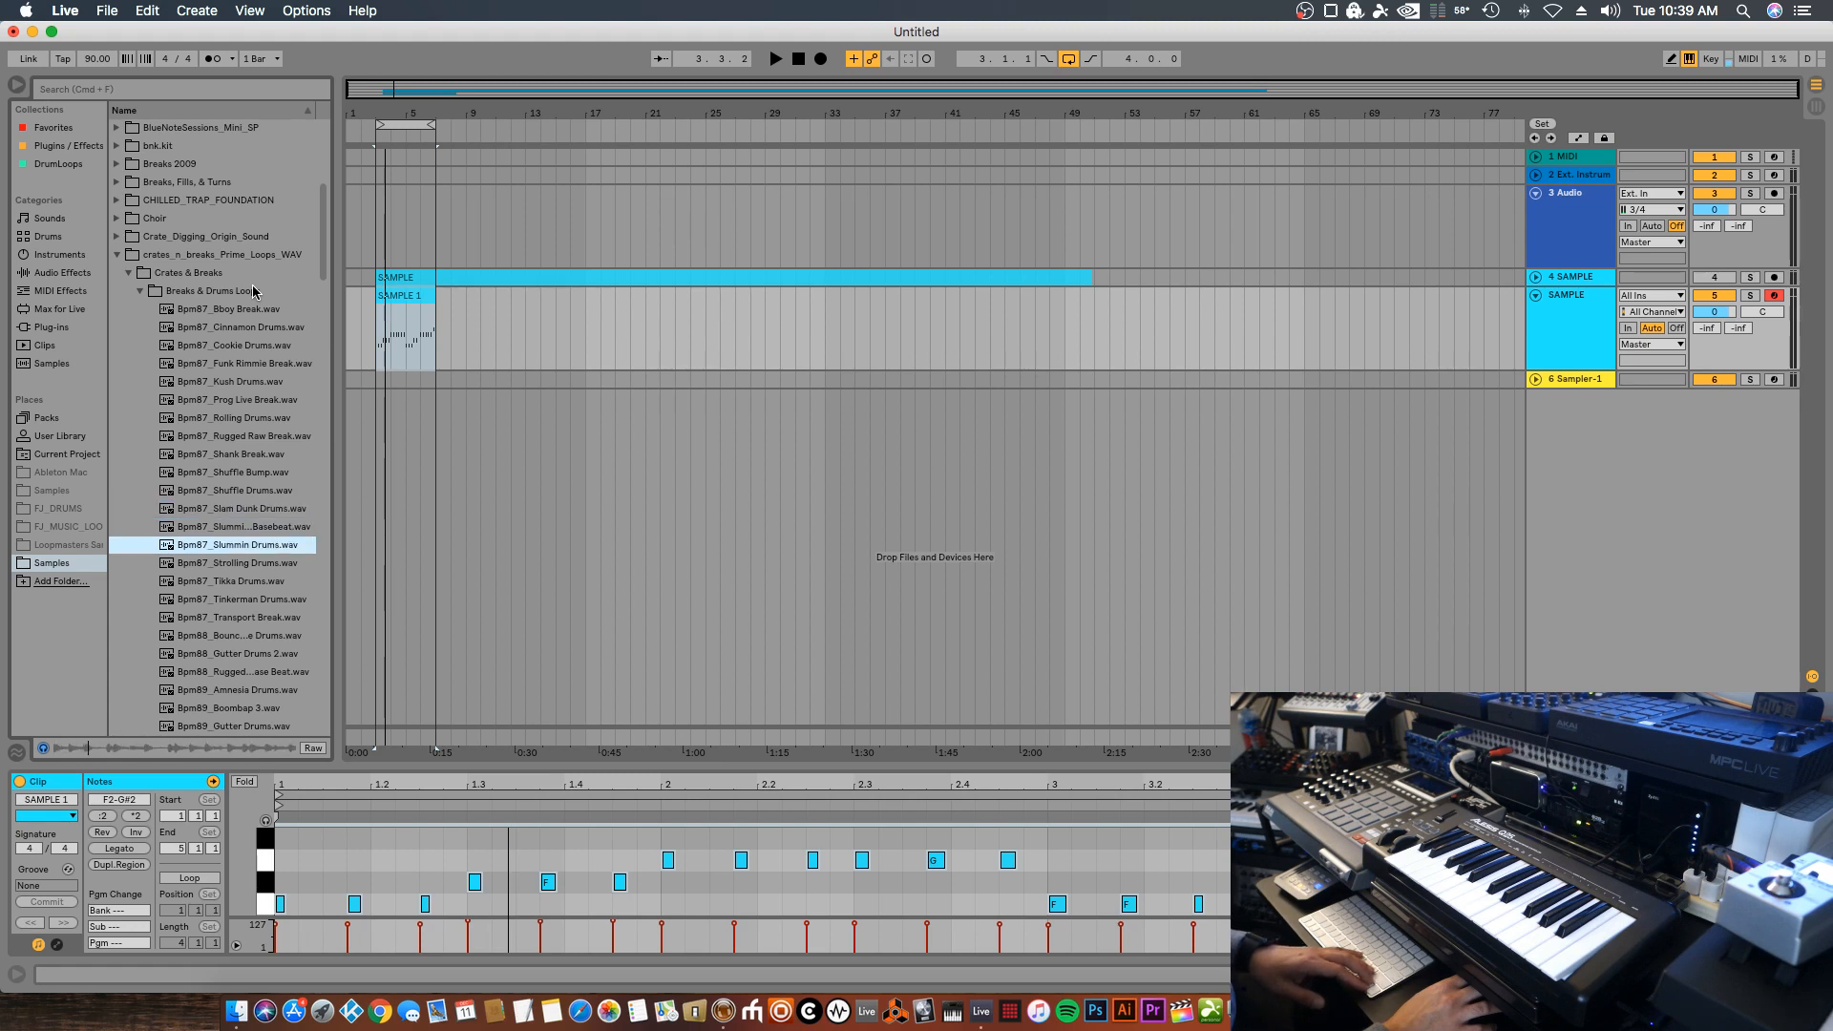
{"action": "key", "text": "Down"}
{"action": "key", "text": "Up"}
{"action": "key", "text": "Up"}
{"action": "key", "text": "Up"}
{"action": "key", "text": "Up"}
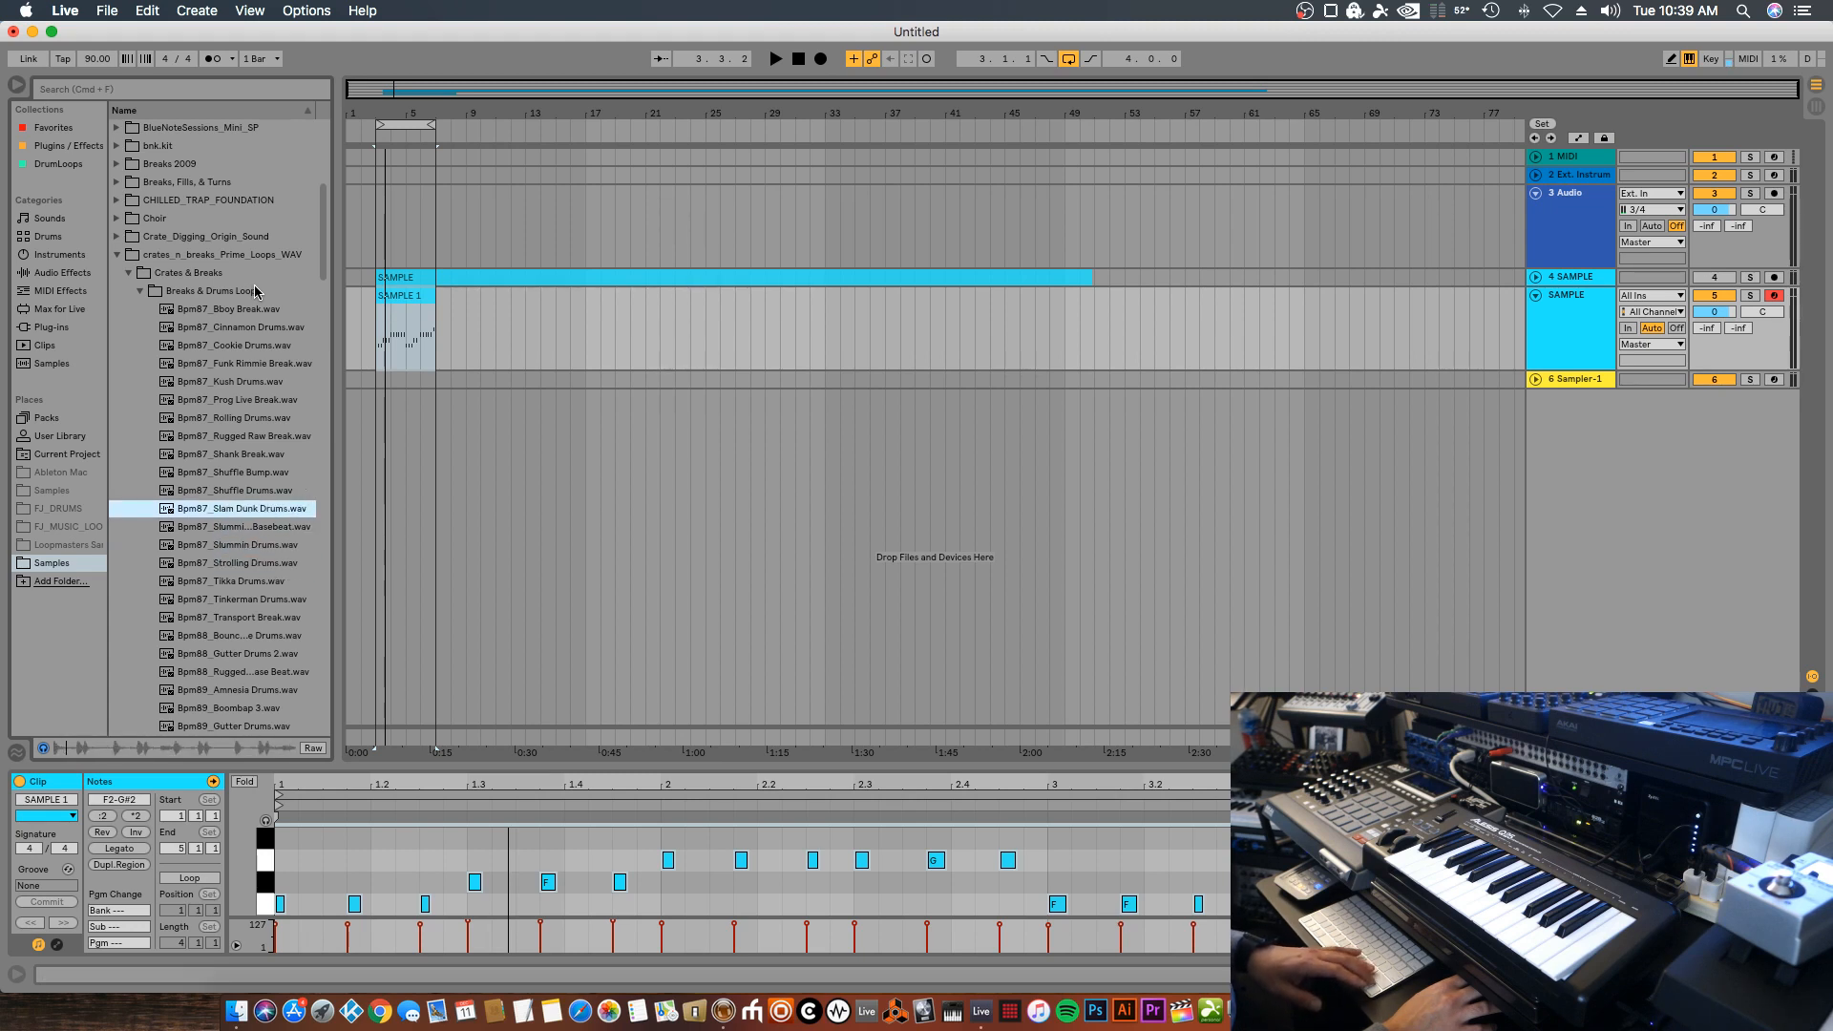
Add Bpm87_Shuffle Drums.wav and Bpm87_Shank Break.wav at bar 3, each on its own new audio track
{"action": "left_click_drag", "start_coordinate": [266, 498], "coordinate": [381, 445]}
{"action": "left_click", "coordinate": [256, 455]}
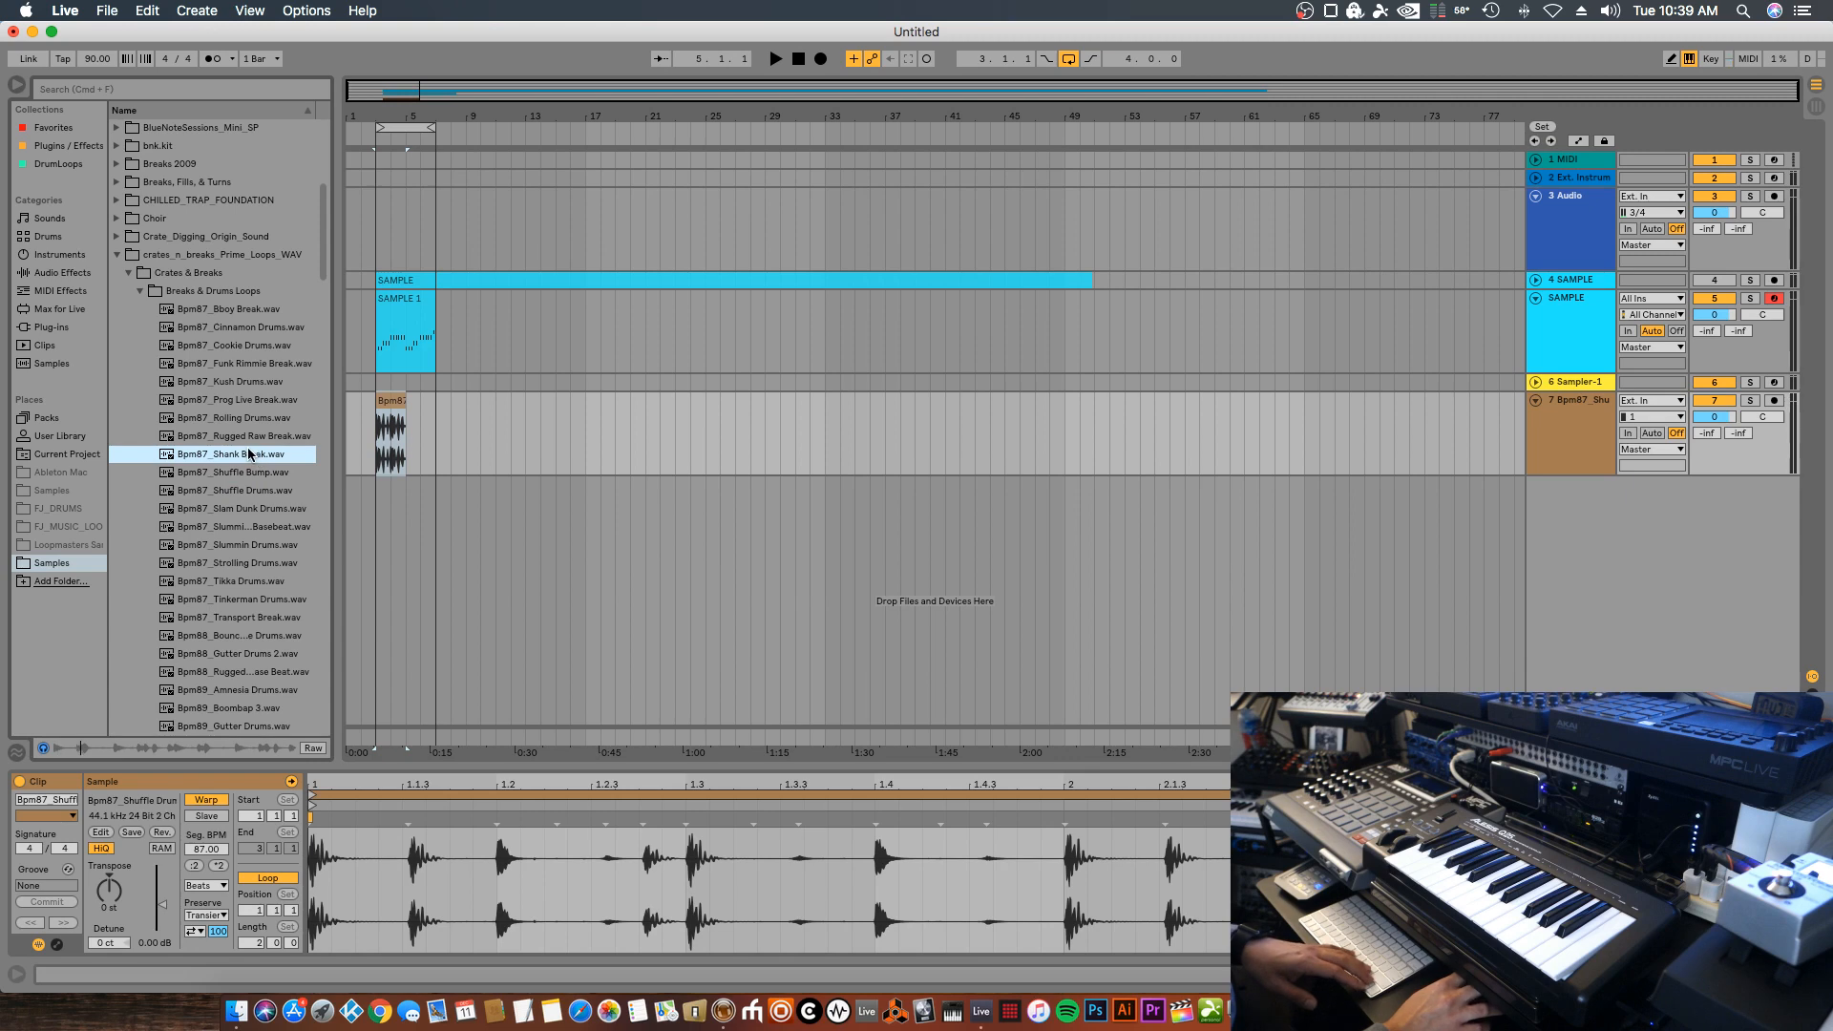
{"action": "left_click_drag", "start_coordinate": [241, 468], "coordinate": [381, 492]}
Slice the Shuffle Drums clip to a new MIDI track, one slice per transient, with the Built-in slicing preset
{"action": "left_click", "coordinate": [395, 411]}
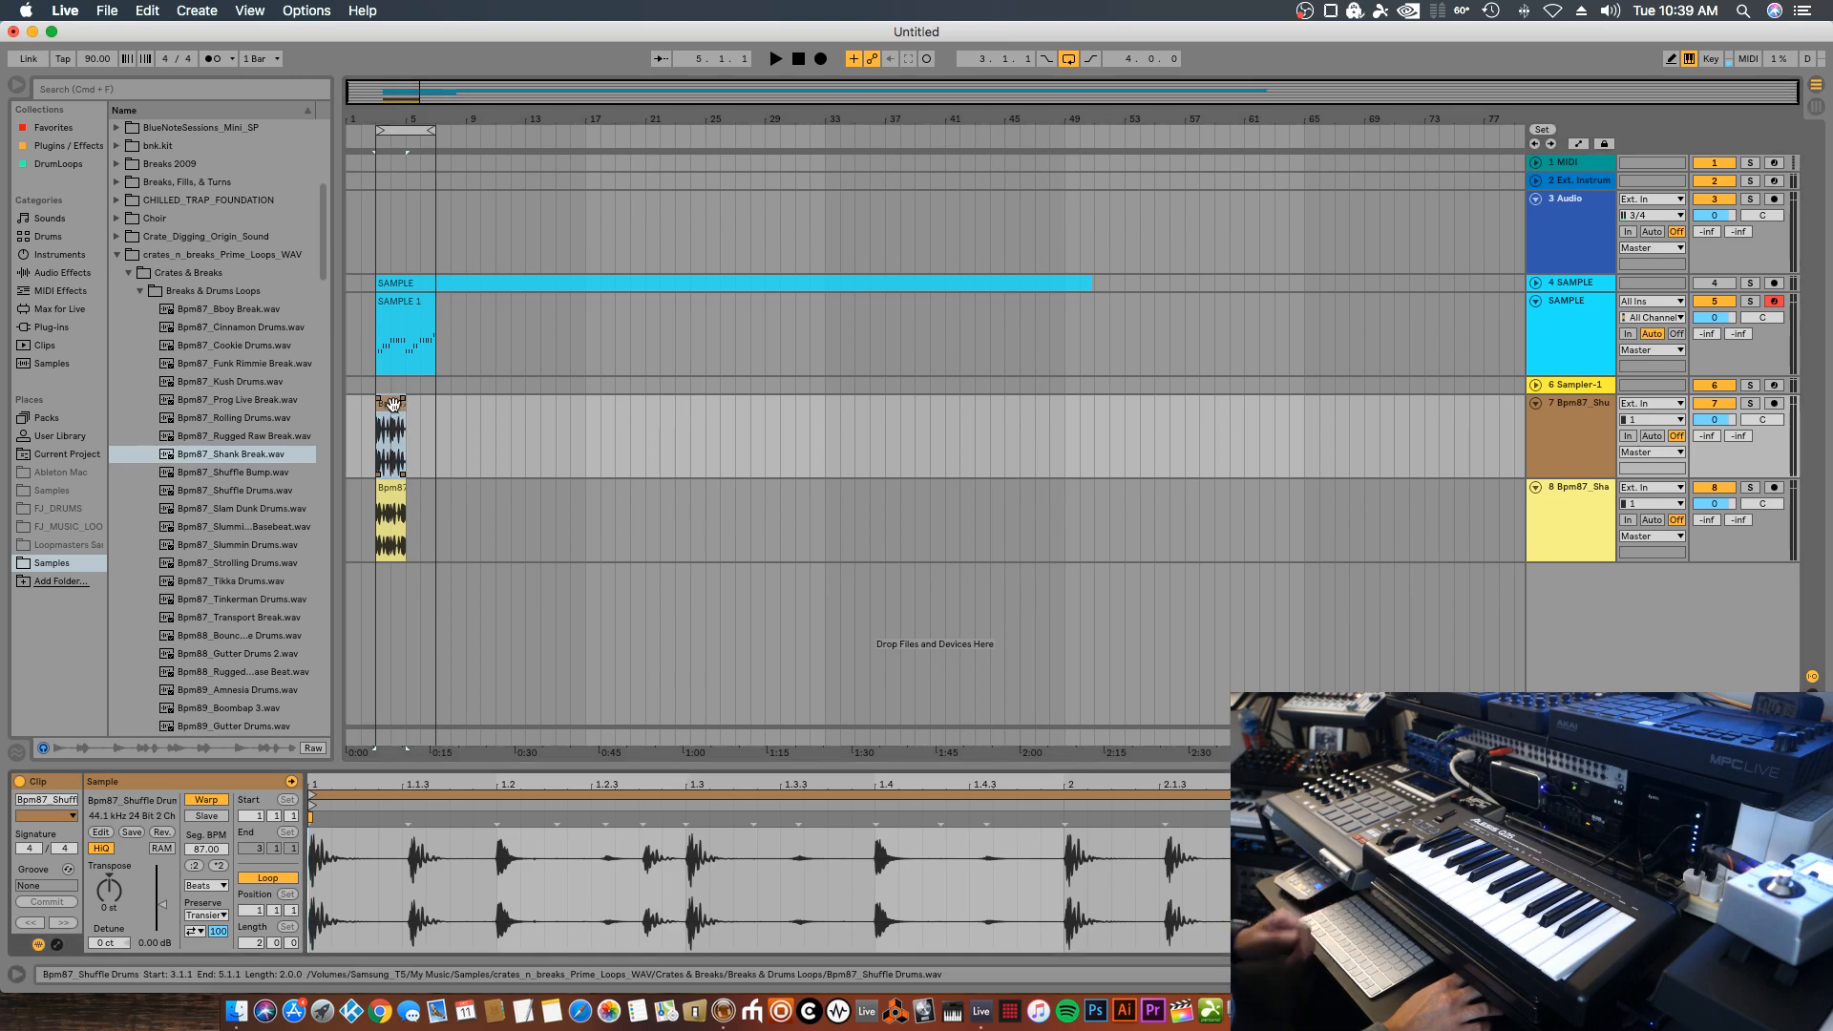
{"action": "right_click", "coordinate": [392, 404]}
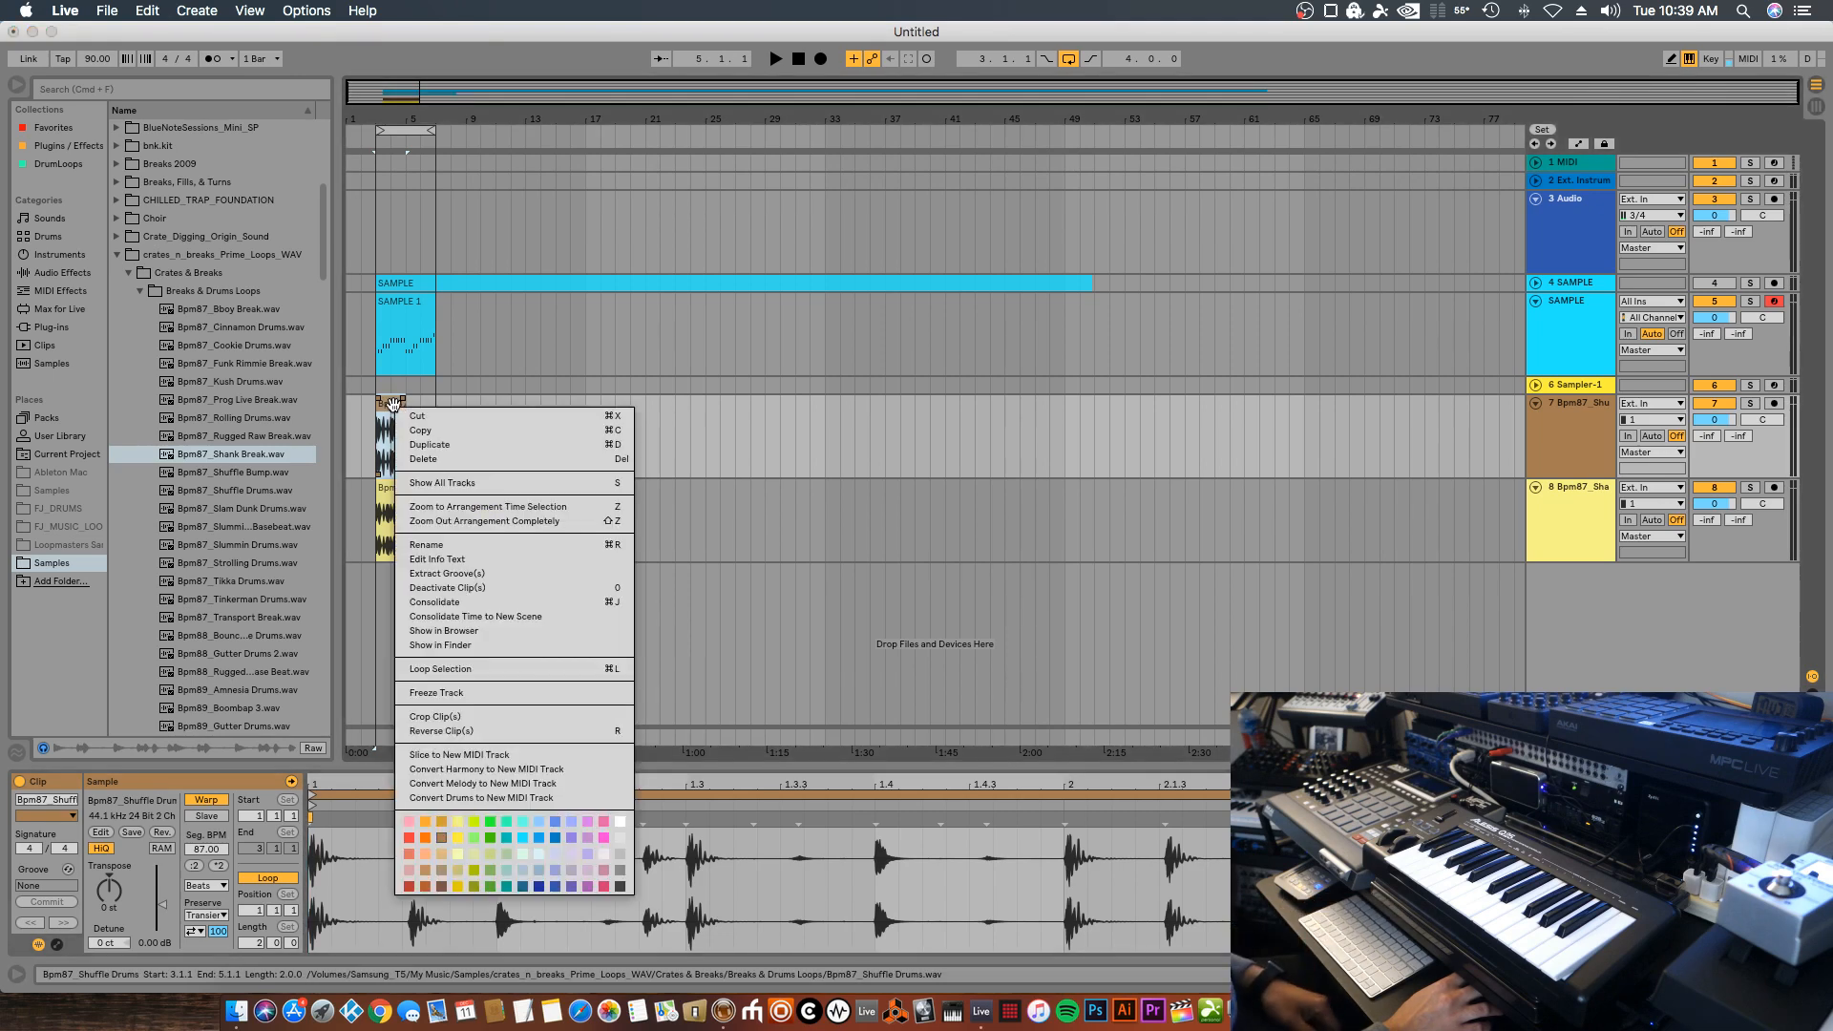
{"action": "left_click", "coordinate": [501, 754]}
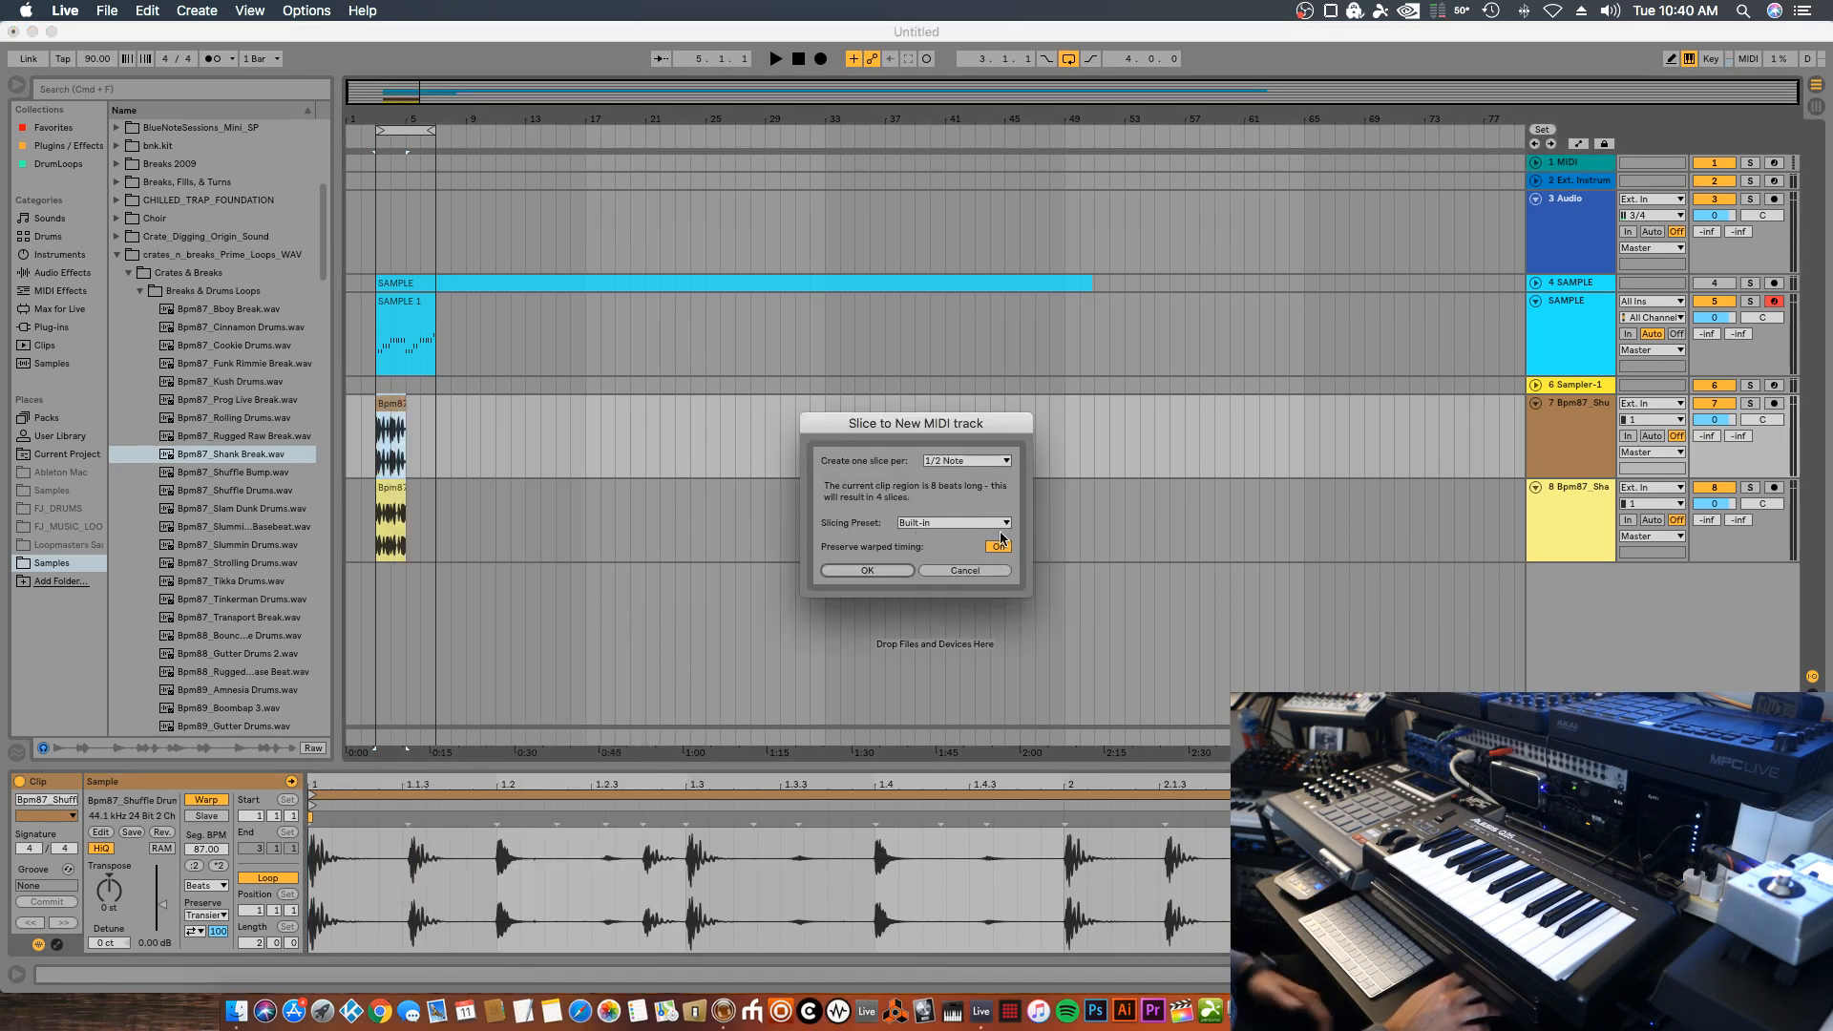
{"action": "left_click", "coordinate": [967, 524]}
{"action": "left_click", "coordinate": [950, 537]}
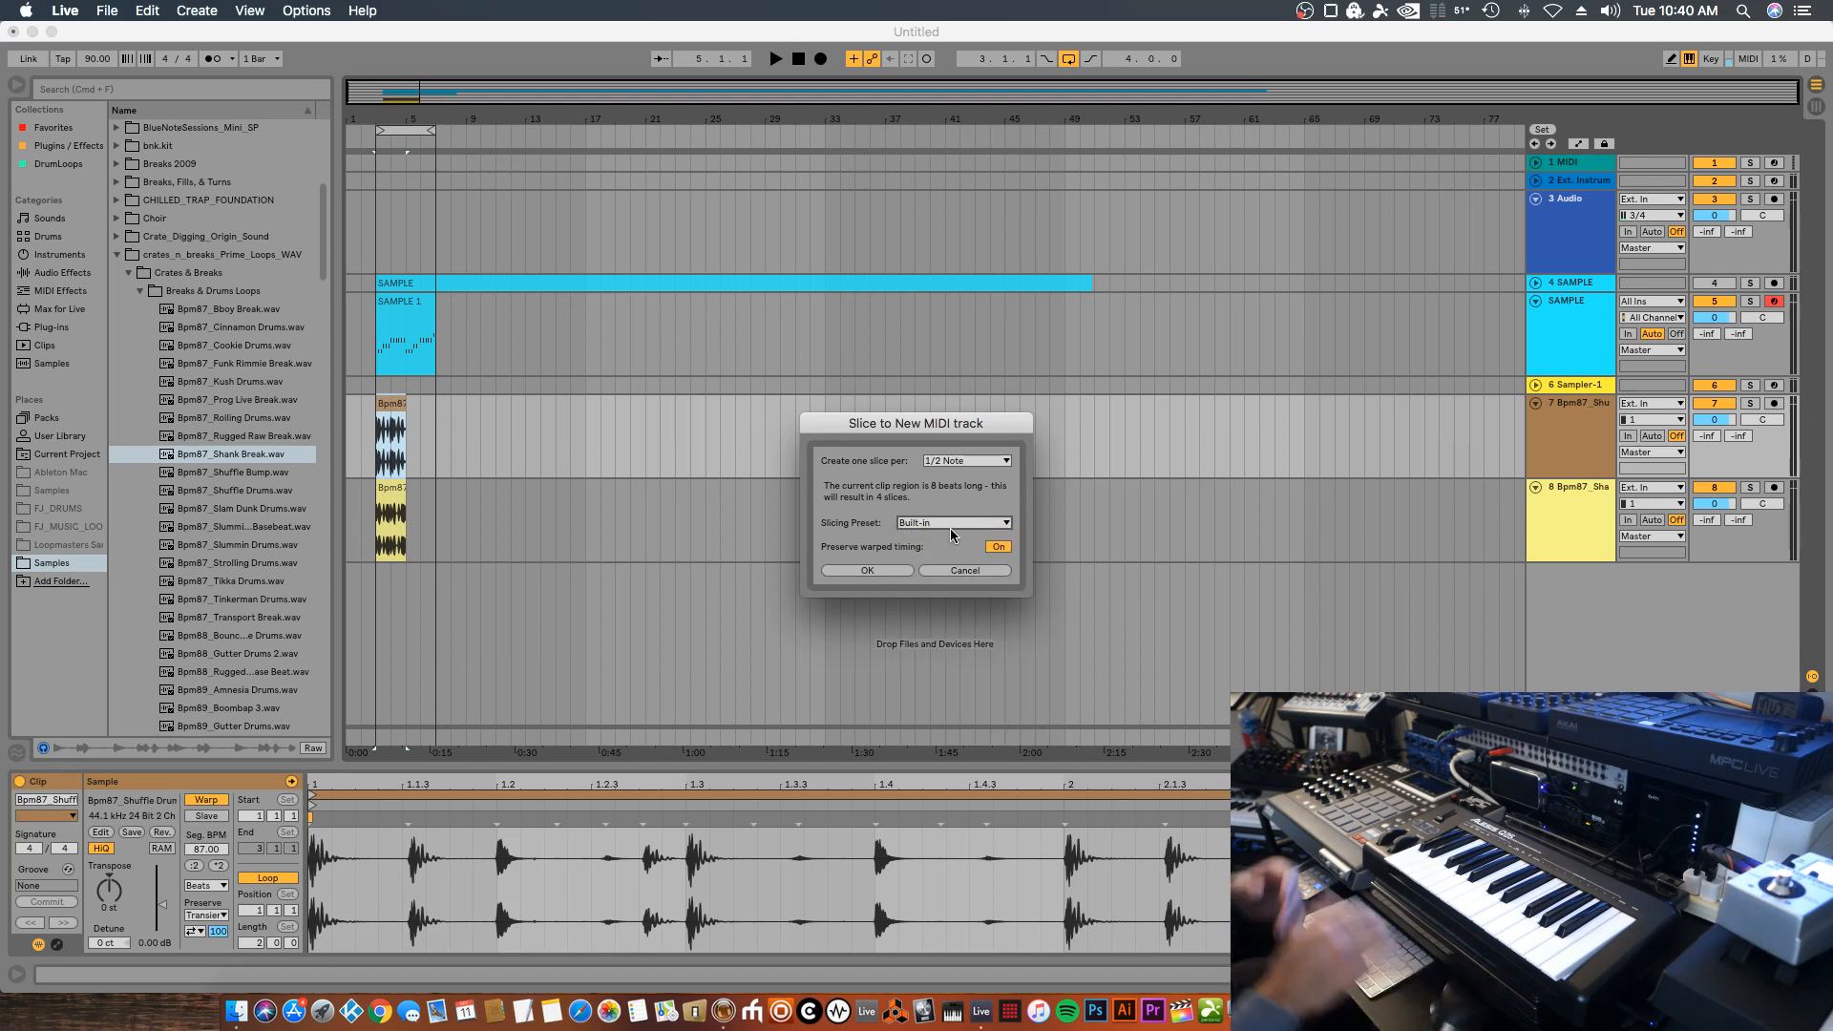
{"action": "left_click", "coordinate": [943, 461]}
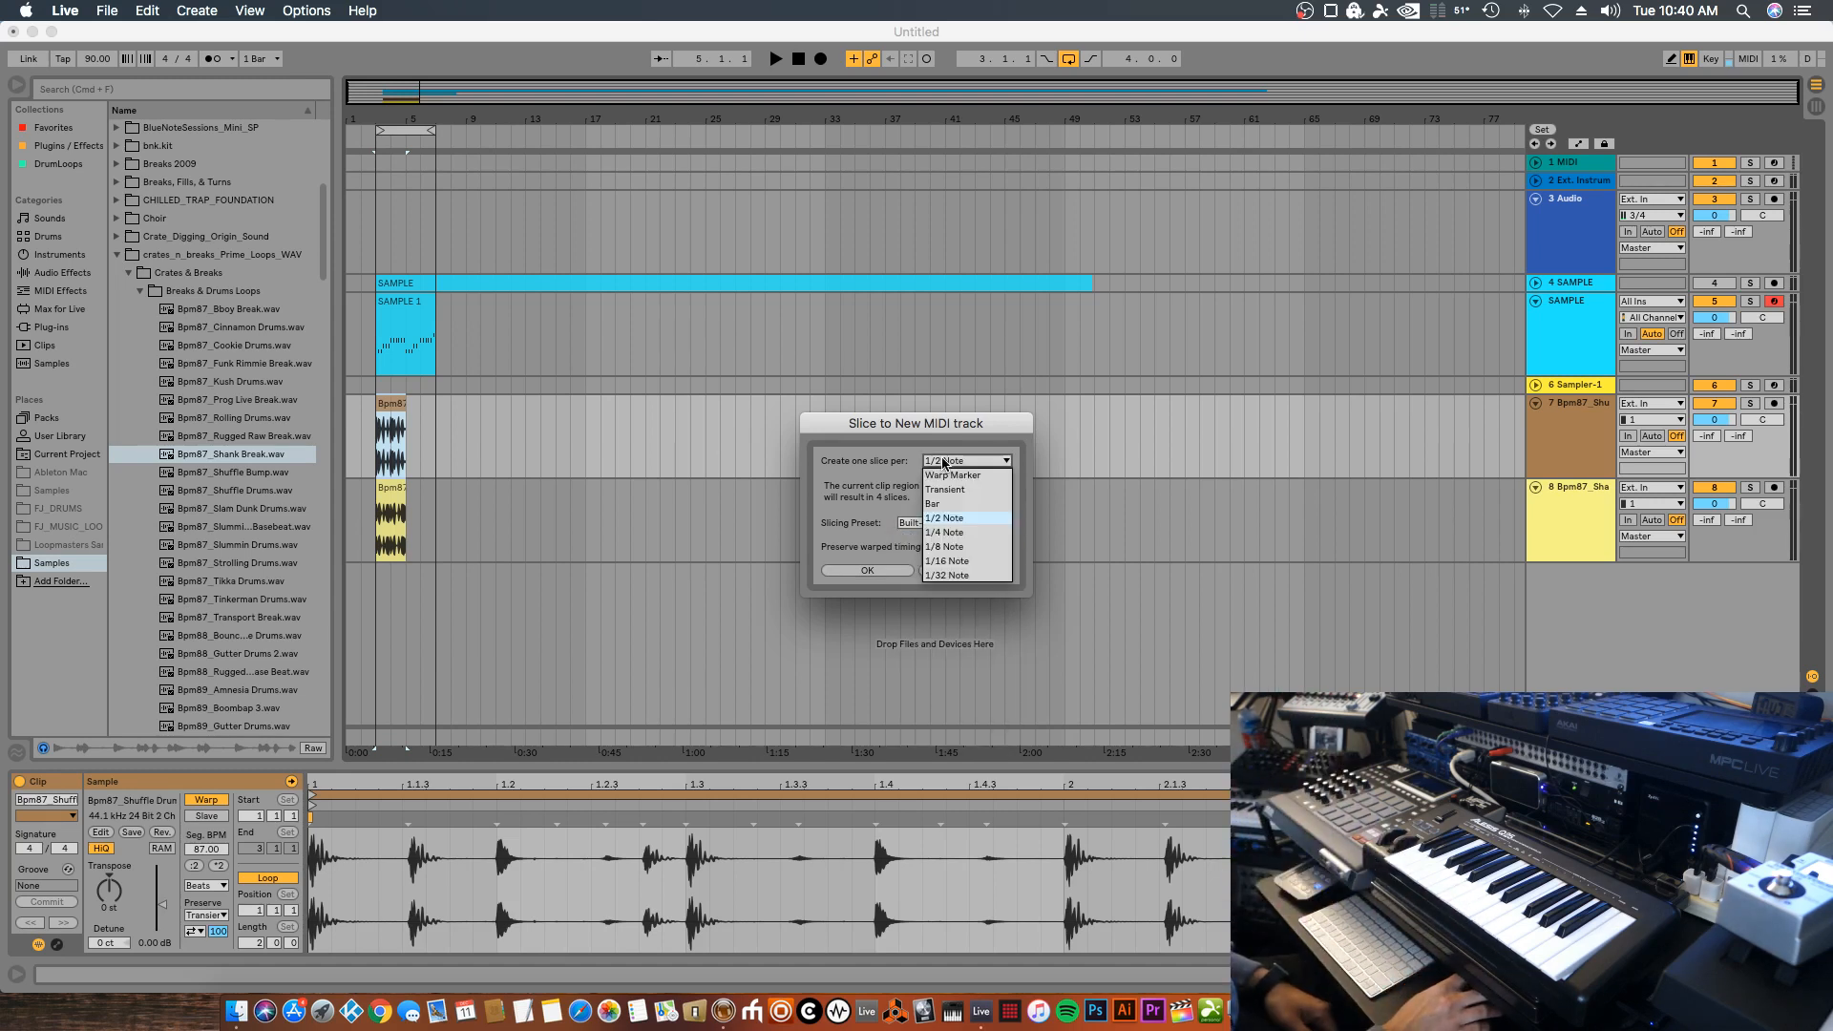
{"action": "left_click", "coordinate": [948, 492]}
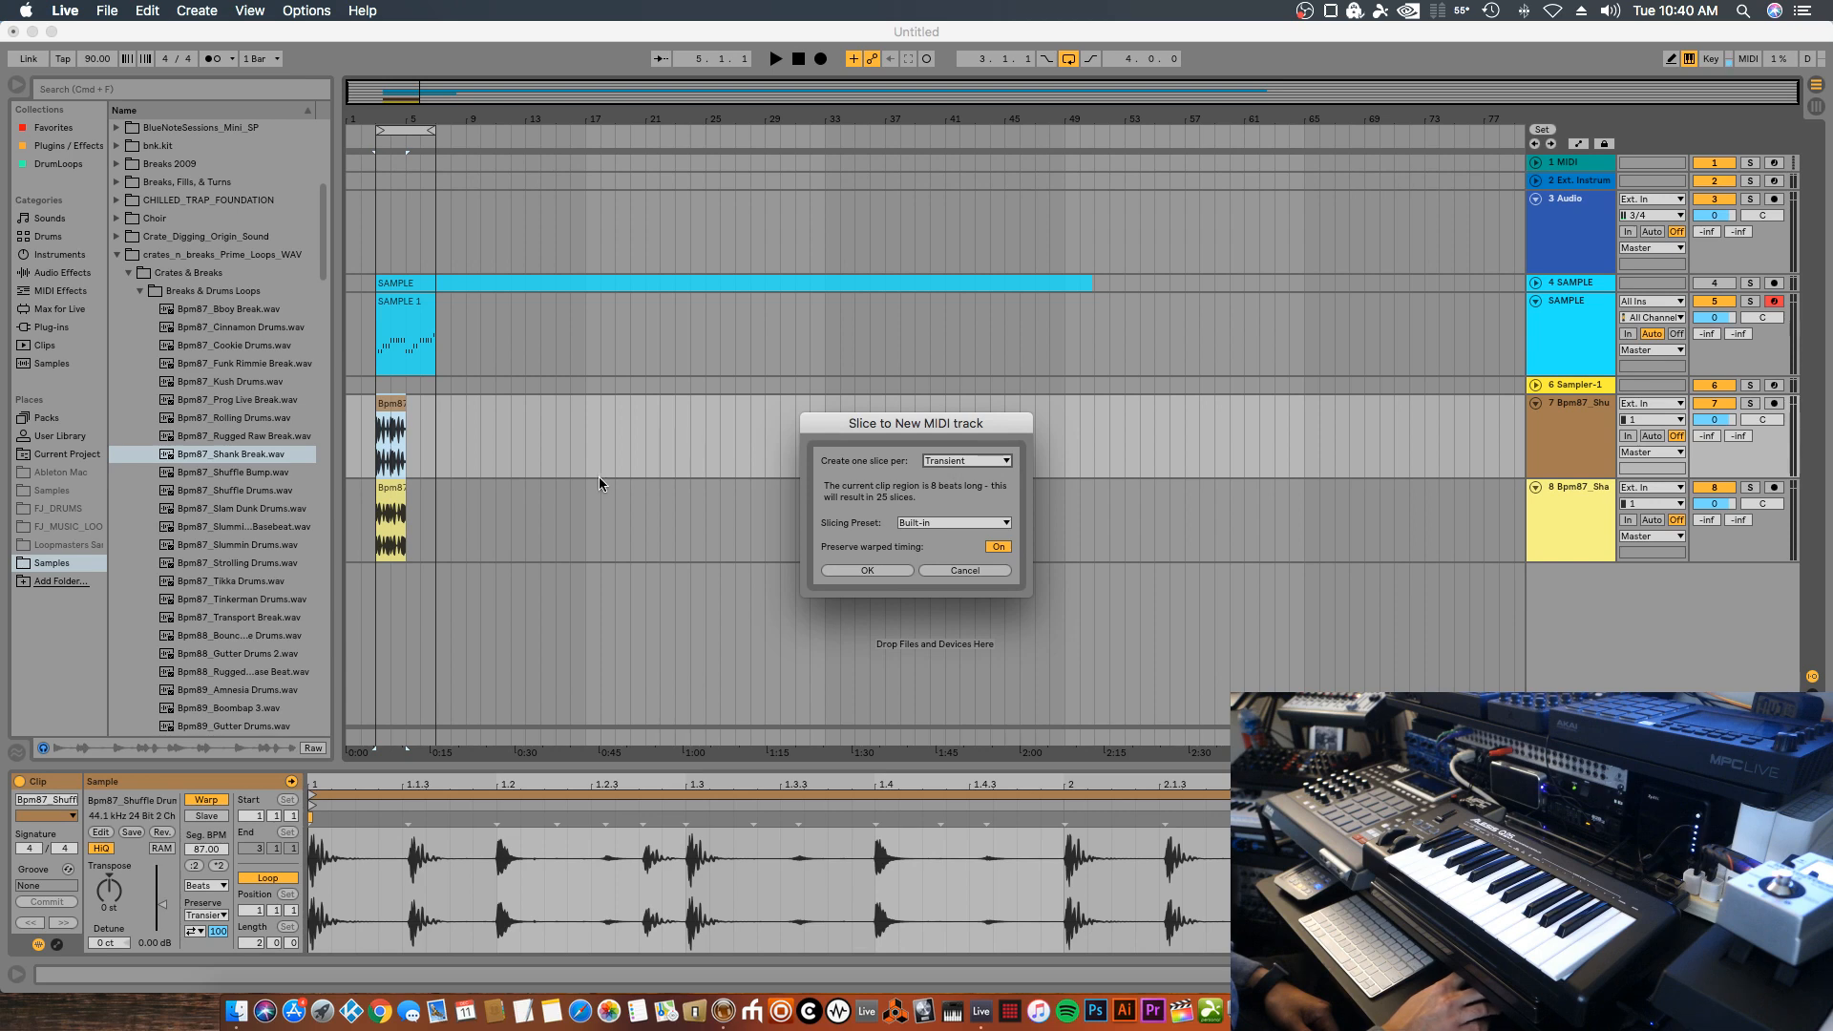
{"action": "left_click", "coordinate": [879, 575]}
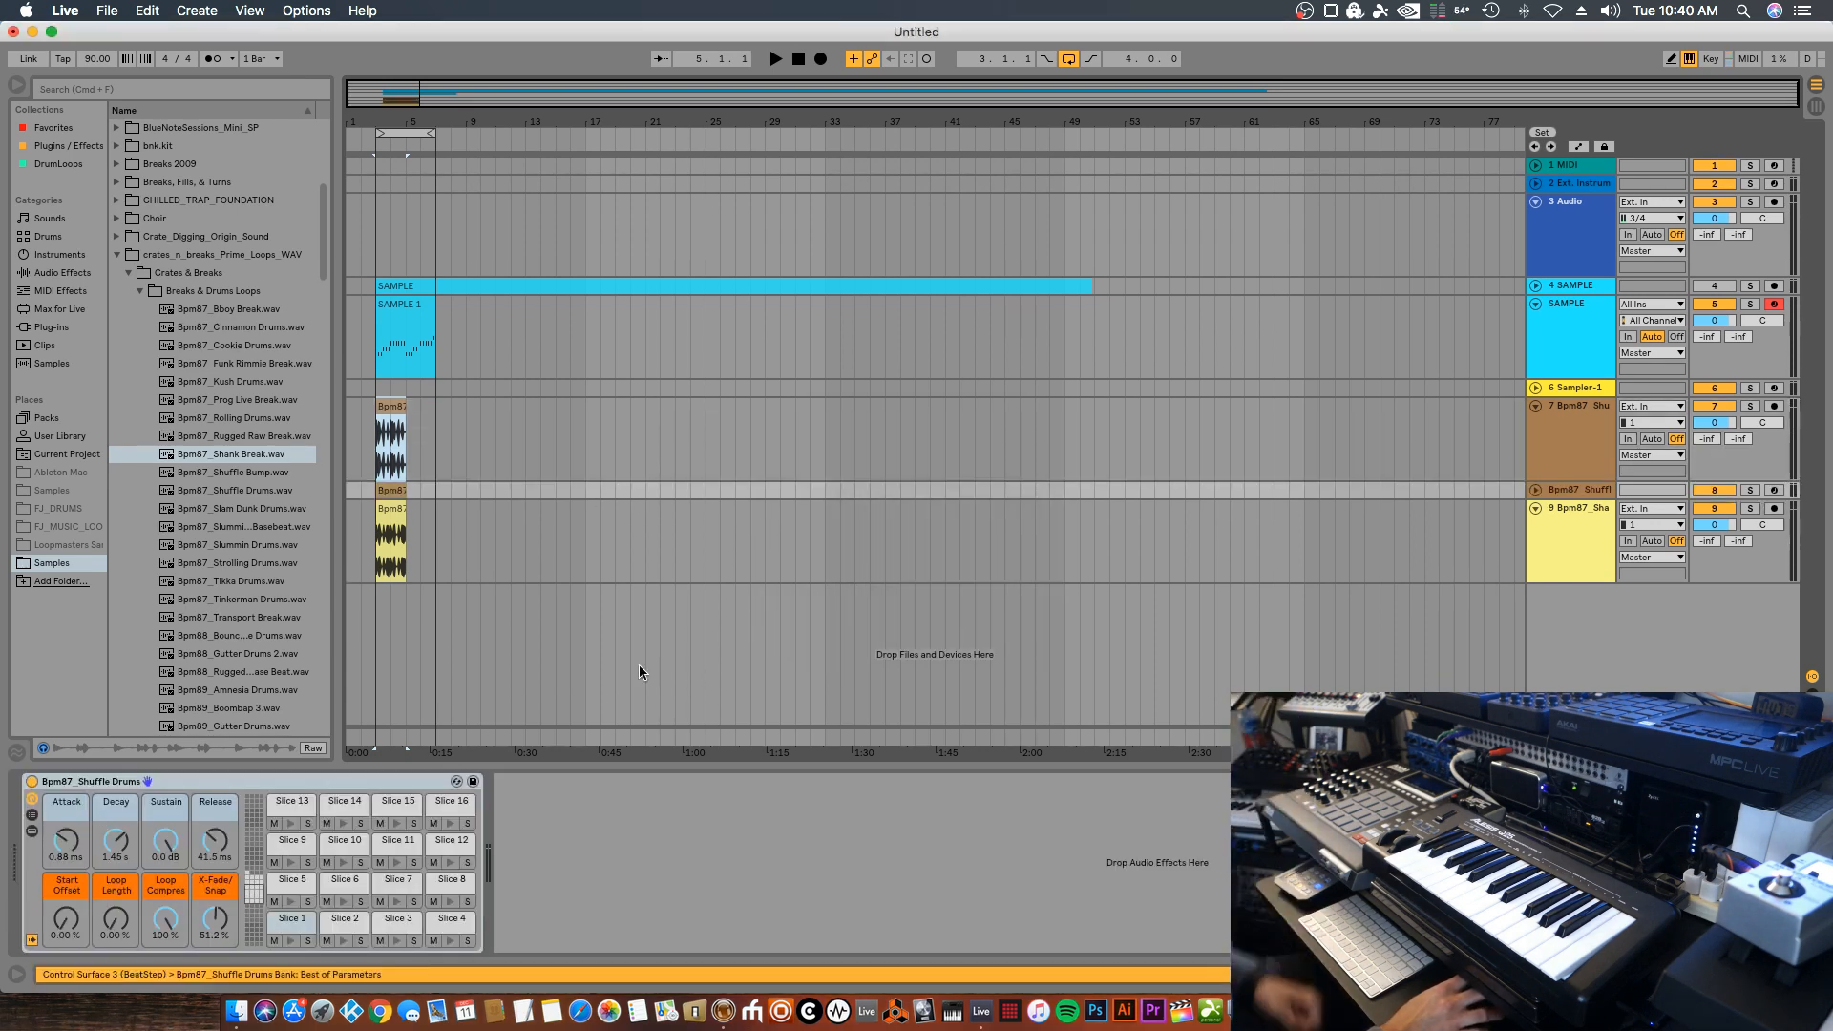
Switch record arming from the SAMPLE MIDI track to the sliced Shuffle Drums track and set its rack's Release to 9.73 s
{"action": "left_click", "coordinate": [1773, 491]}
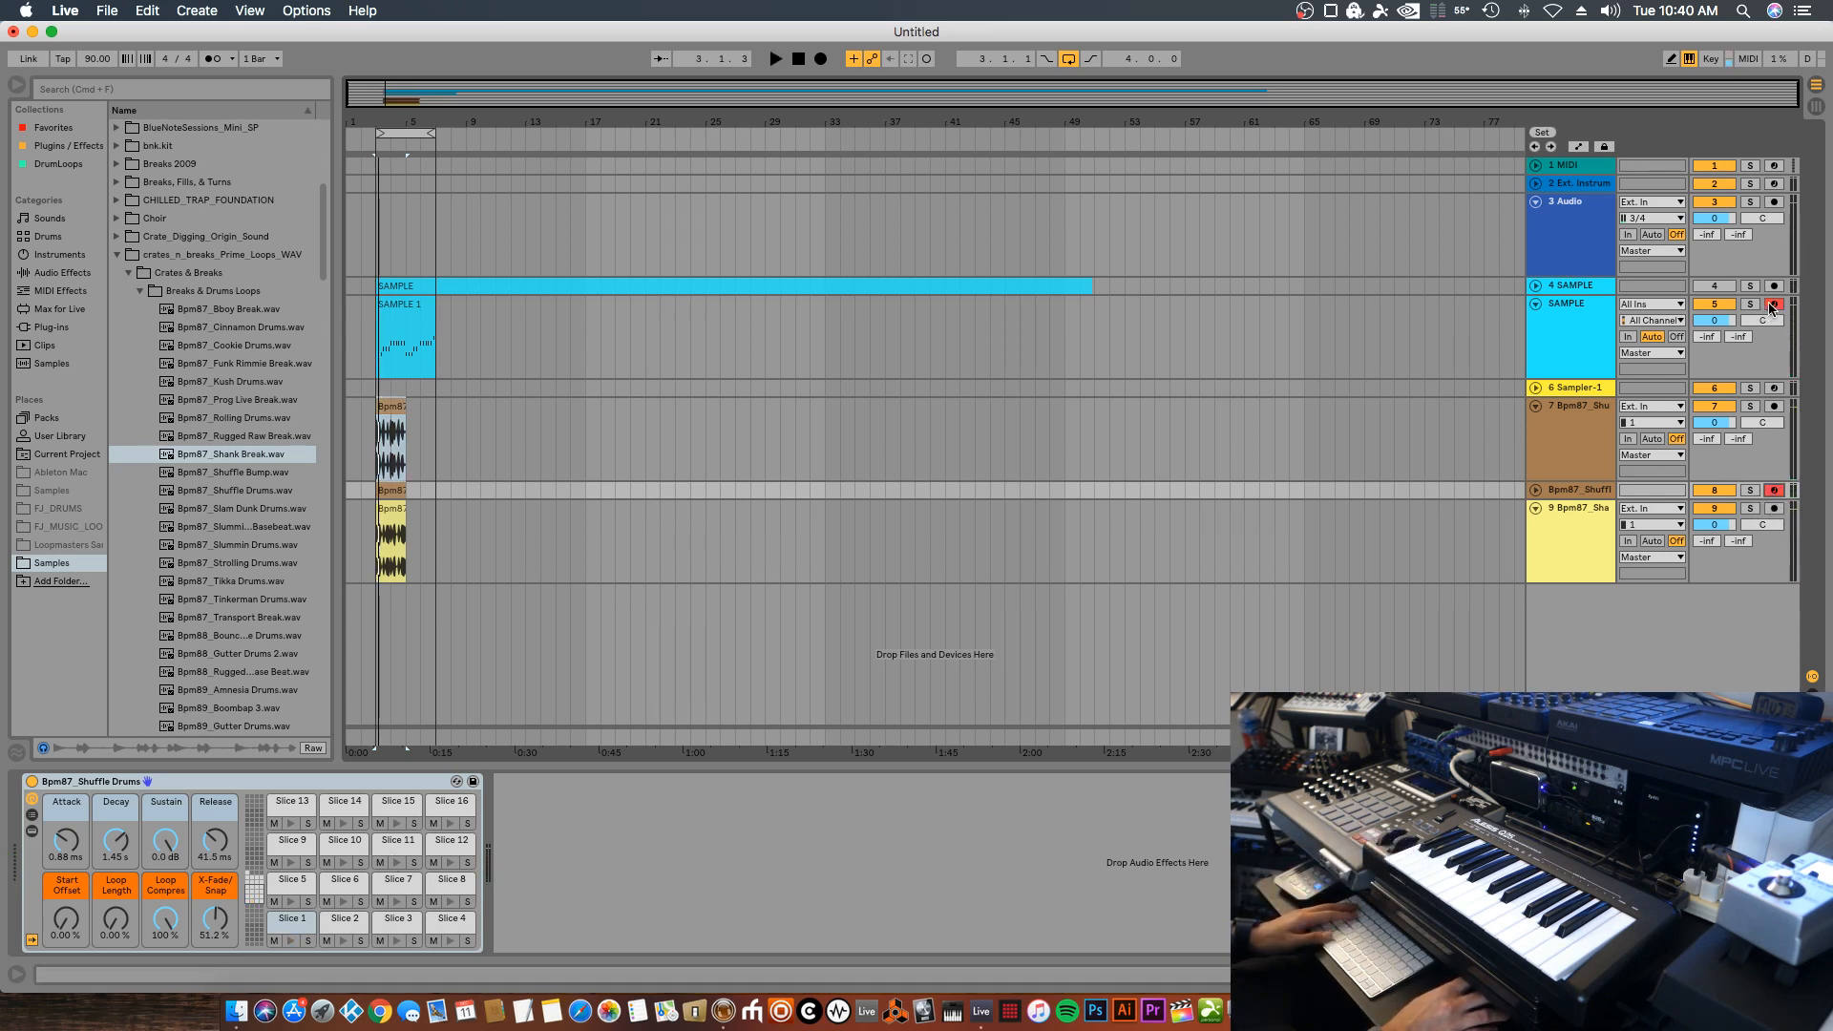
{"action": "left_click", "coordinate": [1772, 306]}
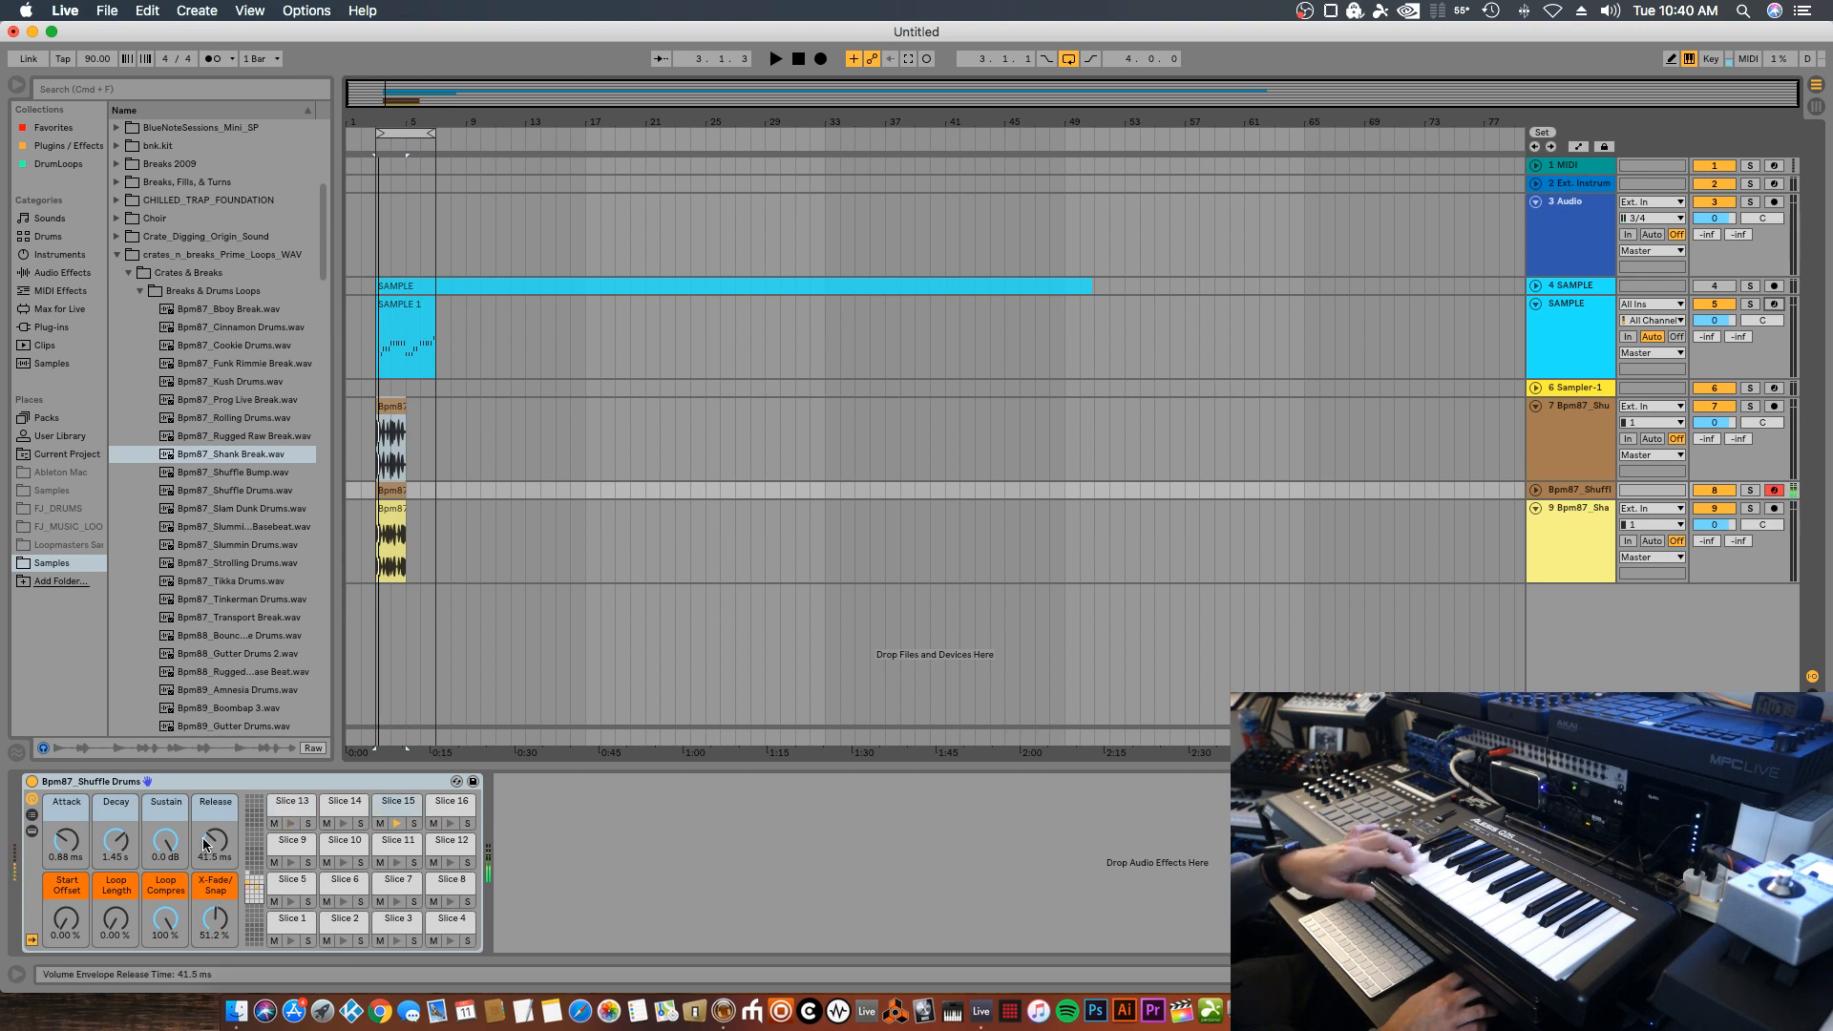
{"action": "left_click_drag", "start_coordinate": [215, 842], "coordinate": [215, 821]}
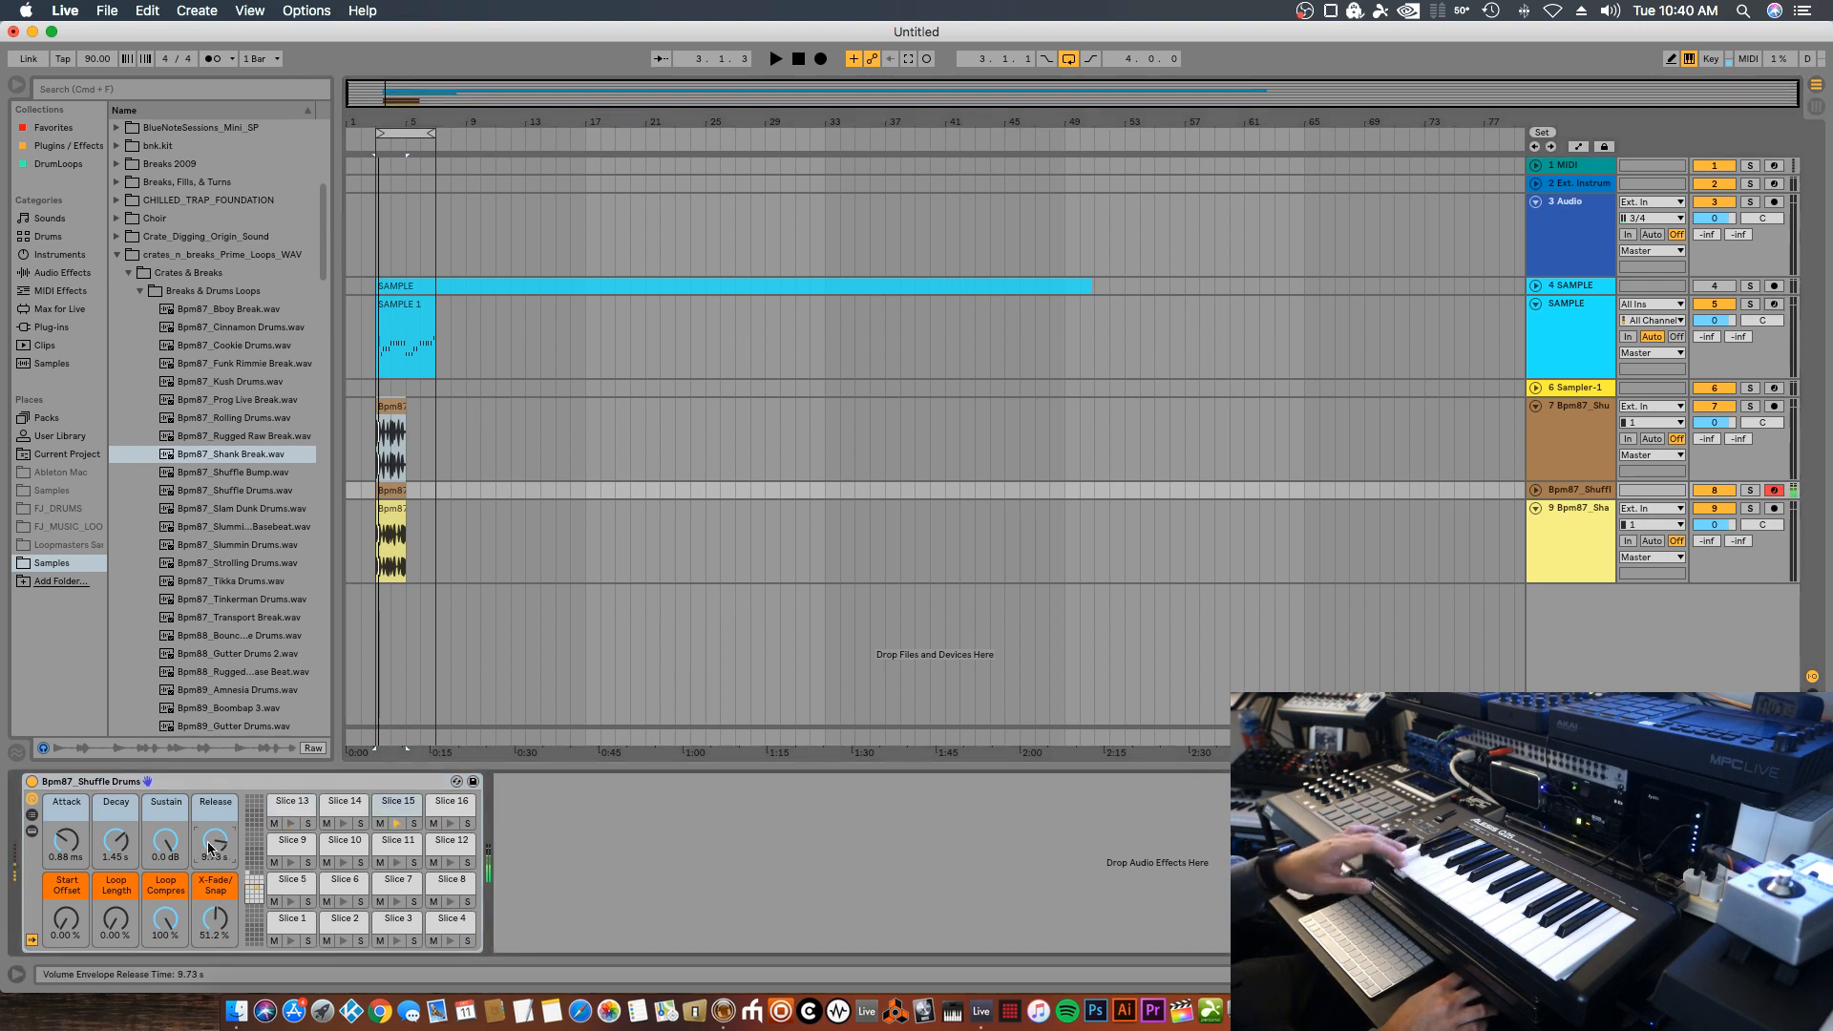
Lower the SAMPLE MIDI track's volume to -4.0 dB
{"action": "left_click", "coordinate": [1701, 324]}
{"action": "key", "text": "Down"}
{"action": "key", "text": "Down"}
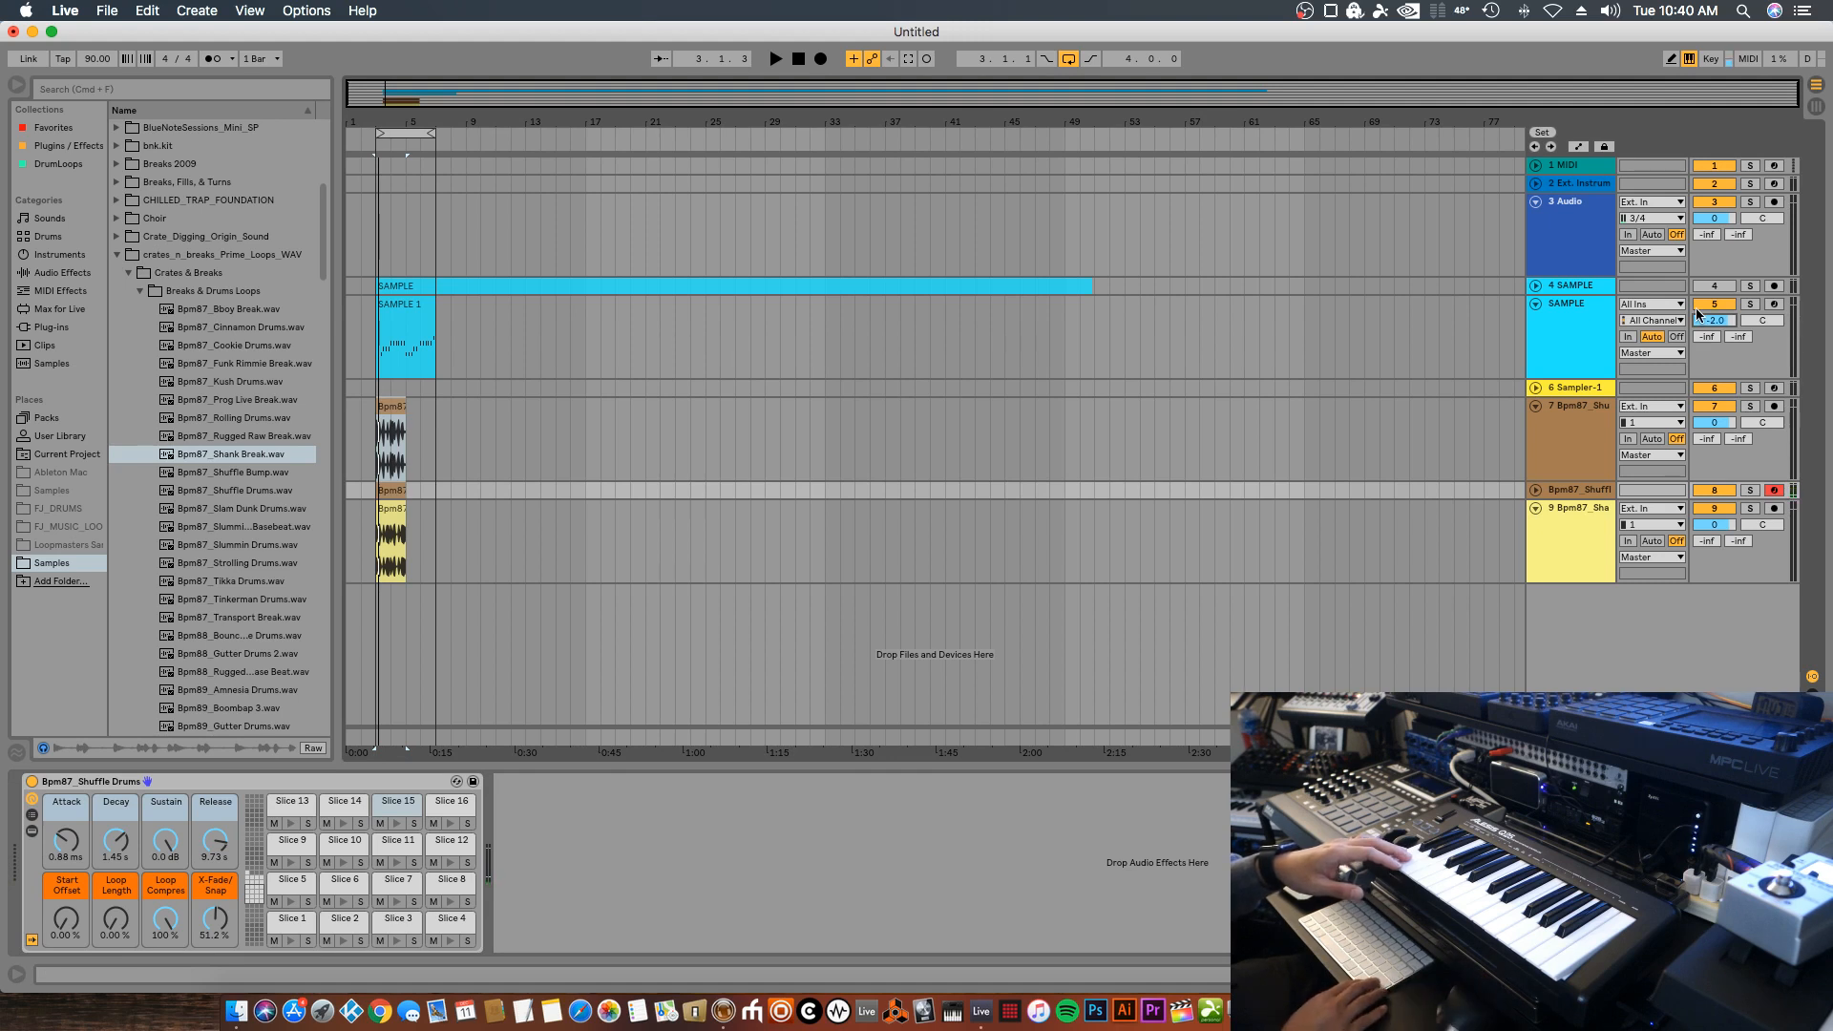
Play the arrangement briefly, delete the MIDI clip on the sliced Shuffle Drums track, and restart playback from bar 3
{"action": "key", "text": "space"}
{"action": "key", "text": "space"}
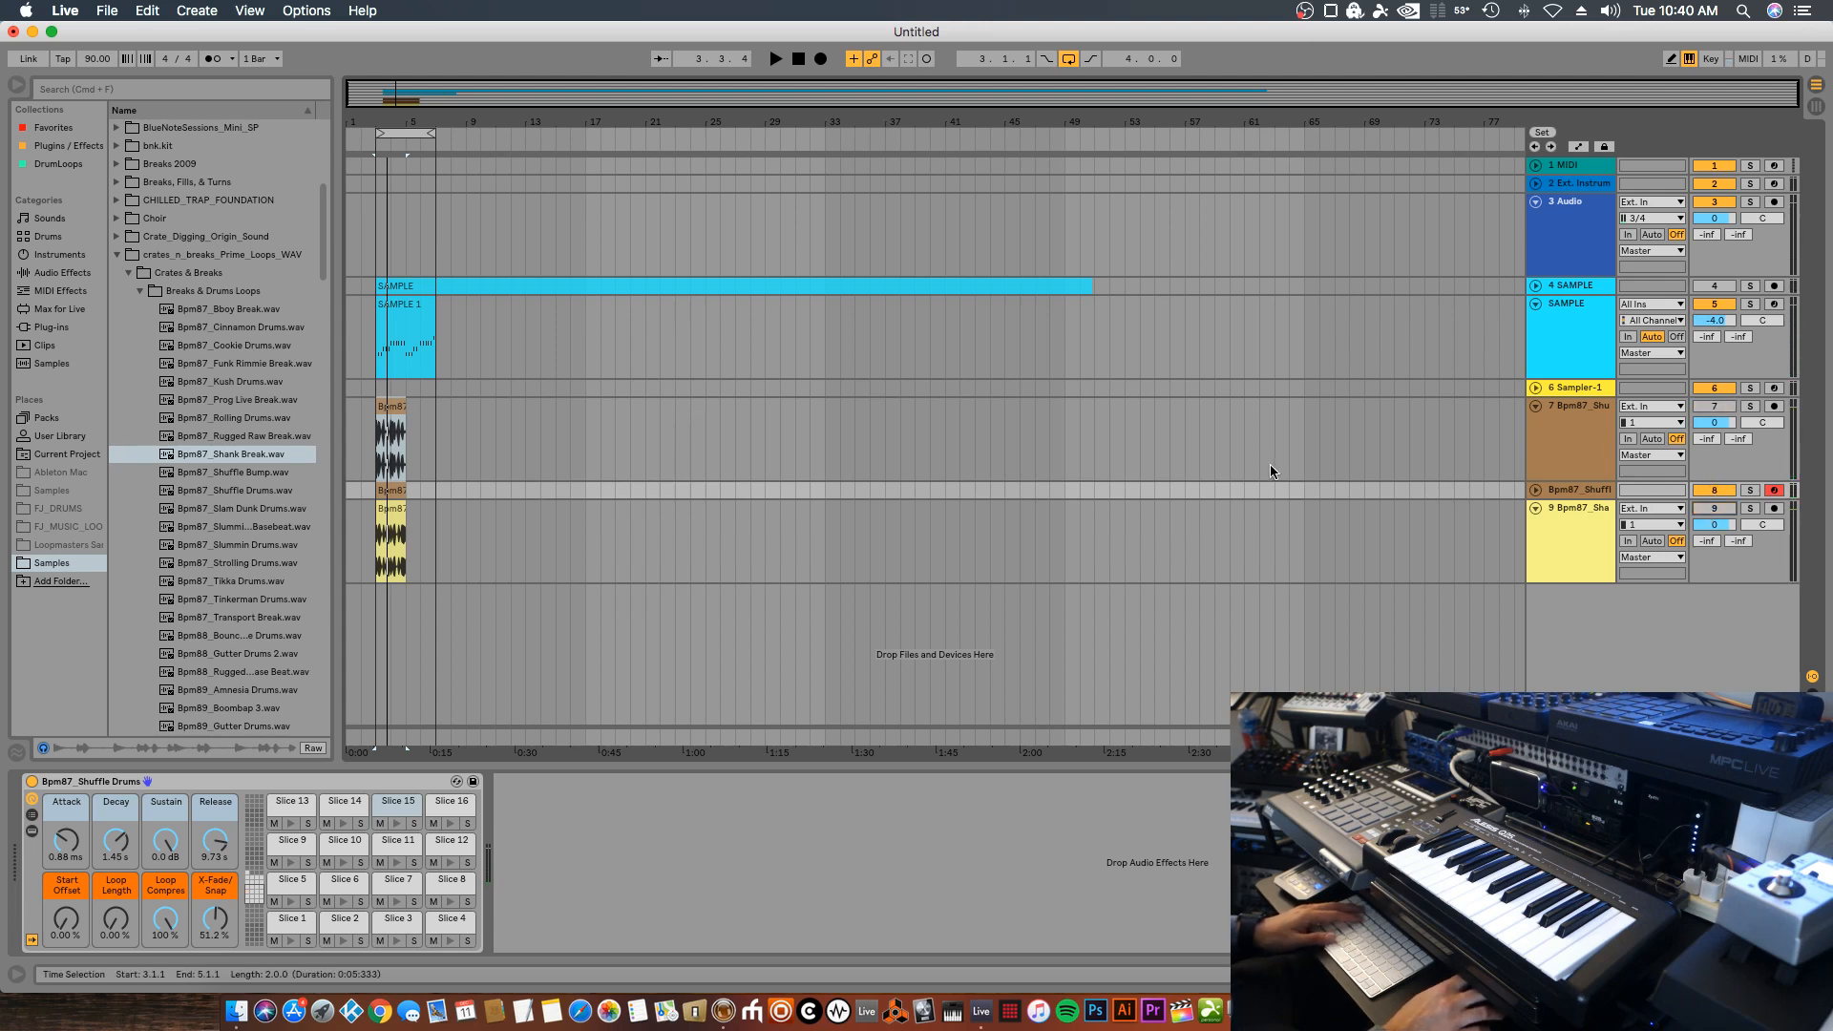
{"action": "left_click", "coordinate": [374, 491]}
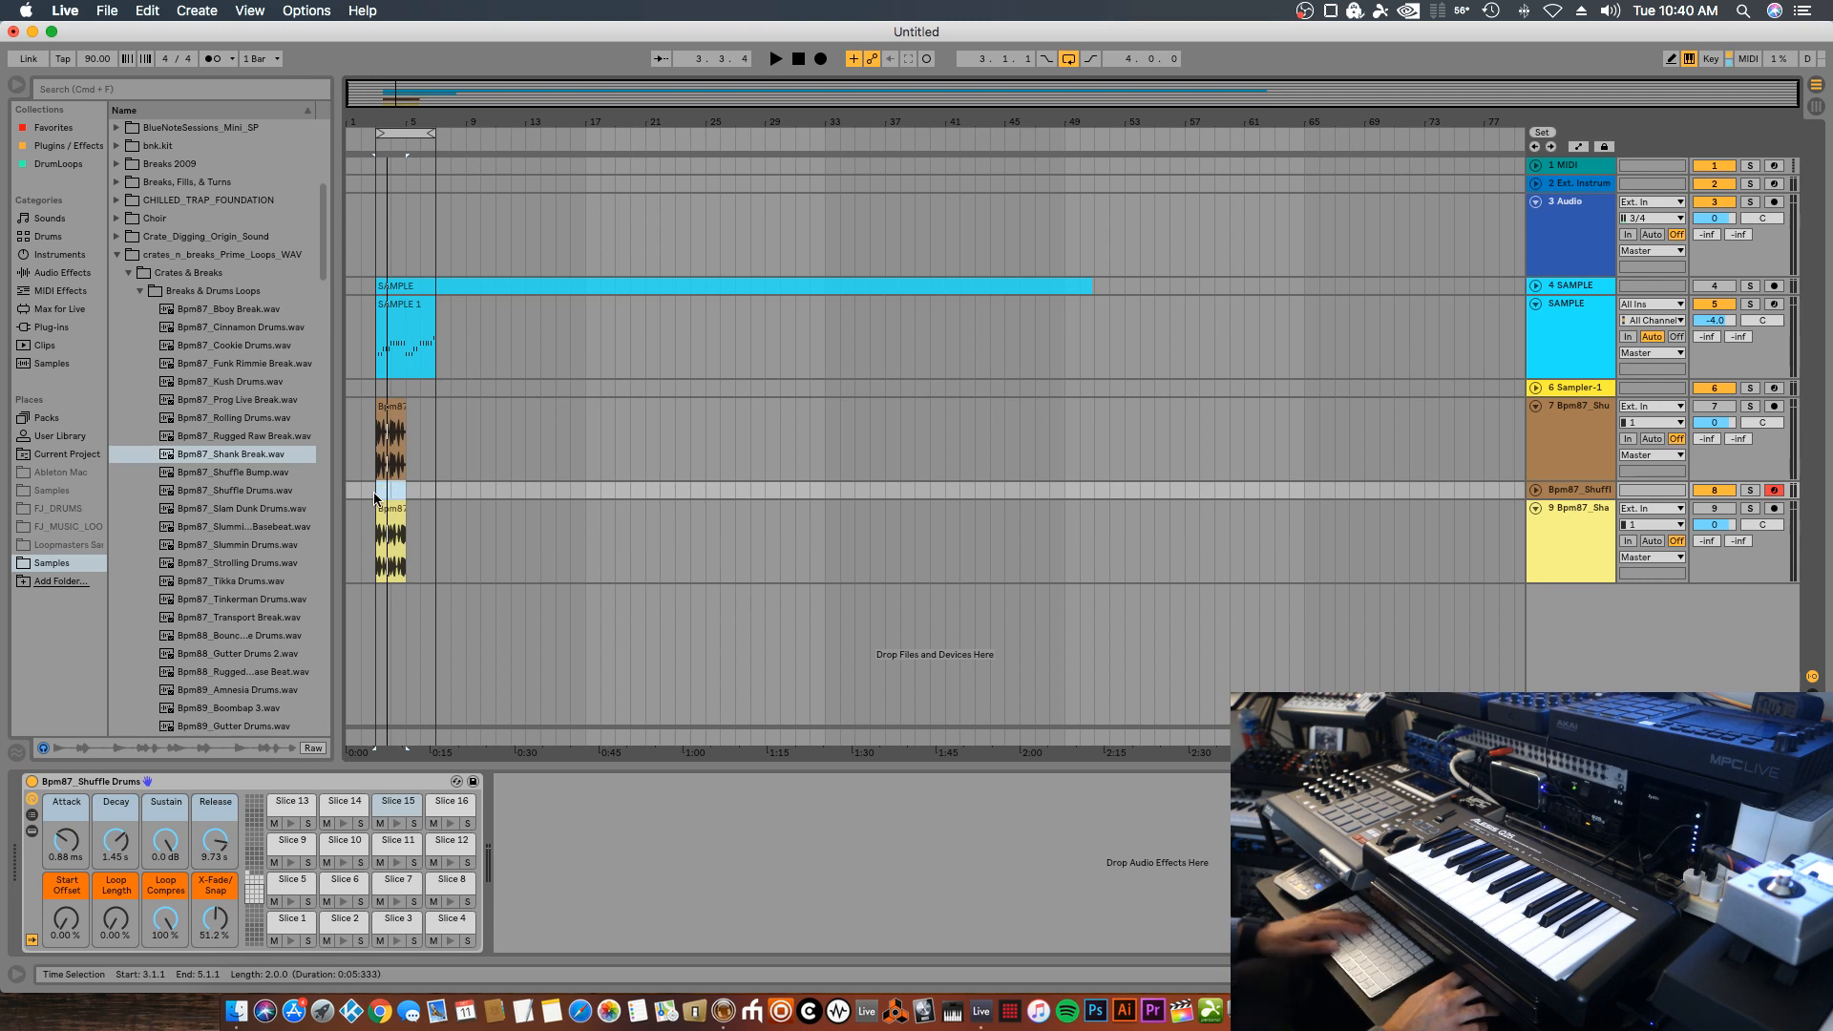
{"action": "key", "text": "space"}
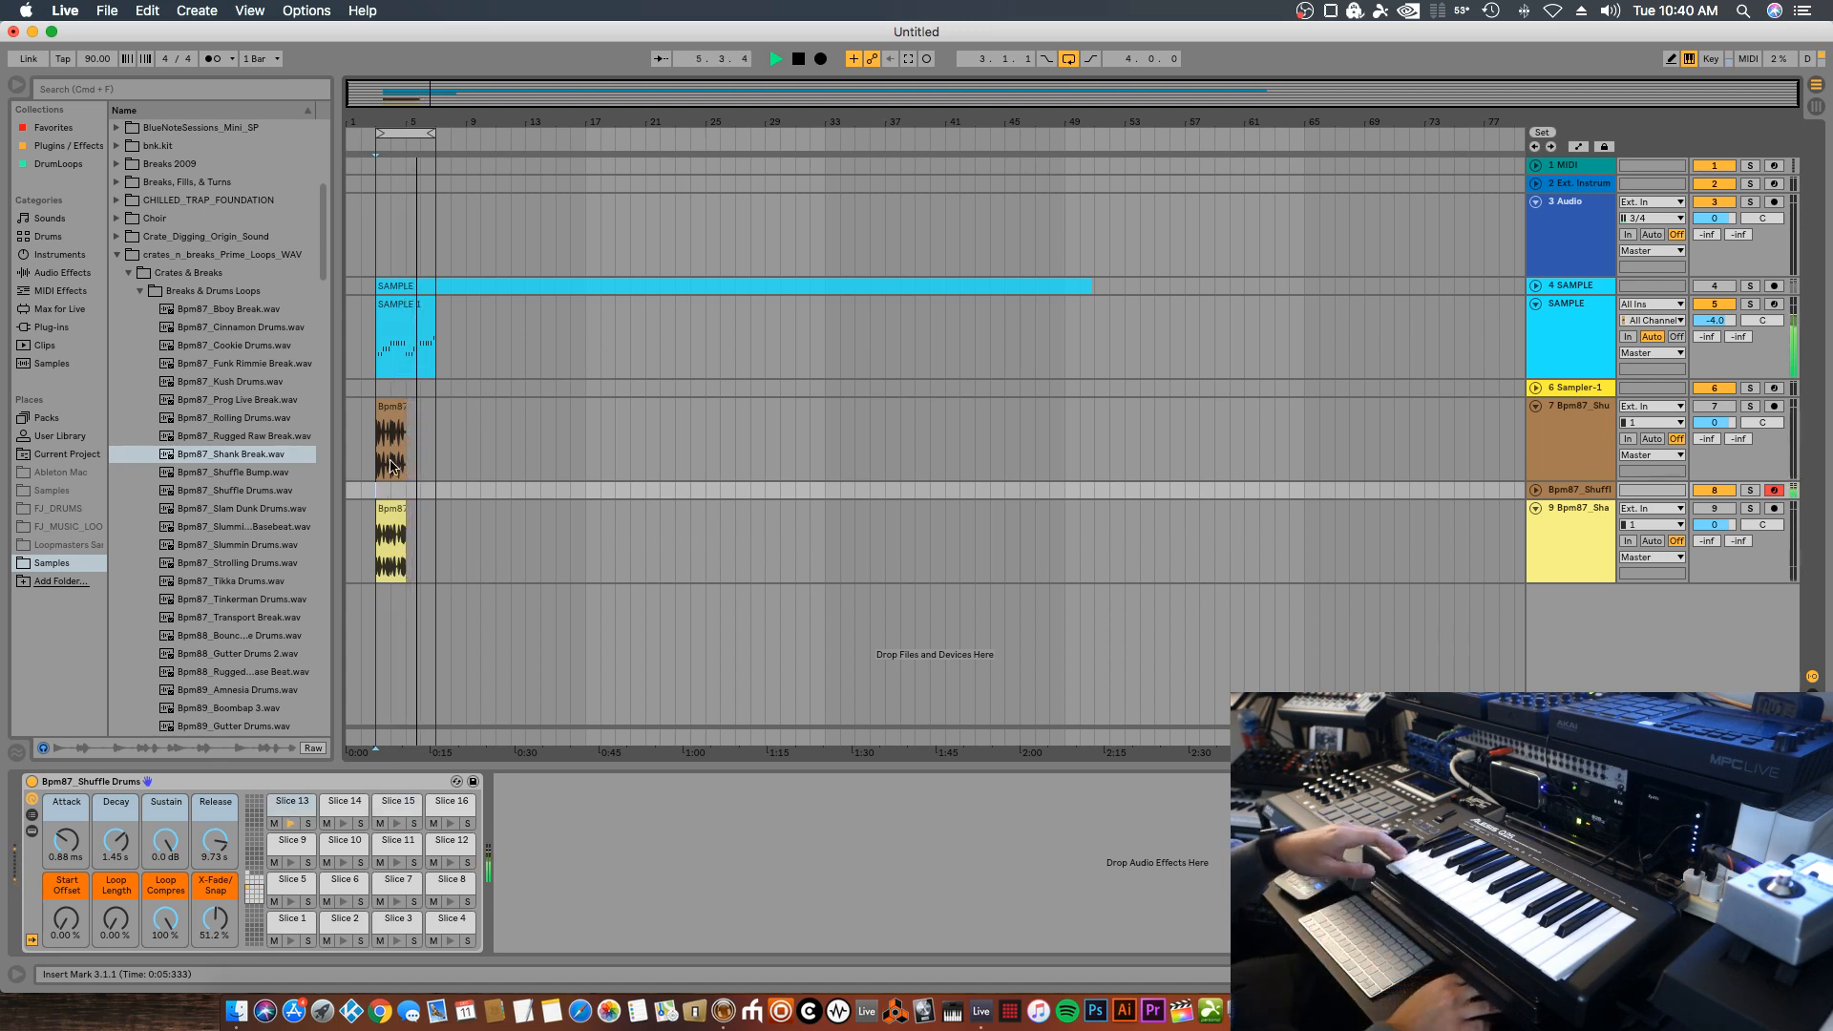
Set the Shuffle Drums rack's Attack to 0.16 ms and its Release to 60.0 s
{"action": "left_click_drag", "start_coordinate": [64, 846], "coordinate": [64, 882]}
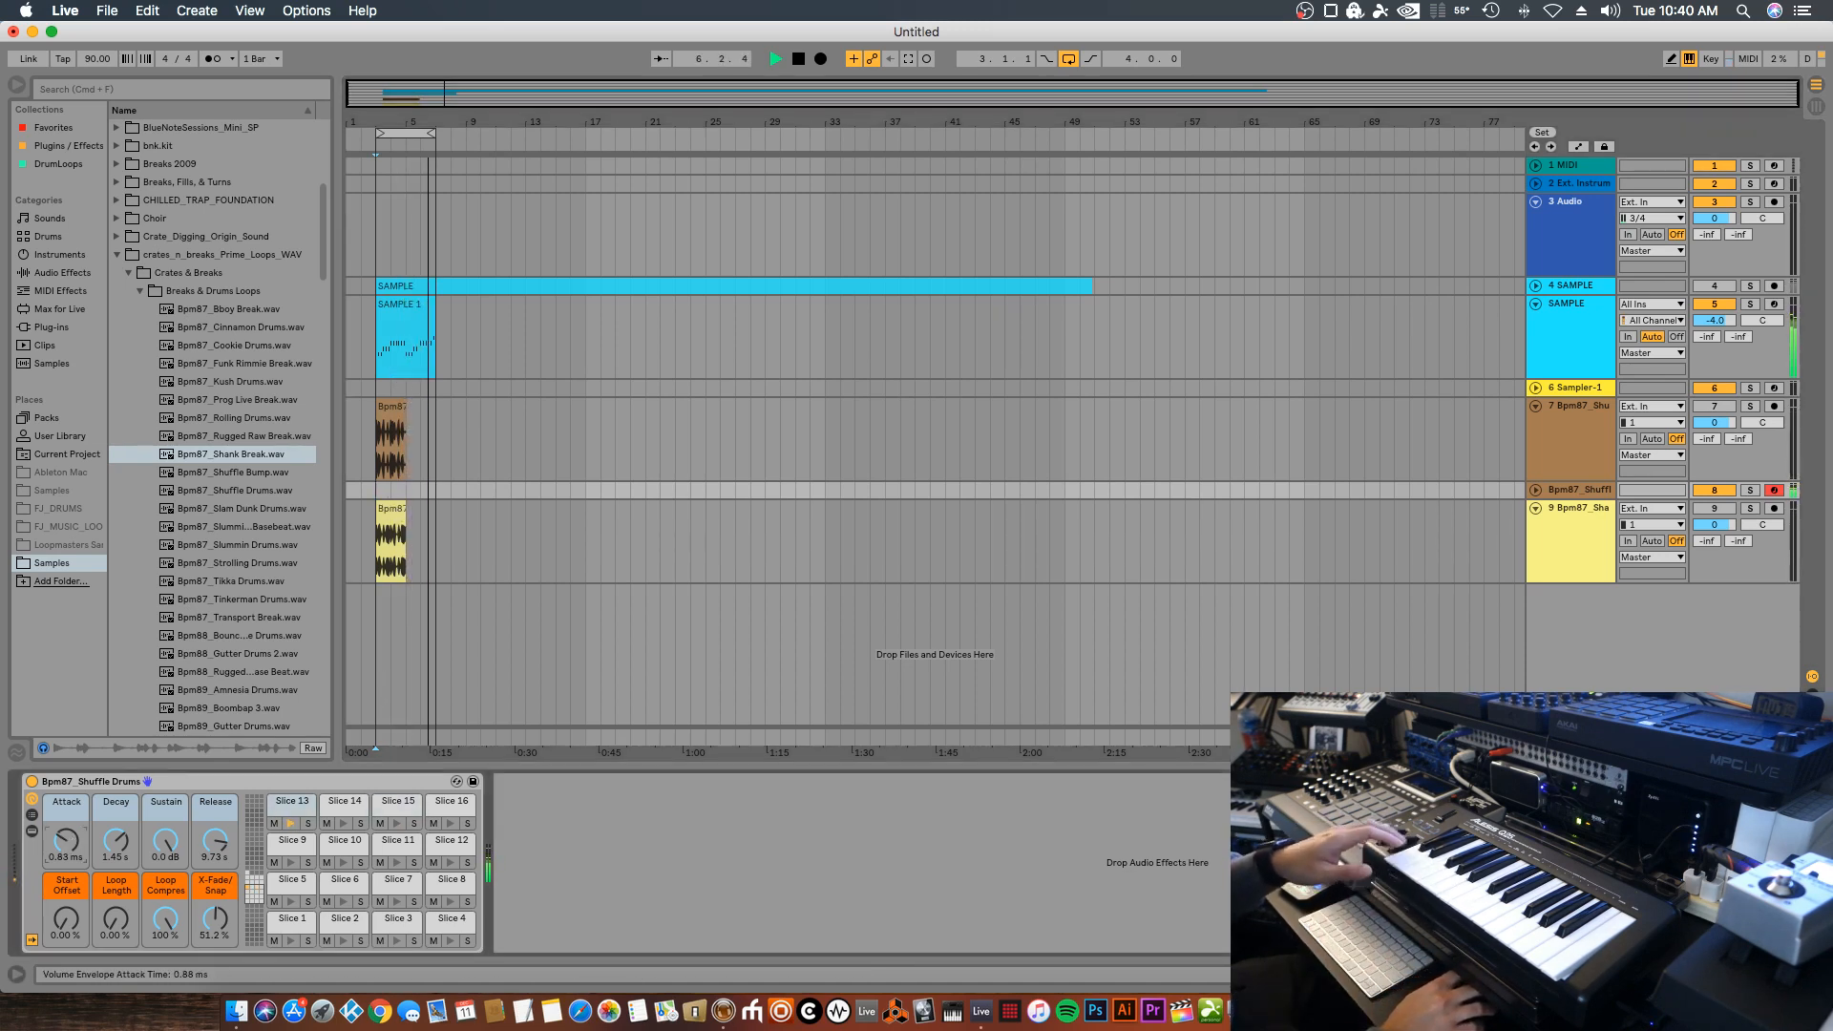
{"action": "left_click_drag", "start_coordinate": [217, 846], "coordinate": [216, 804]}
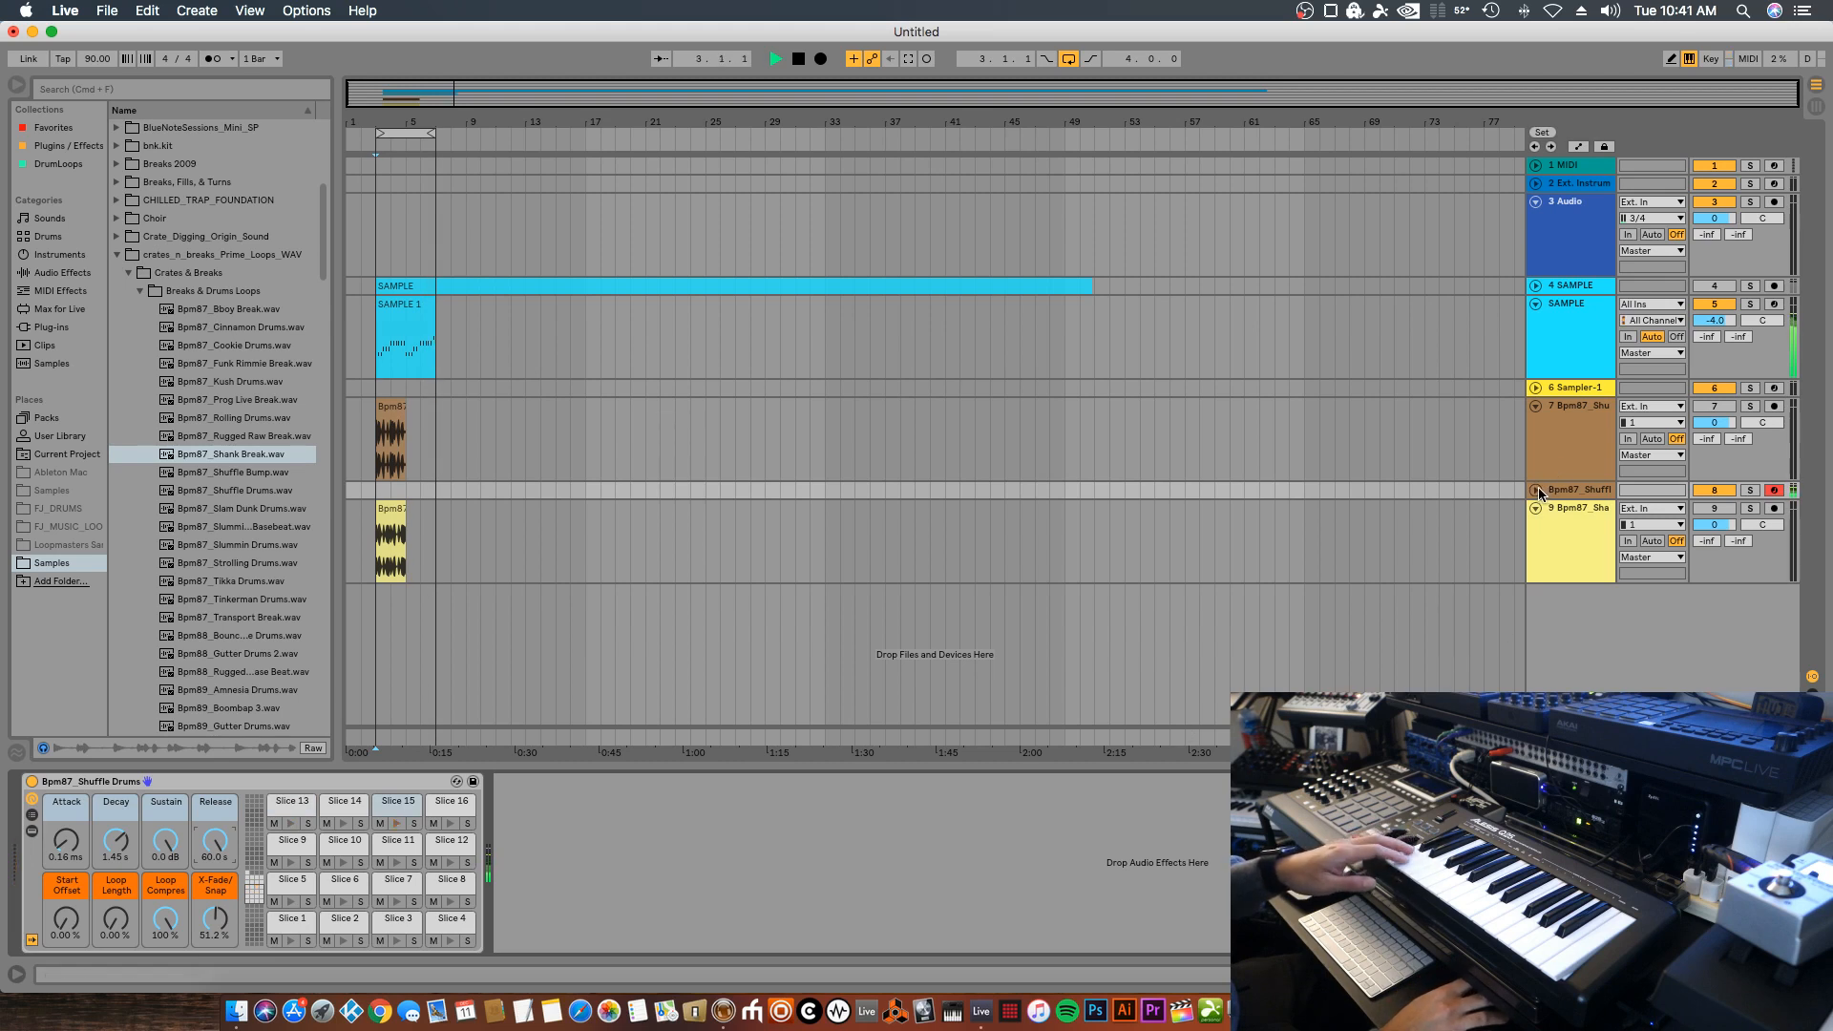
Unfold the sliced Shuffle Drums track, raise its volume to 4.1 dB during playback, and stop playback
{"action": "left_click", "coordinate": [1535, 489]}
{"action": "mouse_move", "coordinate": [1731, 506]}
{"action": "left_mouse_down"}
{"action": "mouse_move", "coordinate": [1730, 473]}
{"action": "mouse_move", "coordinate": [1704, 502]}
{"action": "left_mouse_up"}
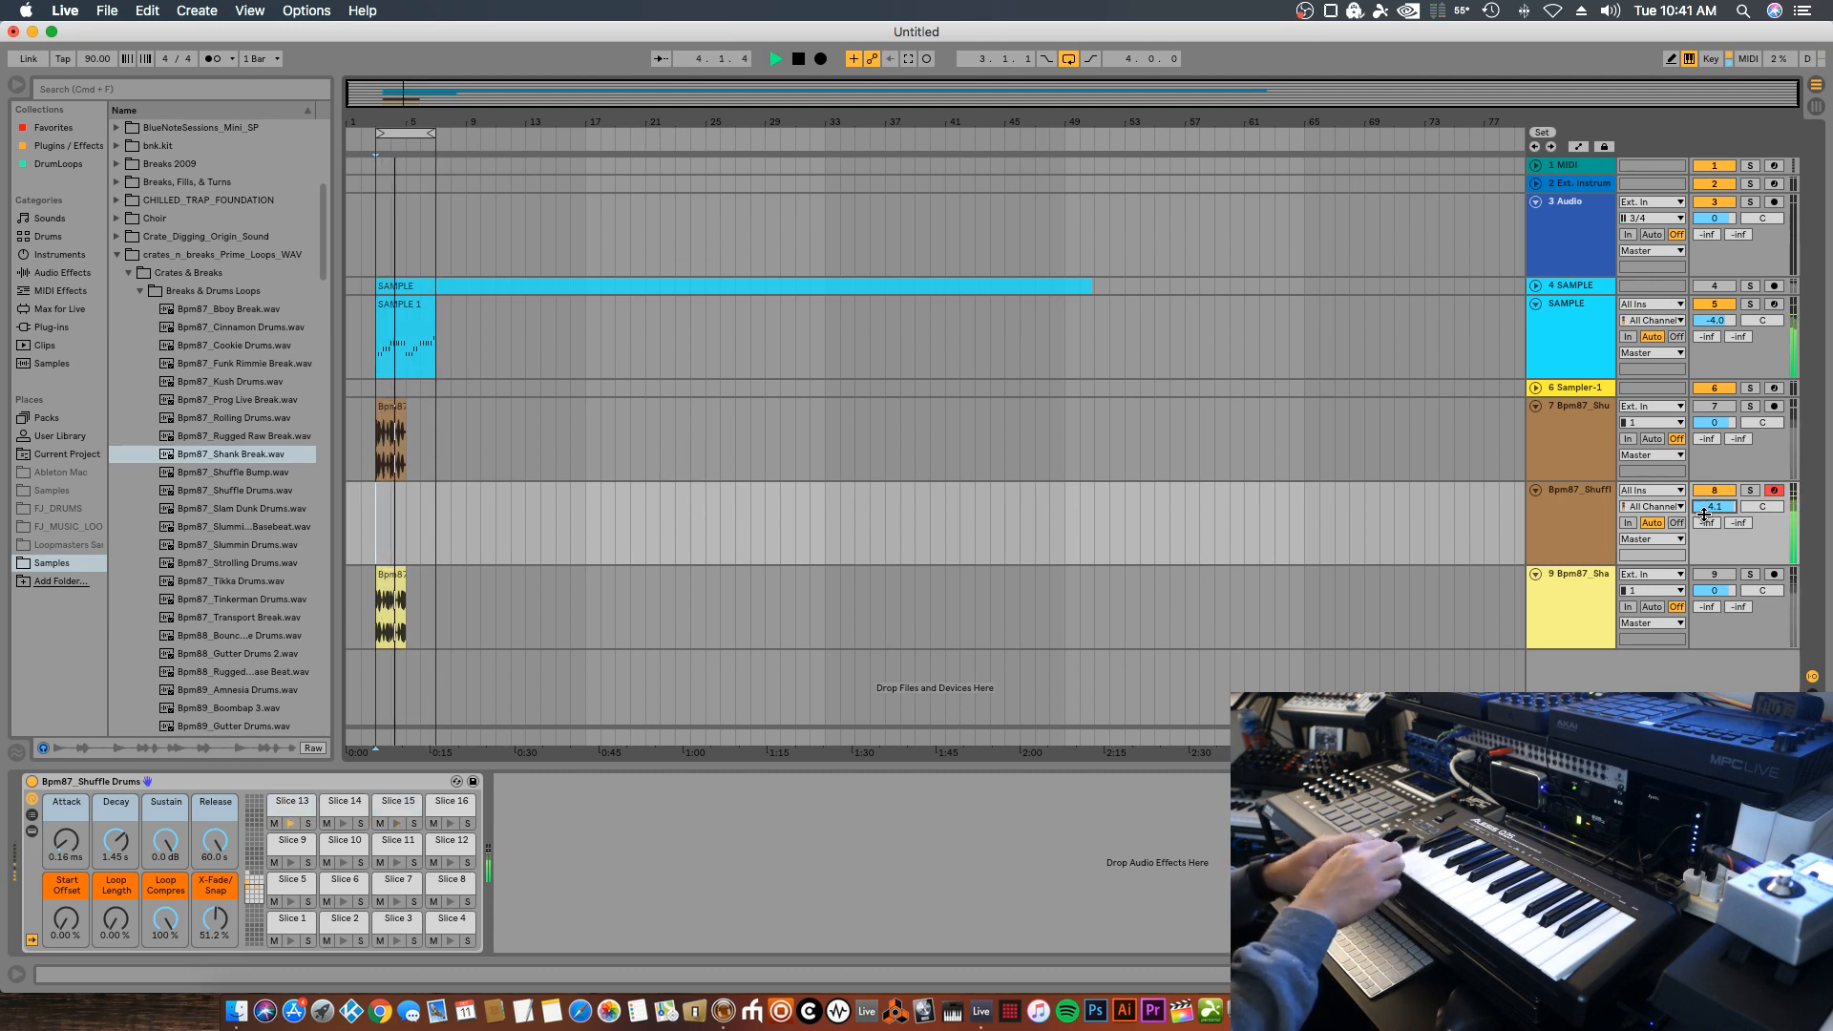
{"action": "key", "text": "space"}
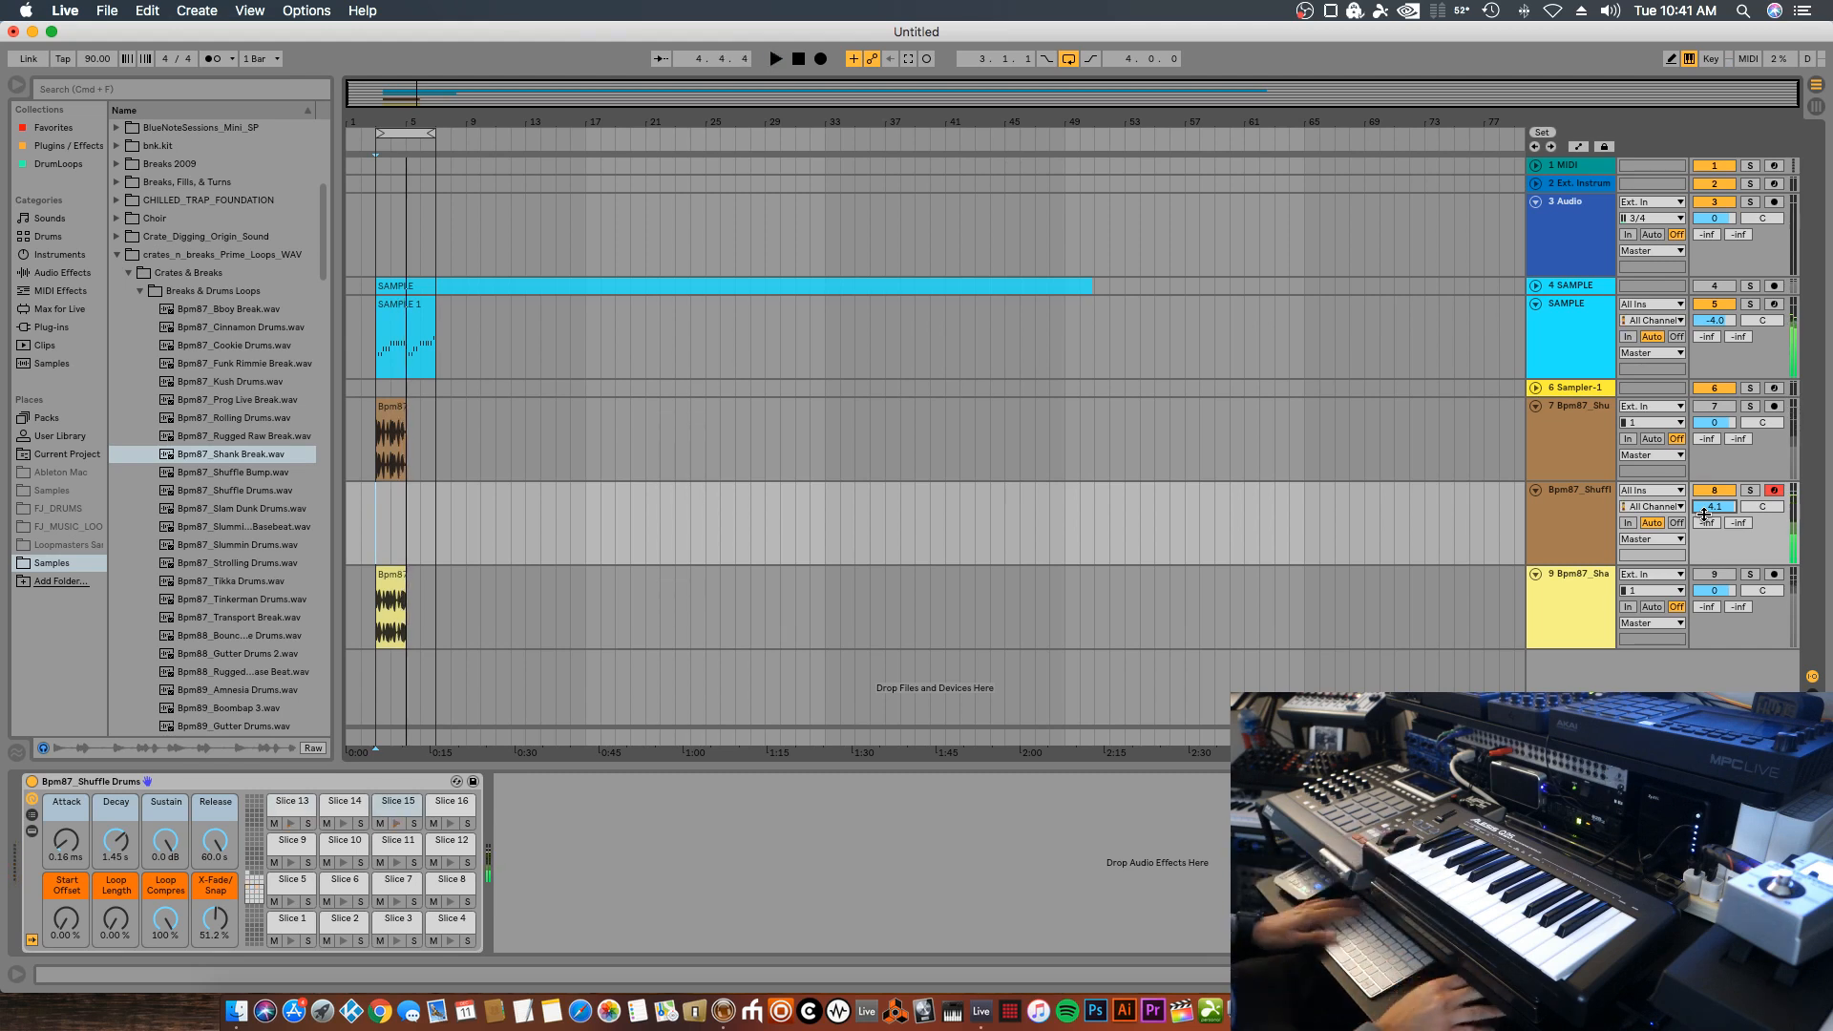
Slice the Shank Break clip to a new MIDI track, one slice per transient, with the Built-in slicing preset
{"action": "left_click", "coordinate": [392, 575]}
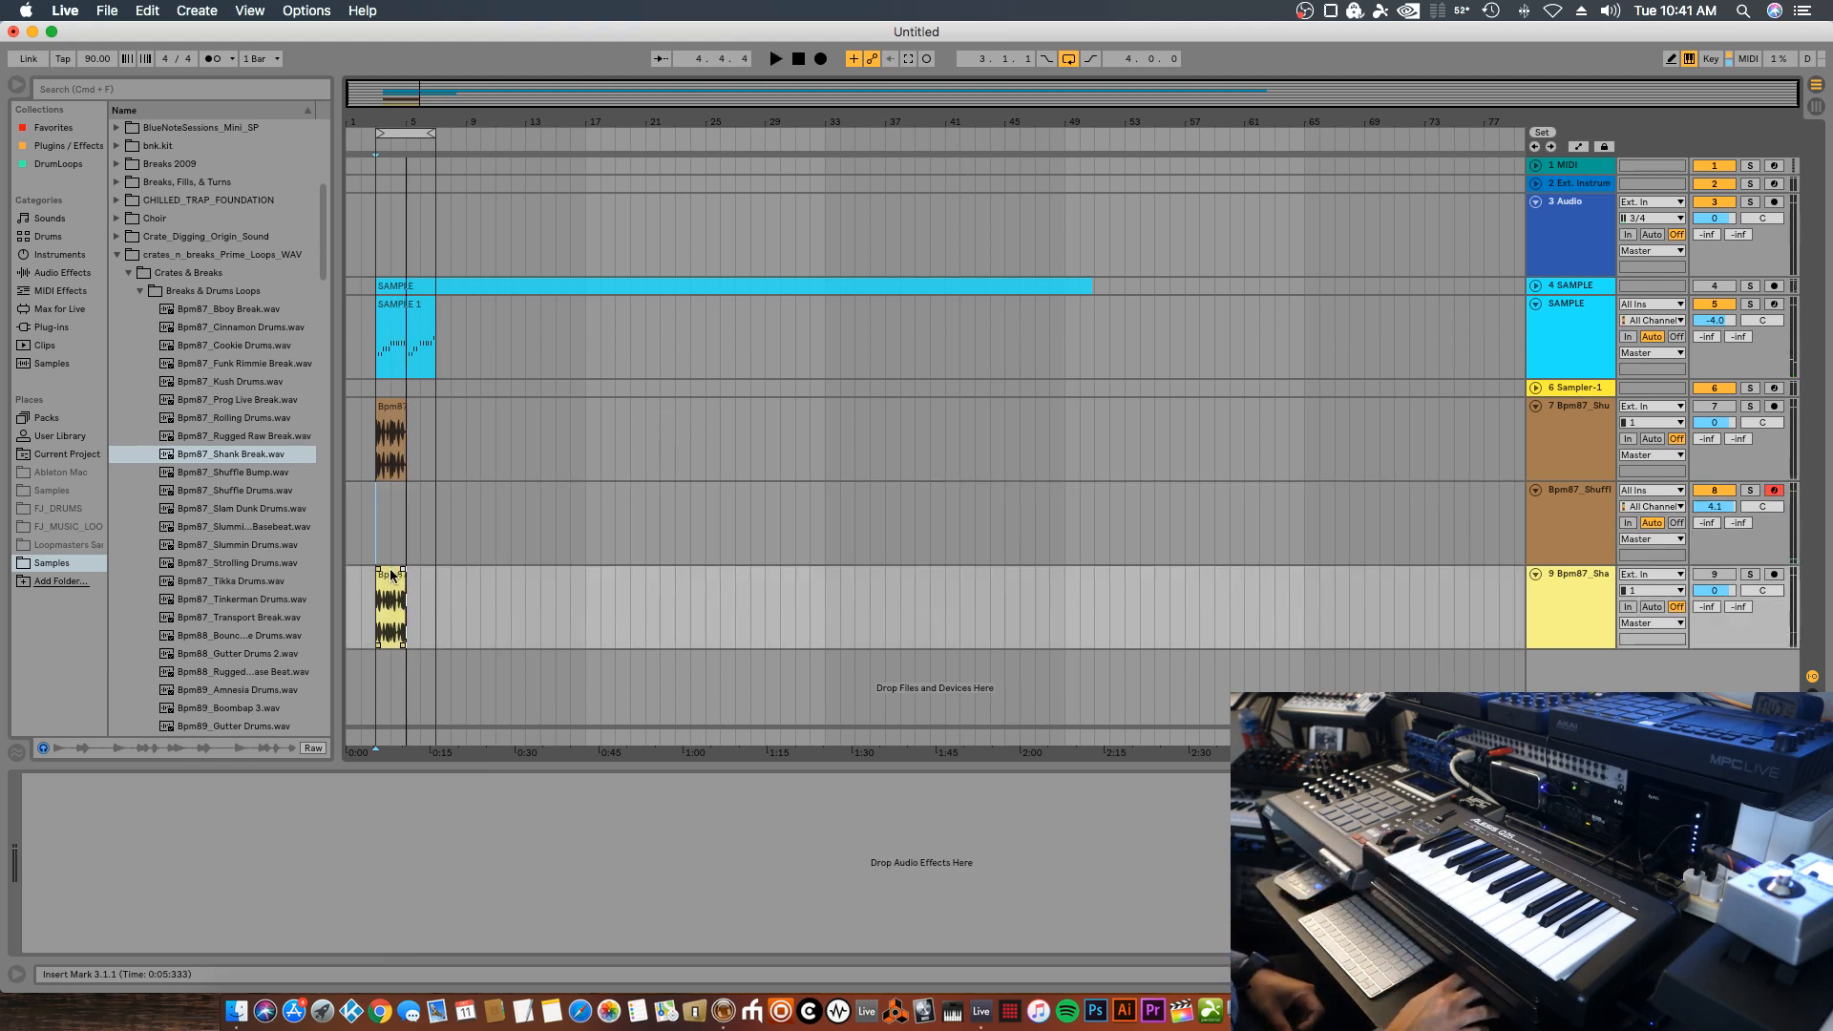
{"action": "left_click", "coordinate": [386, 589]}
{"action": "right_click", "coordinate": [386, 574]}
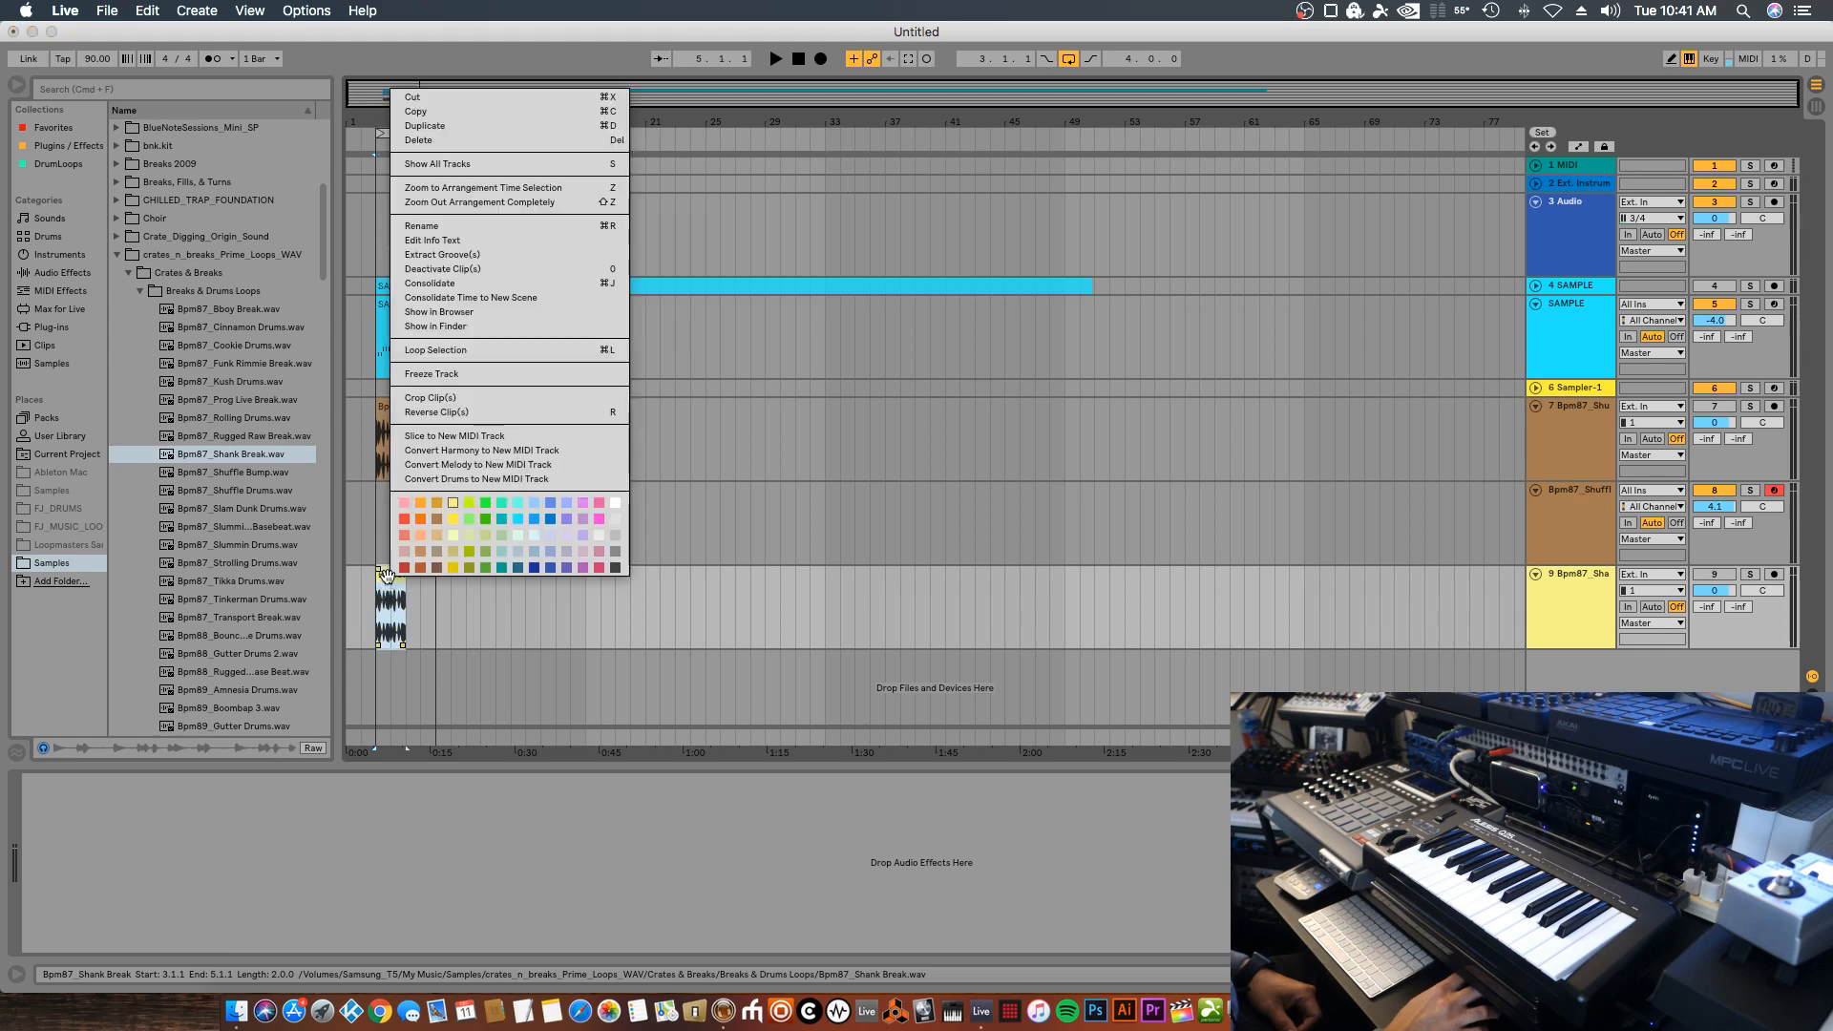
{"action": "left_click", "coordinate": [461, 439]}
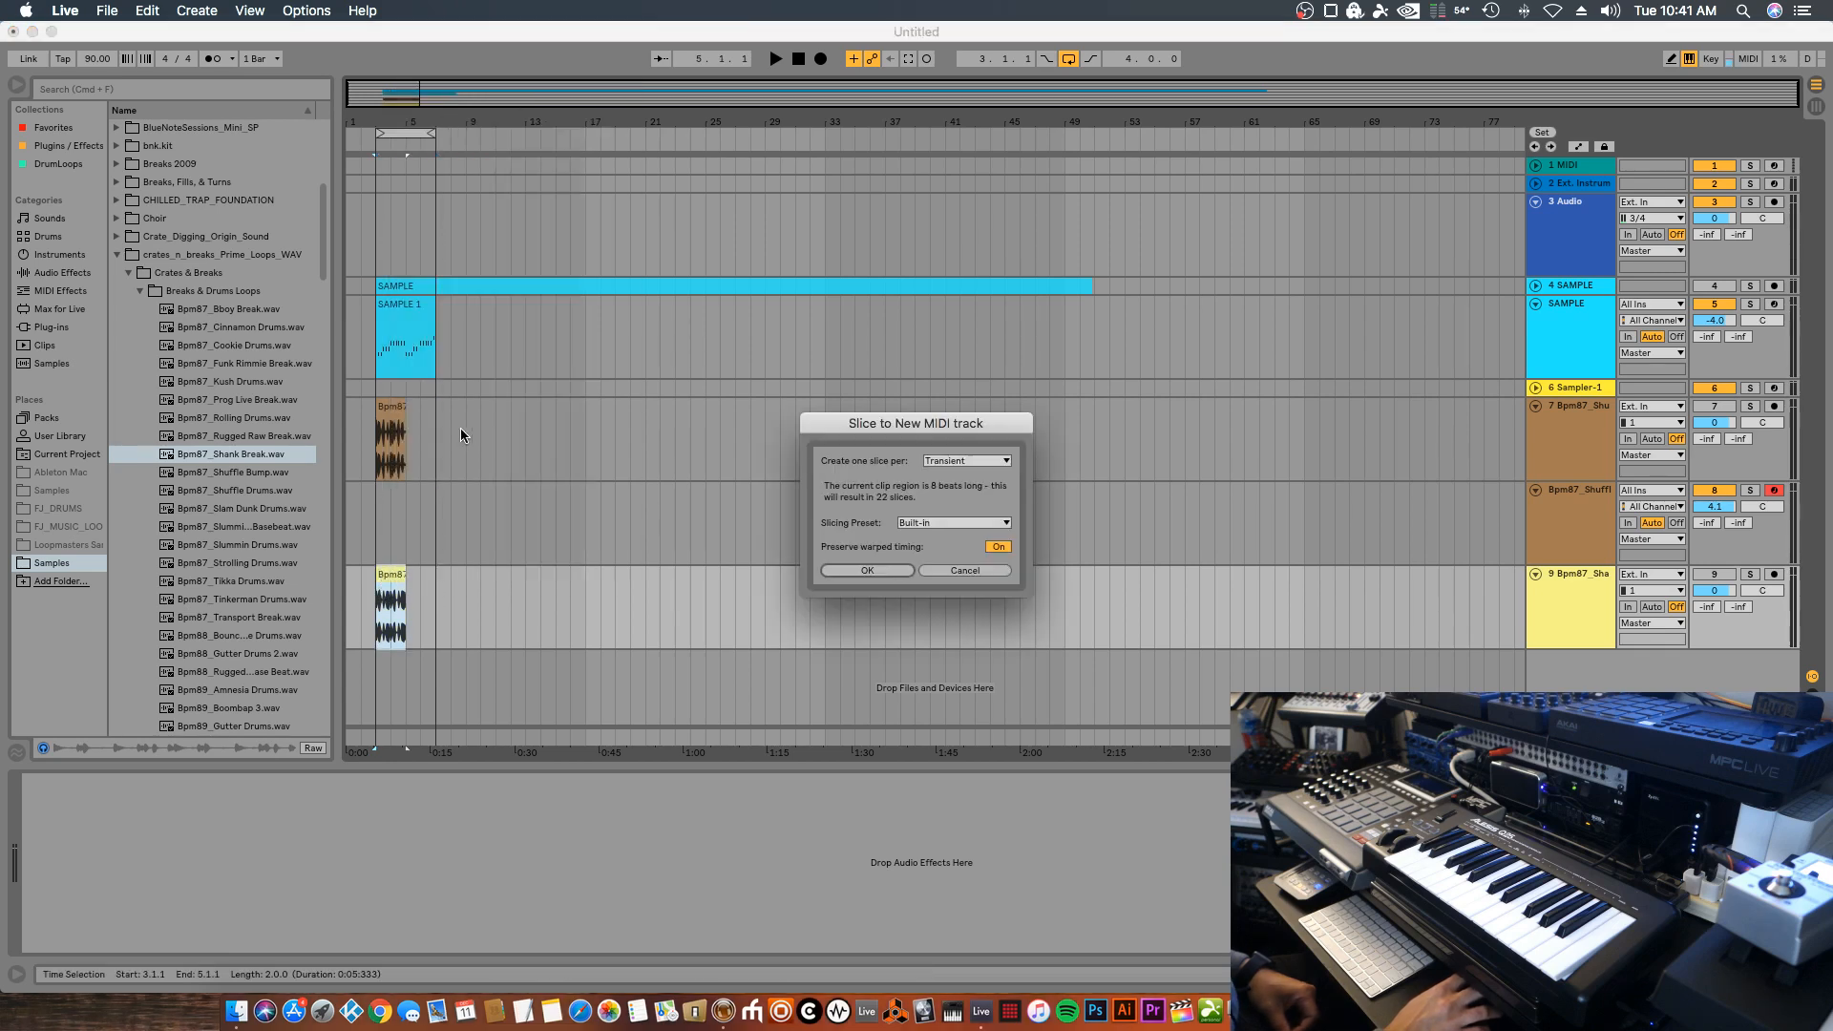
{"action": "left_click", "coordinate": [895, 570]}
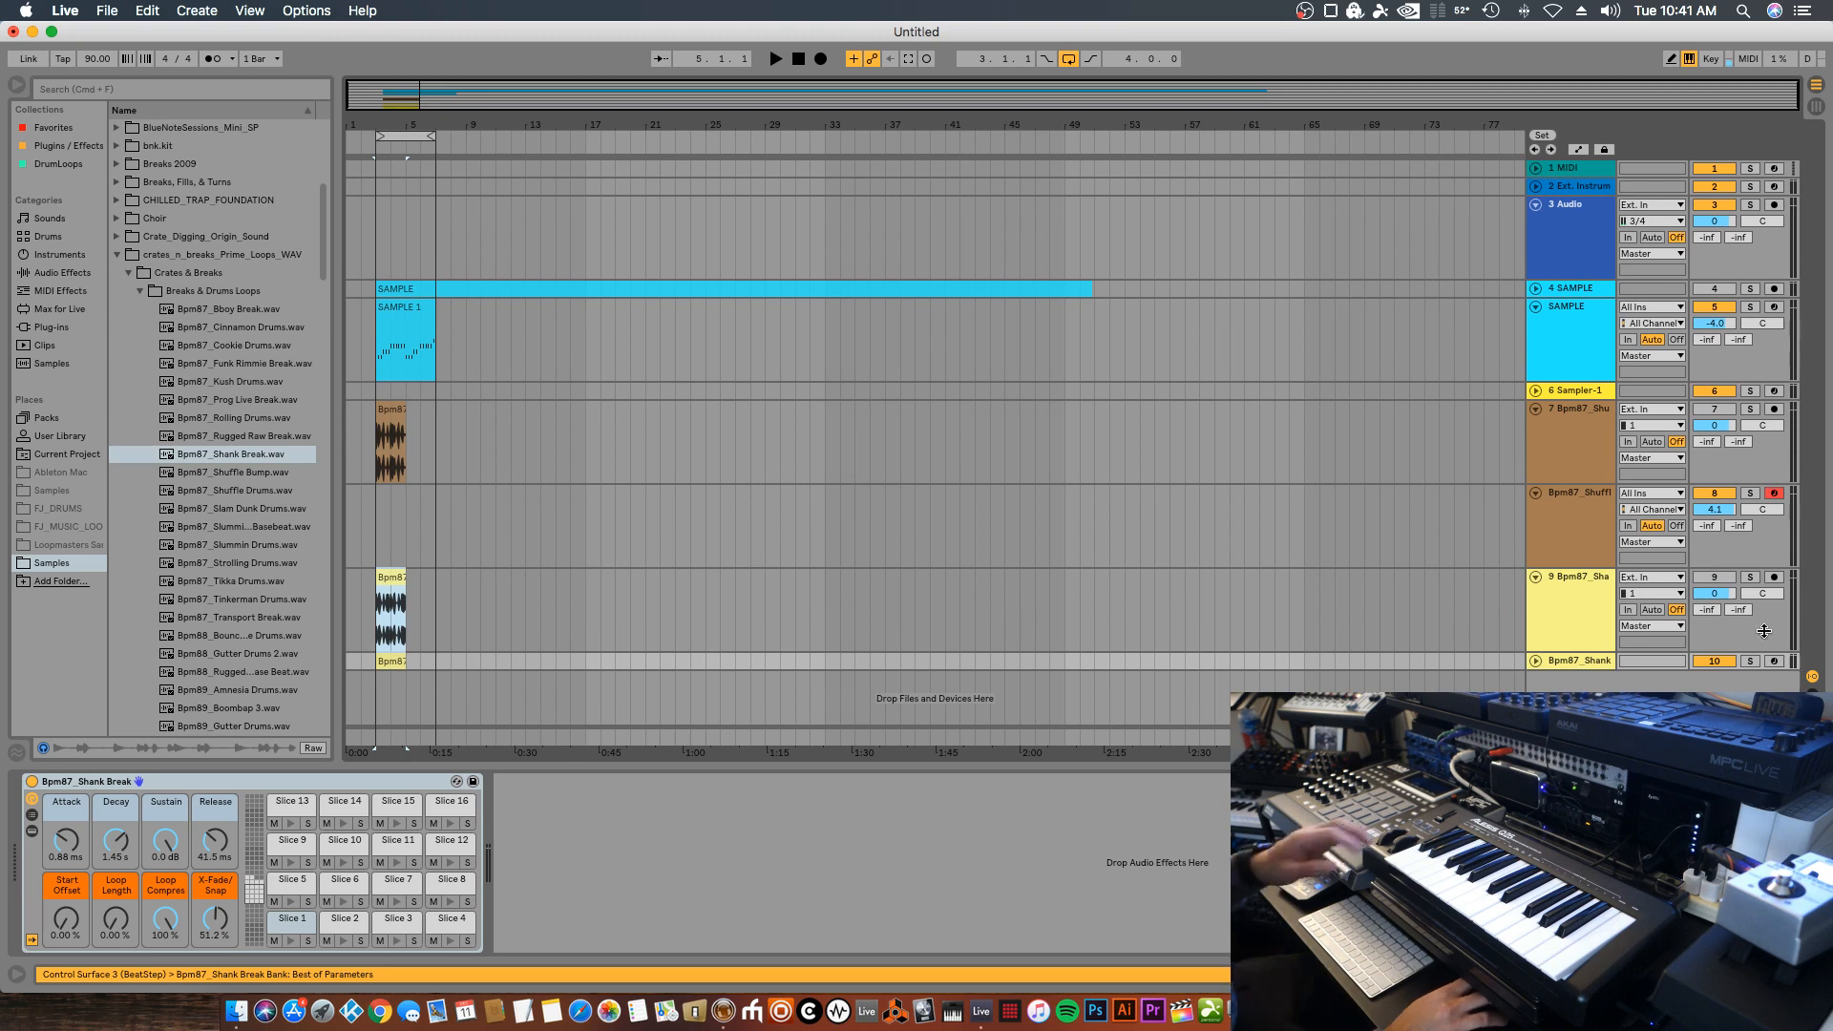
Arm the sliced Shank Break track for recording and set its drum rack's Release to 60.0 s
{"action": "left_click", "coordinate": [1774, 660]}
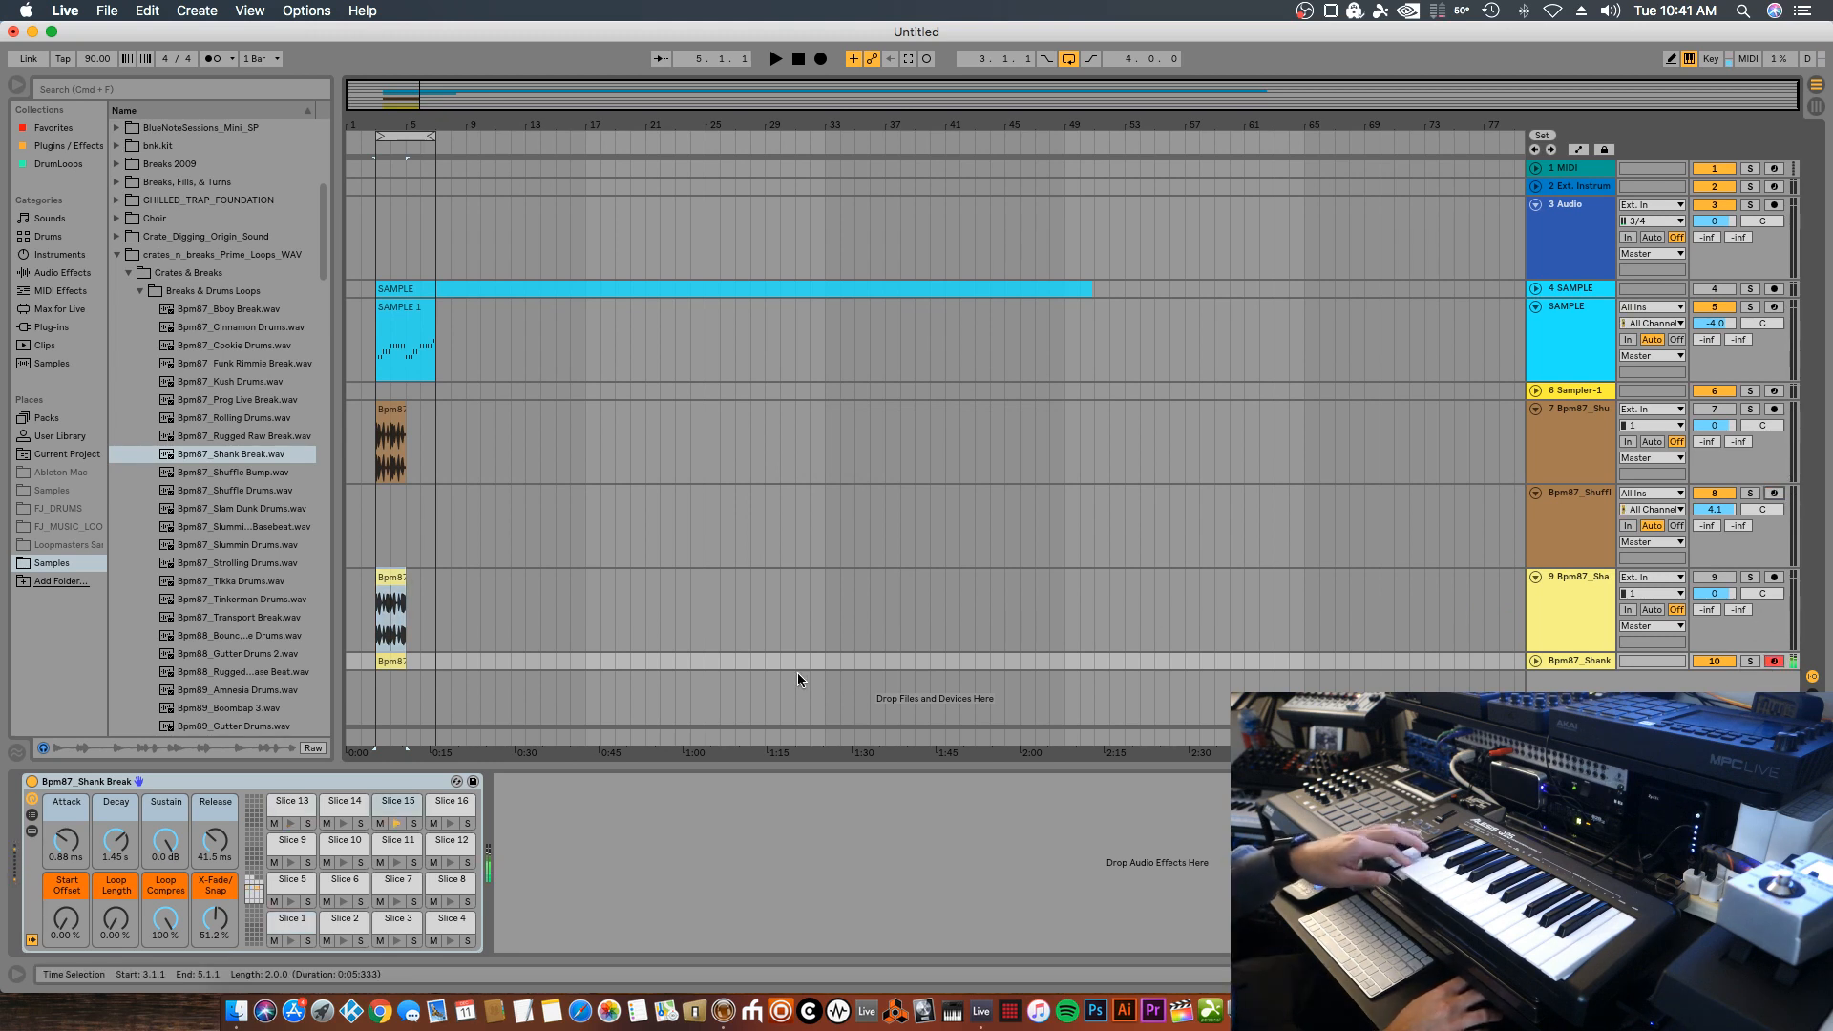
{"action": "left_click_drag", "start_coordinate": [214, 840], "coordinate": [215, 802]}
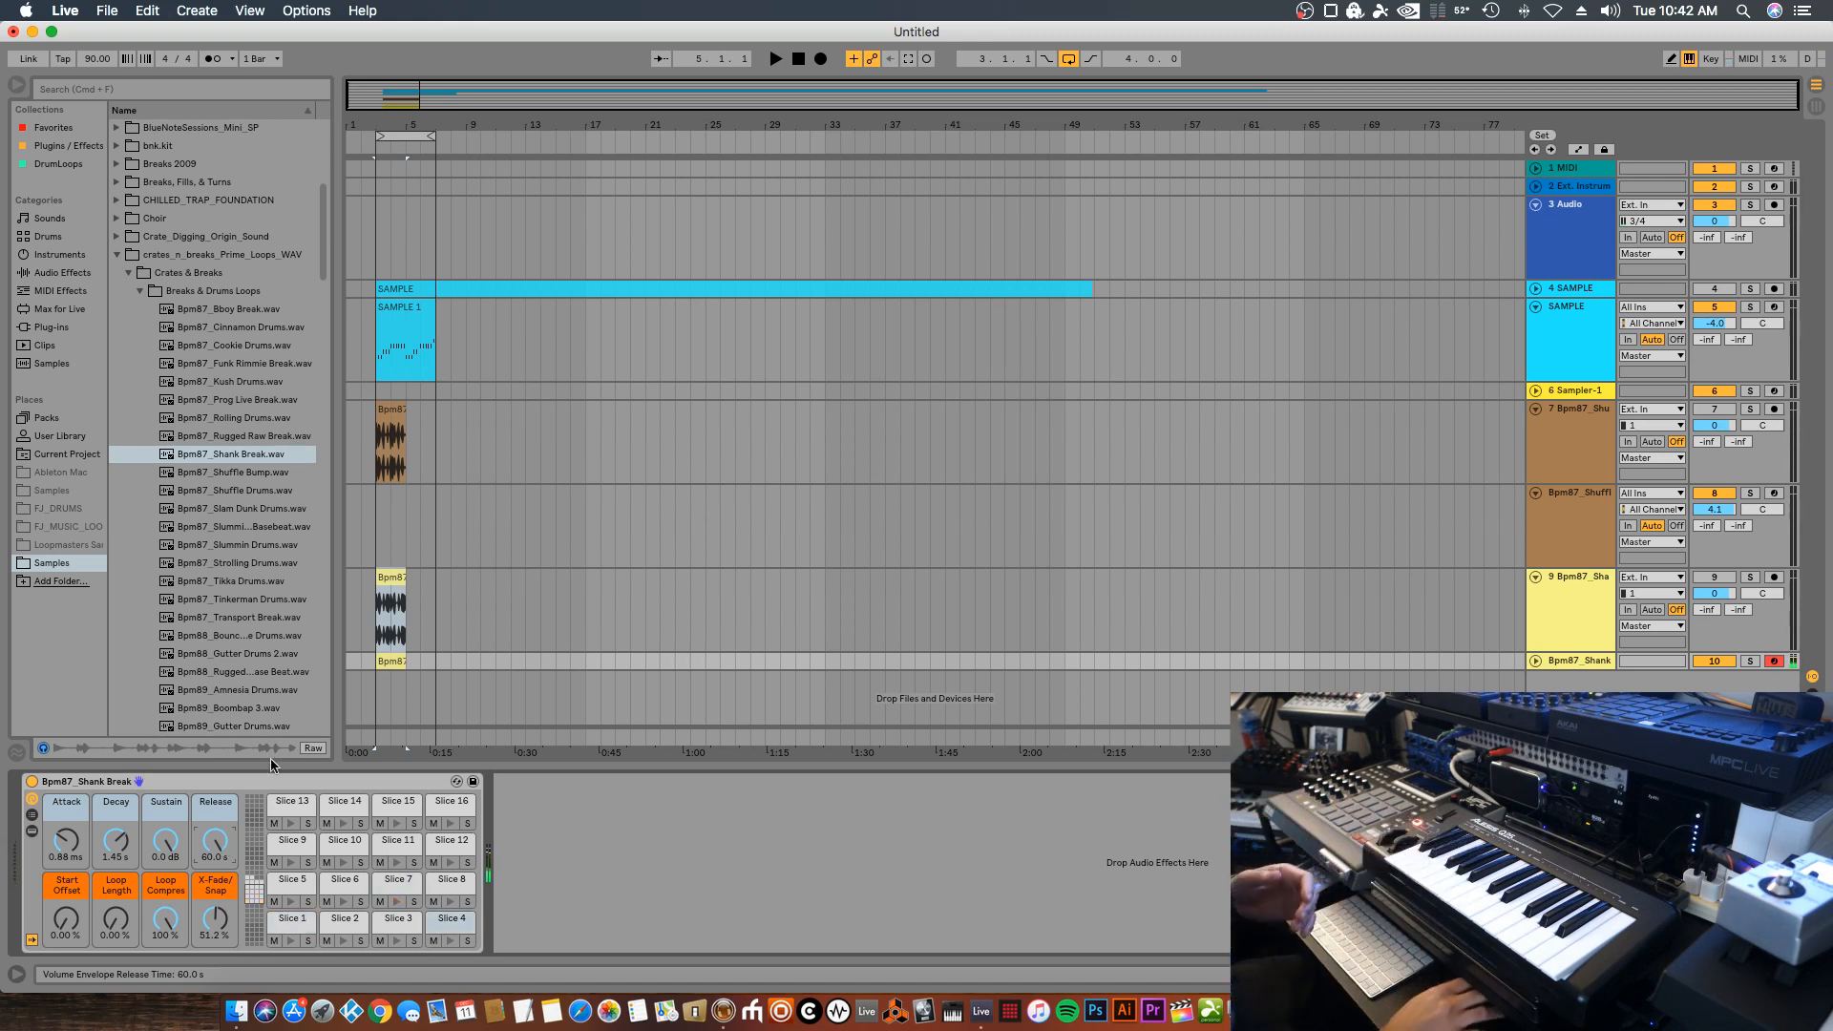
Check the pitch settings of the SAMPLE track's Sampler and play the arrangement briefly
{"action": "left_click", "coordinate": [1601, 307]}
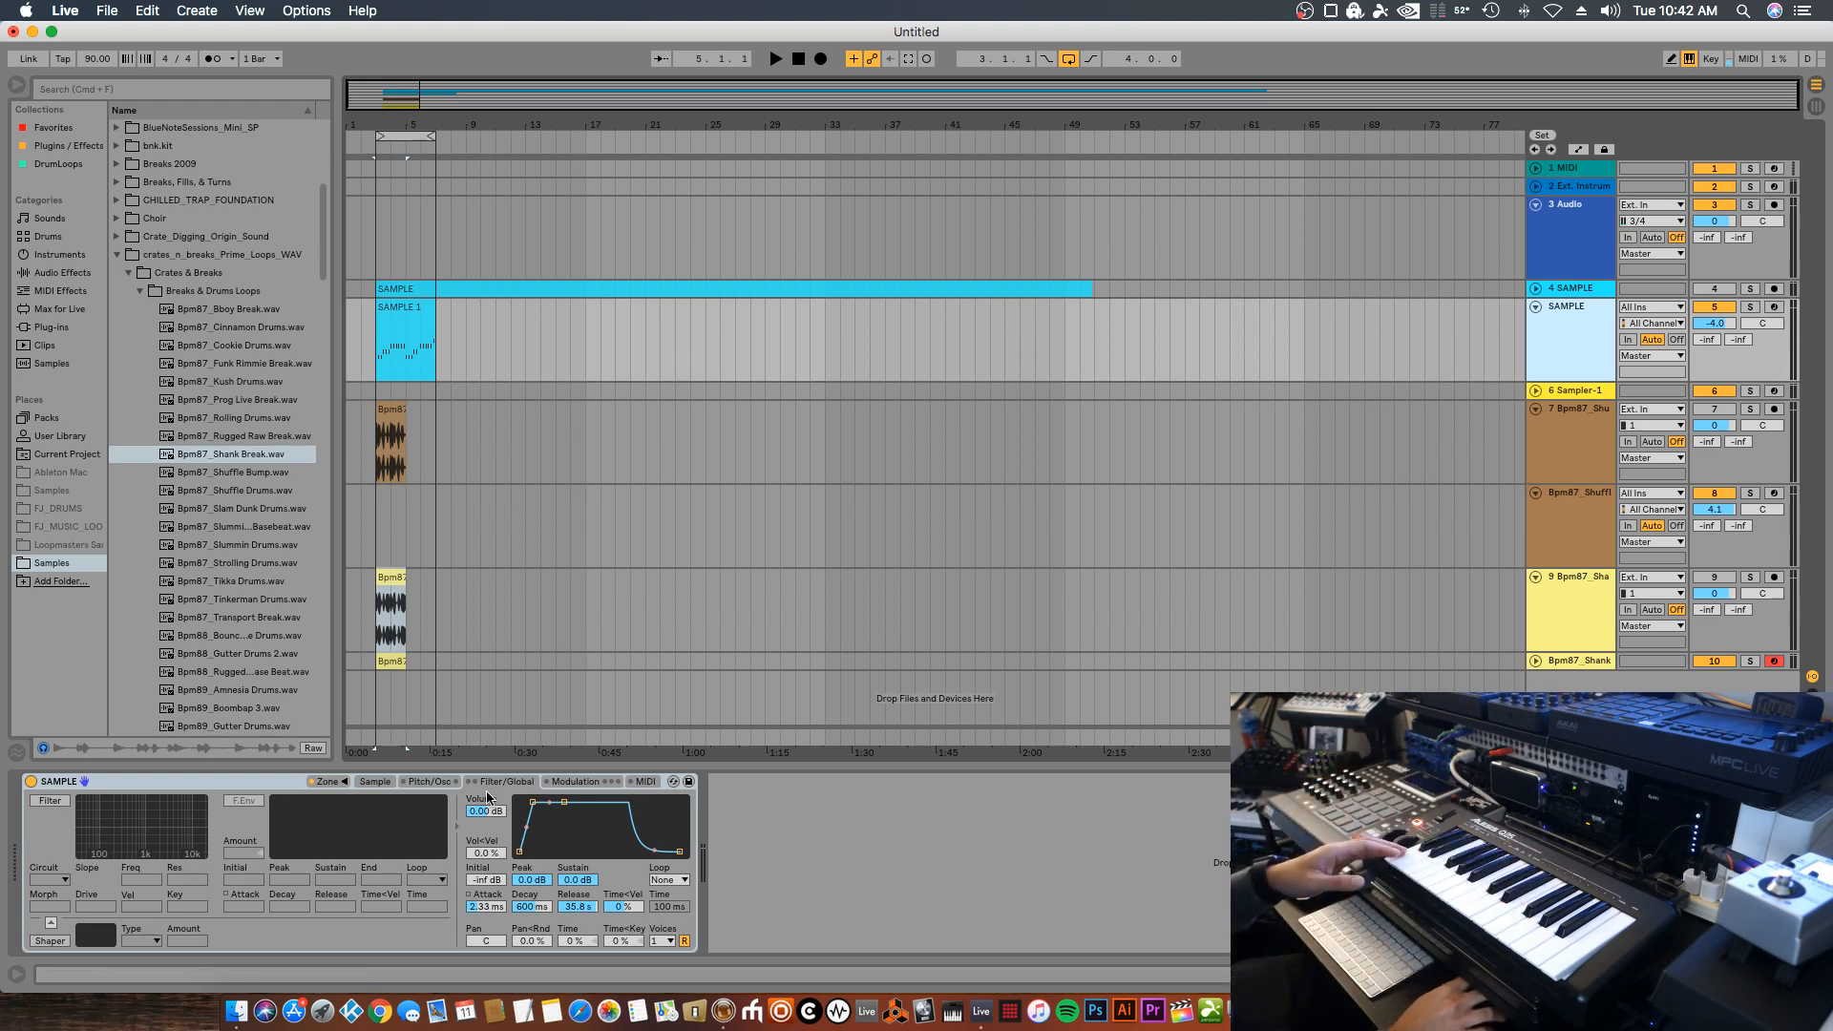
{"action": "left_click", "coordinate": [428, 782]}
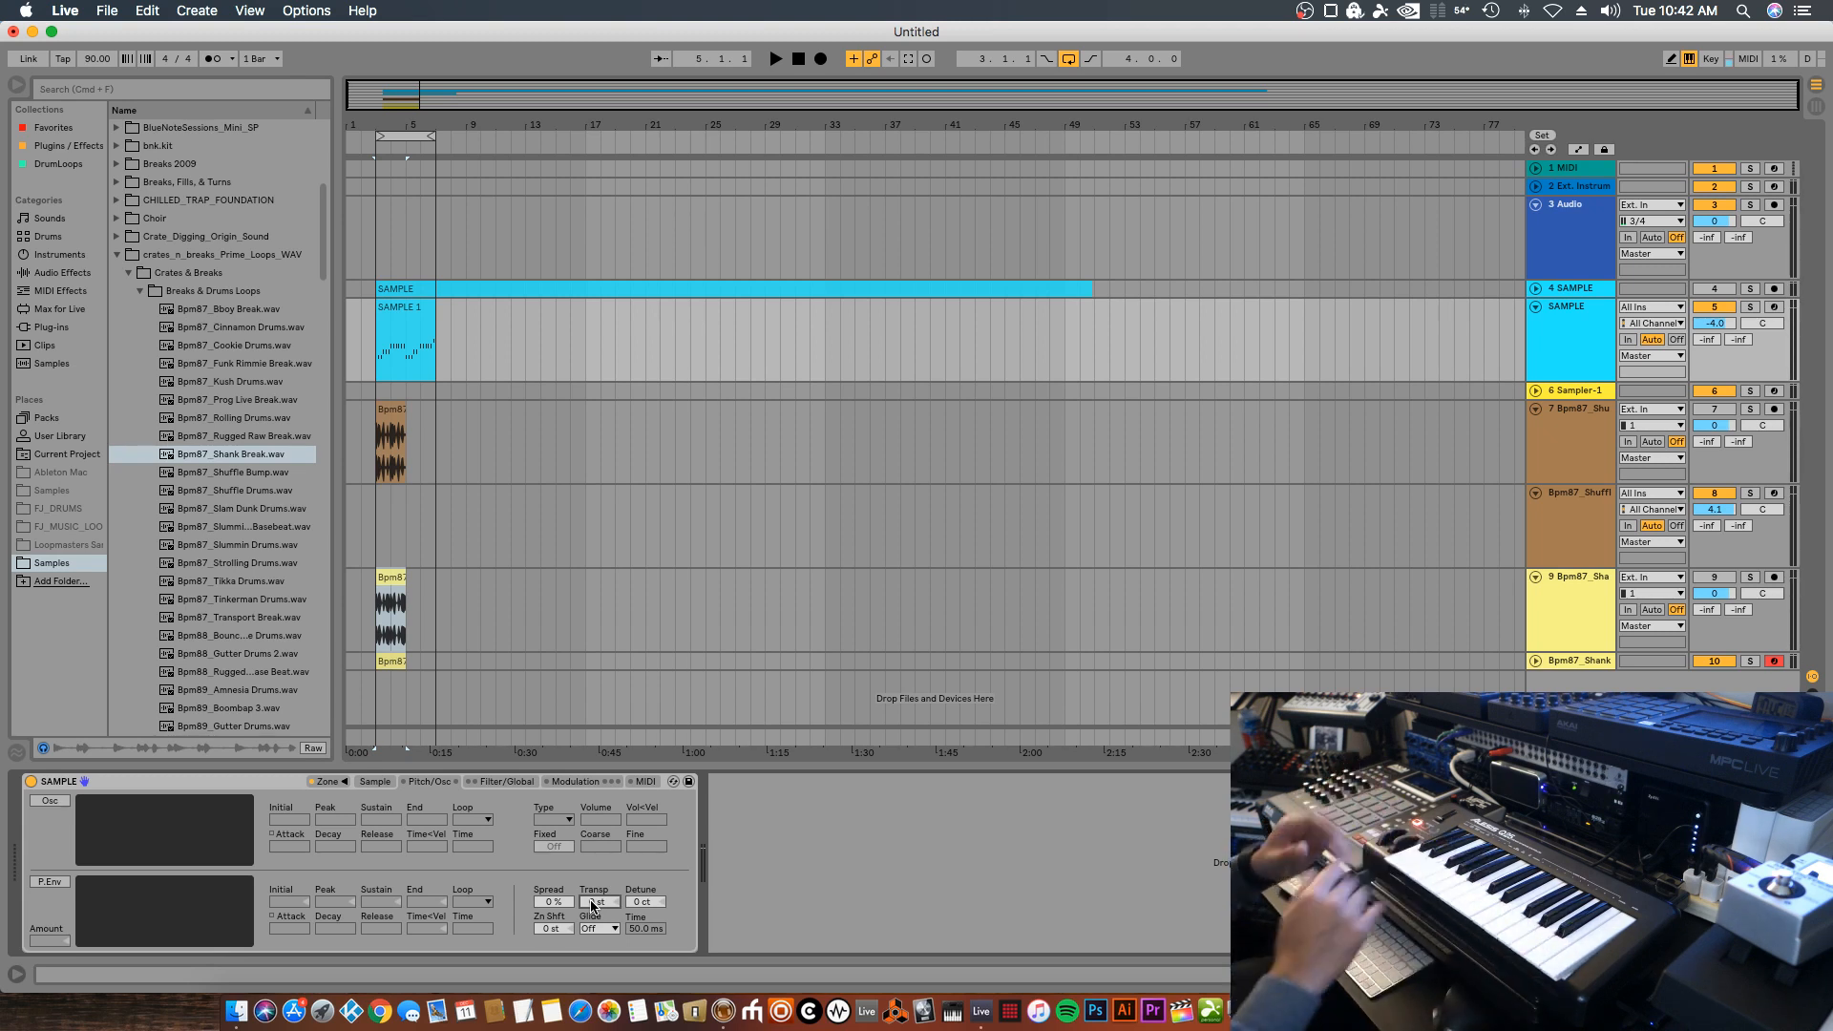
{"action": "key", "text": "space"}
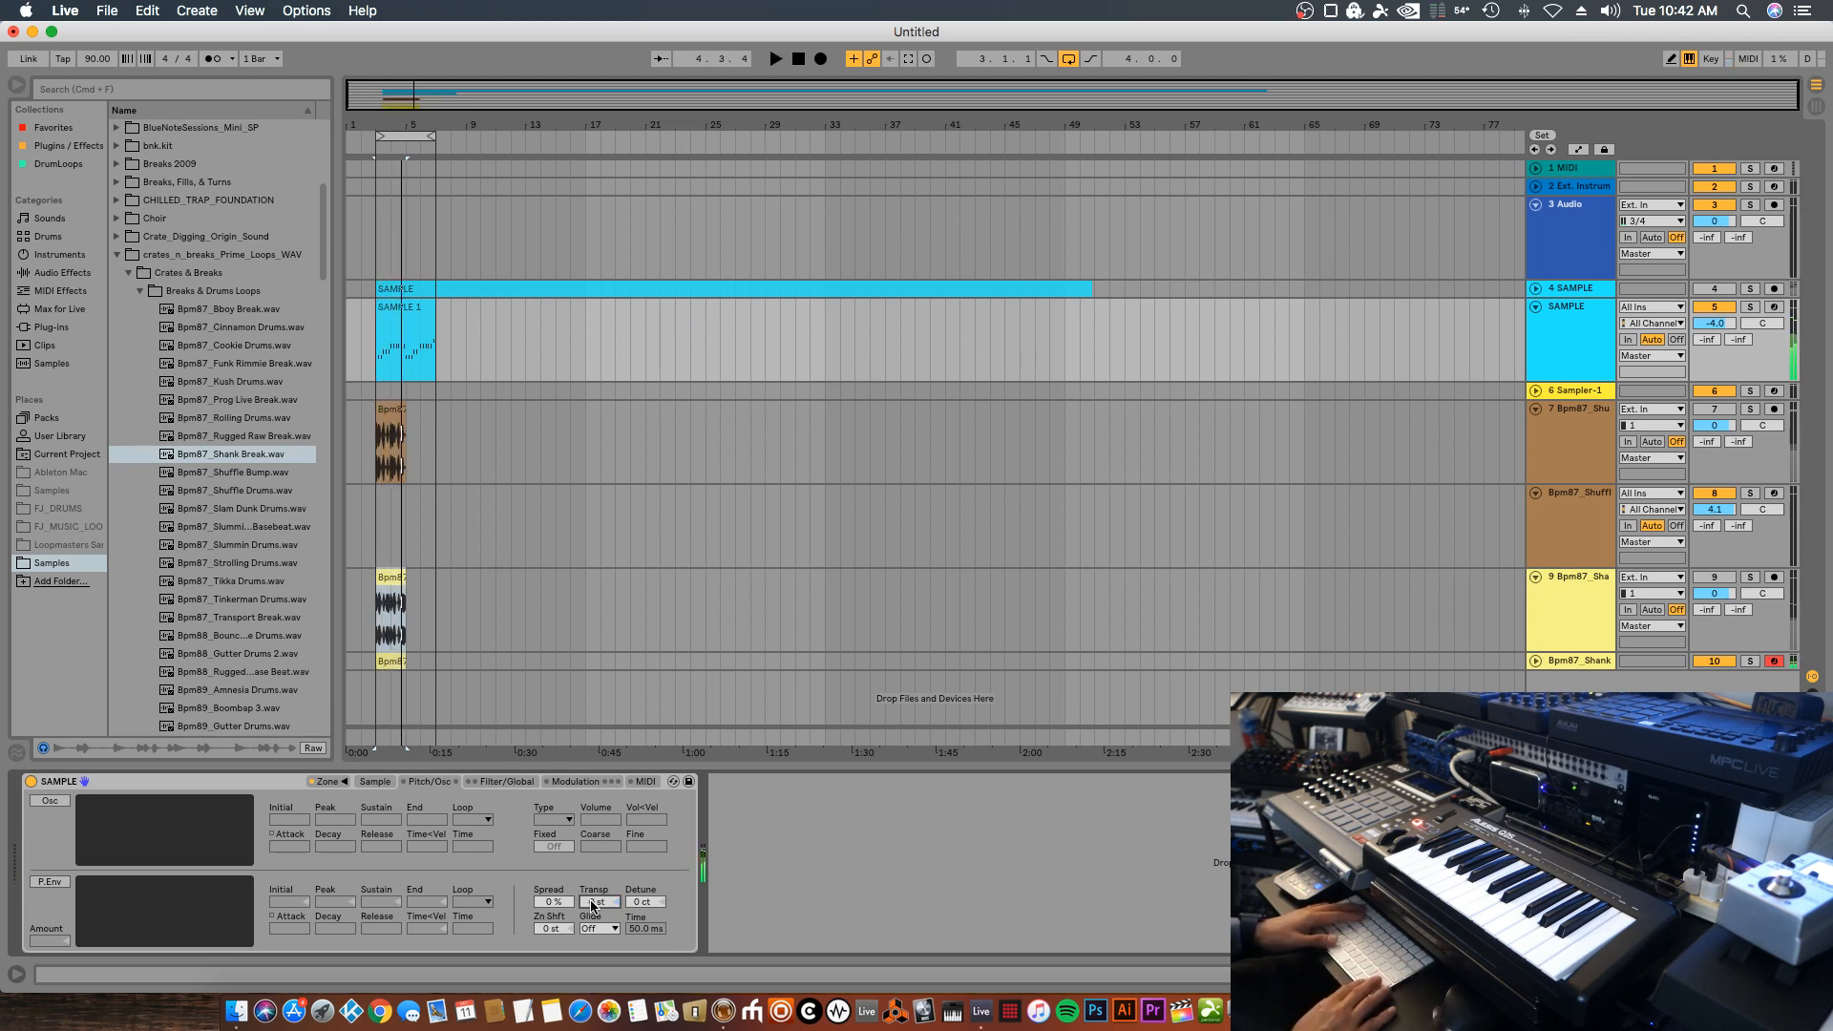
Delete the MIDI clip on the sliced Shank Break track and set the unfolded track's volume to 5.0 dB during playback
{"action": "left_click", "coordinate": [391, 662]}
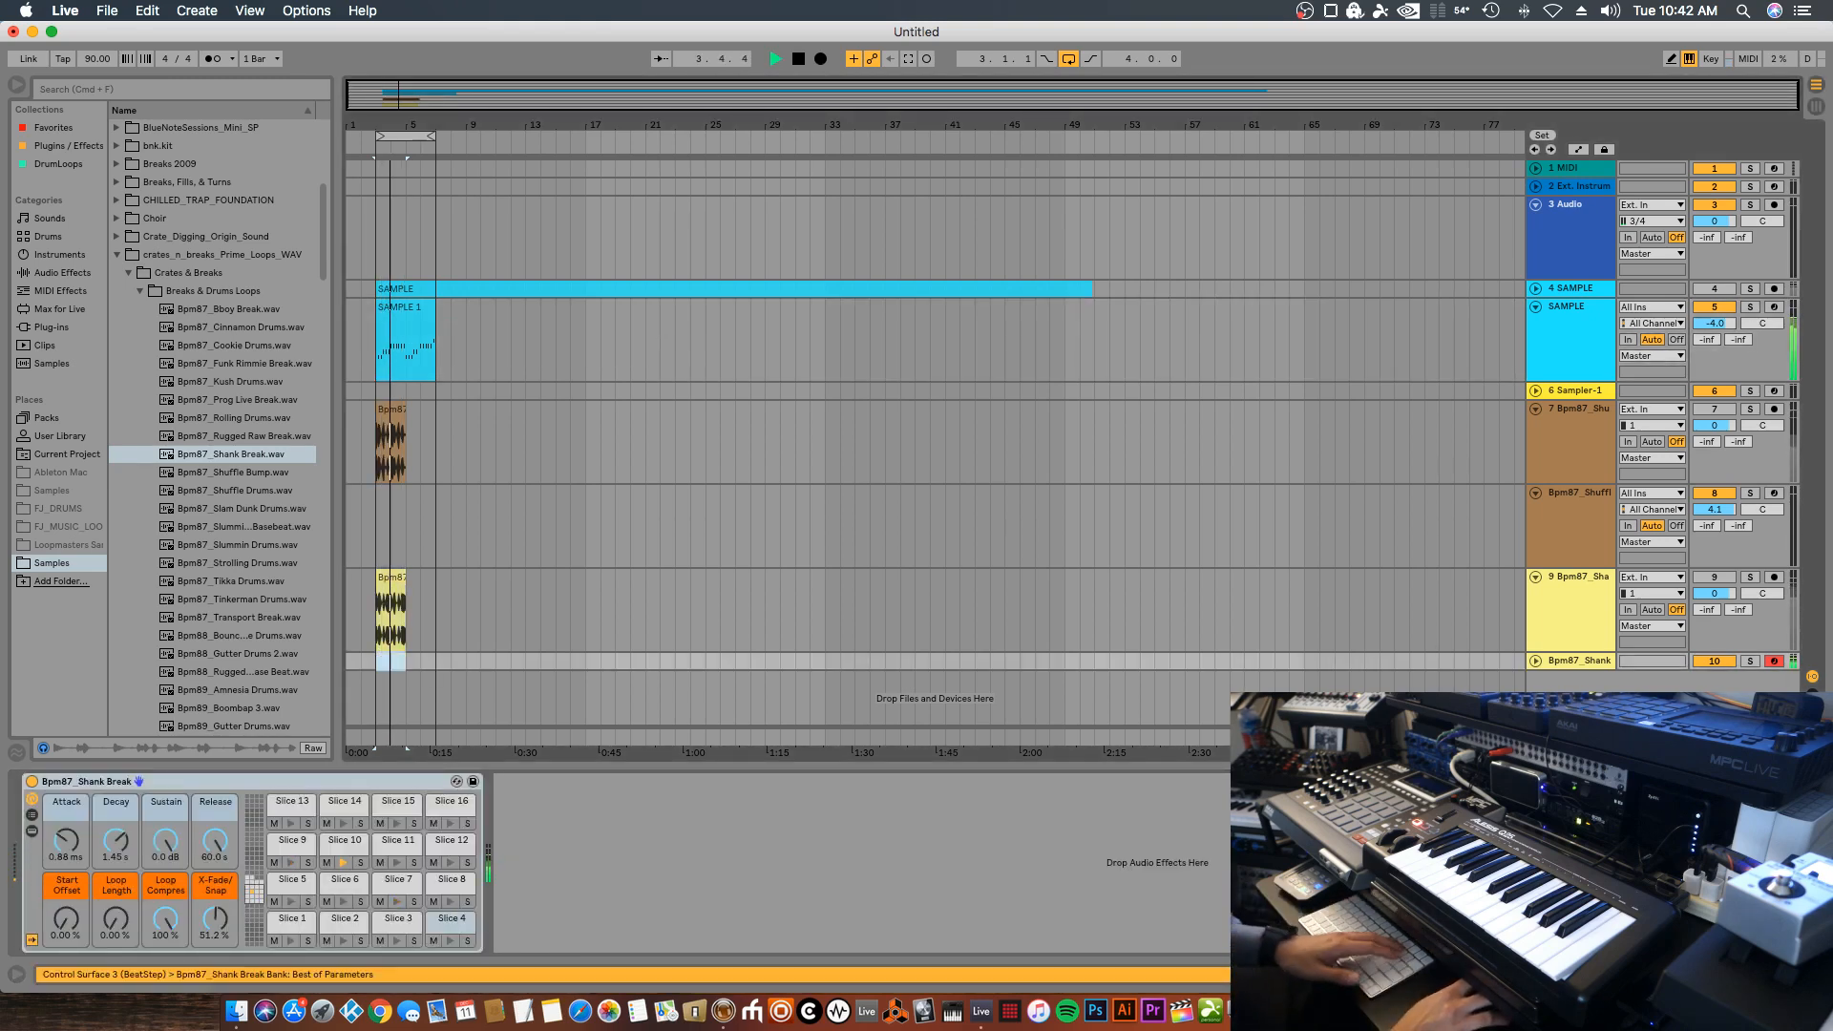
{"action": "left_click", "coordinate": [1535, 660]}
{"action": "left_click", "coordinate": [1708, 667]}
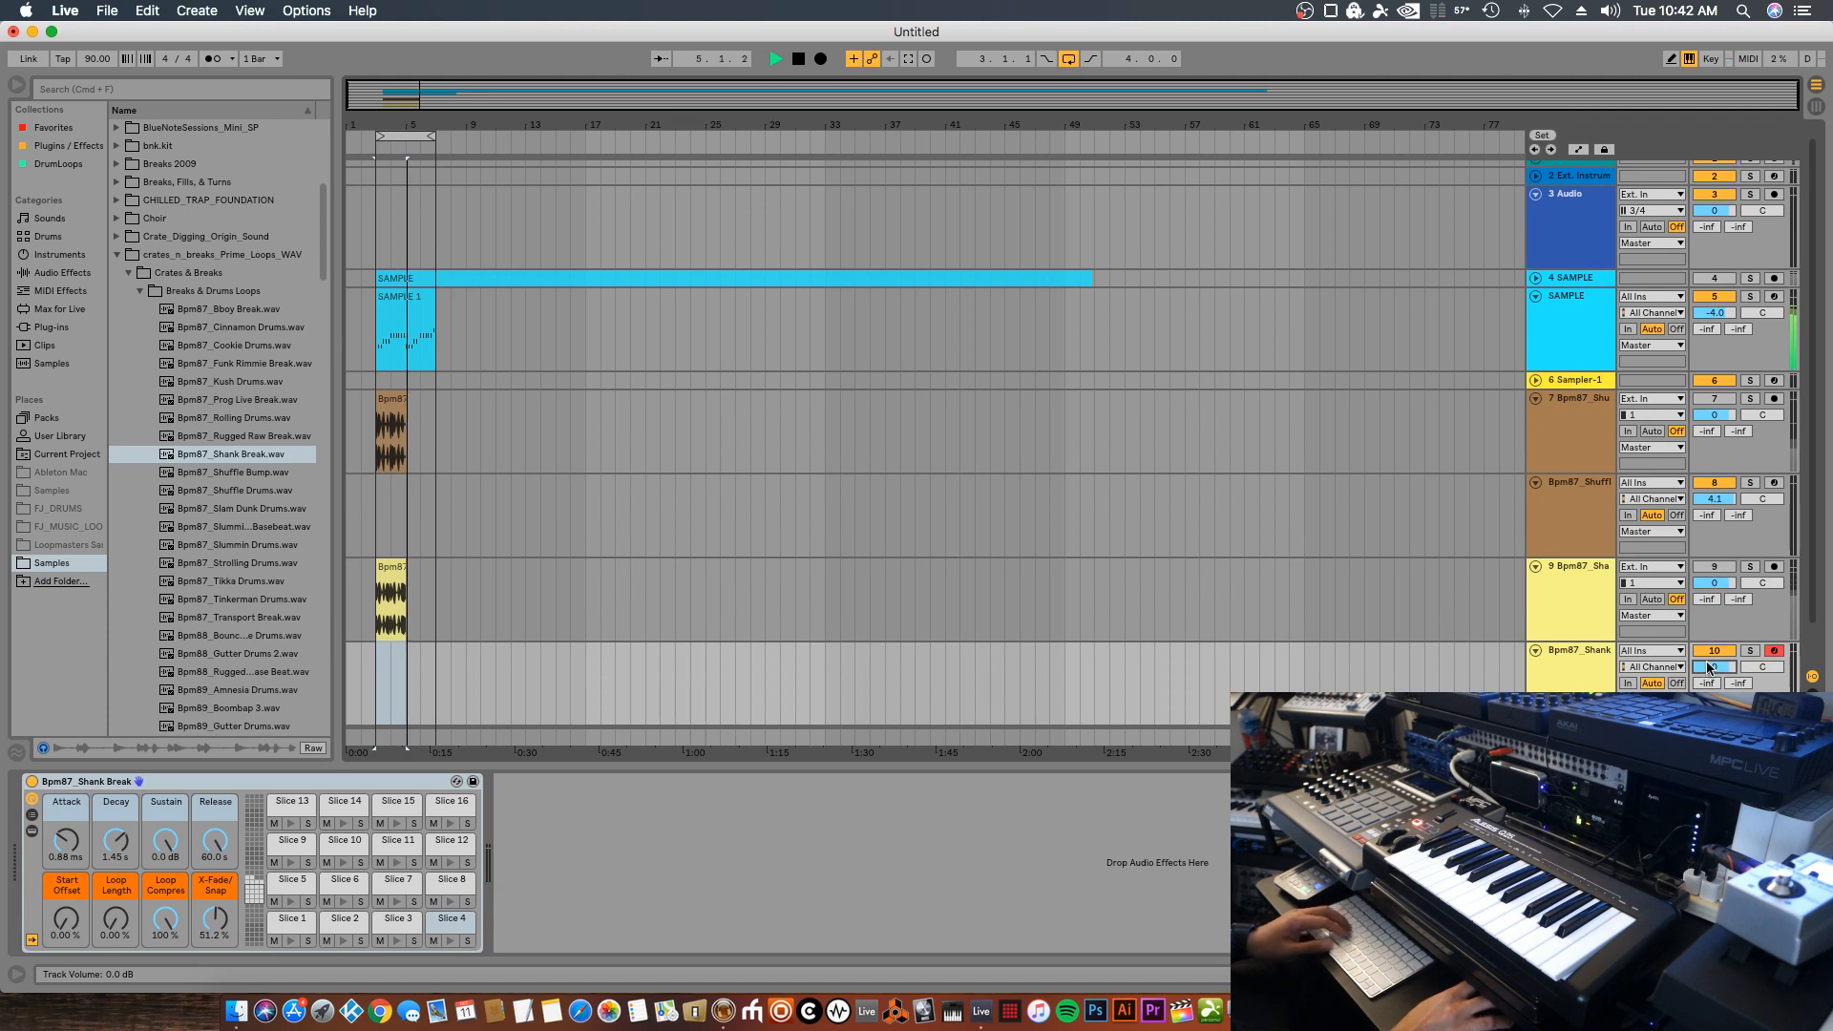
{"action": "type", "text": "5"}
{"action": "key", "text": "Return"}
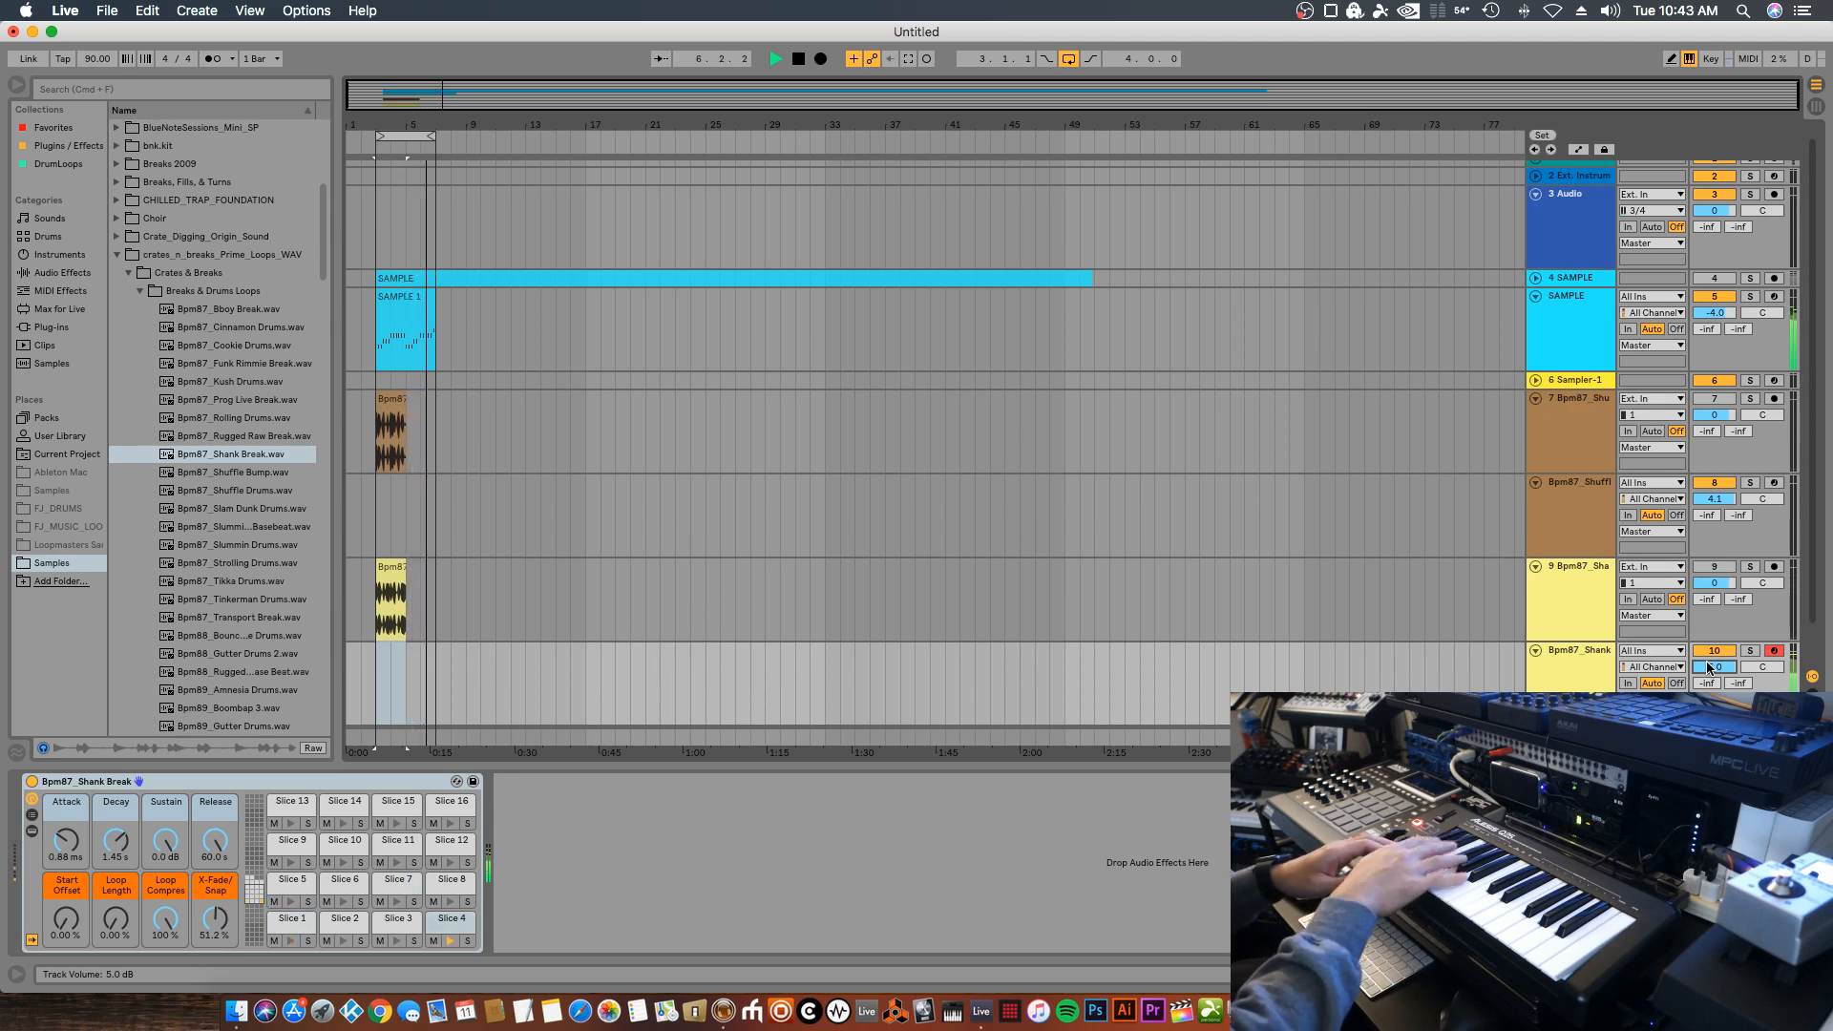
{"action": "key", "text": "space"}
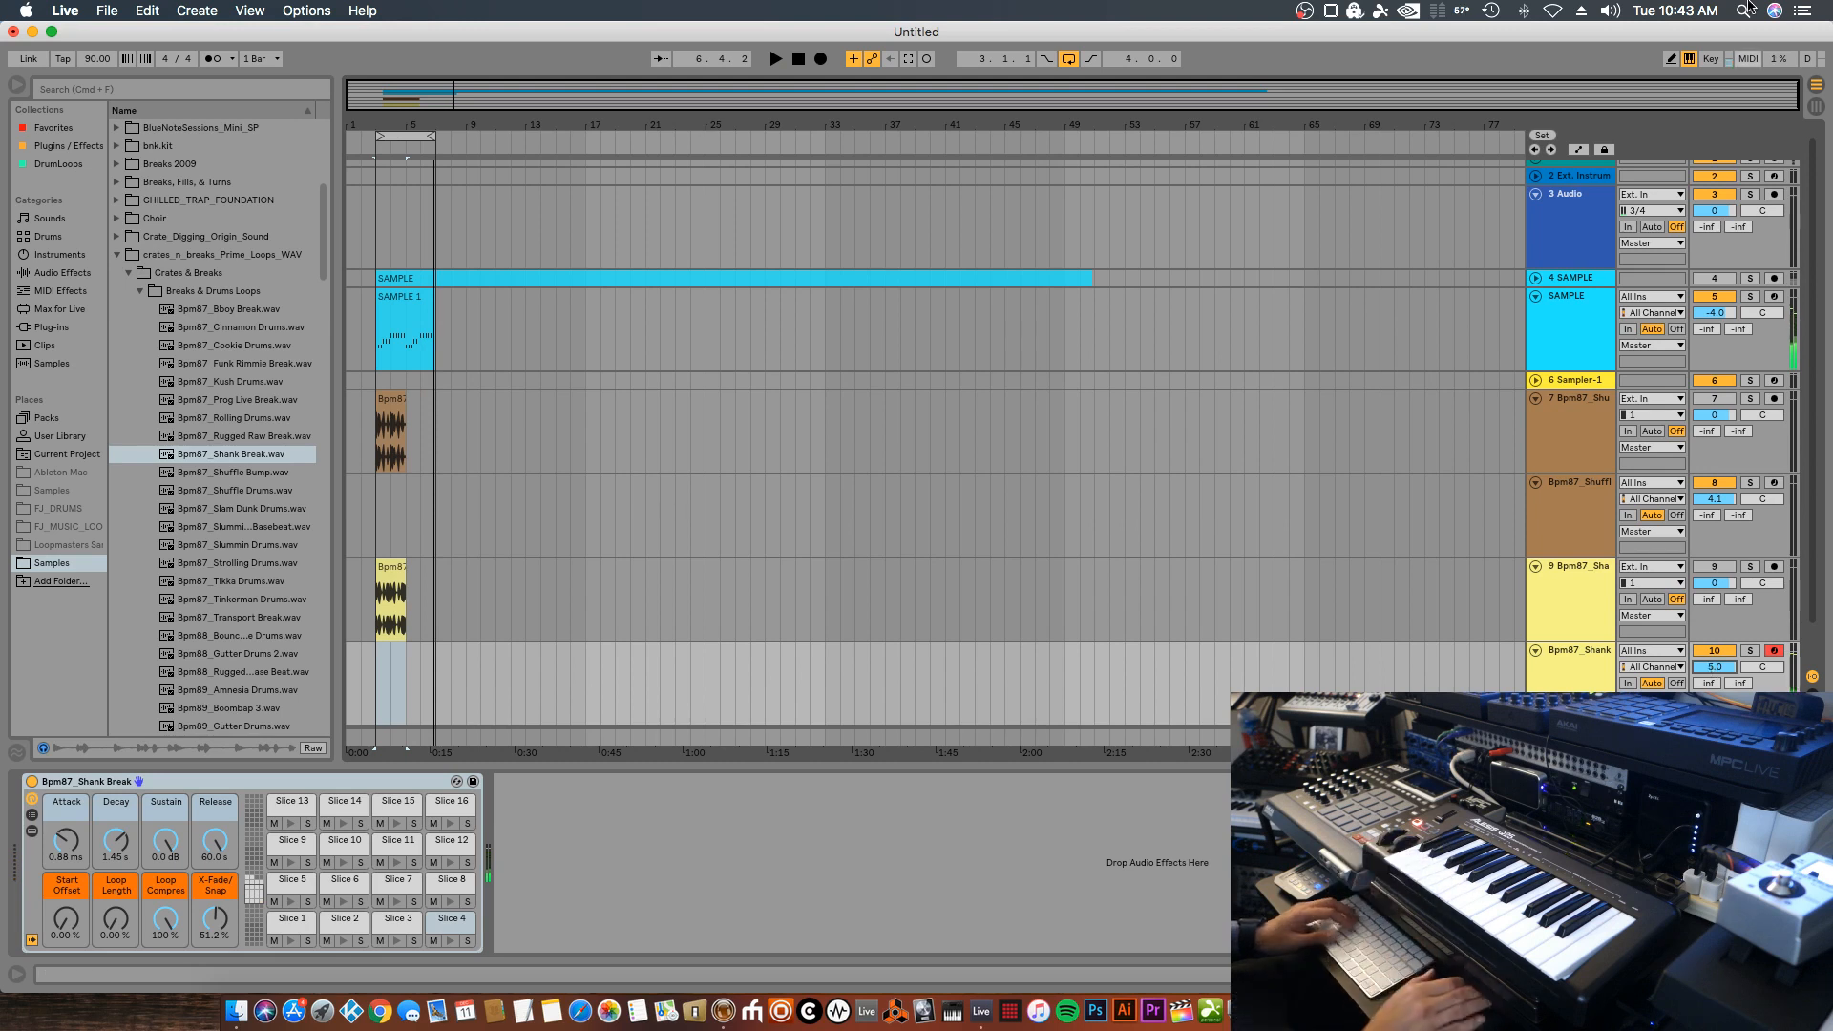
Record the Slice 4 hits onto the sliced Shank Break track over the loop, starting at bar 3
{"action": "left_click", "coordinate": [376, 684]}
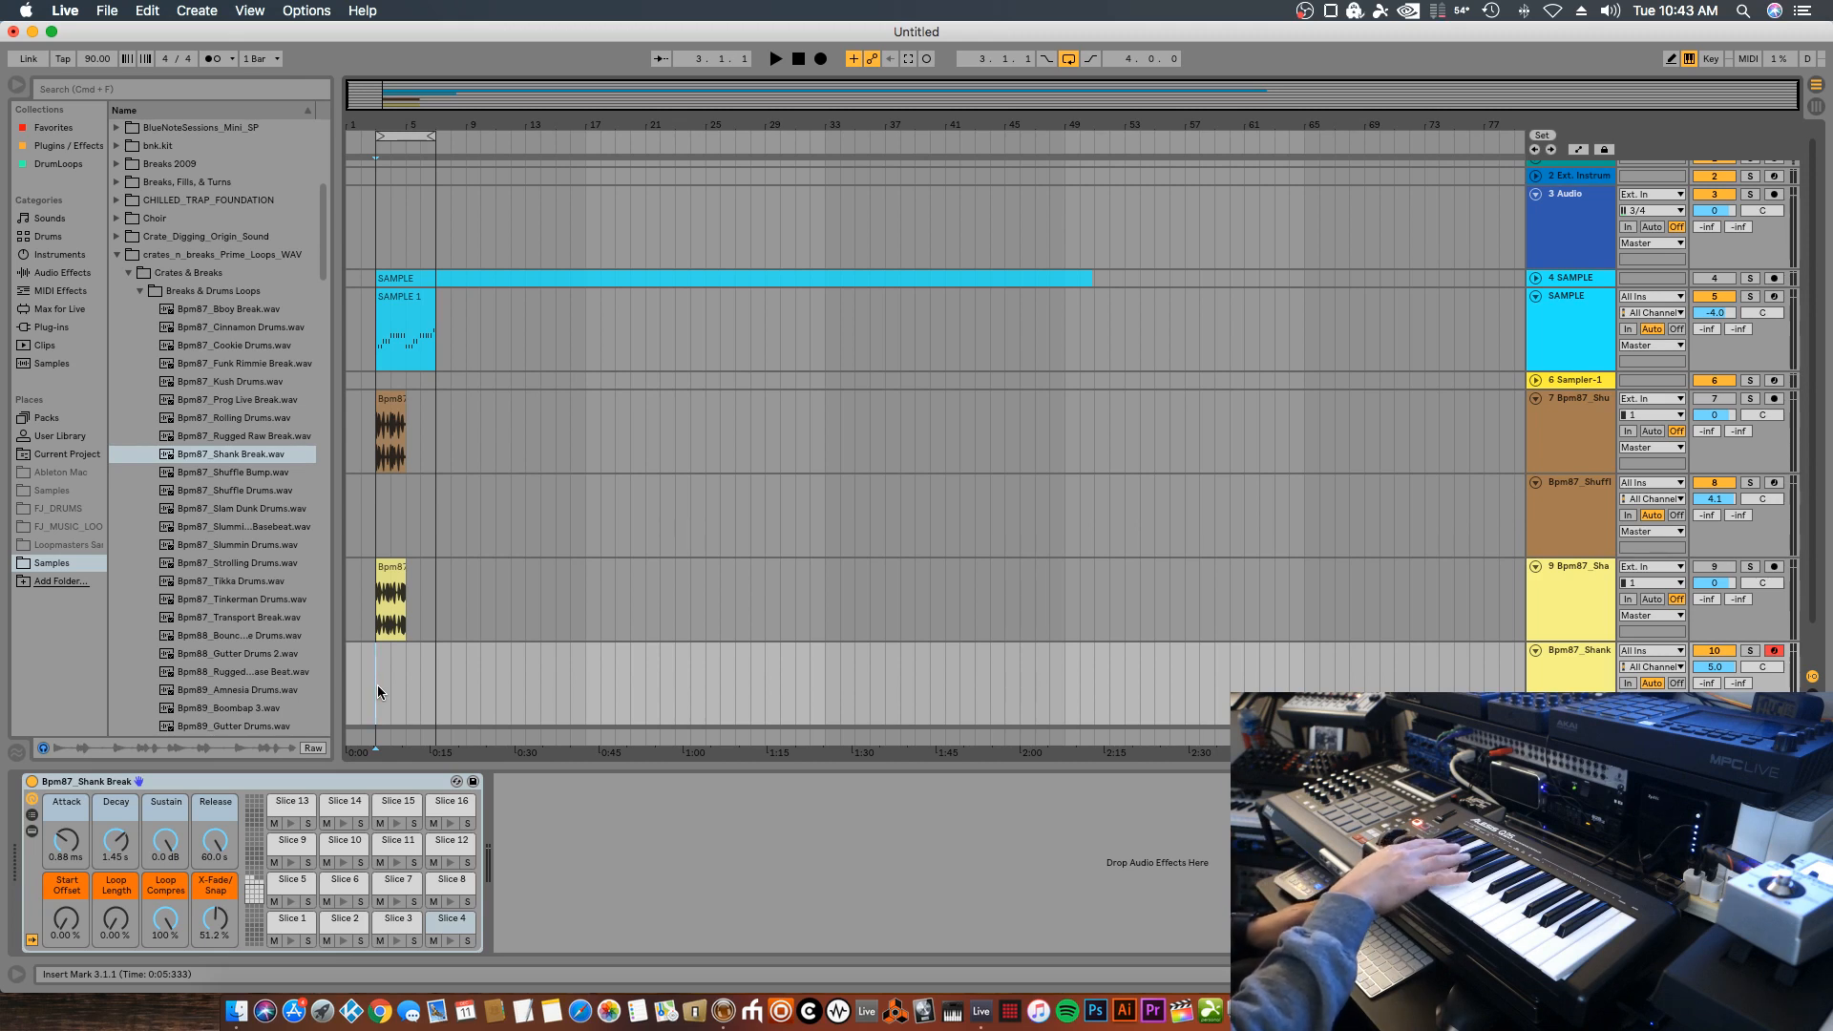
{"action": "key", "text": "F9"}
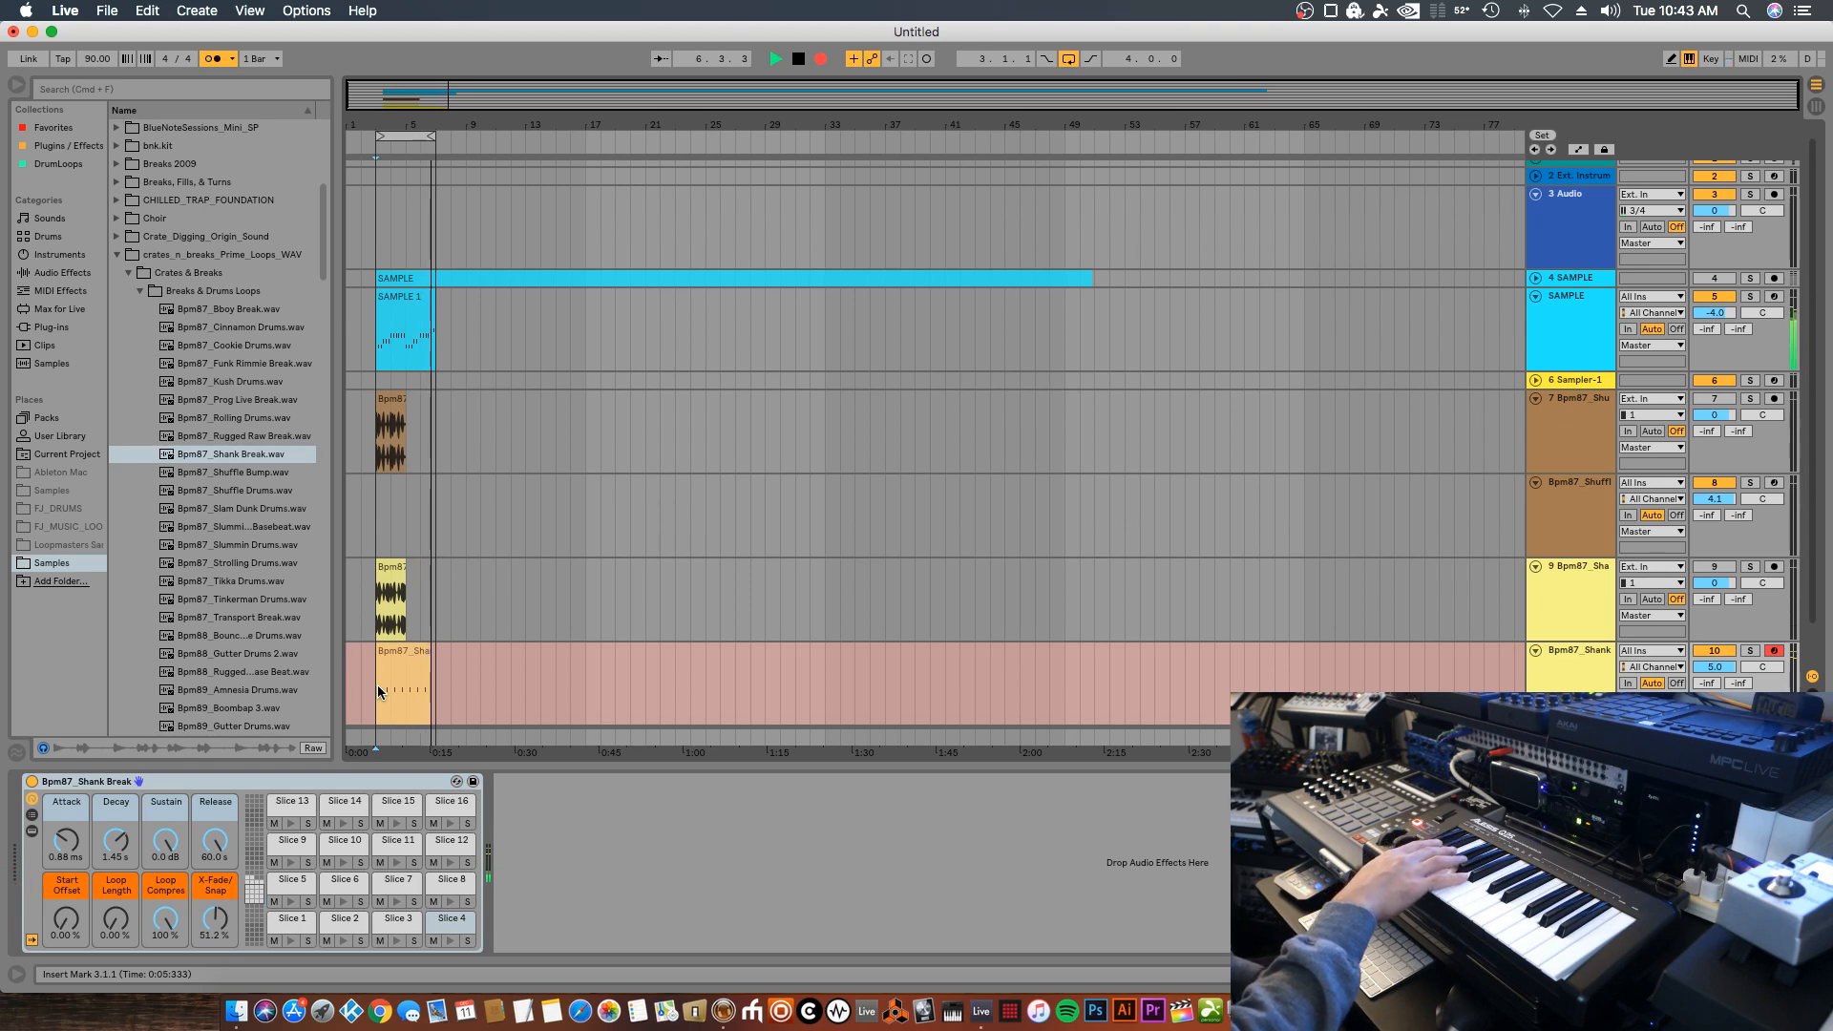
{"action": "key", "text": "F9"}
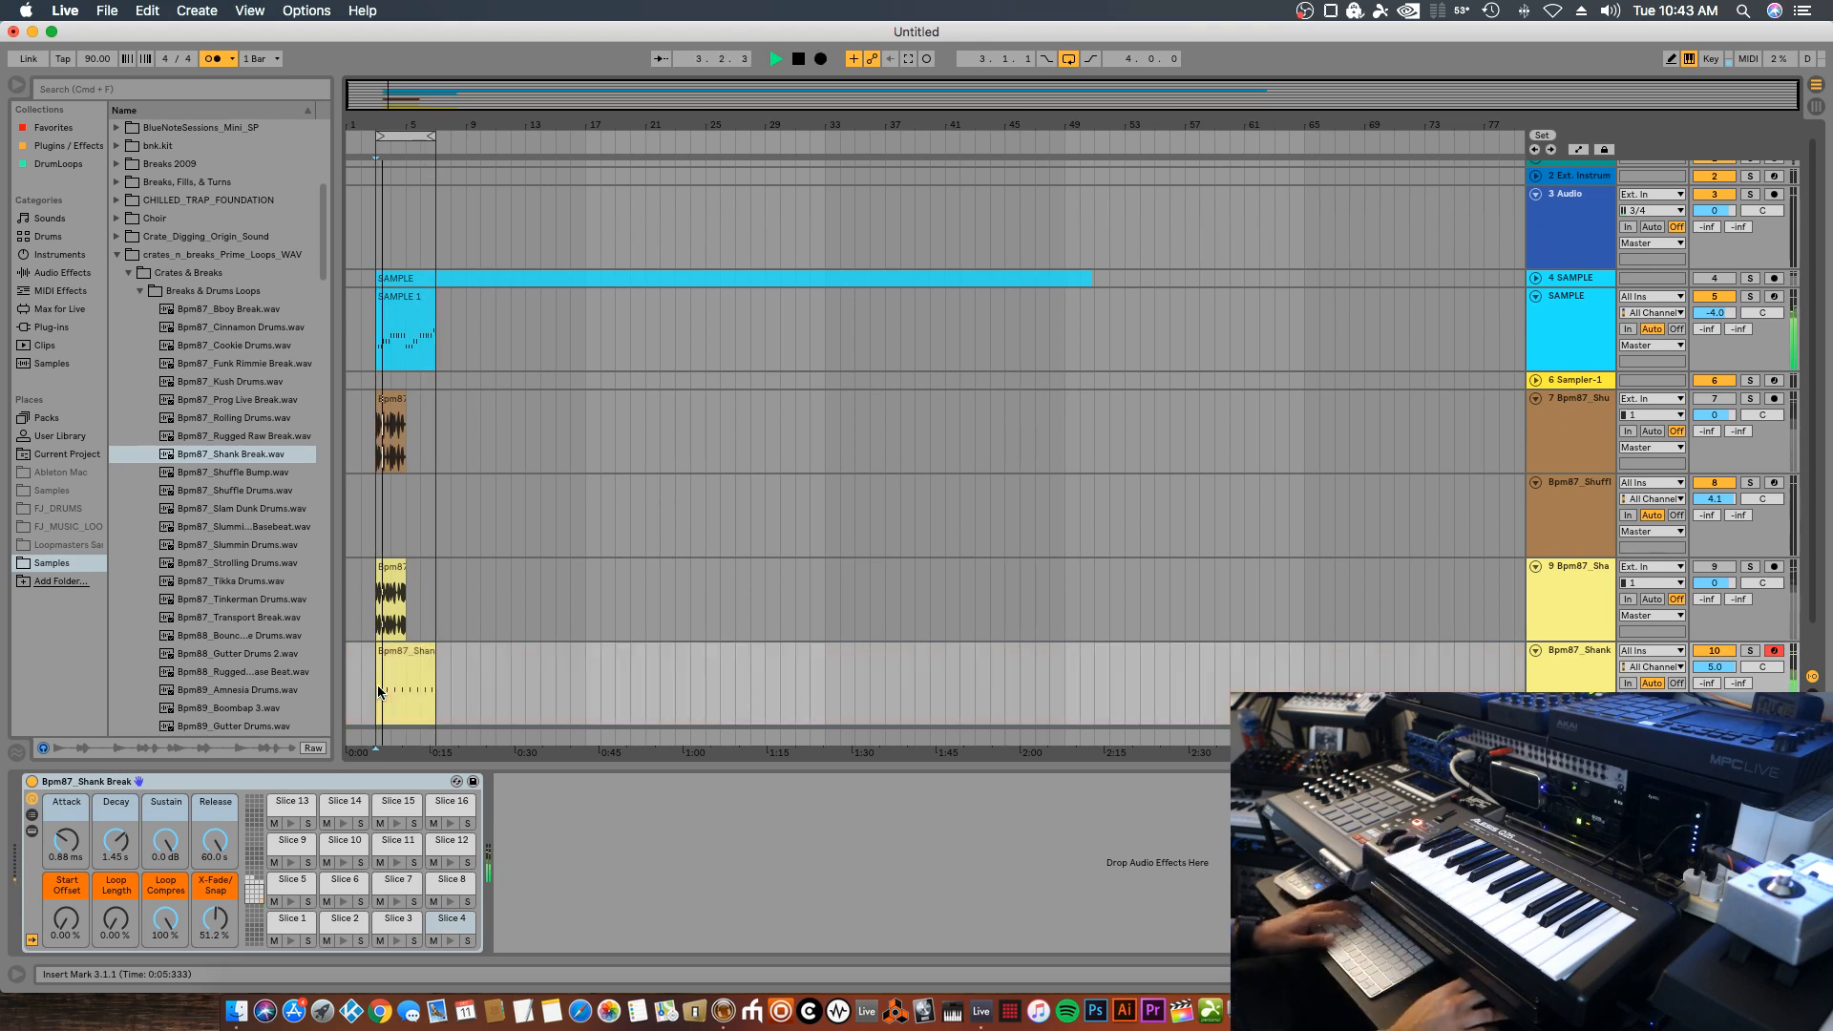
Open the recorded Slice 4 clip, quantize all its notes, and stop playback after listening
{"action": "double_click", "coordinate": [399, 652]}
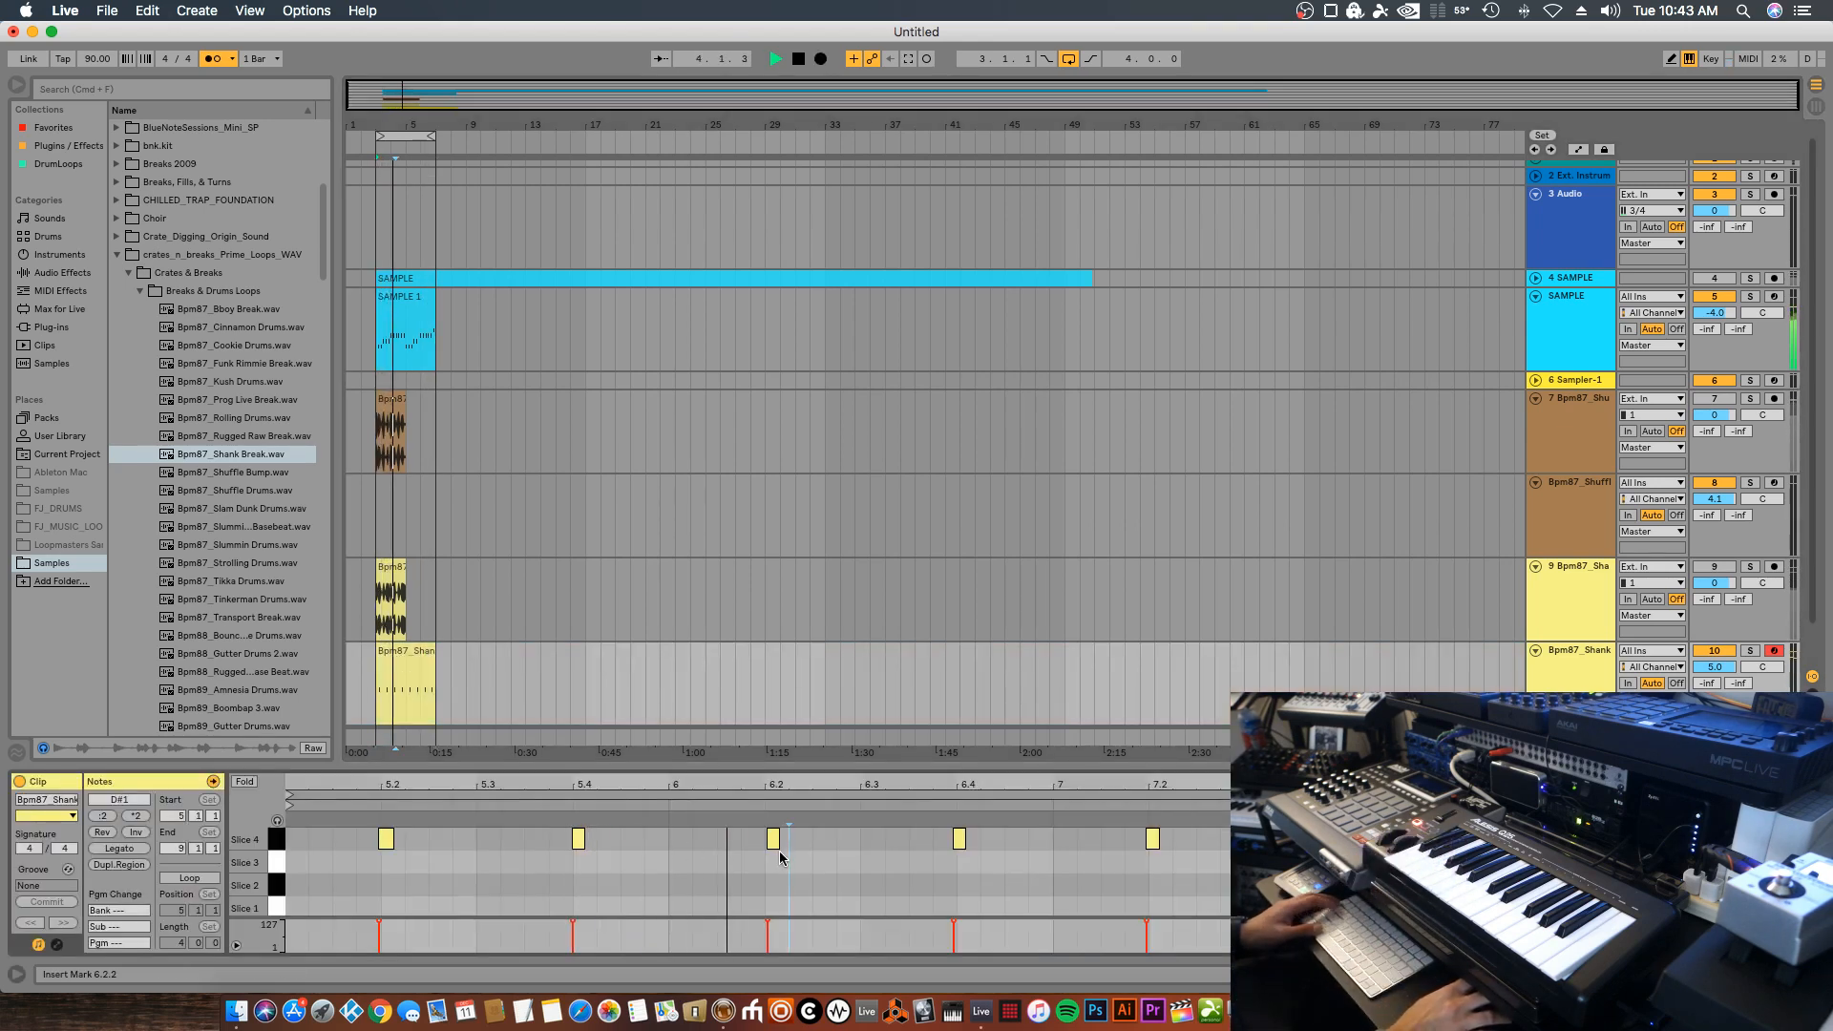
{"action": "right_click", "coordinate": [777, 847]}
{"action": "left_click", "coordinate": [792, 876]}
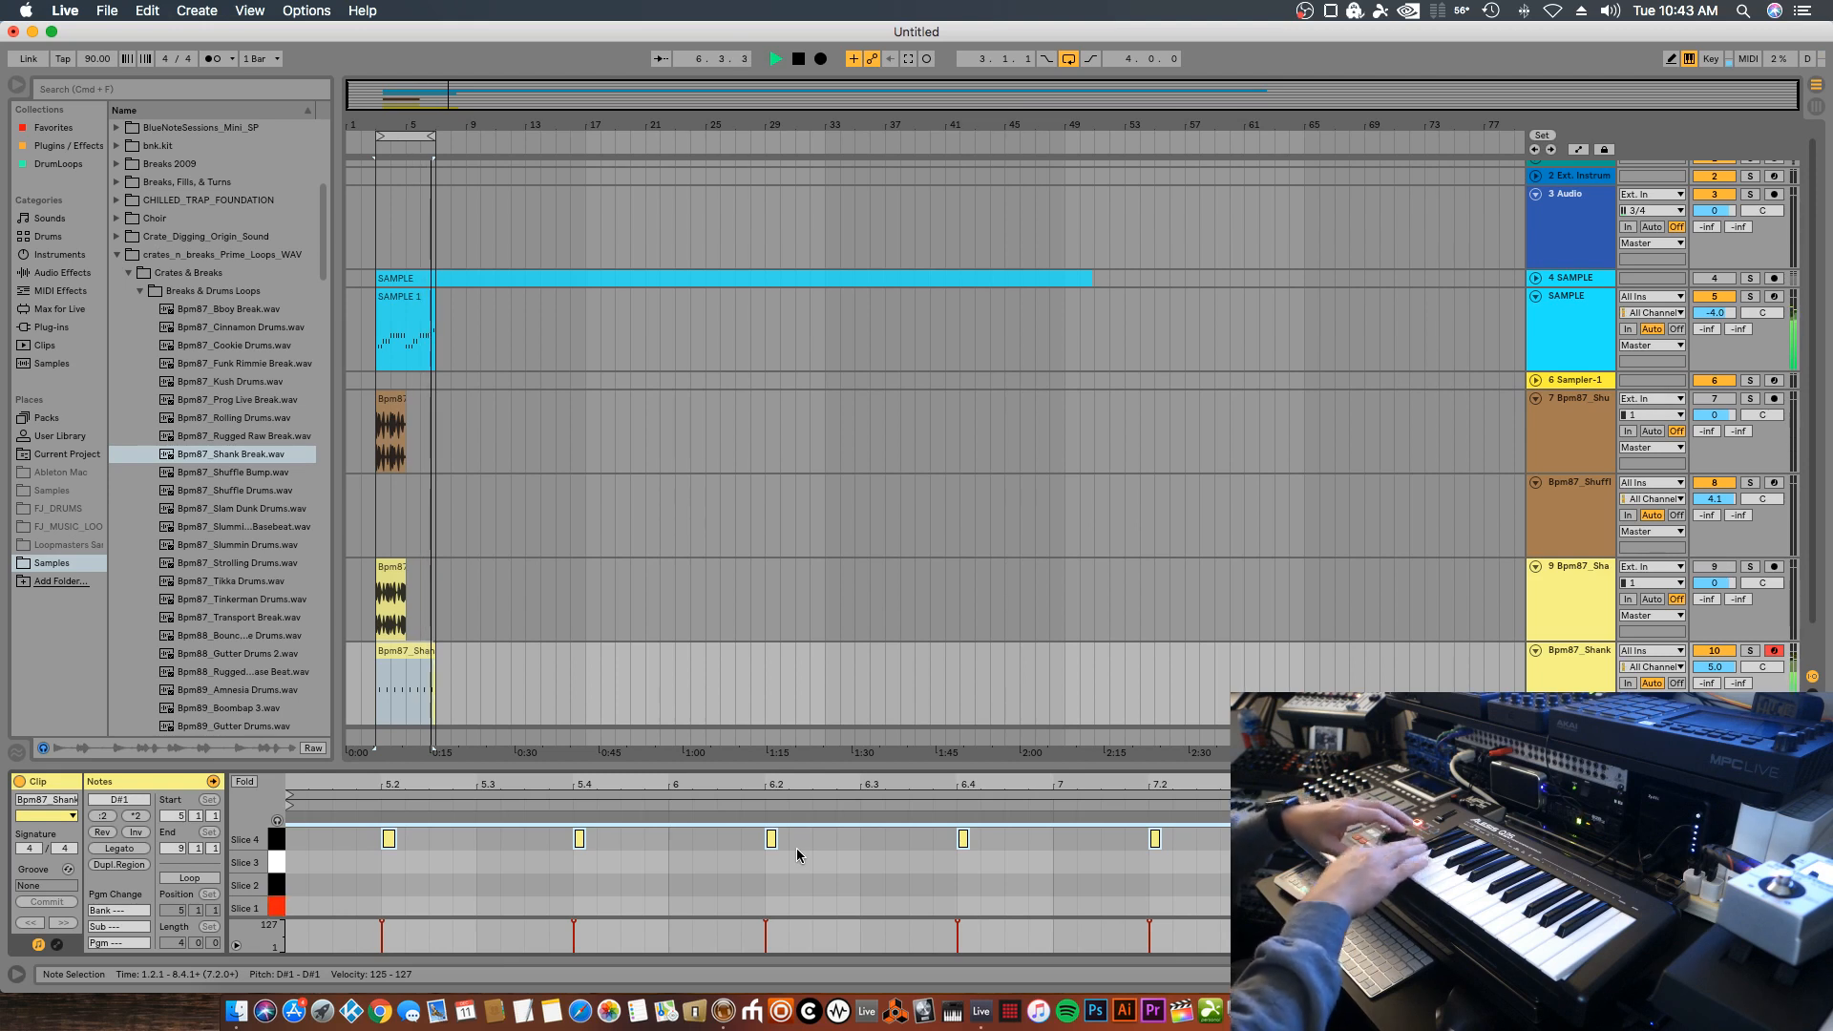
{"action": "key", "text": "space"}
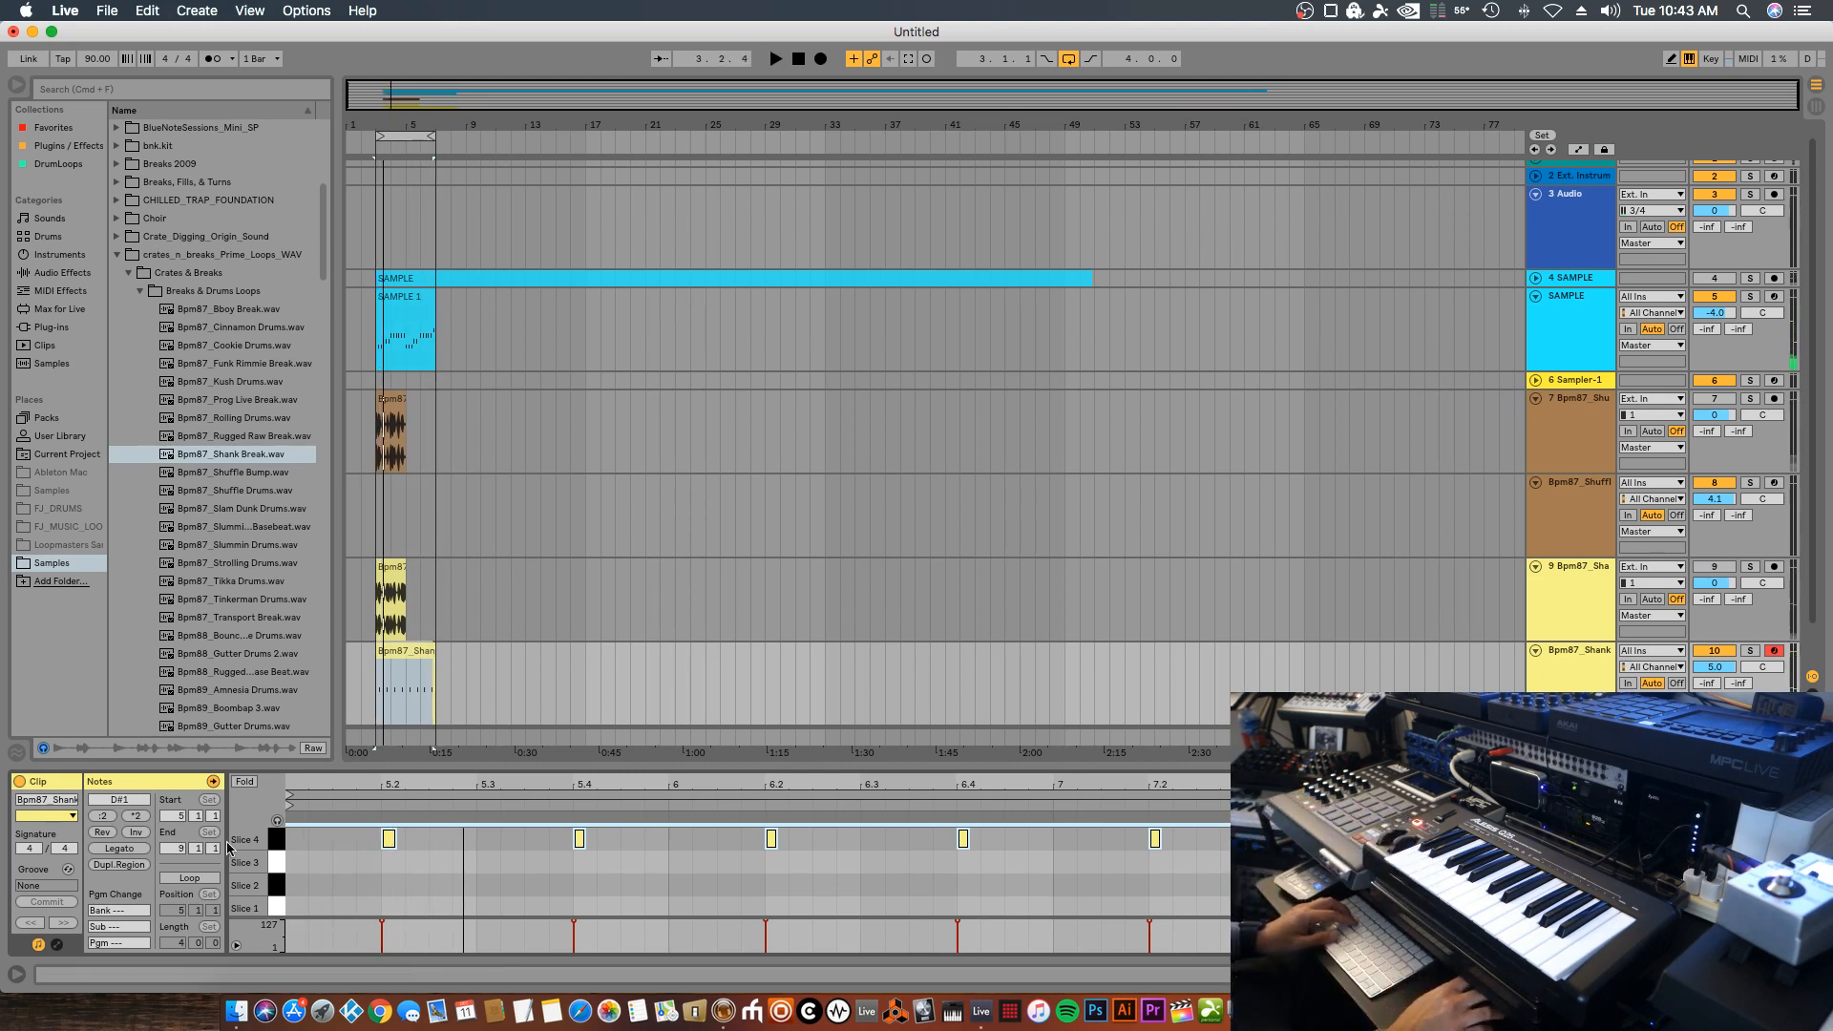
Duplicate the sliced Shank Break track with its Slice 4 pattern and delete the clip from the original track
{"action": "left_click", "coordinate": [374, 698]}
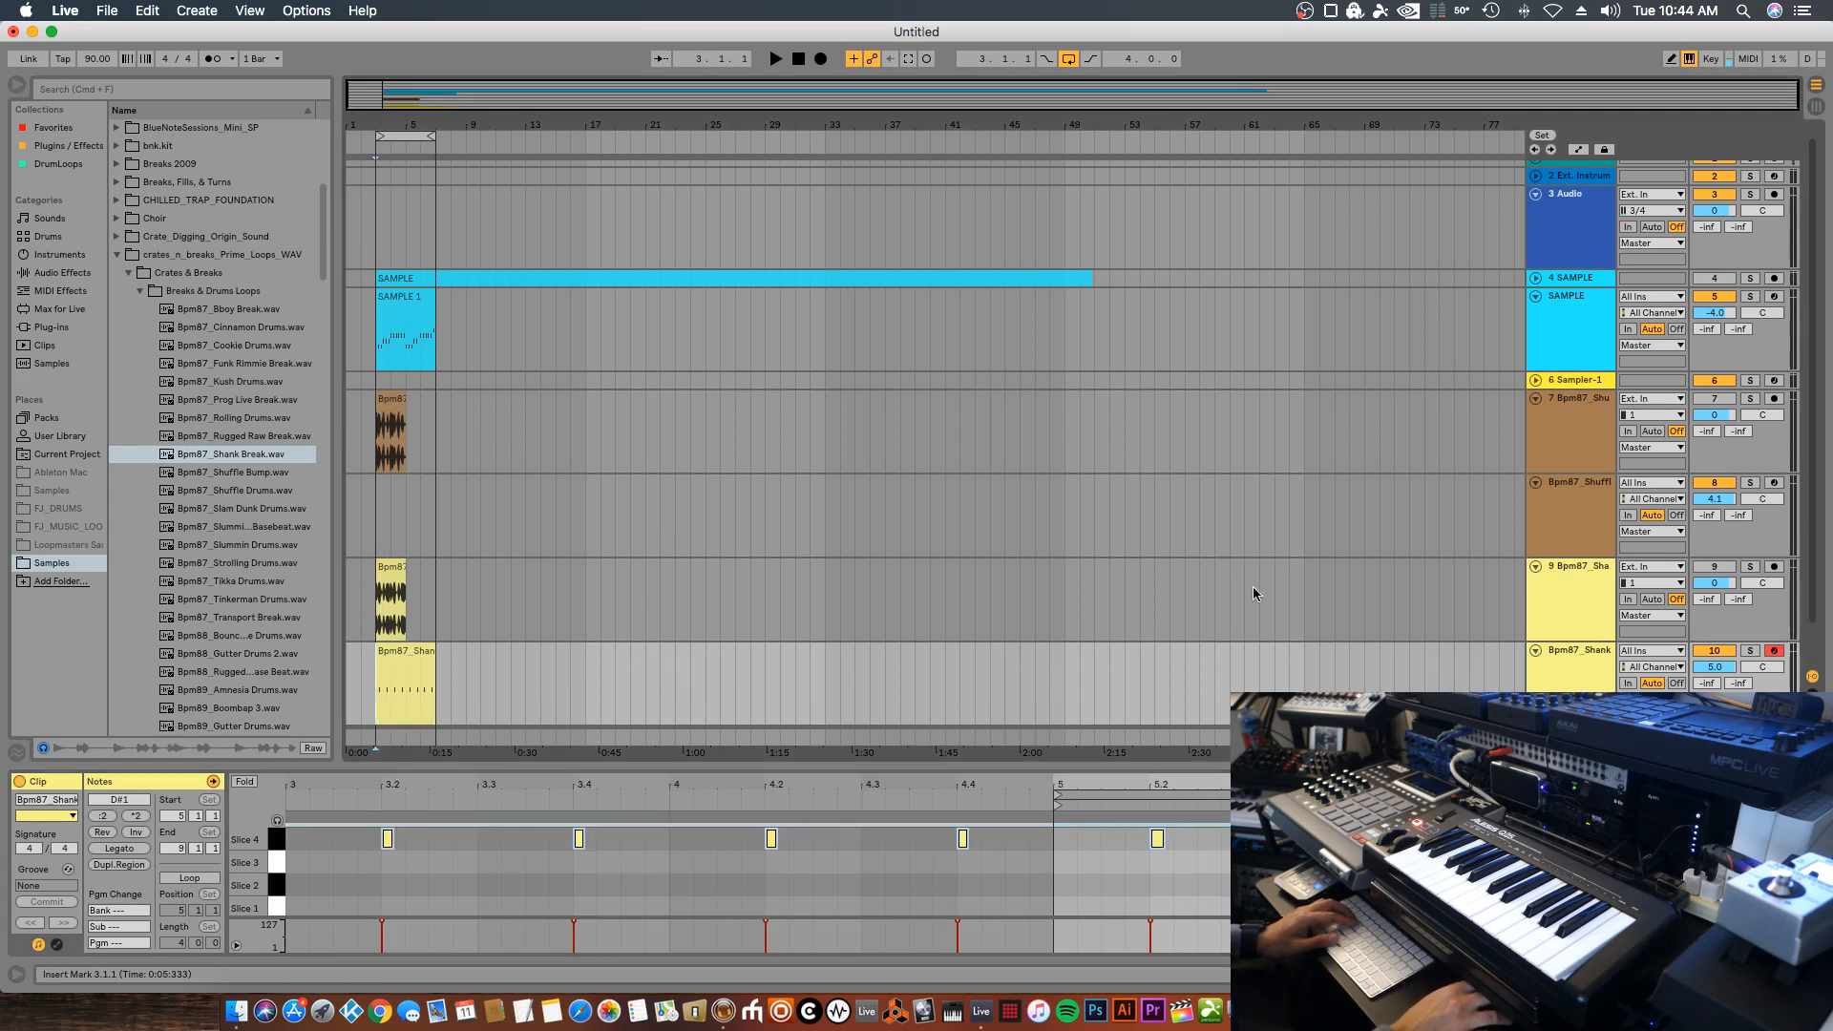
{"action": "scroll", "coordinate": [1217, 631], "scroll_direction": "down", "scroll_amount": 1}
{"action": "right_click", "coordinate": [1573, 662]}
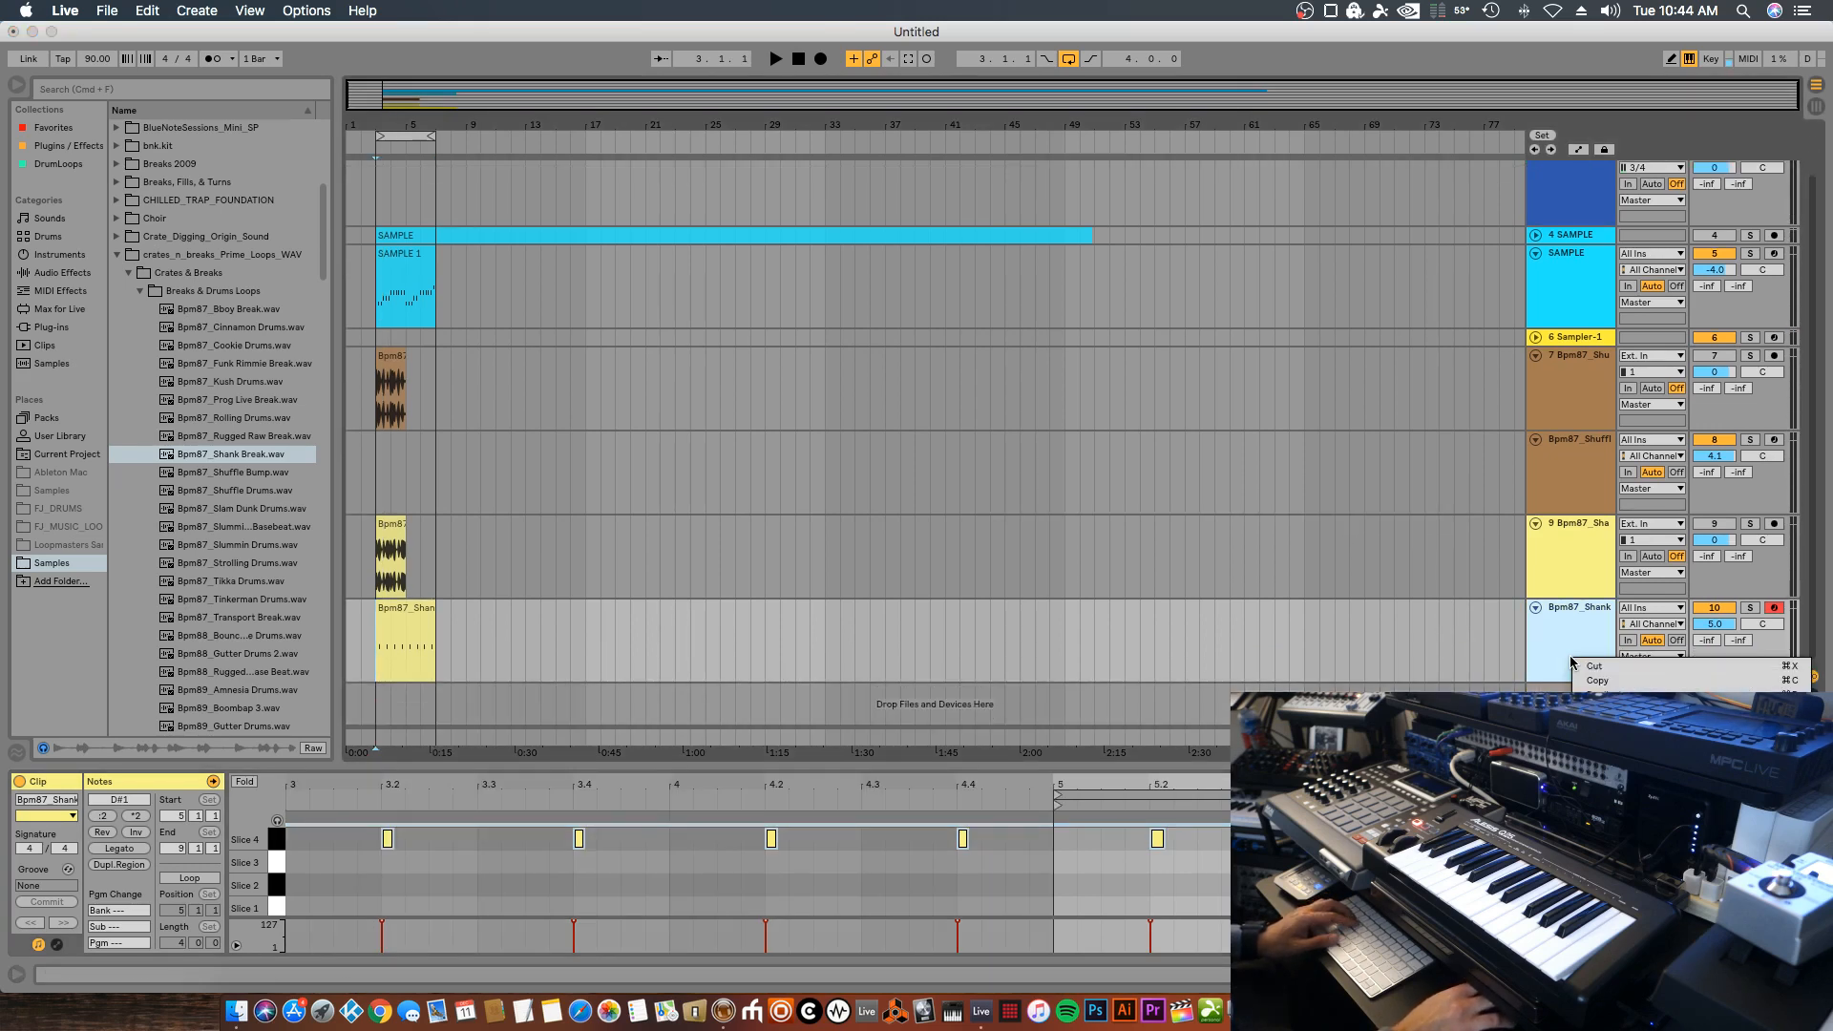
{"action": "left_click", "coordinate": [1592, 696]}
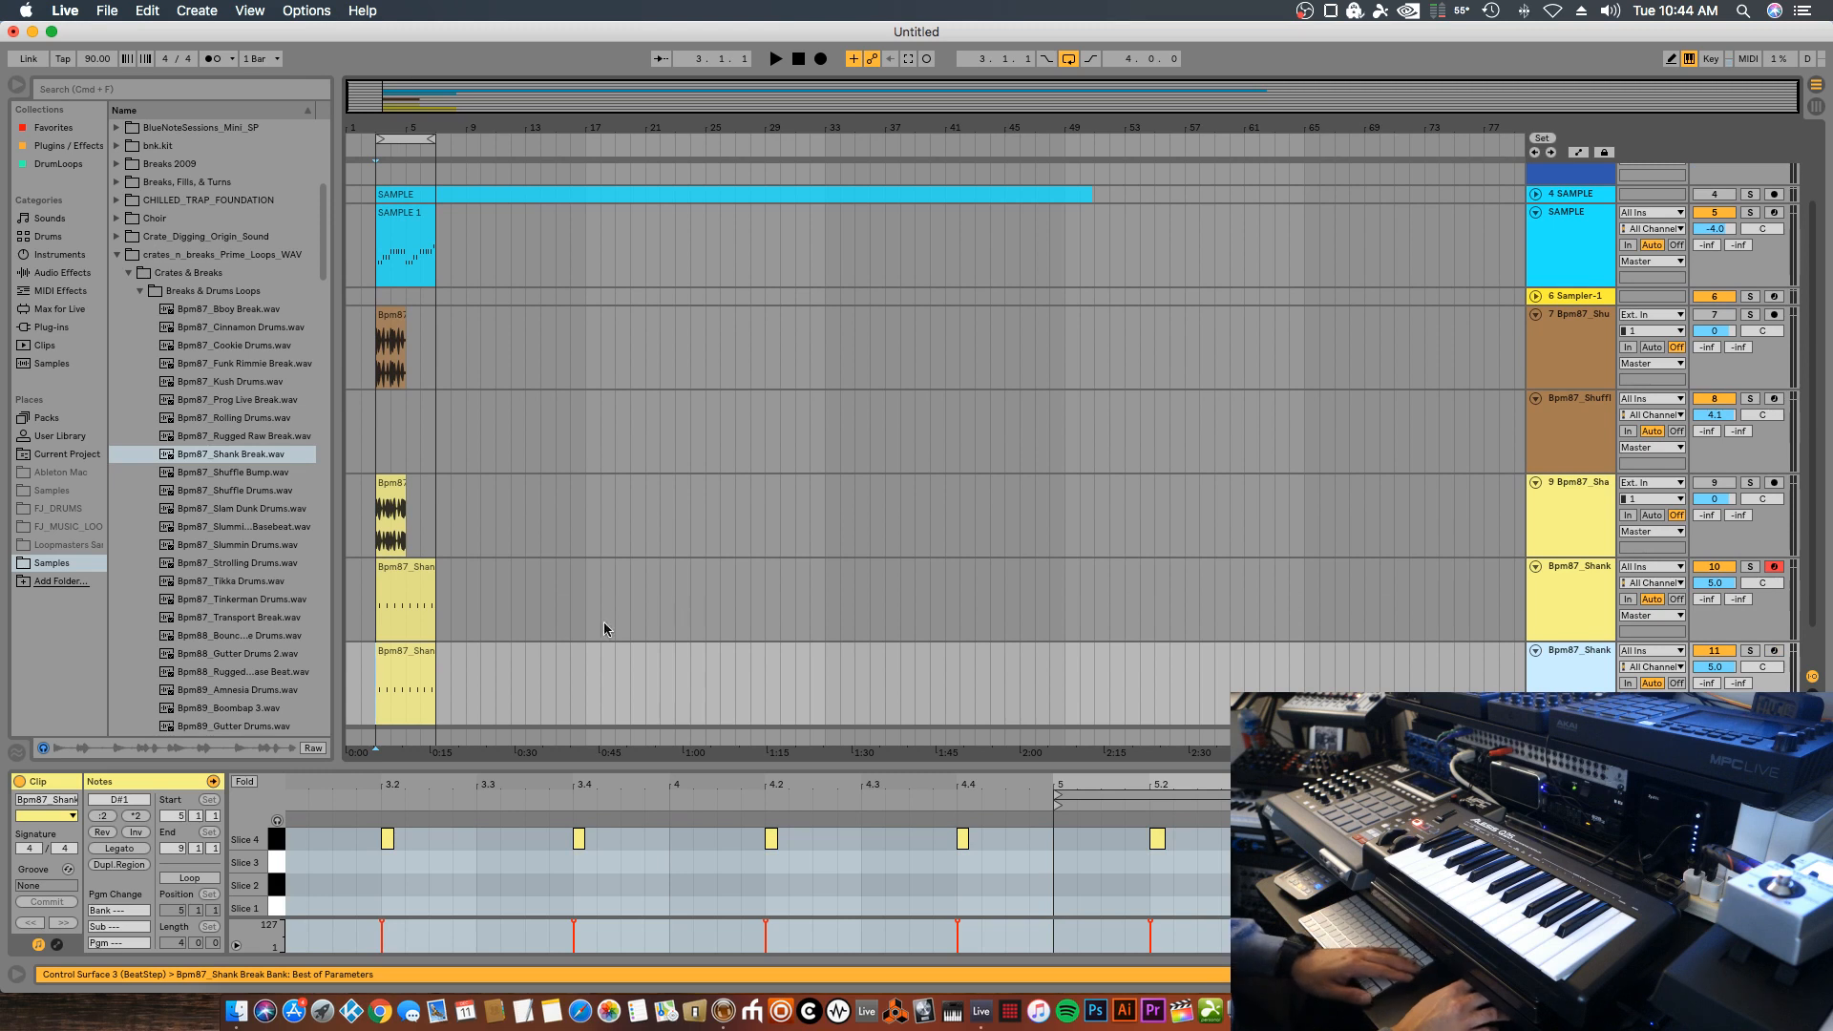
{"action": "key", "text": "Delete"}
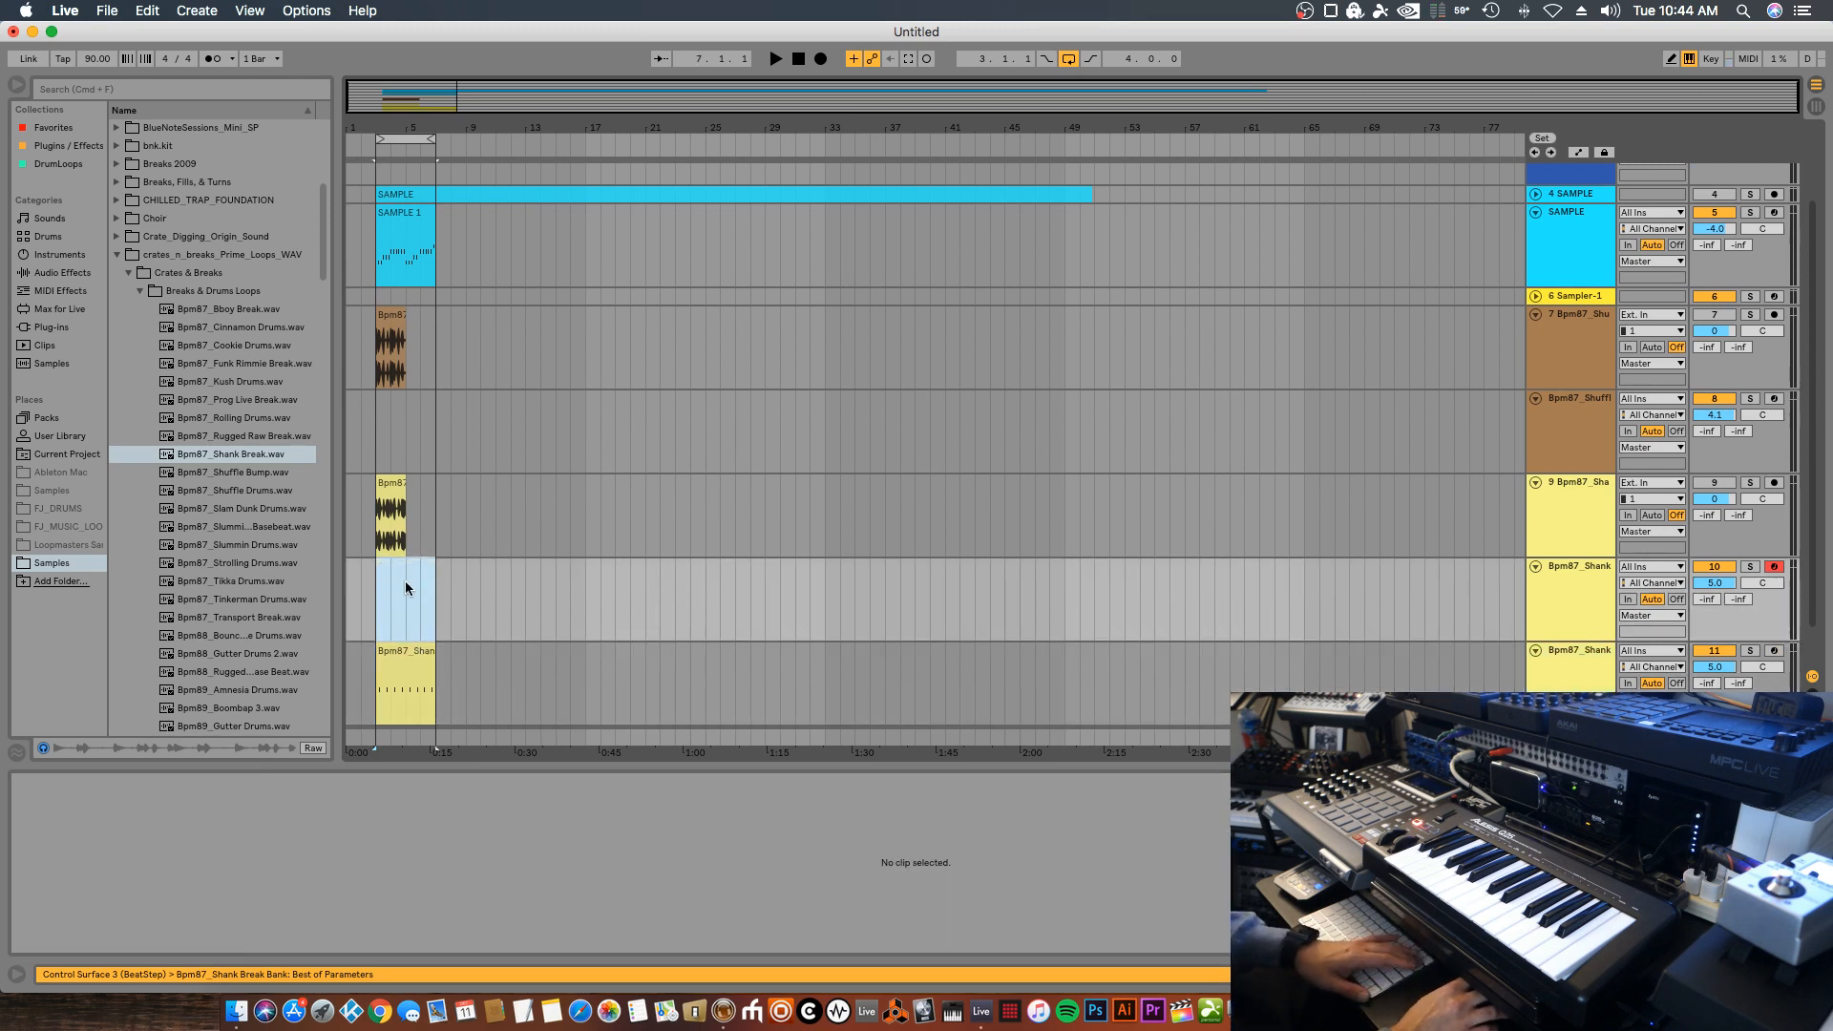
Record the Slice 1 hits onto the emptied Shank Break track over the loop from bar 3
{"action": "left_click", "coordinate": [375, 600]}
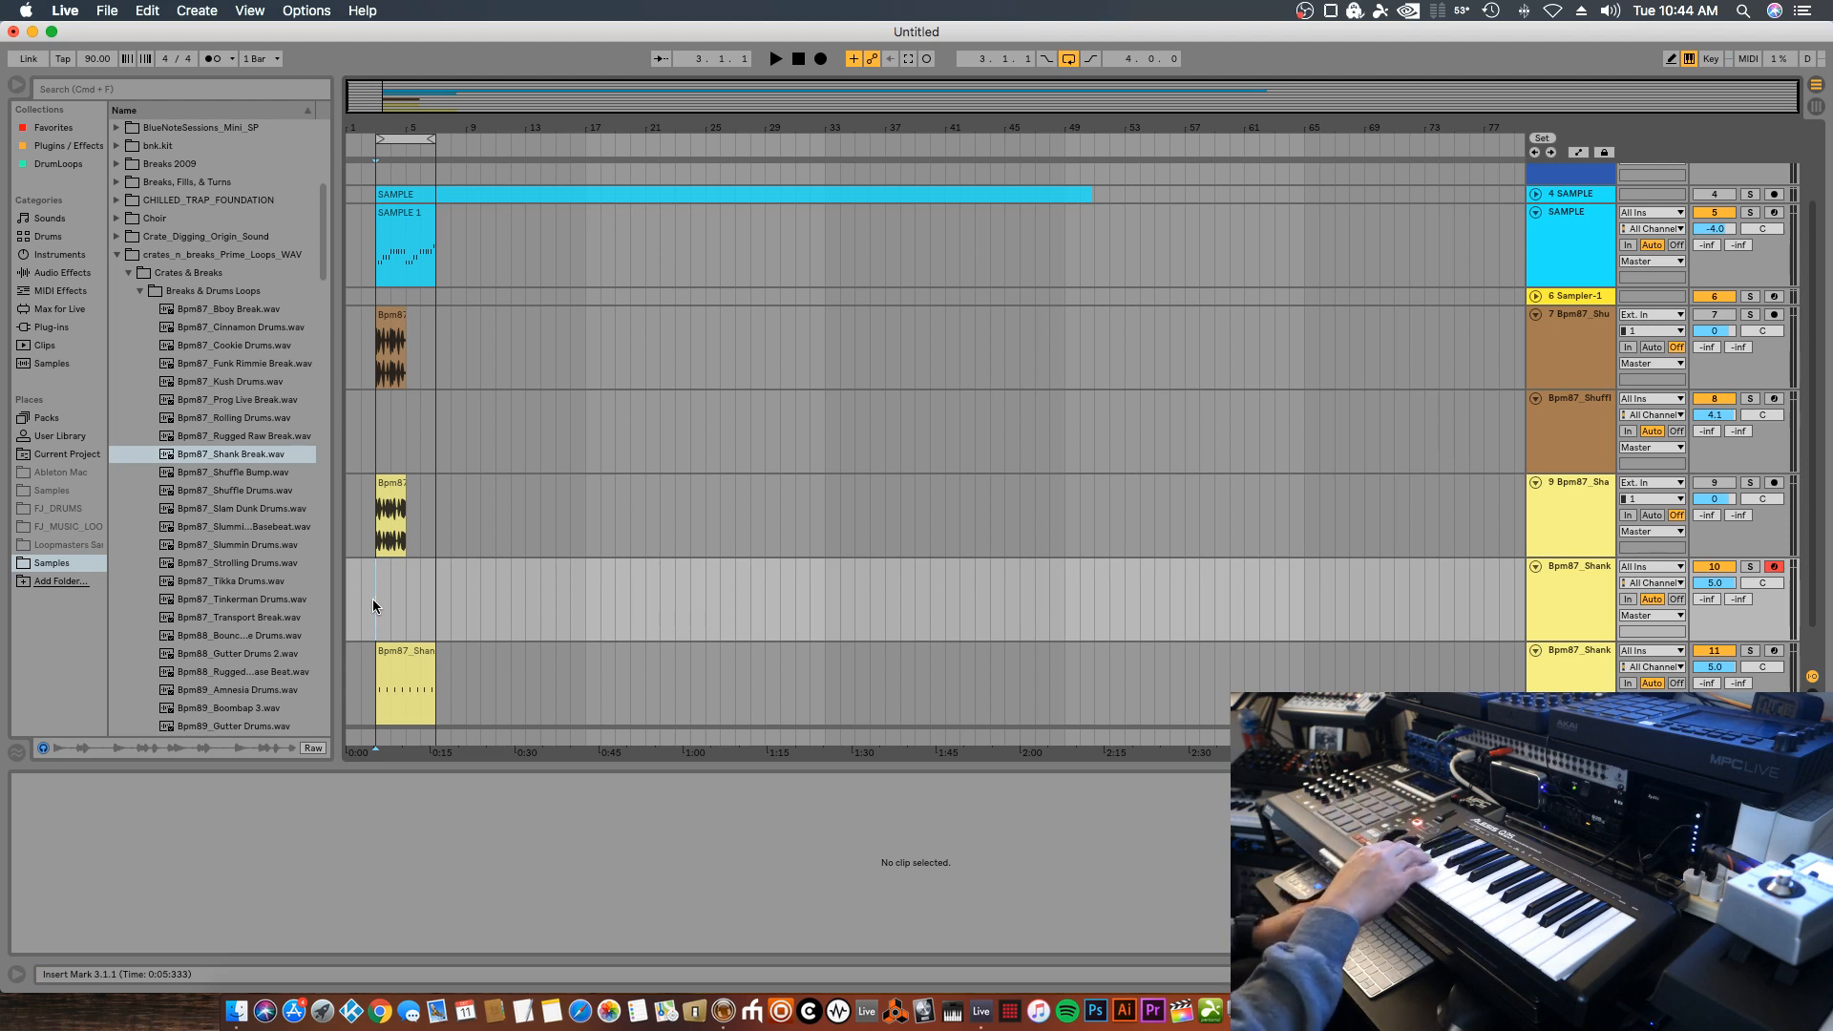
{"action": "key", "text": "F9"}
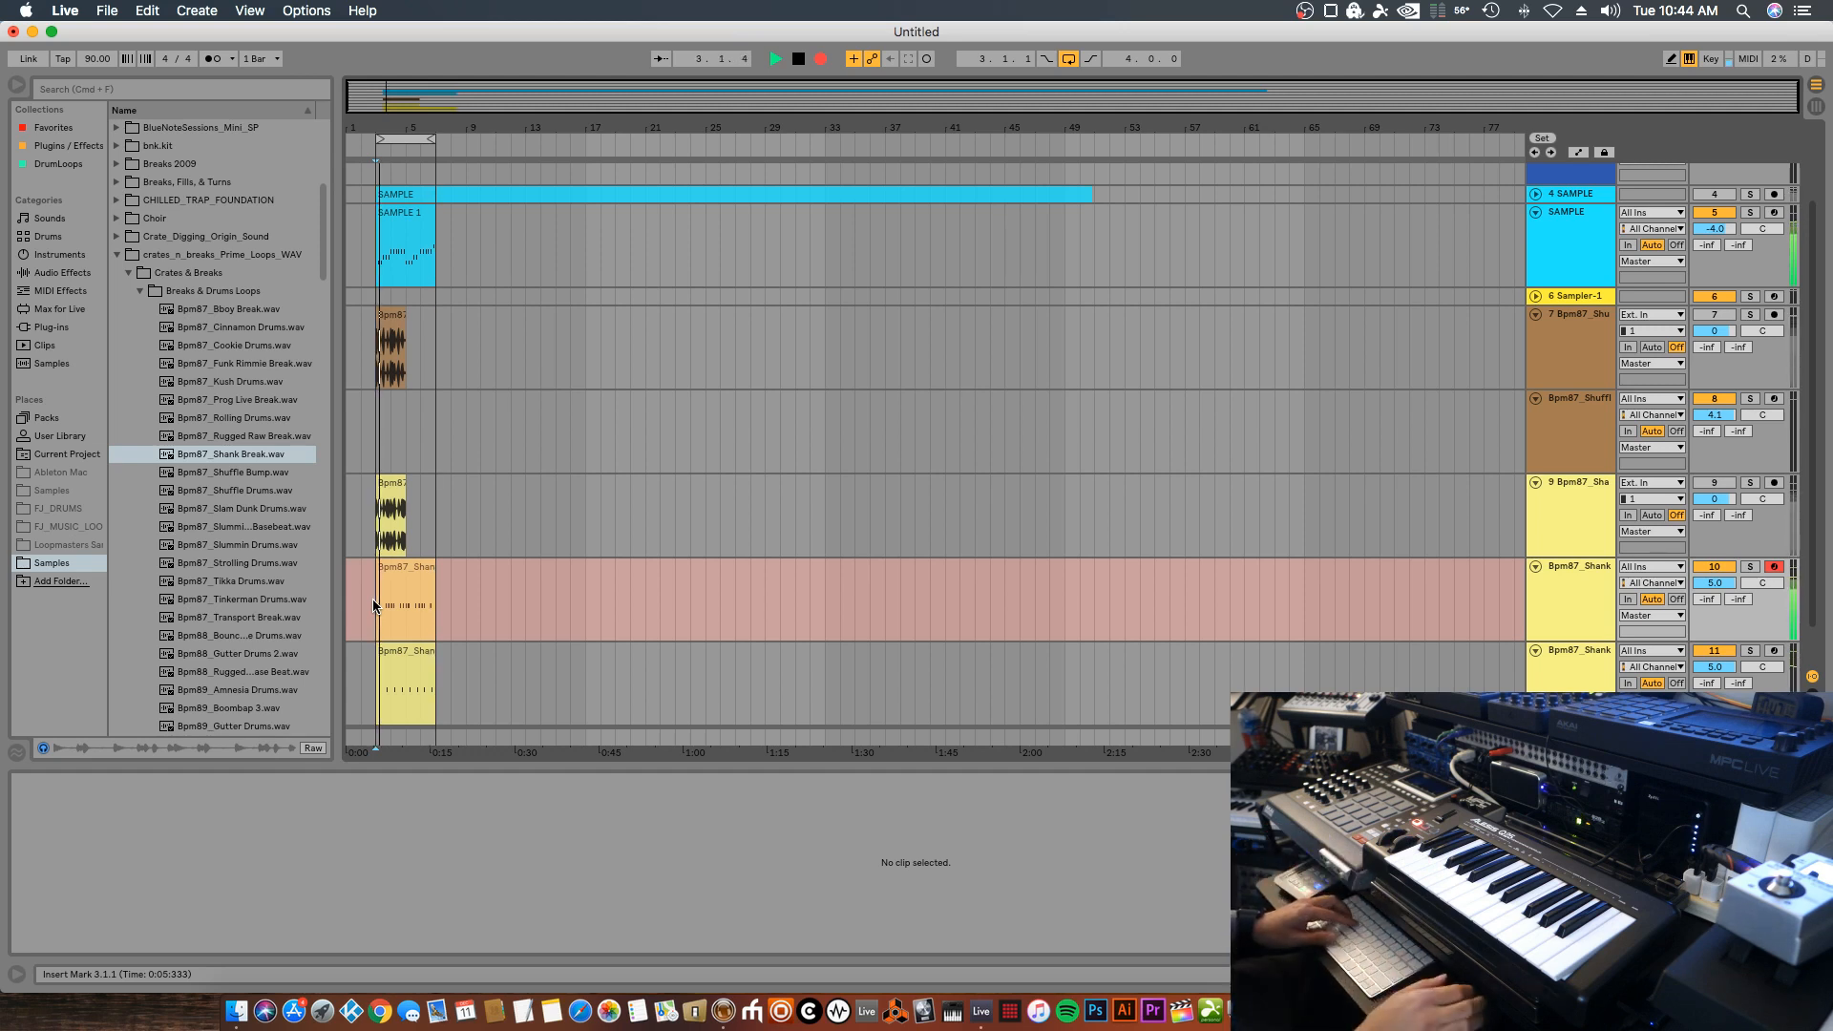
{"action": "key", "text": "F9"}
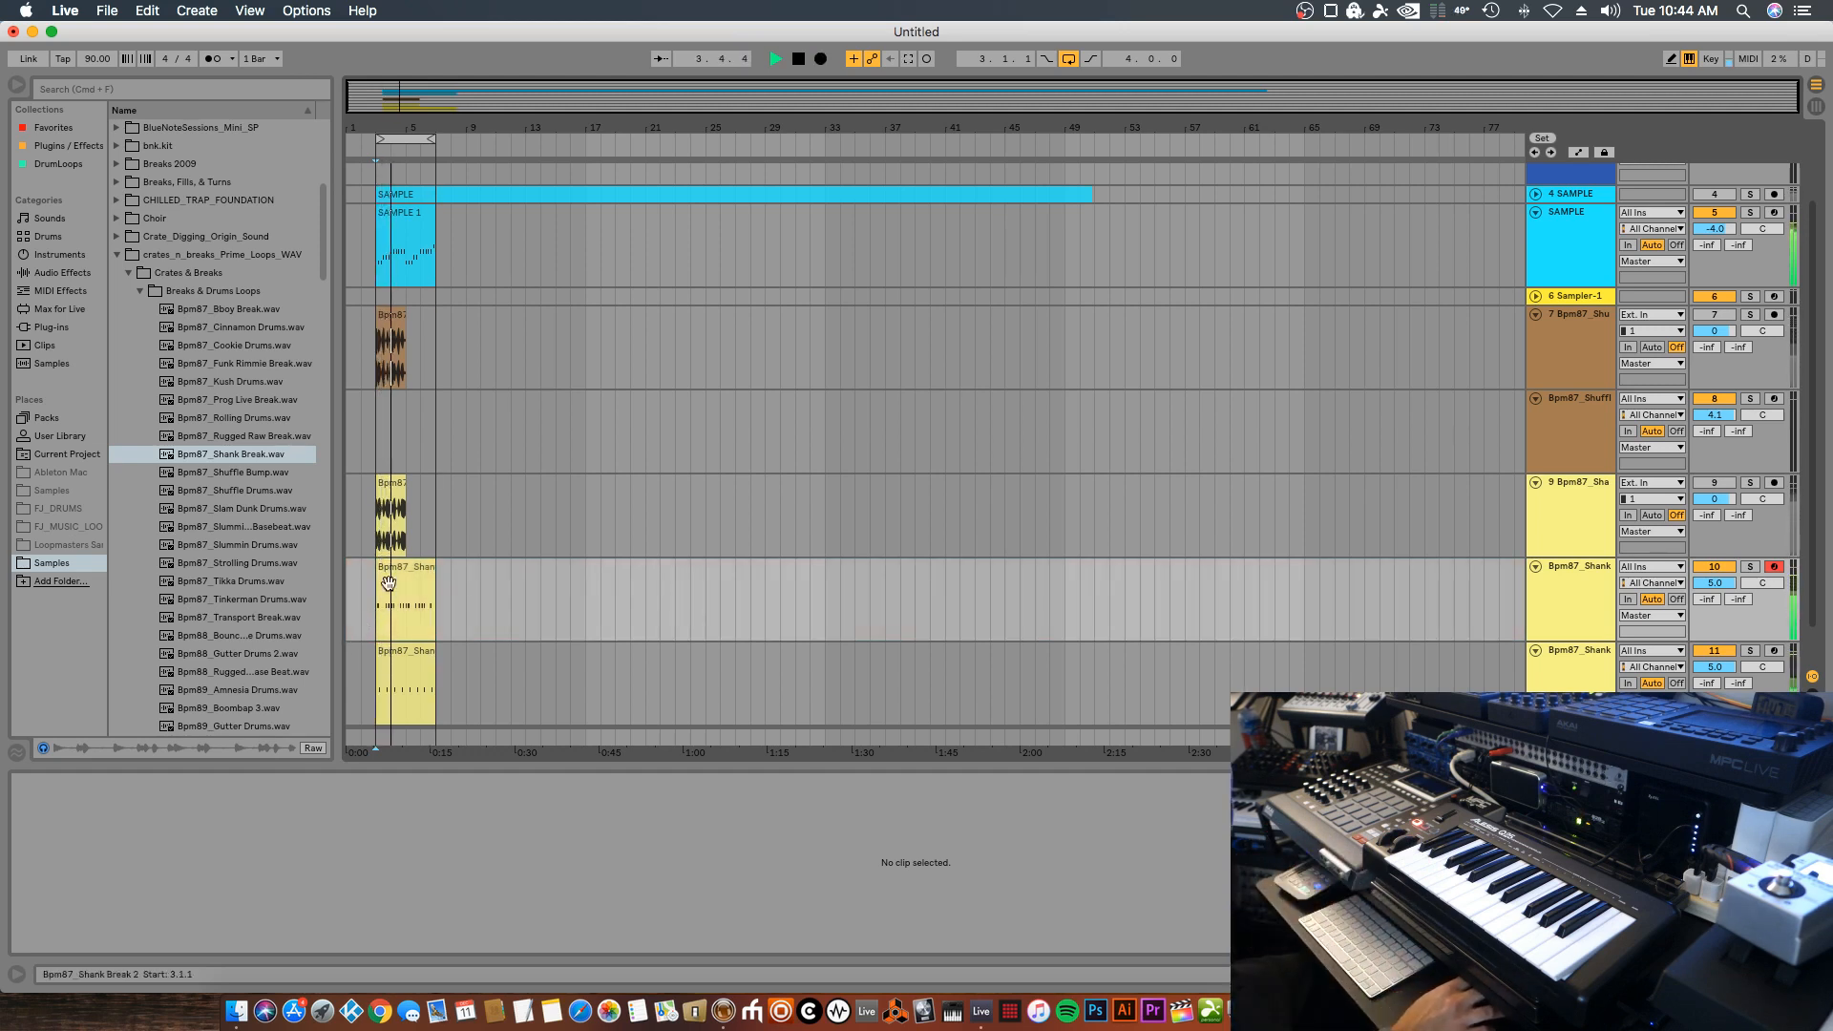
Duplicate the Shank Break track holding the Slice 1 pattern and clear the clip from the armed original
{"action": "left_click", "coordinate": [1565, 571]}
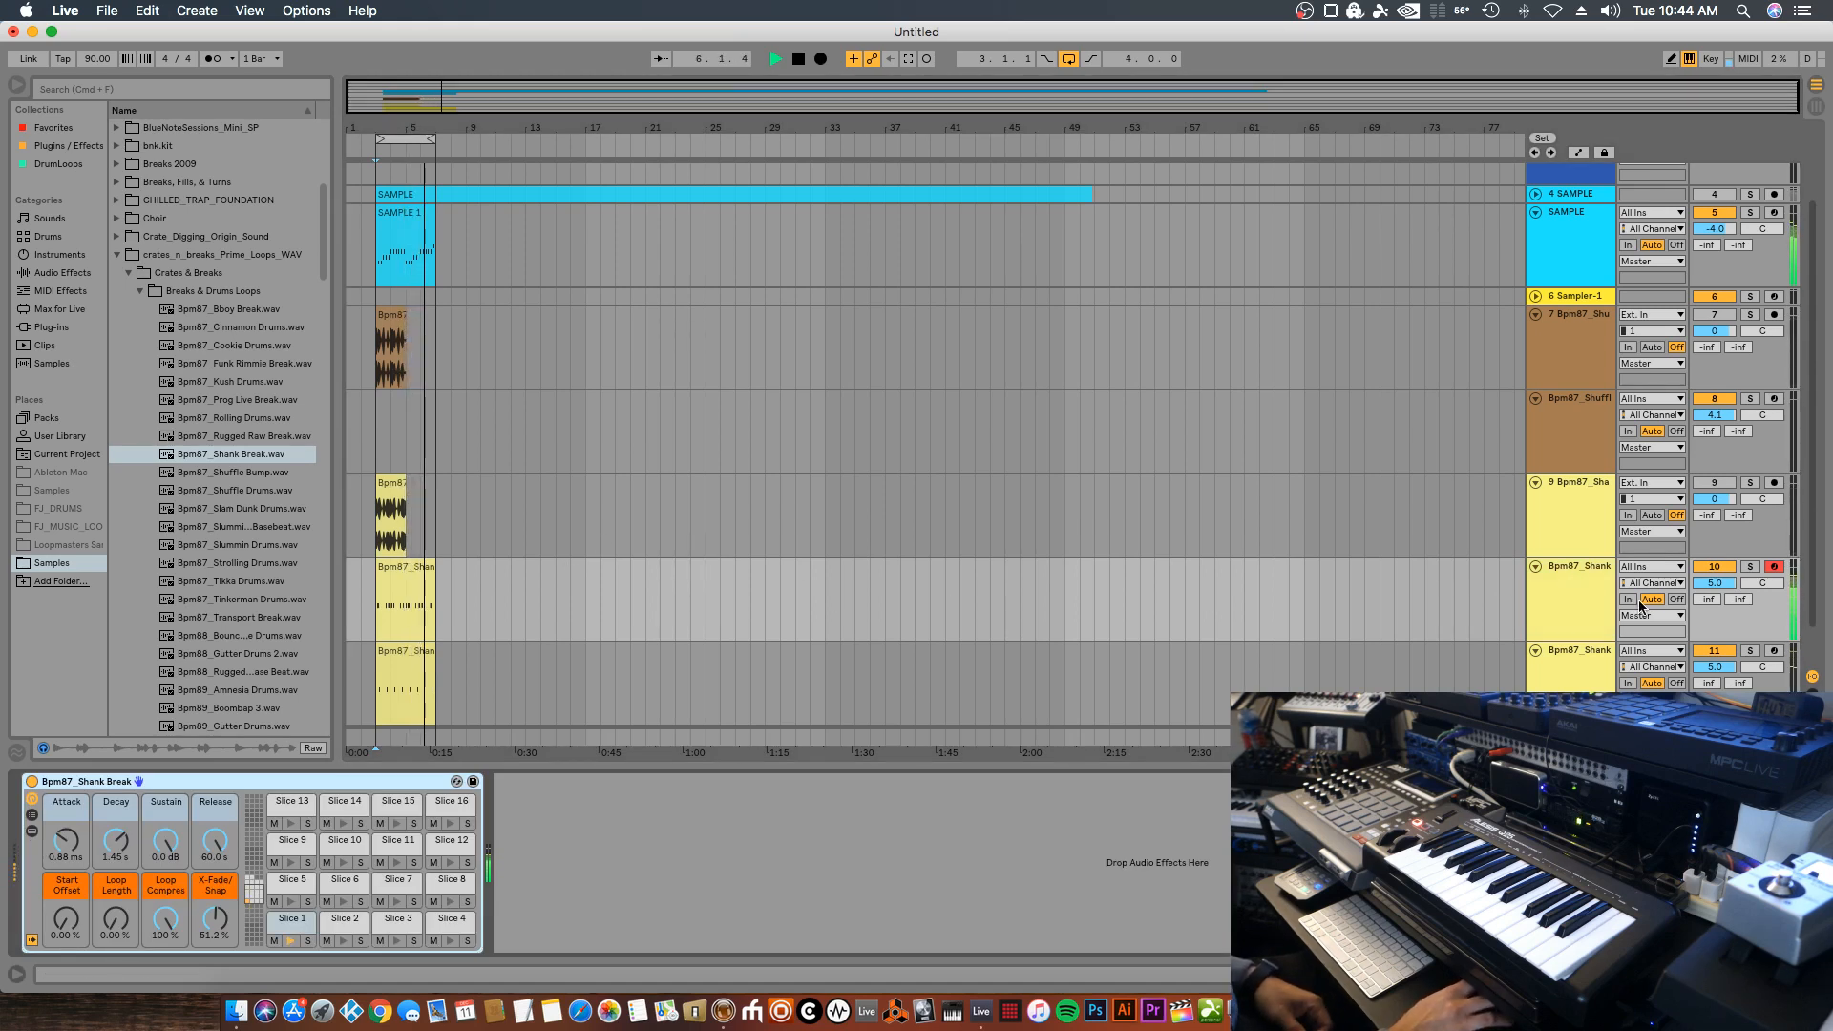
{"action": "right_click", "coordinate": [1561, 607]}
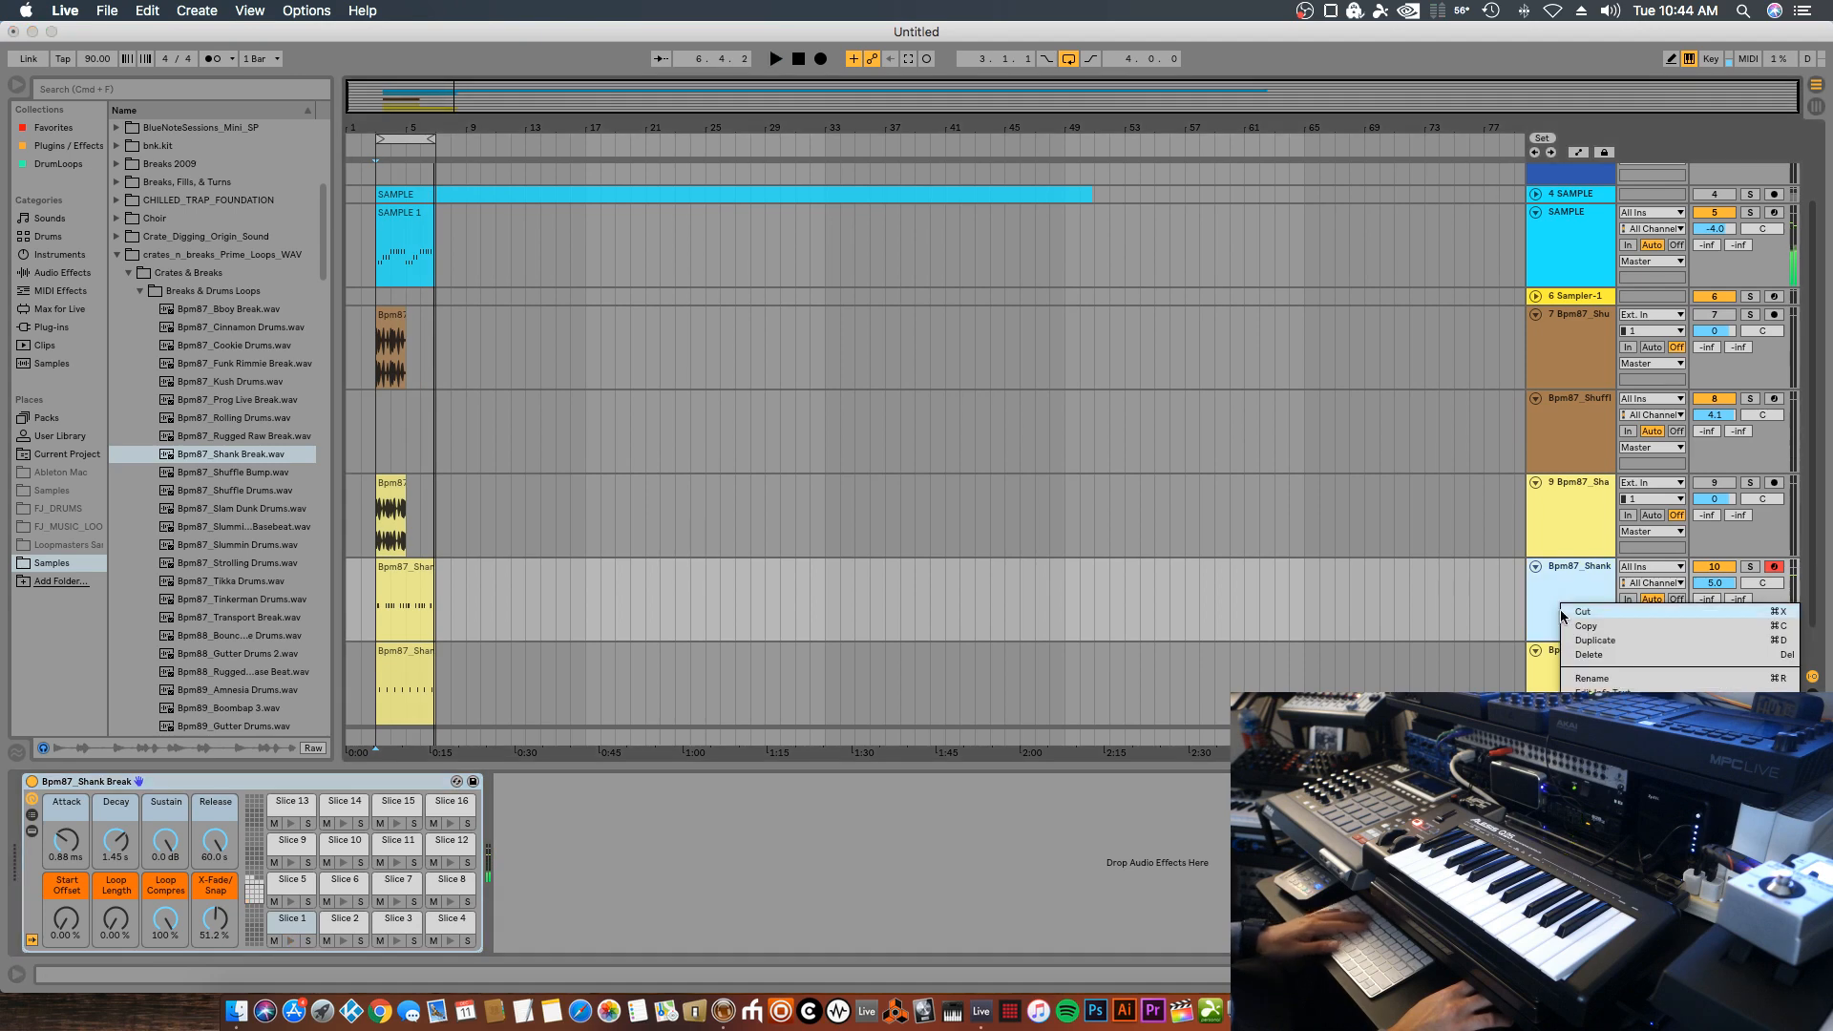
{"action": "left_click", "coordinate": [1565, 638]}
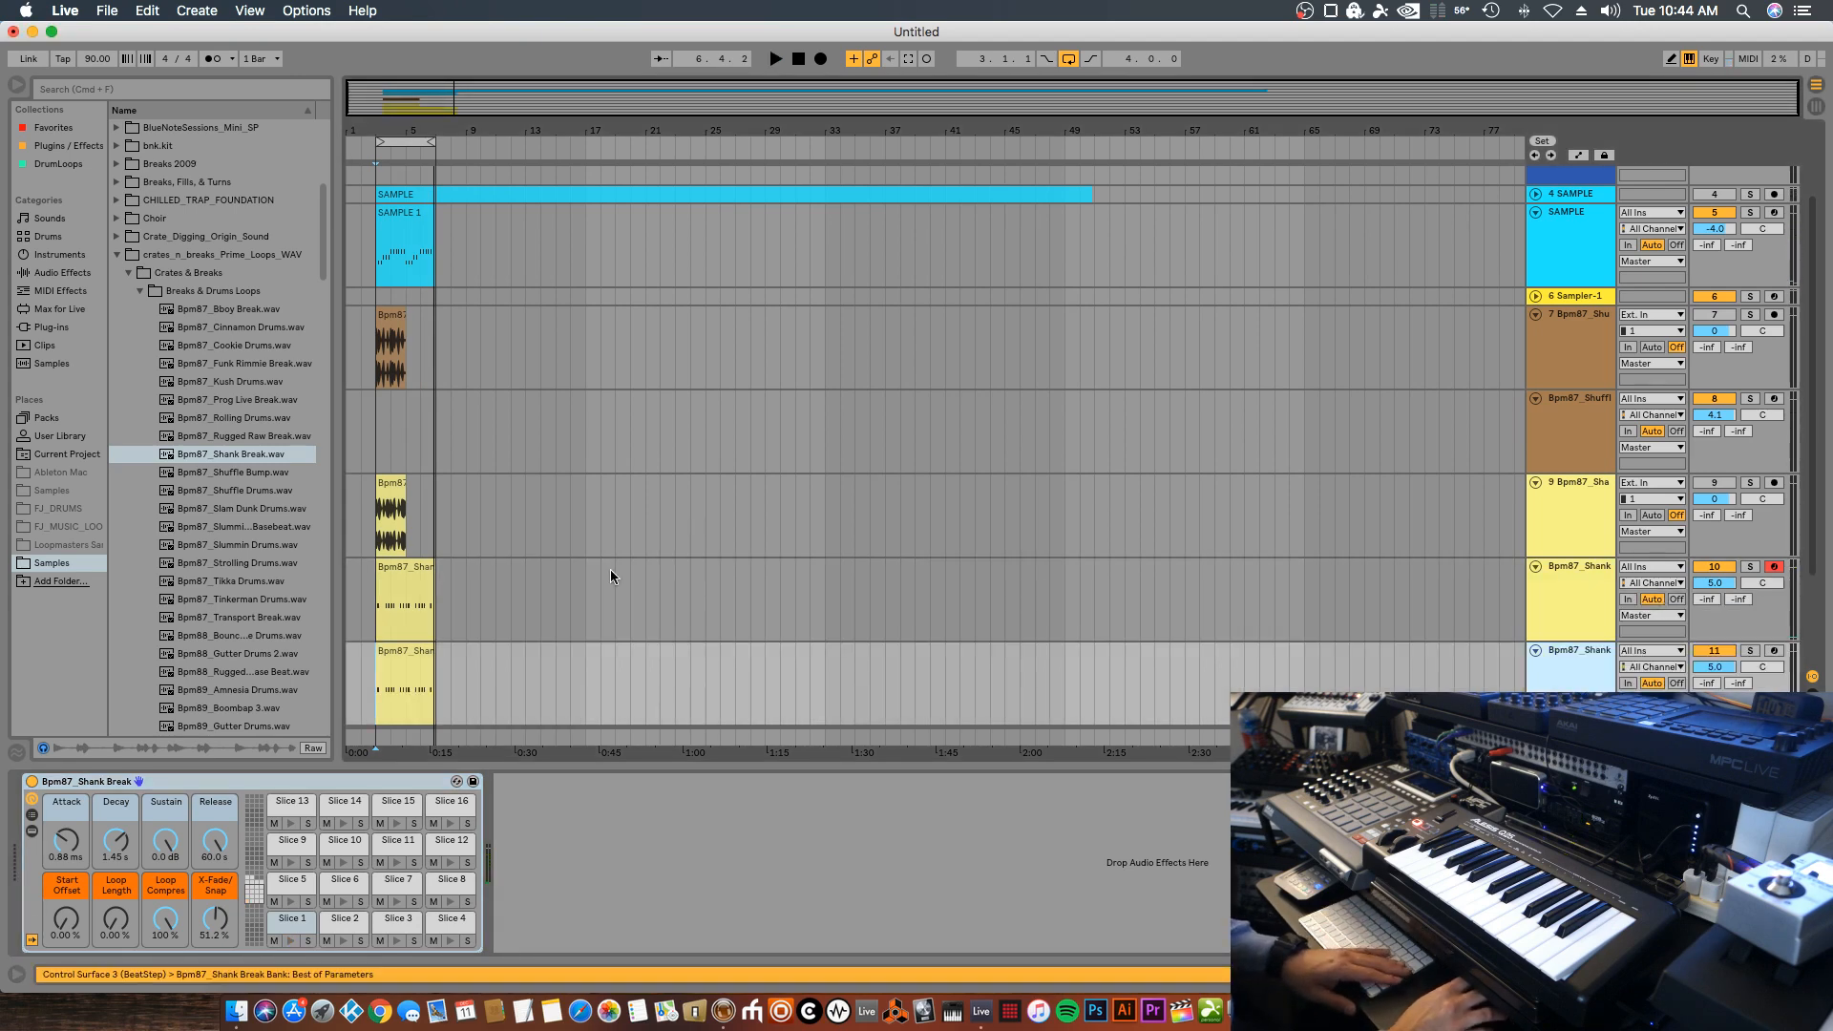
{"action": "left_click", "coordinate": [422, 580]}
{"action": "key", "text": "Delete"}
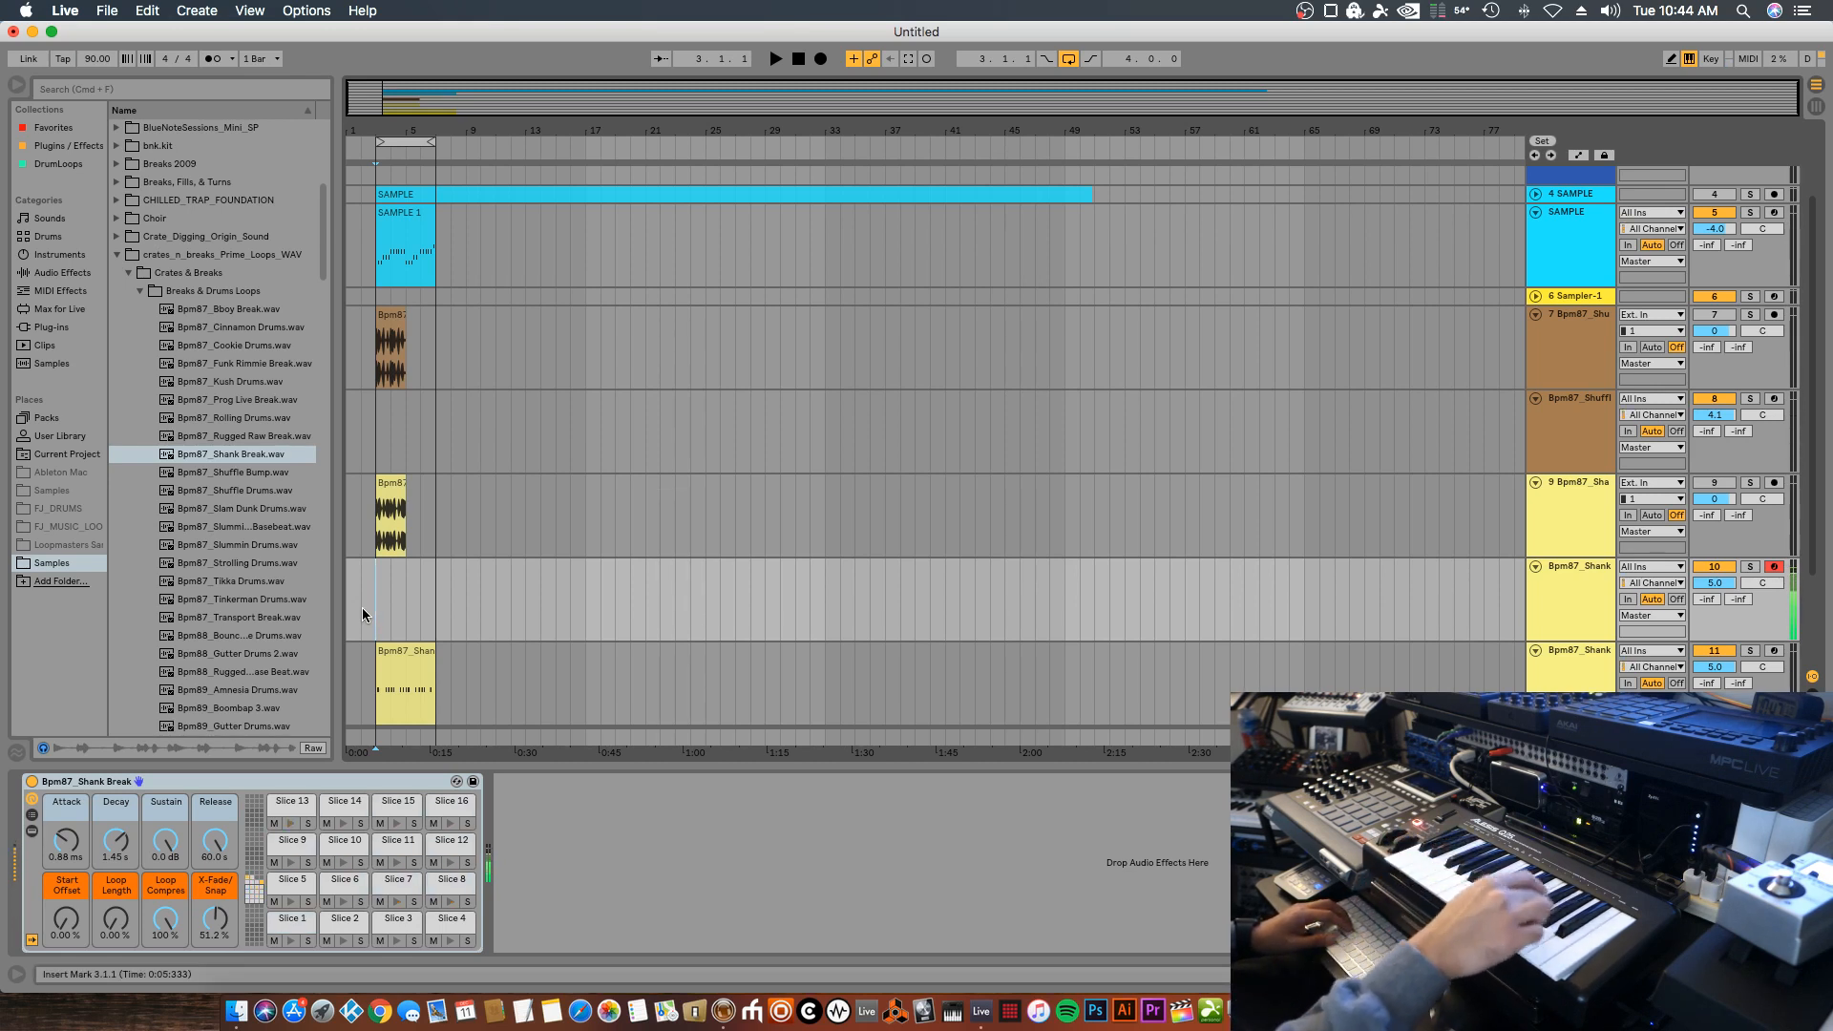
Rehearse the Slice 7 hits during playback, and record them onto the armed Shank Break track across the loop
{"action": "key", "text": "F9"}
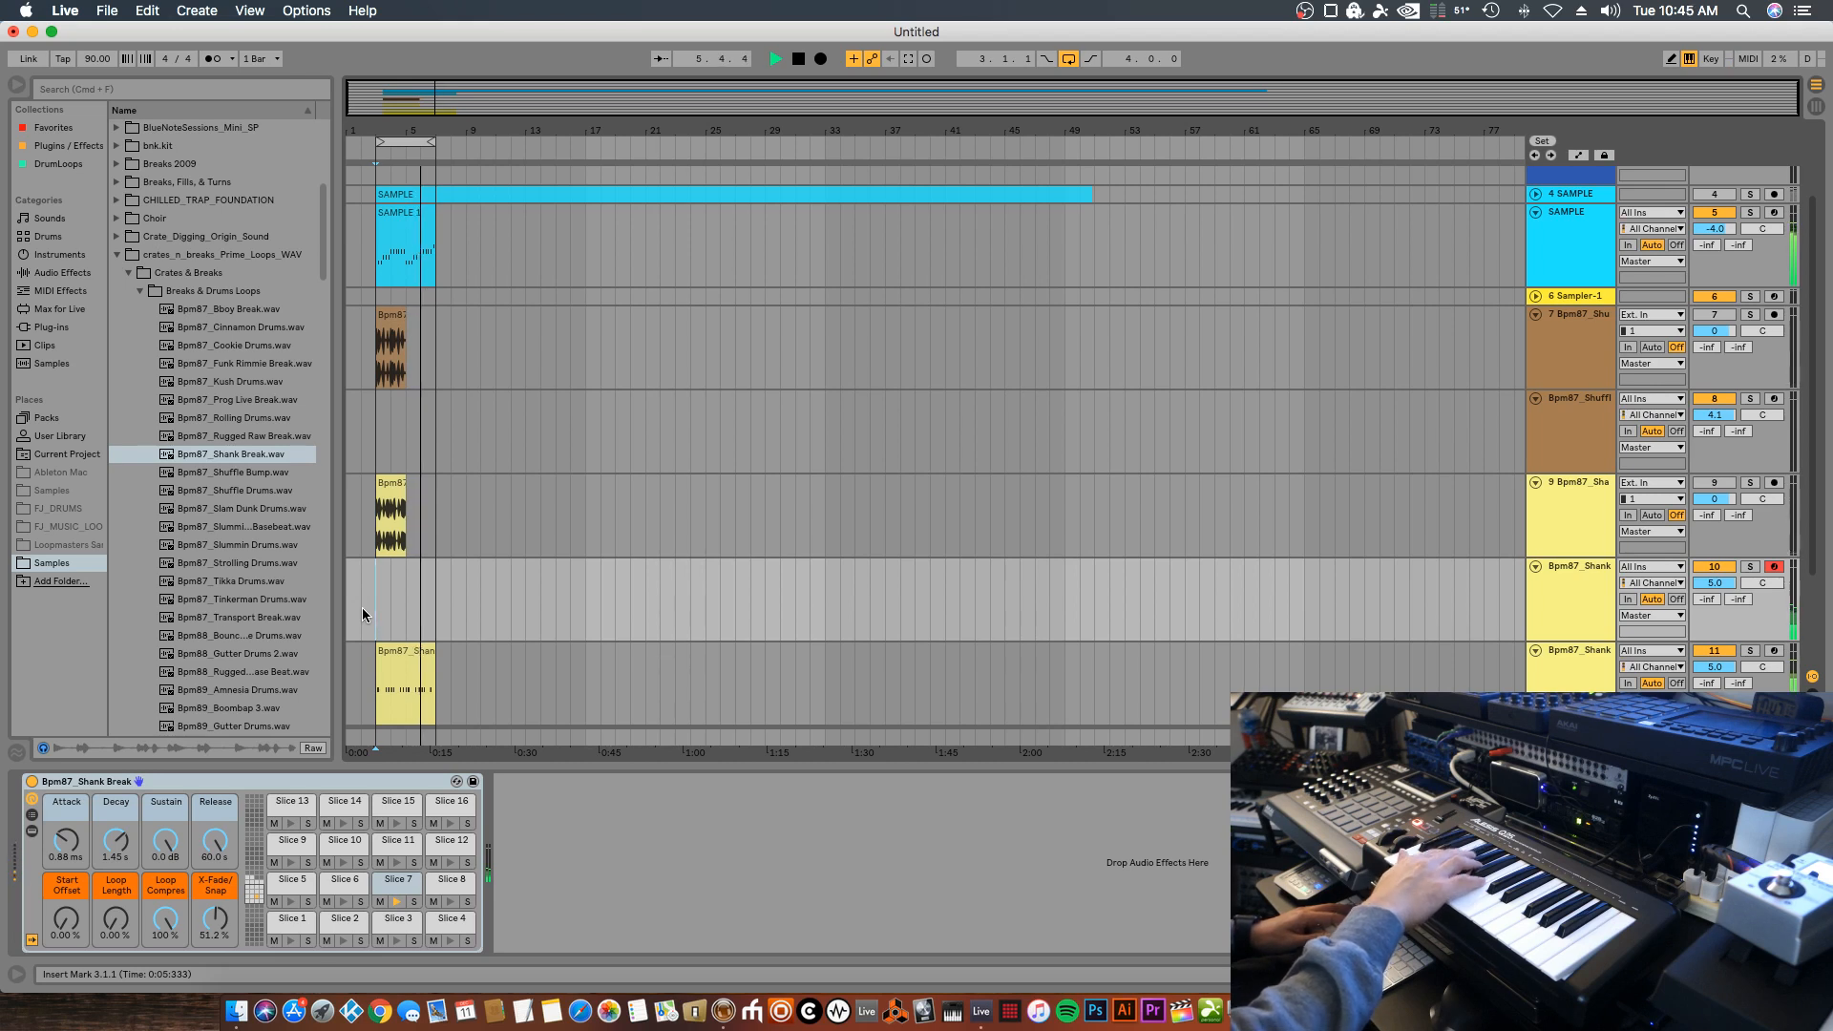
{"action": "key", "text": "F9"}
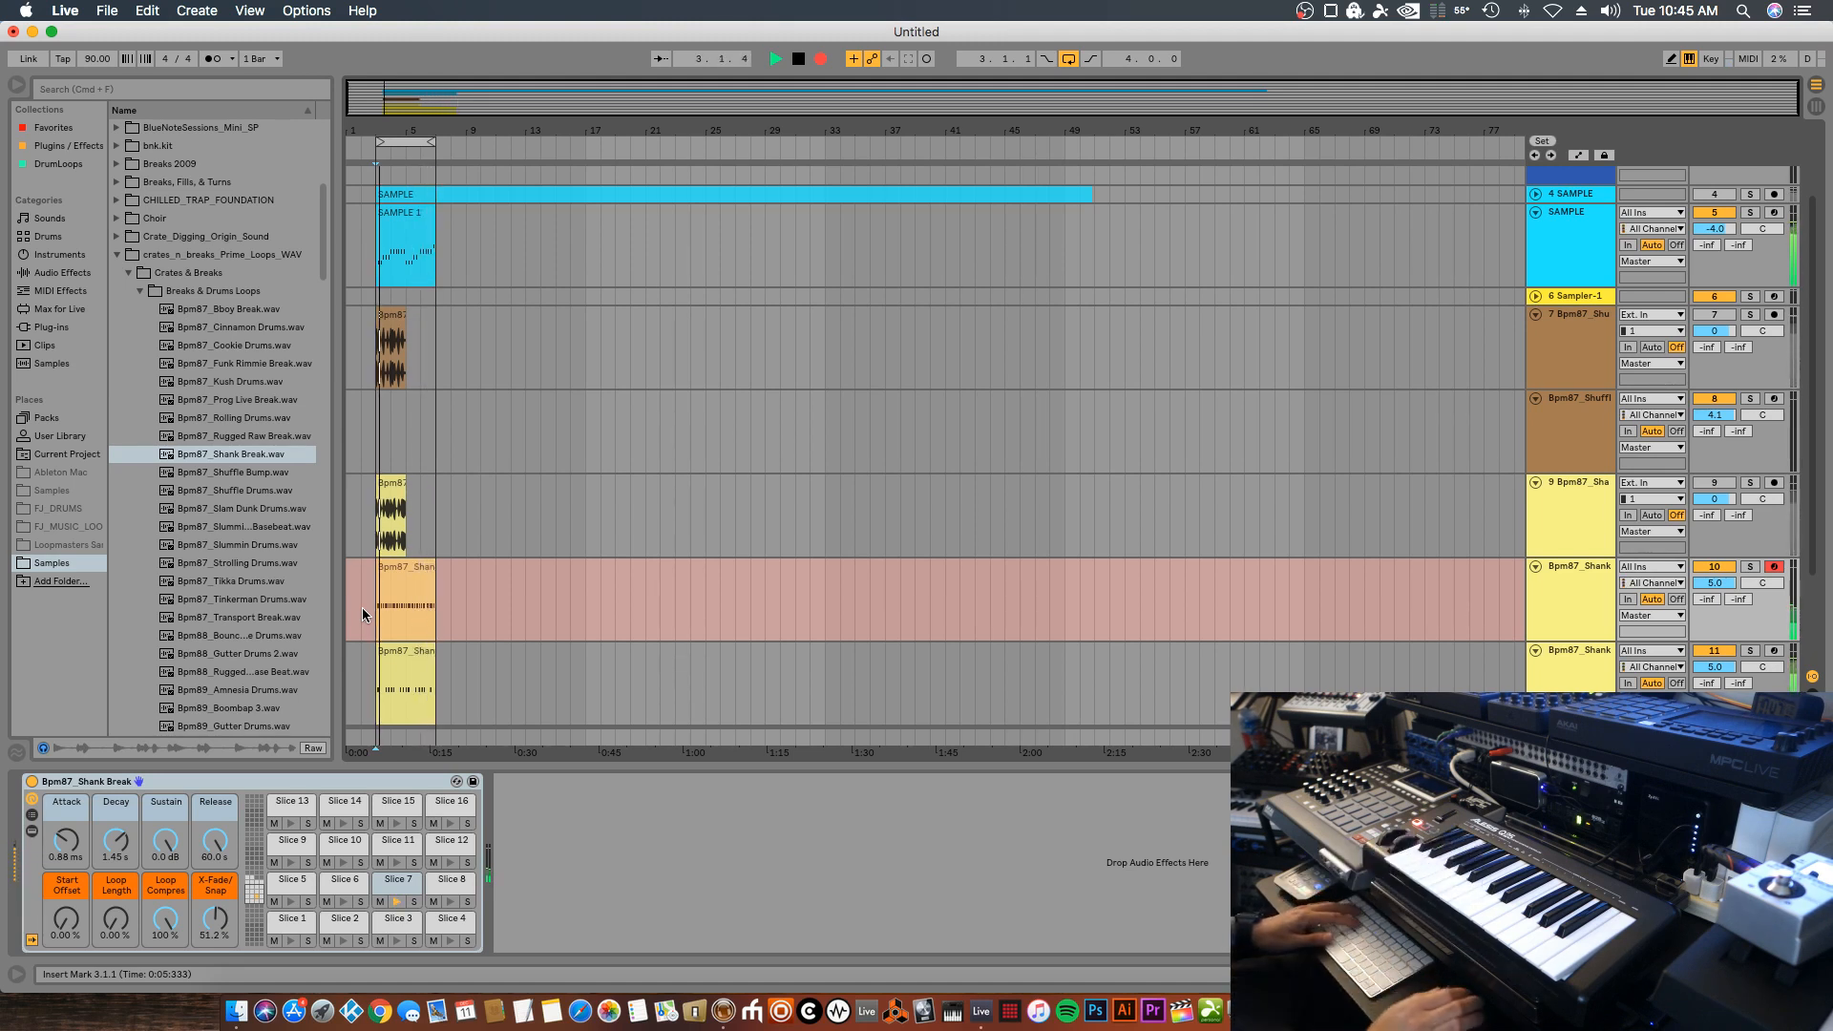
{"action": "key", "text": "F9"}
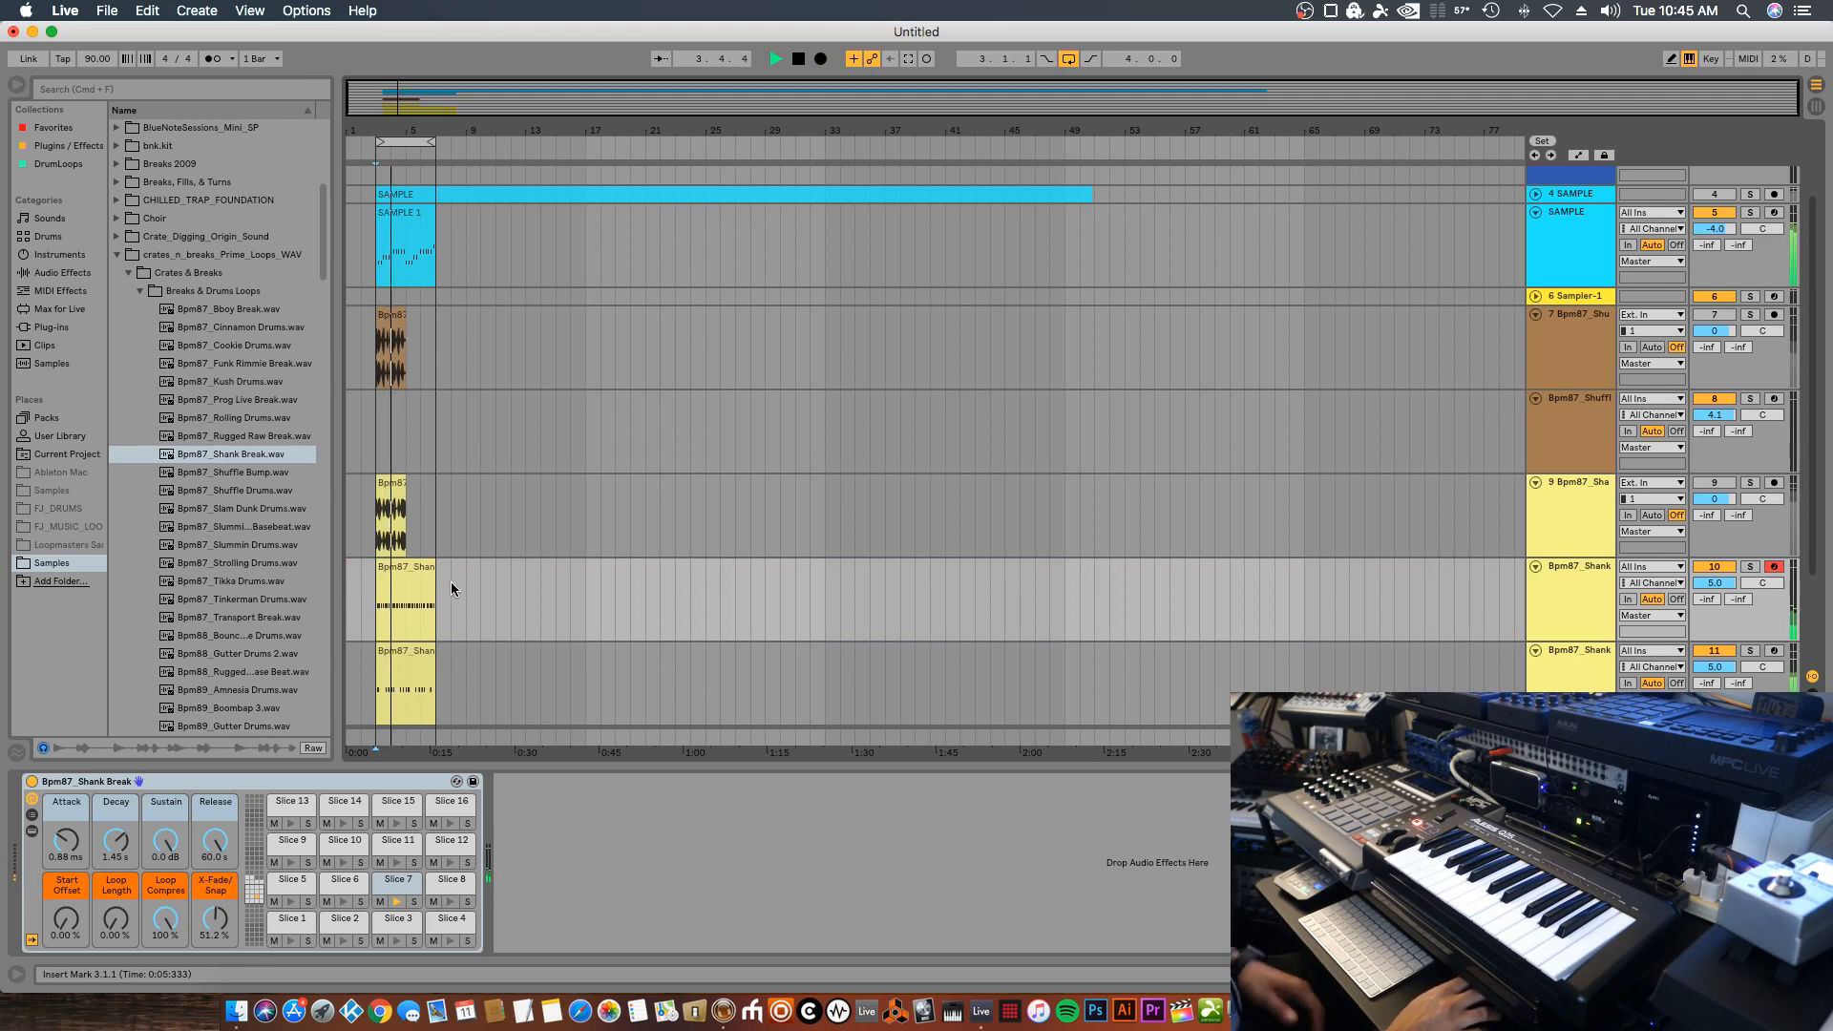
Solo the three sliced Shank Break tracks and play their layered patterns together
{"action": "scroll", "coordinate": [1459, 594], "scroll_direction": "down", "scroll_amount": 3}
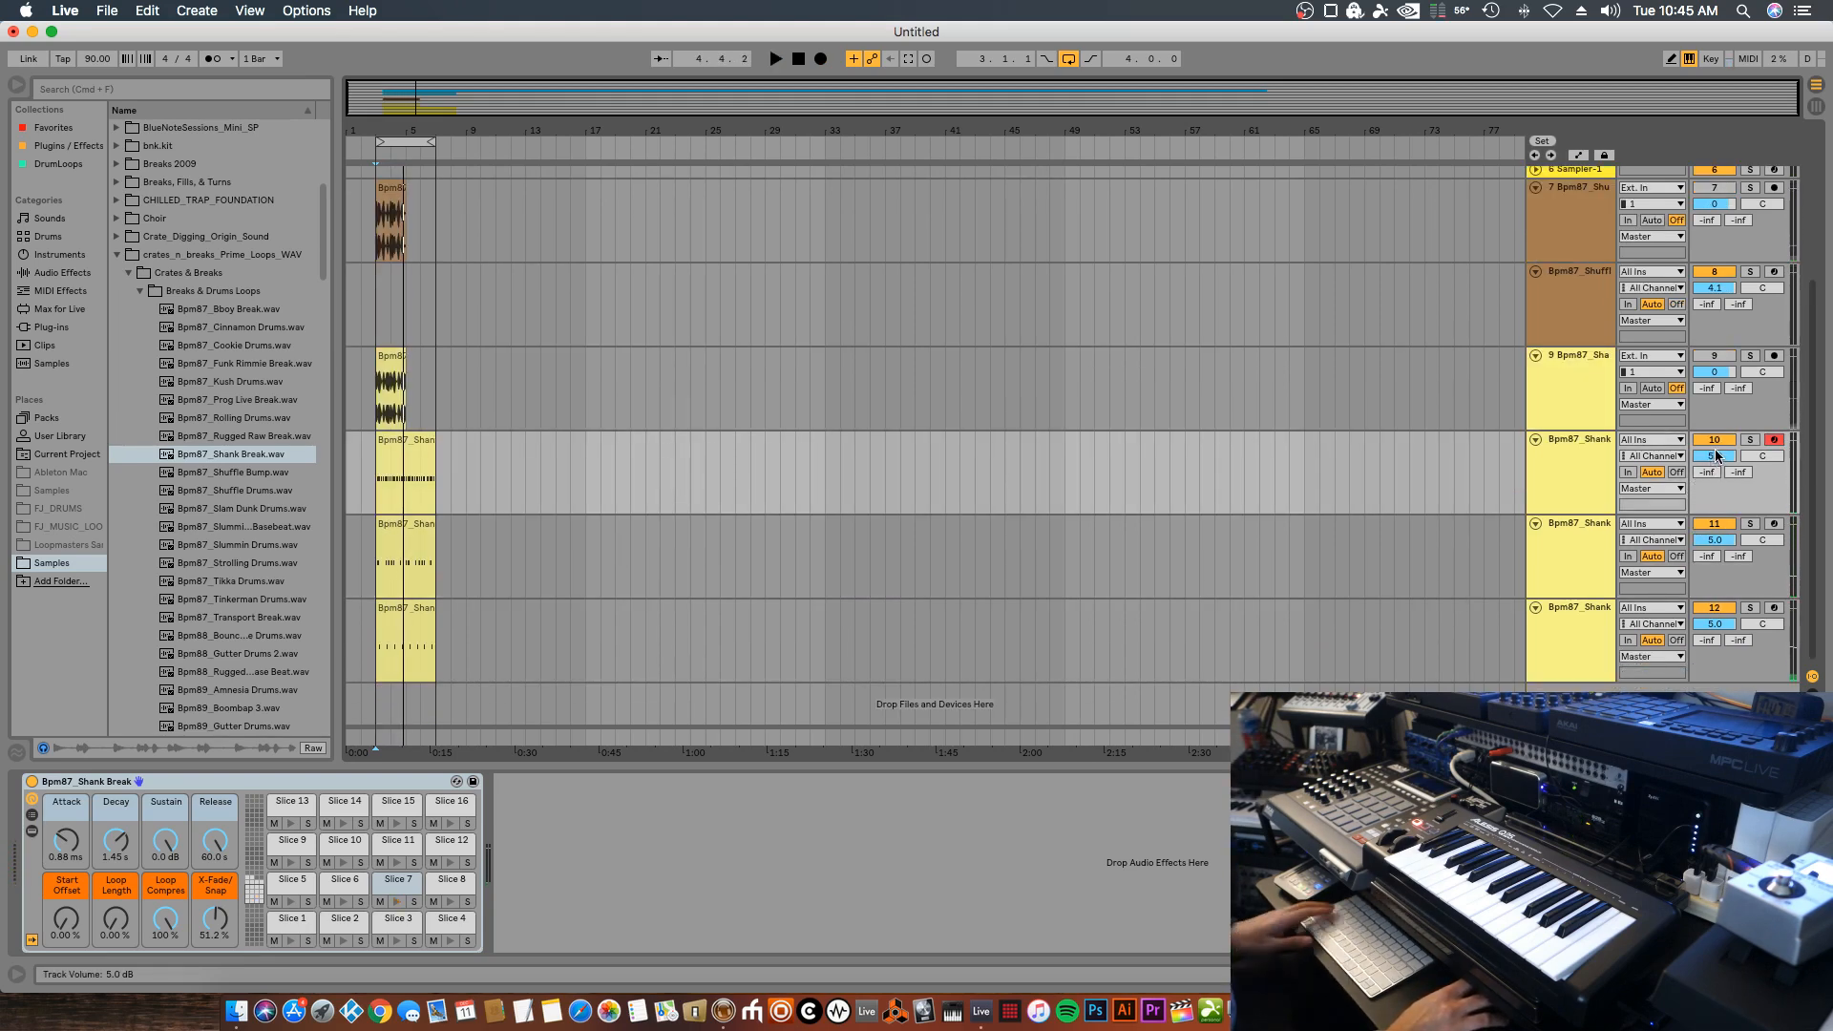
{"action": "left_click", "coordinate": [1756, 439]}
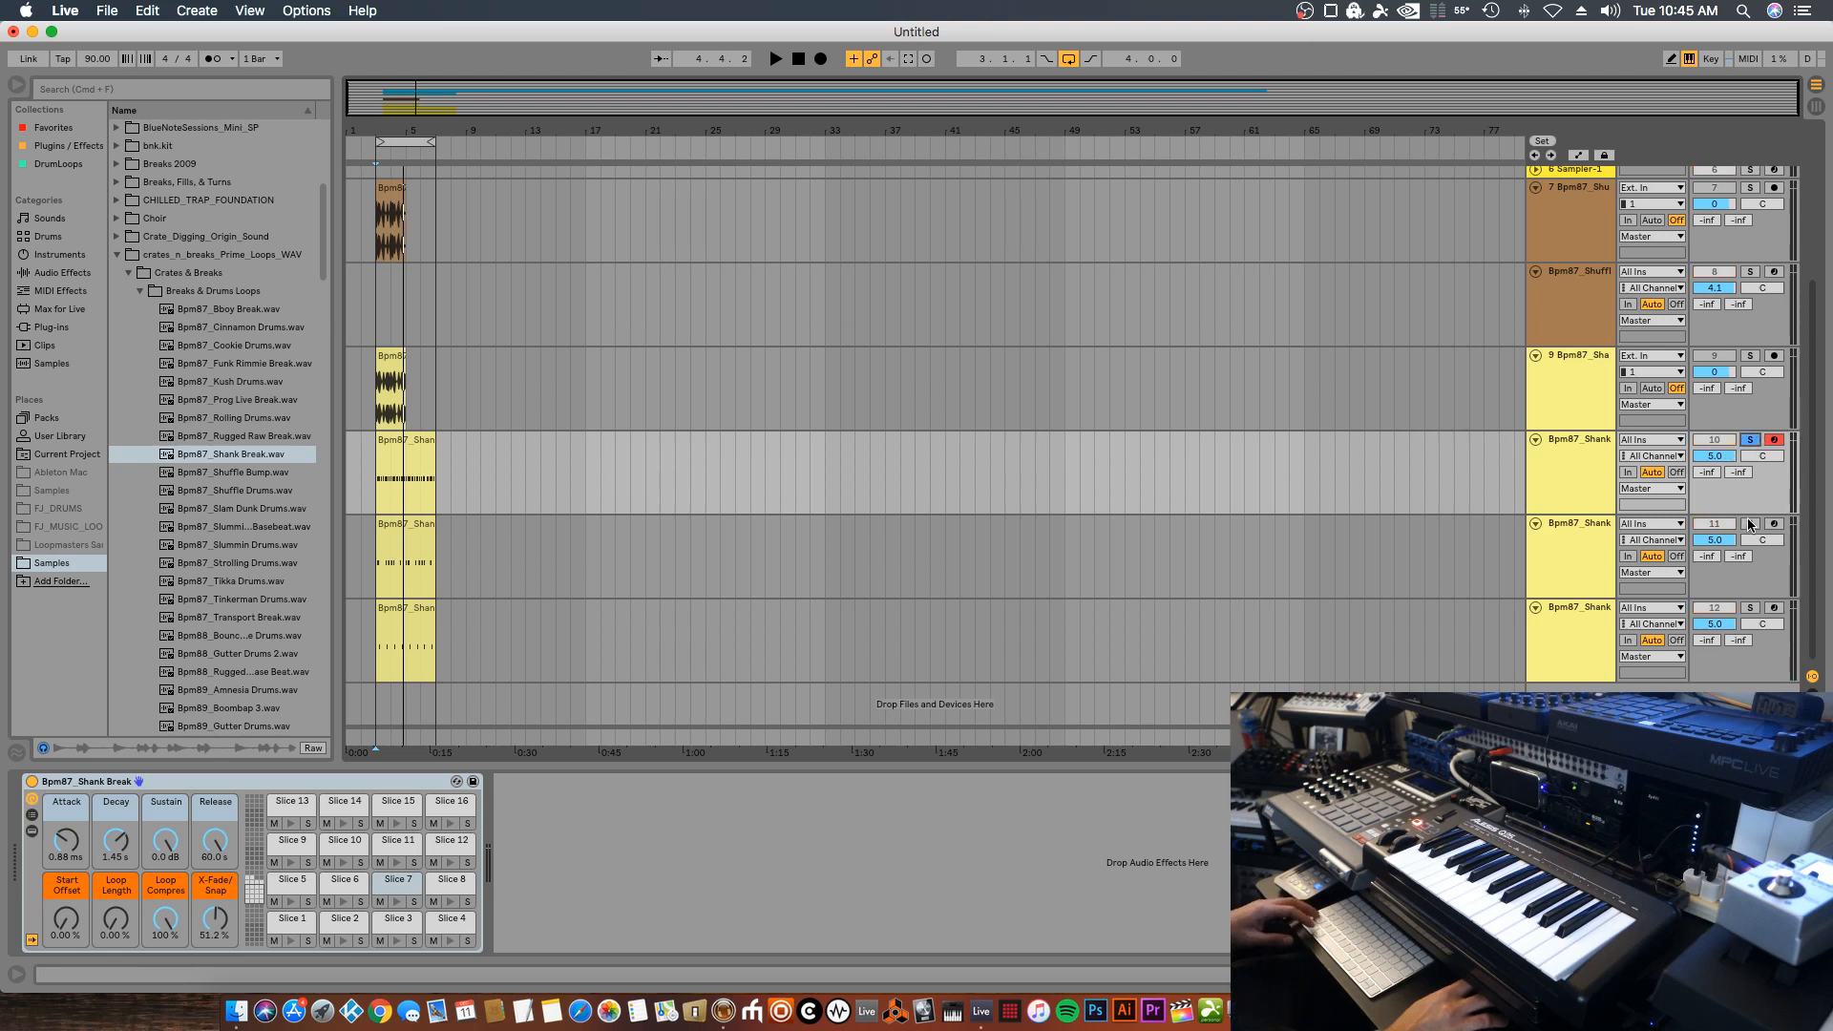
{"action": "key", "text": "space"}
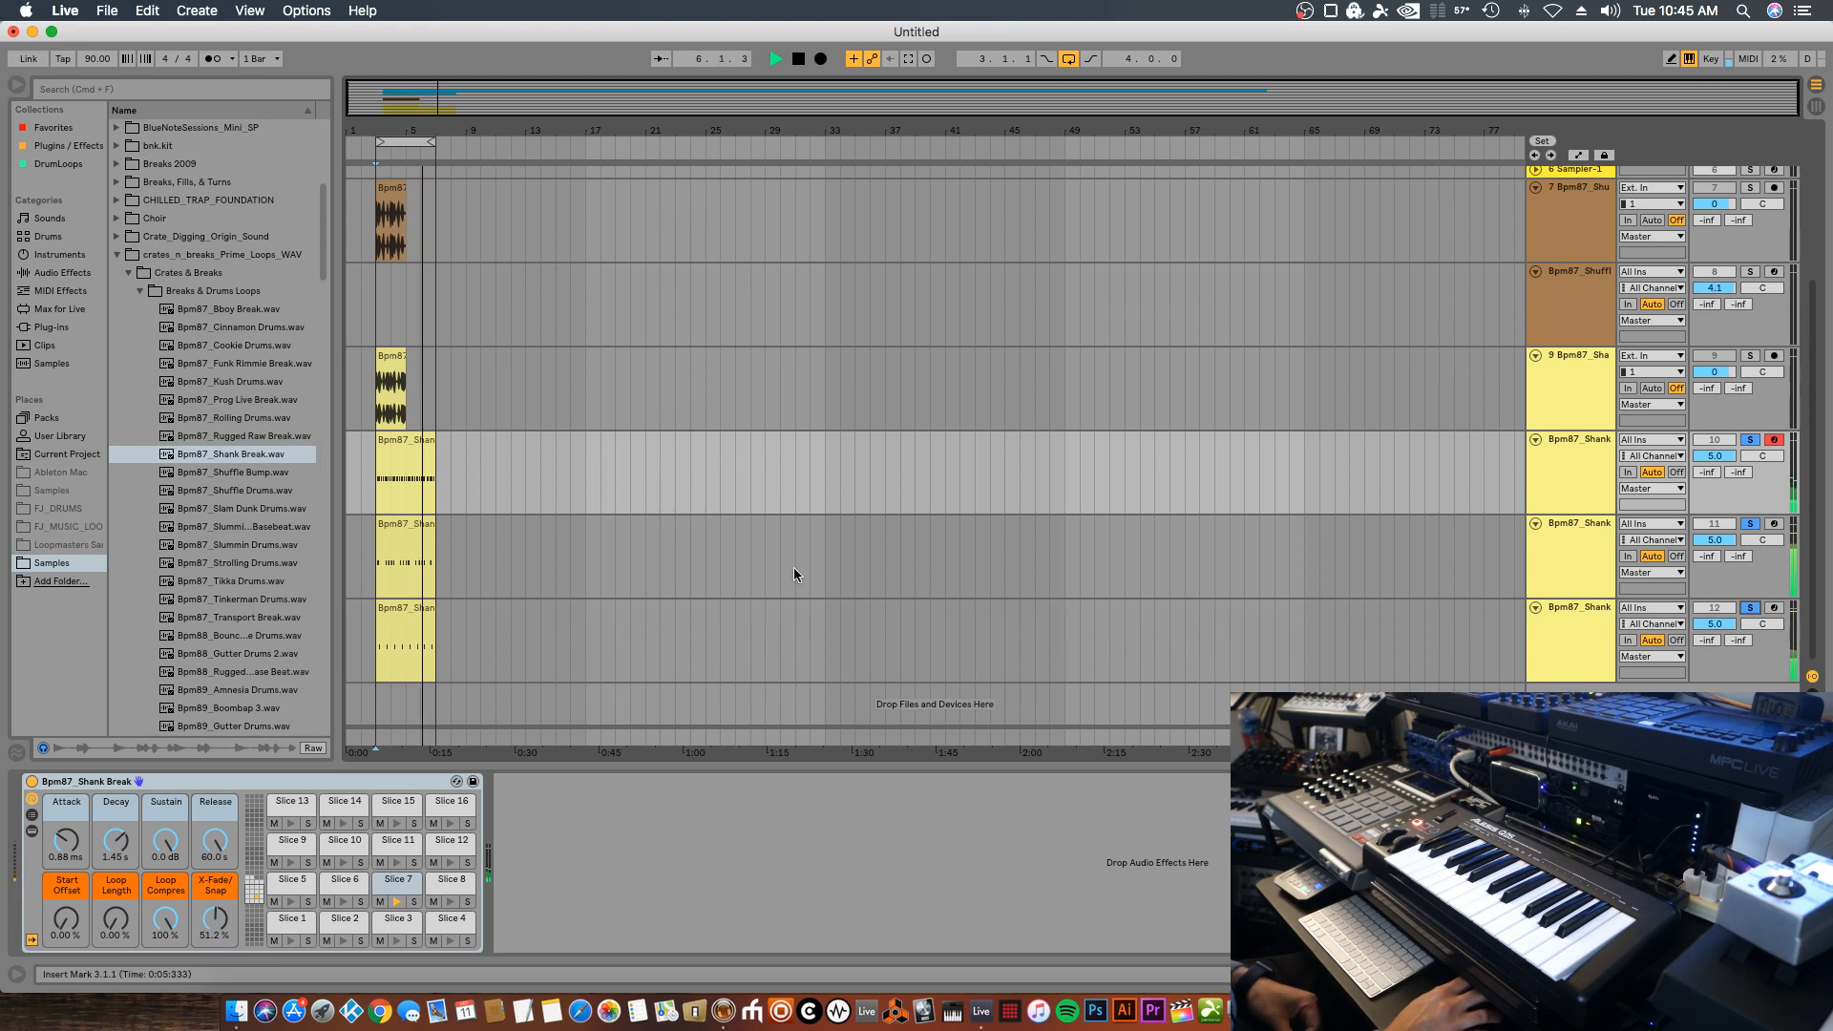
{"action": "key", "text": "space"}
Open Slice 4 in Simpler on the second sliced Shank Break track and examine the waveforms of Slices 4 and 7
{"action": "left_click", "coordinate": [1596, 539]}
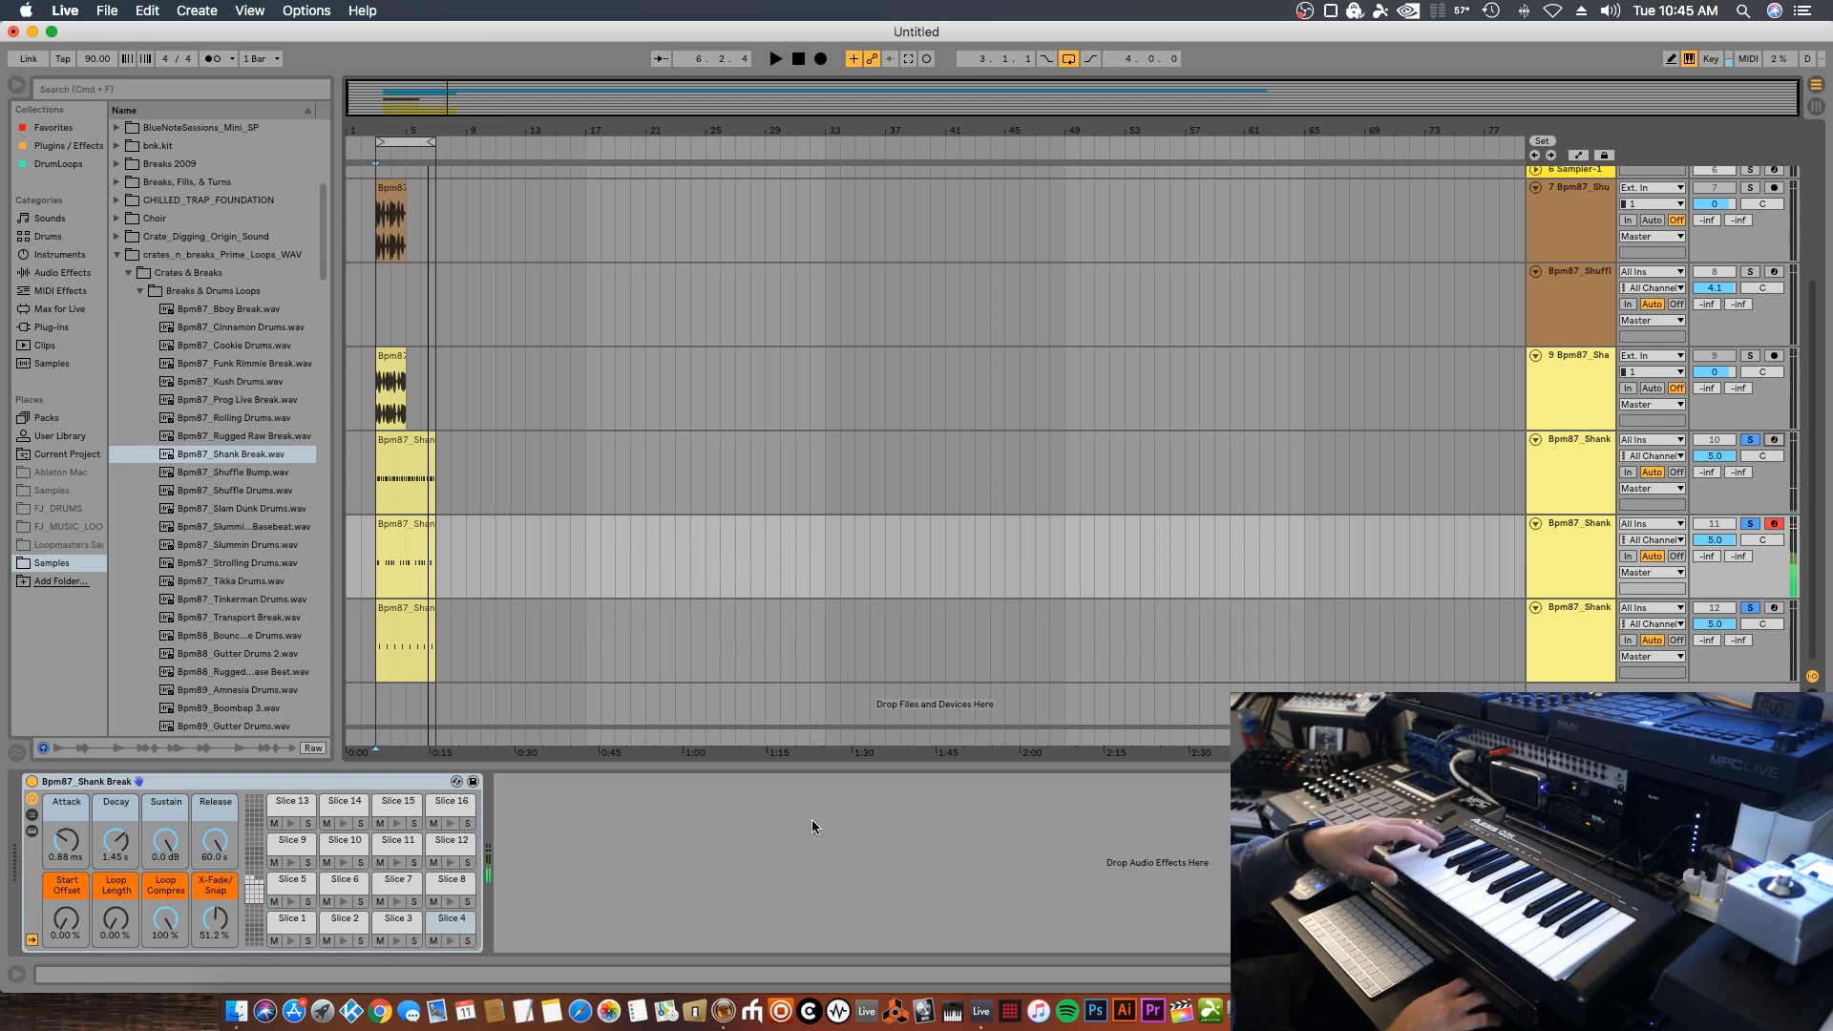
{"action": "double_click", "coordinate": [454, 922]}
{"action": "left_click_drag", "start_coordinate": [654, 837], "coordinate": [978, 832]}
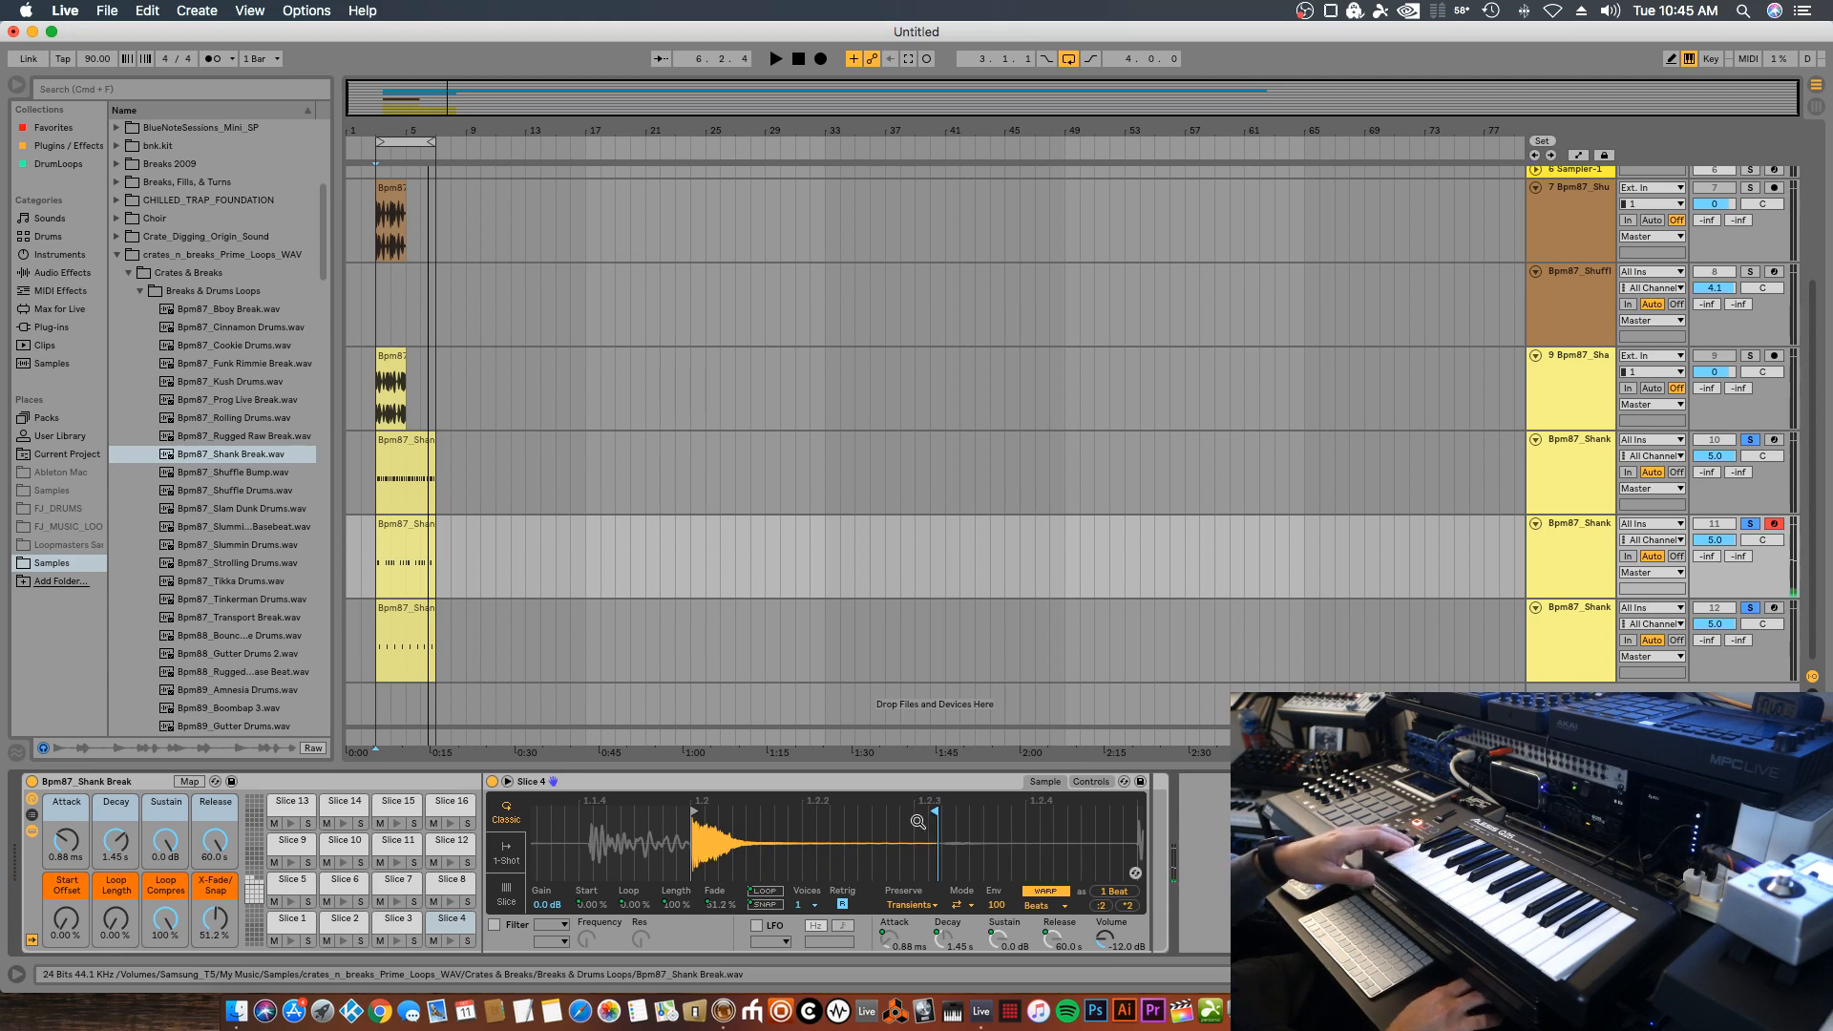
{"action": "left_click_drag", "start_coordinate": [570, 852], "coordinate": [805, 826]}
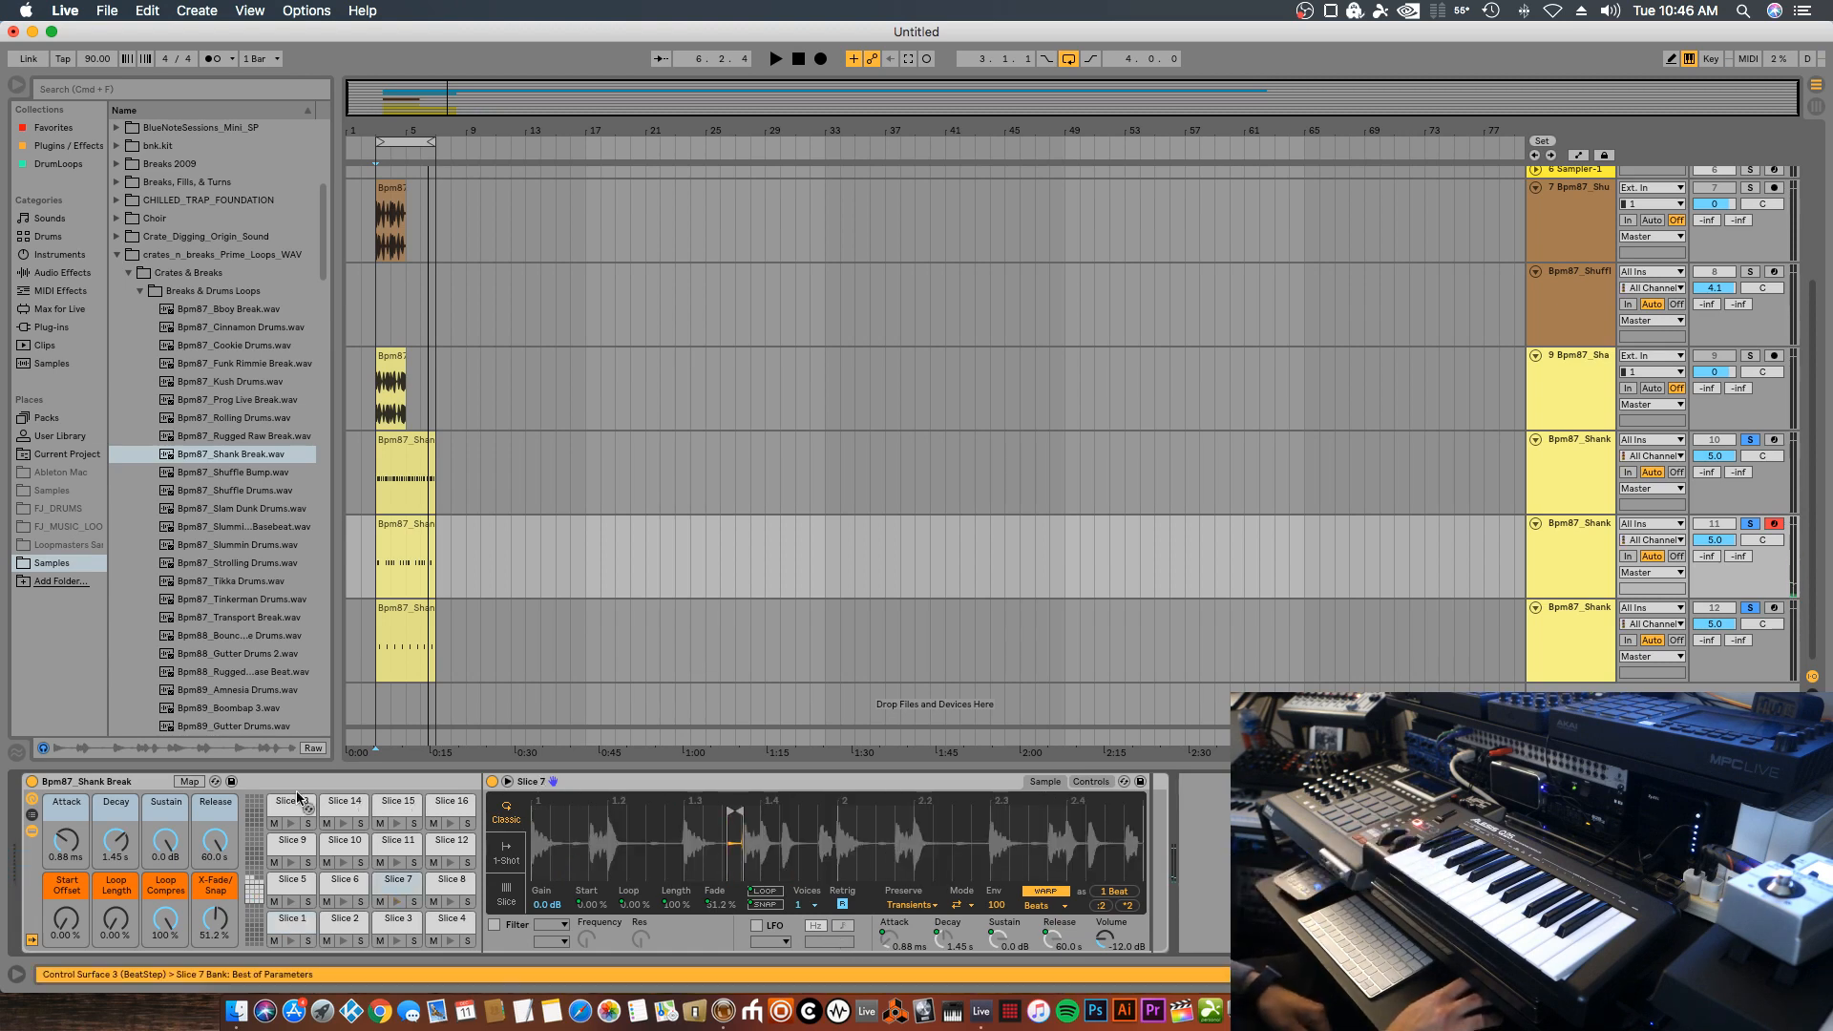
Add a Reverb to the third sliced Shank Break track and set its Dry/Wet to 12% during playback
{"action": "left_click", "coordinate": [1557, 616]}
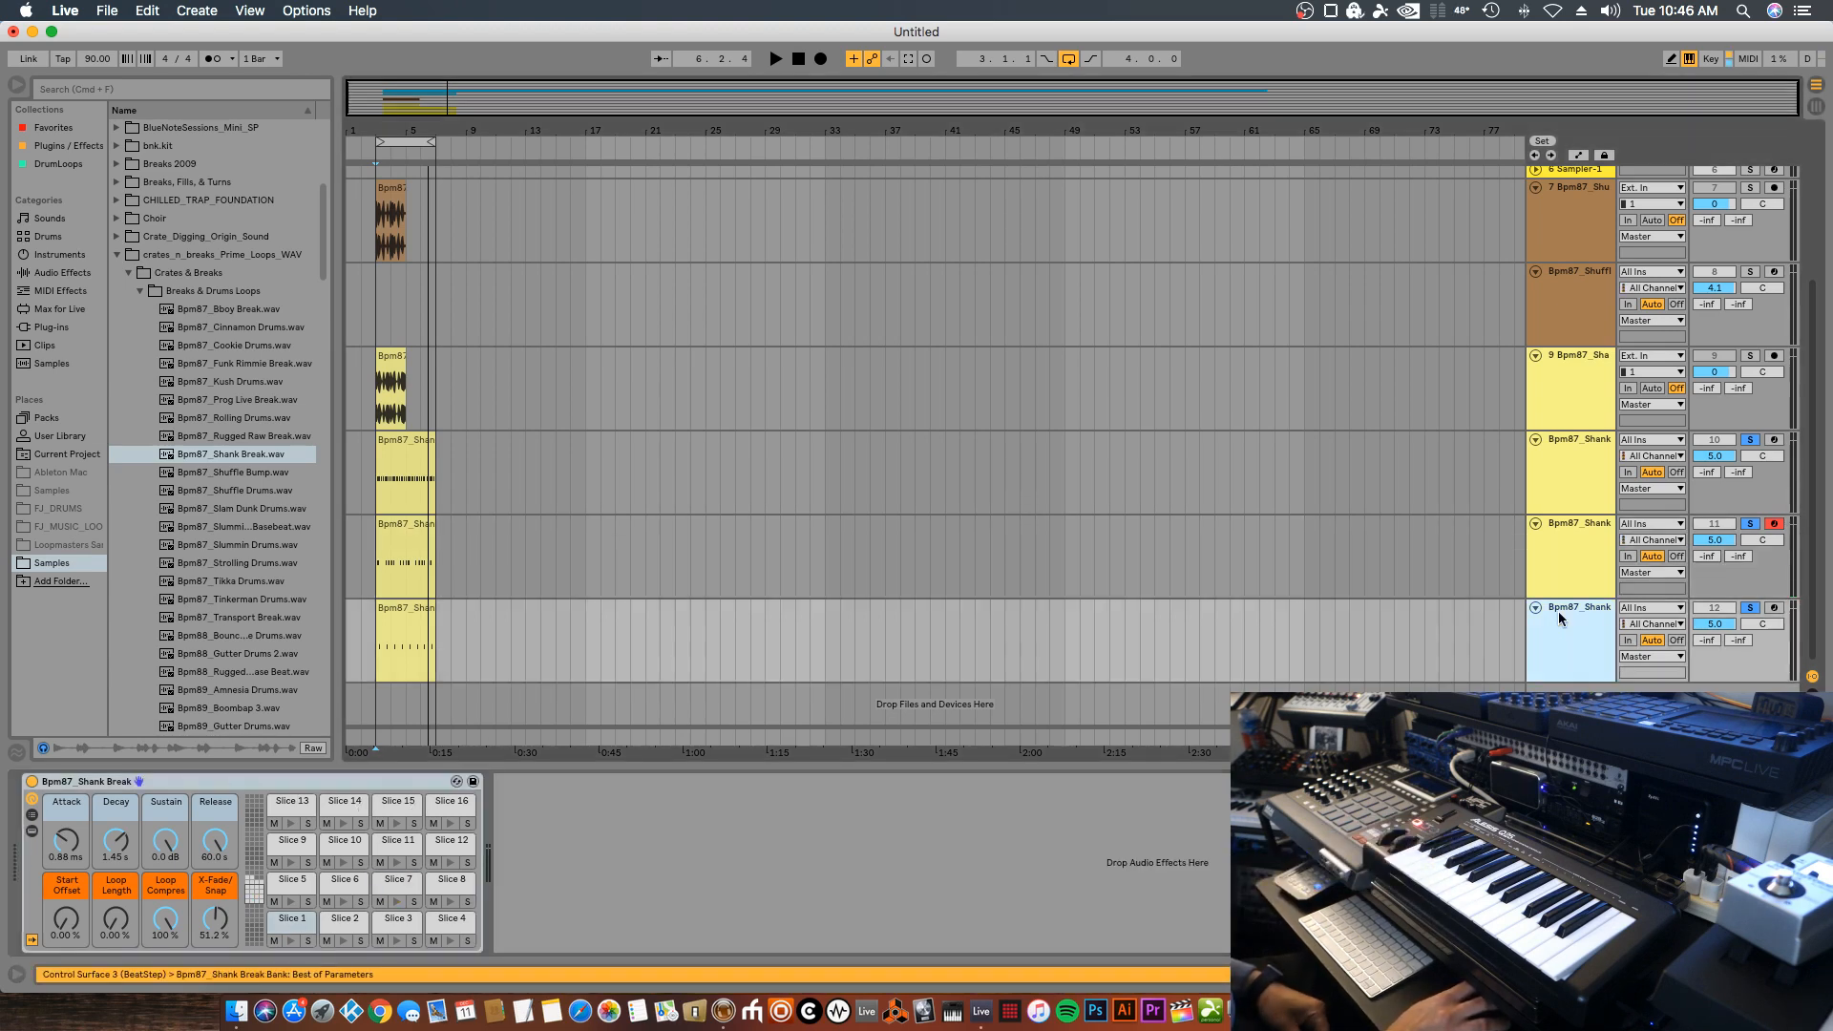
{"action": "left_click", "coordinate": [63, 272]}
{"action": "scroll", "coordinate": [186, 521], "scroll_direction": "down", "scroll_amount": 1}
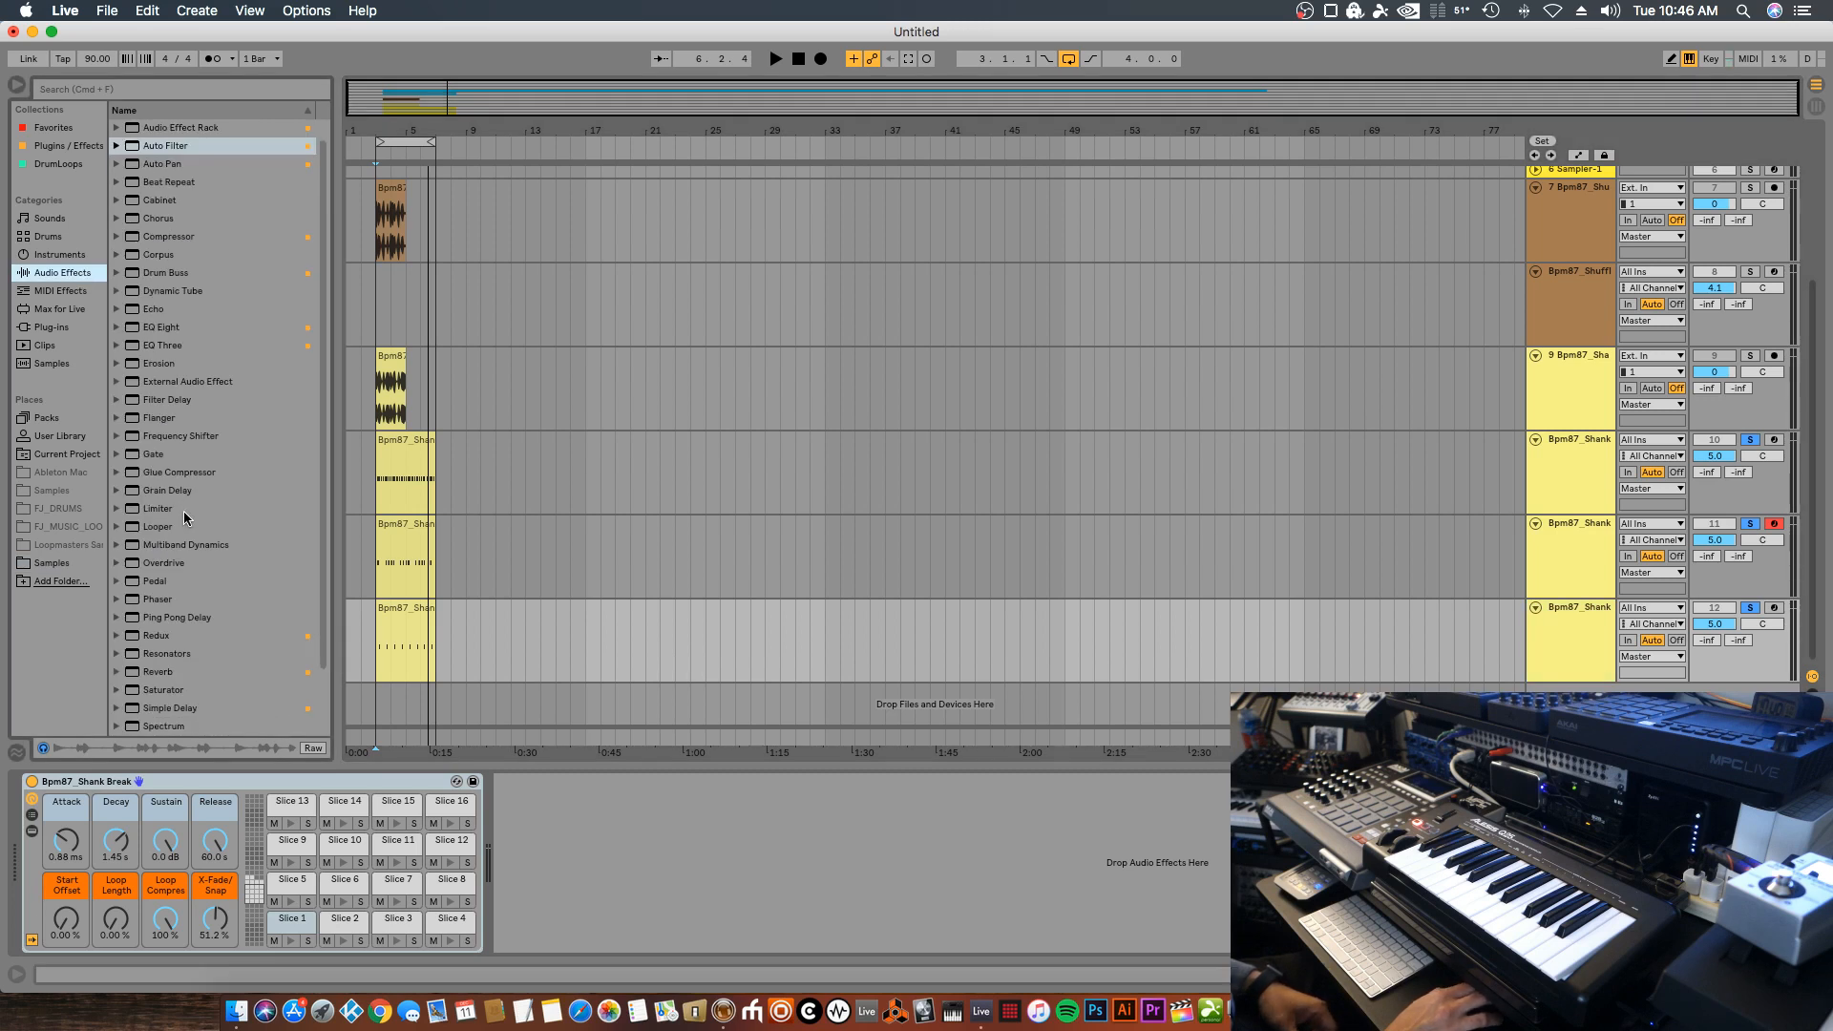
{"action": "left_click", "coordinate": [164, 329]}
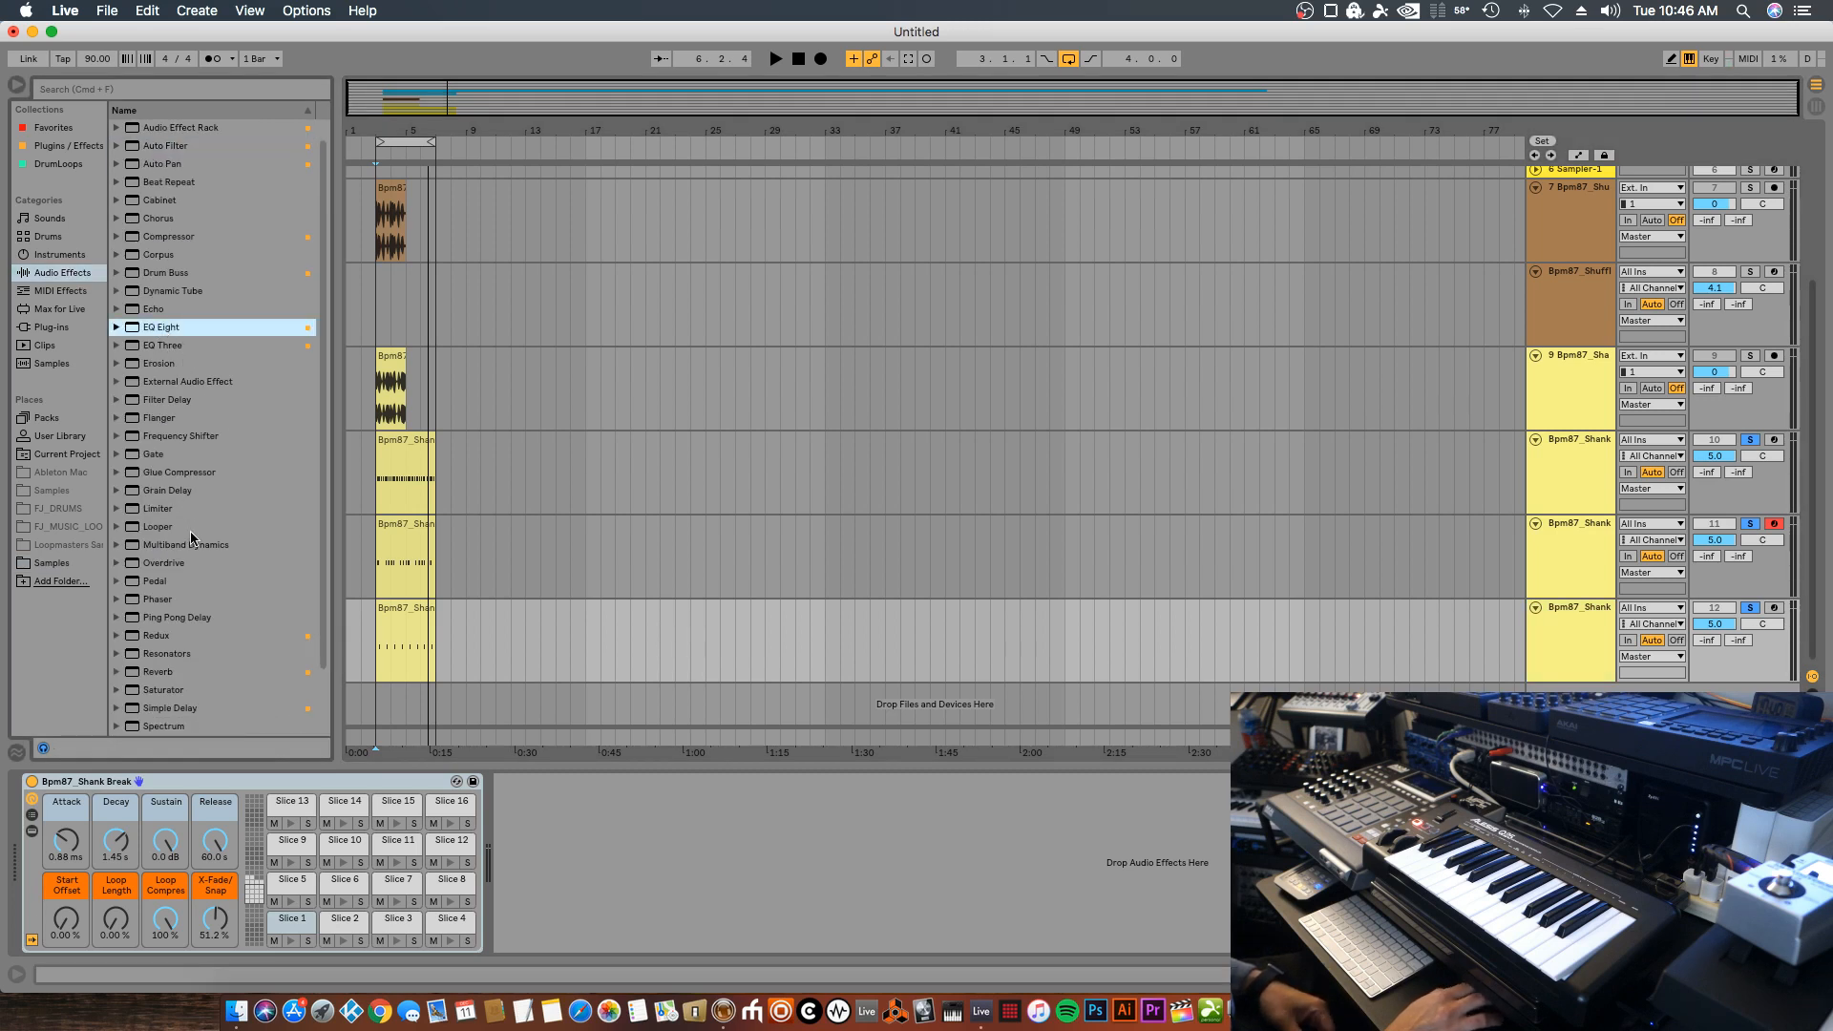
{"action": "scroll", "coordinate": [191, 536], "scroll_direction": "down", "scroll_amount": 4}
{"action": "left_click_drag", "start_coordinate": [165, 599], "coordinate": [1539, 639]}
{"action": "key", "text": "space"}
{"action": "left_click_drag", "start_coordinate": [911, 945], "coordinate": [911, 984]}
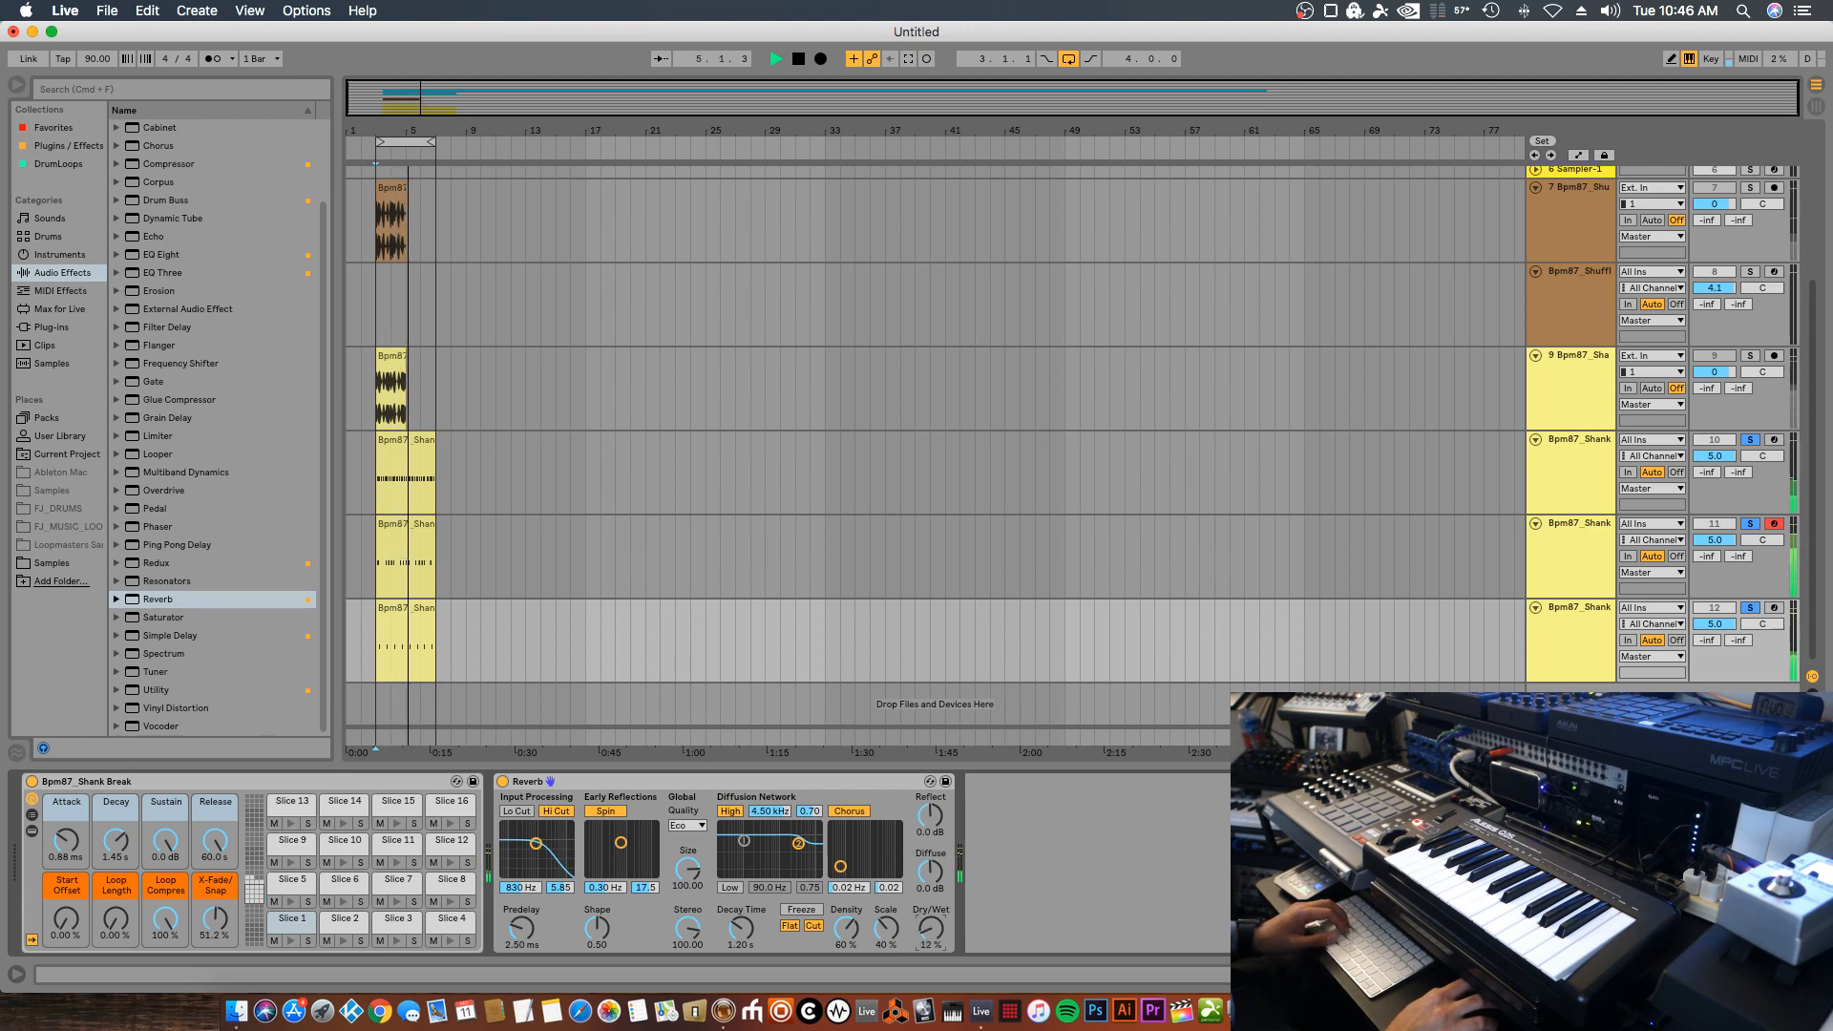
Copy the Reverb to the first sliced Shank Break track and set its Dry/Wet there to 22%
{"action": "left_click", "coordinate": [735, 785]}
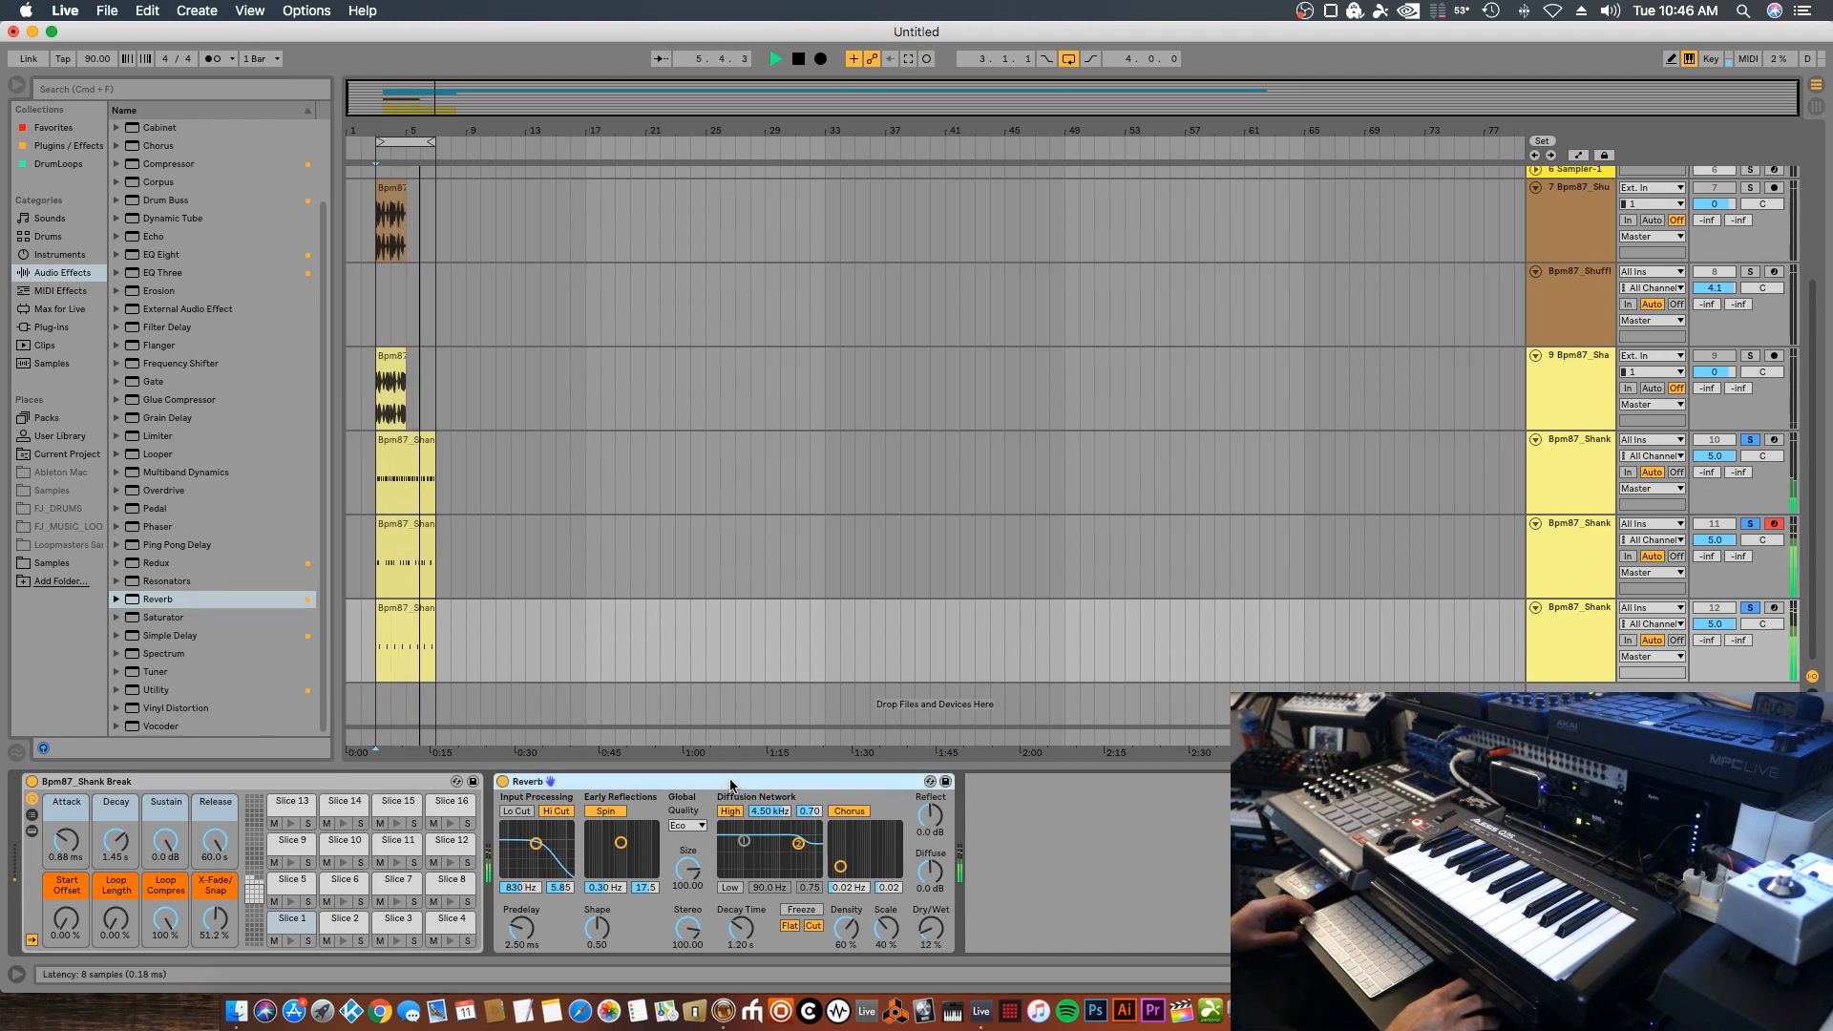
{"action": "left_click_drag", "start_coordinate": [730, 785], "coordinate": [1534, 477]}
{"action": "left_click_drag", "start_coordinate": [924, 934], "coordinate": [924, 916]}
{"action": "key", "text": "space"}
Insert an EQ Eight before the Reverb on the first sliced Shank Break track and make band 1 a low cut at 25 Hz
{"action": "left_click", "coordinate": [162, 255]}
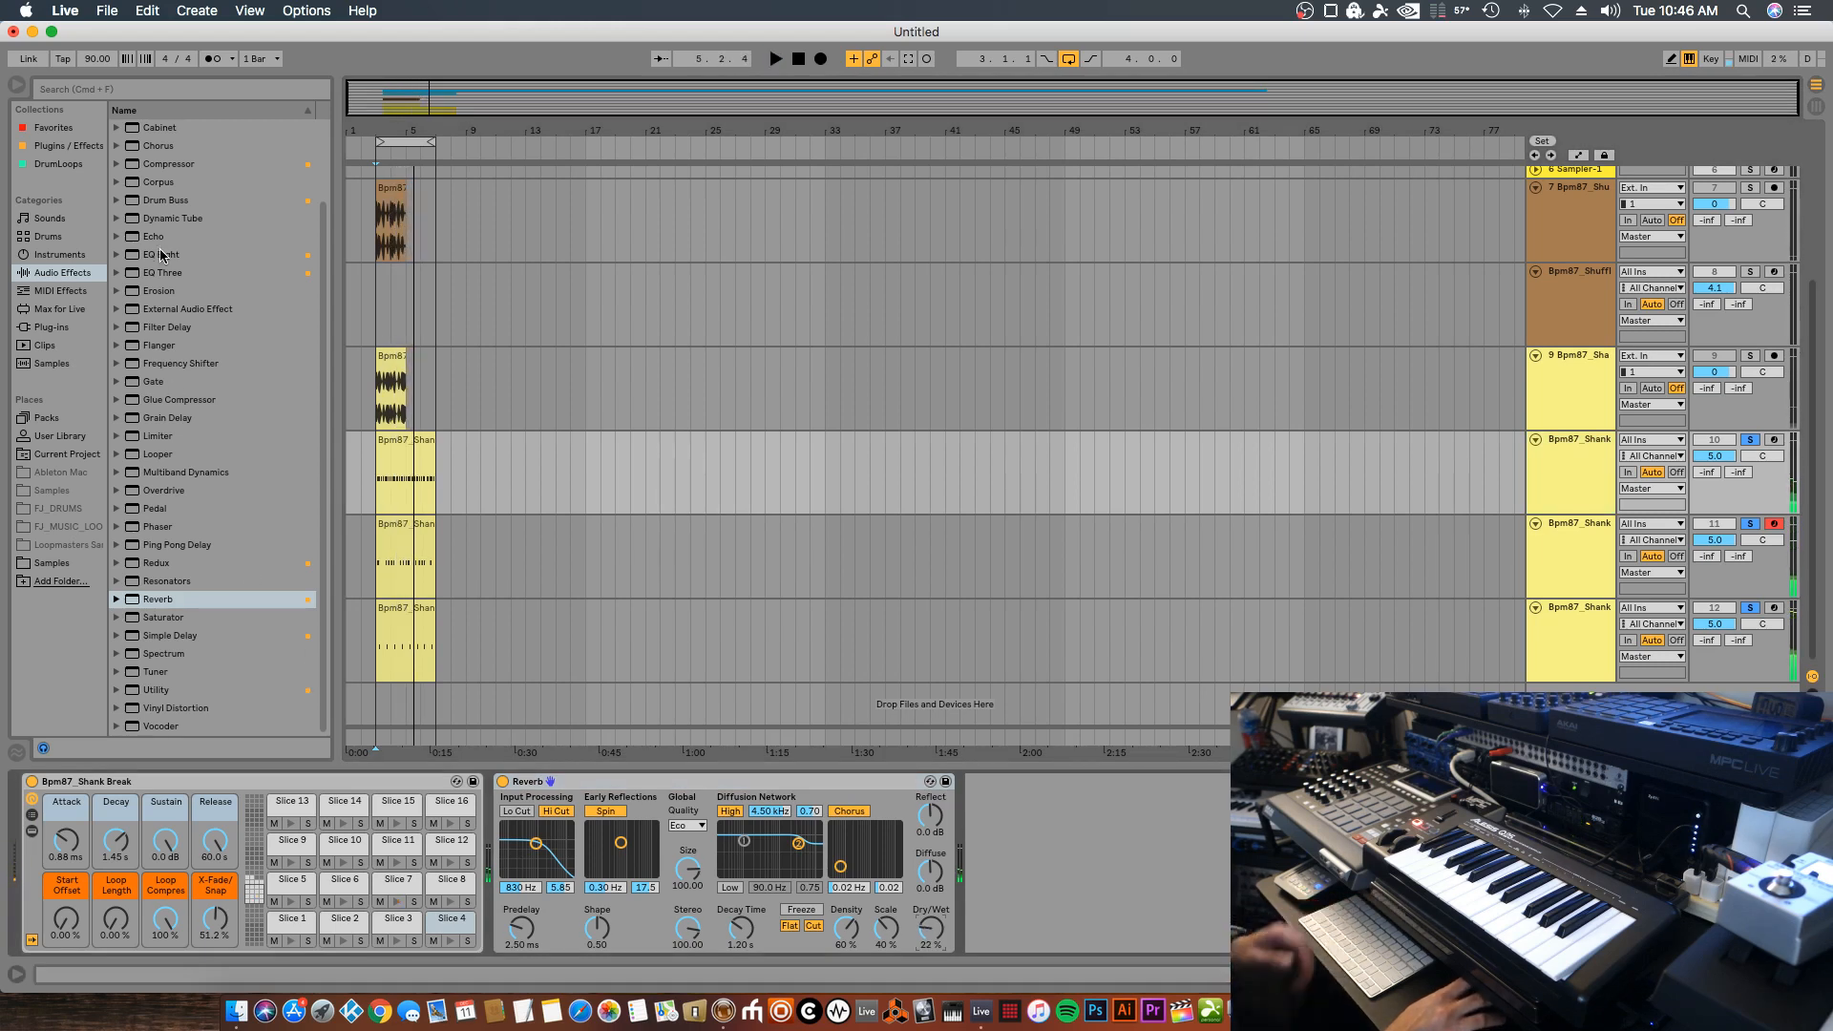
{"action": "left_click_drag", "start_coordinate": [504, 775], "coordinate": [496, 789]}
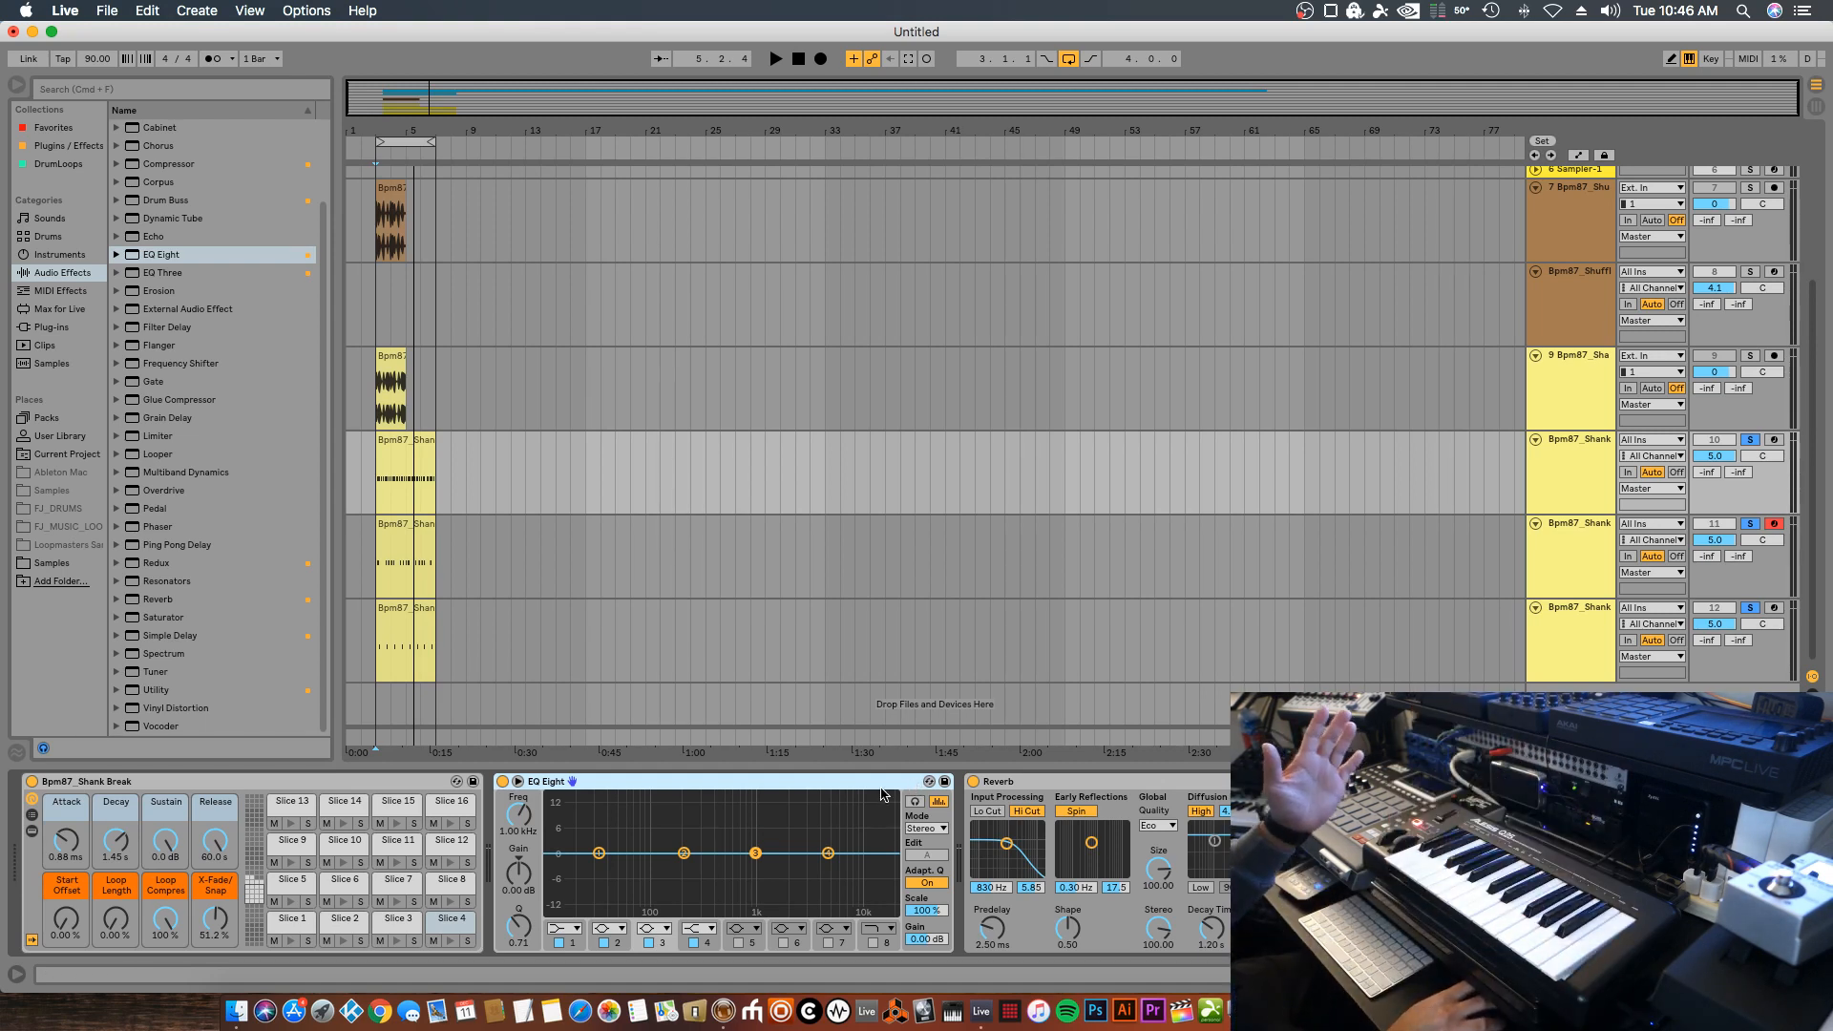
{"action": "left_click", "coordinate": [569, 930]}
{"action": "left_click", "coordinate": [564, 825]}
{"action": "left_click_drag", "start_coordinate": [599, 868], "coordinate": [590, 910]}
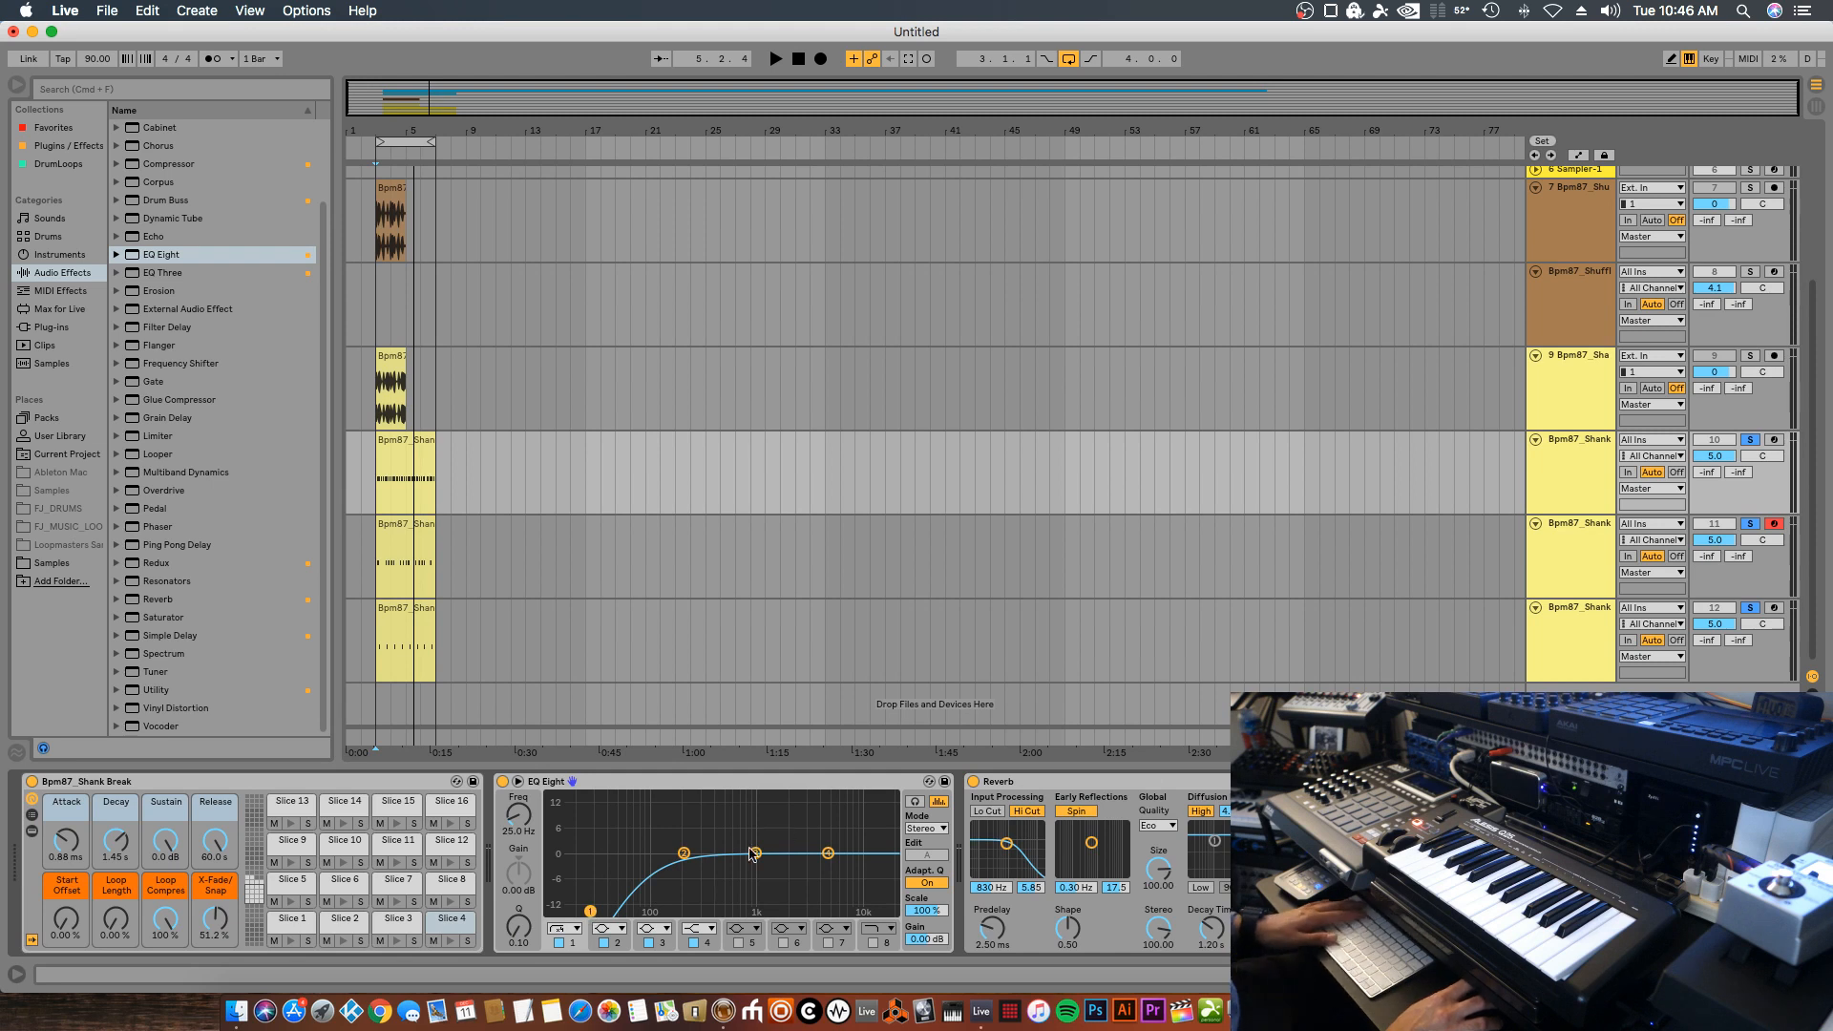
Play the three sliced Shank Break tracks, and solo only the first one to hear its effects
{"action": "key", "text": "space"}
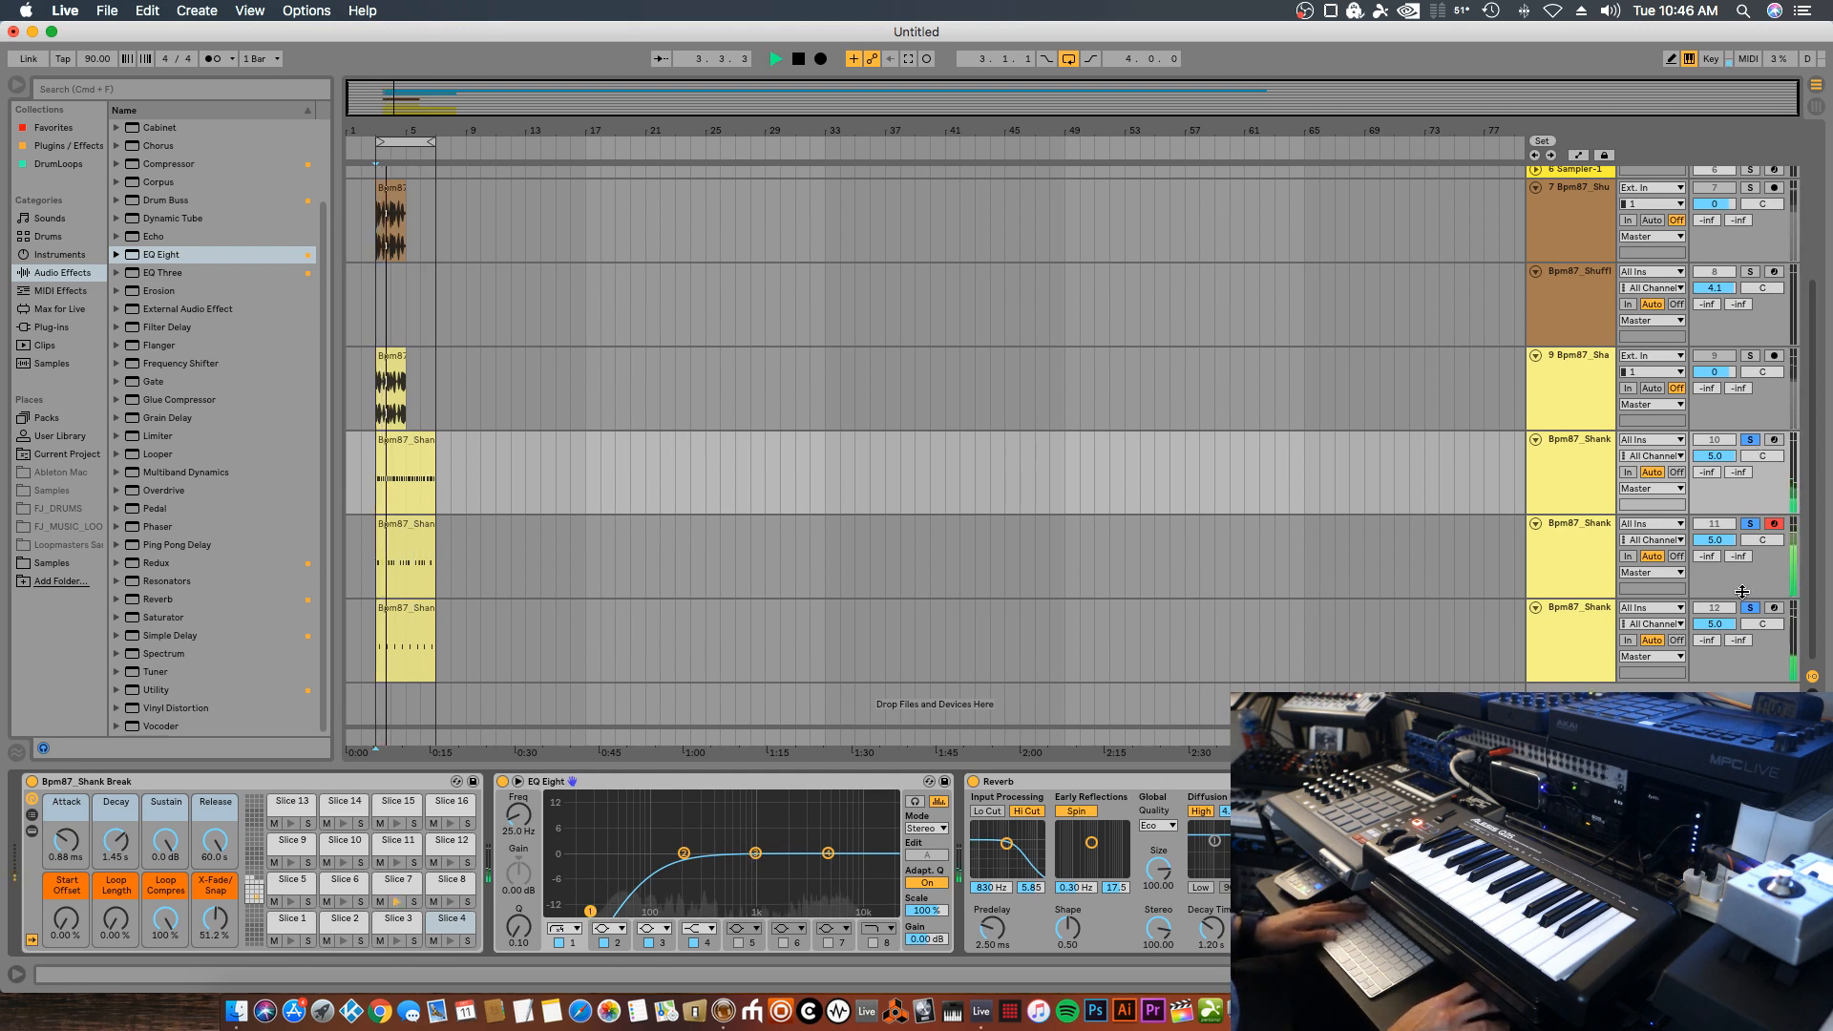
{"action": "key", "text": "space"}
{"action": "left_click", "coordinate": [1749, 440]}
{"action": "key", "text": "space"}
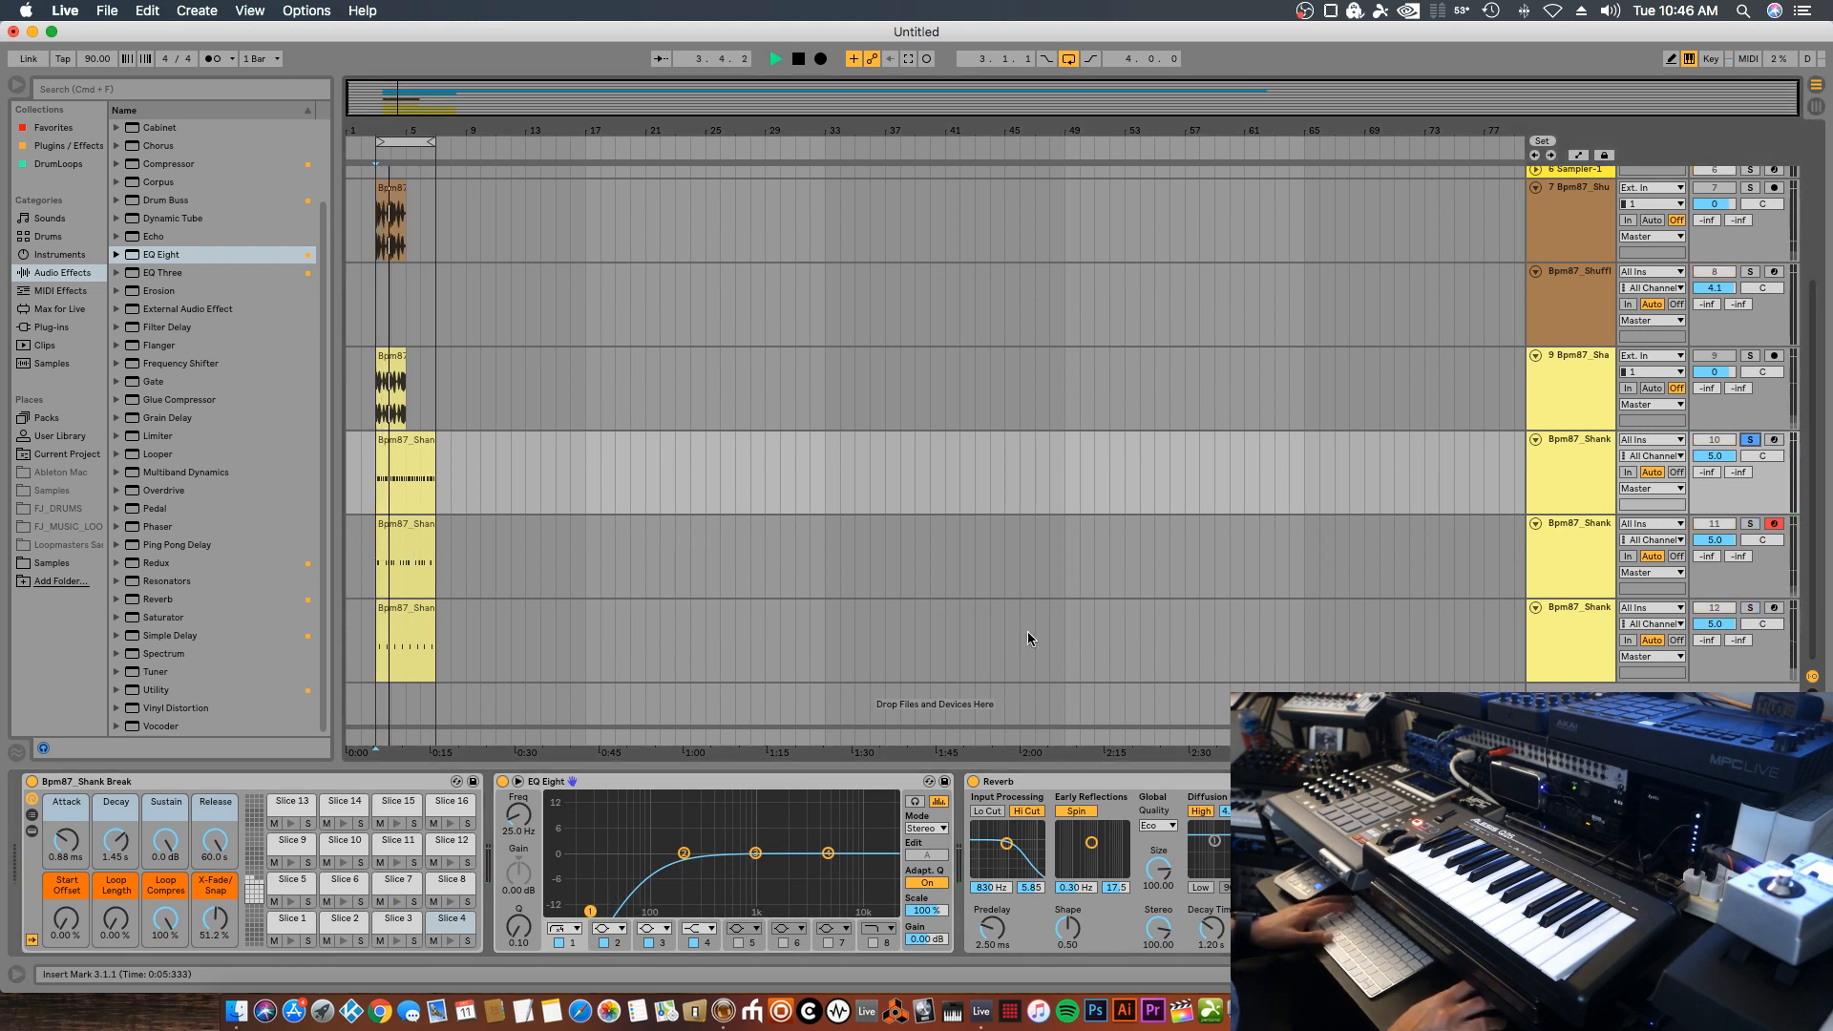
Compare the soloed track with EQ Eight and Reverb bypassed, and raise the EQ's low cut to 40.8 Hz
{"action": "left_click", "coordinate": [503, 781]}
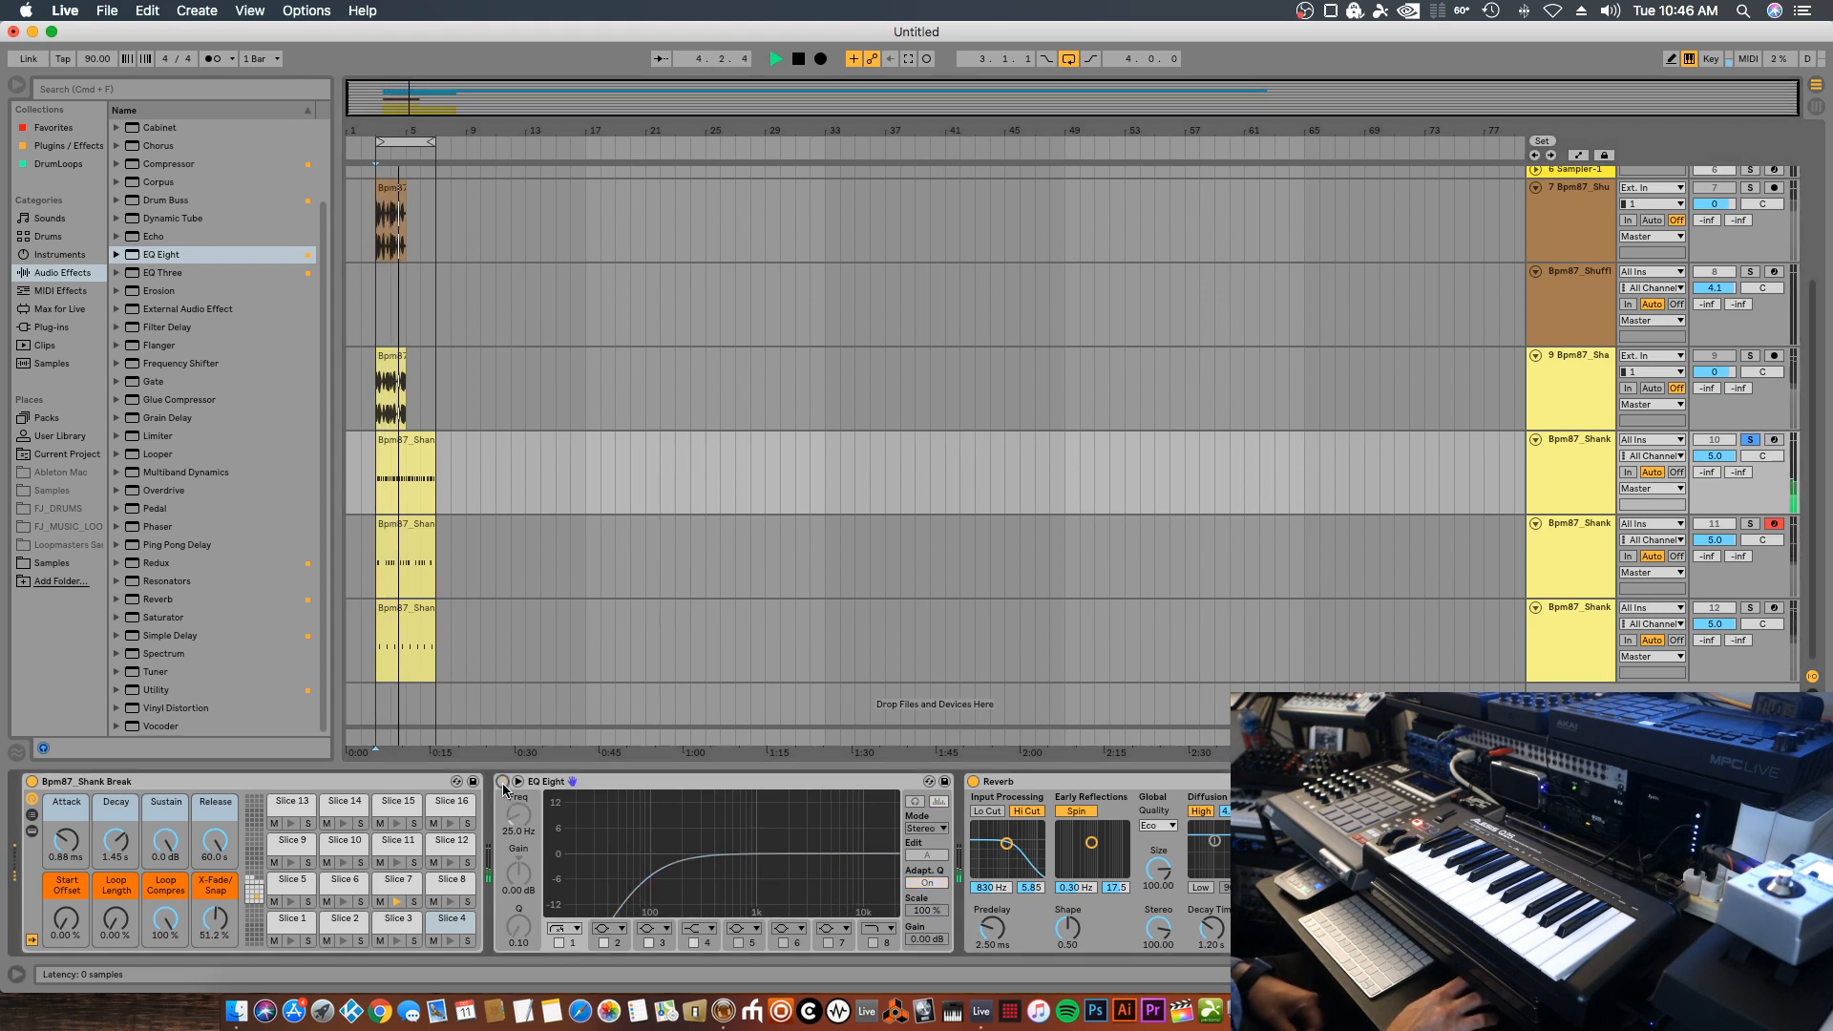
{"action": "left_click", "coordinate": [973, 781]}
{"action": "left_click", "coordinate": [973, 782]}
{"action": "left_click", "coordinate": [503, 782]}
{"action": "left_click_drag", "start_coordinate": [586, 914], "coordinate": [612, 912]}
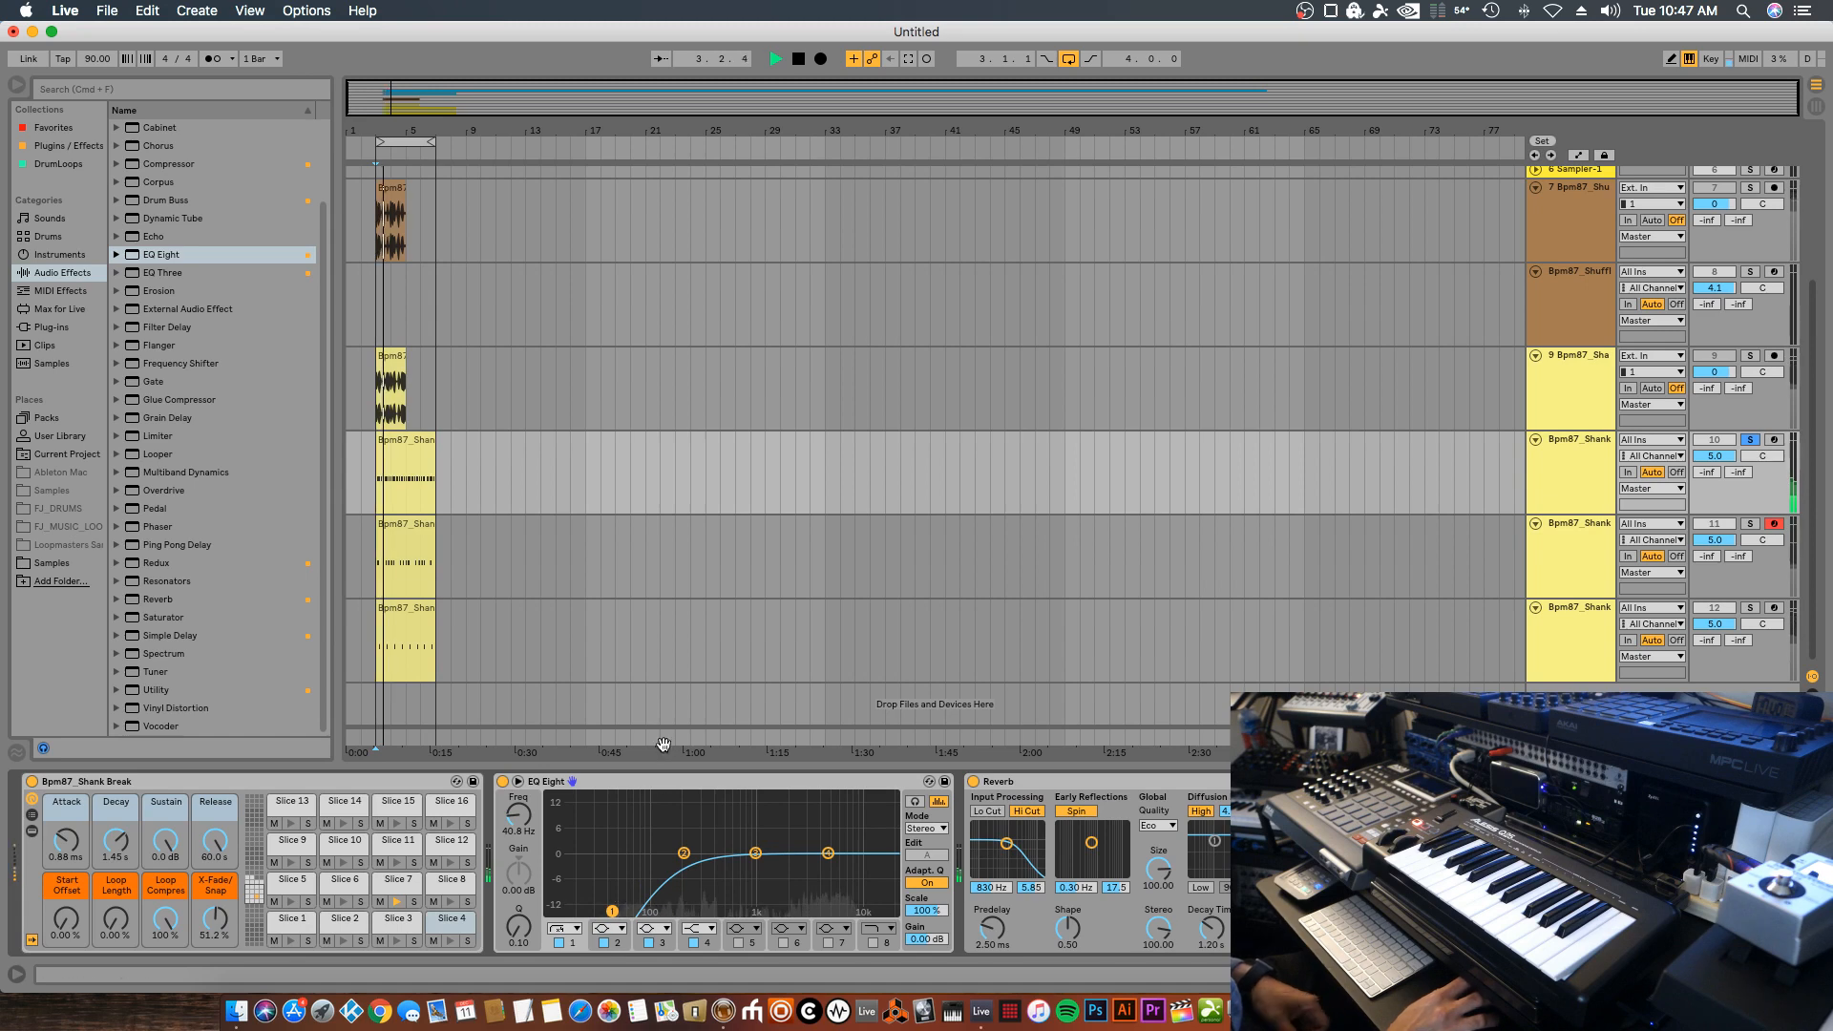
Solo the third sliced Shank Break track, open Slice 4 in Simpler, and zoom in on its waveform to adjust the start marker
{"action": "left_click", "coordinate": [1754, 609]}
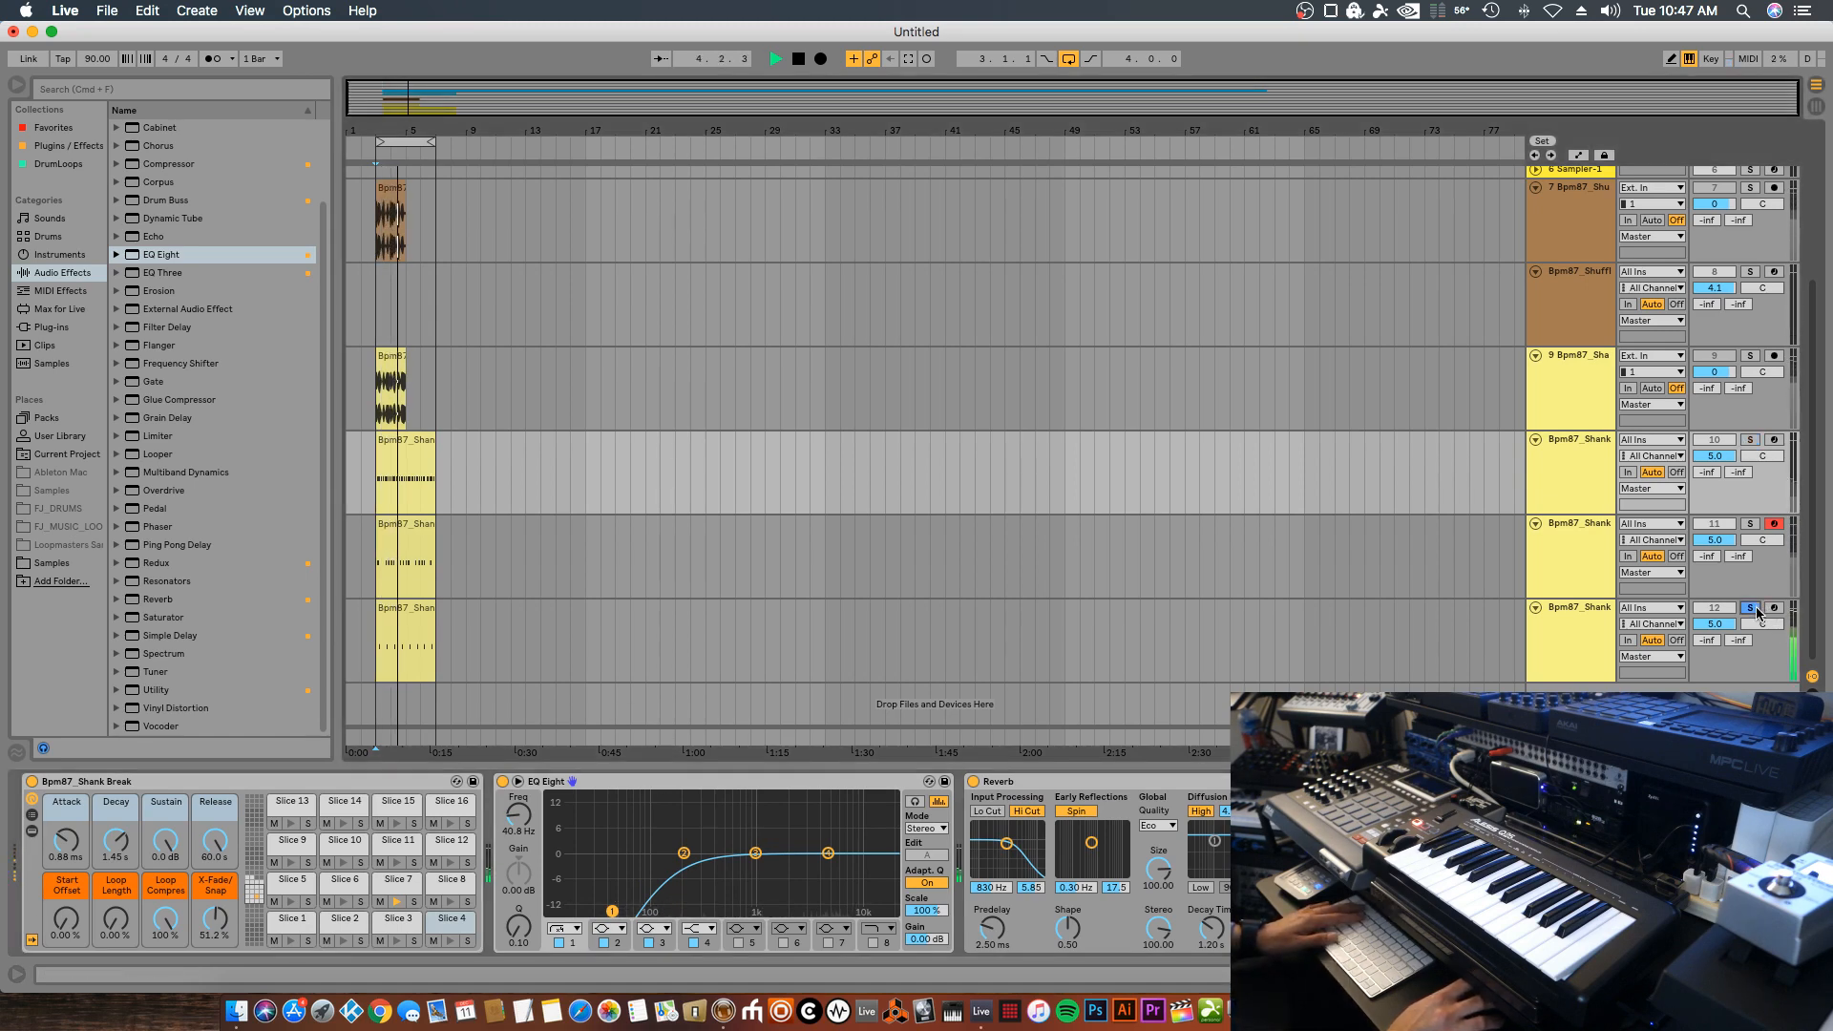
{"action": "left_click", "coordinate": [1453, 665]}
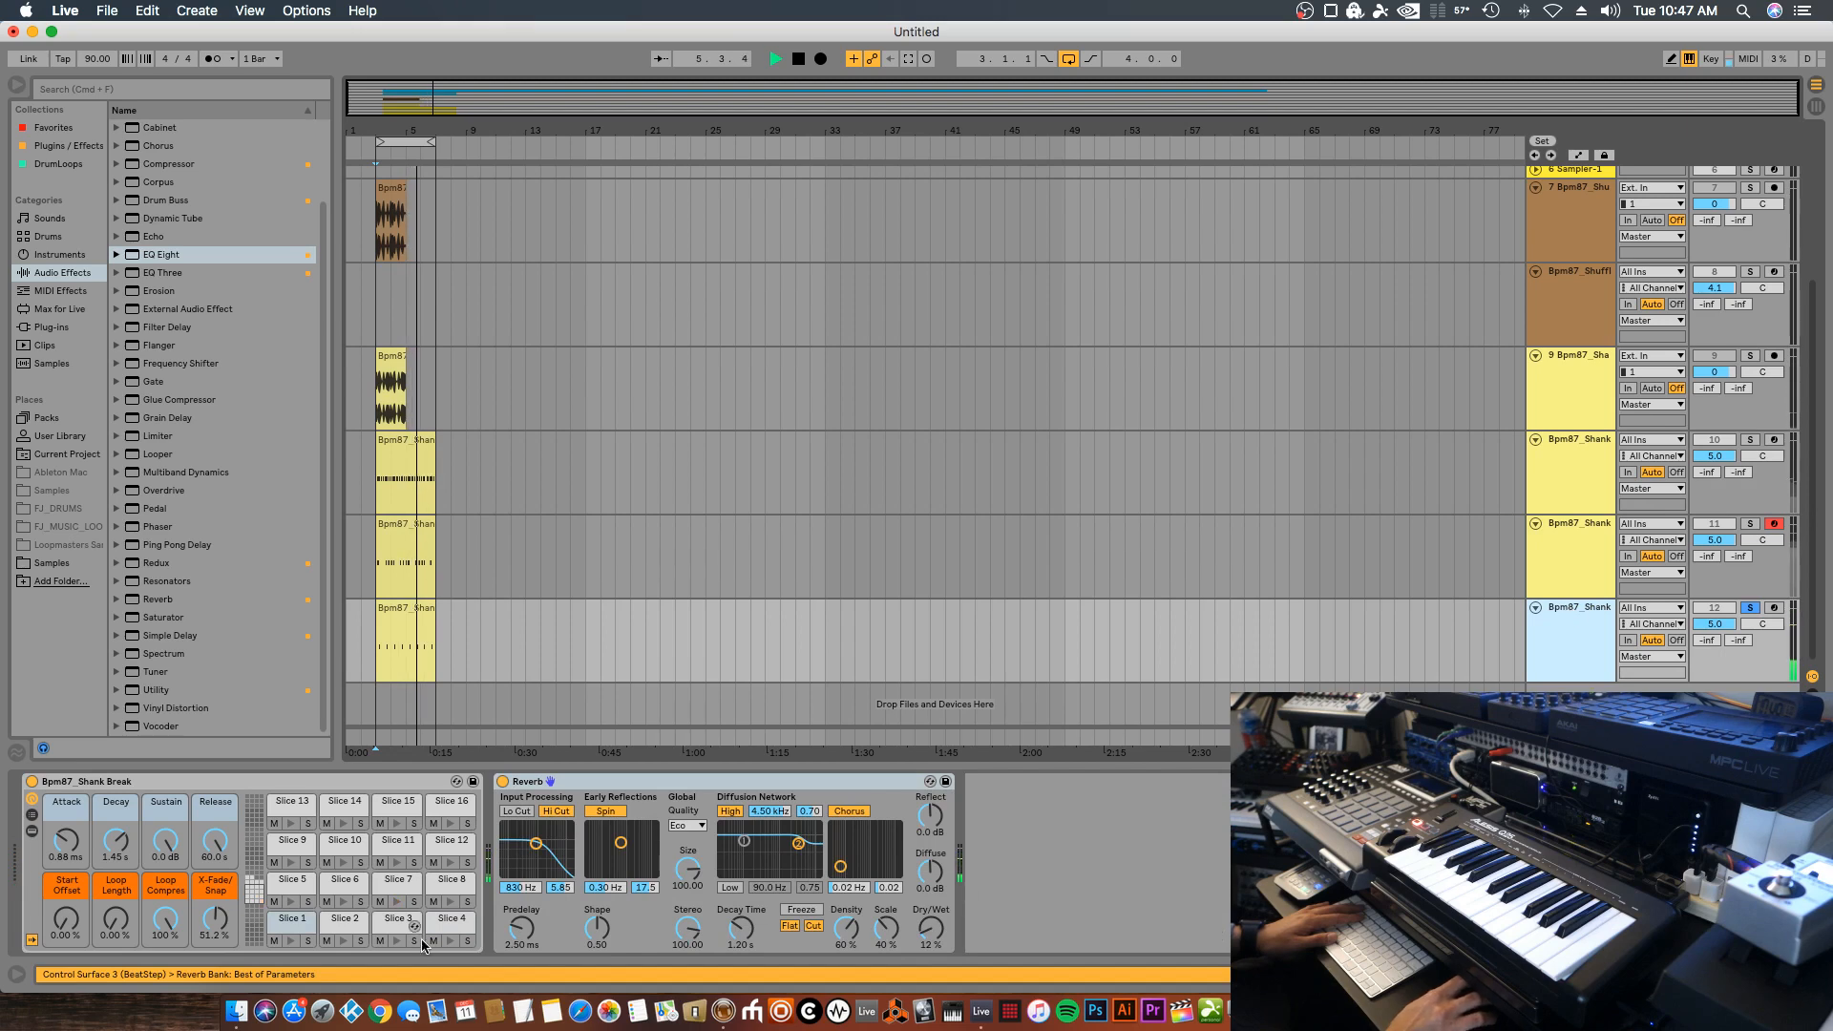
{"action": "left_click", "coordinate": [449, 921]}
{"action": "left_click_drag", "start_coordinate": [634, 840], "coordinate": [634, 916]}
{"action": "left_click_drag", "start_coordinate": [775, 813], "coordinate": [770, 814]}
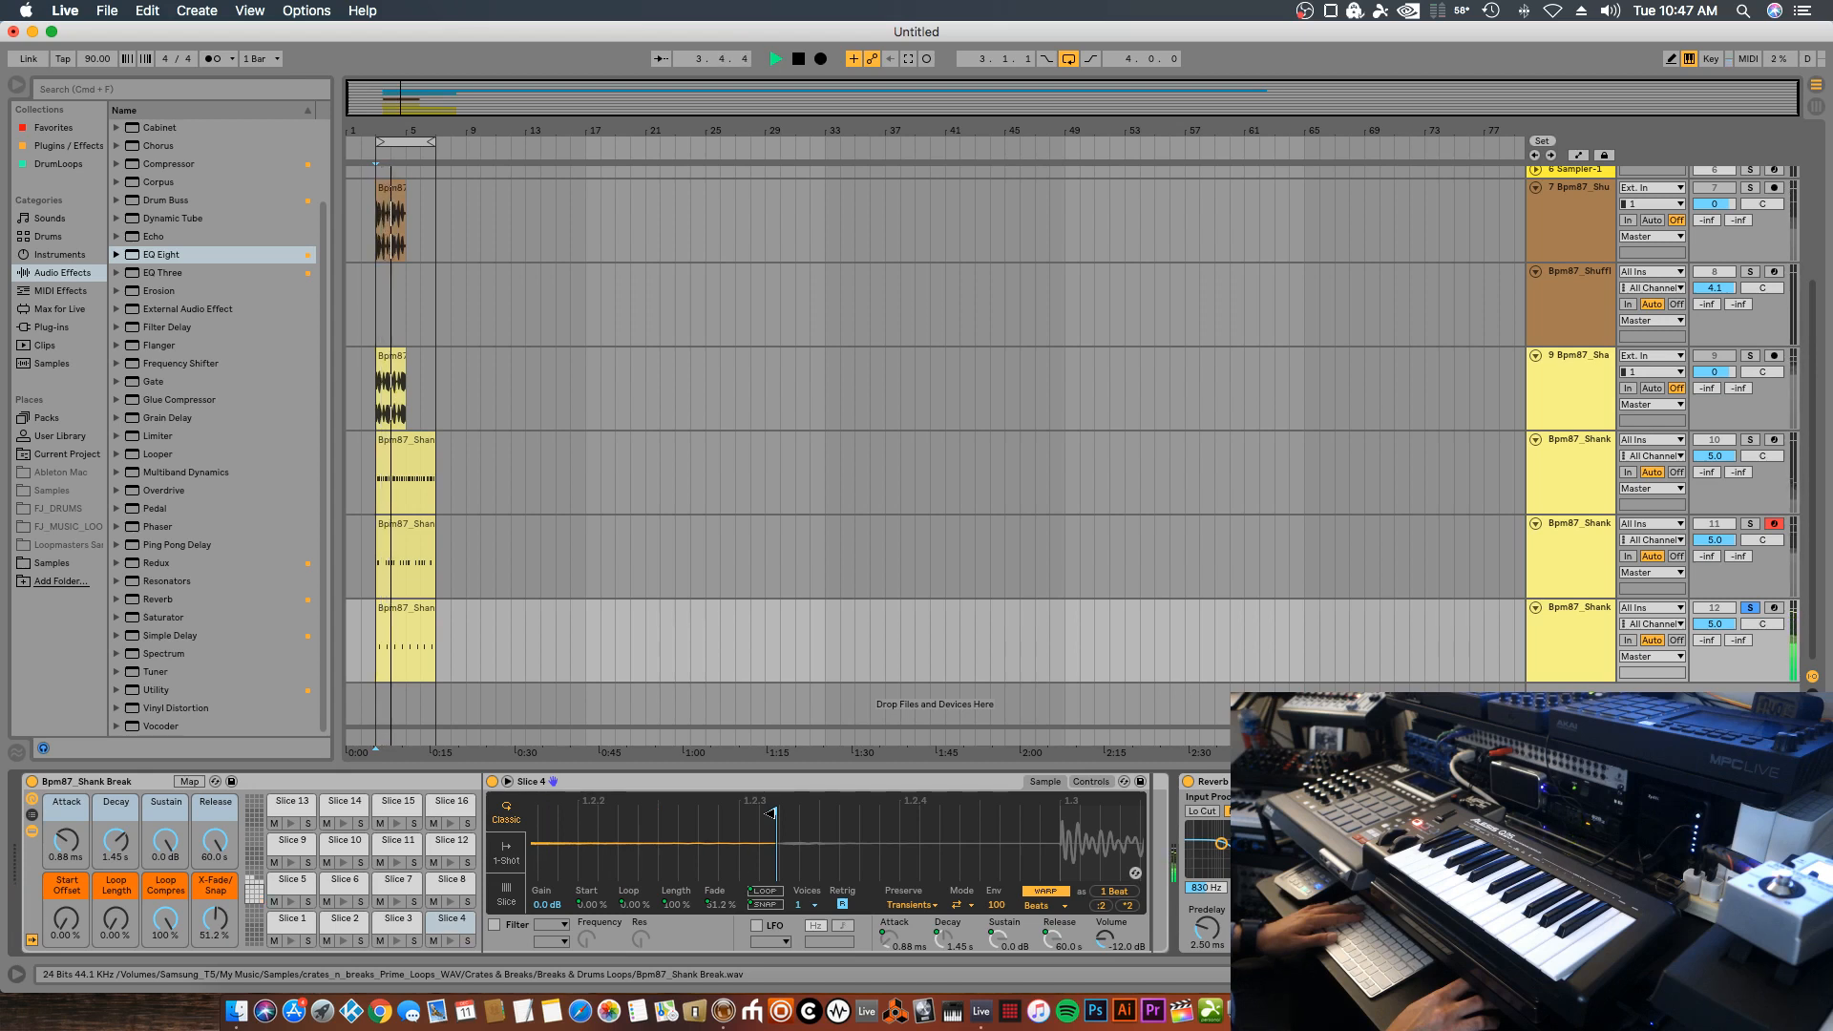
Turn off the drum solo and listen to the SAMPLE pattern together with all the sliced Shank Break tracks
{"action": "left_click", "coordinate": [1750, 524]}
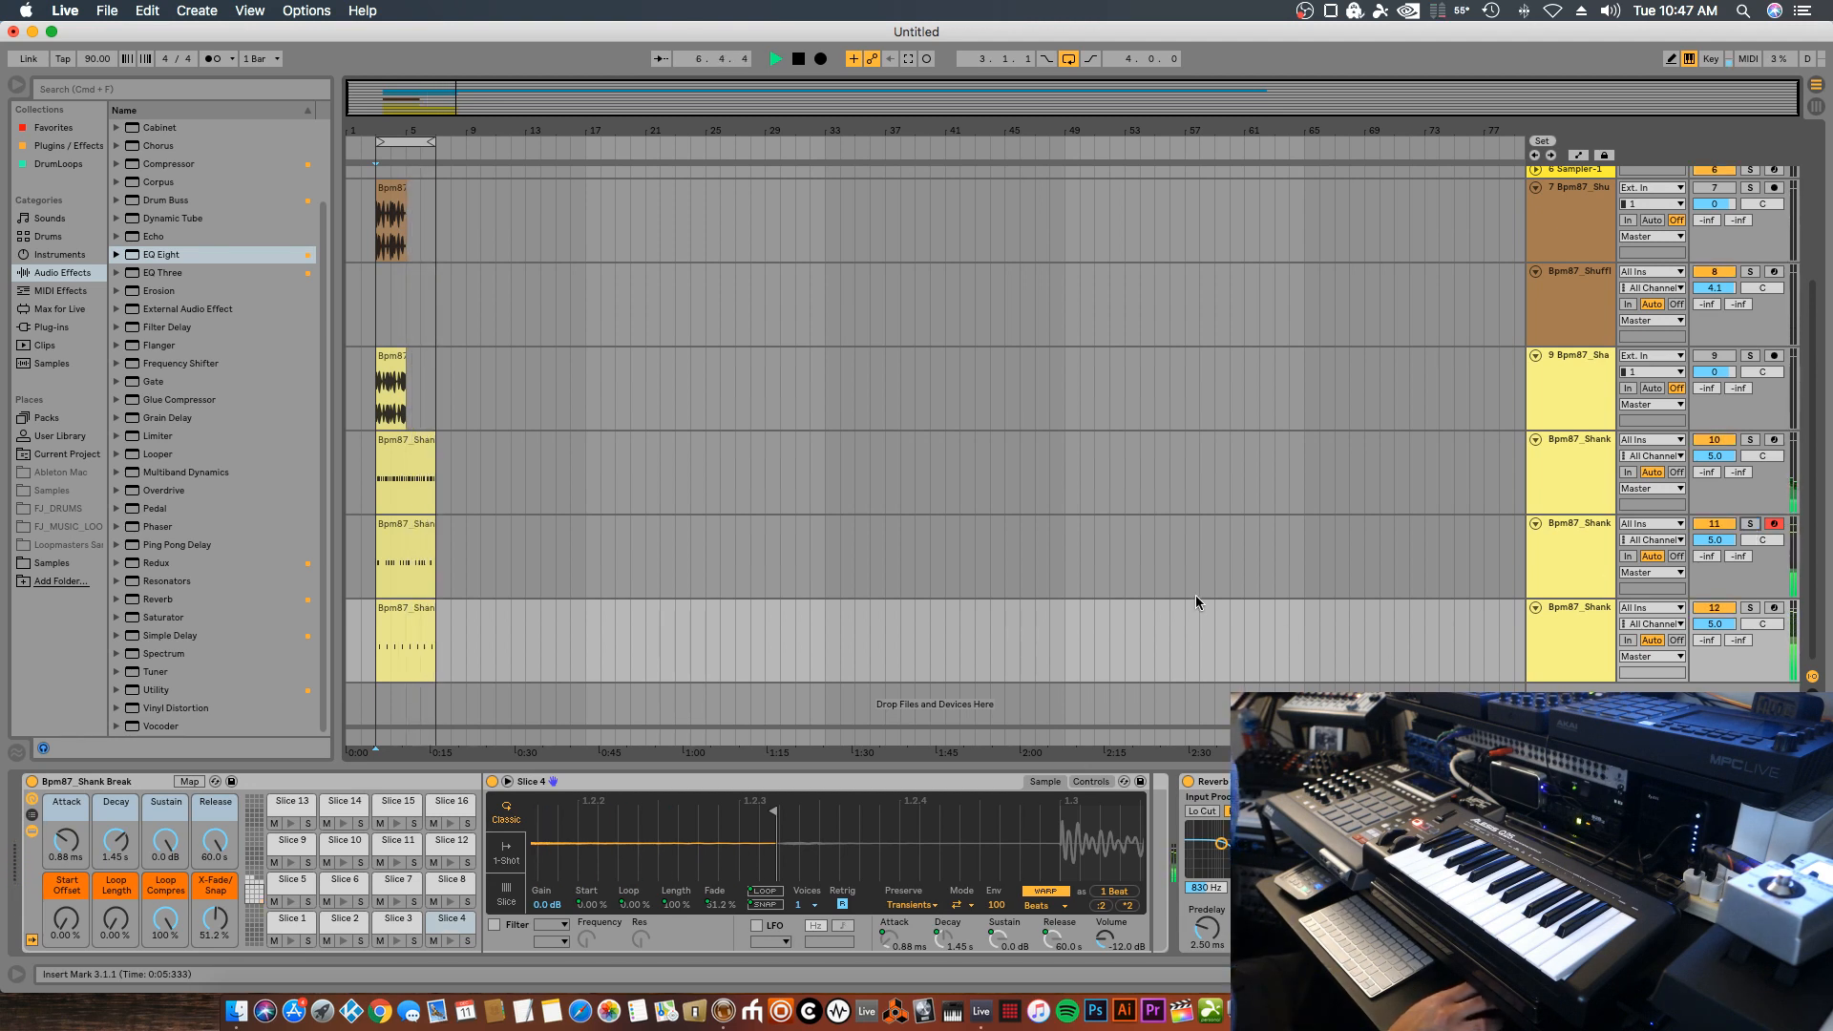
{"action": "scroll", "coordinate": [1189, 529], "scroll_direction": "up", "scroll_amount": 5}
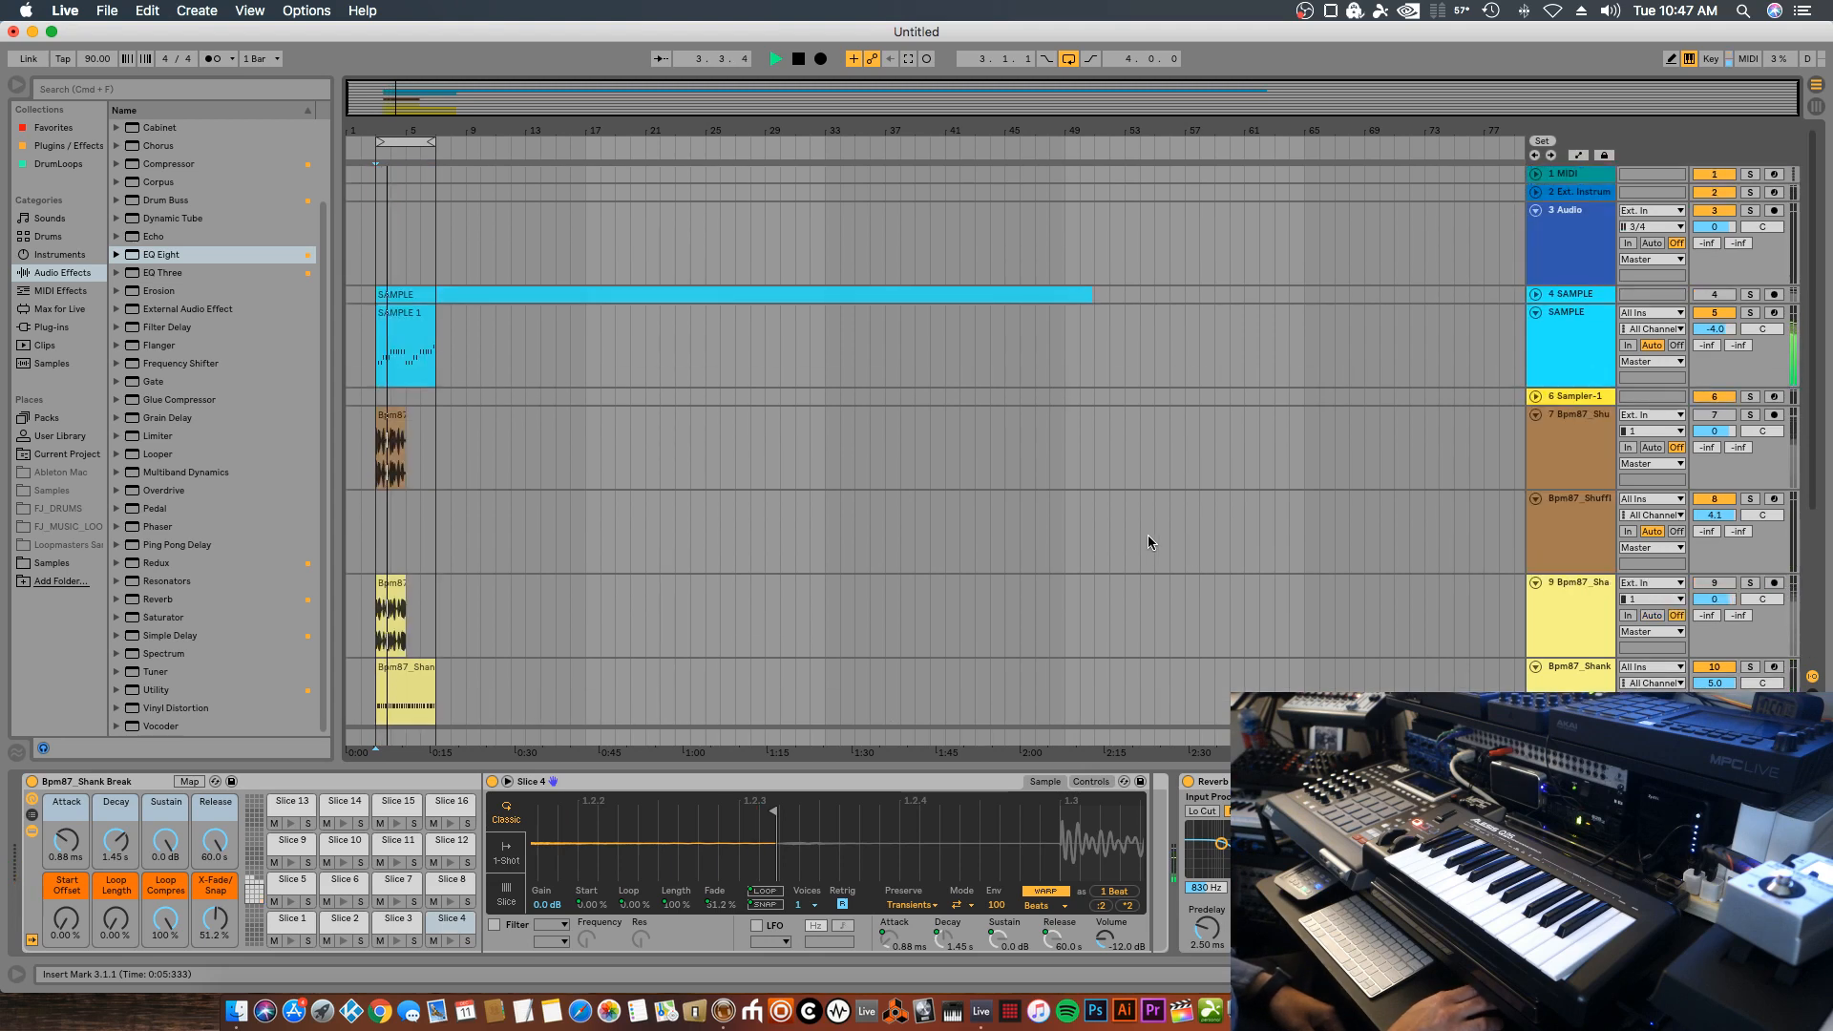
{"action": "scroll", "coordinate": [1144, 586], "scroll_direction": "down", "scroll_amount": 5}
{"action": "scroll", "coordinate": [1144, 584], "scroll_direction": "down", "scroll_amount": 2}
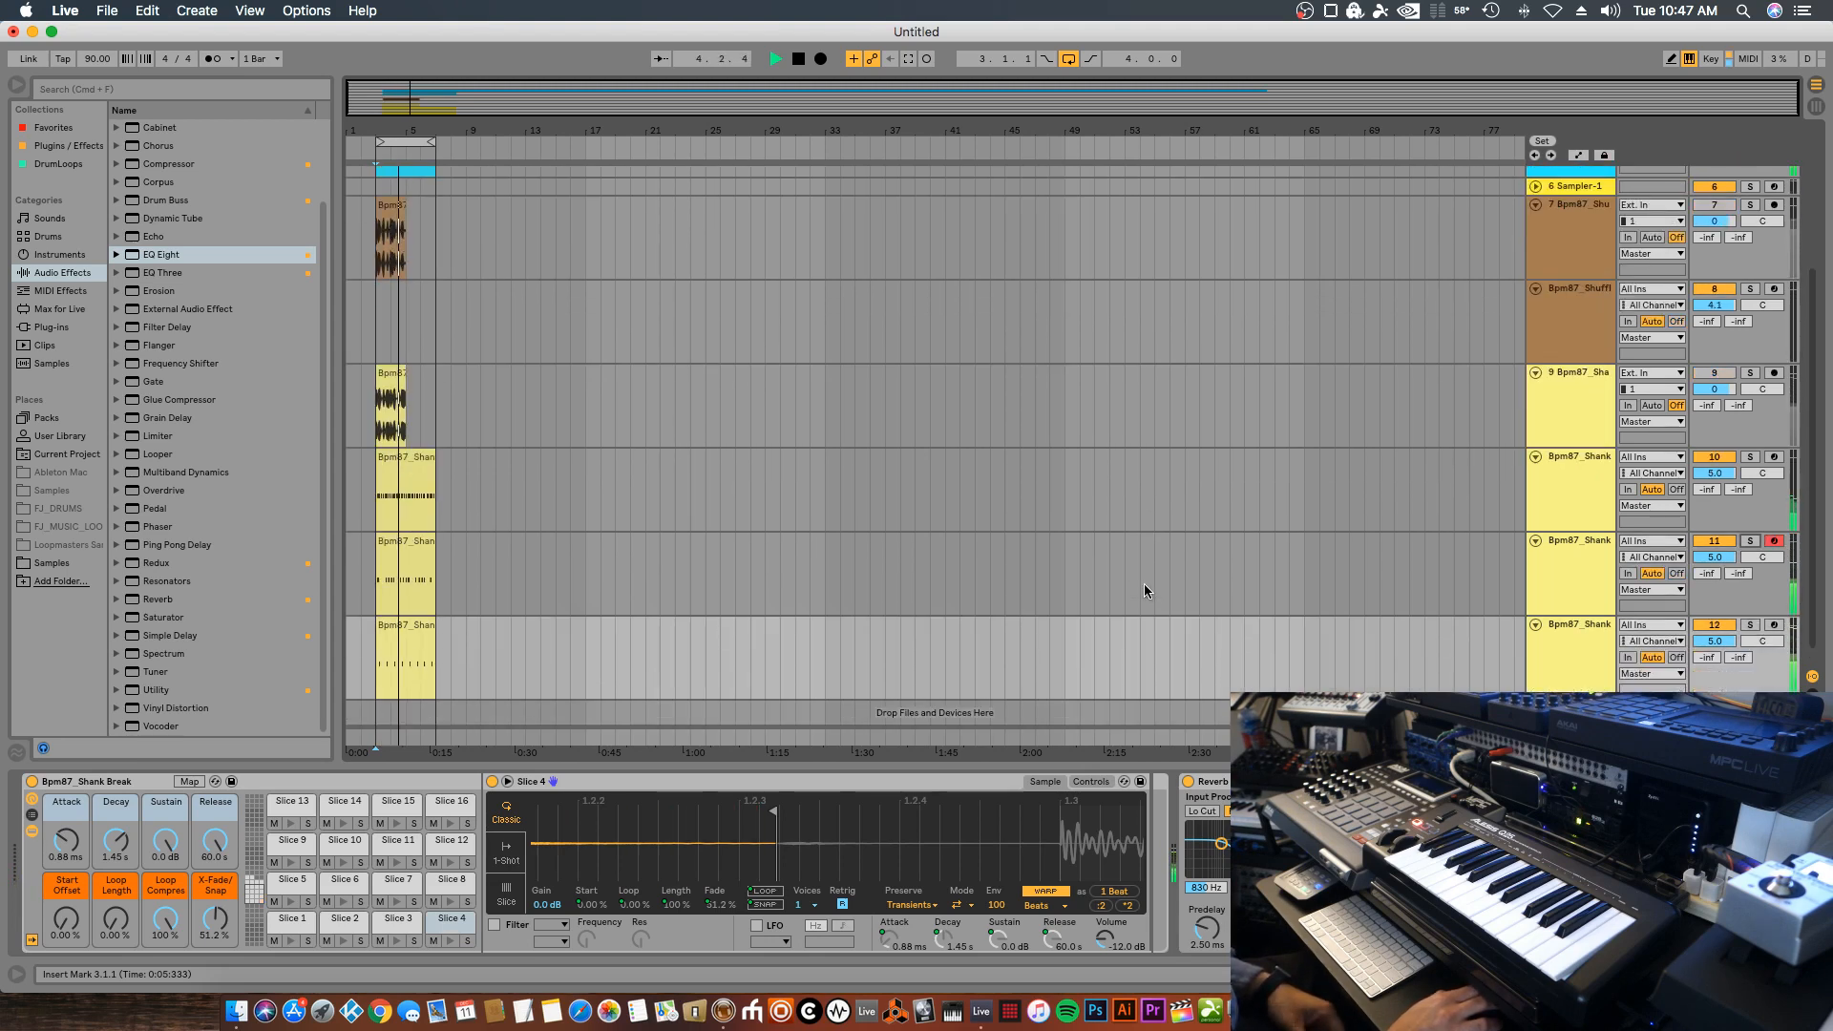
{"action": "scroll", "coordinate": [1136, 576], "scroll_direction": "up", "scroll_amount": 5}
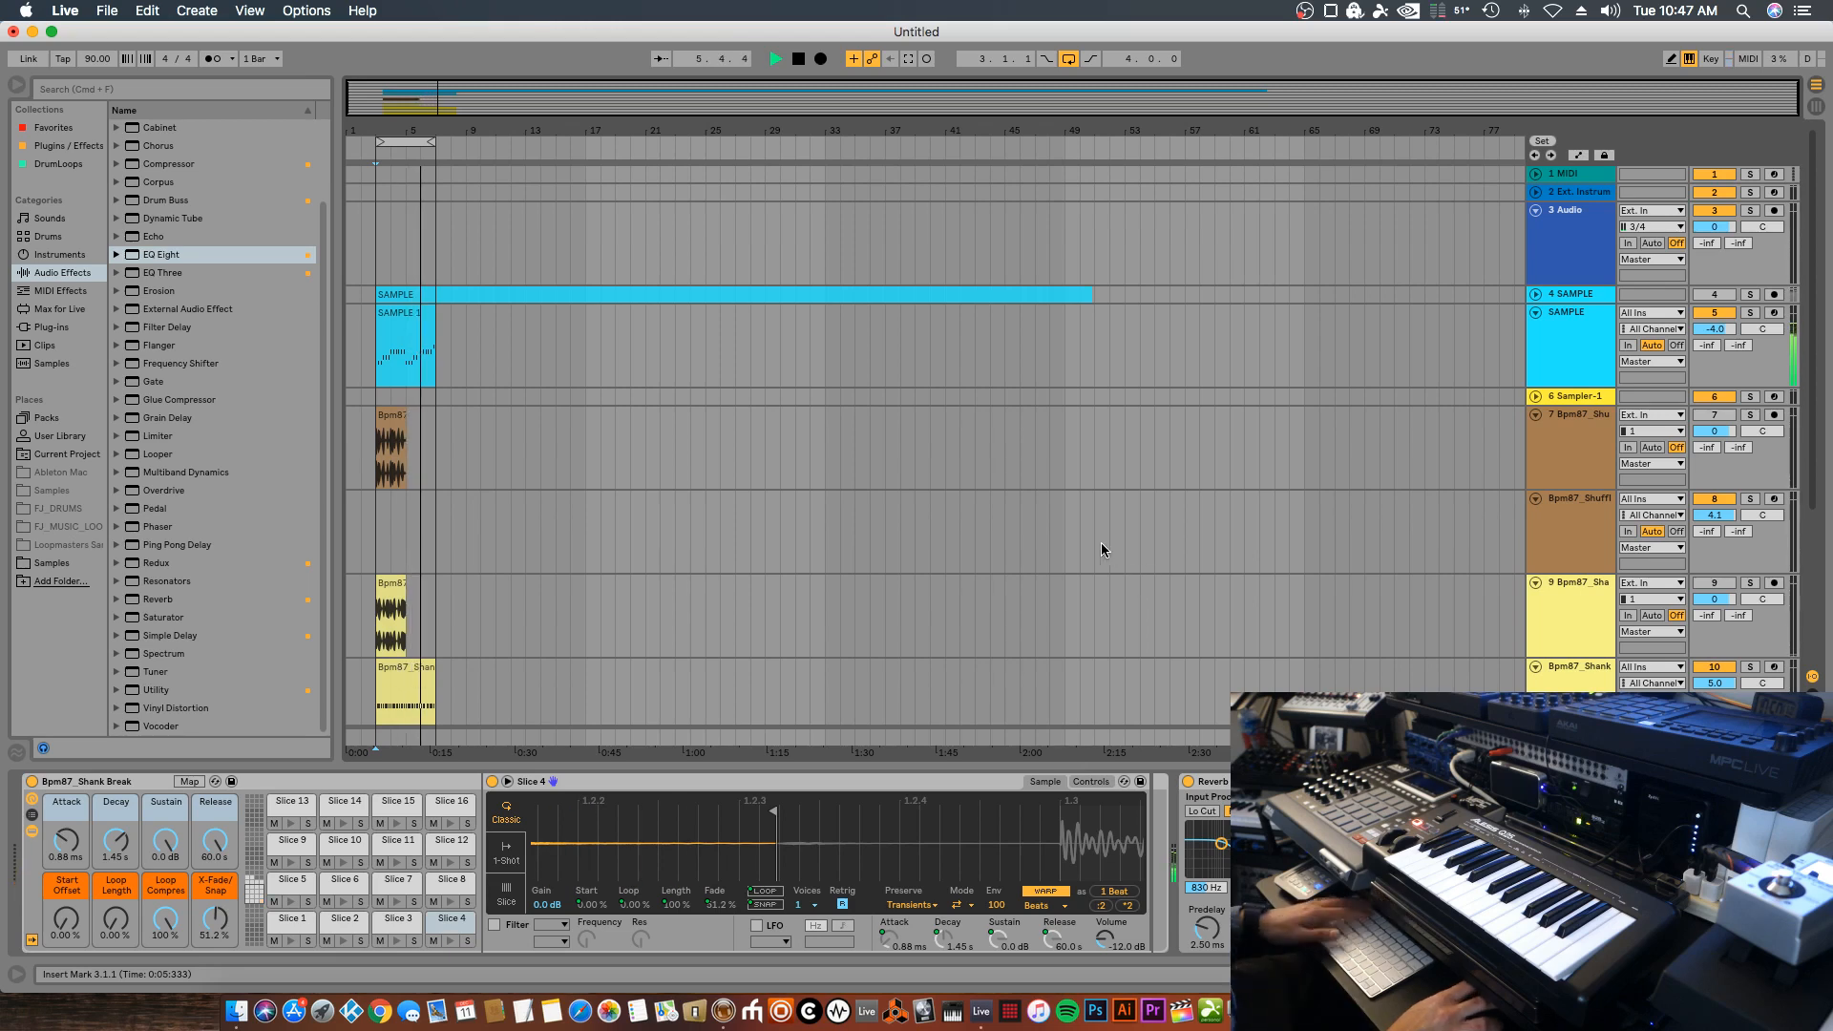
{"action": "key", "text": "space"}
Solo the sliced SAMPLE track and add an EQ Eight followed by a Reverb to it
{"action": "left_click", "coordinate": [1565, 361]}
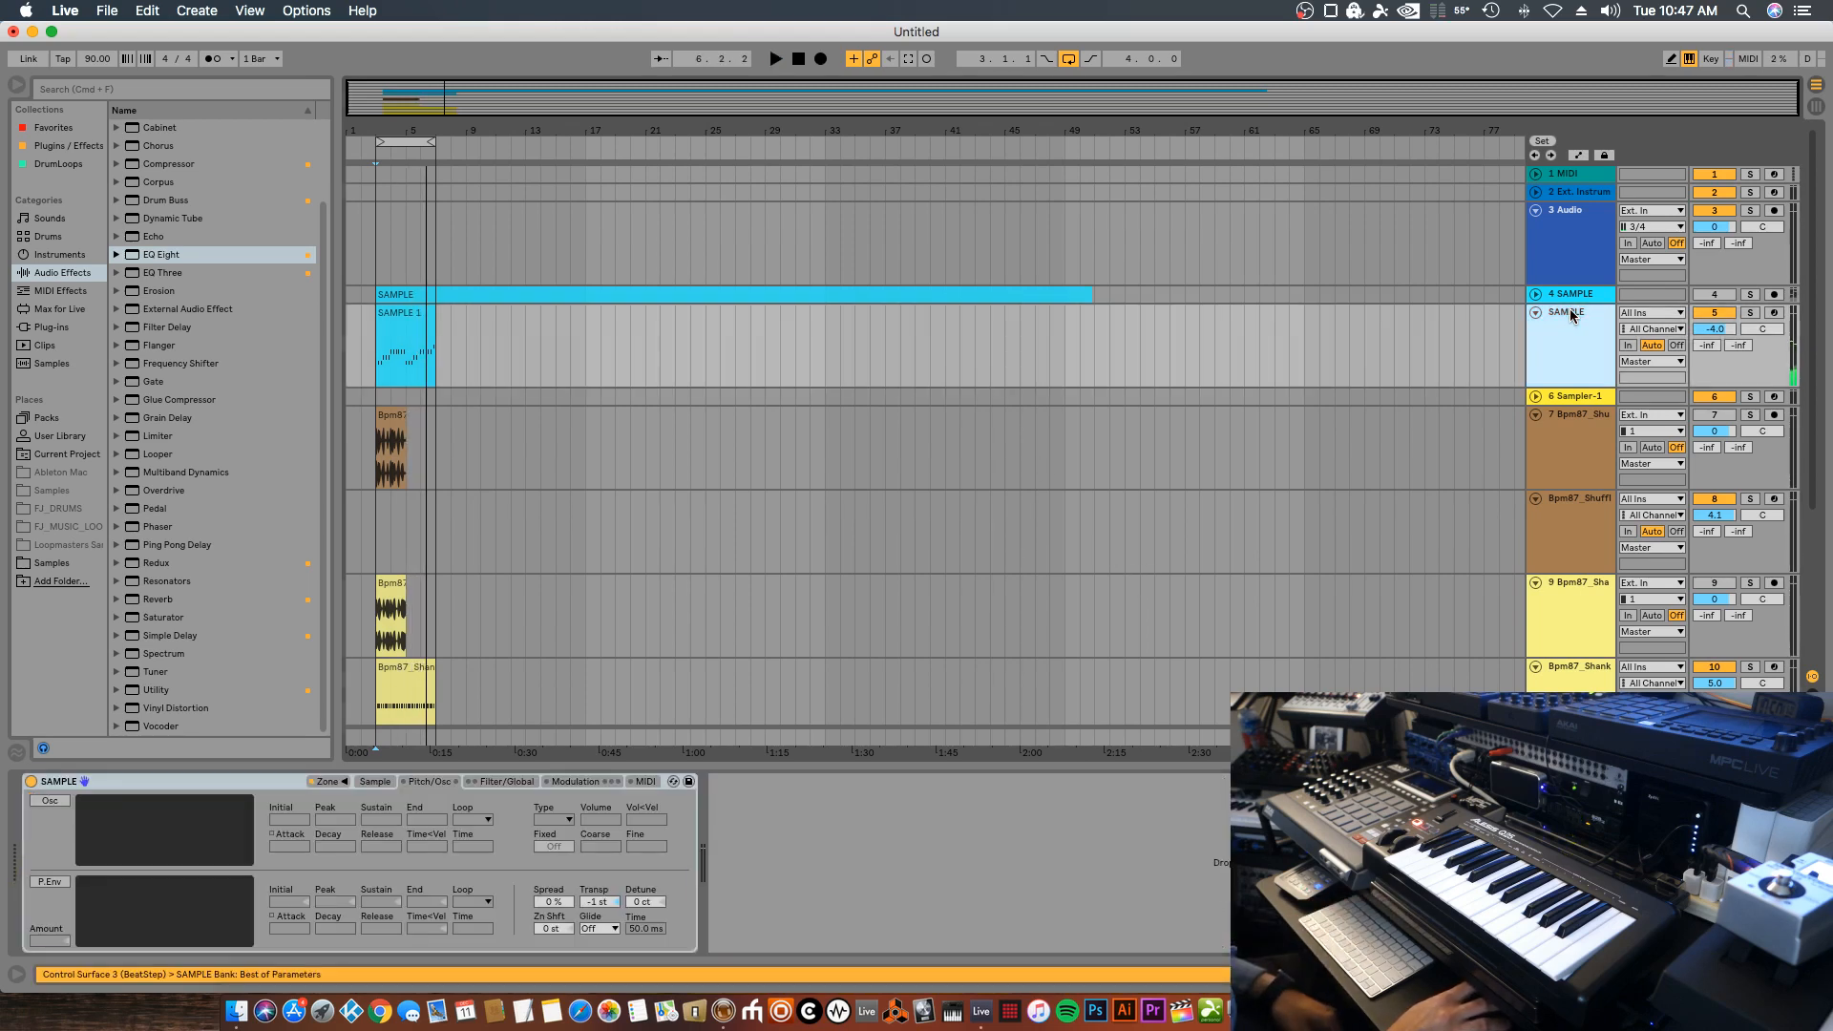
{"action": "left_click", "coordinate": [1749, 312]}
{"action": "key", "text": "space"}
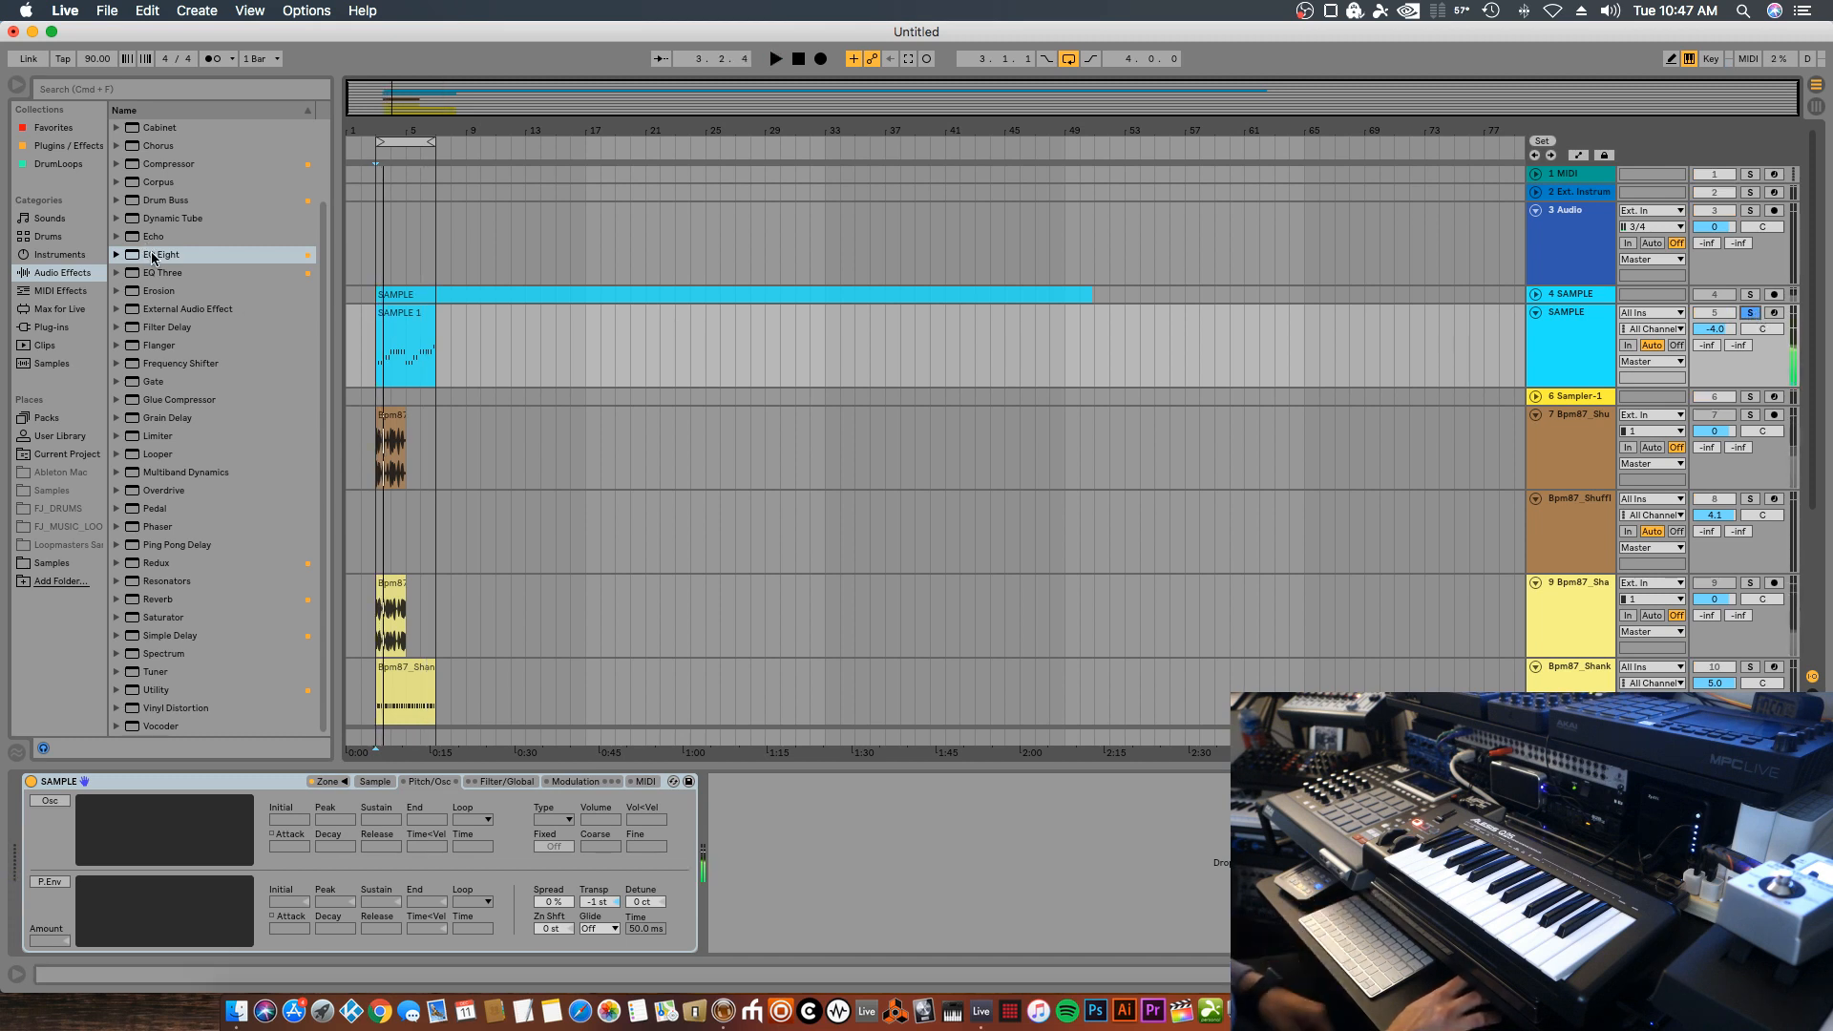
{"action": "key", "text": "space"}
{"action": "left_click_drag", "start_coordinate": [763, 896], "coordinate": [763, 897]}
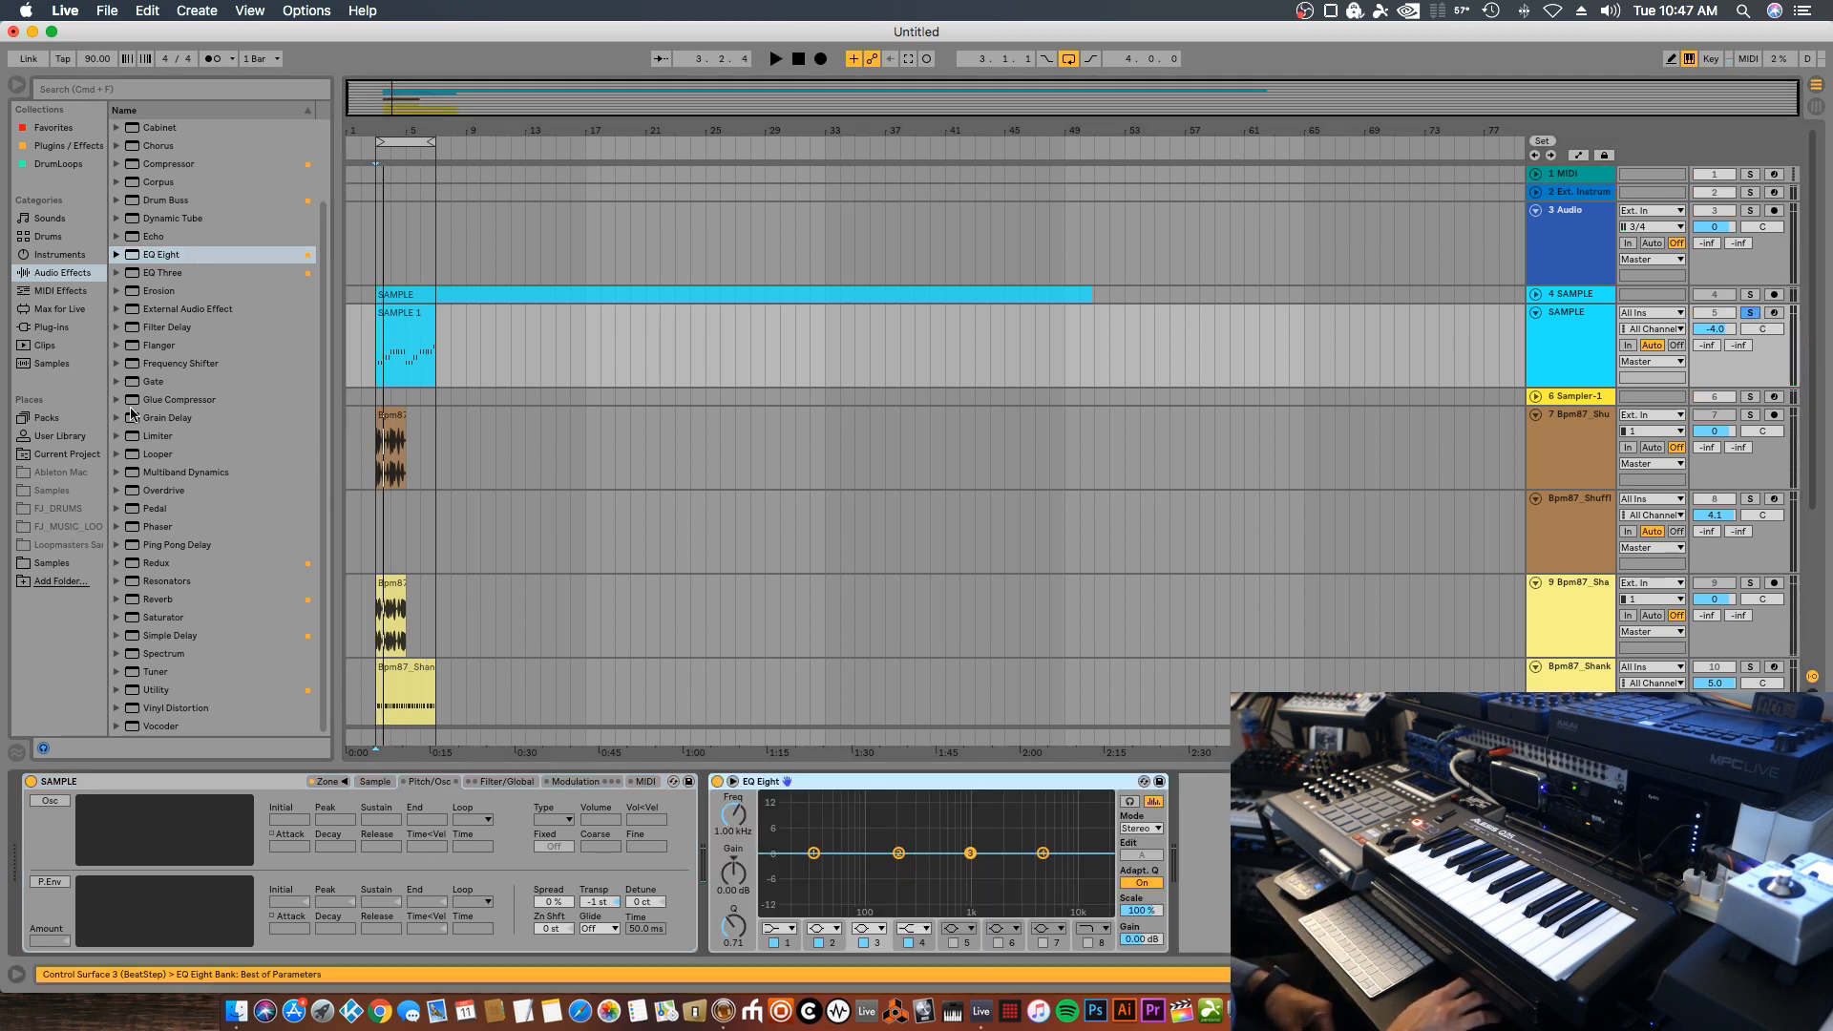
{"action": "left_click_drag", "start_coordinate": [161, 604], "coordinate": [1243, 864]}
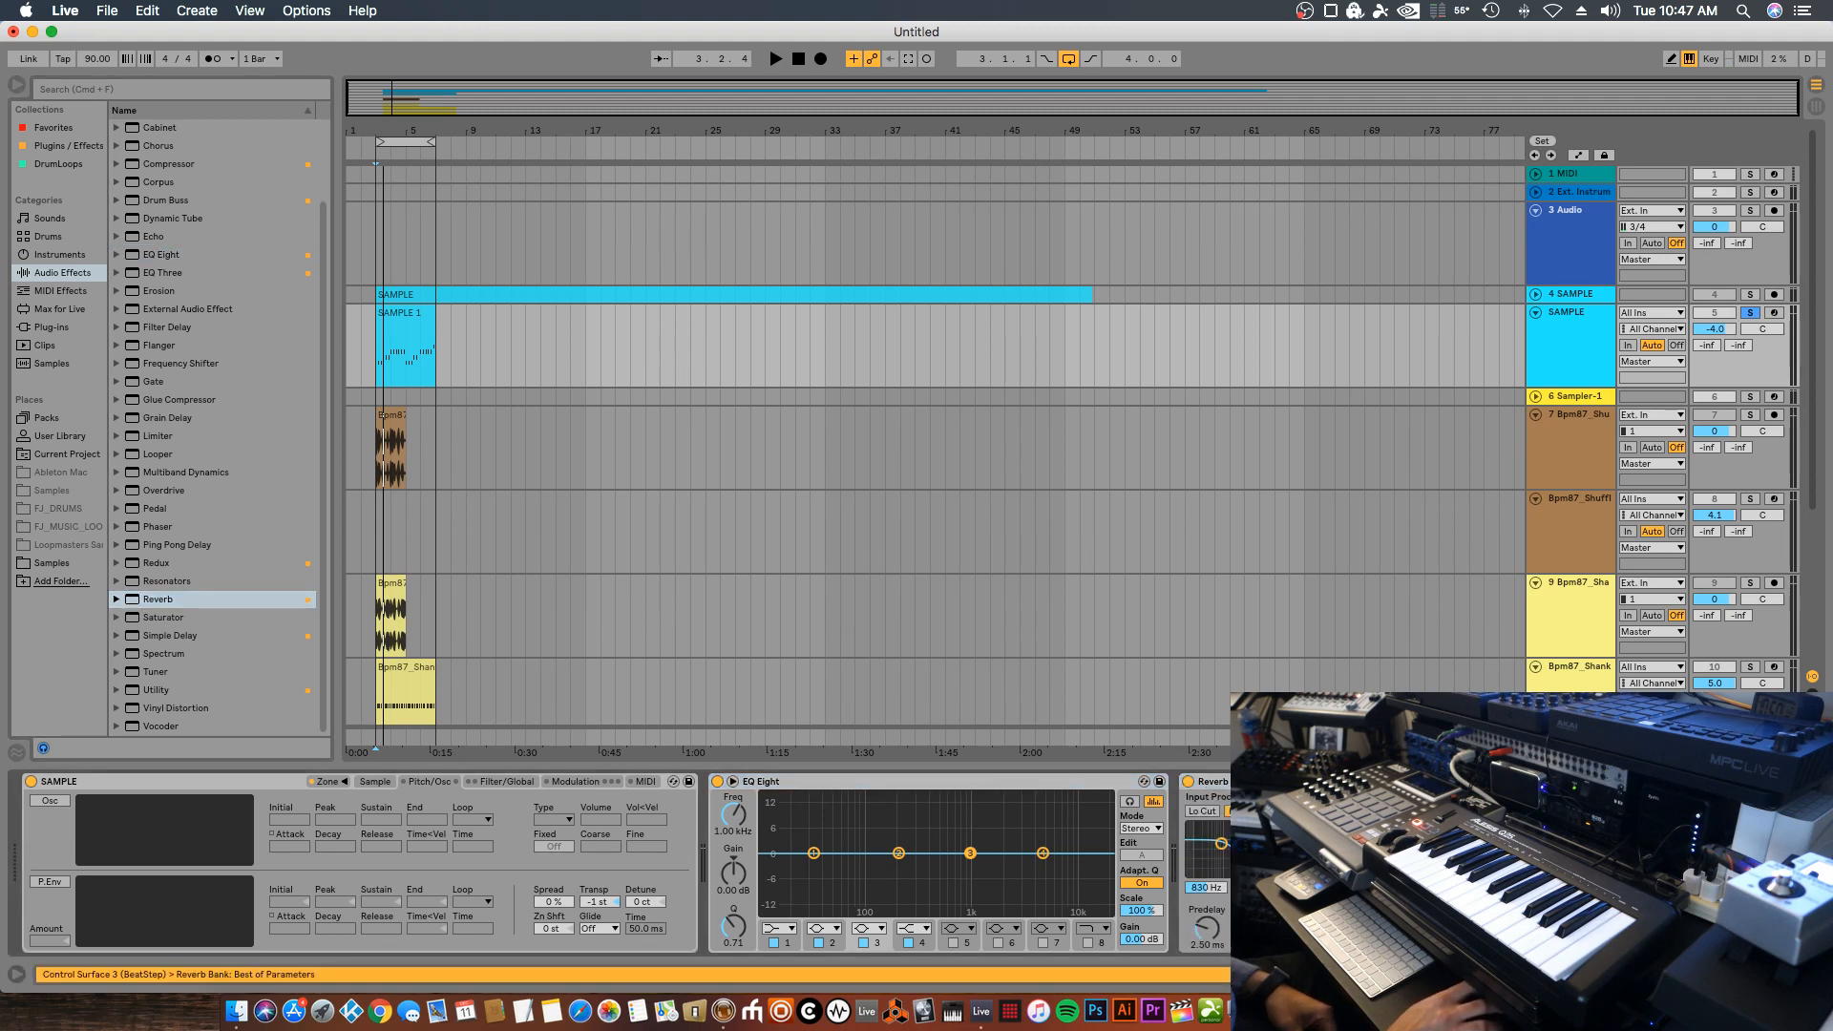
Set band 1 of the SAMPLE track's EQ Eight to a low cut at 29 Hz during playback
{"action": "key", "text": "space"}
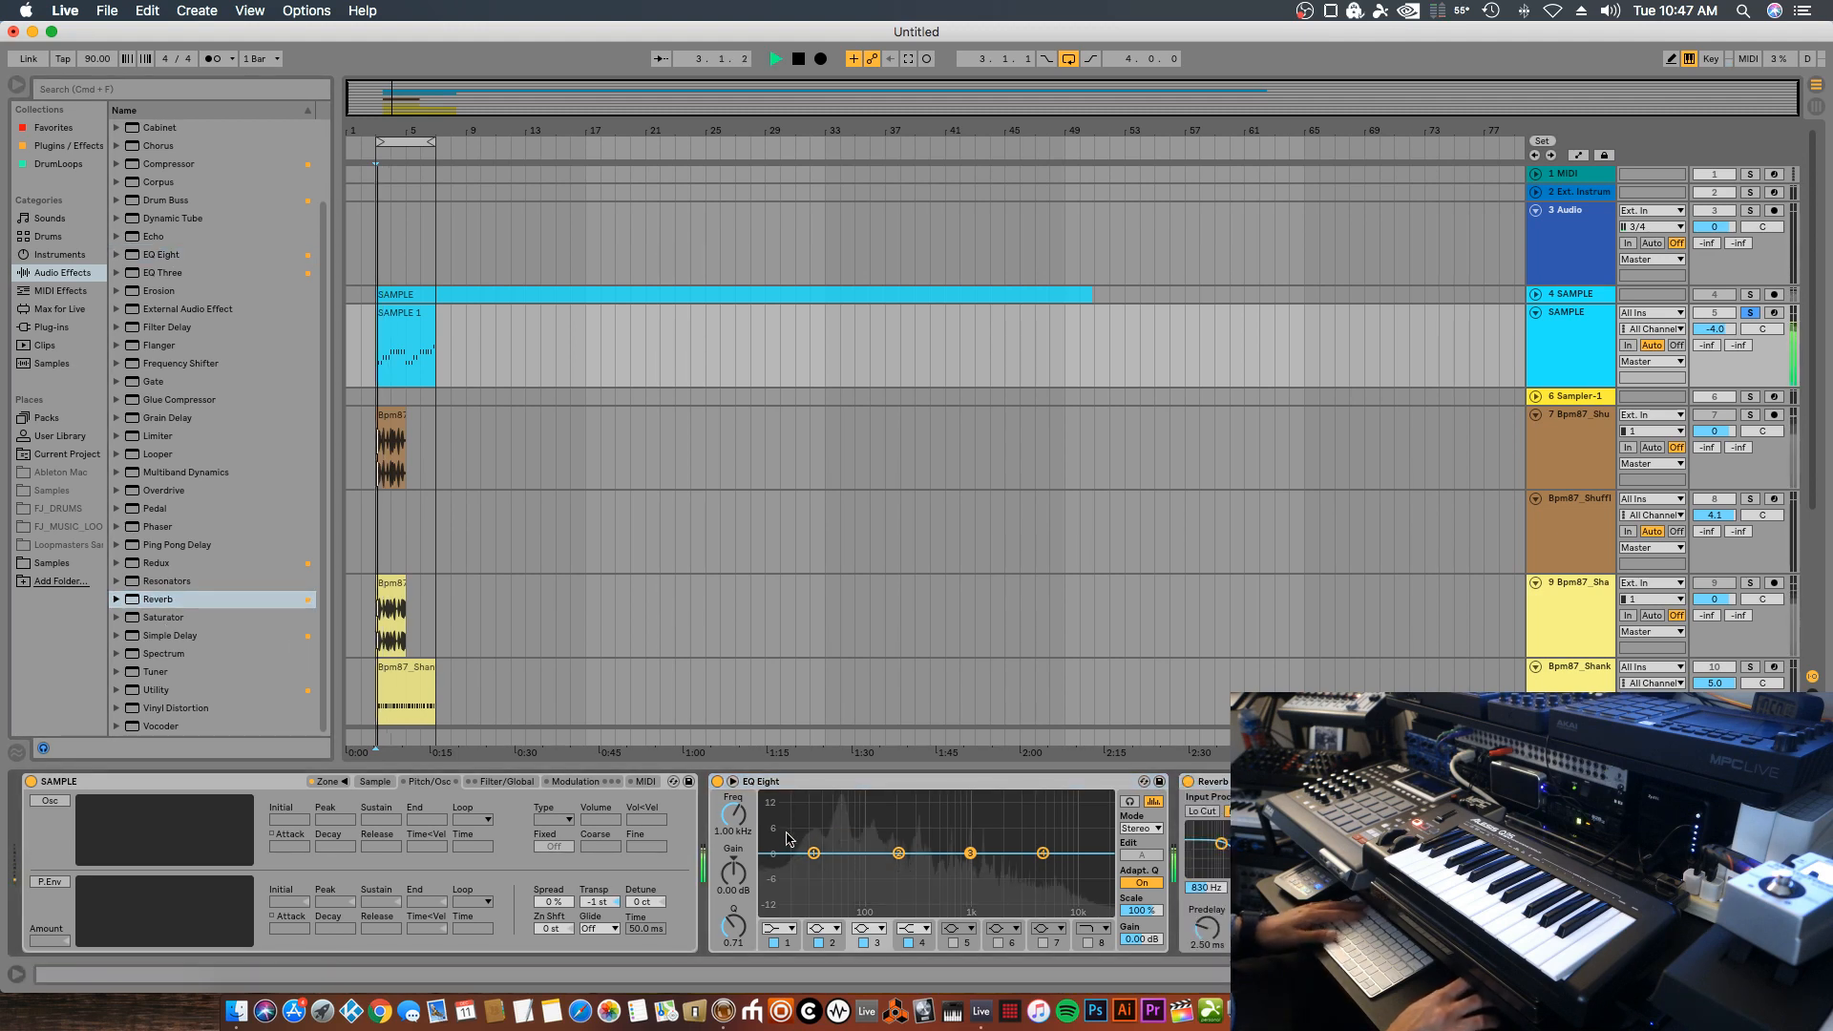
{"action": "left_click_drag", "start_coordinate": [813, 854], "coordinate": [811, 911]}
{"action": "left_click", "coordinate": [778, 928]}
{"action": "left_click", "coordinate": [773, 816]}
Fold the Shuffle Drums audio track and its sliced MIDI track in the arrangement
{"action": "scroll", "coordinate": [861, 637], "scroll_direction": "down", "scroll_amount": 4}
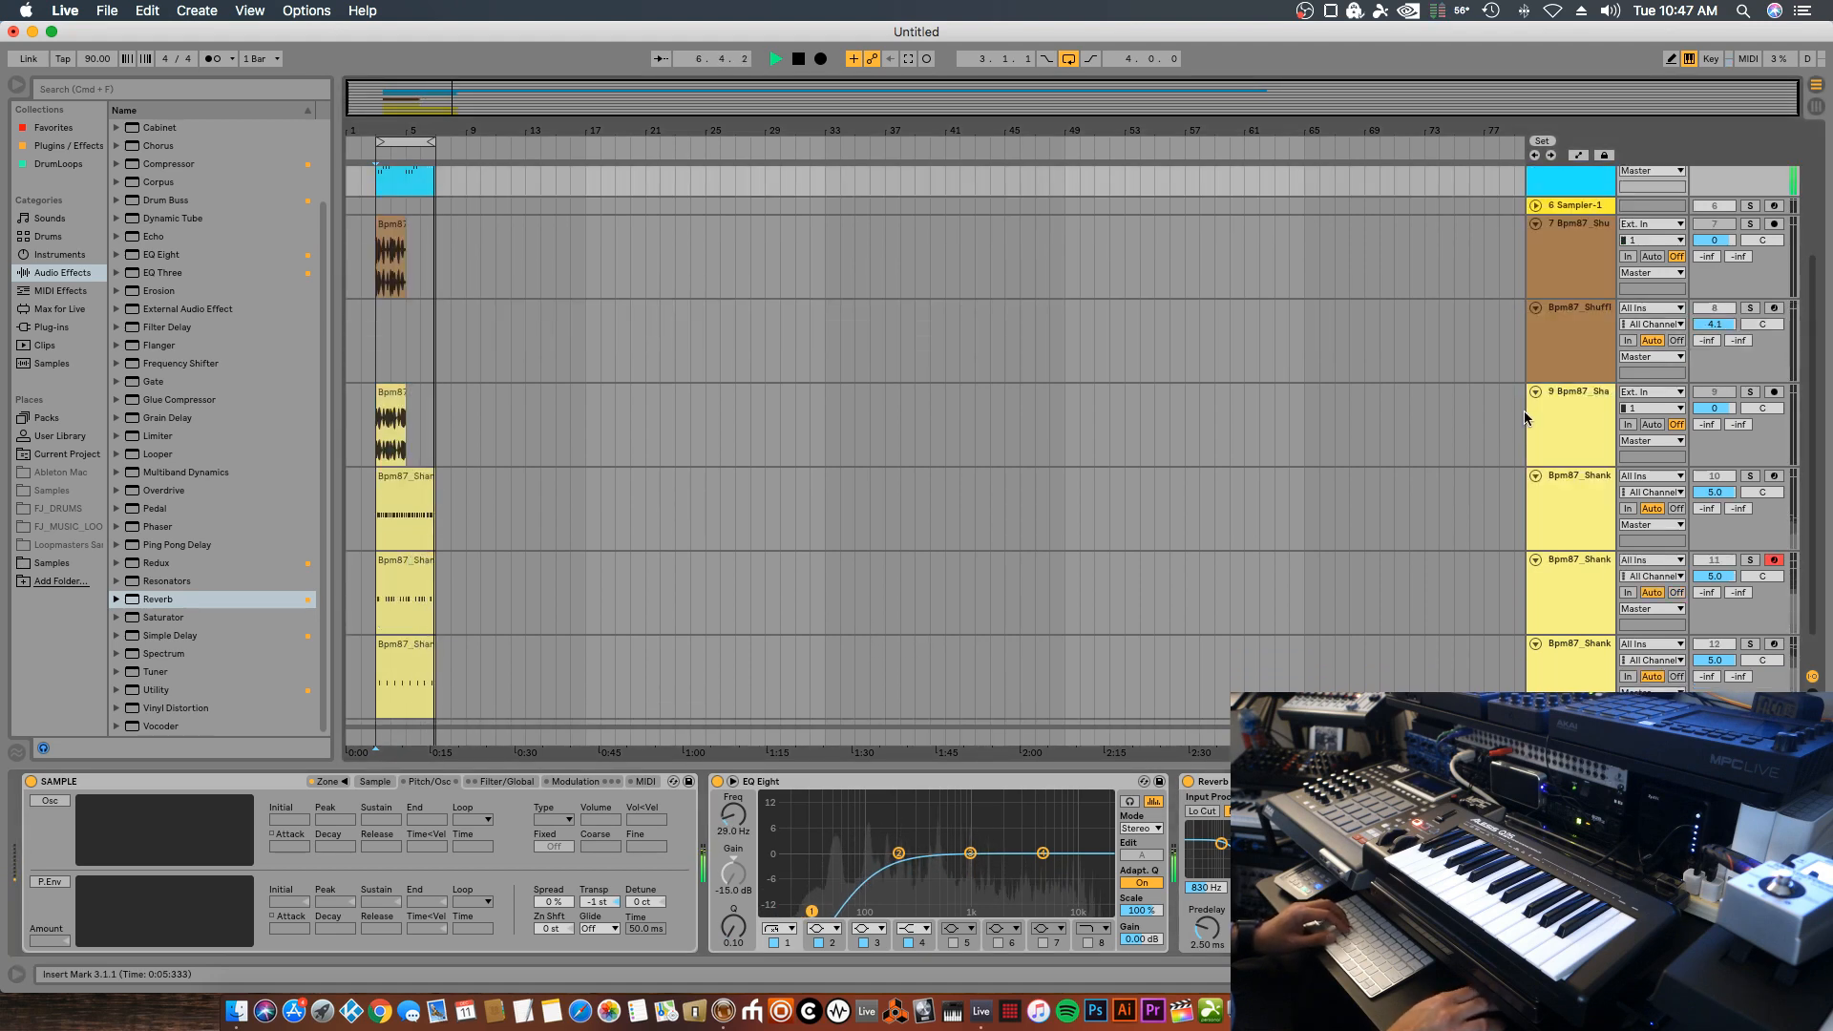
{"action": "scroll", "coordinate": [1577, 588], "scroll_direction": "up", "scroll_amount": 4}
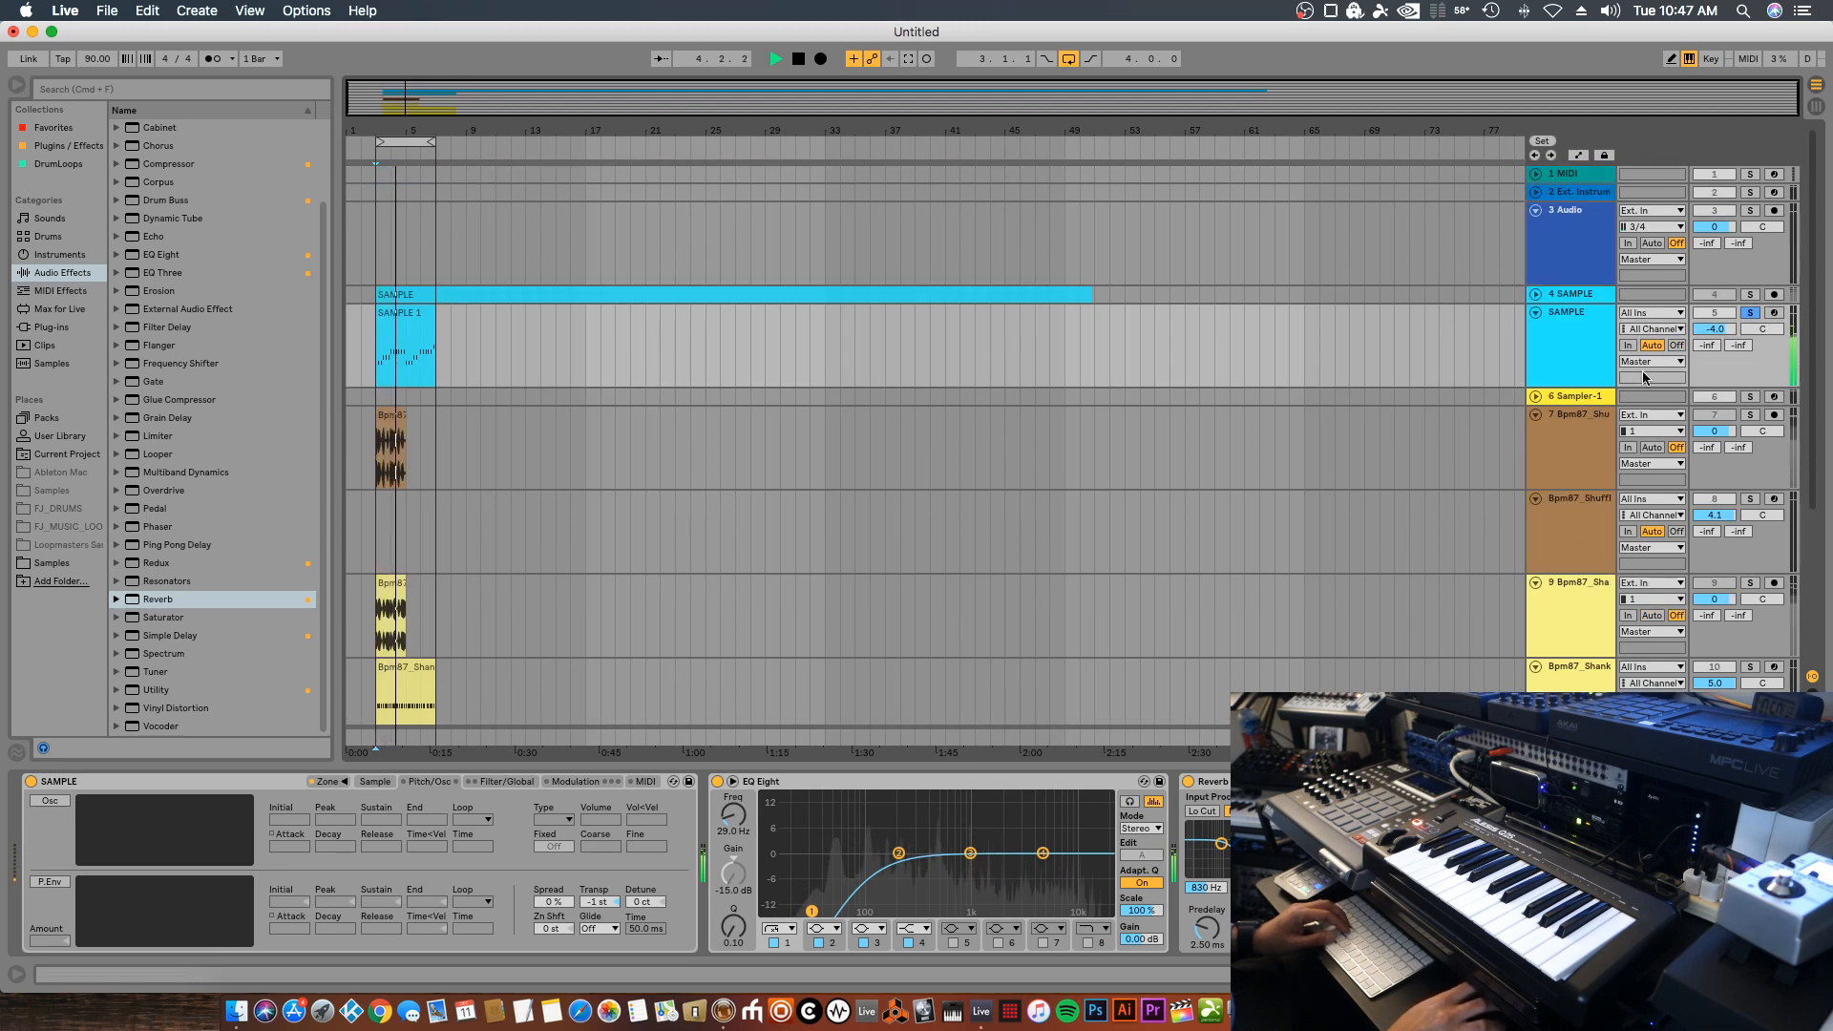
{"action": "left_click", "coordinate": [1536, 415]}
{"action": "left_click", "coordinate": [1534, 432]}
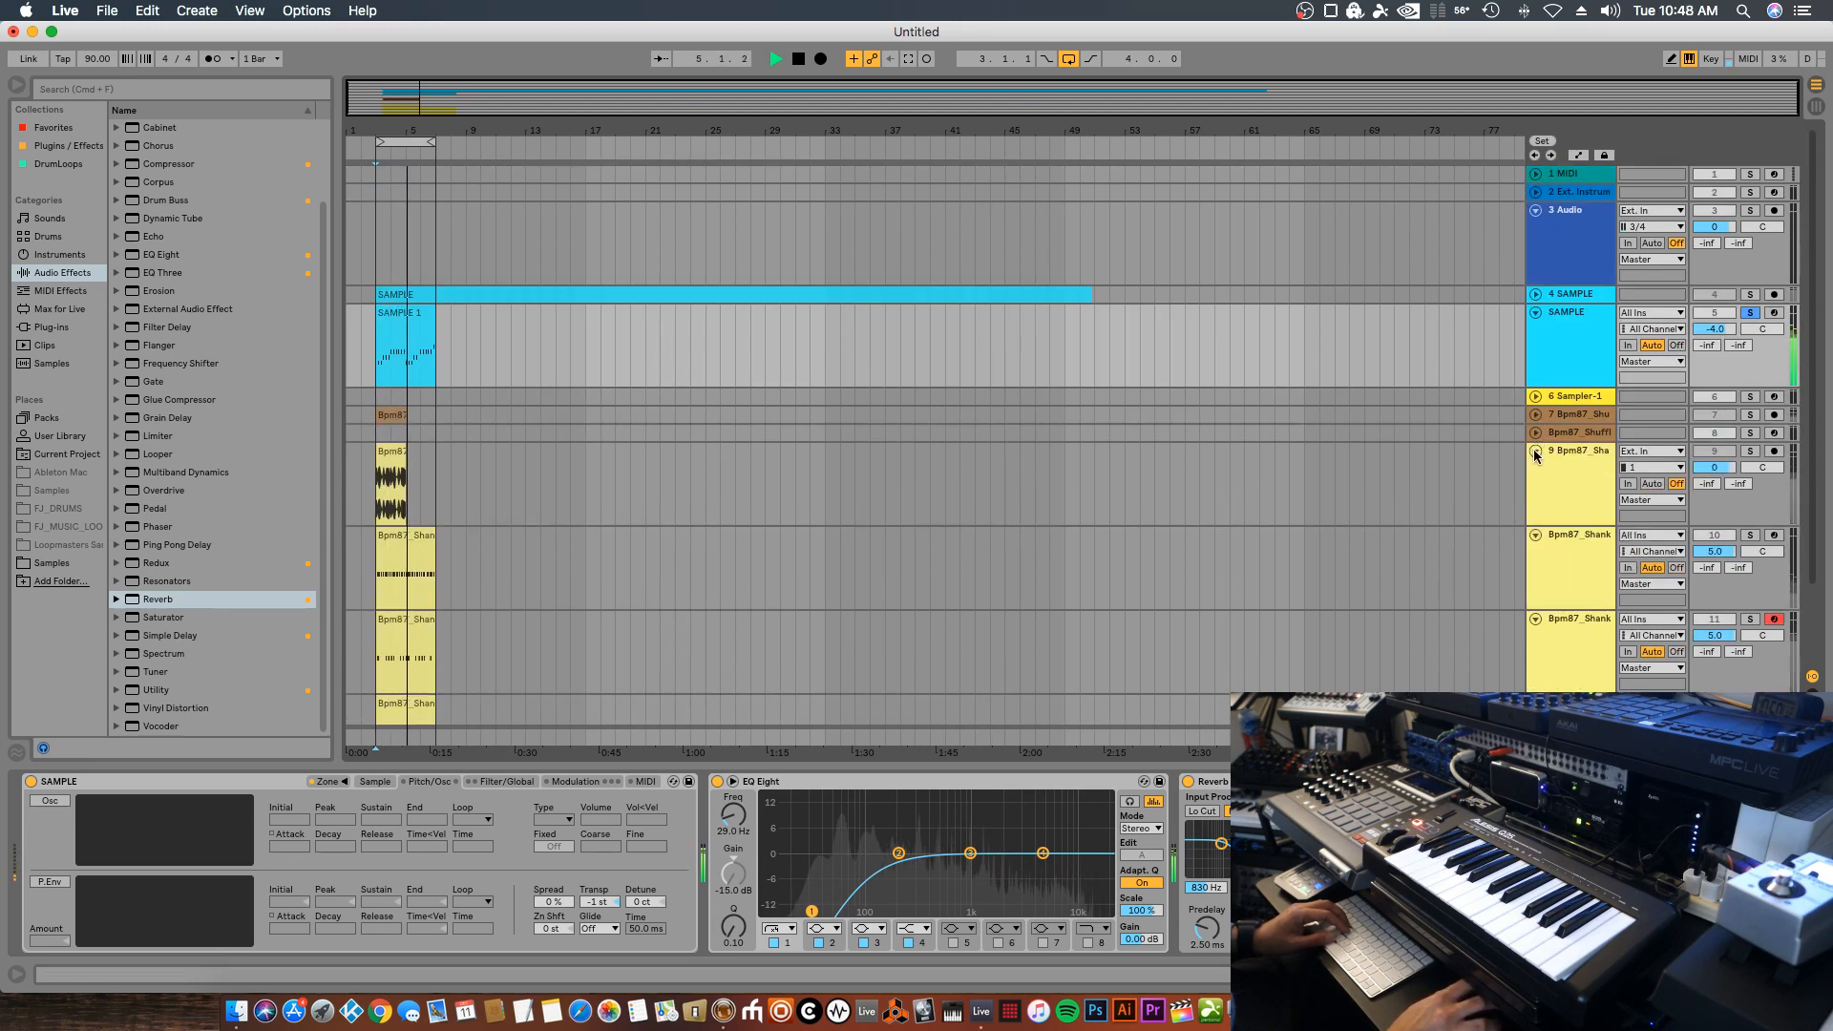
Stop playback with the SAMPLE solo off, arm the sliced Shuffle Drums track, and disarm the second sliced Shank Break track
{"action": "key", "text": "space"}
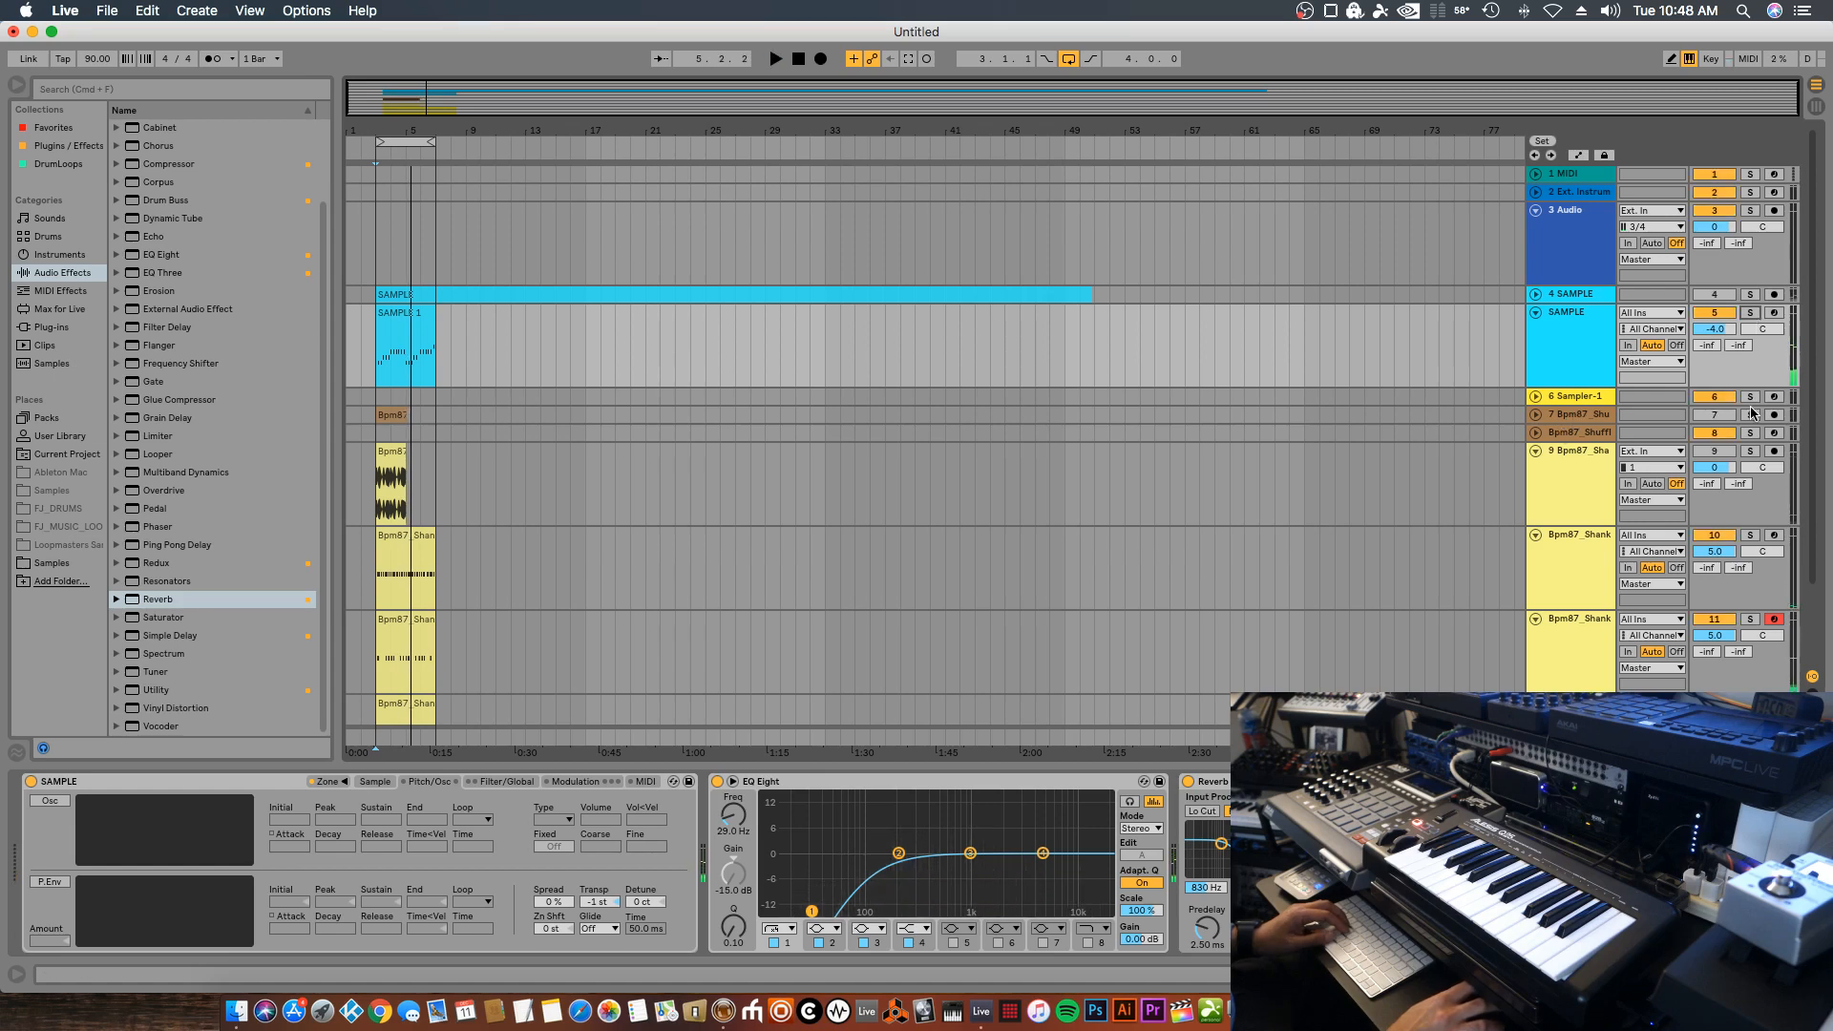
{"action": "left_click", "coordinate": [1772, 434]}
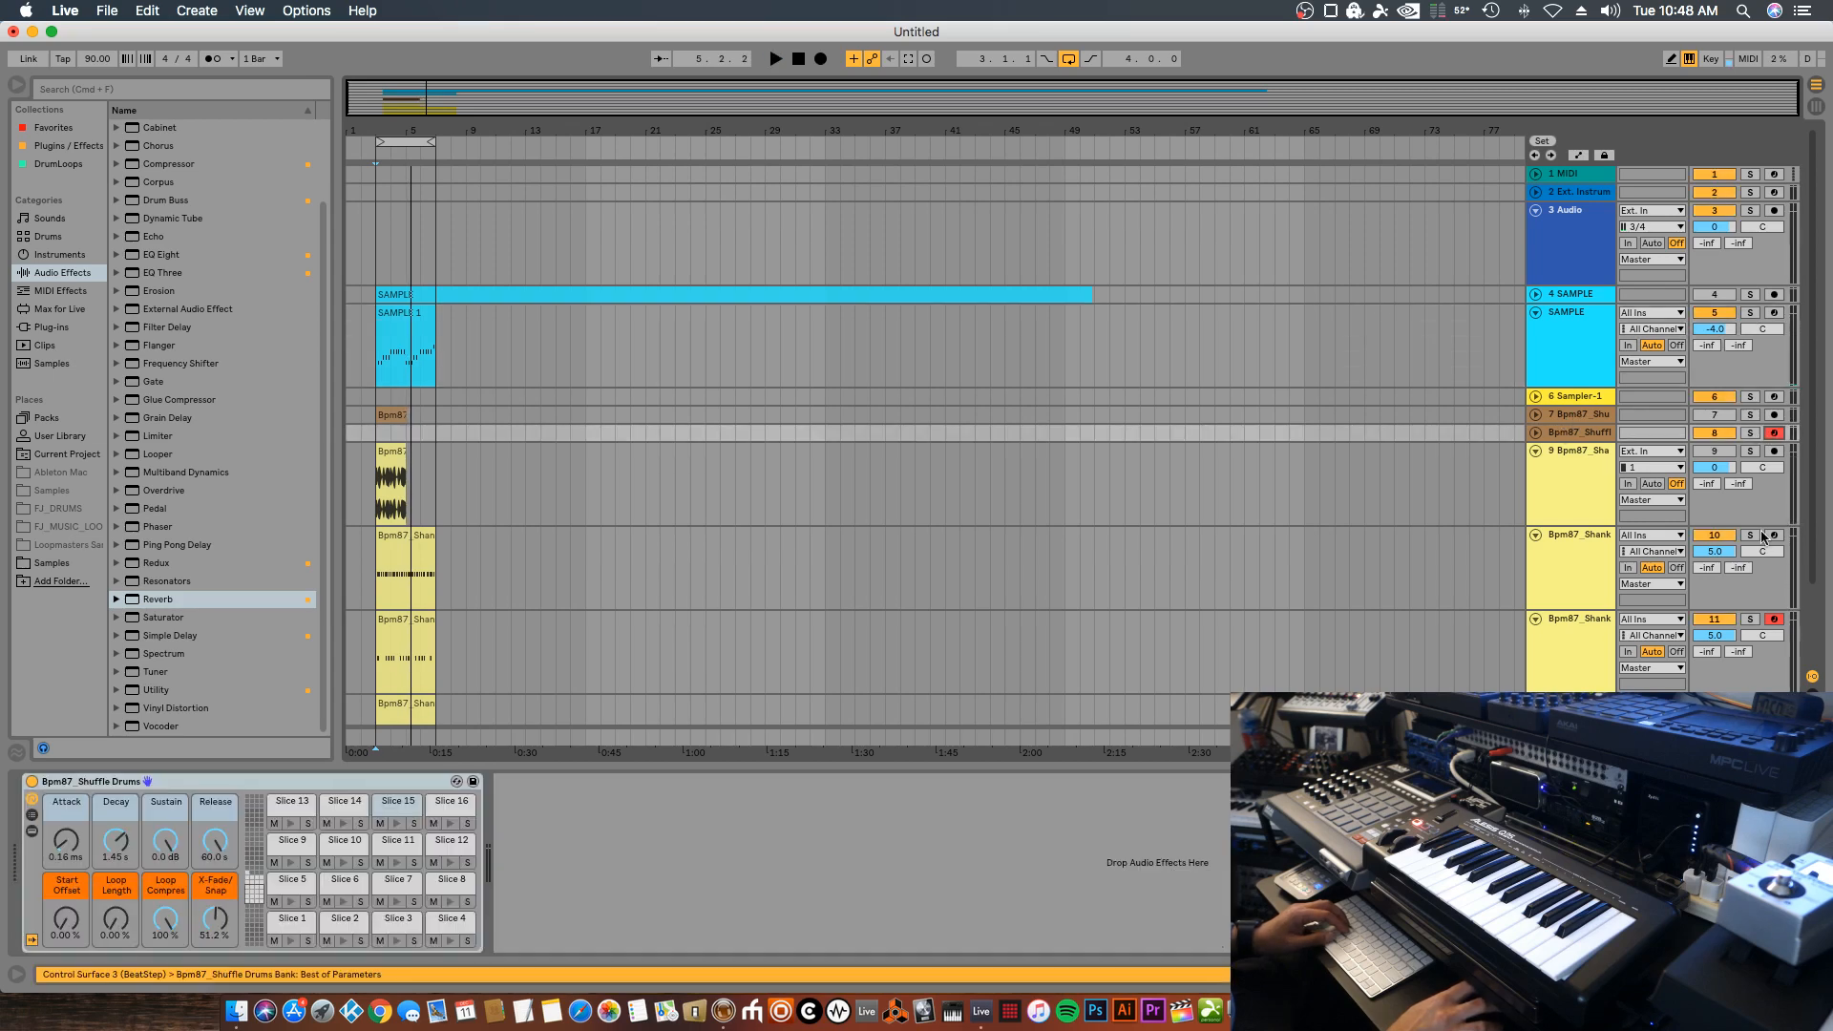
{"action": "left_click", "coordinate": [1775, 621]}
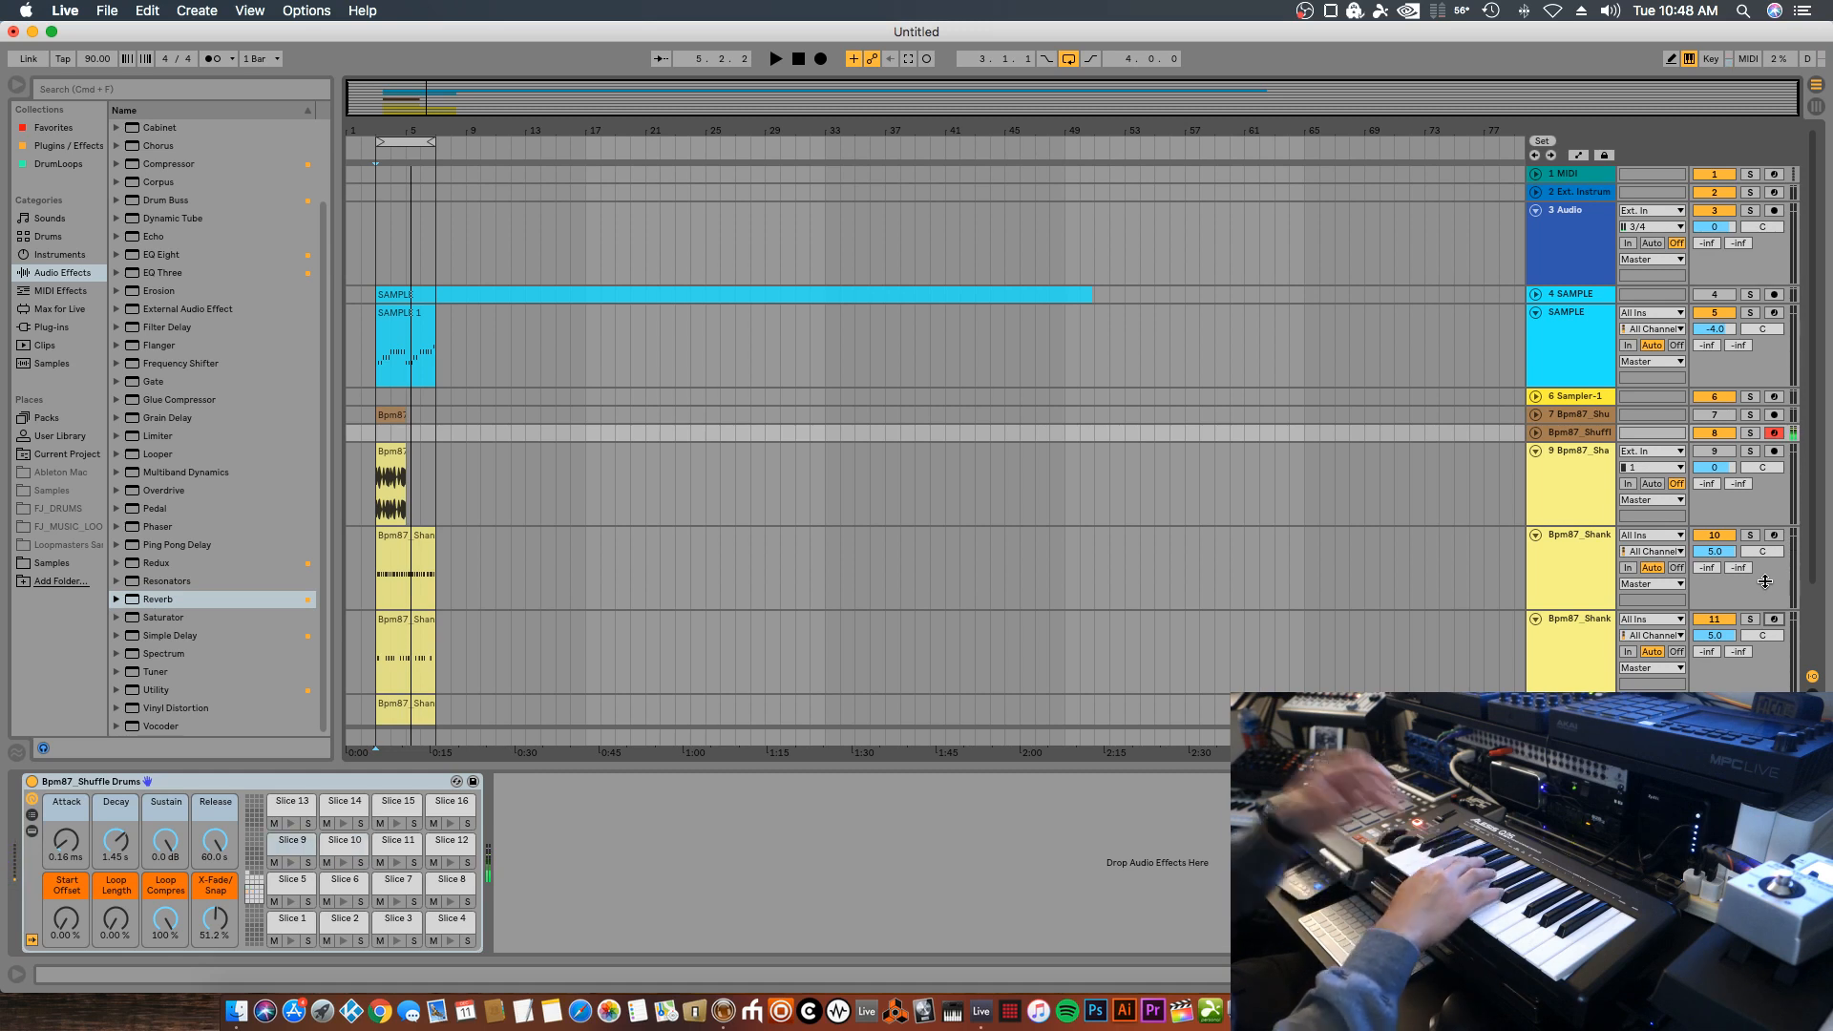
Rehearse the Shuffle Drums Slice 10 hits during playback, and record them onto the armed track across the loop
{"action": "key", "text": "space"}
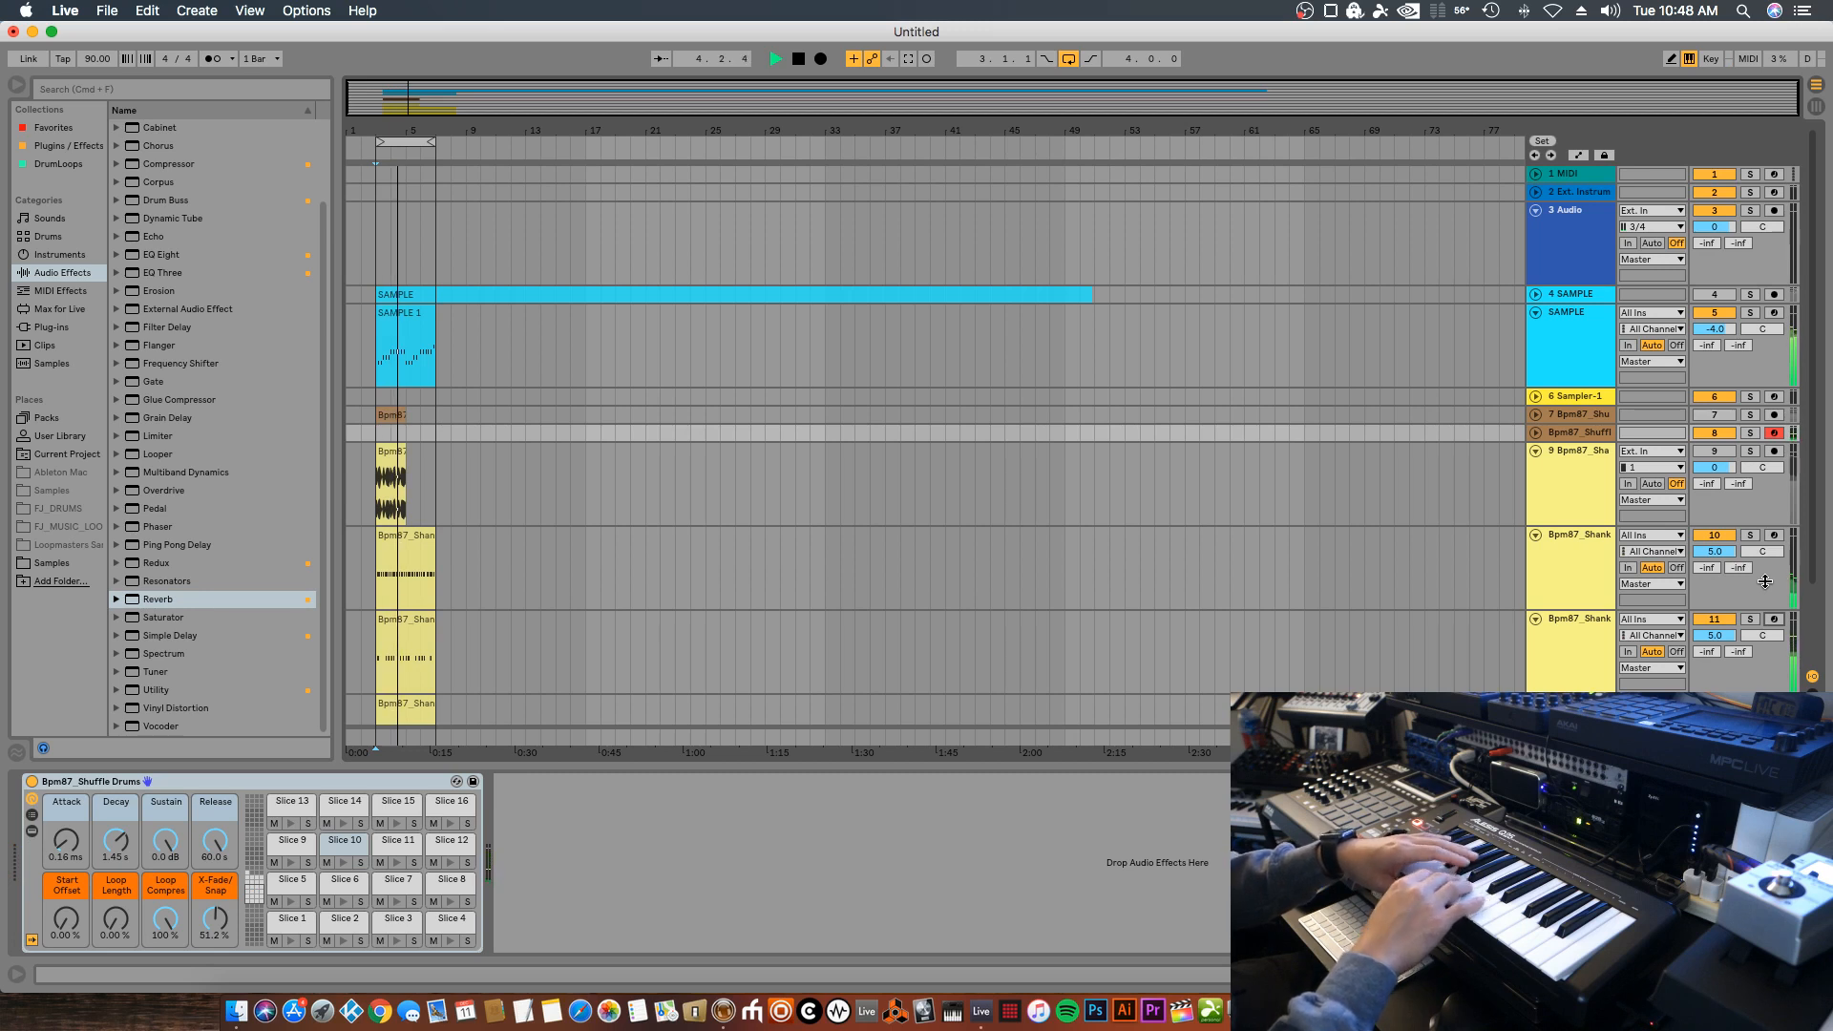
{"action": "key", "text": "space"}
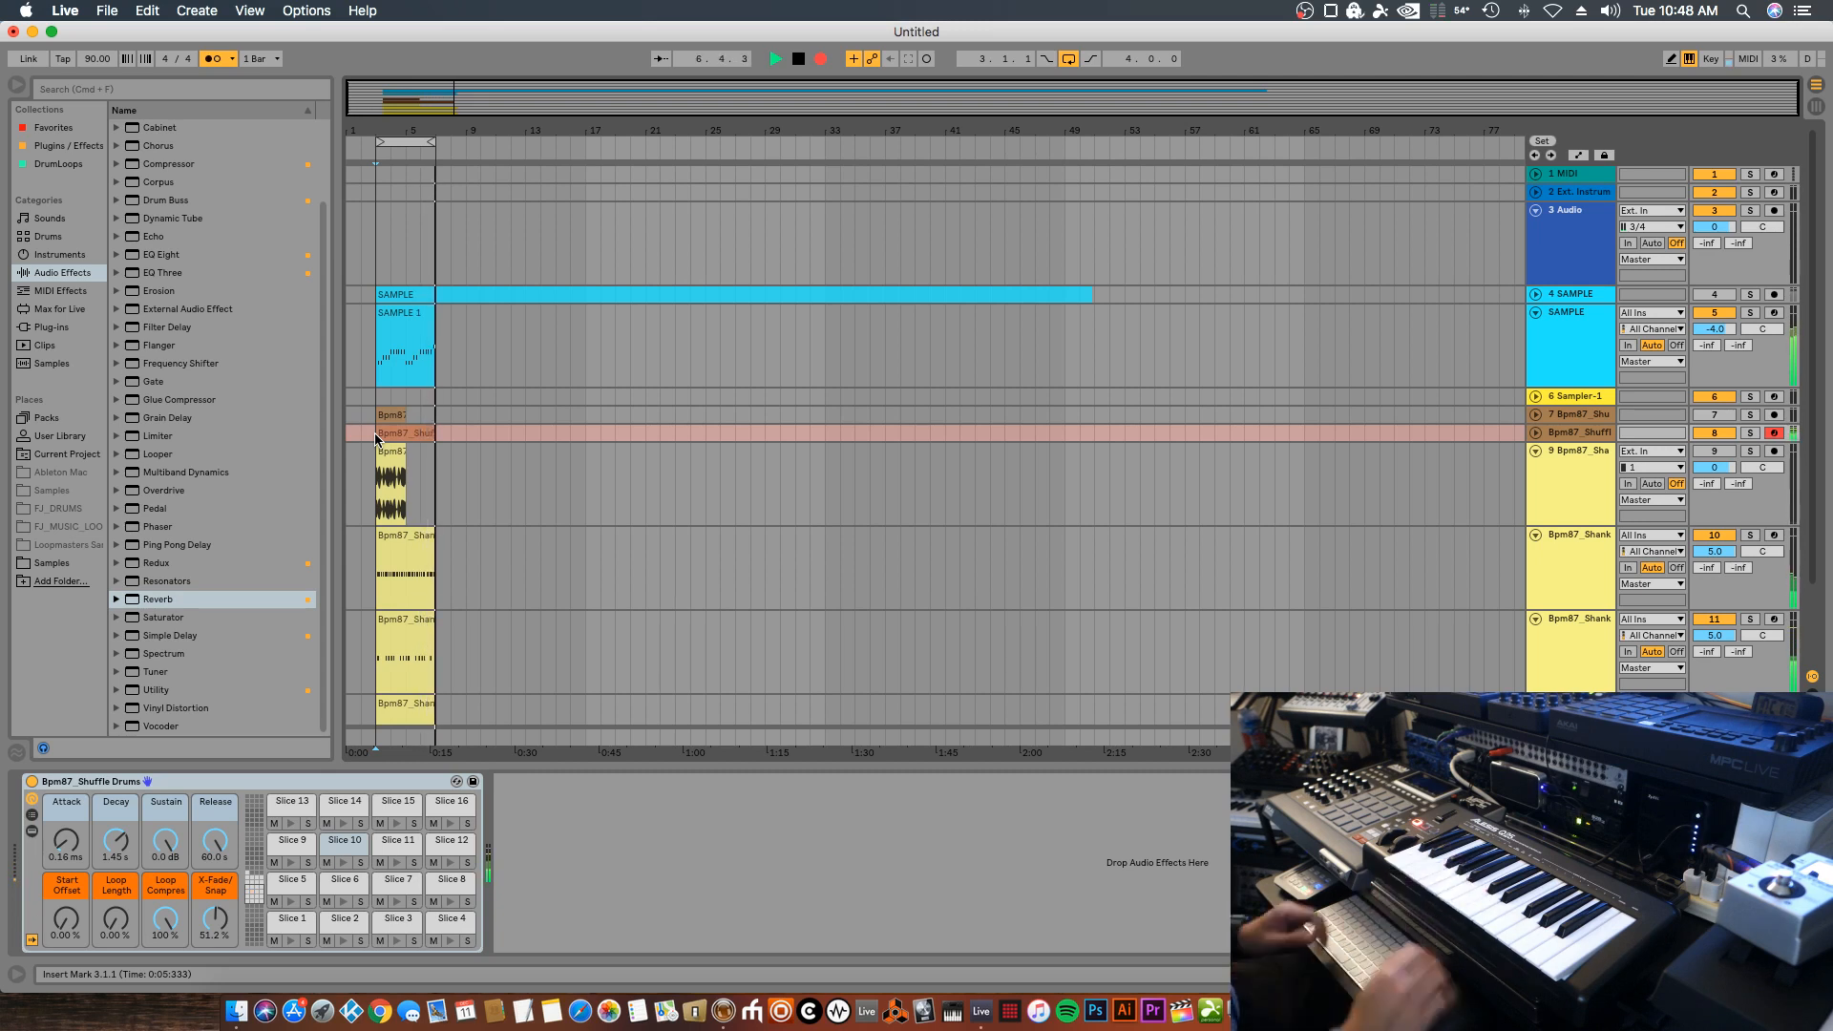
{"action": "key", "text": "space"}
{"action": "key", "text": "F9"}
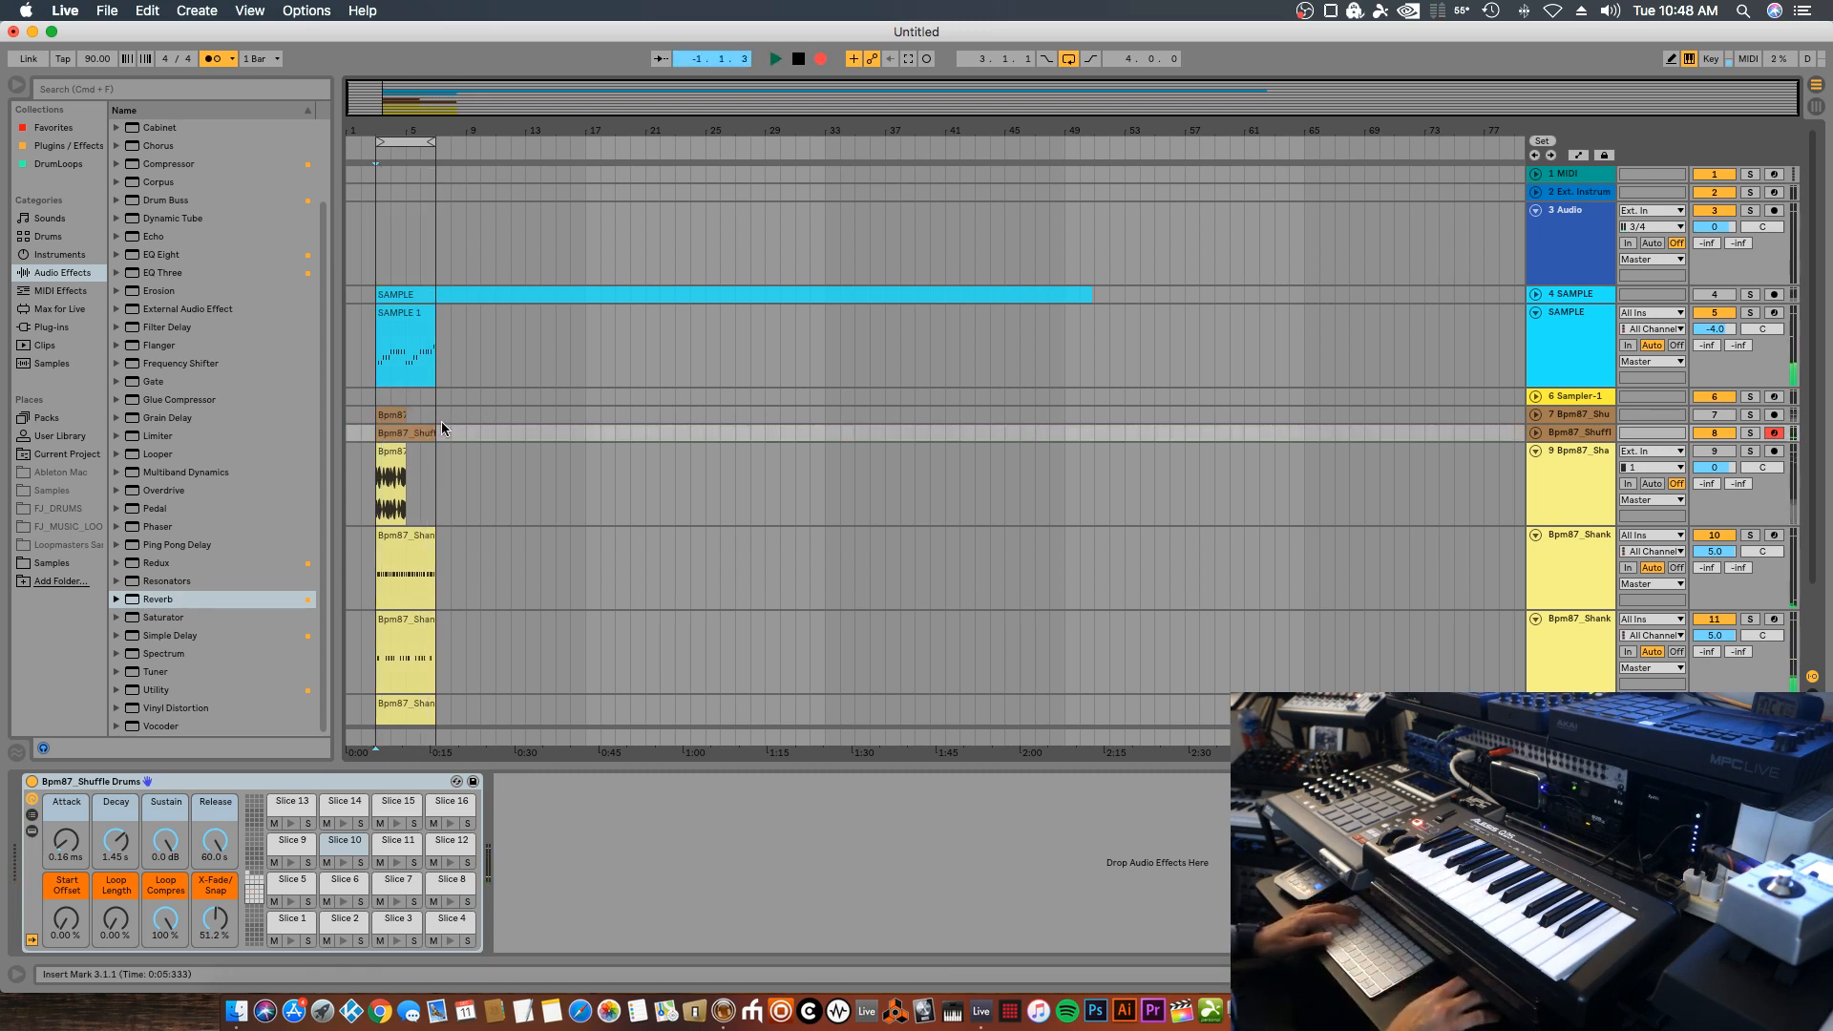
Open the recorded Shuffle Drums clip and quantize its Slice 10 notes
{"action": "double_click", "coordinate": [429, 432]}
{"action": "left_click", "coordinate": [812, 907]}
{"action": "right_click", "coordinate": [964, 839]}
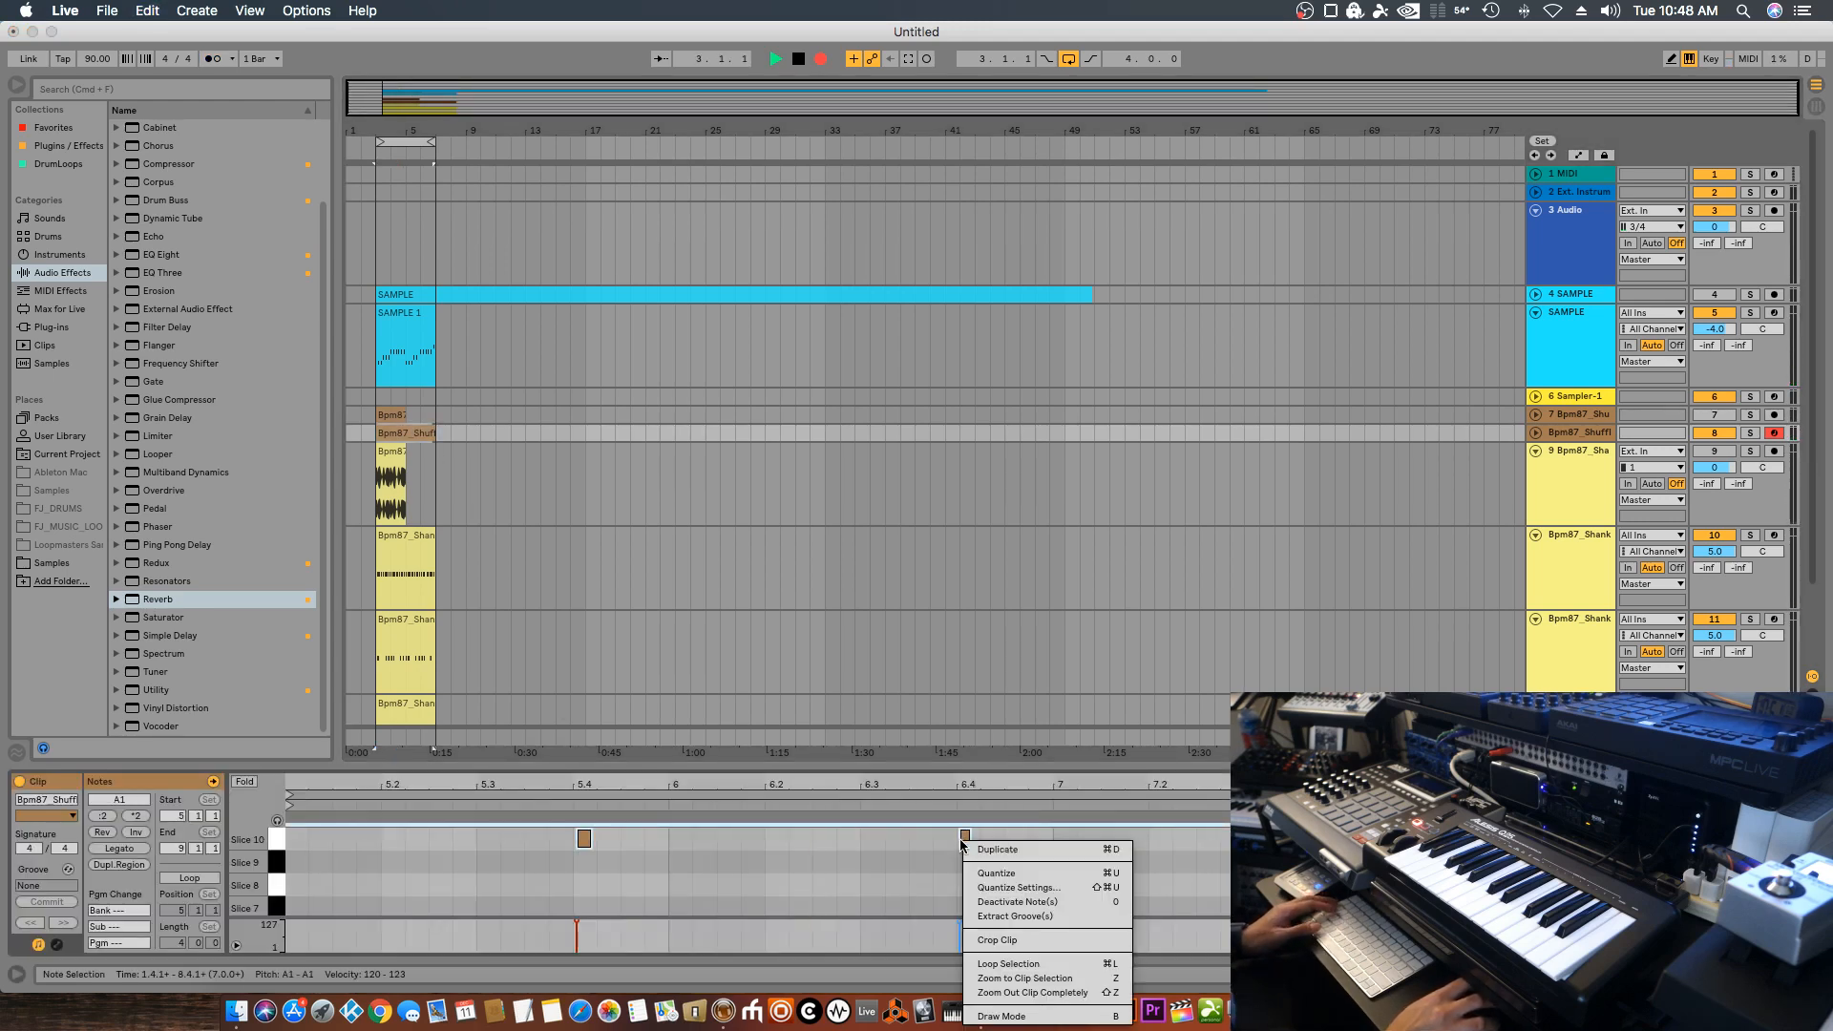
{"action": "left_click", "coordinate": [978, 872]}
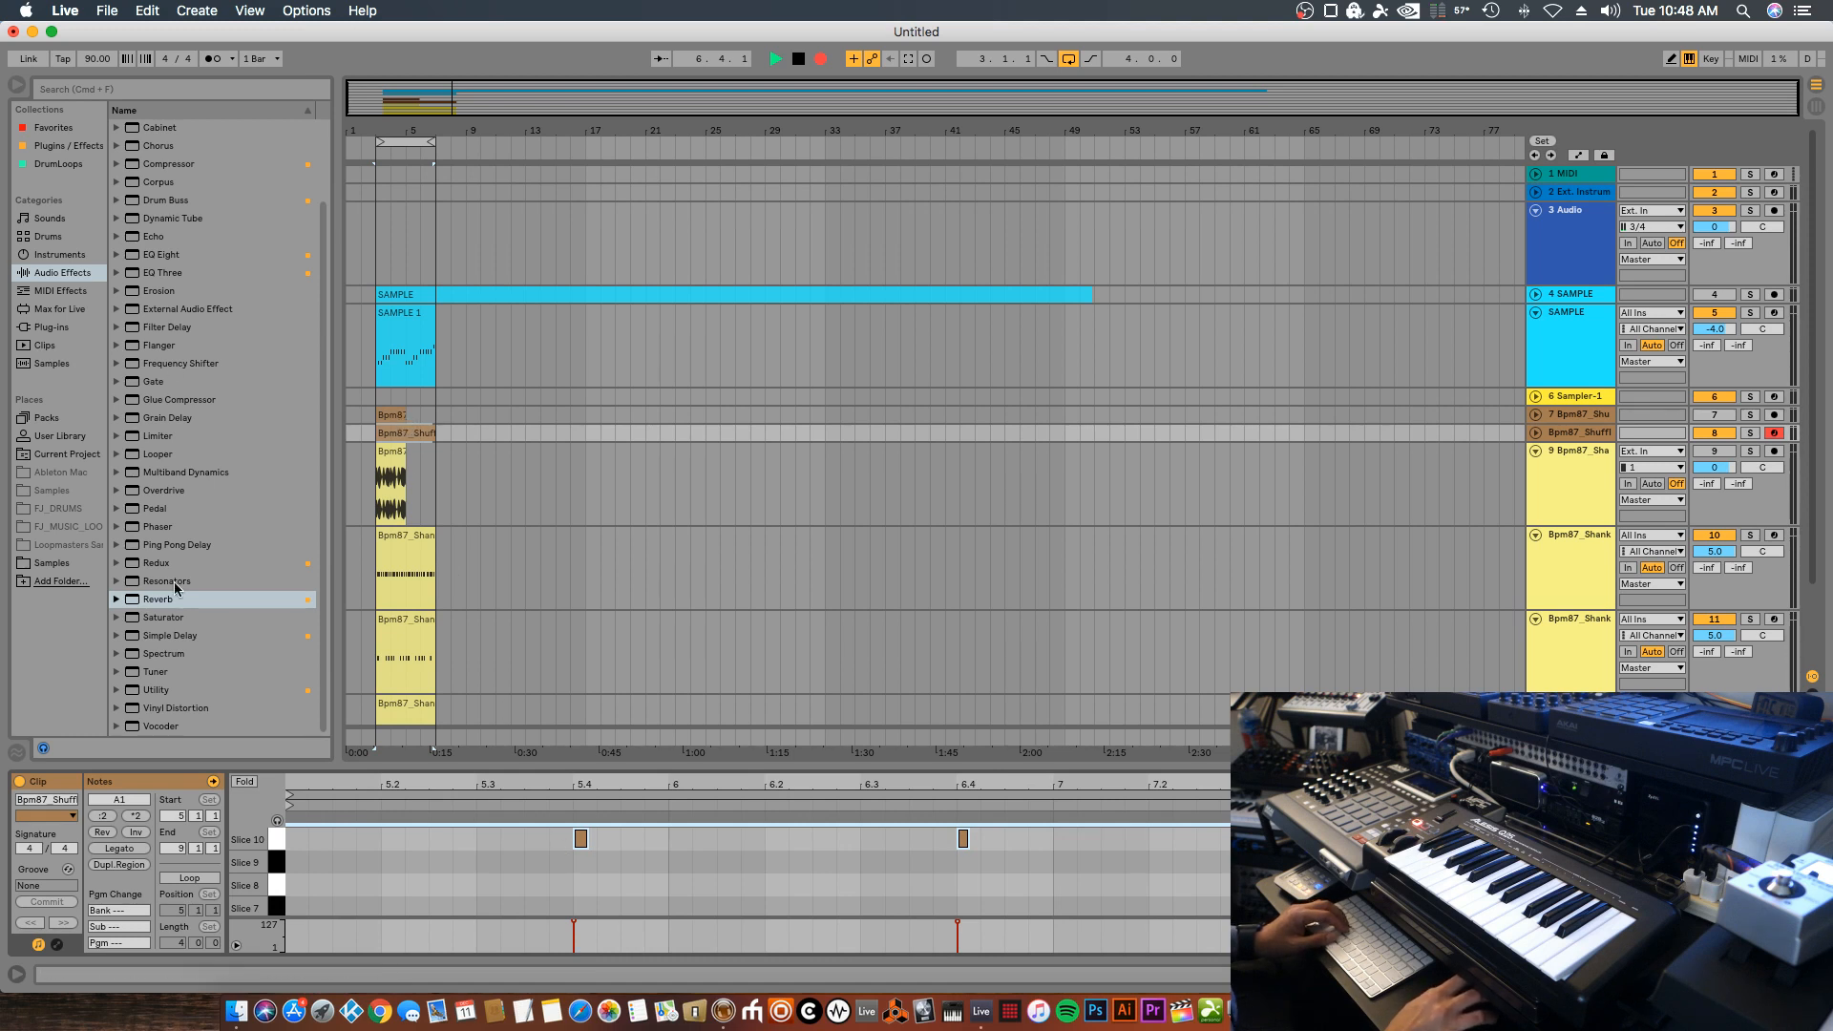
Duplicate the armed sliced Shuffle Drums track and delete the recorded clip from the original track
{"action": "right_click", "coordinate": [1577, 436]}
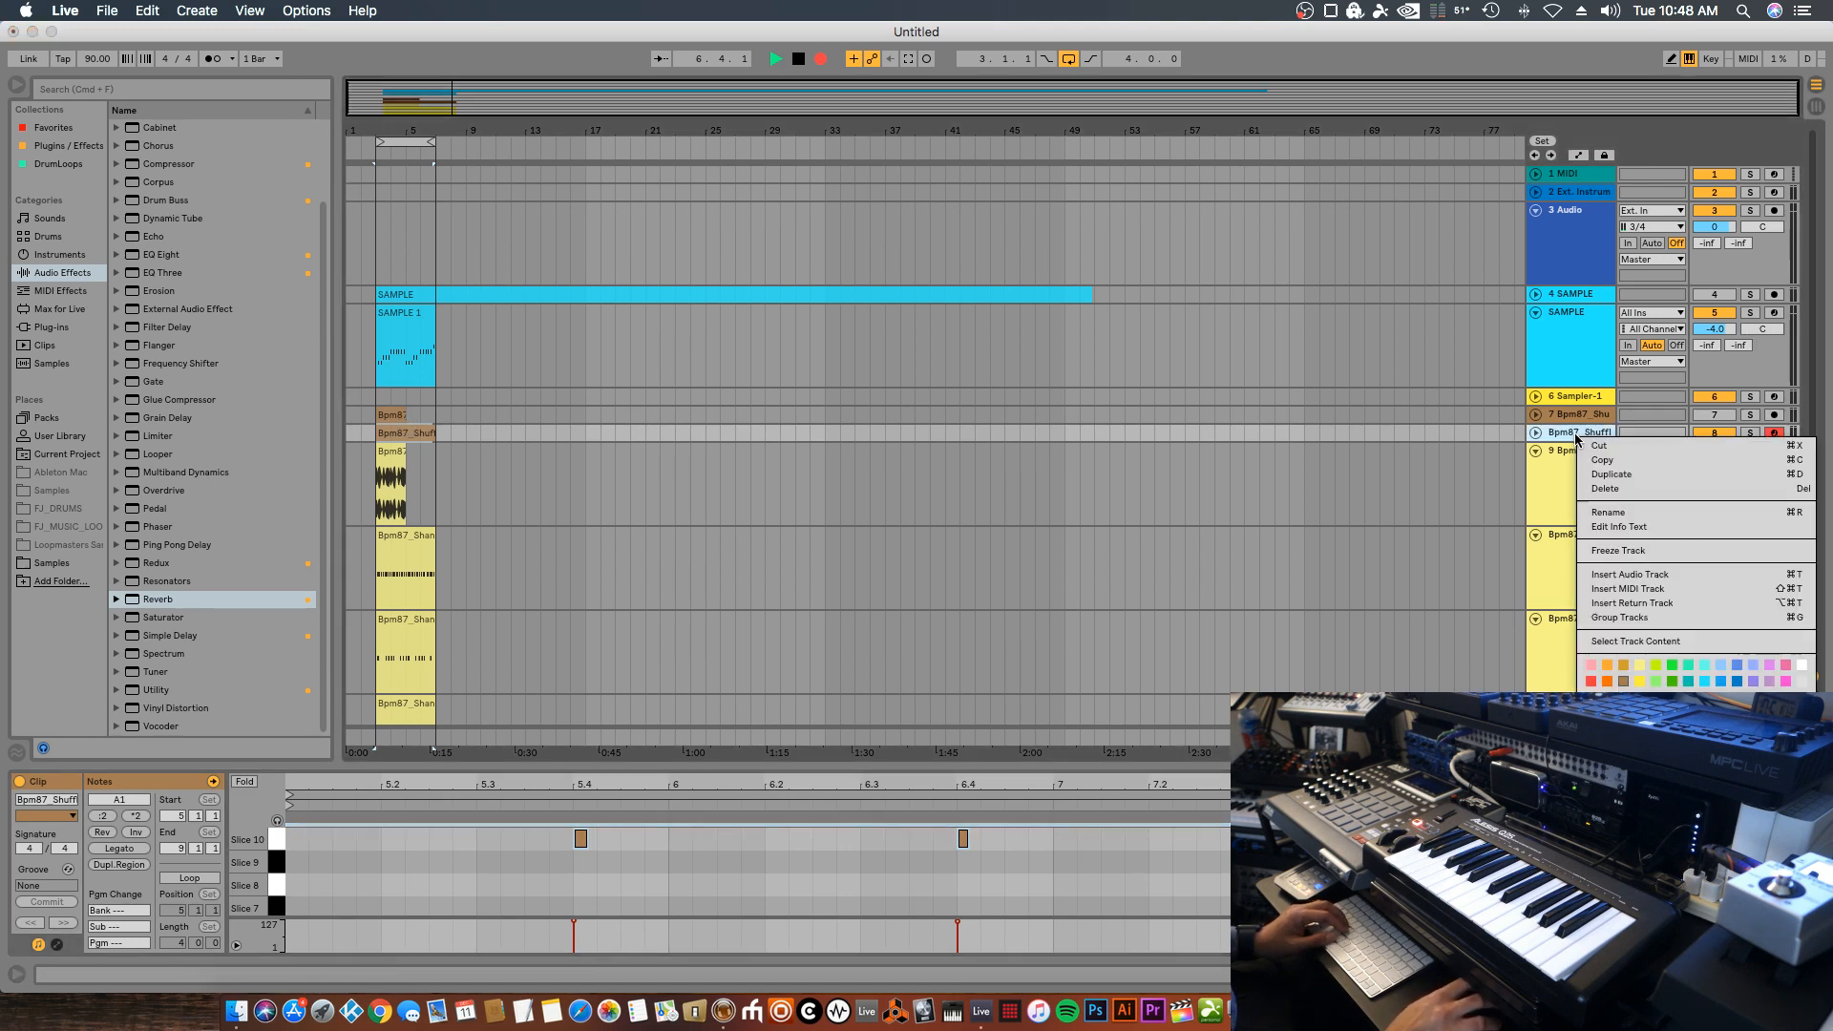
{"action": "left_click", "coordinate": [1610, 474]}
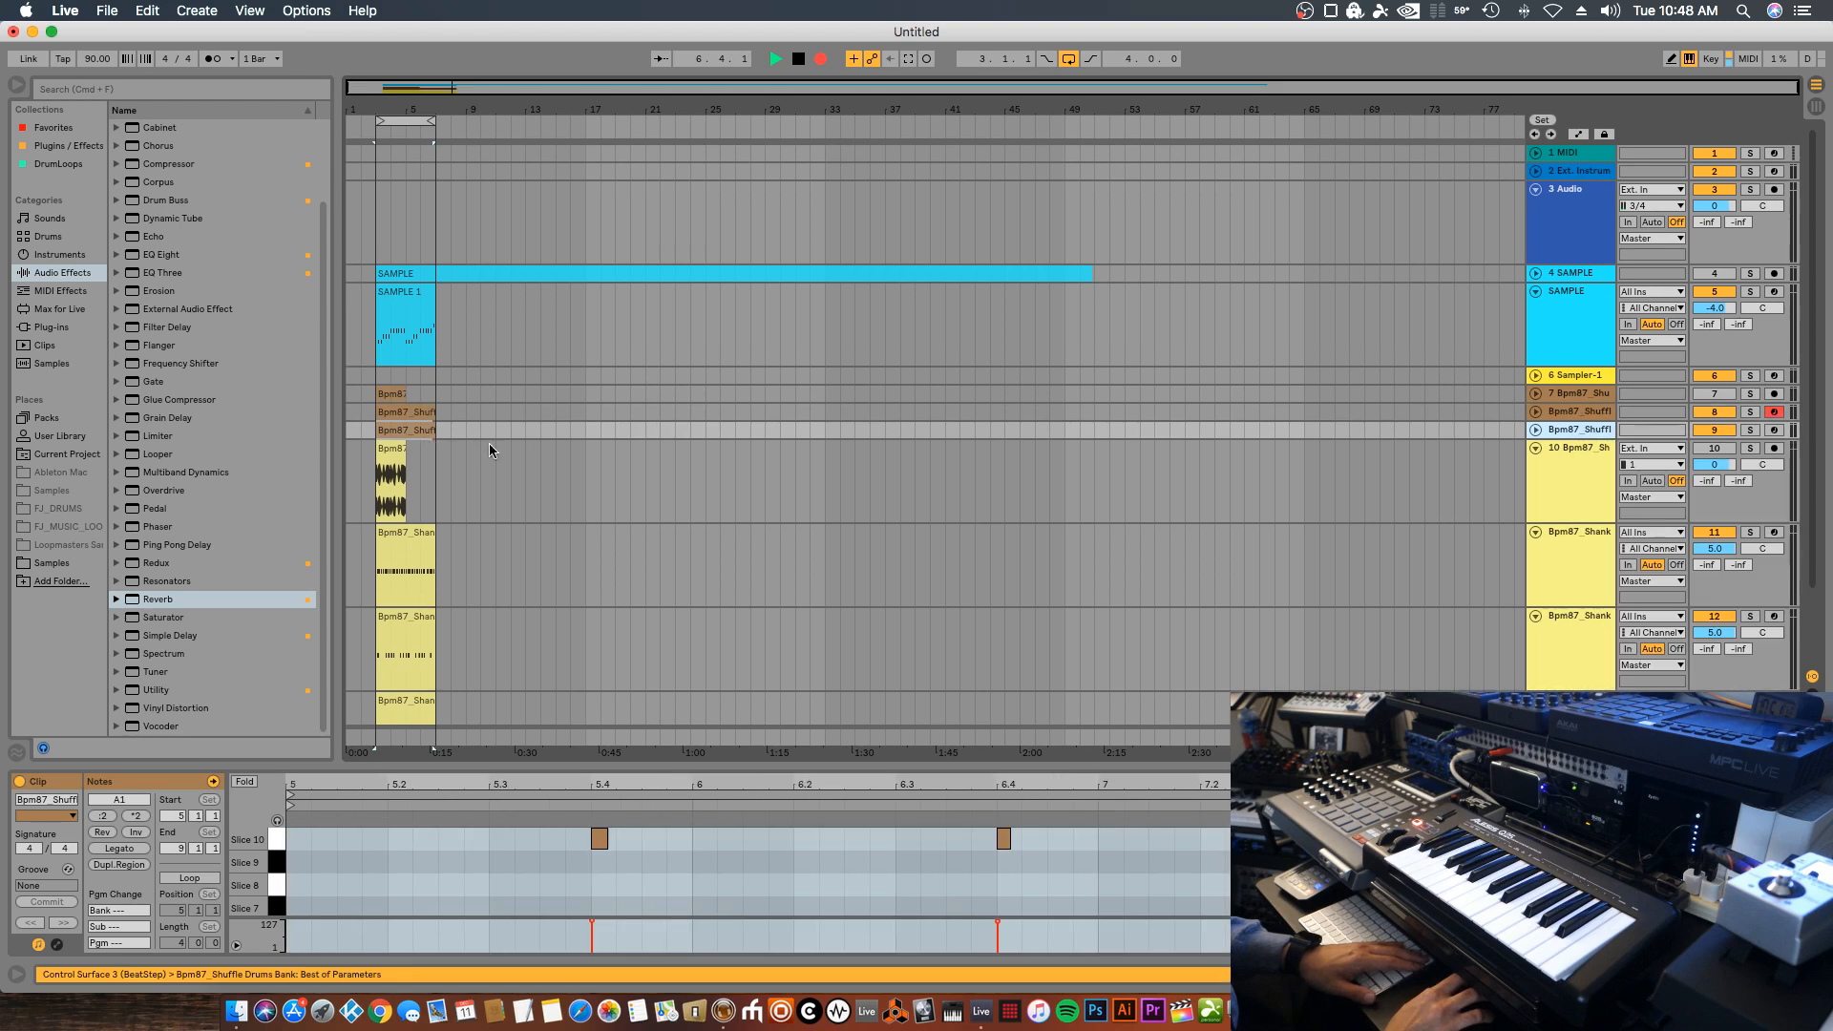
{"action": "left_click", "coordinate": [420, 414]}
{"action": "key", "text": "Delete"}
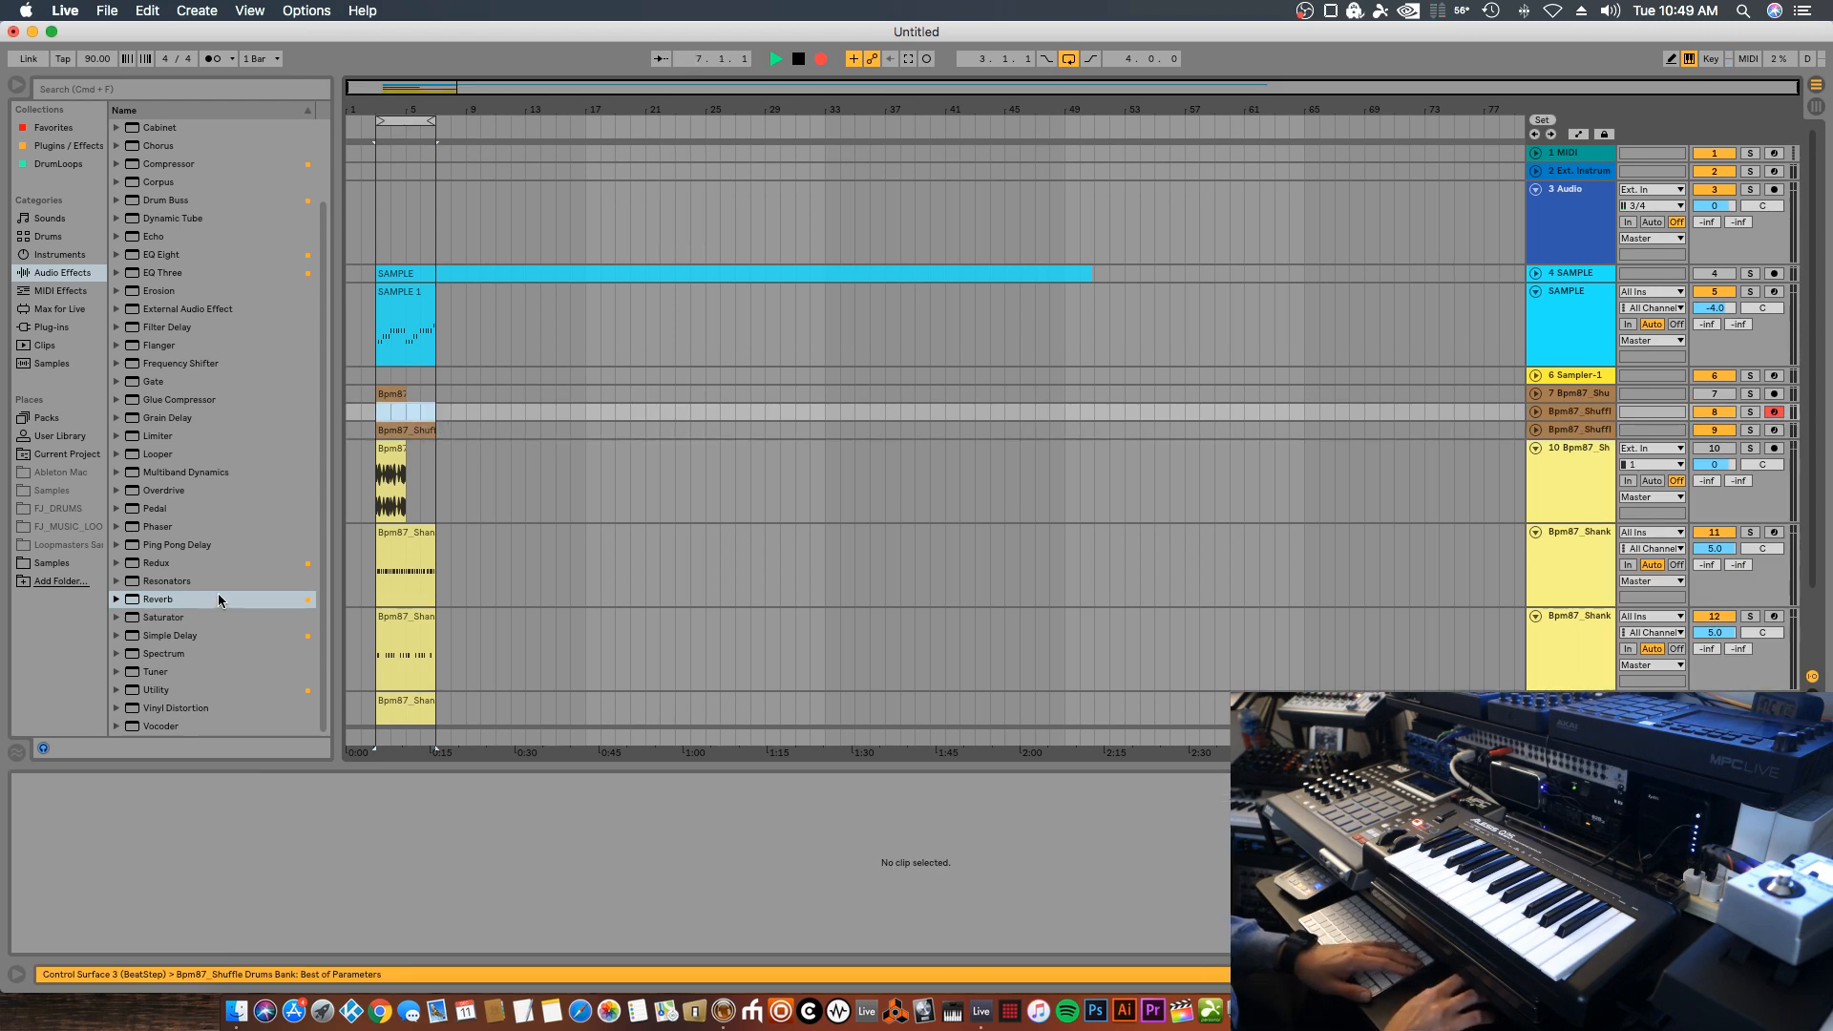
Add Reverb at 33% Dry/Wet to the duplicated Shuffle Drums track, and set that track's volume to 2.1 dB
{"action": "left_click", "coordinate": [1559, 432]}
{"action": "left_click_drag", "start_coordinate": [184, 602], "coordinate": [995, 472]}
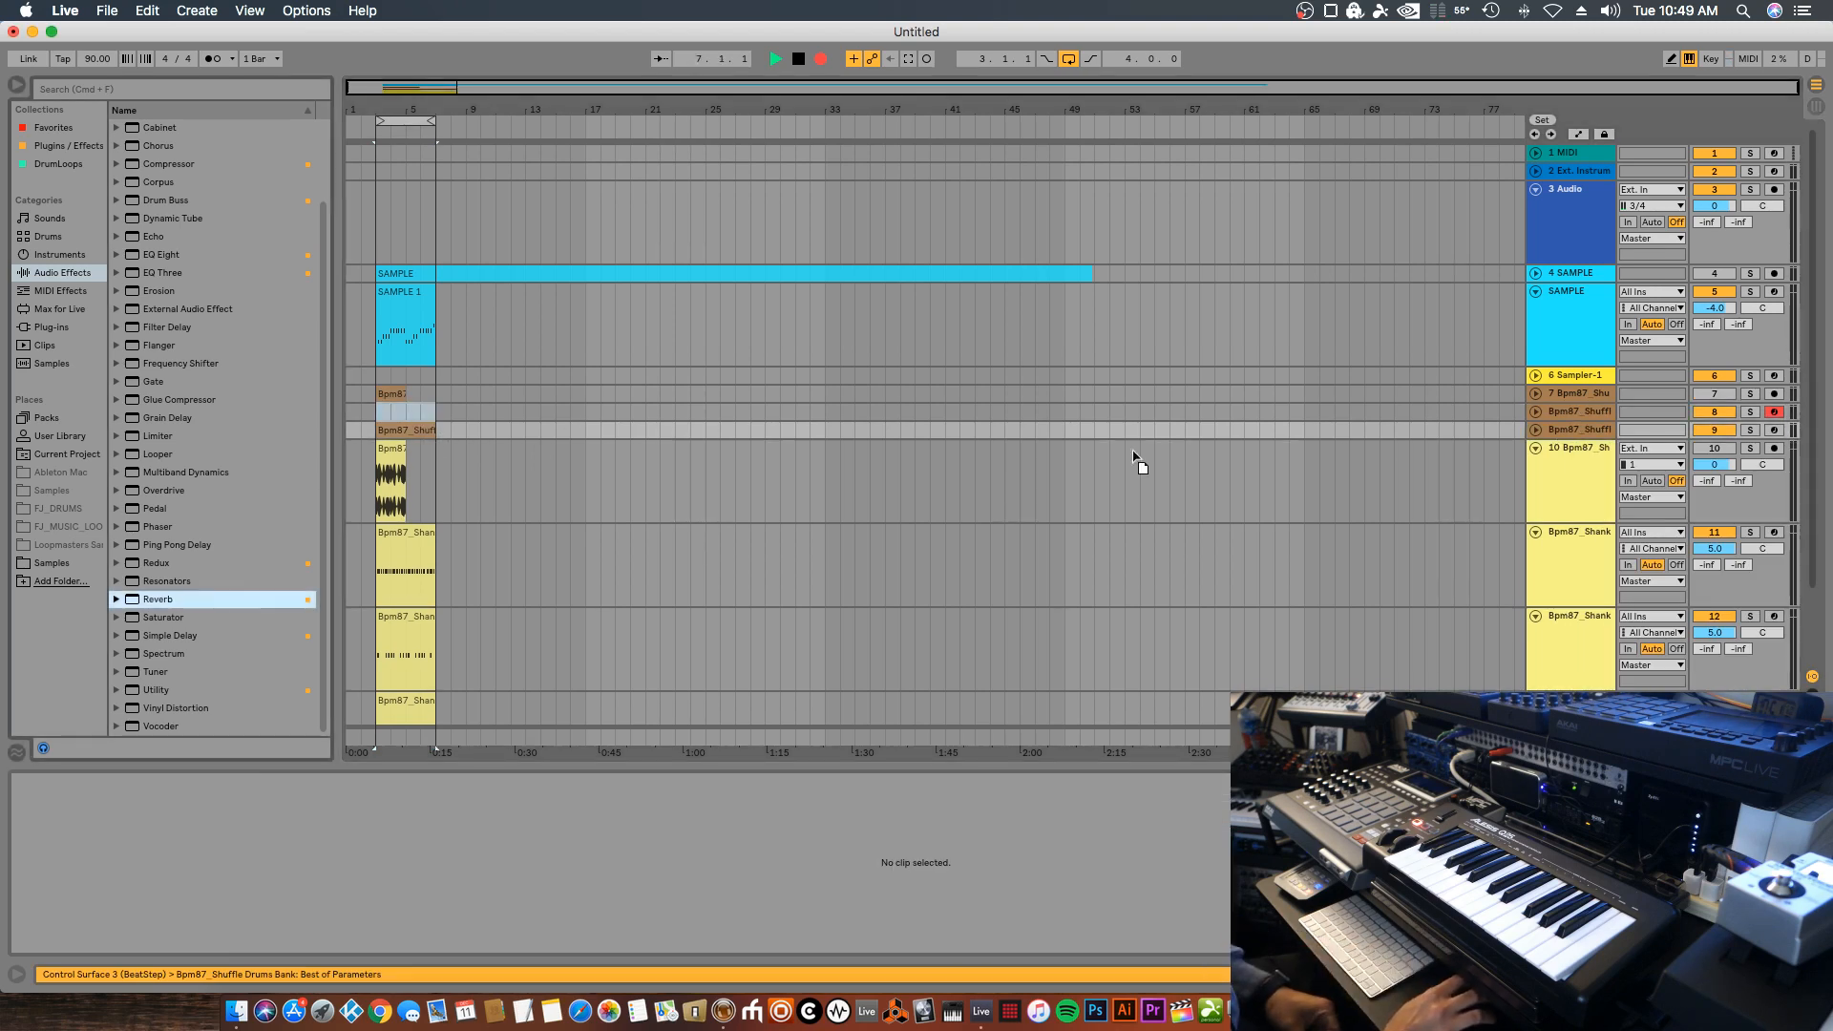
{"action": "left_click_drag", "start_coordinate": [1420, 494], "coordinate": [916, 864]}
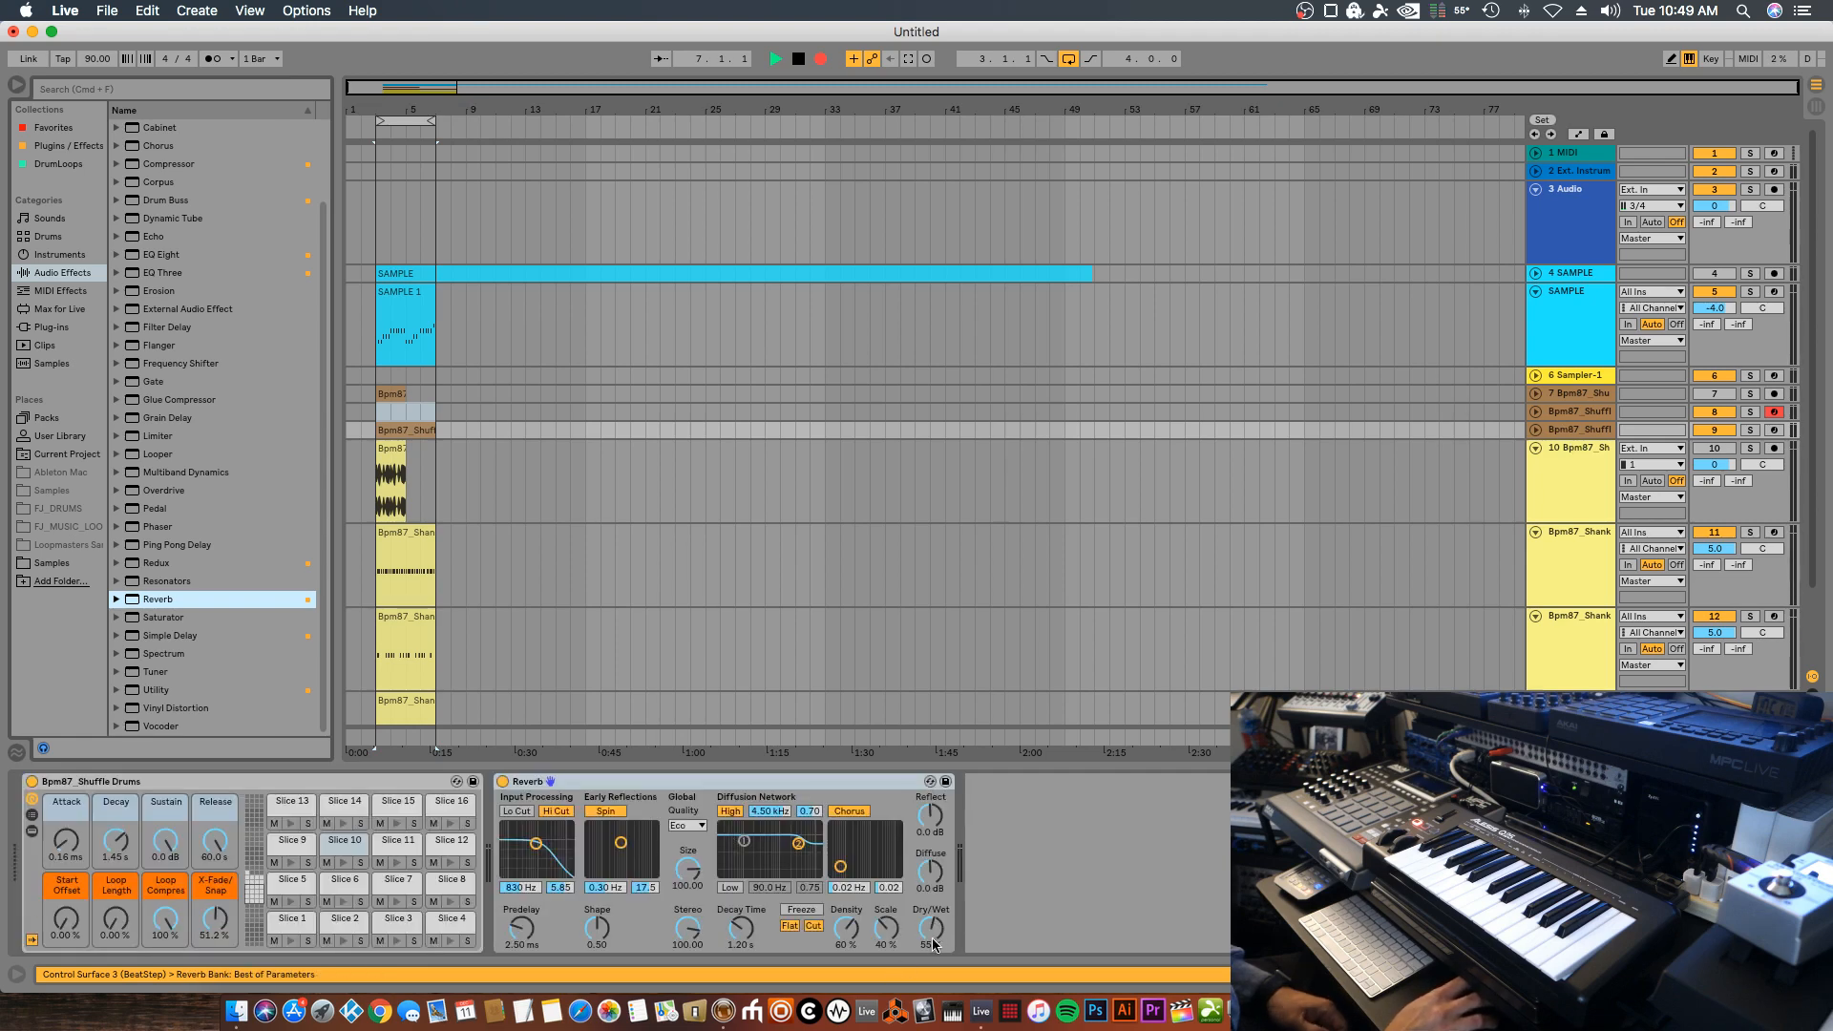
{"action": "key", "text": "space"}
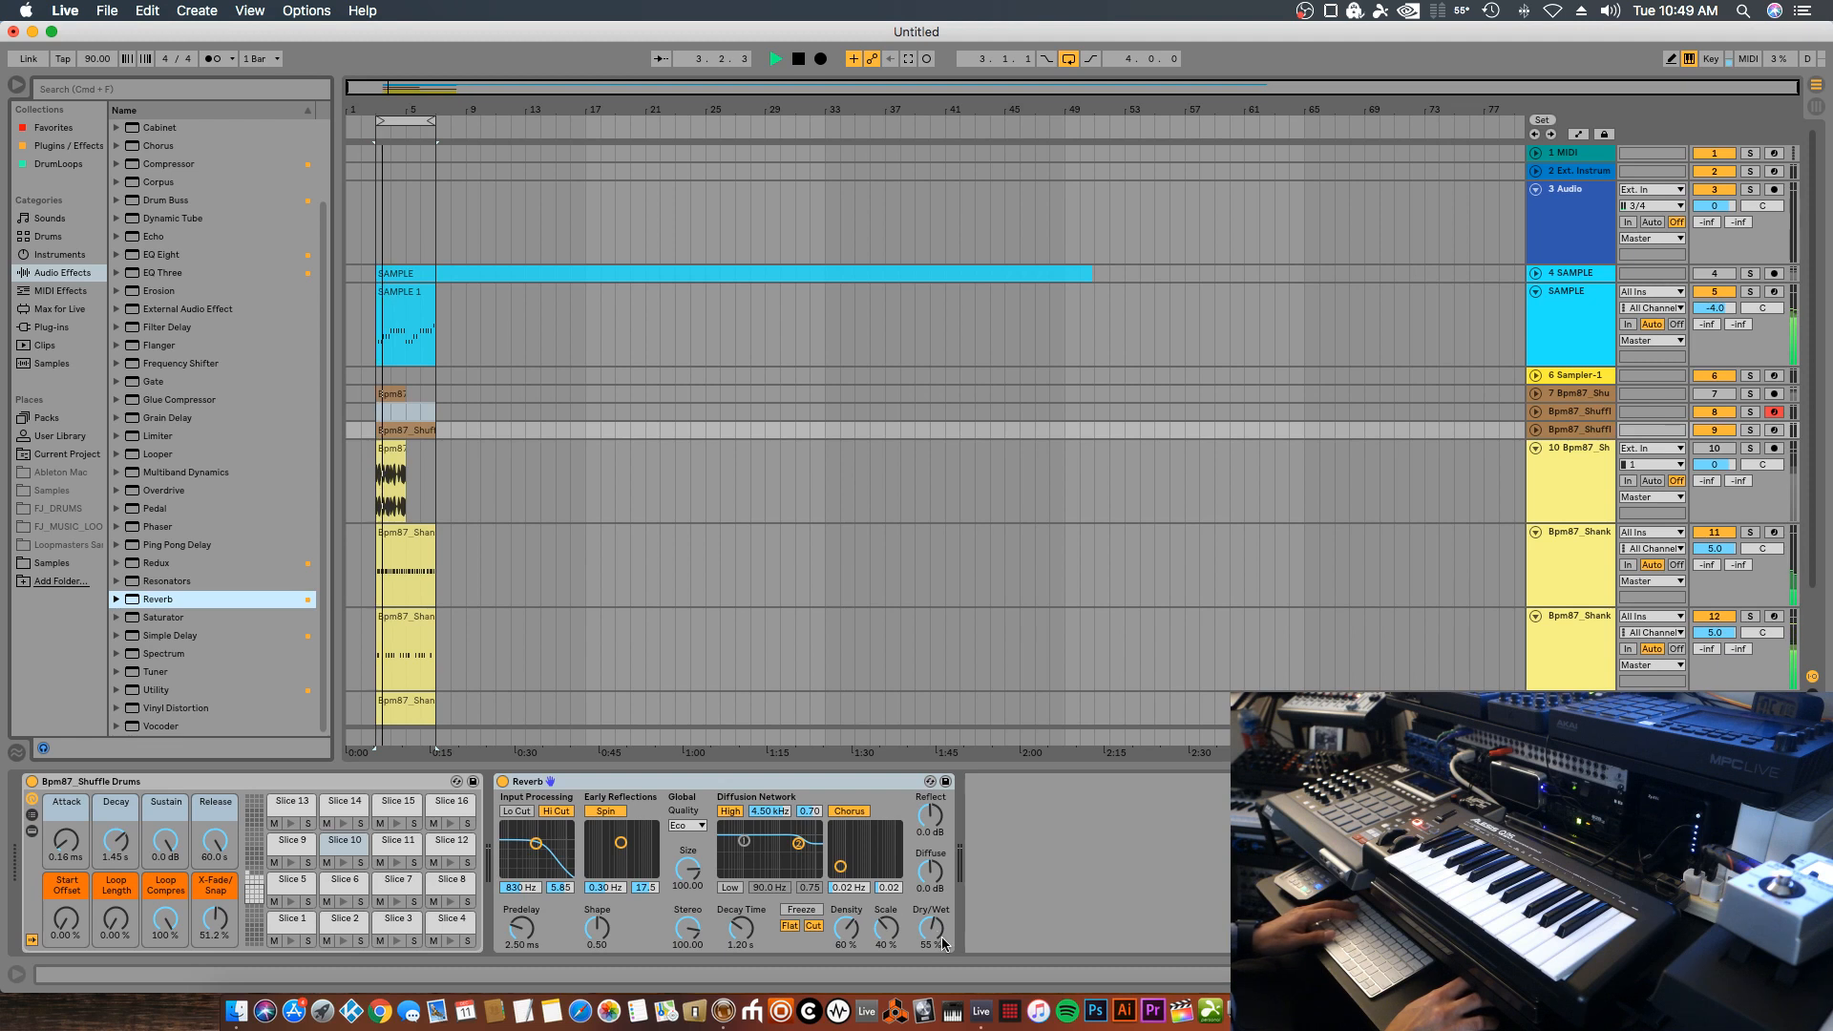
{"action": "left_click_drag", "start_coordinate": [942, 944], "coordinate": [942, 964]}
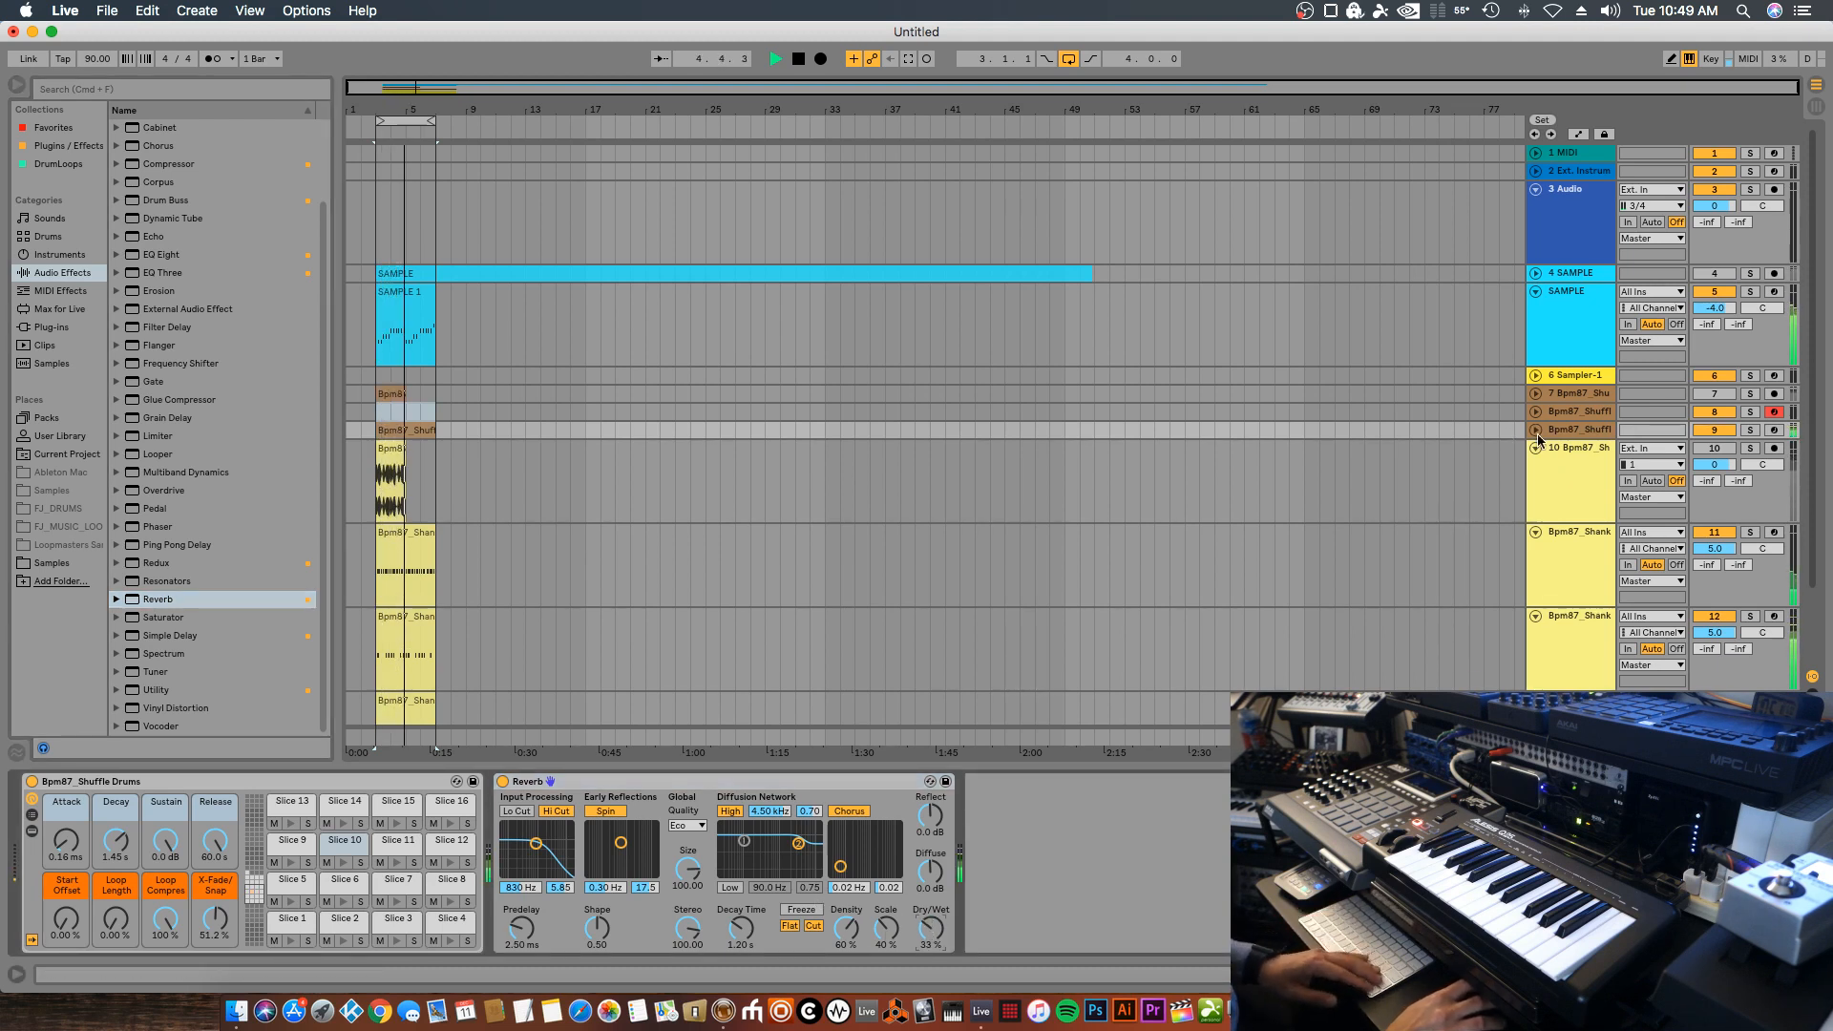
{"action": "left_click", "coordinate": [1536, 431]}
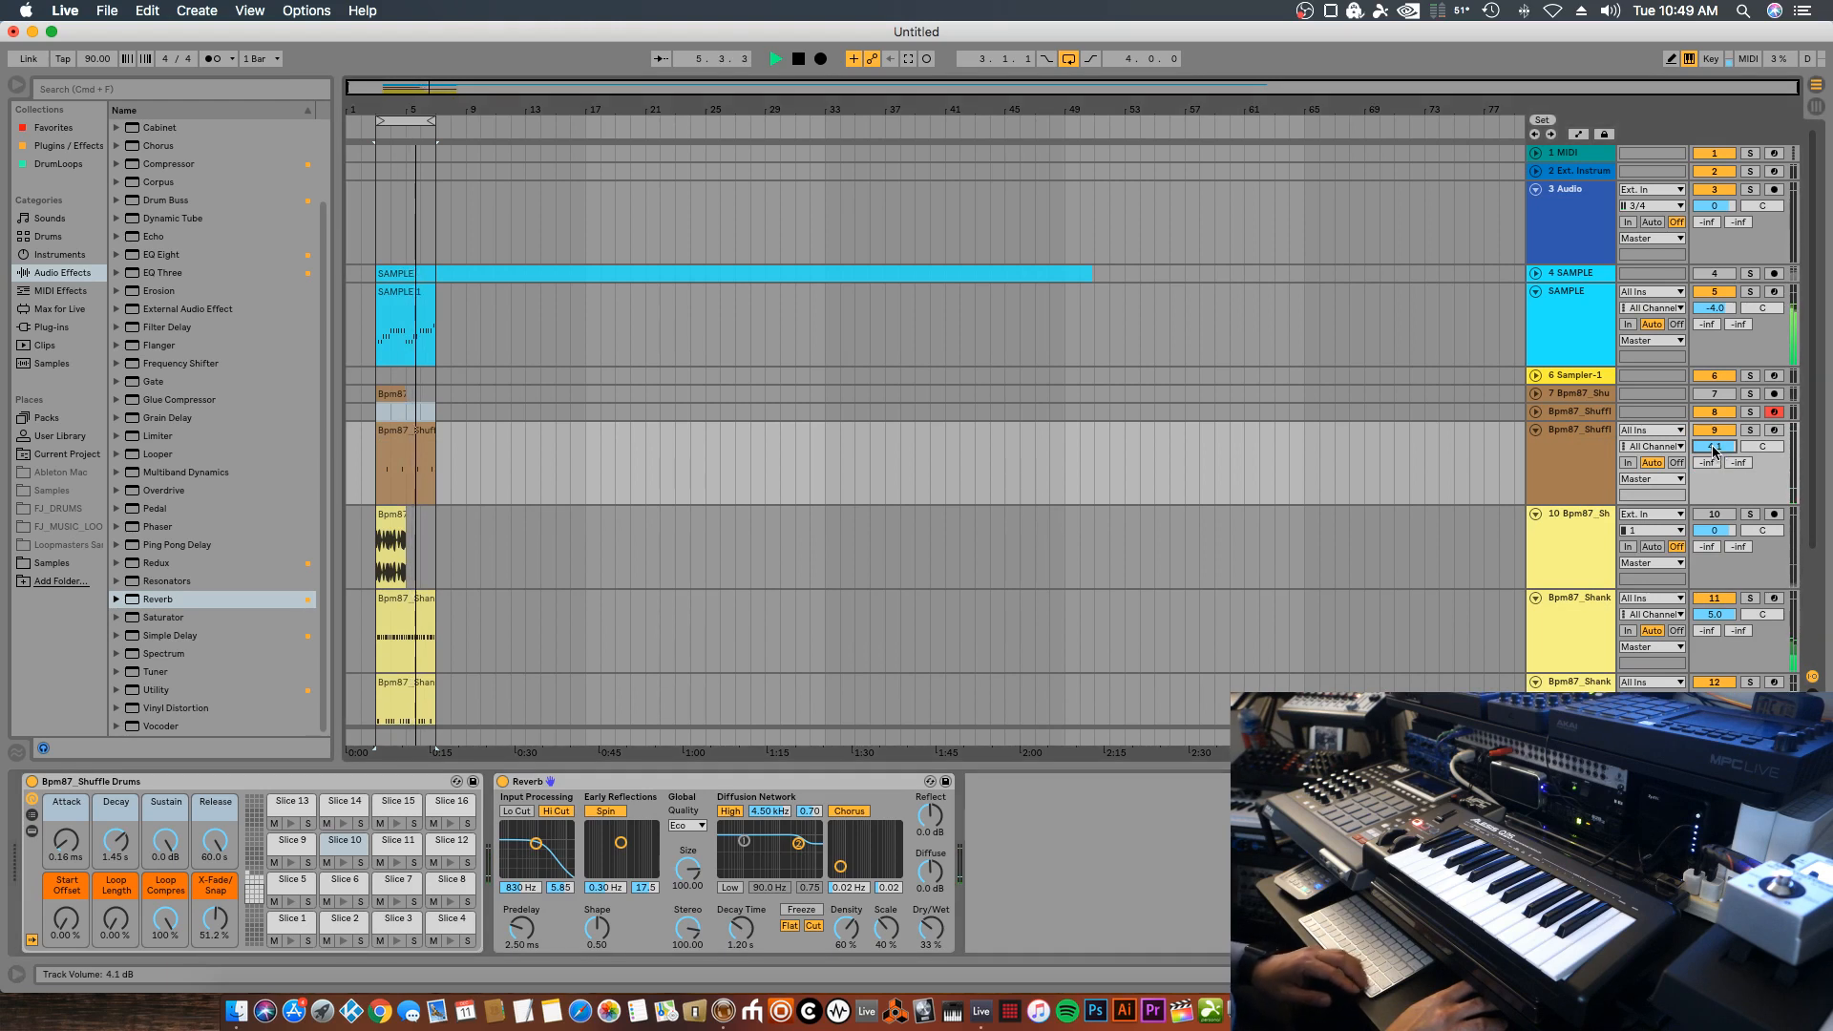
{"action": "left_click_drag", "start_coordinate": [1713, 452], "coordinate": [1664, 478]}
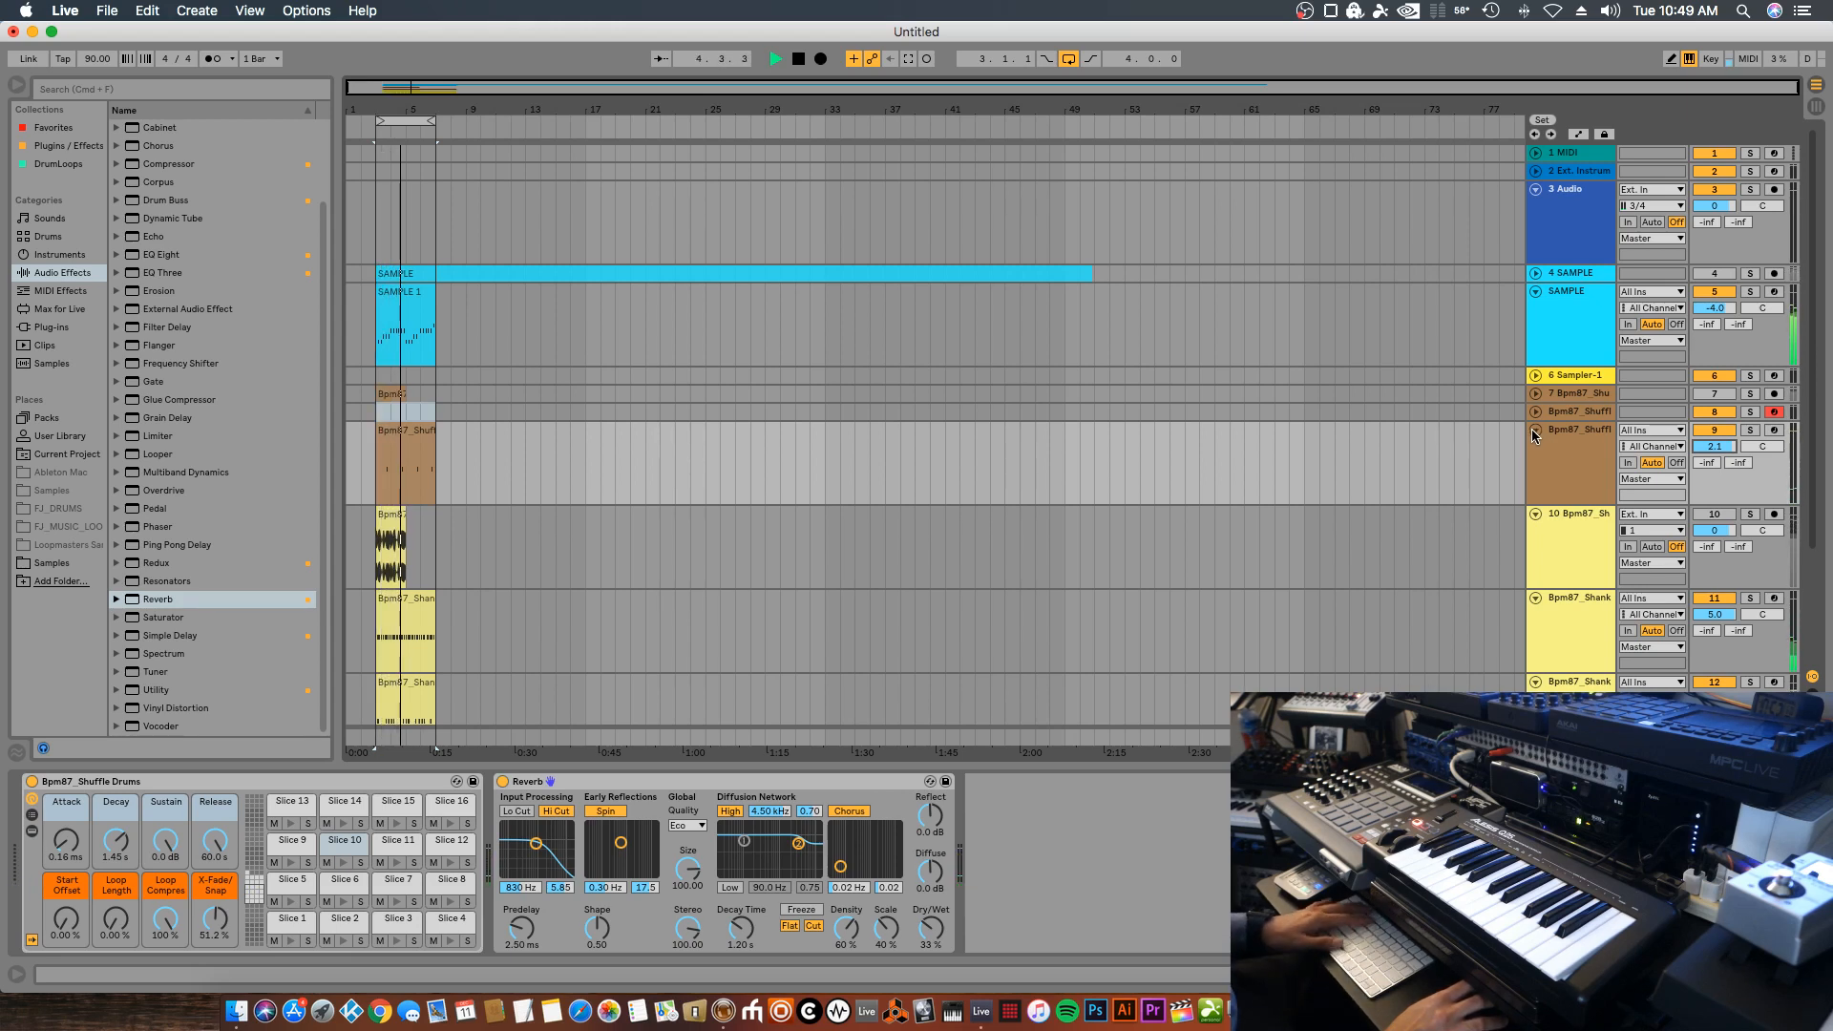
Record Shuffle Drums Slice 12 hits across the loop onto the emptied, armed original track, and open the recorded clip
{"action": "left_click", "coordinate": [1574, 412]}
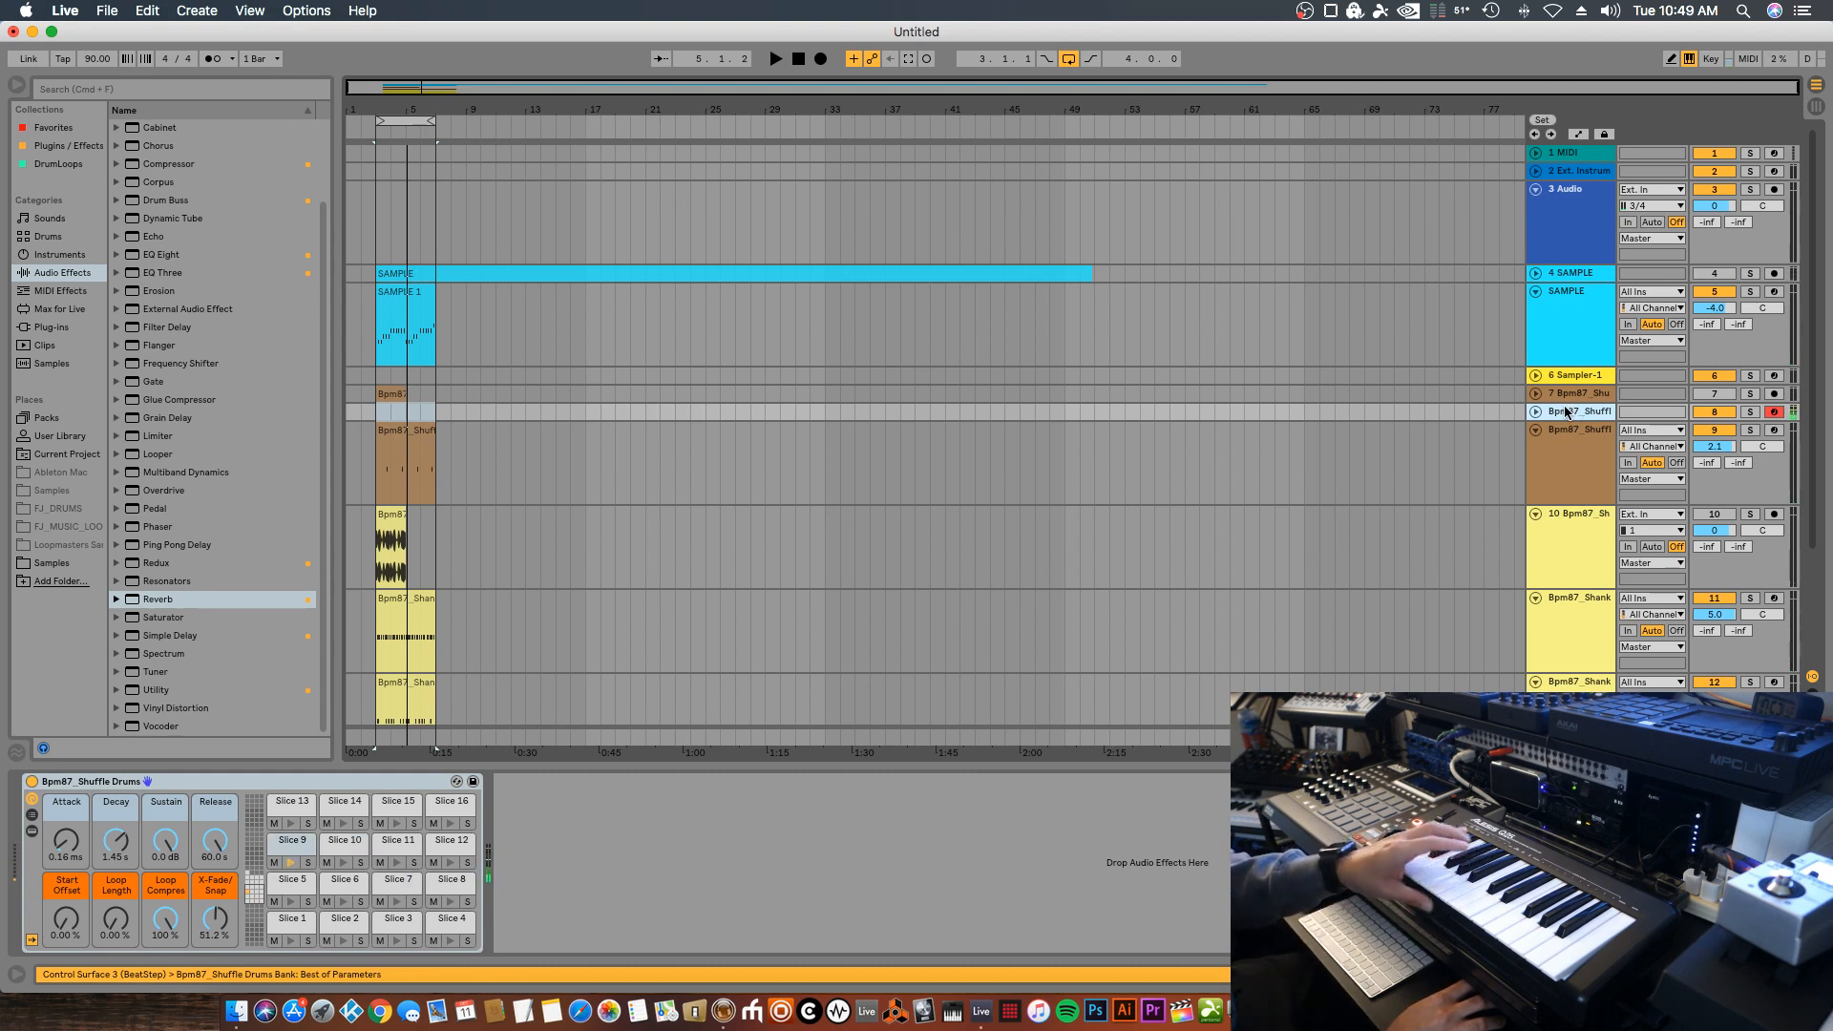
{"action": "key", "text": "space"}
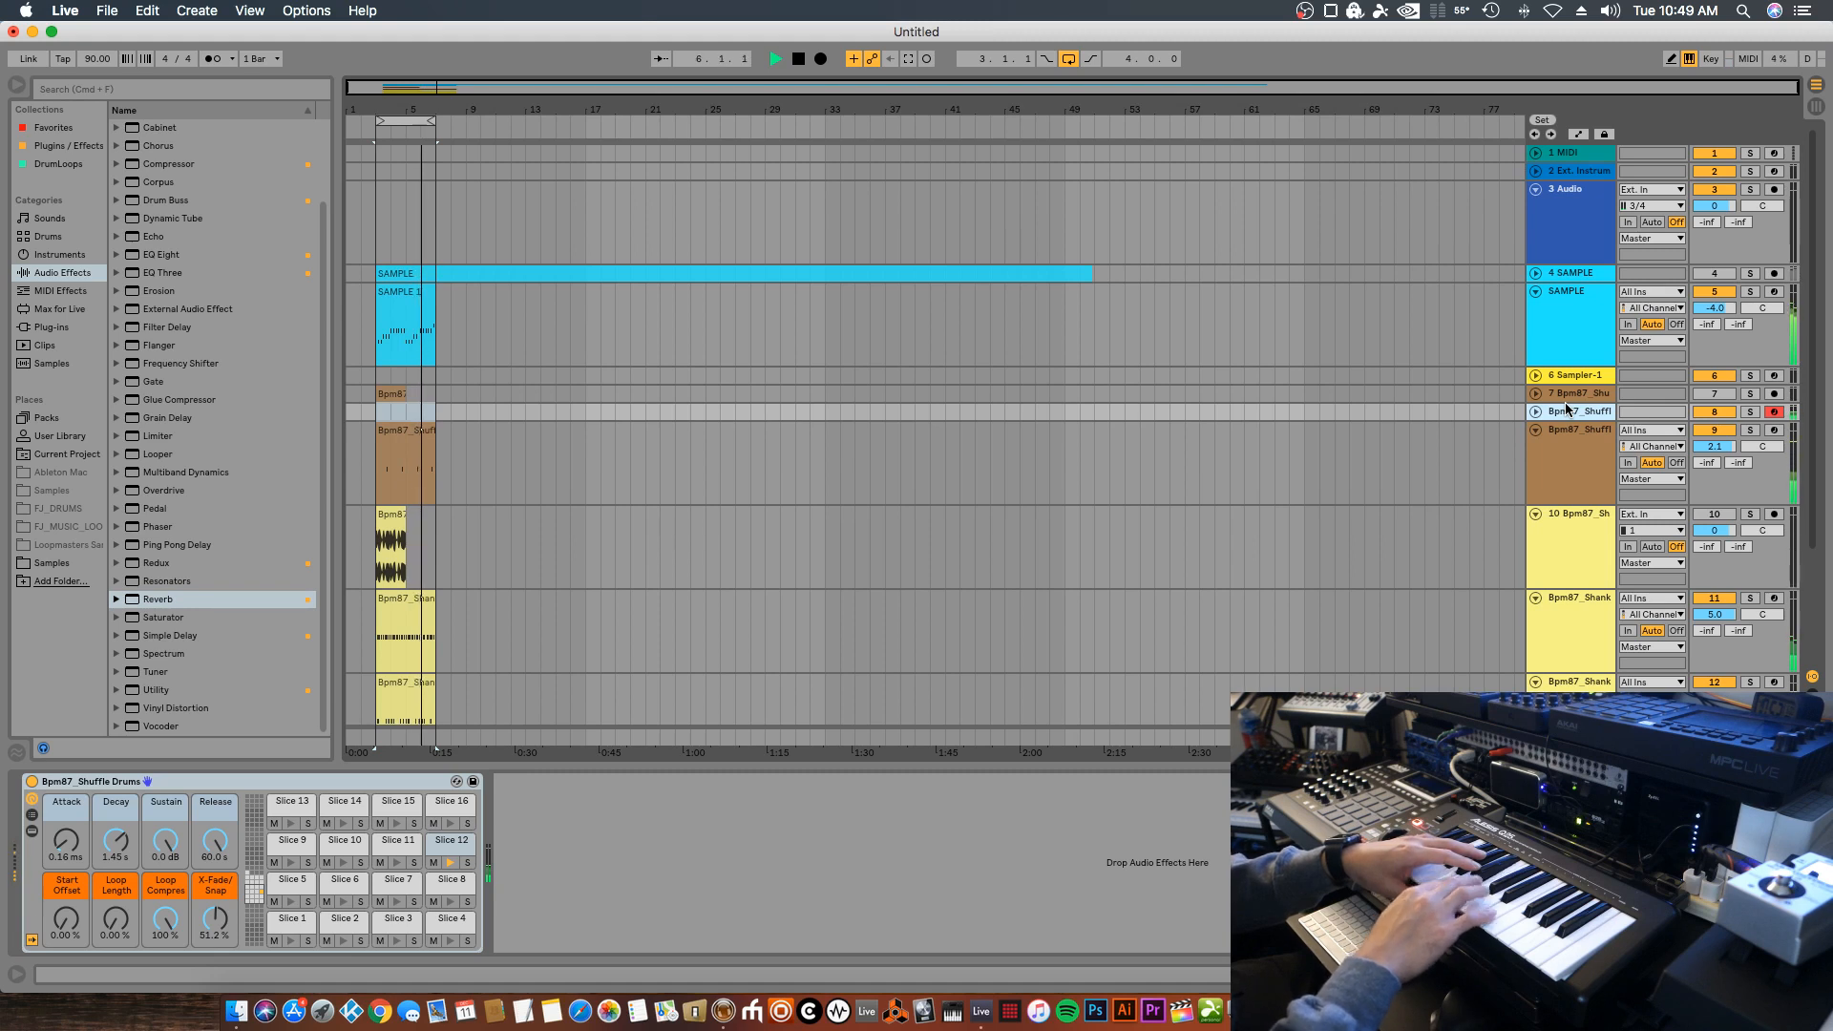
{"action": "key", "text": "space"}
{"action": "key", "text": "F9"}
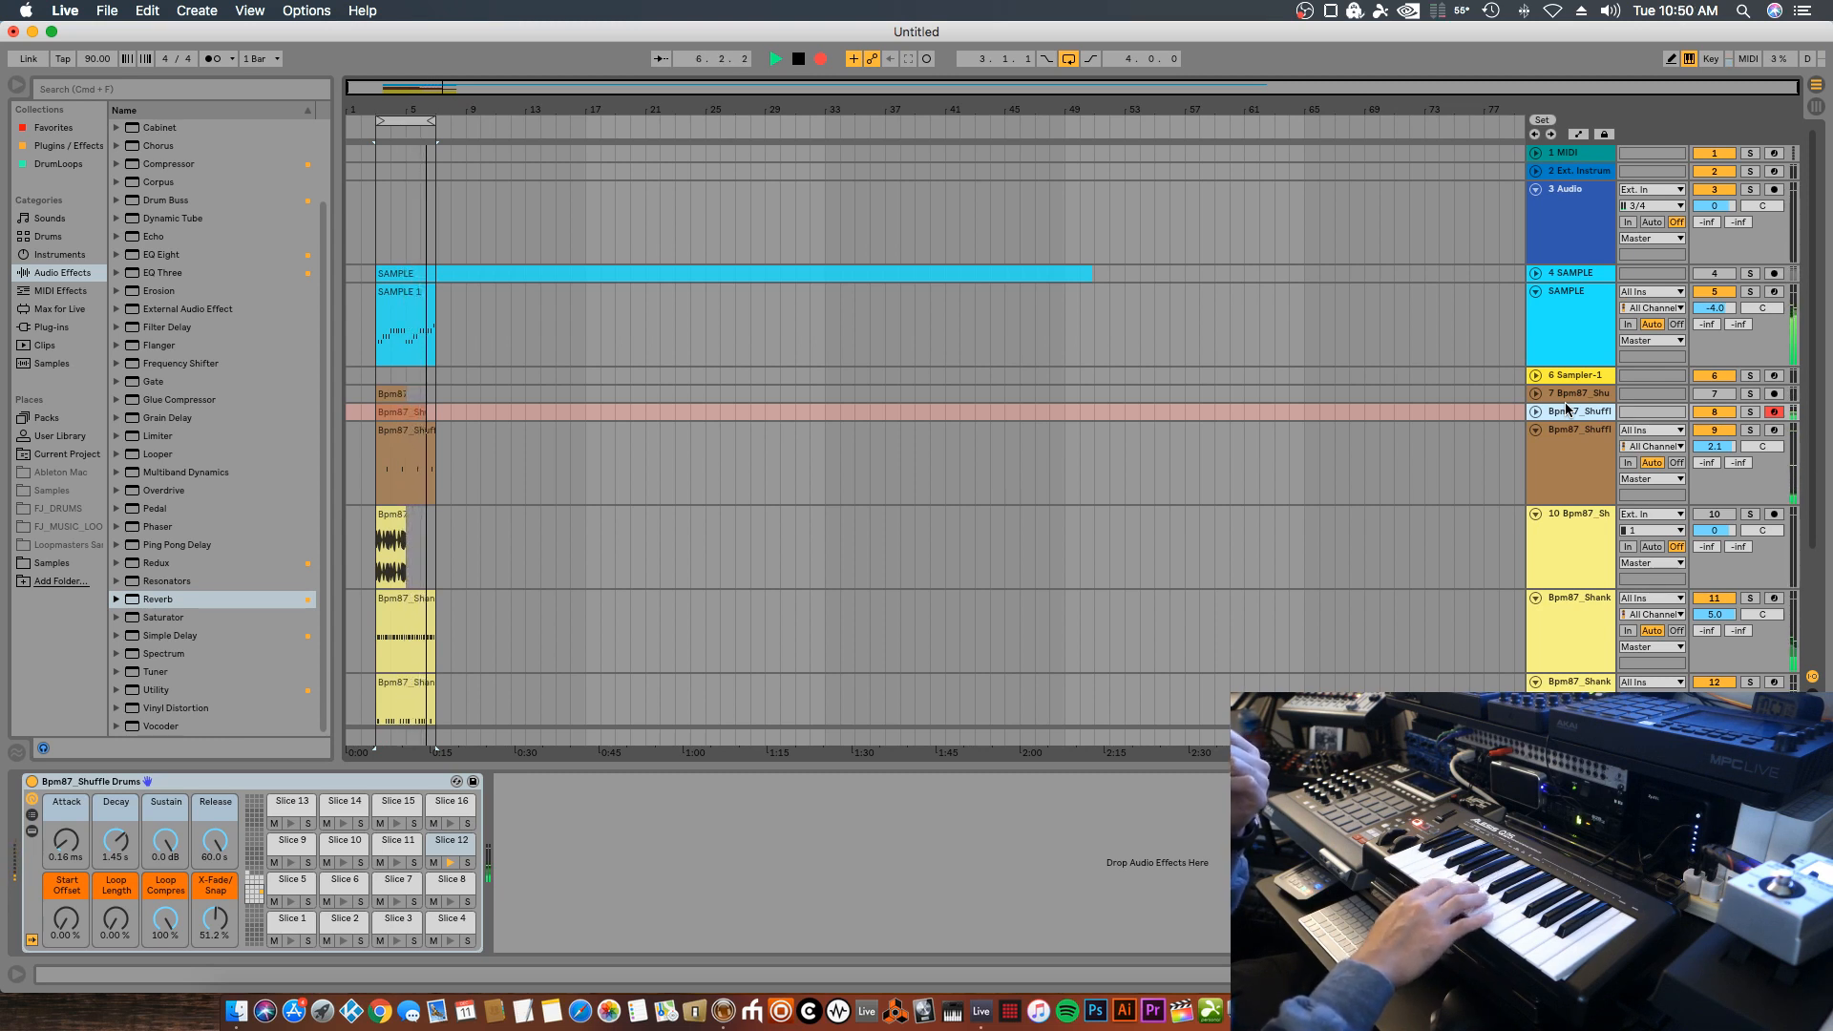
{"action": "key", "text": "F9"}
{"action": "double_click", "coordinate": [428, 412]}
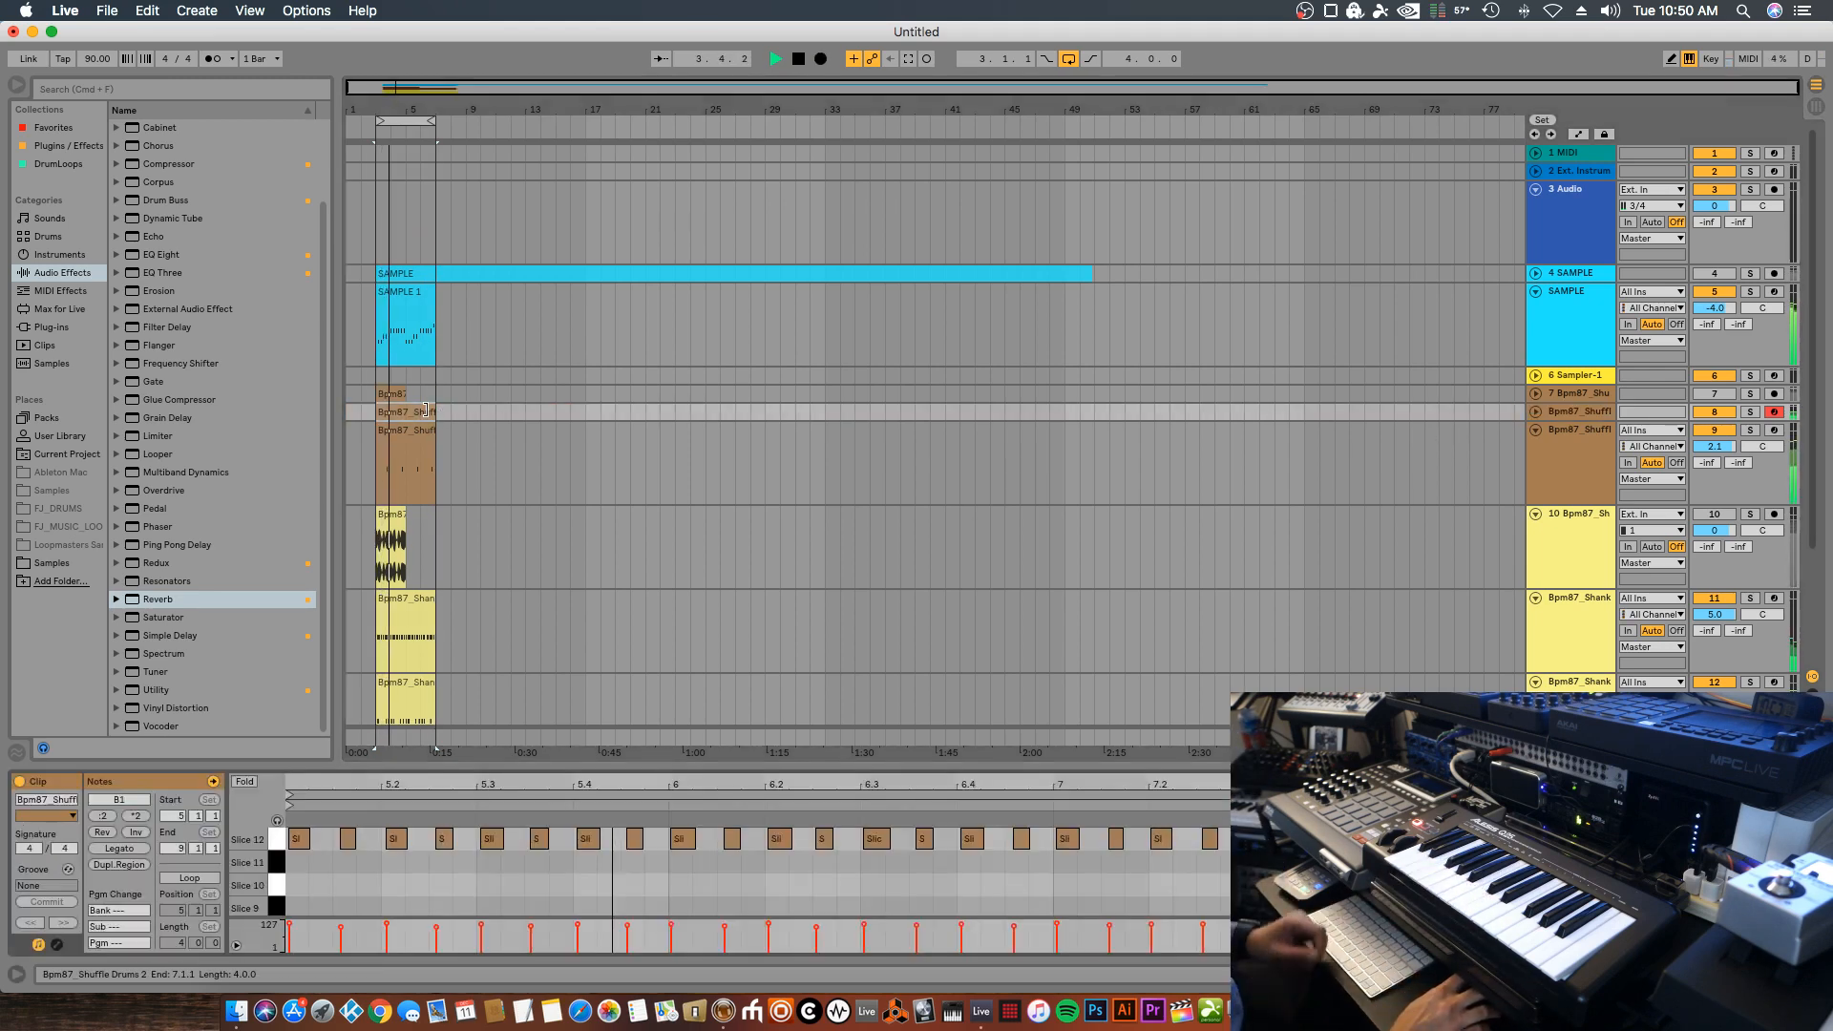
With the armed Shuffle Drums track temporarily soloed during playback, set its Attack to 6.96 ms and add Reverb at 34% Dry/Wet
{"action": "left_click", "coordinate": [1750, 411]}
{"action": "key", "text": "space"}
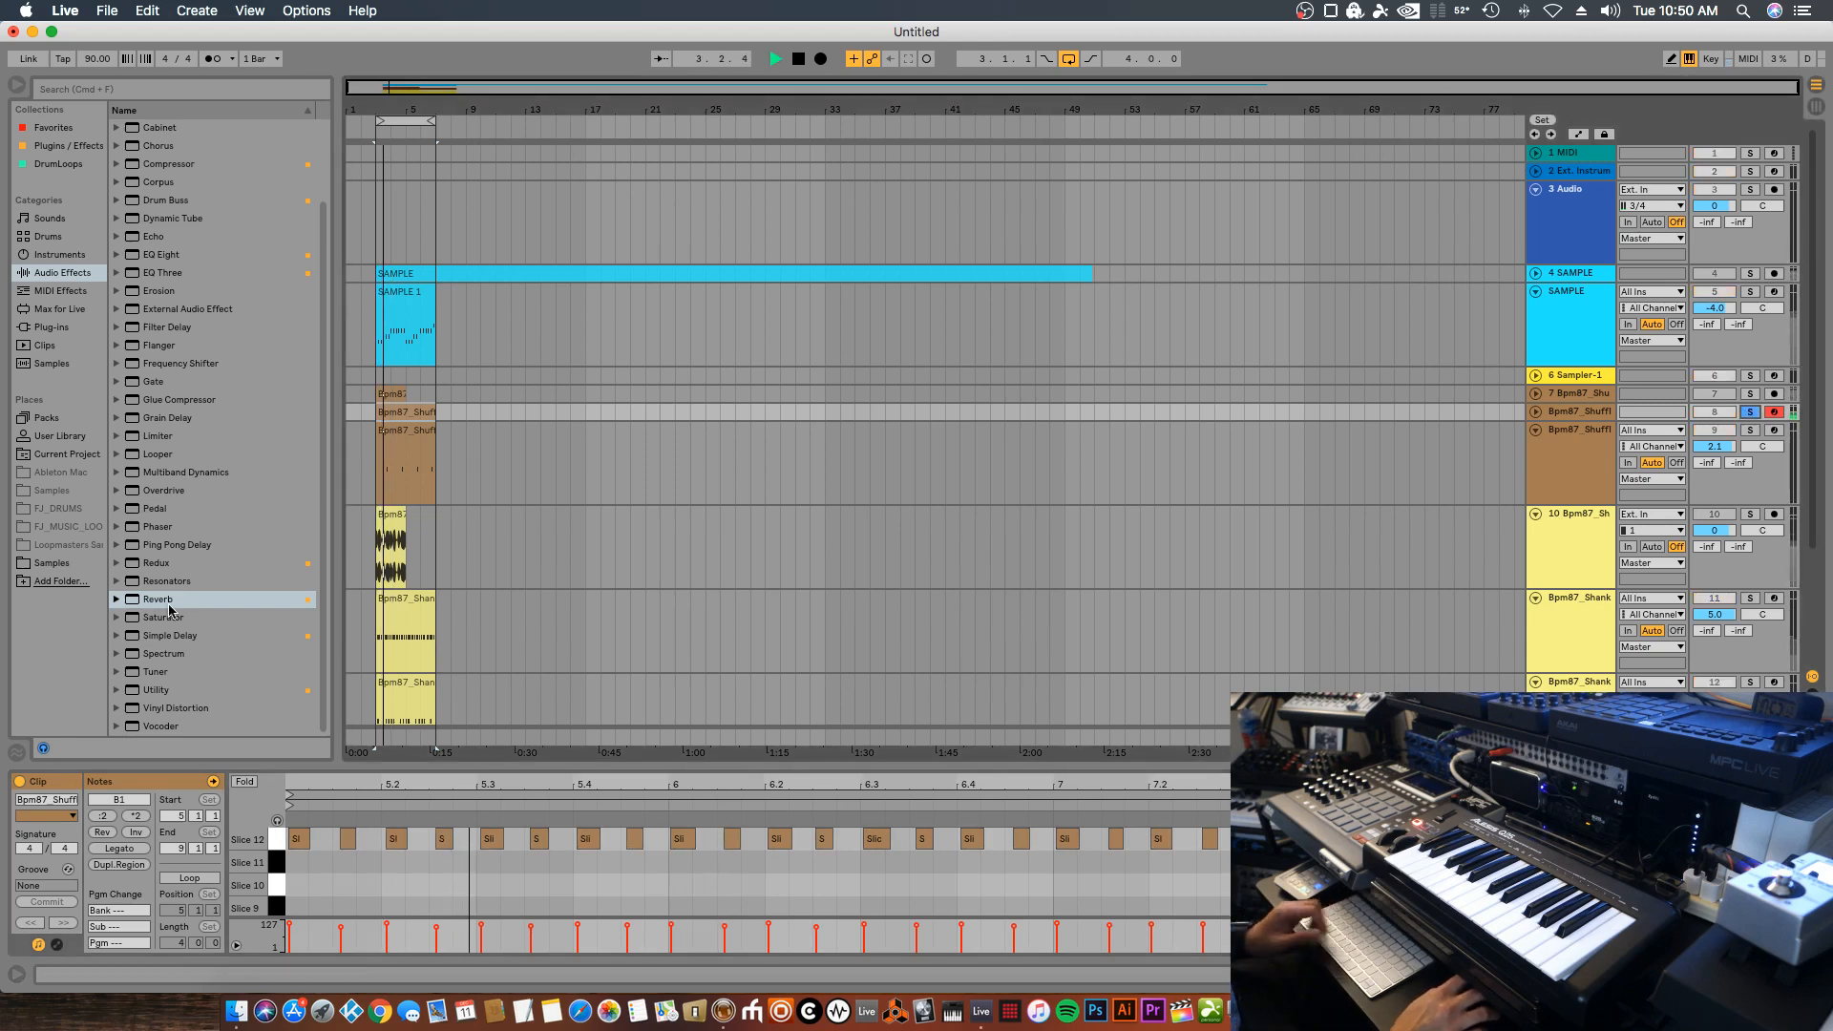
{"action": "left_click", "coordinate": [1553, 413]}
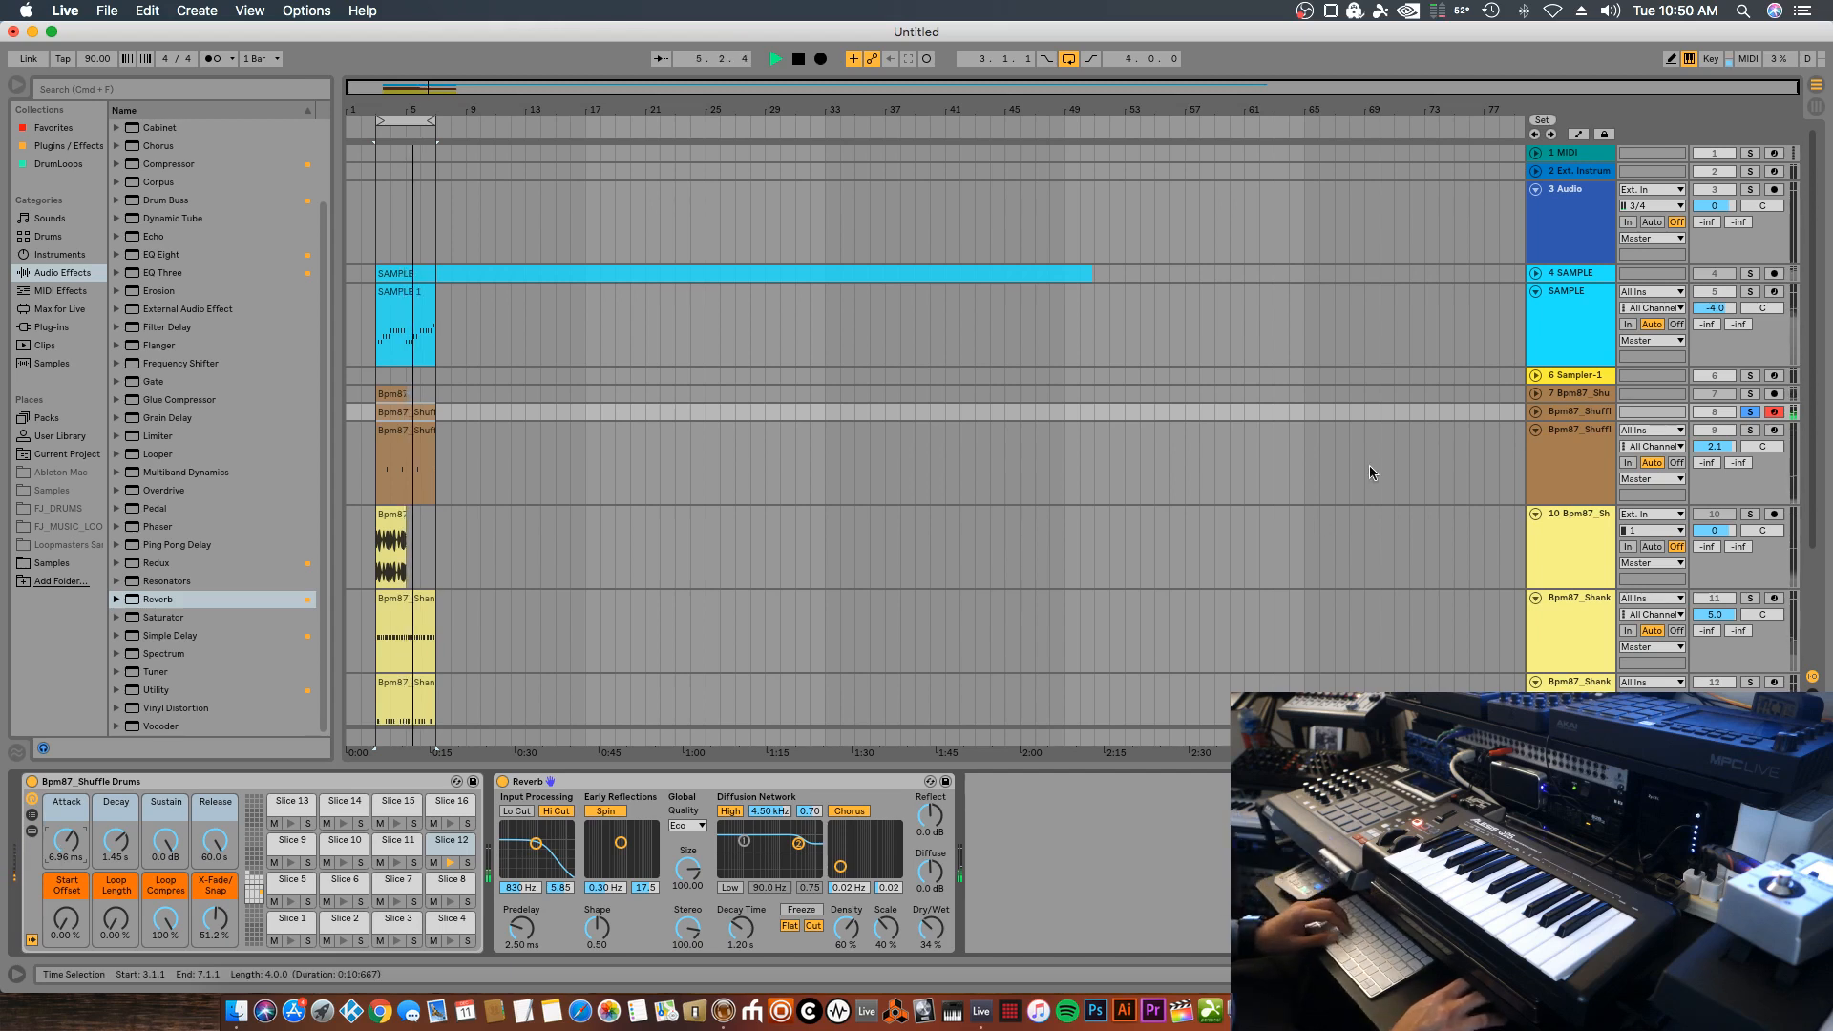
{"action": "left_click", "coordinate": [1755, 411]}
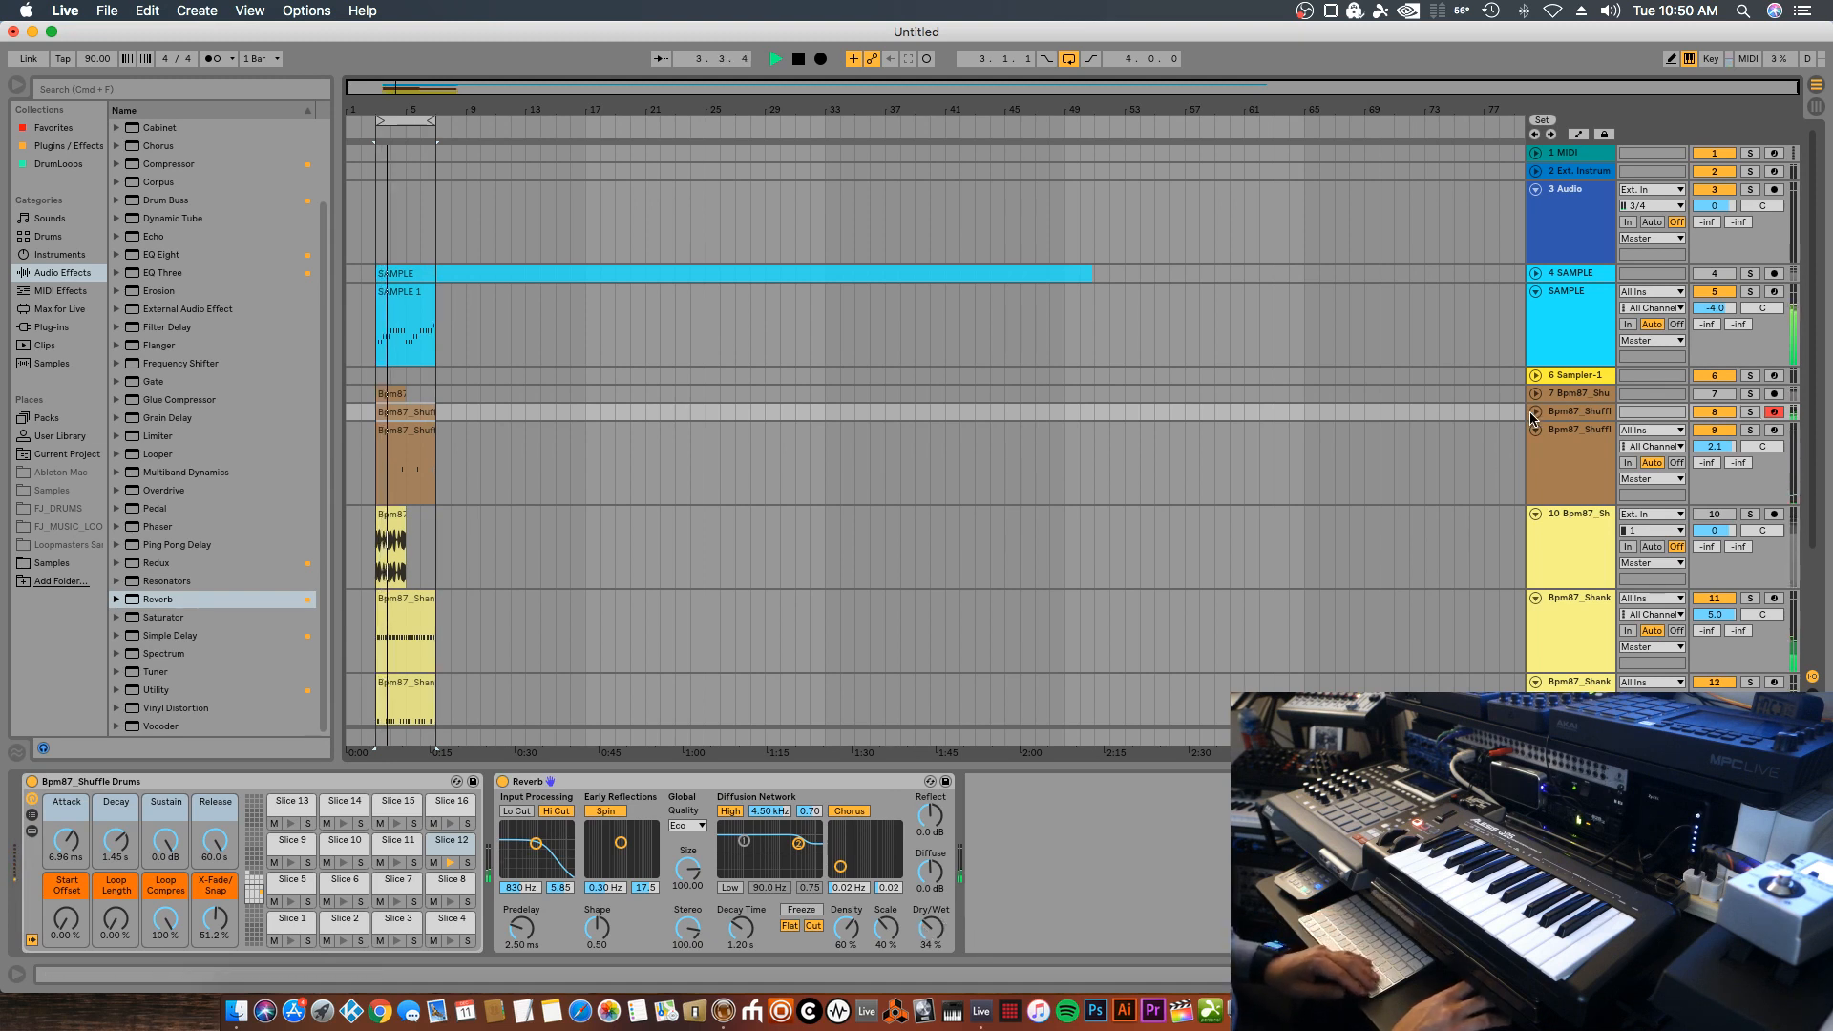
Unfold the armed Shuffle Drums track with the Slice 12 hits and set its volume to 2.1 dB
{"action": "left_click", "coordinate": [1534, 411]}
{"action": "left_click", "coordinate": [1712, 429]}
{"action": "key", "text": "Down"}
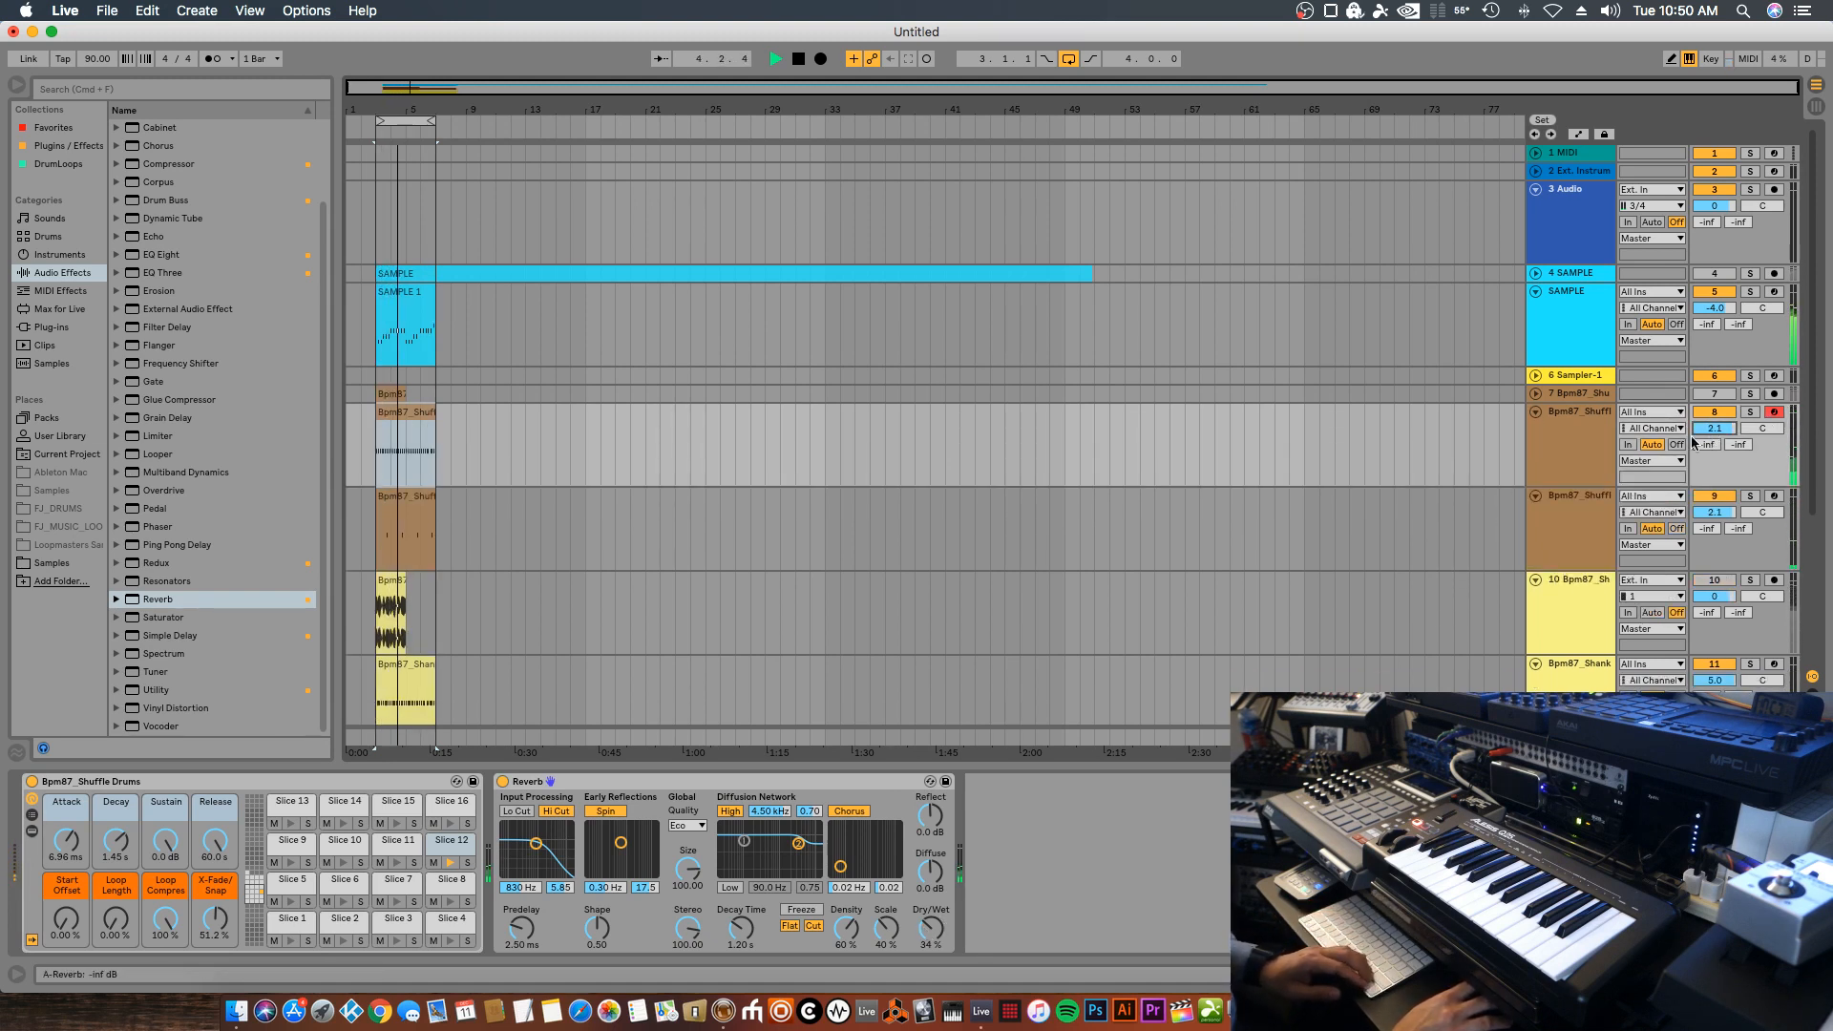
Fold both sliced Shuffle Drums tracks and all the Shank Break tracks in the arrangement
{"action": "left_click", "coordinate": [1535, 412]}
{"action": "left_click", "coordinate": [1535, 448]}
{"action": "left_click", "coordinate": [1536, 448]}
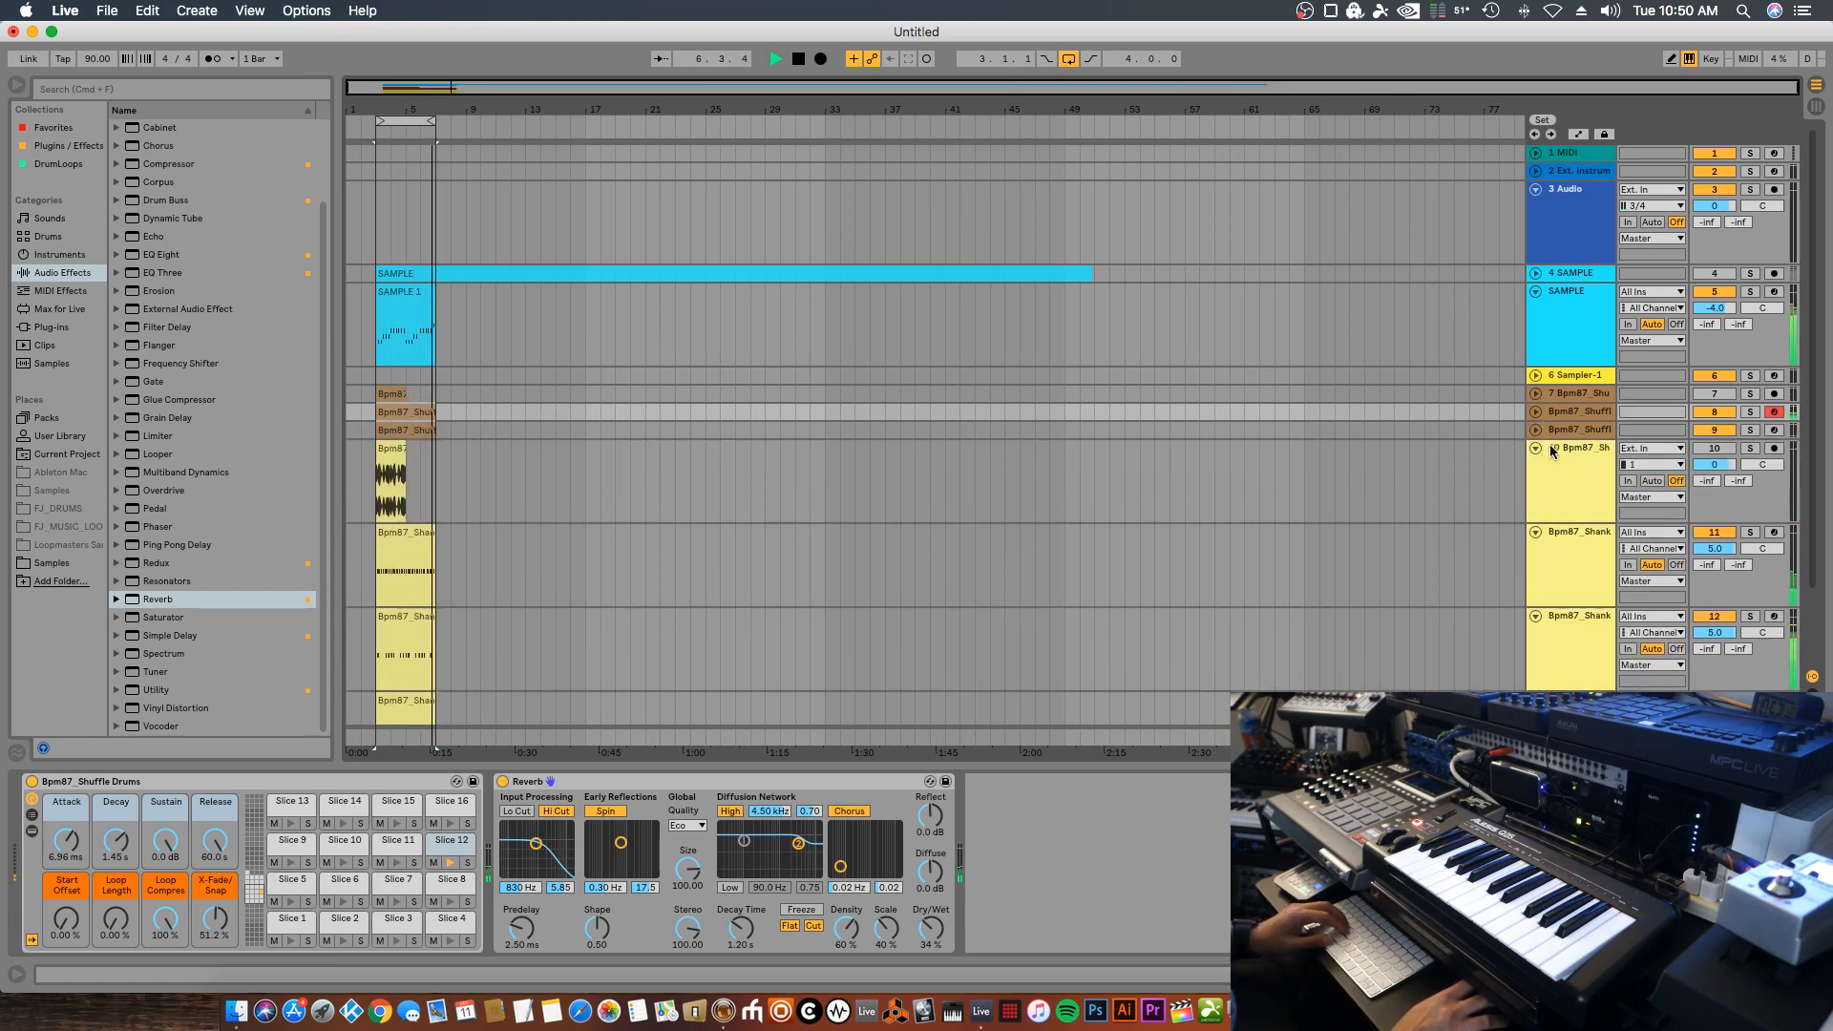
{"action": "left_click", "coordinate": [1536, 448]}
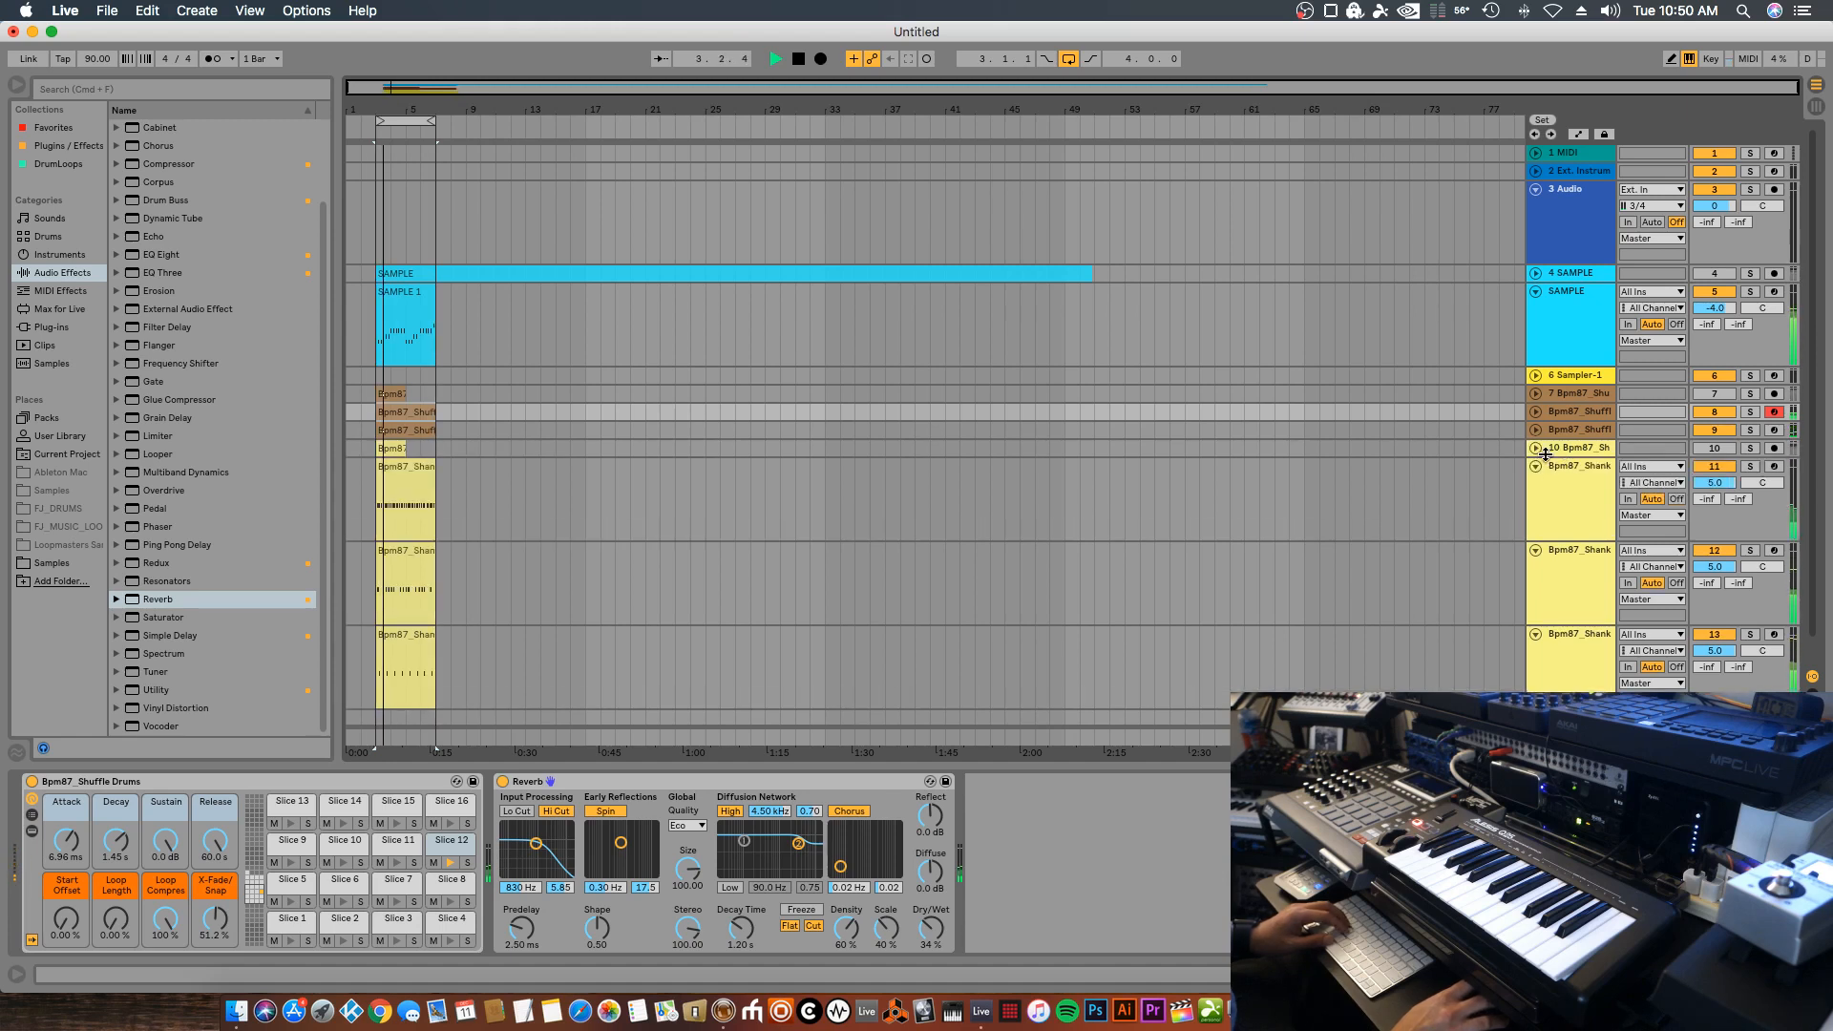
{"action": "left_click", "coordinate": [1535, 466]}
{"action": "left_click", "coordinate": [1535, 485]}
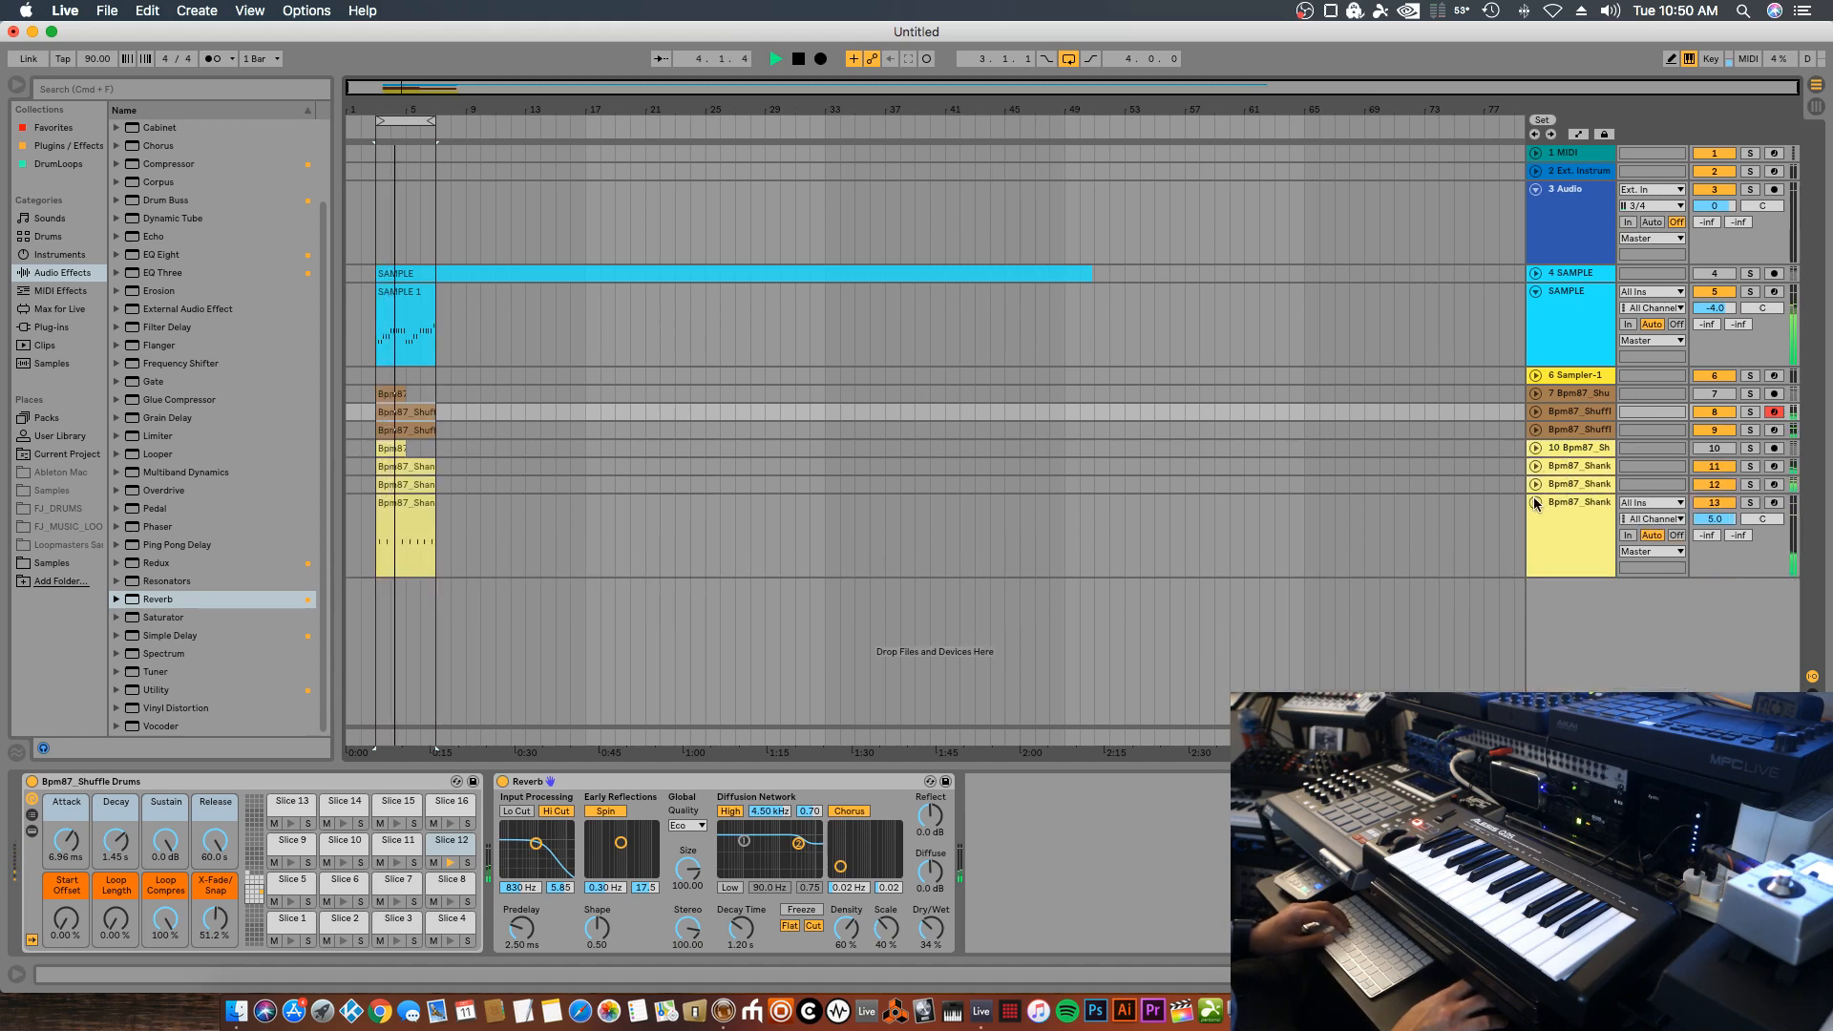
{"action": "left_click", "coordinate": [1535, 502]}
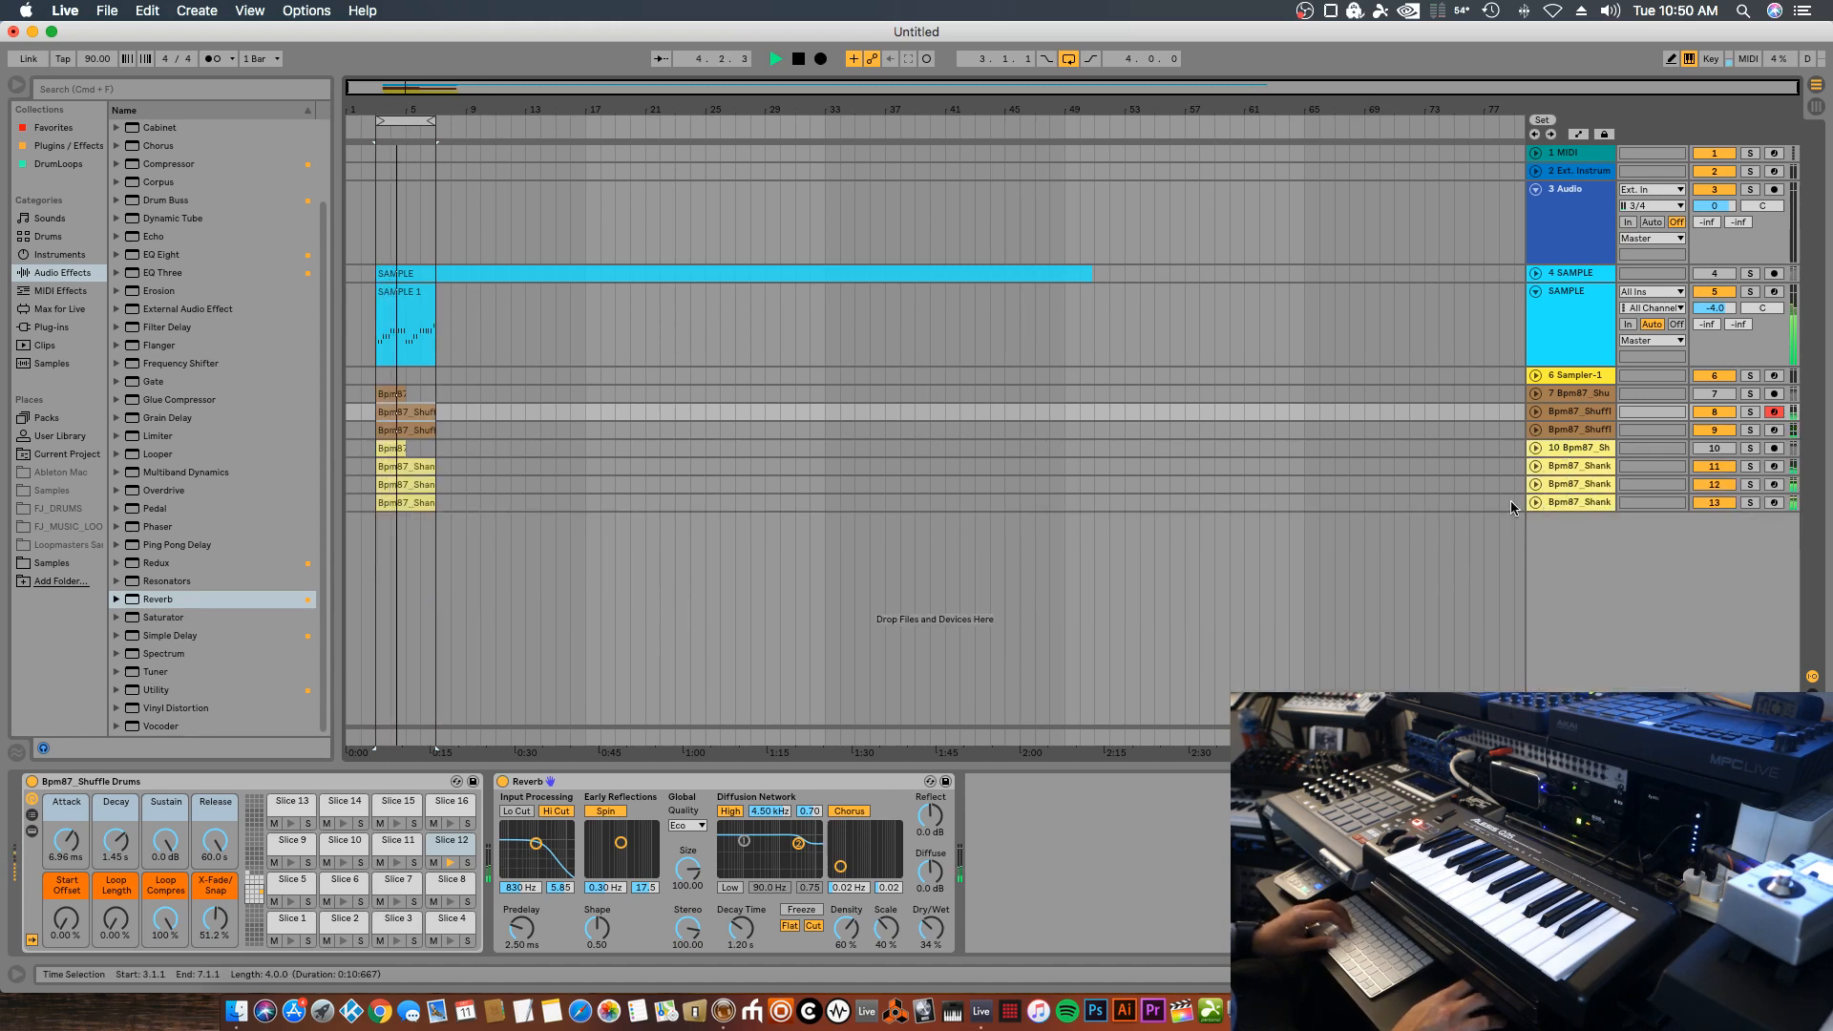
Make band 4 of the sliced SAMPLE track's EQ Eight a steep high-cut filter at 5.27 kHz with Q 0.66
{"action": "key", "text": "space"}
{"action": "left_click", "coordinate": [1571, 294]}
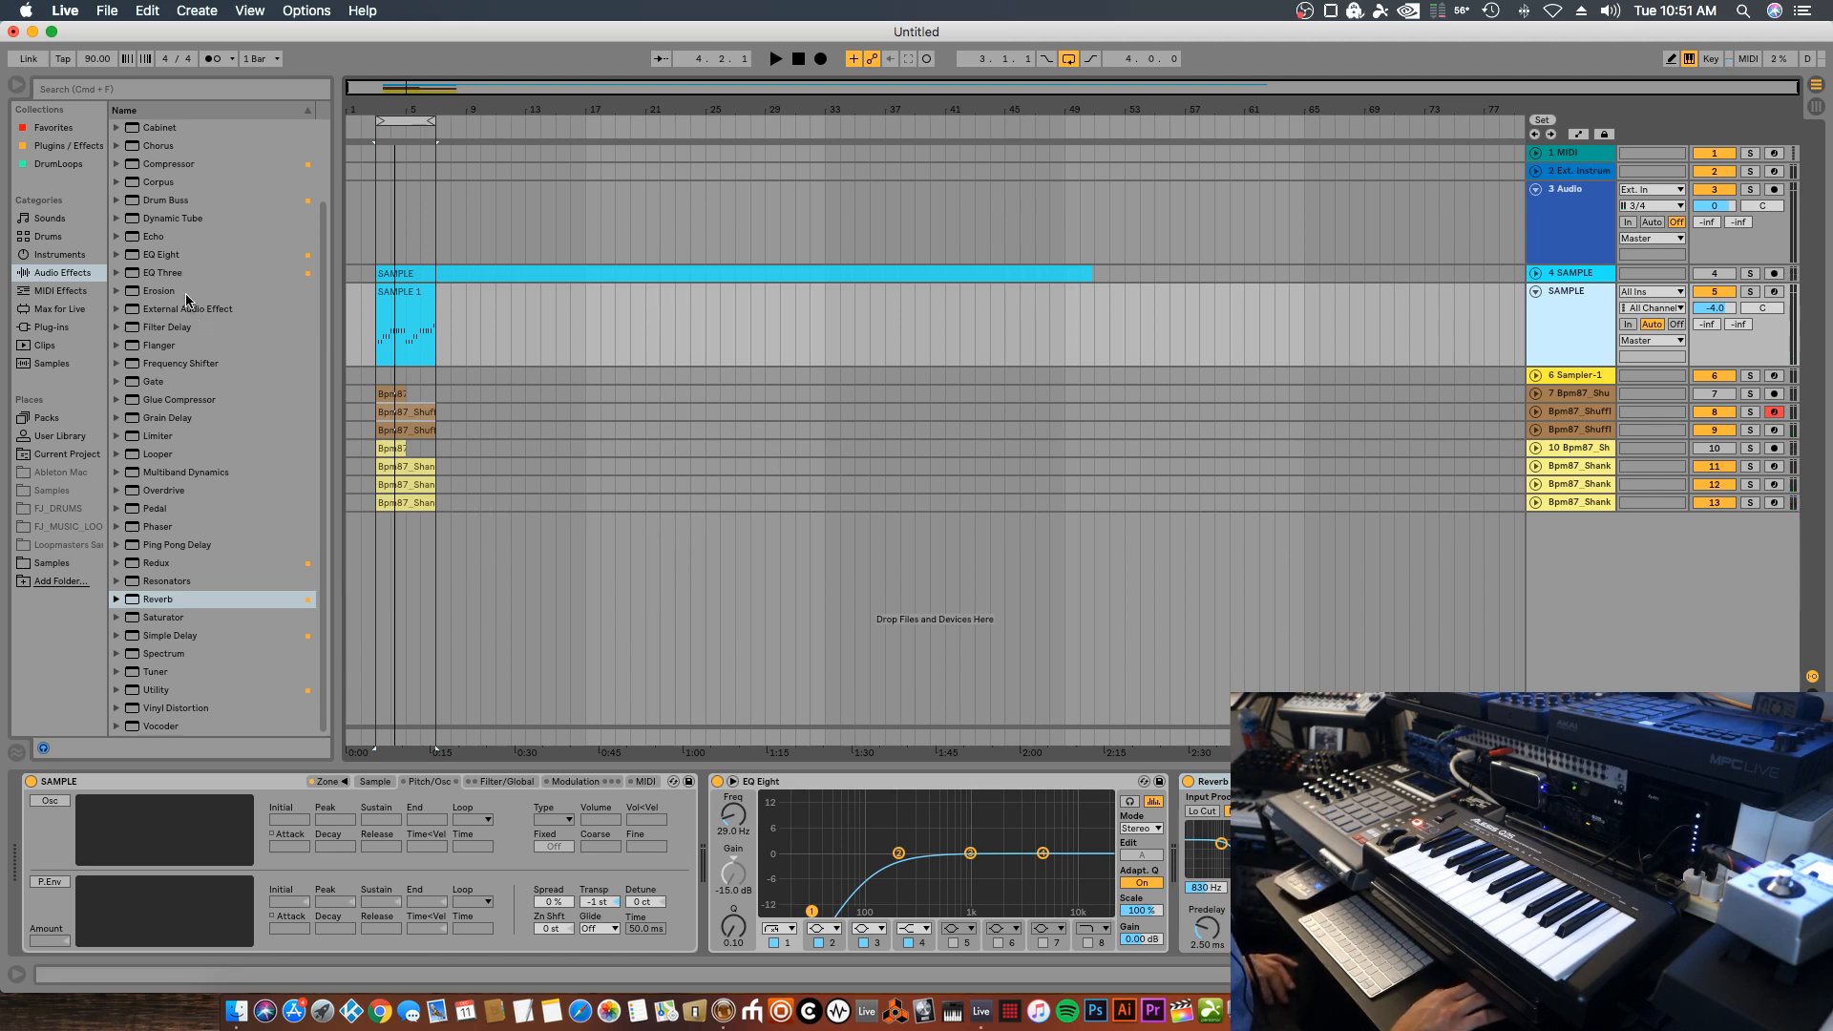
{"action": "scroll", "coordinate": [200, 298], "scroll_direction": "up", "scroll_amount": 3}
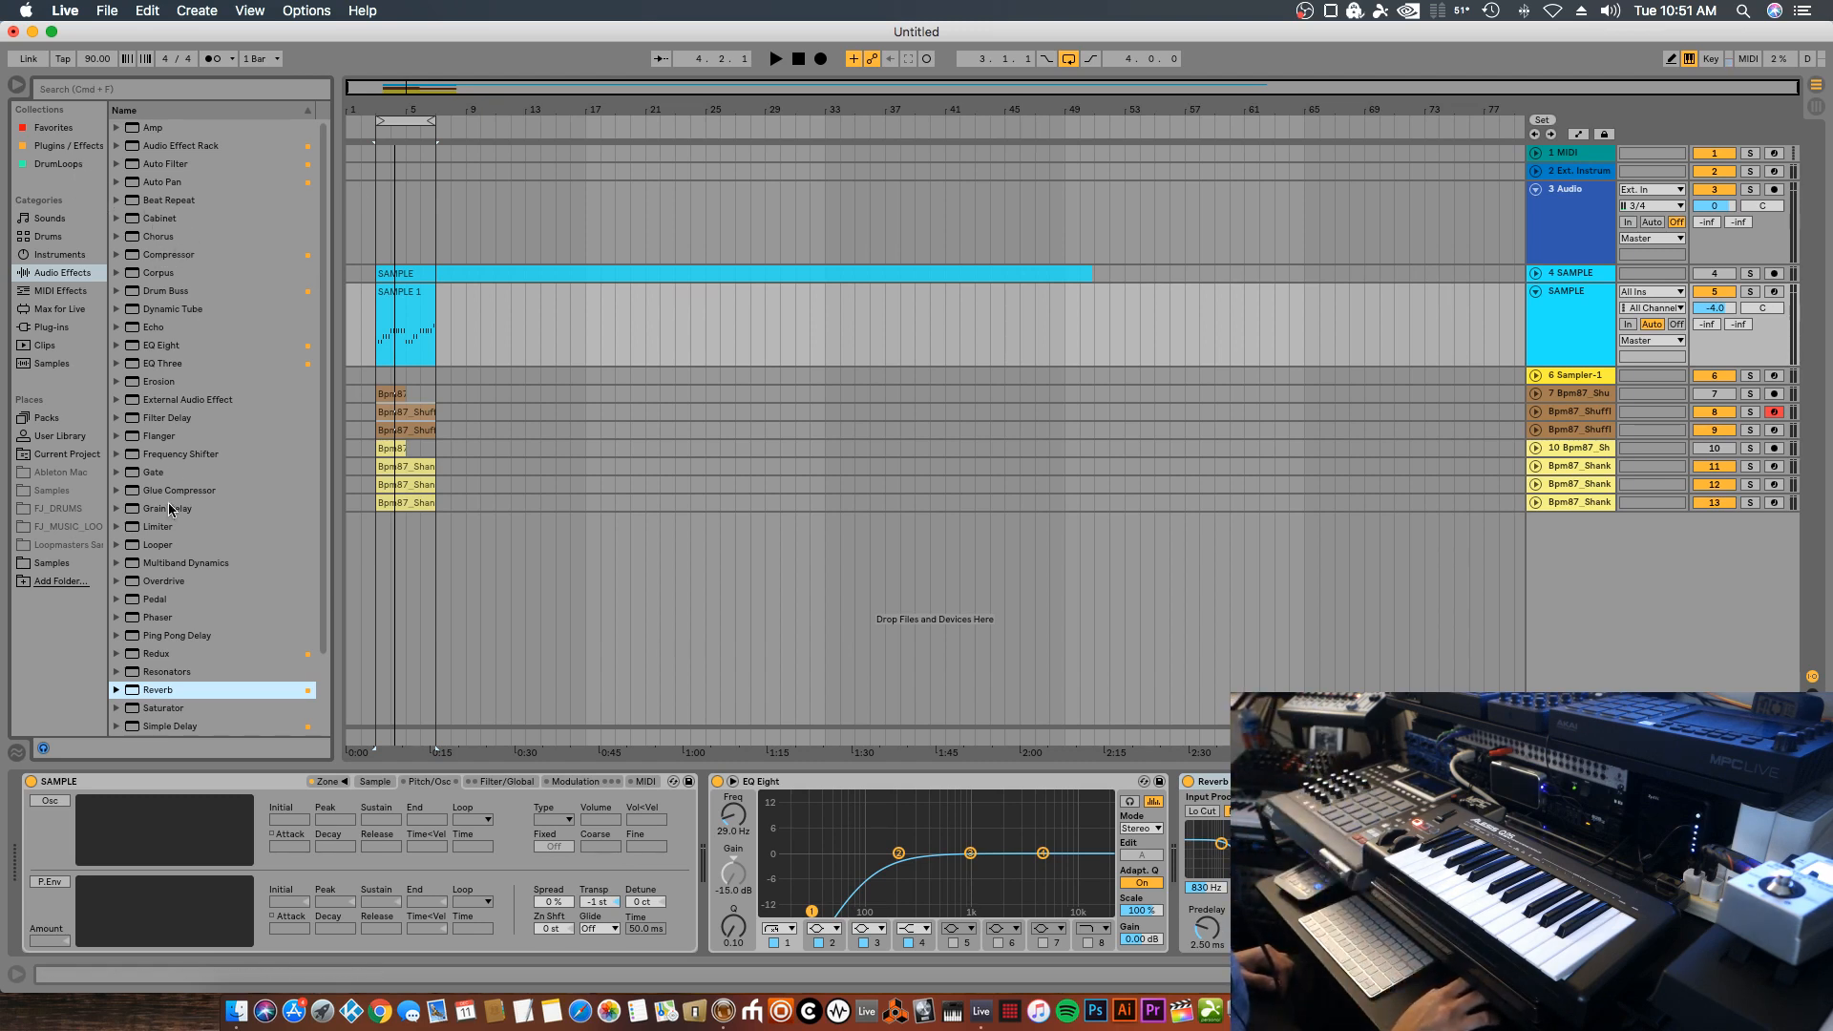
{"action": "left_click", "coordinate": [1577, 306]}
{"action": "left_click", "coordinate": [905, 930]}
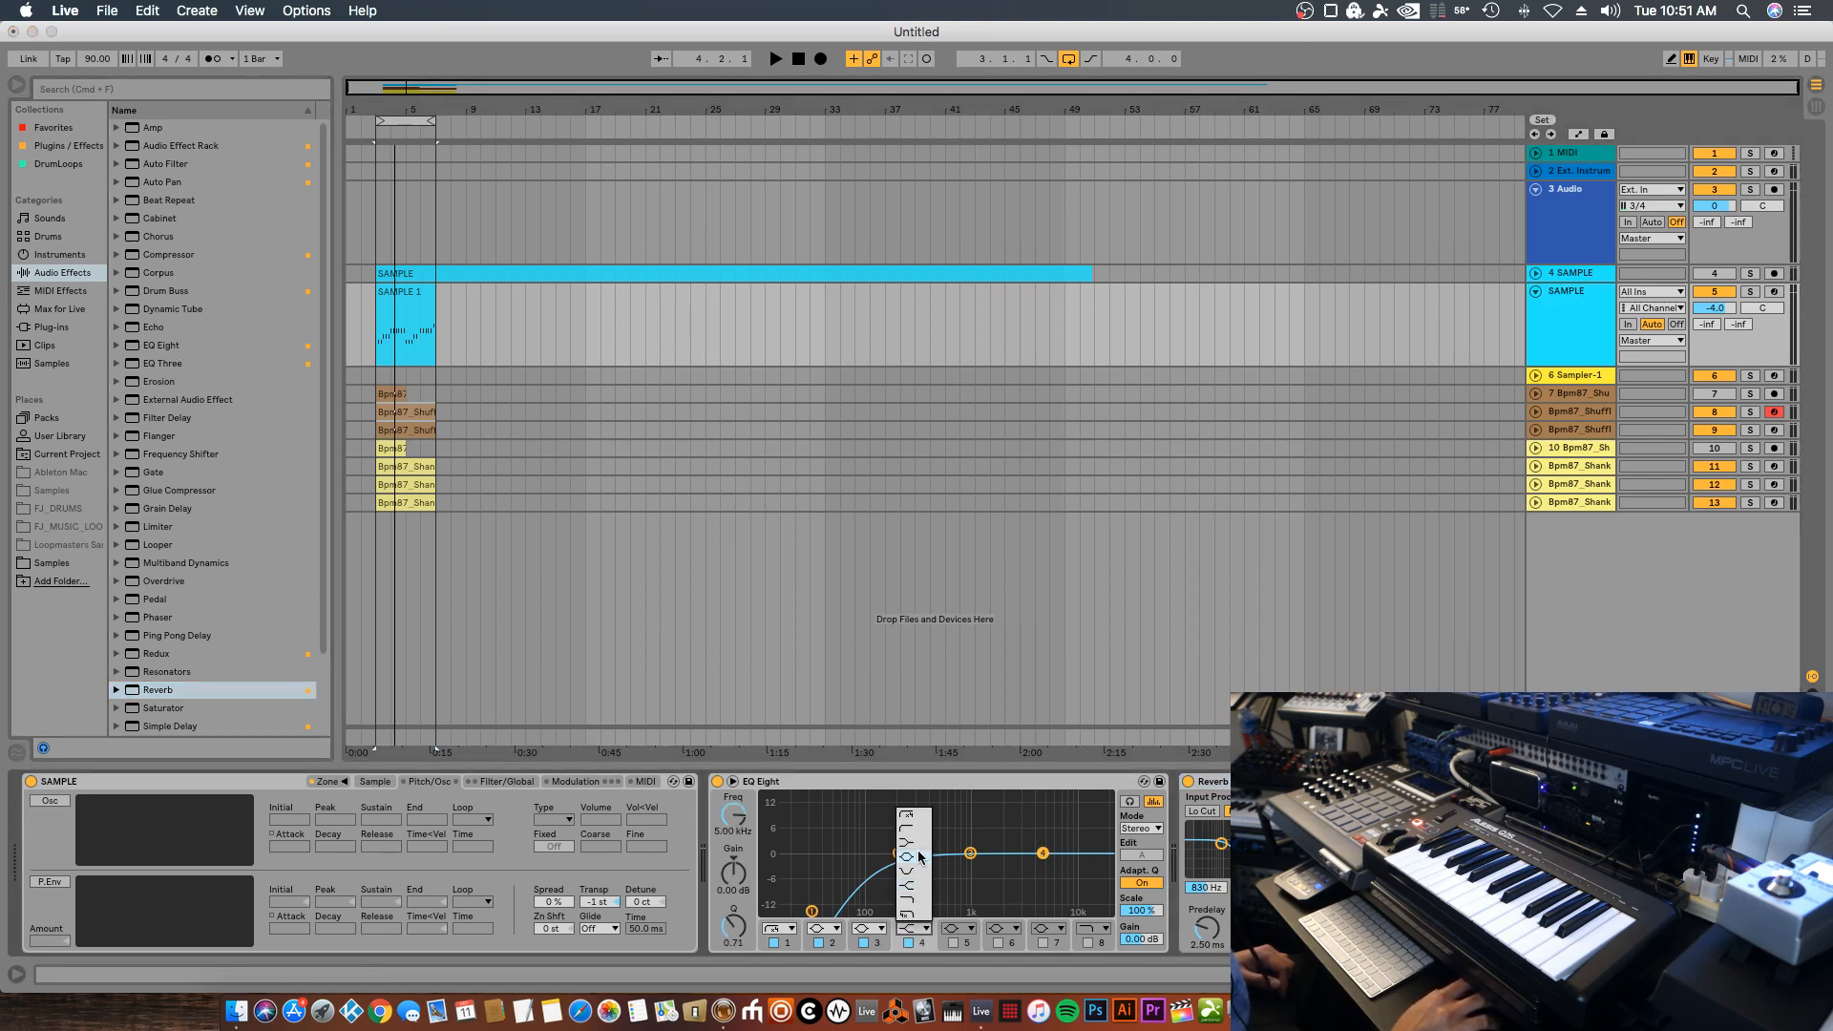
{"action": "left_click", "coordinate": [912, 918]}
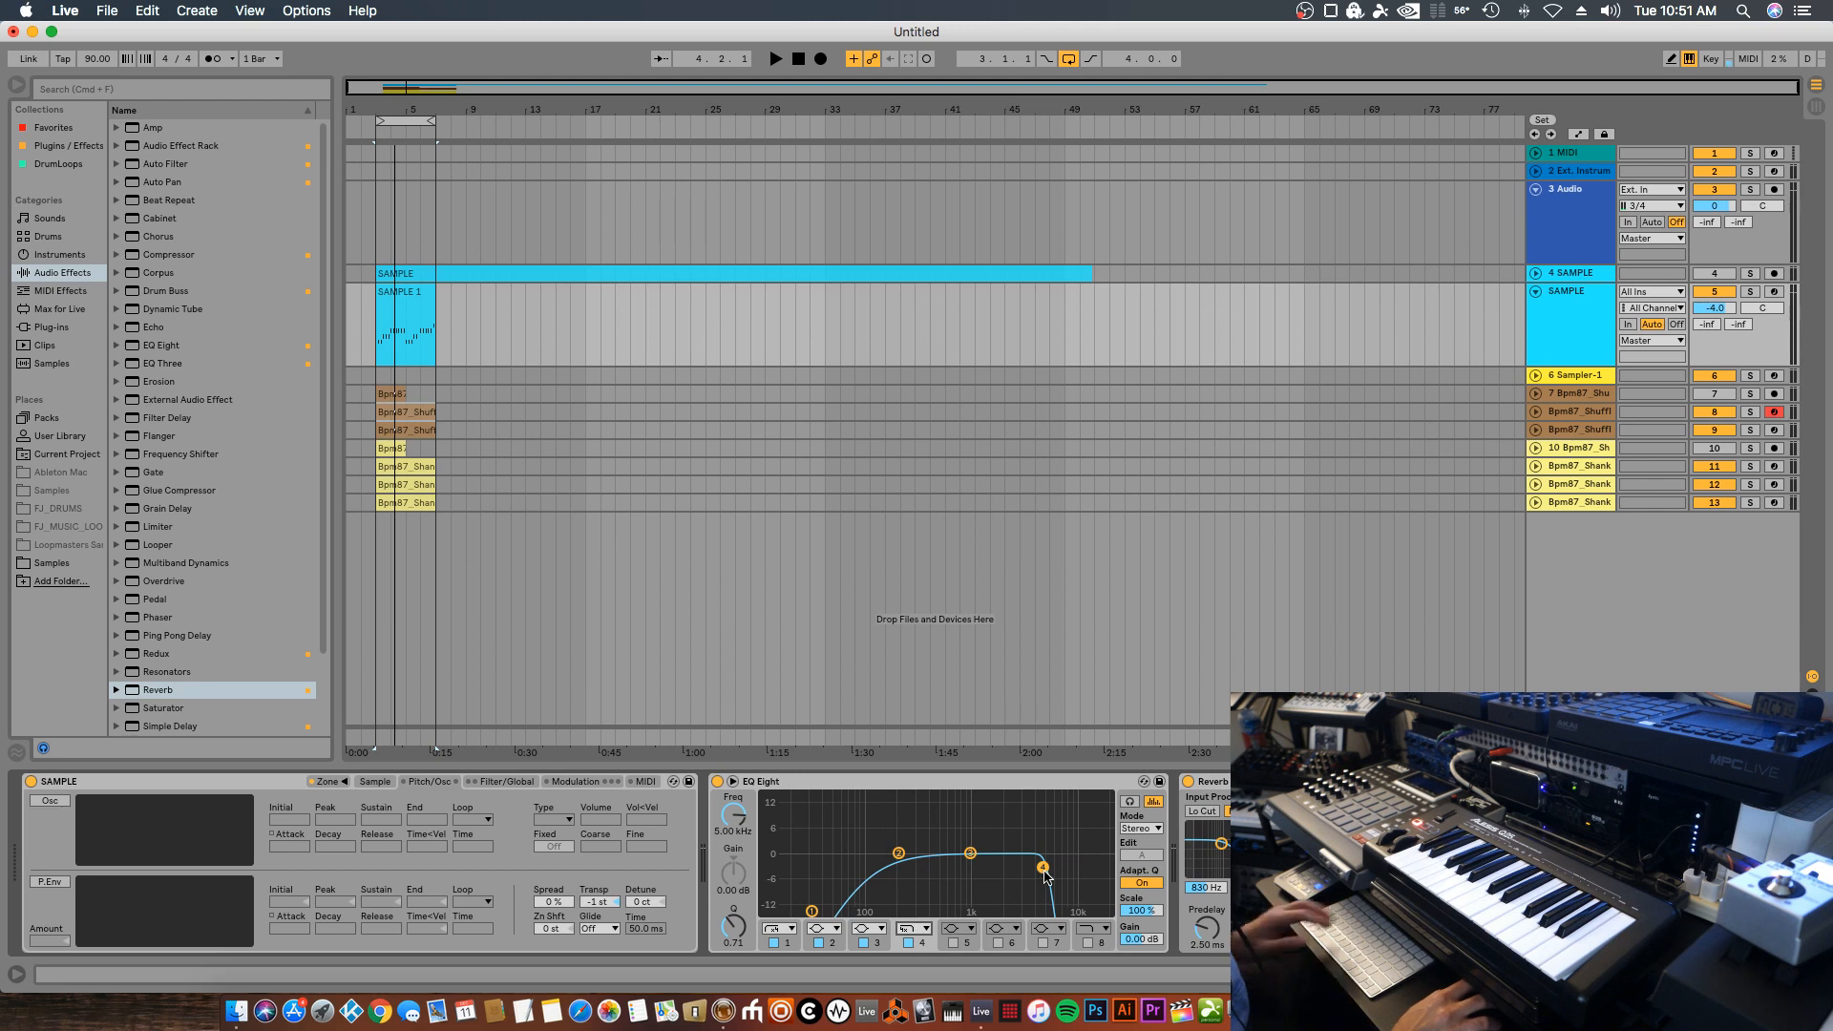
{"action": "key", "text": "space"}
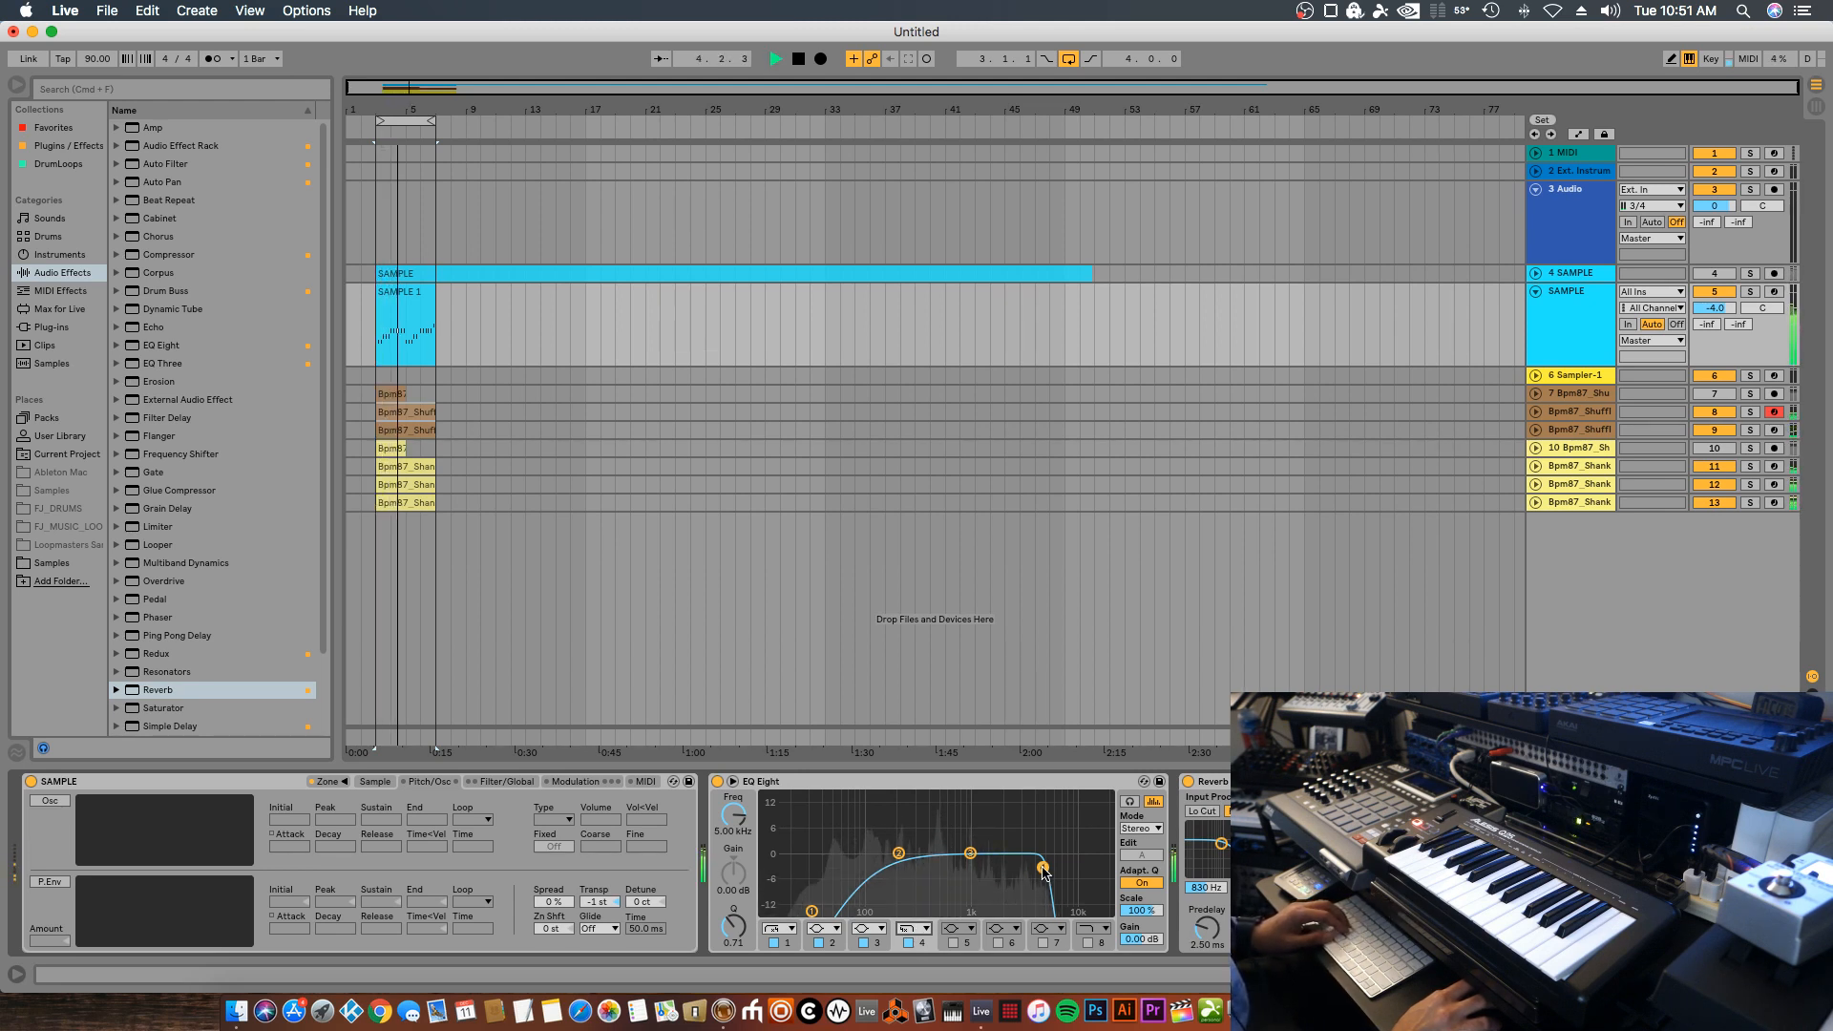
{"action": "mouse_move", "coordinate": [1043, 874]}
{"action": "left_mouse_down"}
{"action": "mouse_move", "coordinate": [1069, 865]}
{"action": "mouse_move", "coordinate": [1044, 868]}
{"action": "left_mouse_up"}
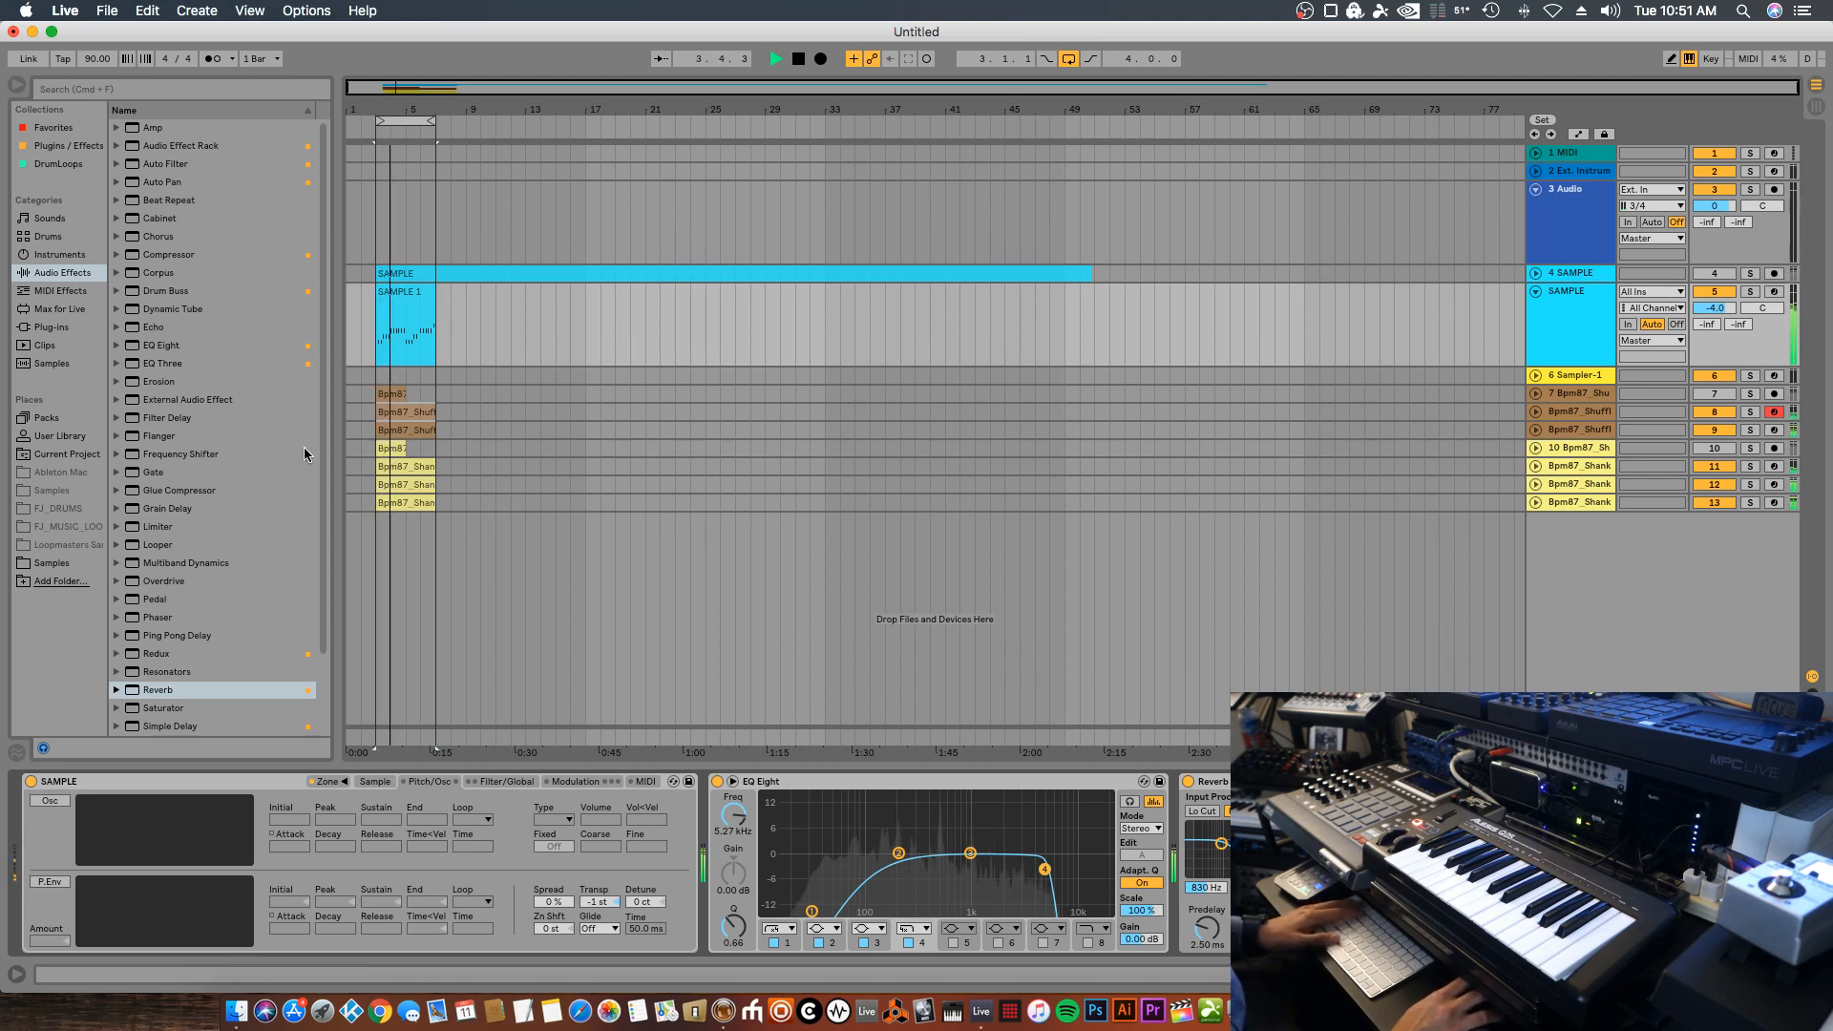
Stop playback and open the Hats & Percussion Loops folder under Crates & Breaks, collapsing Breaks & Drums Loops
{"action": "key", "text": "space"}
{"action": "left_click", "coordinate": [50, 563]}
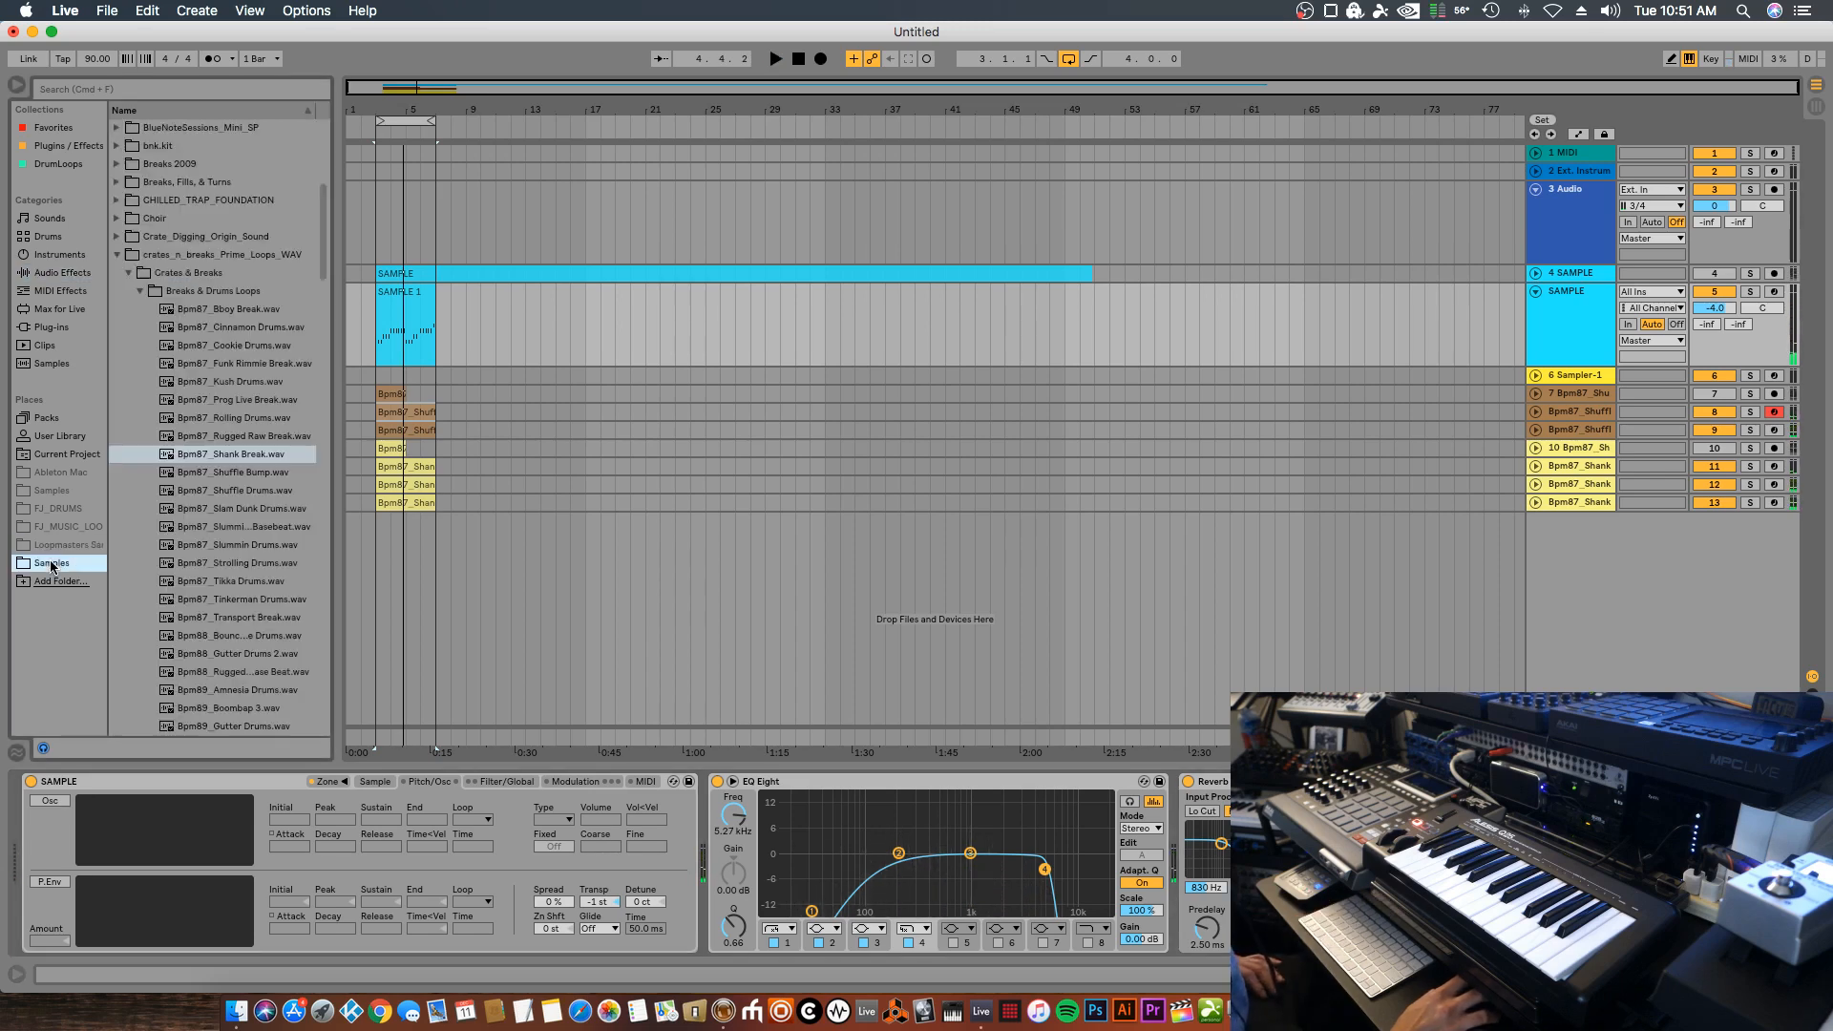
{"action": "left_click", "coordinate": [140, 291]}
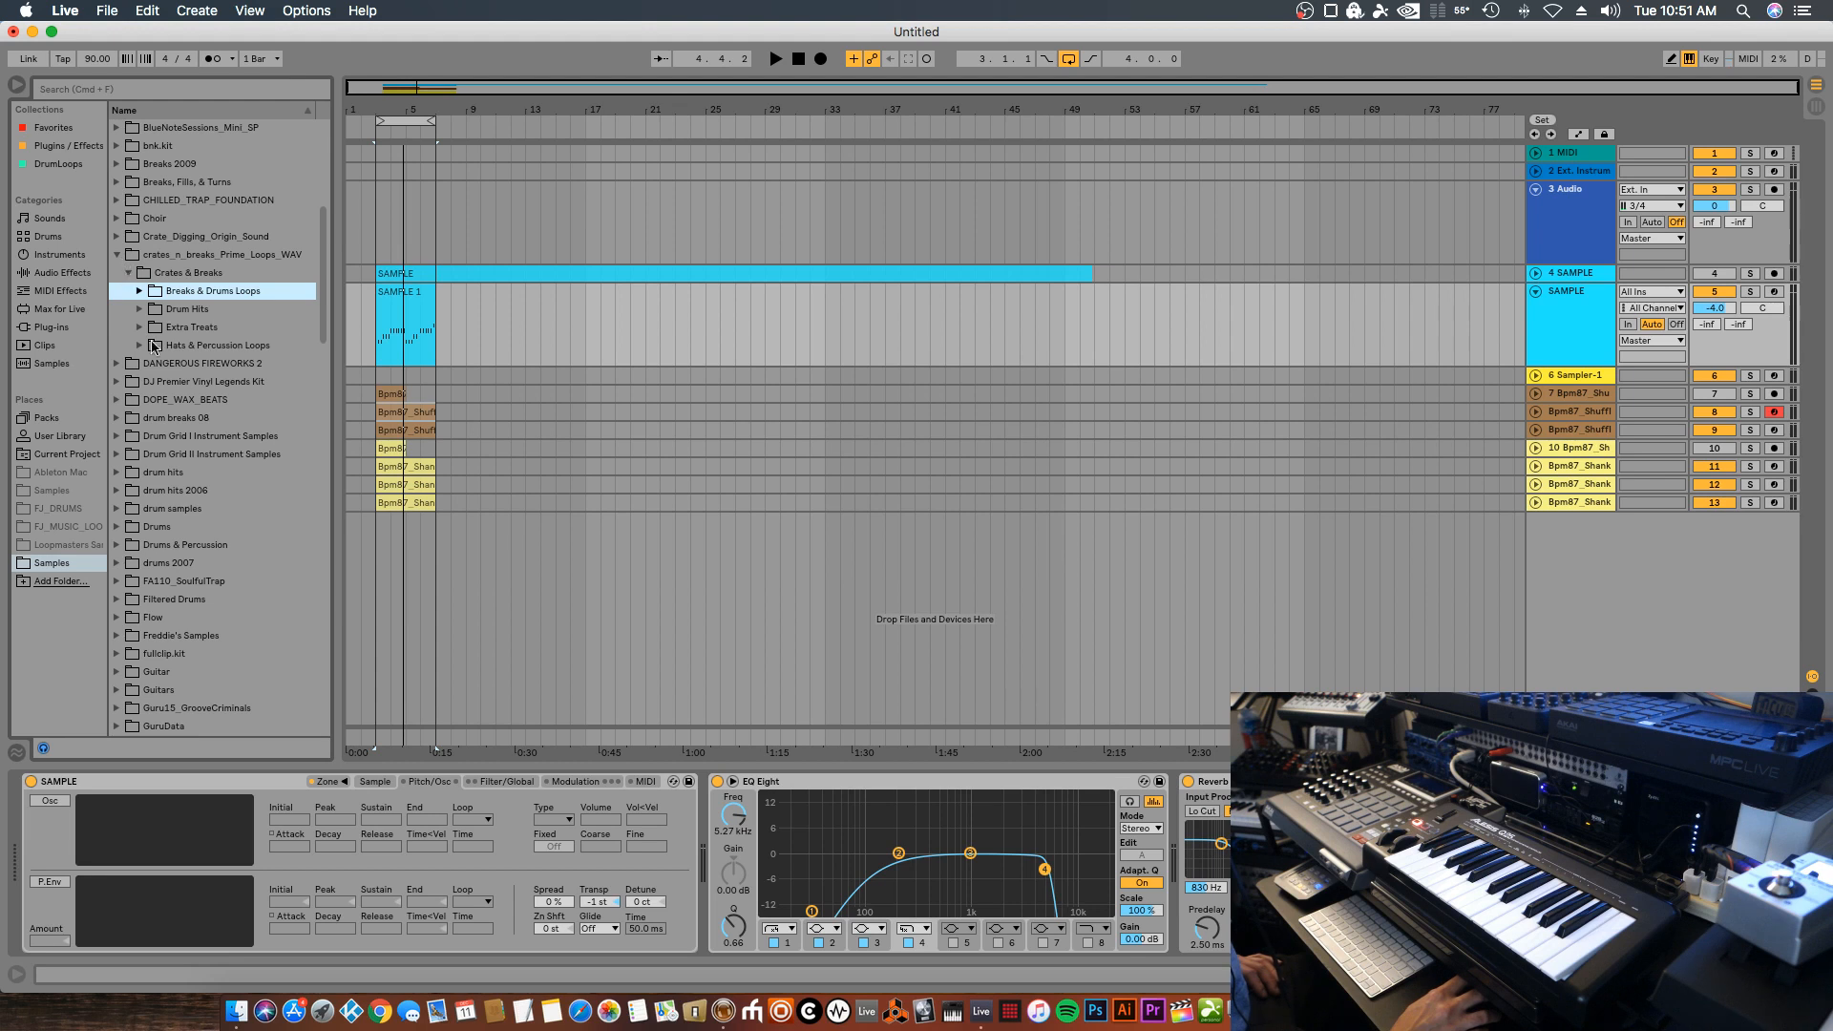
{"action": "left_click", "coordinate": [140, 345]}
Preview the Brazilian Bongo's, Funky triplet hats and Ice Cre... Hat Loop files, and start the beat from bar 3
{"action": "left_click", "coordinate": [175, 363]}
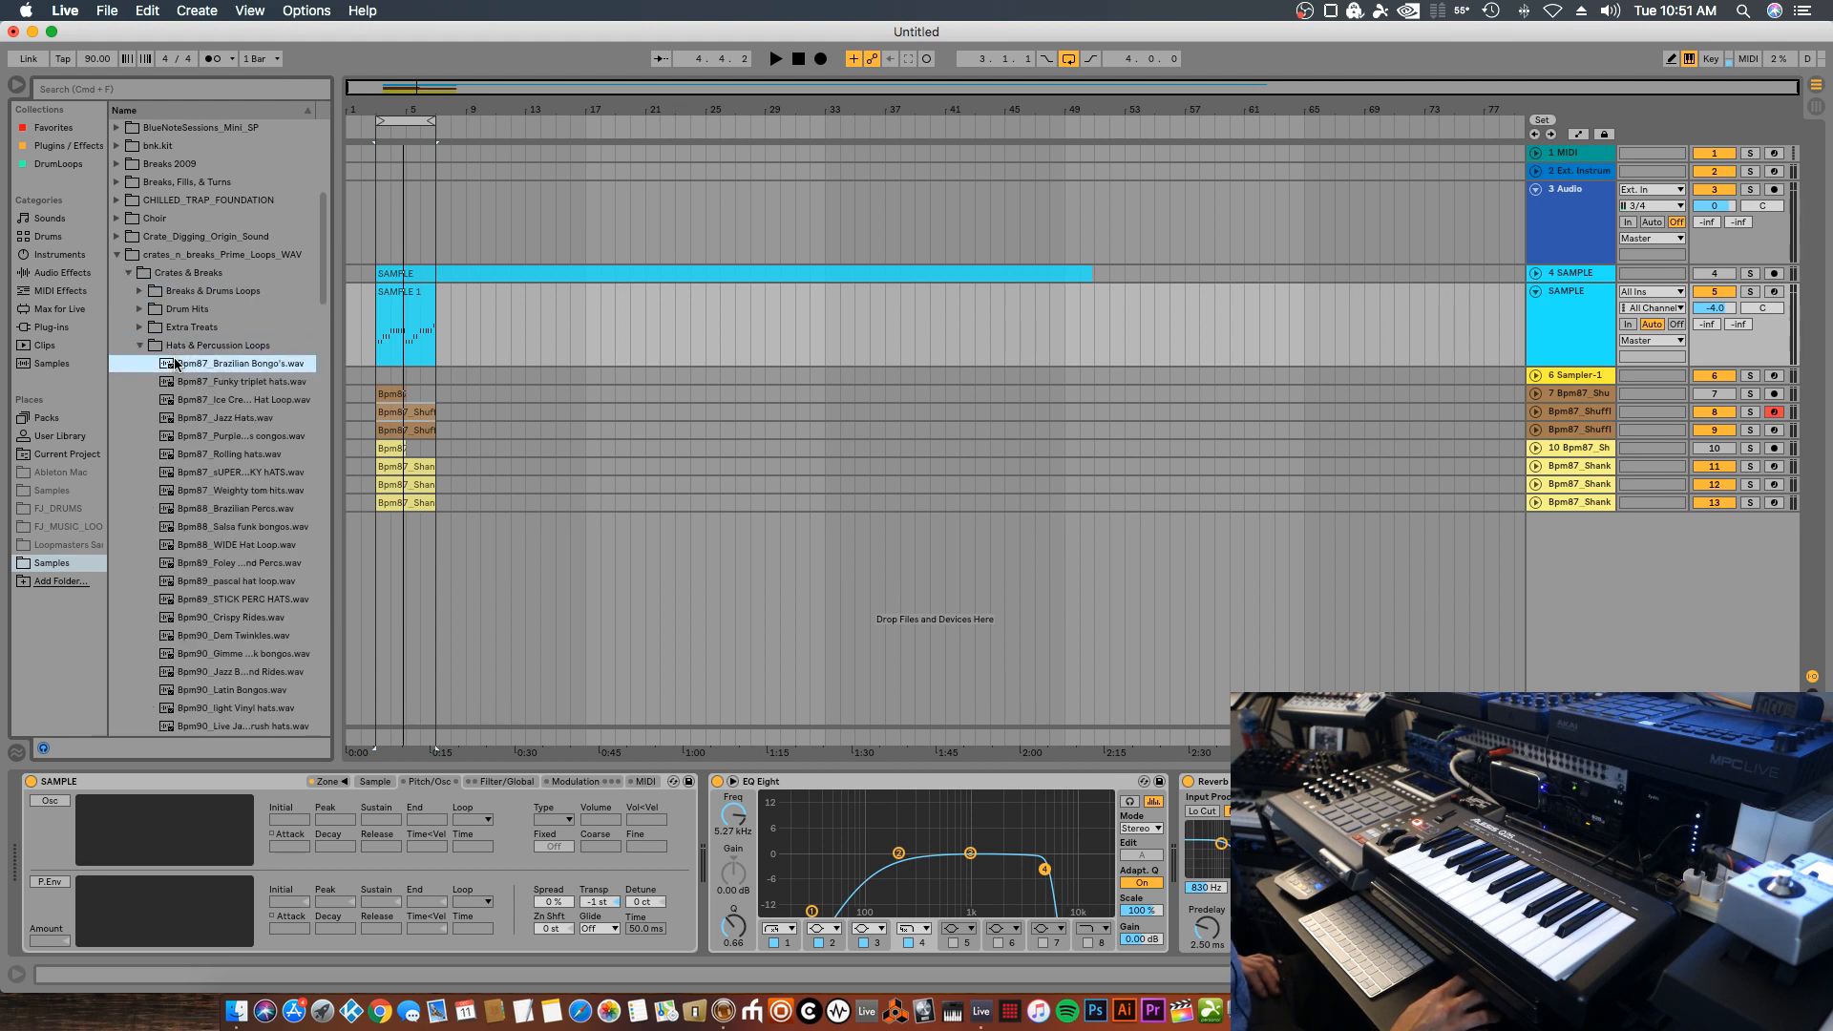
{"action": "left_click", "coordinate": [249, 382]}
{"action": "left_click", "coordinate": [258, 401]}
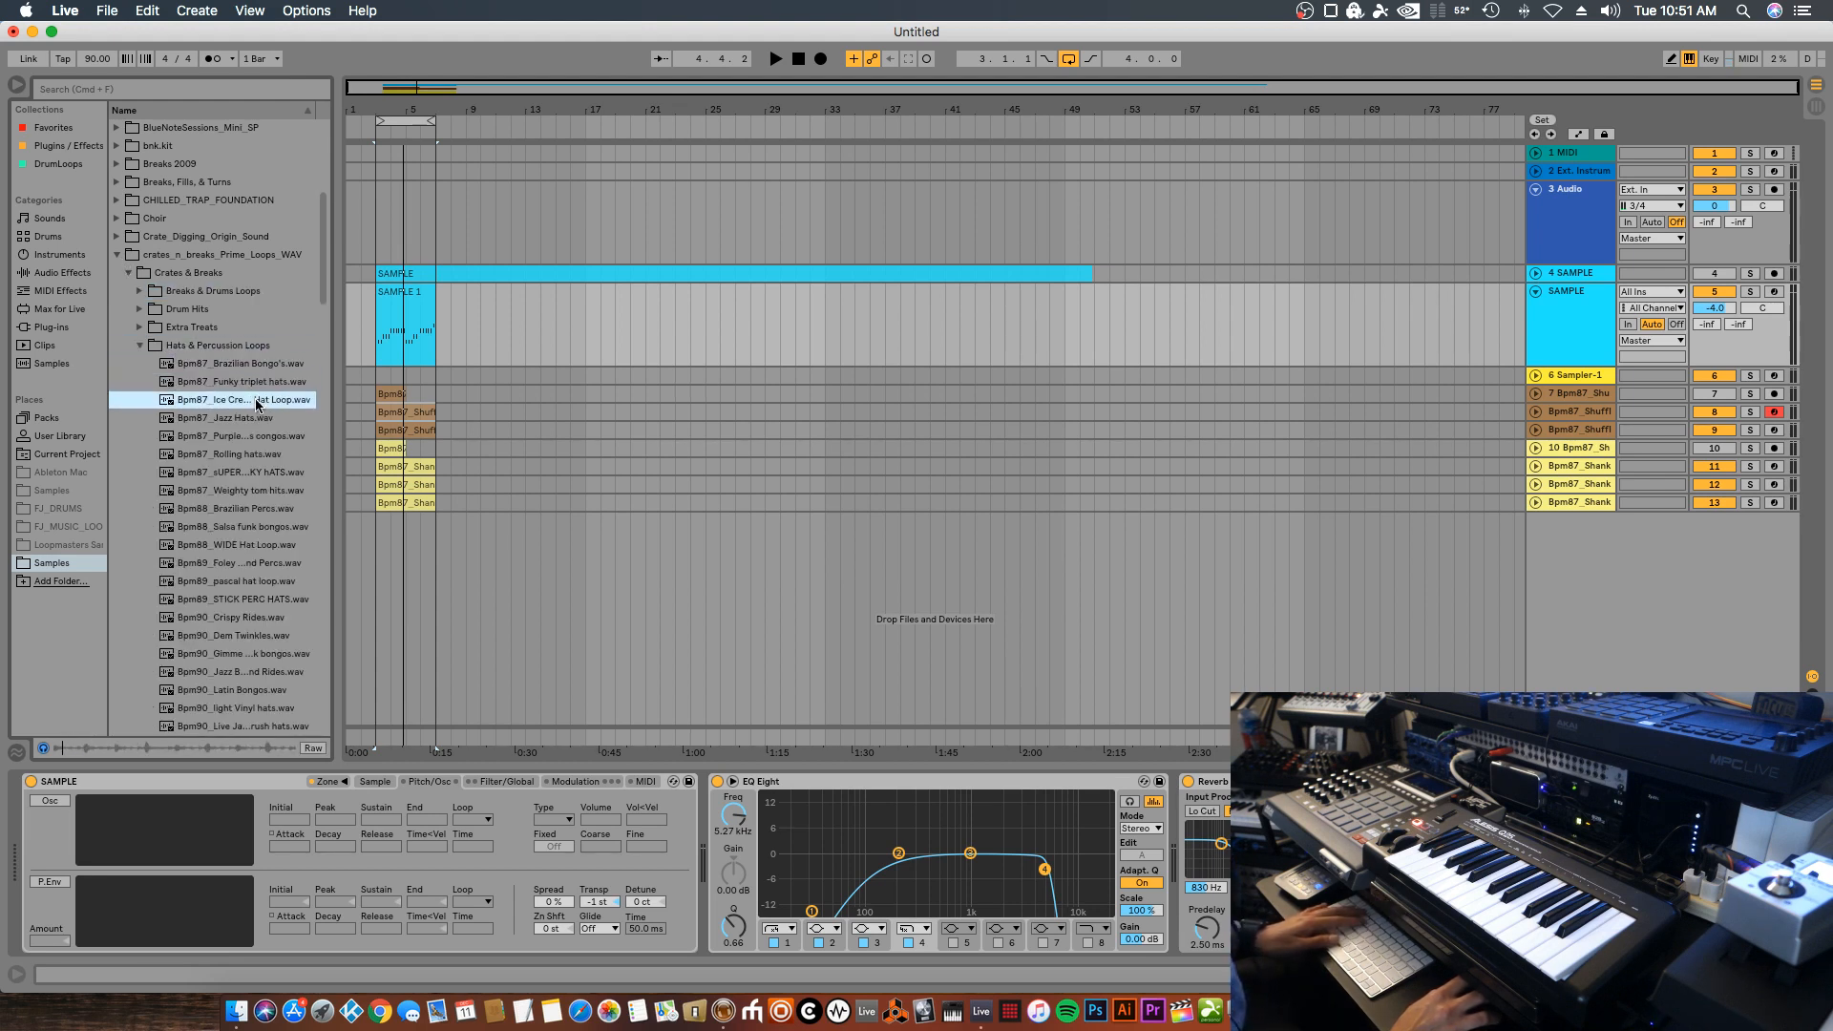
{"action": "left_click", "coordinate": [375, 529]}
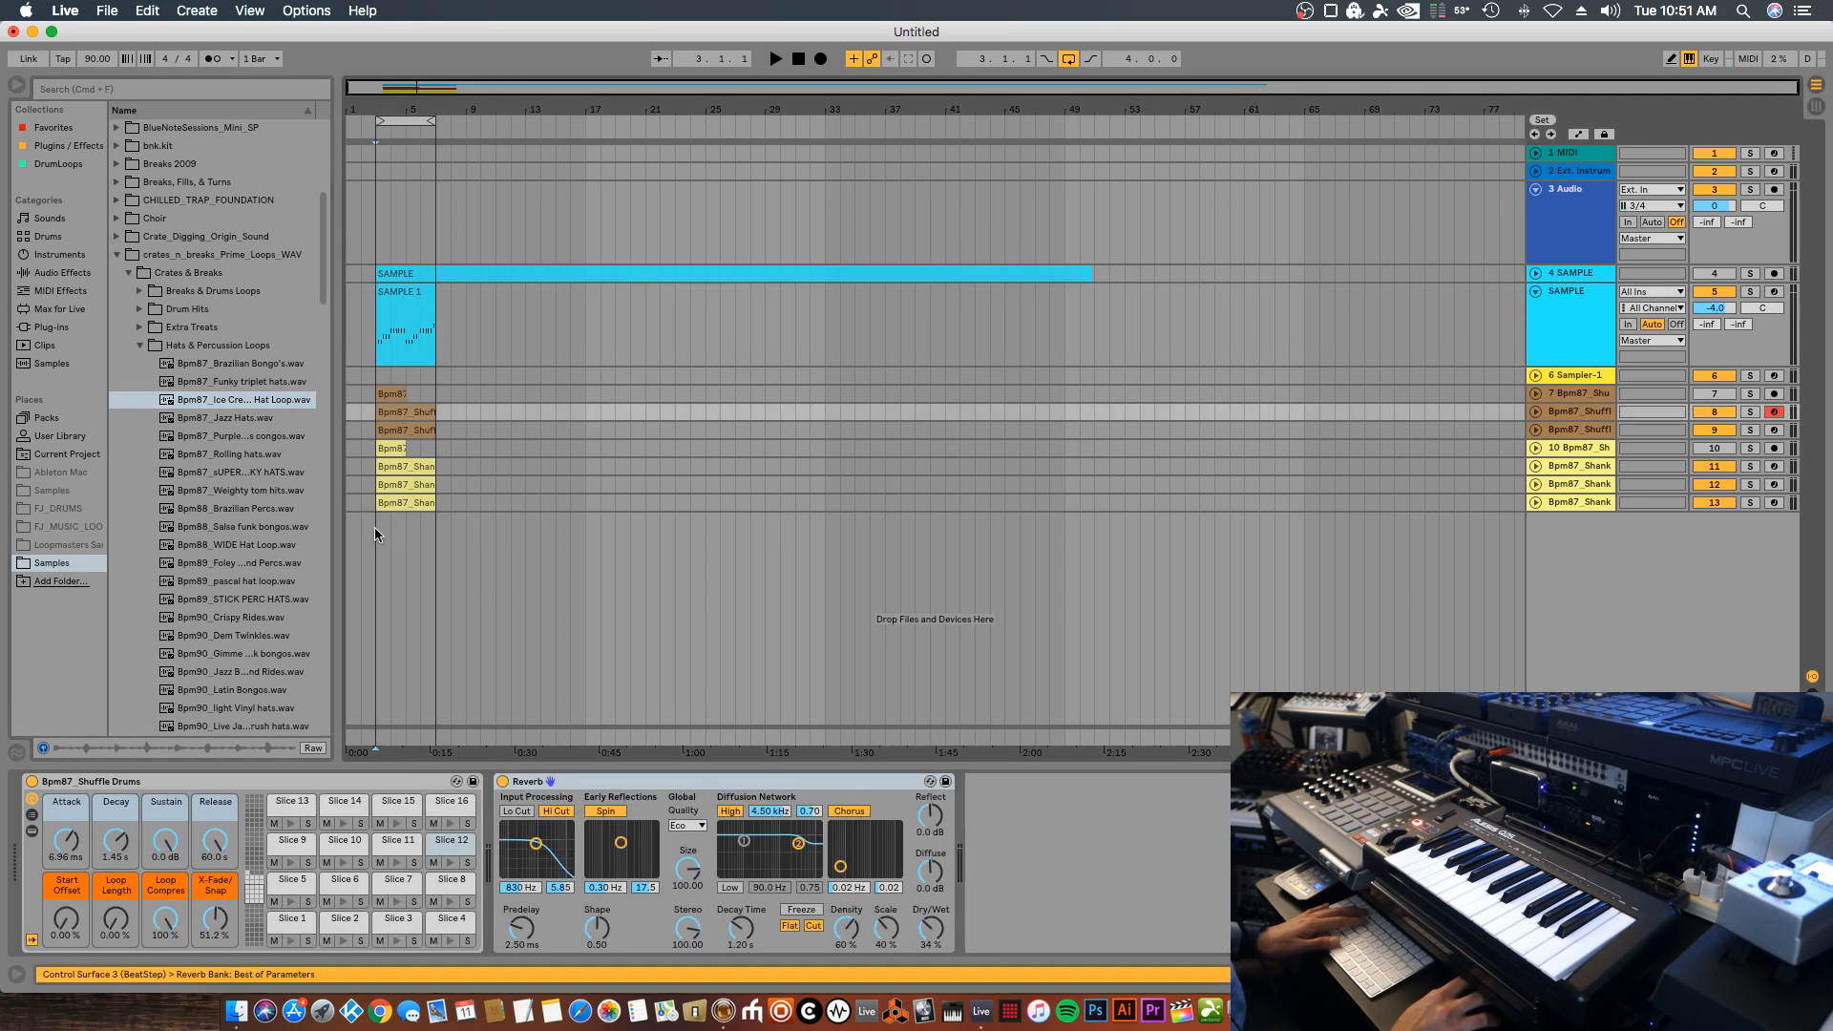
{"action": "key", "text": "space"}
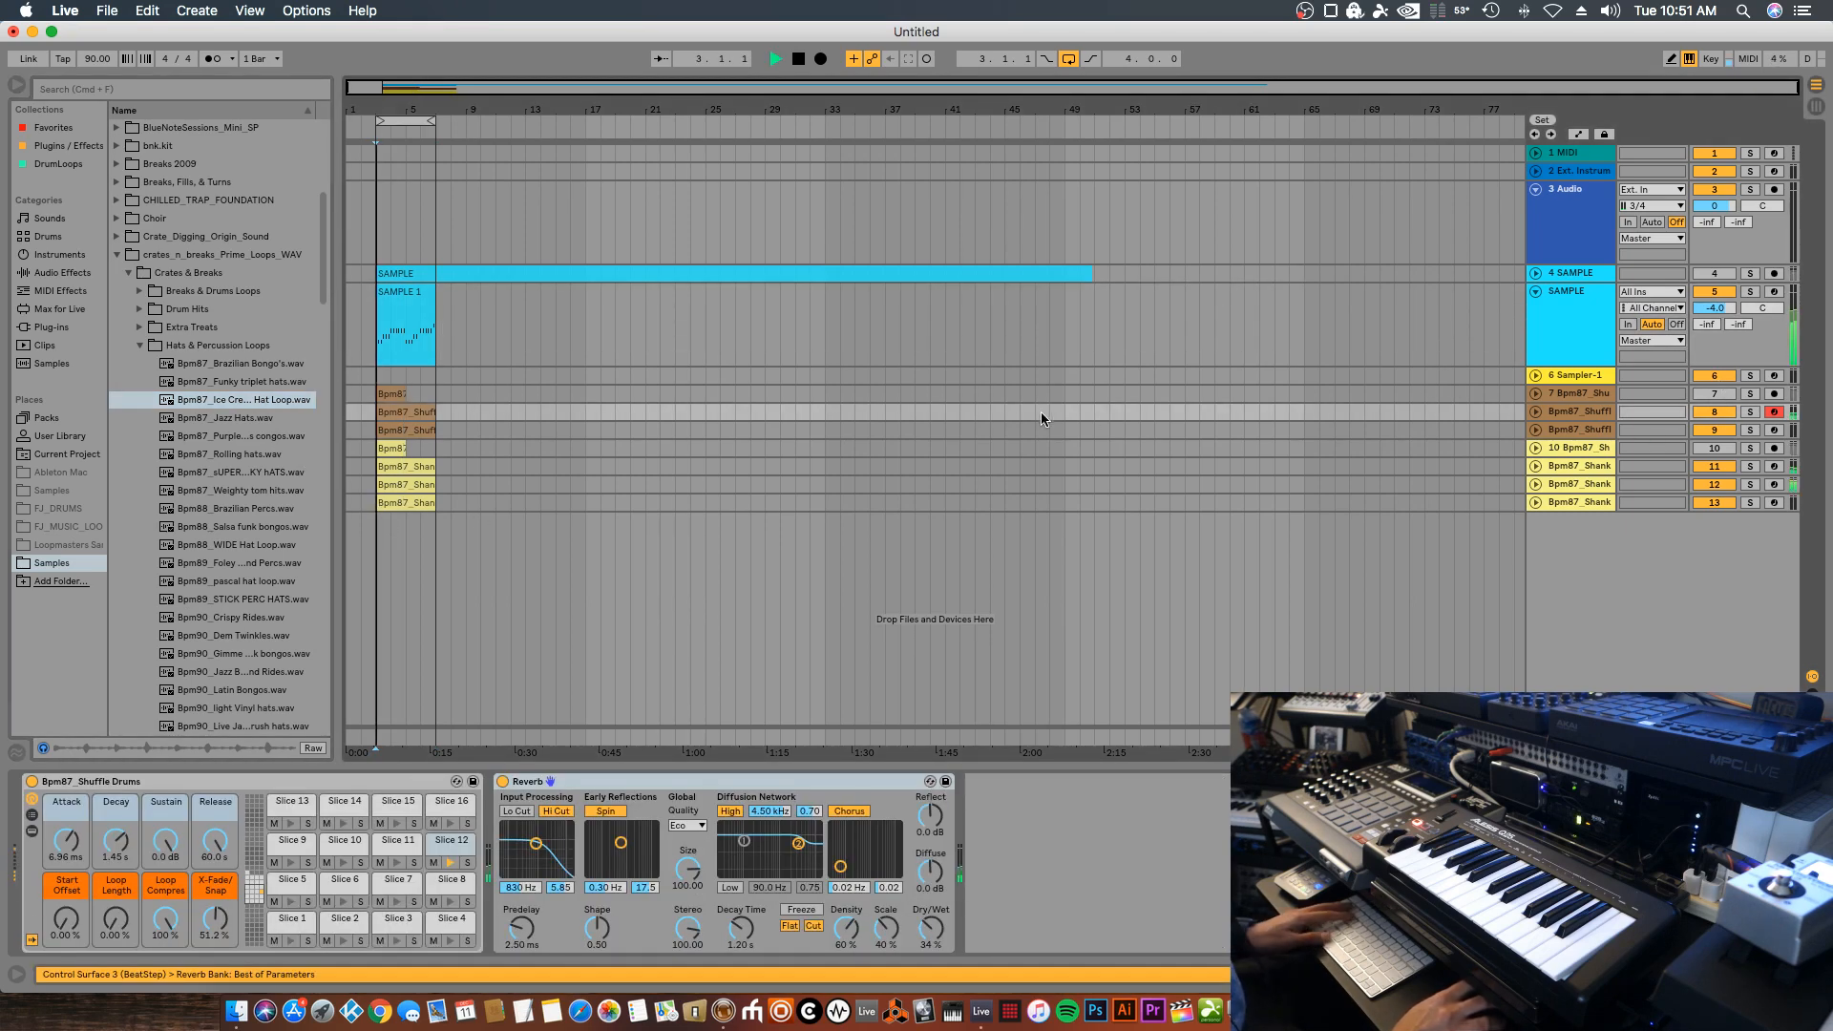
Audition the hat and percussion loops against the playing beat, from Bpm87_Jazz Hats through Bpm90_Dem Twinkles
{"action": "left_click", "coordinate": [212, 418]}
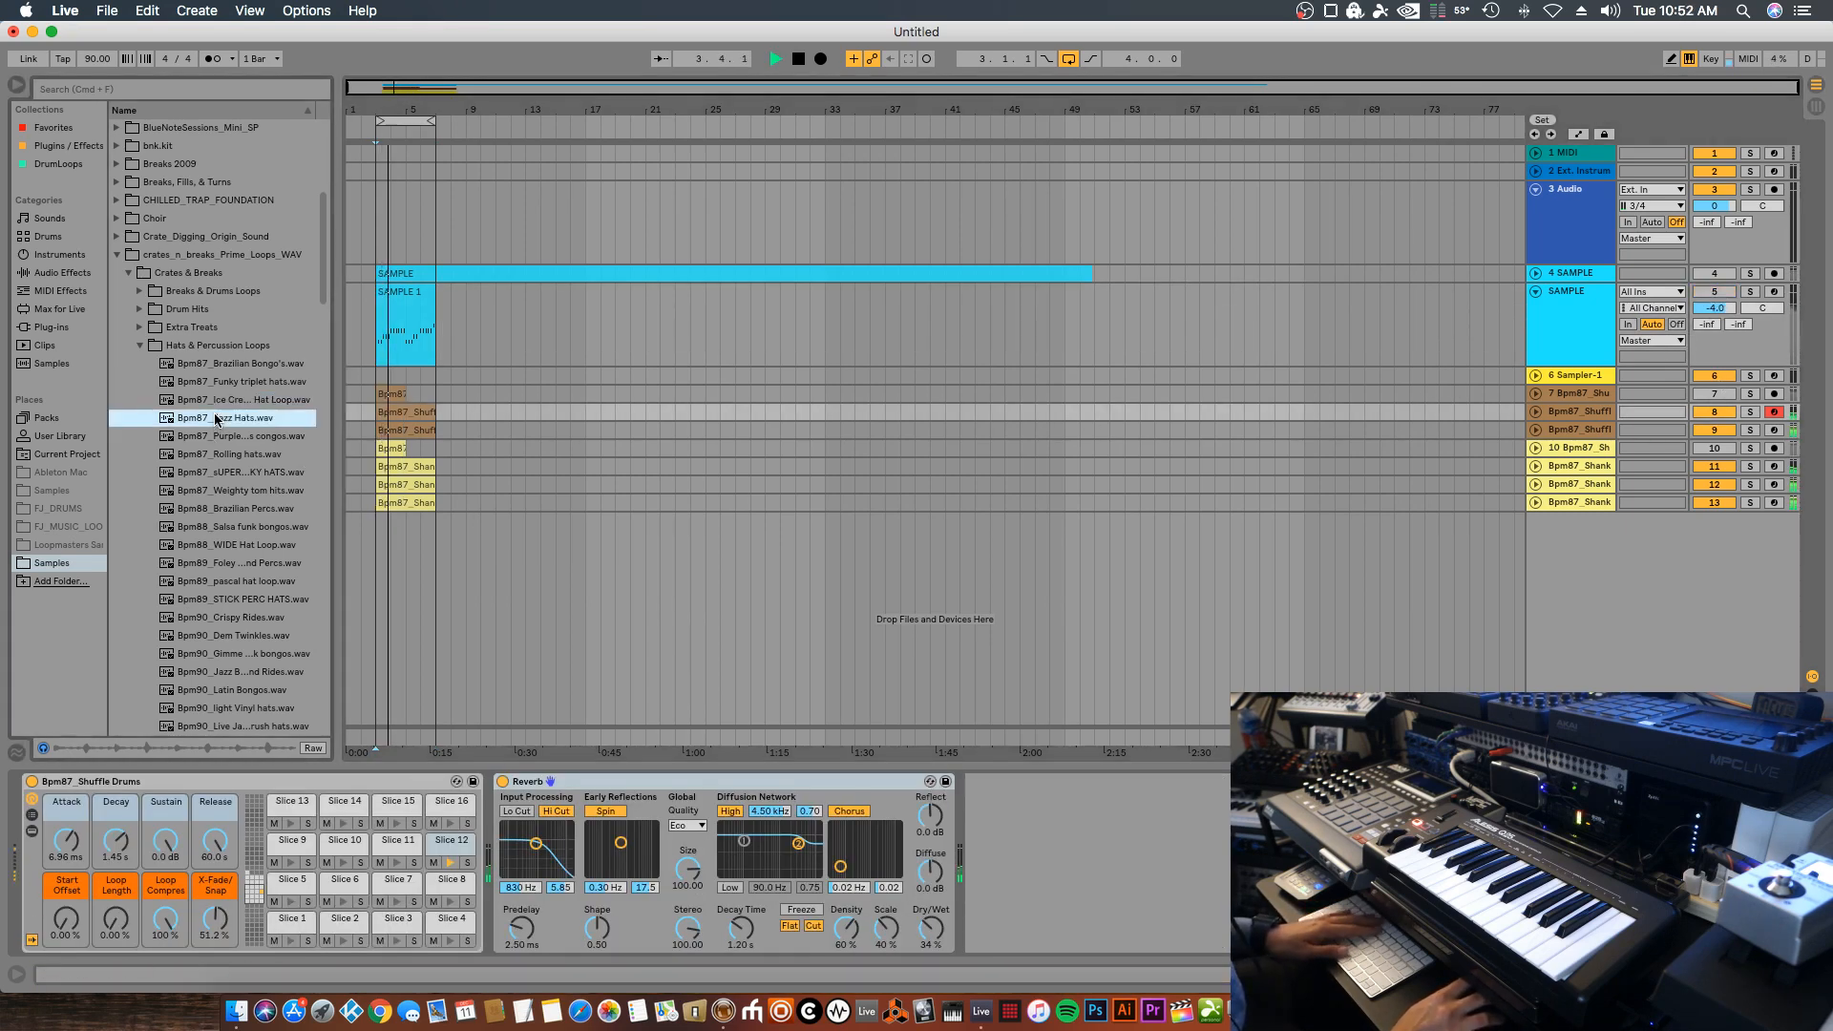
{"action": "key", "text": "Down"}
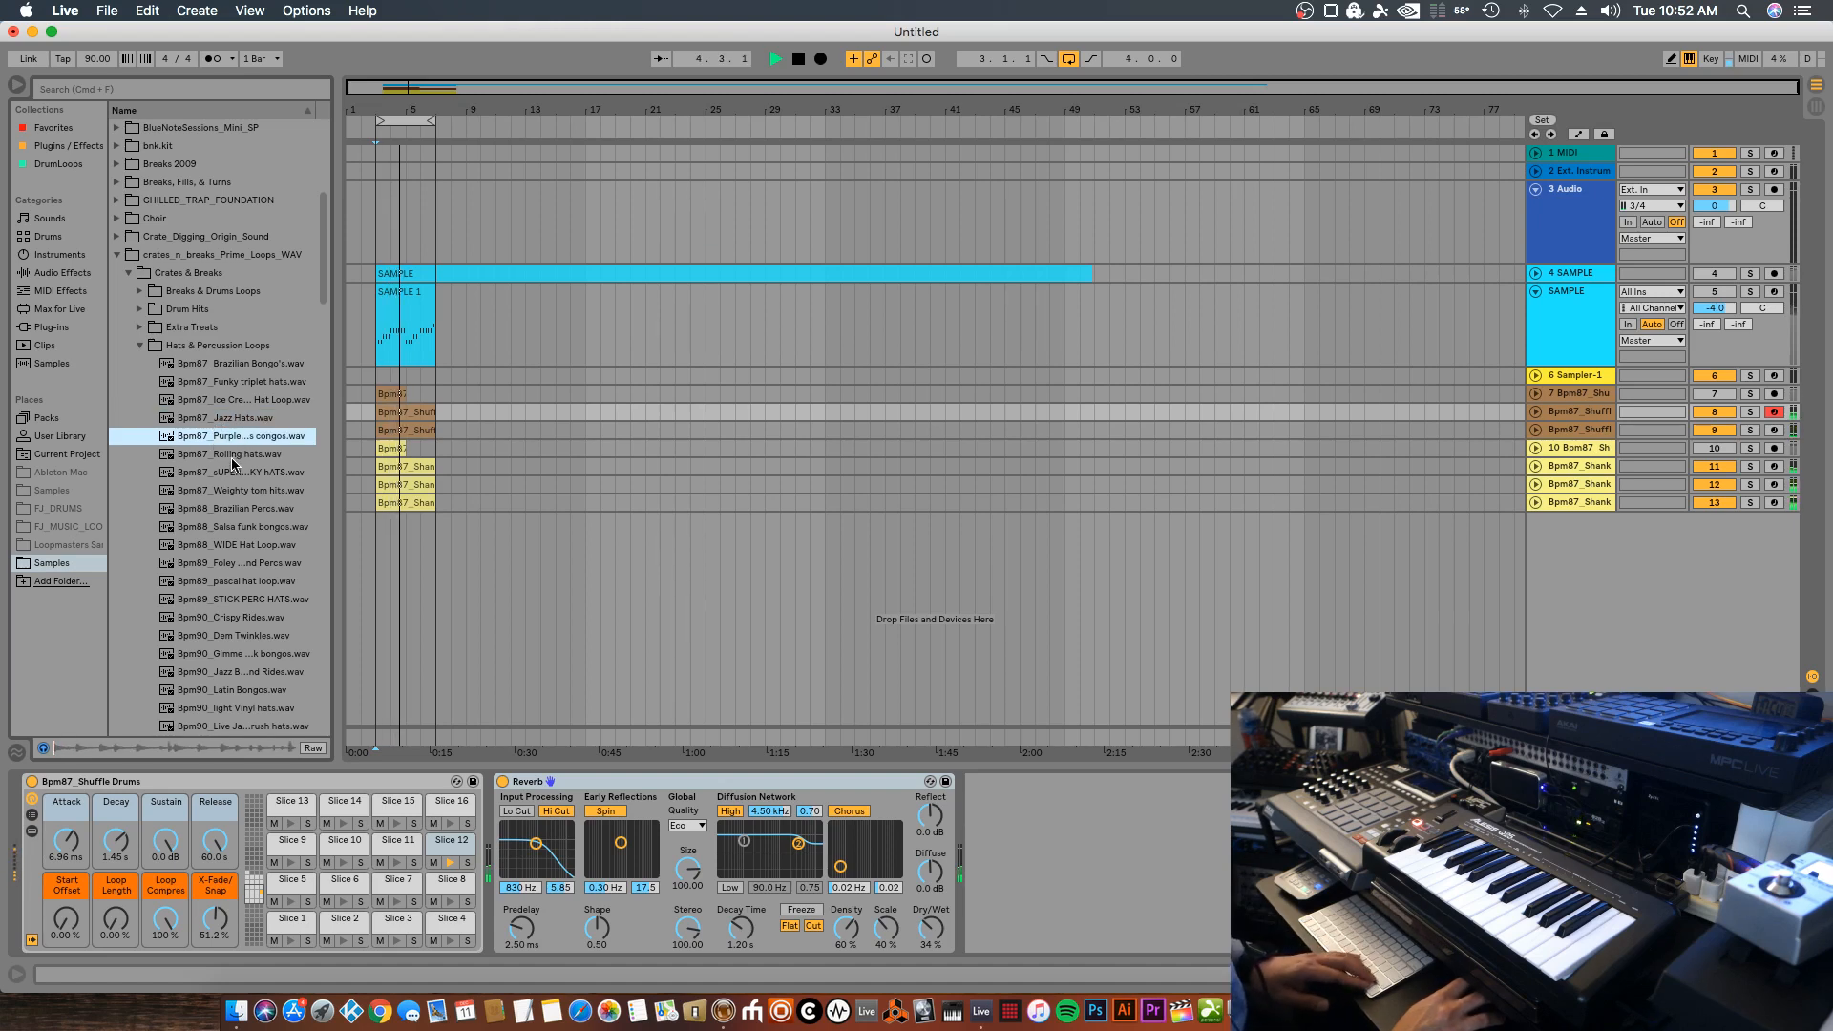
{"action": "key", "text": "Down"}
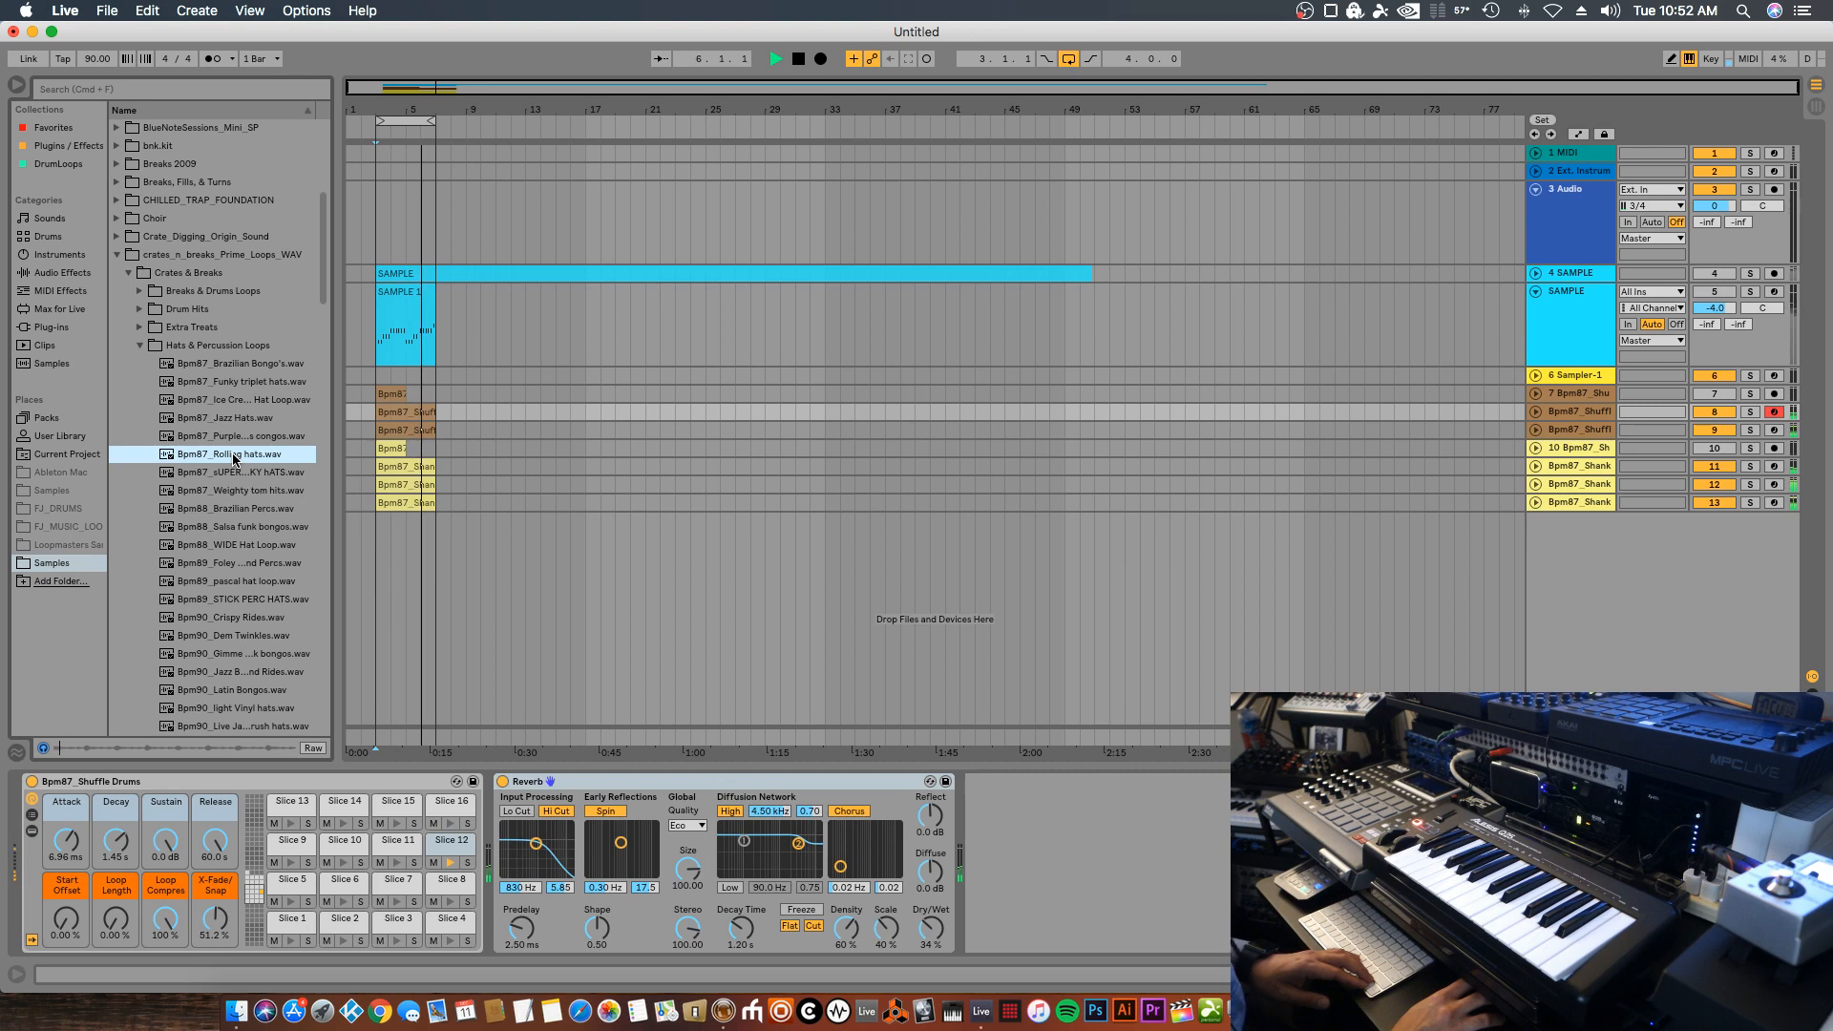
{"action": "key", "text": "Down"}
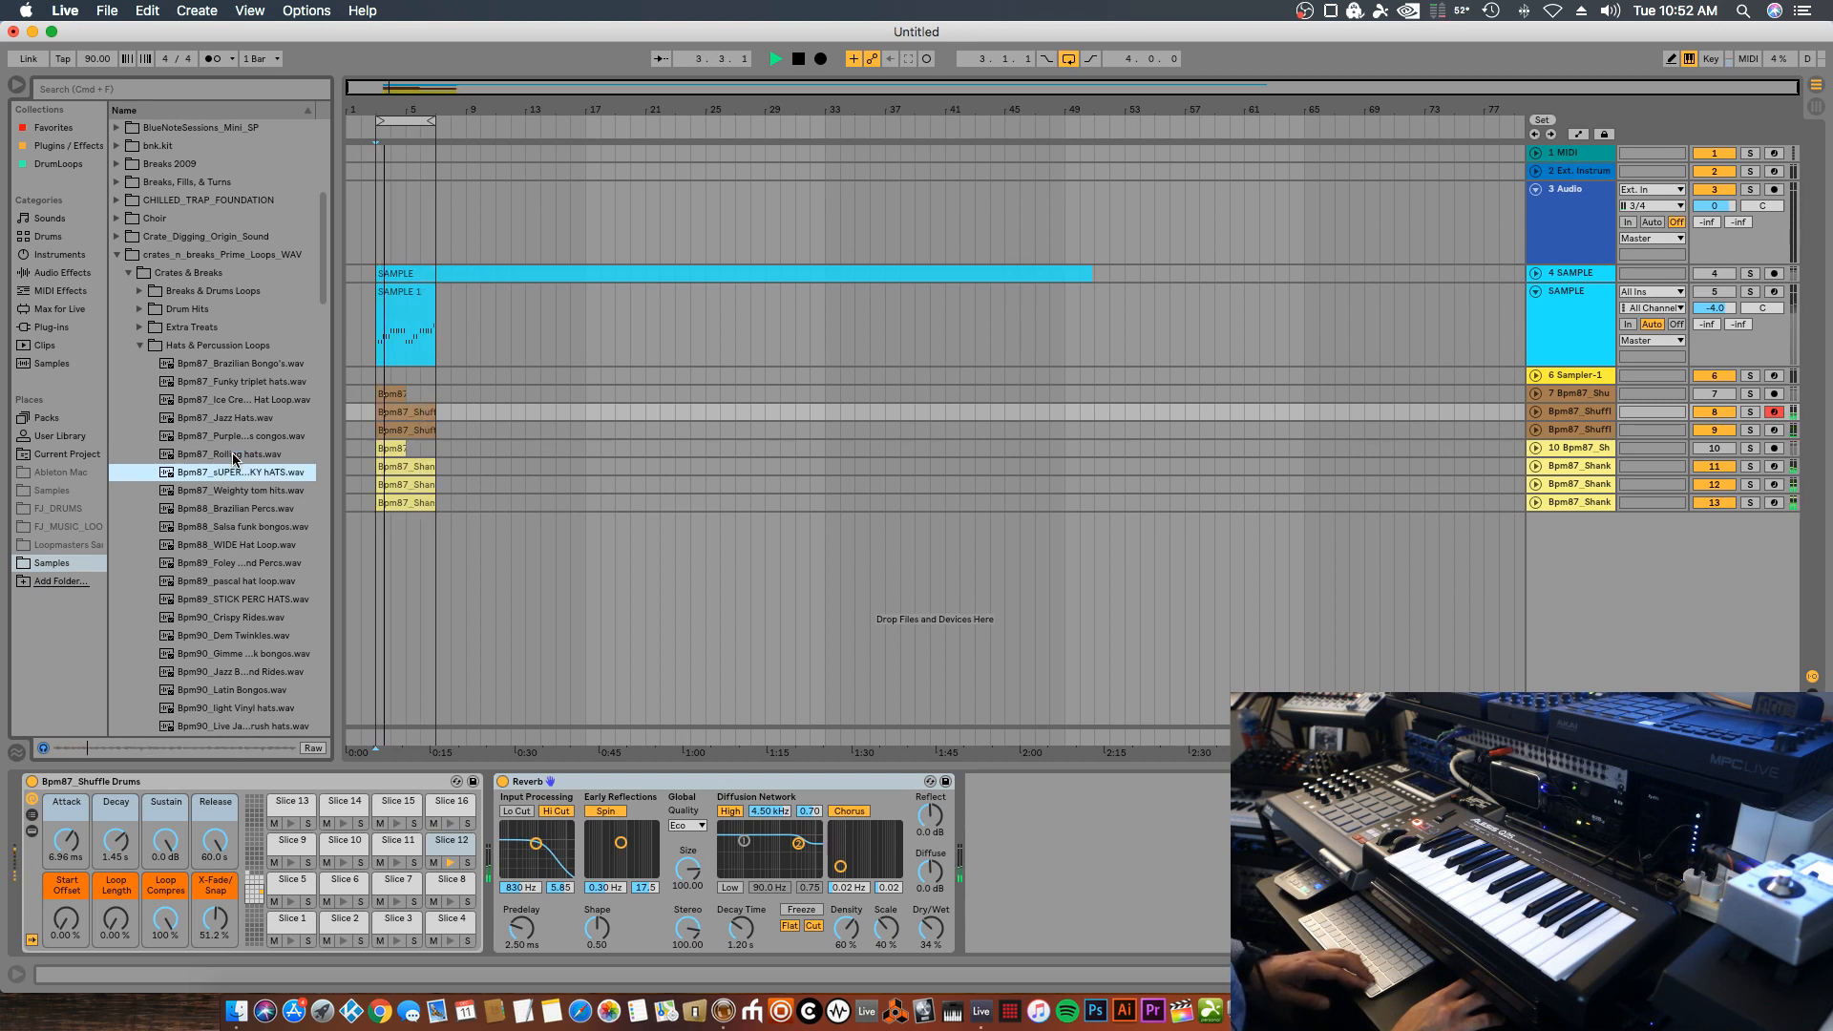
{"action": "key", "text": "Down"}
{"action": "key", "text": "Down"}
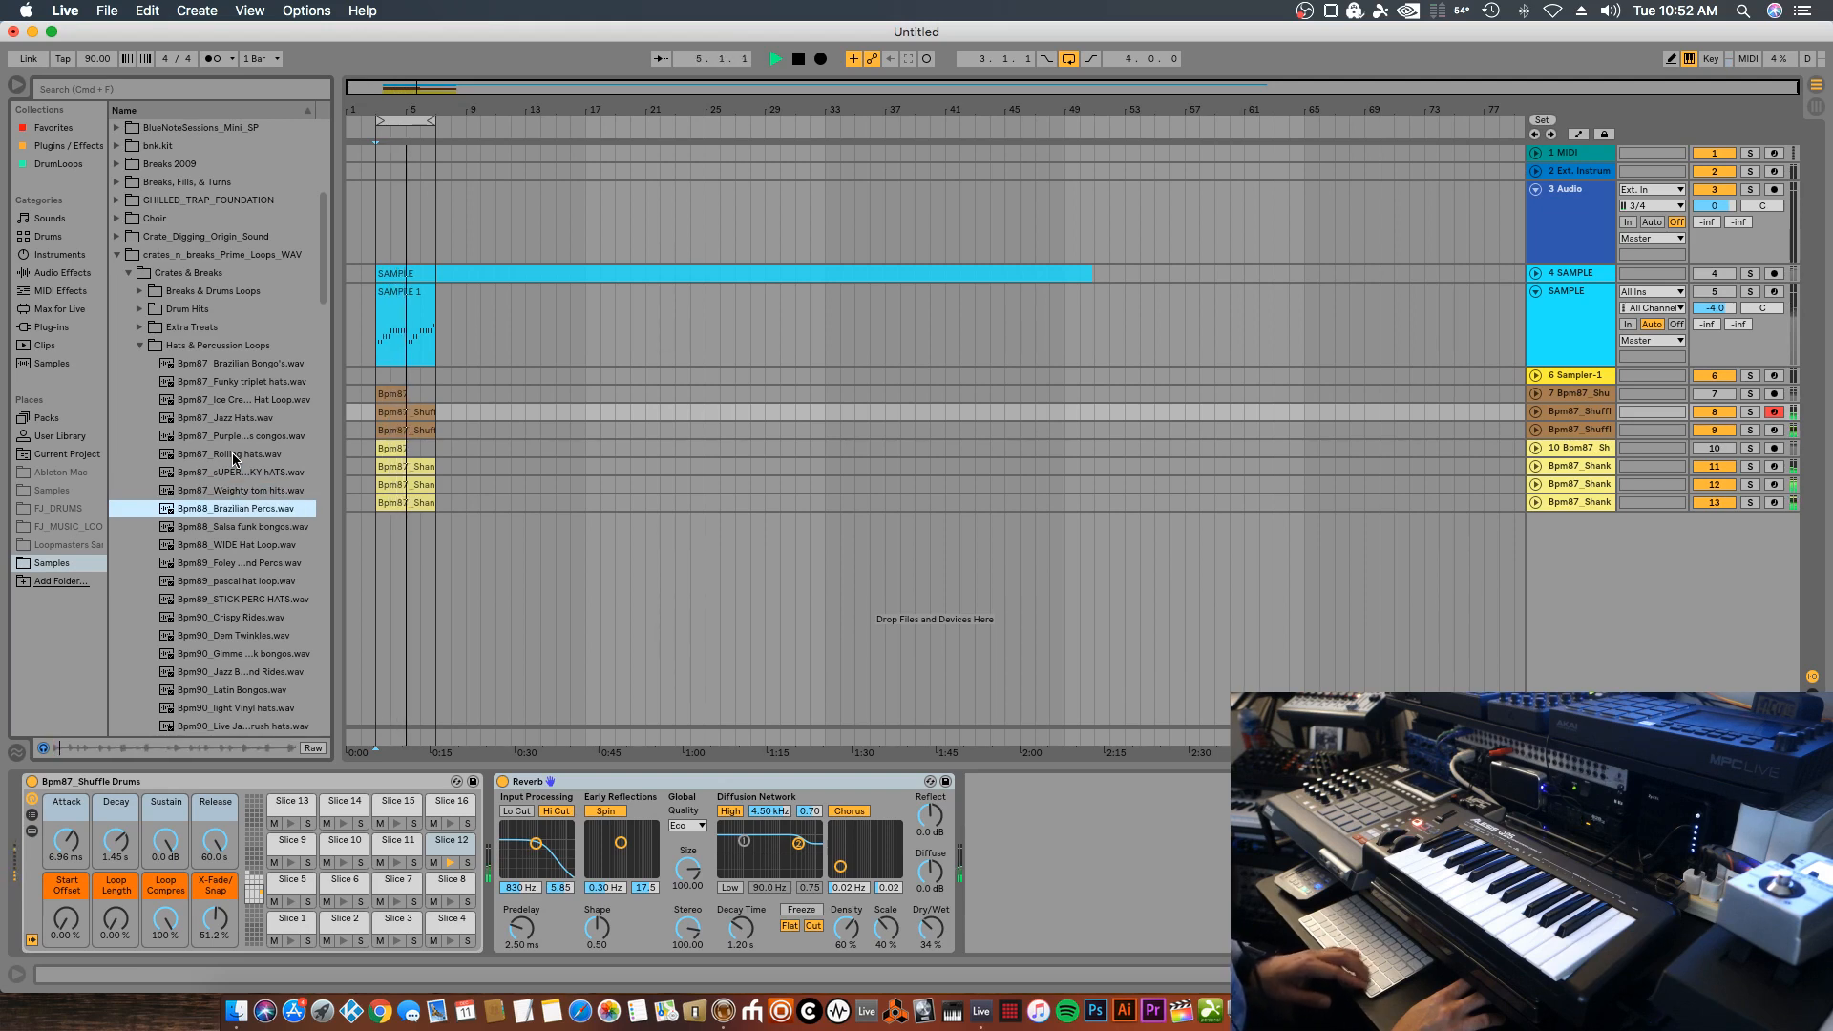
{"action": "key", "text": "Down"}
{"action": "key", "text": "Down"}
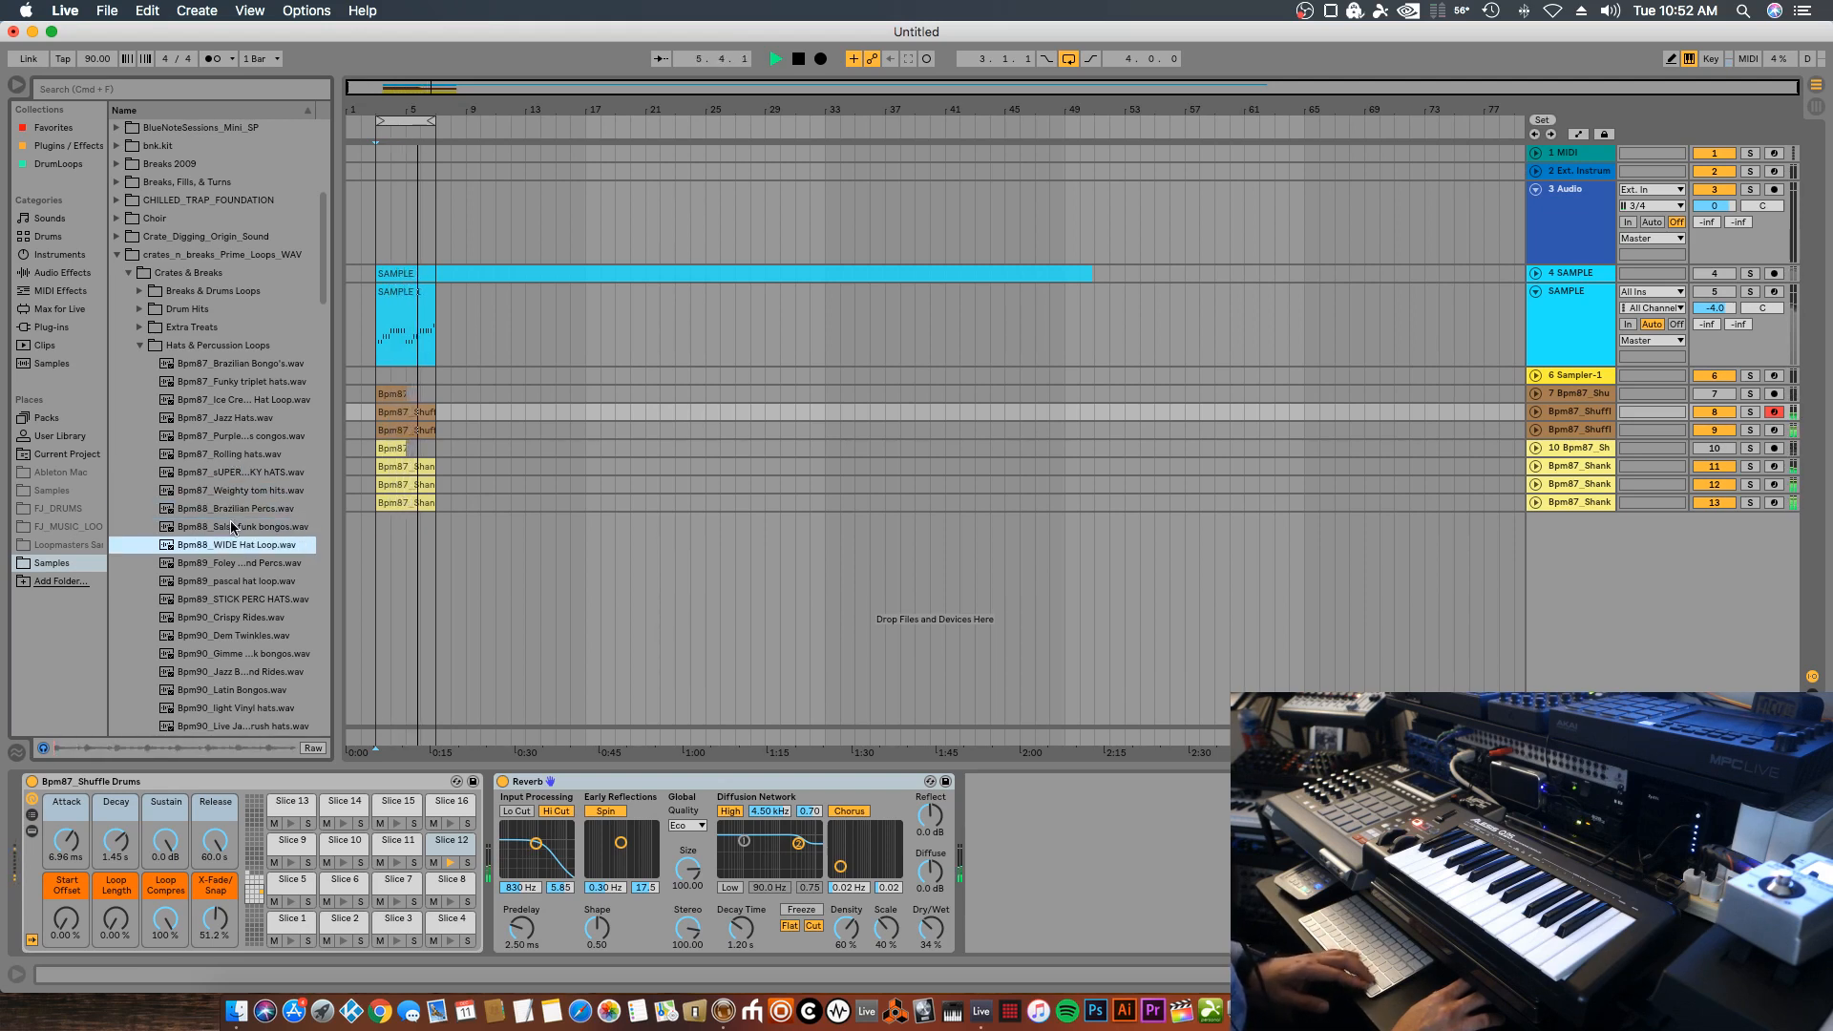
{"action": "key", "text": "Down"}
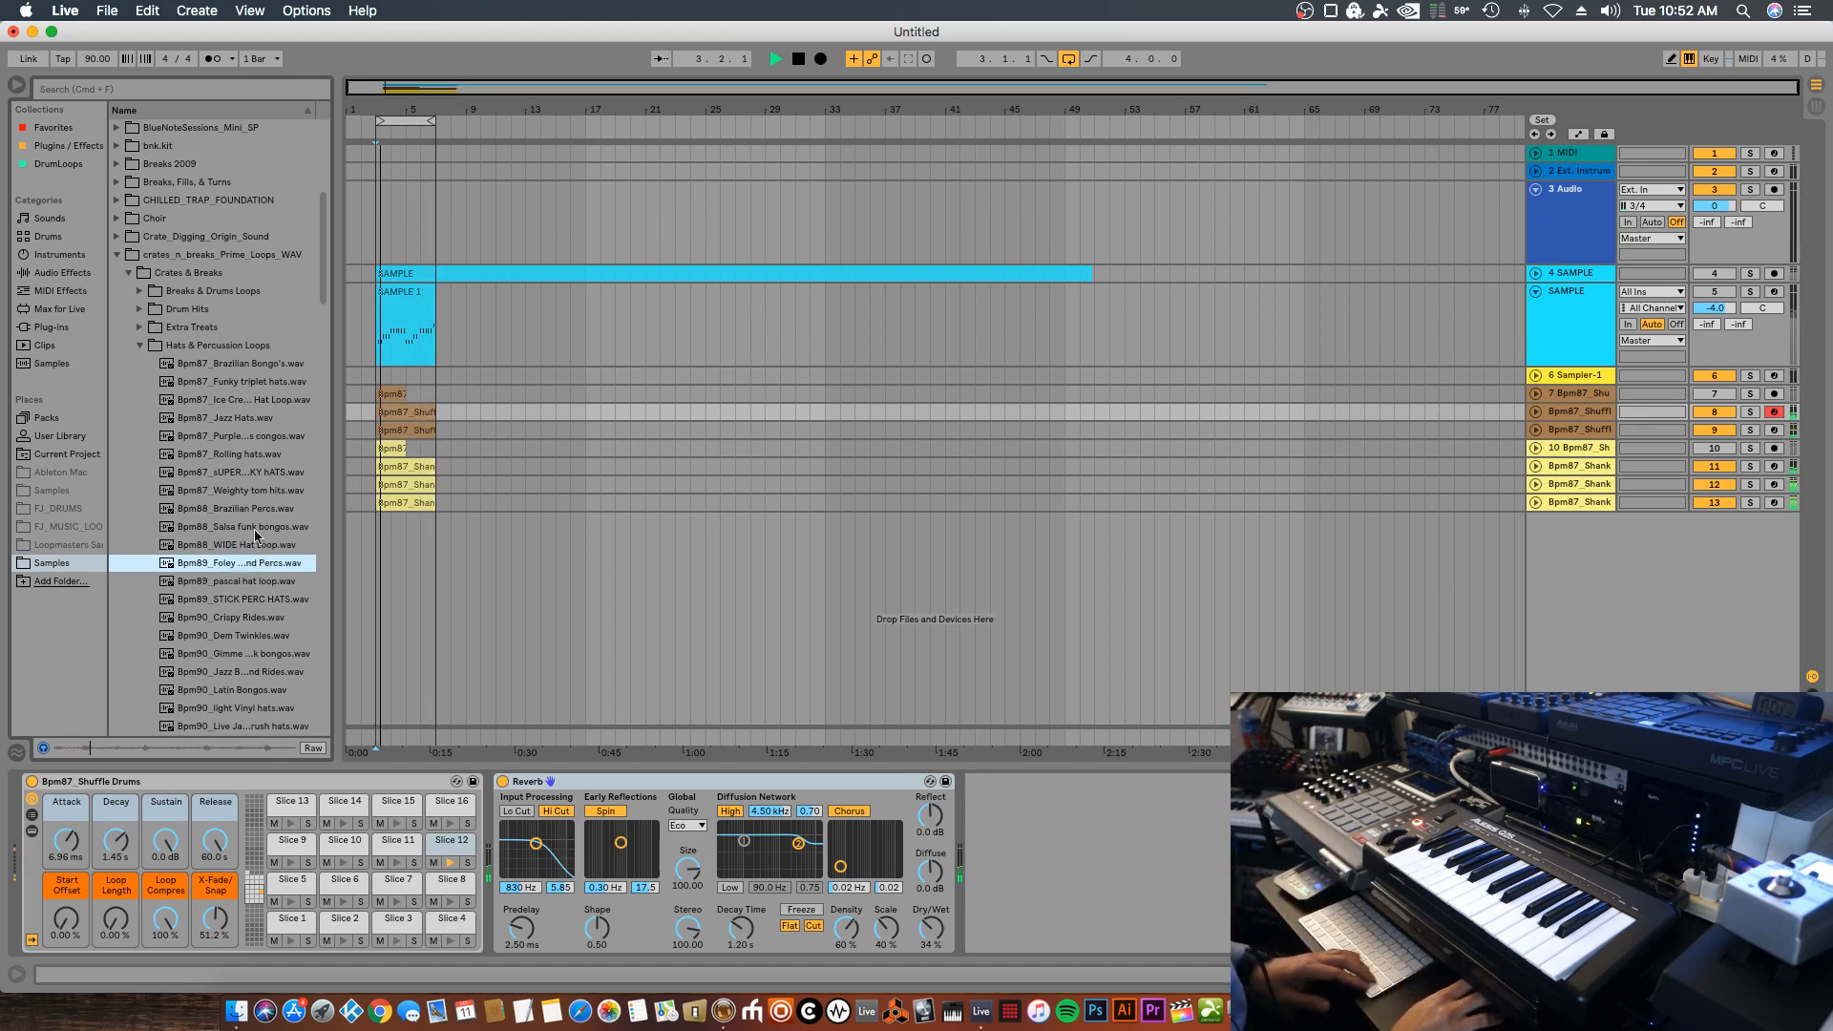
{"action": "left_click", "coordinate": [250, 580]}
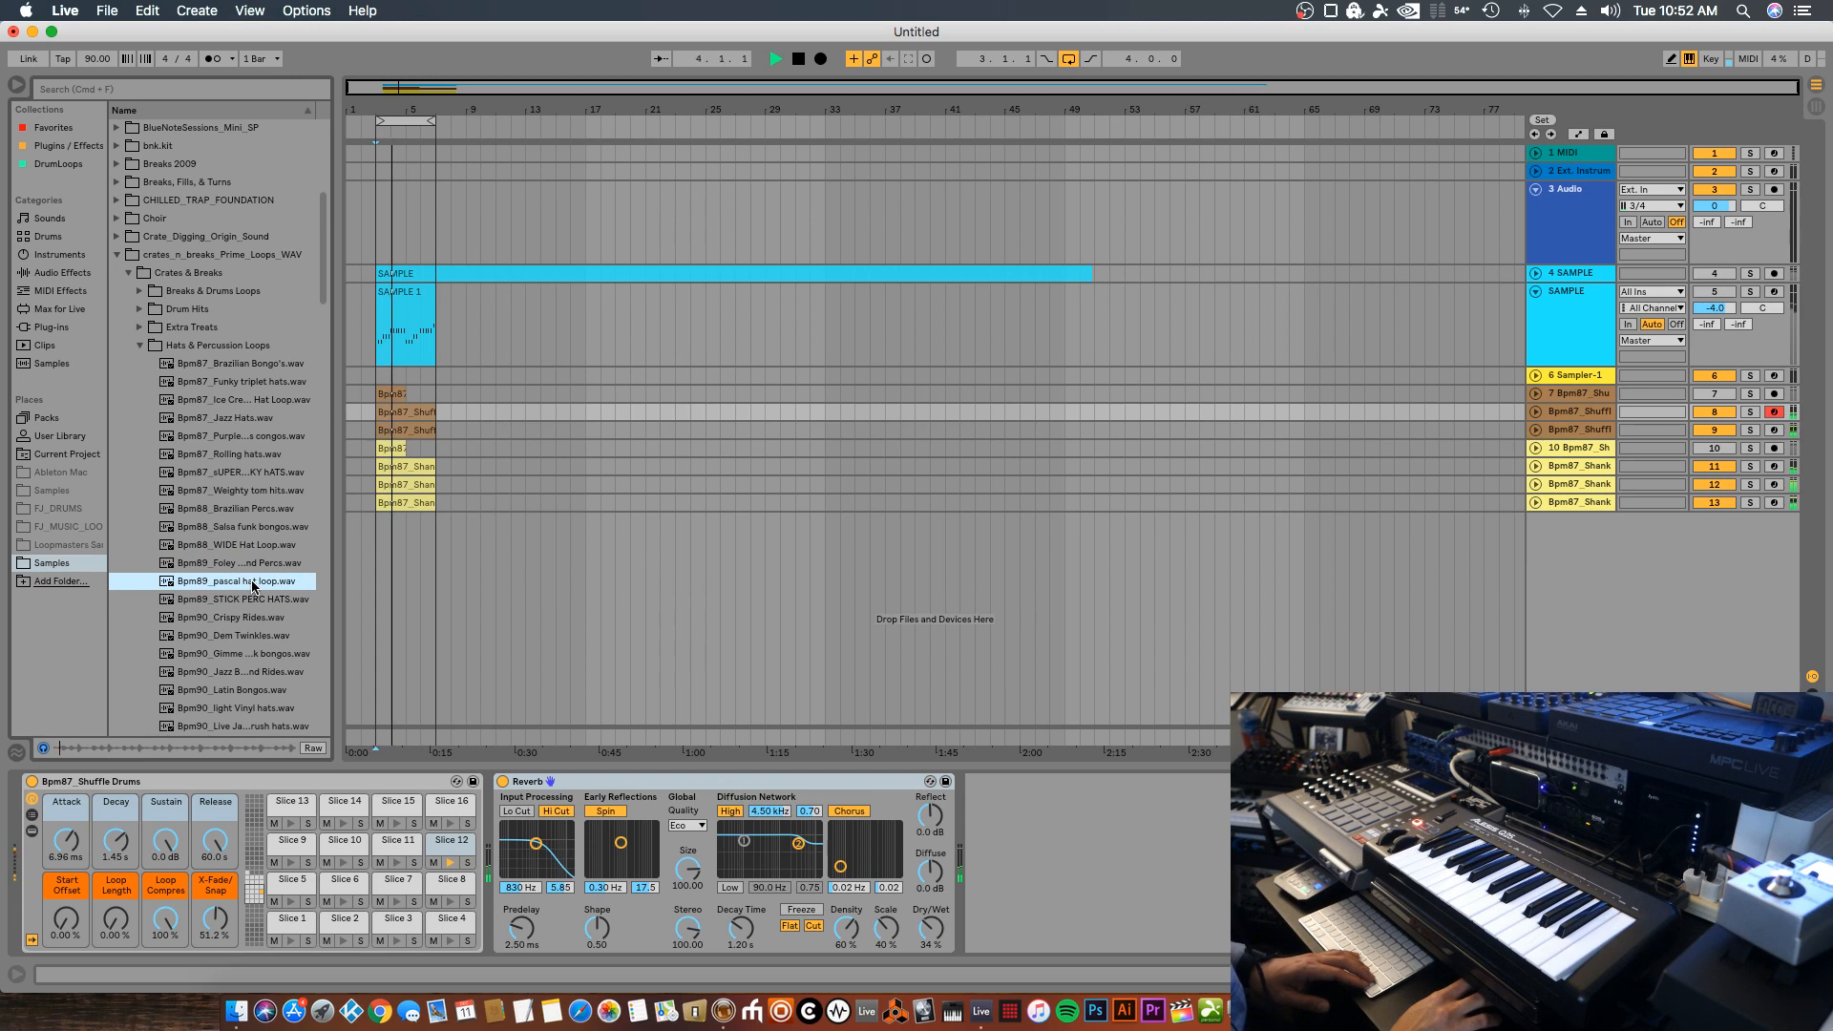
{"action": "key", "text": "Down"}
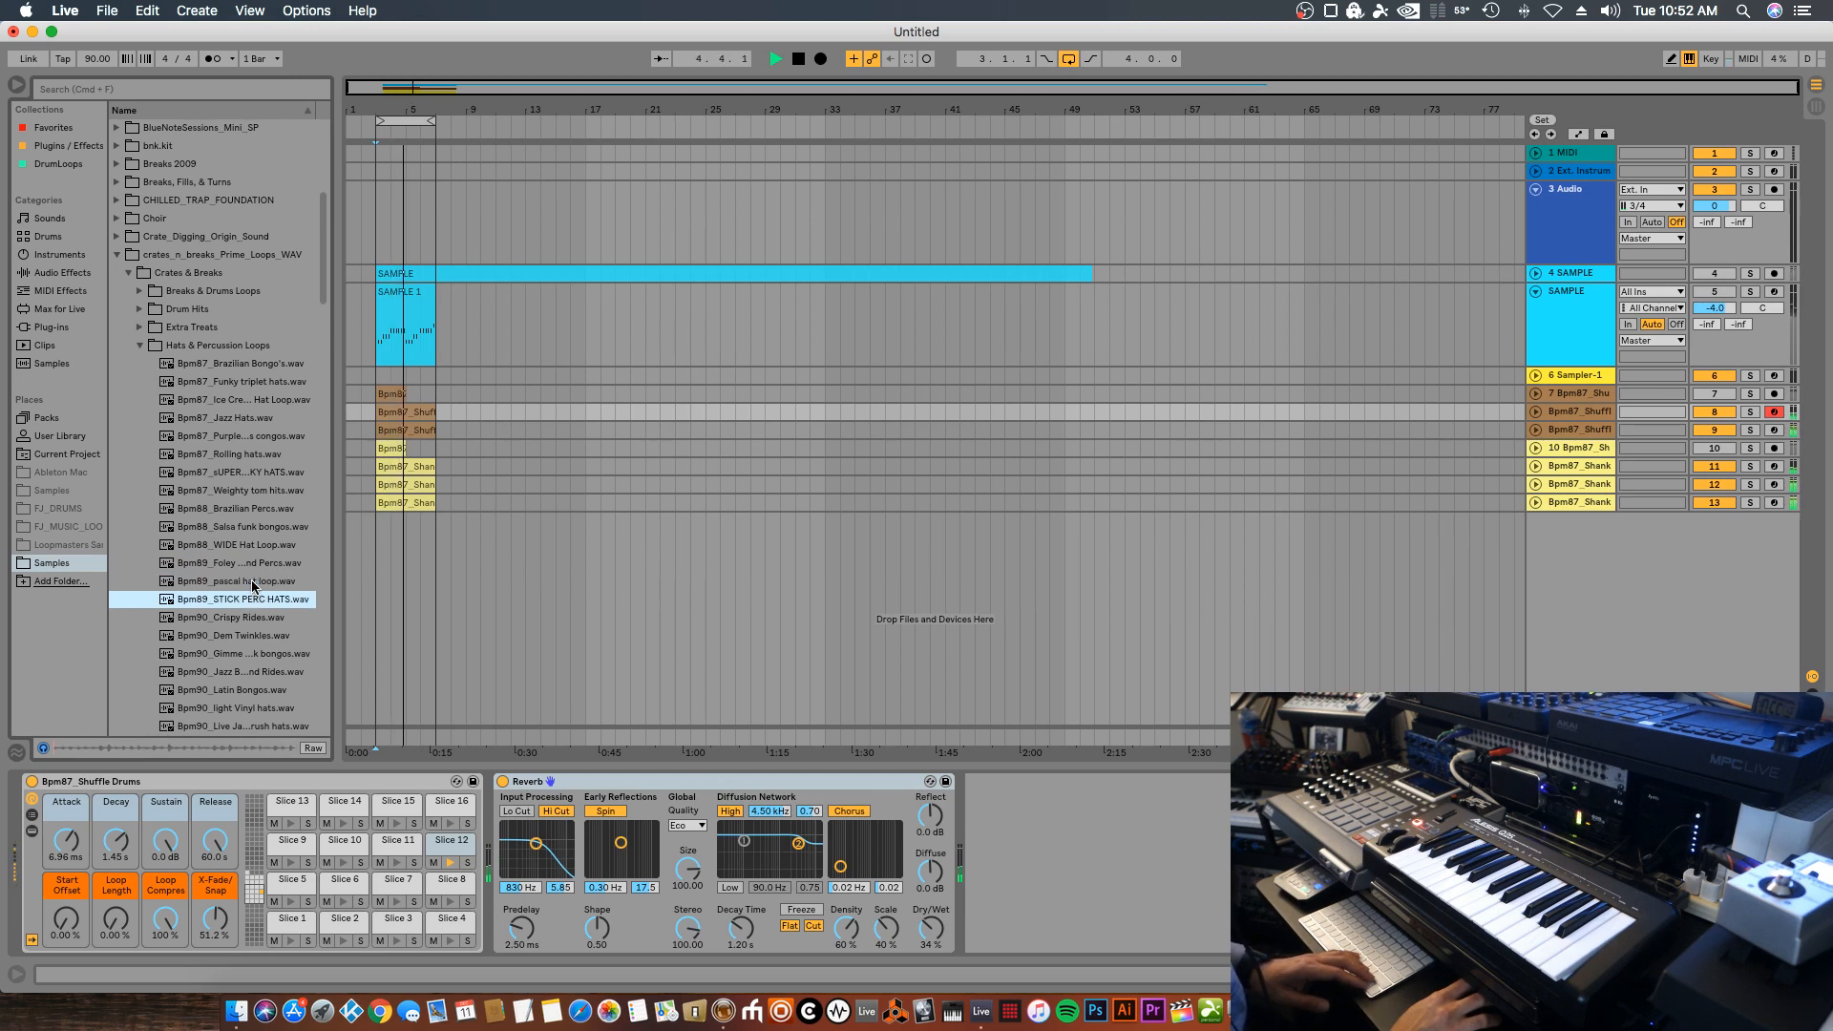
{"action": "left_click", "coordinate": [242, 615]}
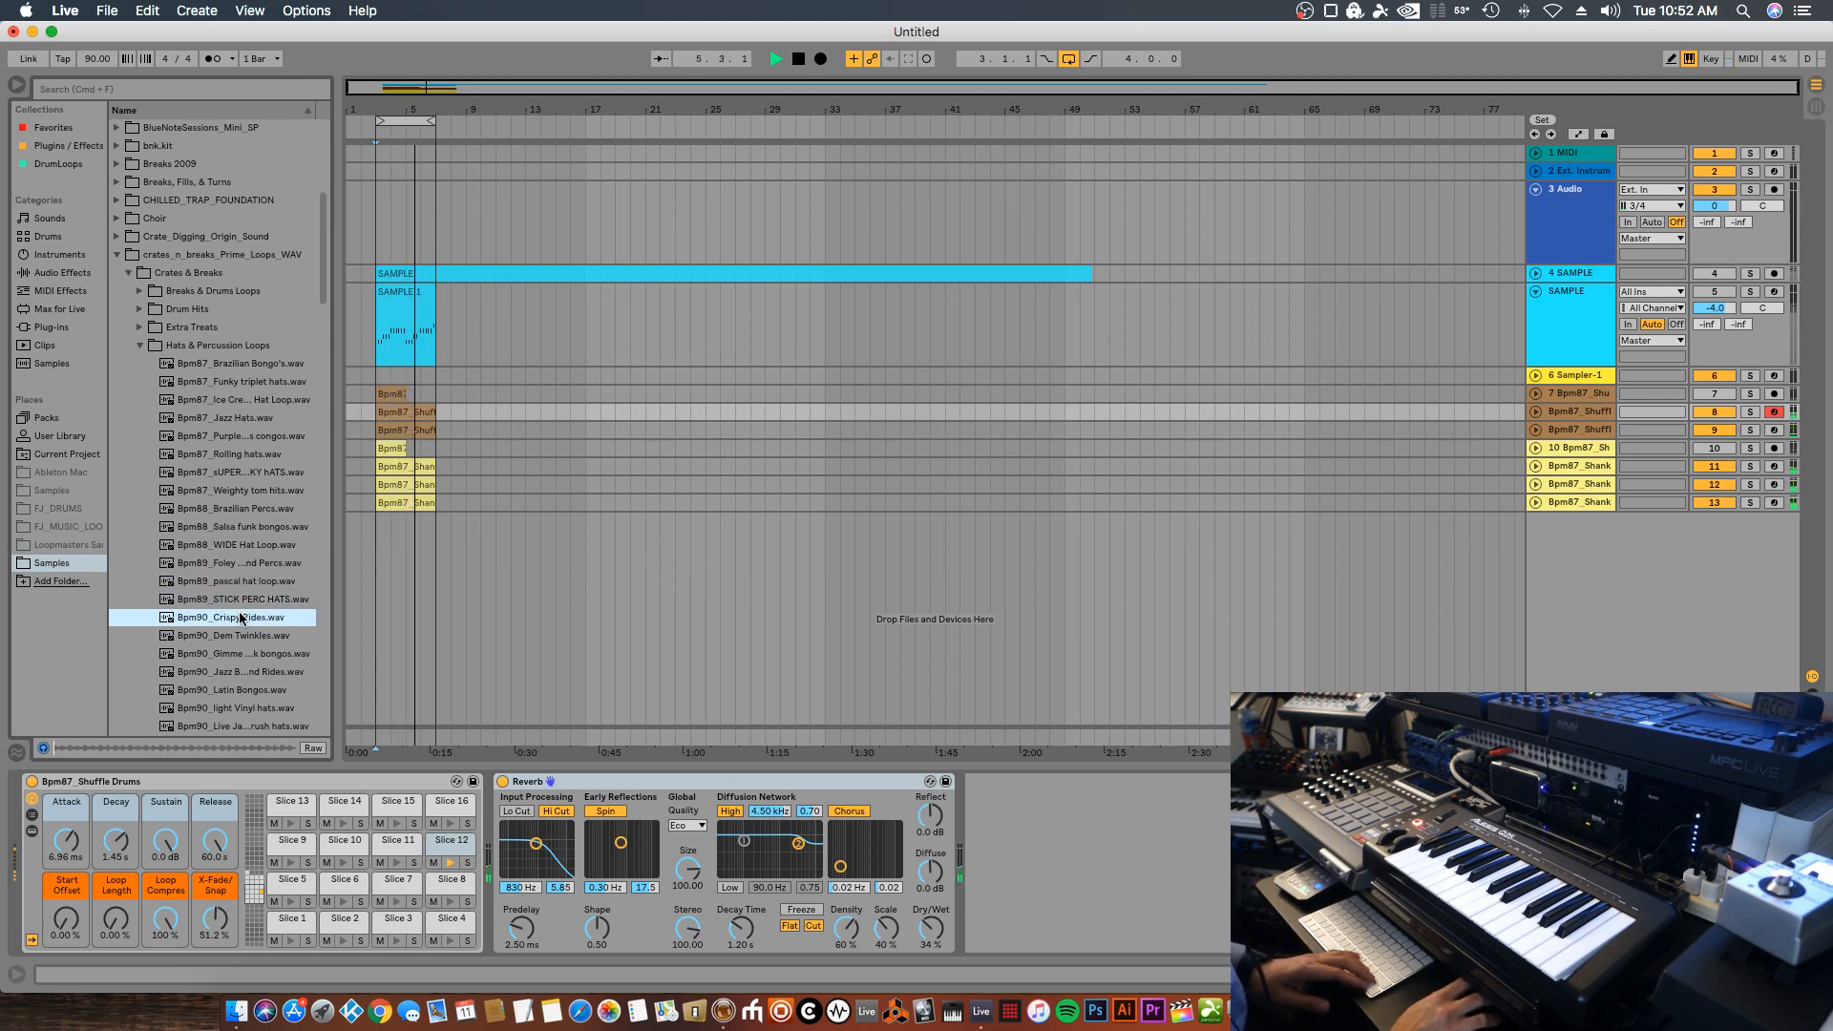
{"action": "left_click", "coordinate": [241, 634]}
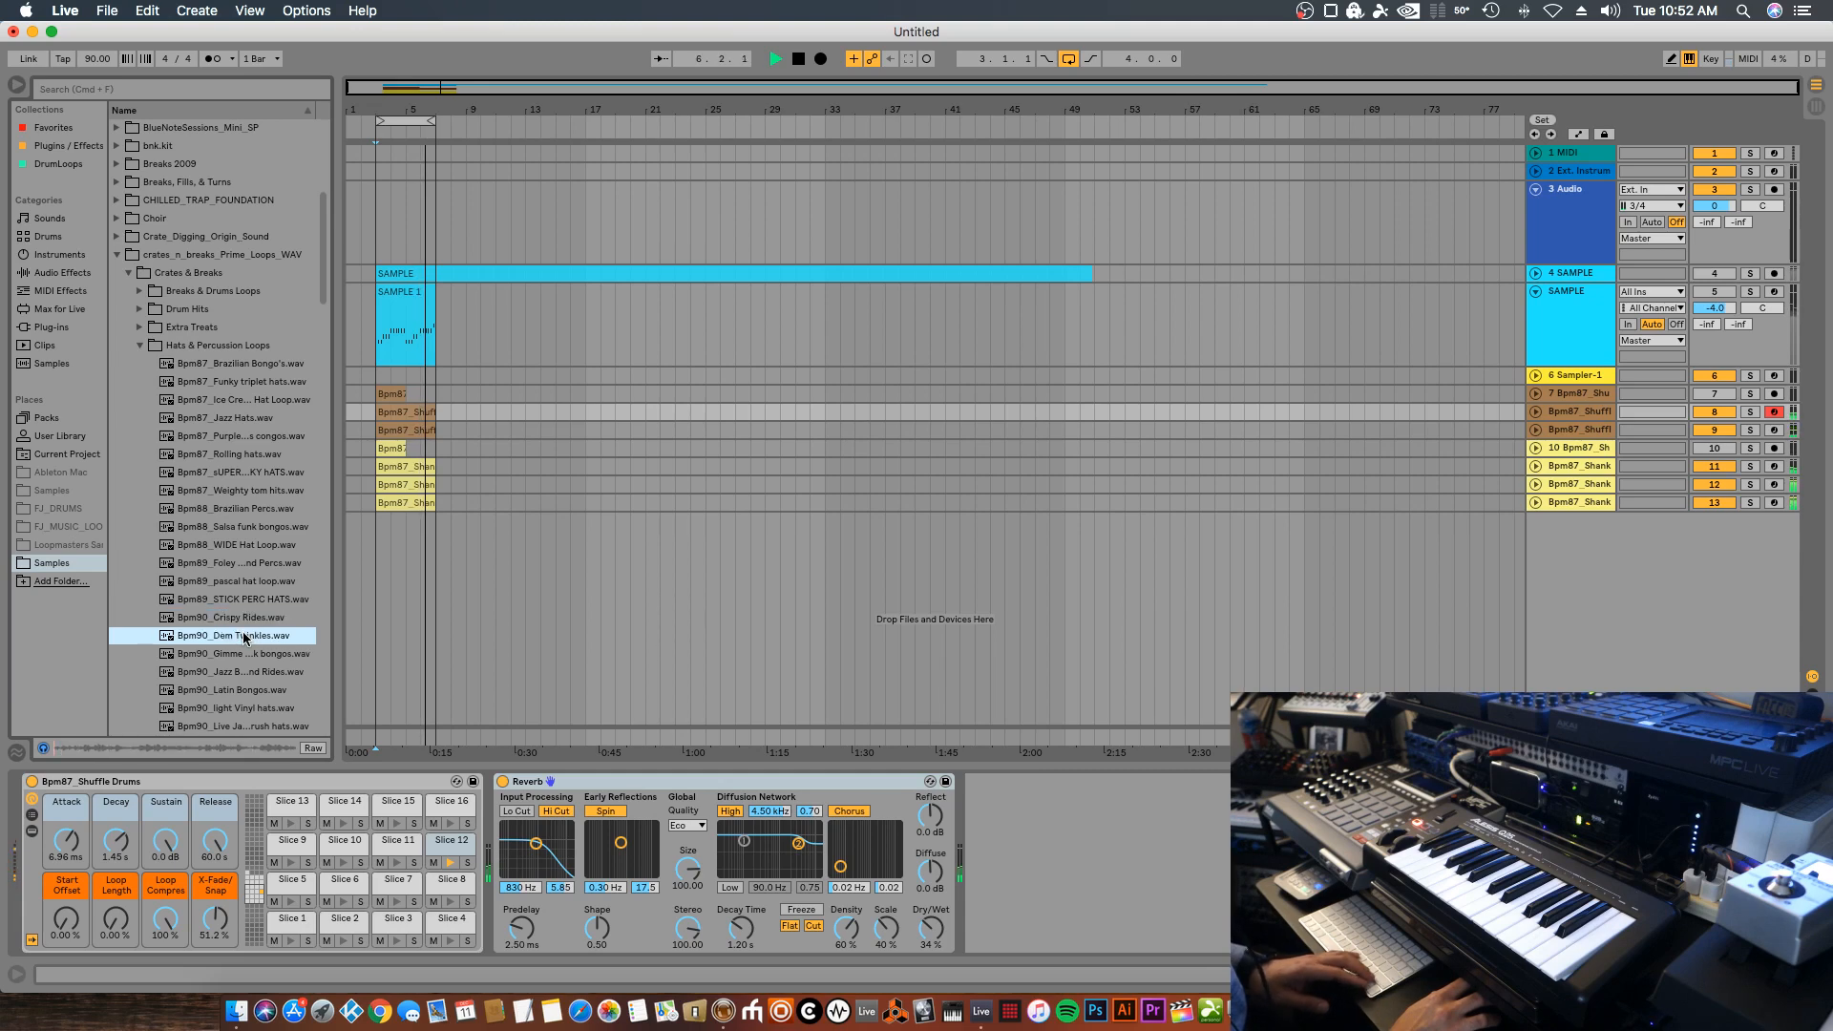
Audition the Bpm93 loops over the beat, from SoulFunk Bongo's back up to Crackle shakers
{"action": "scroll", "coordinate": [243, 630], "scroll_direction": "down", "scroll_amount": 8}
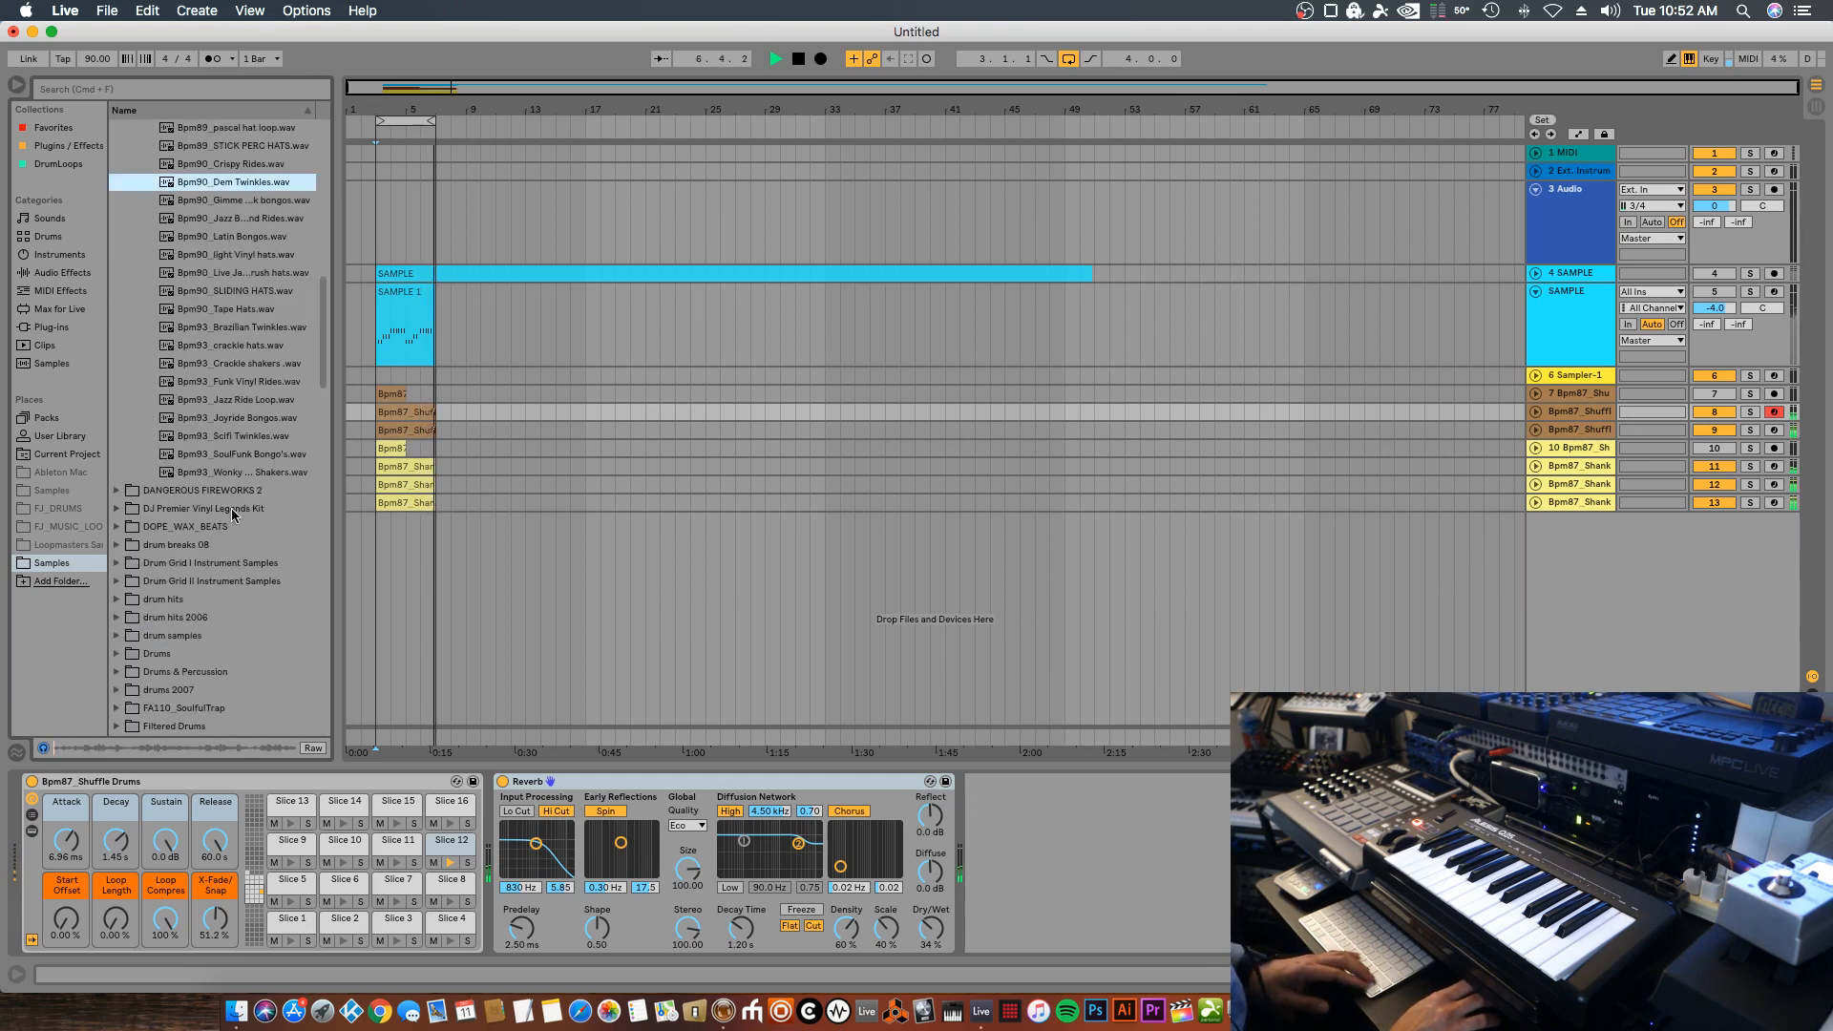
{"action": "left_click", "coordinate": [242, 453]}
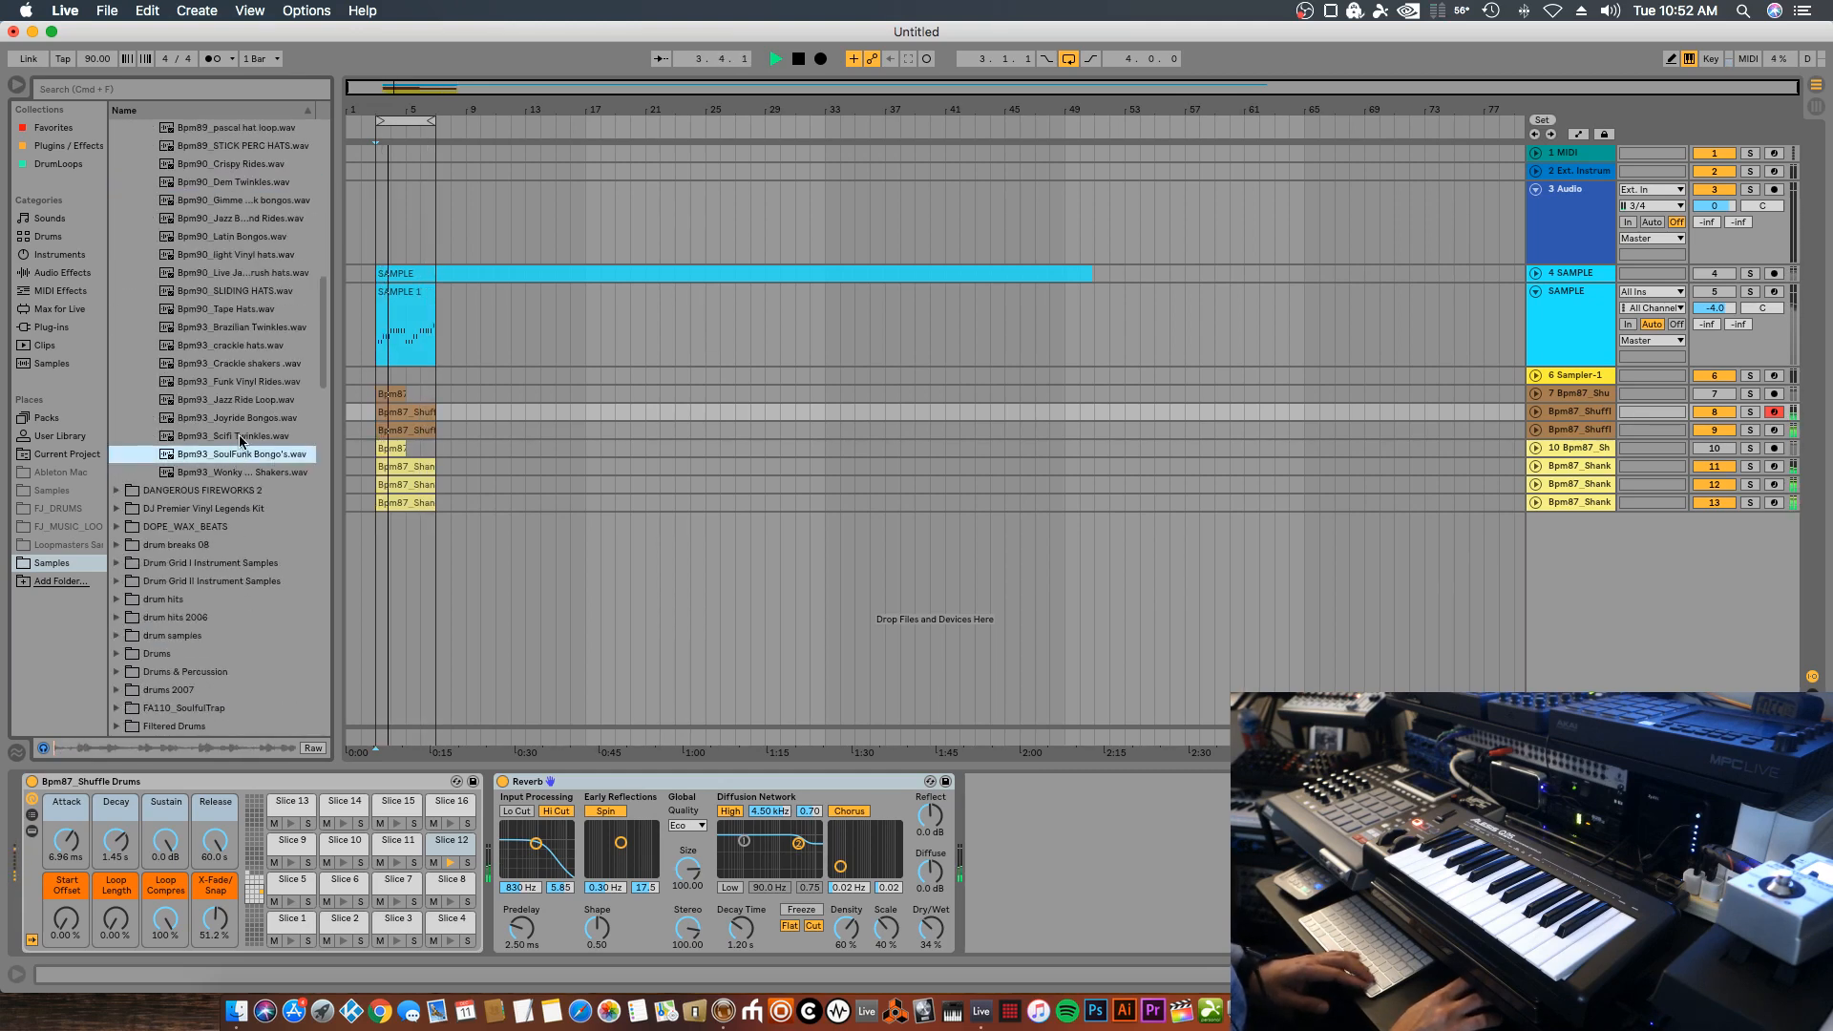
{"action": "left_click", "coordinate": [243, 430]}
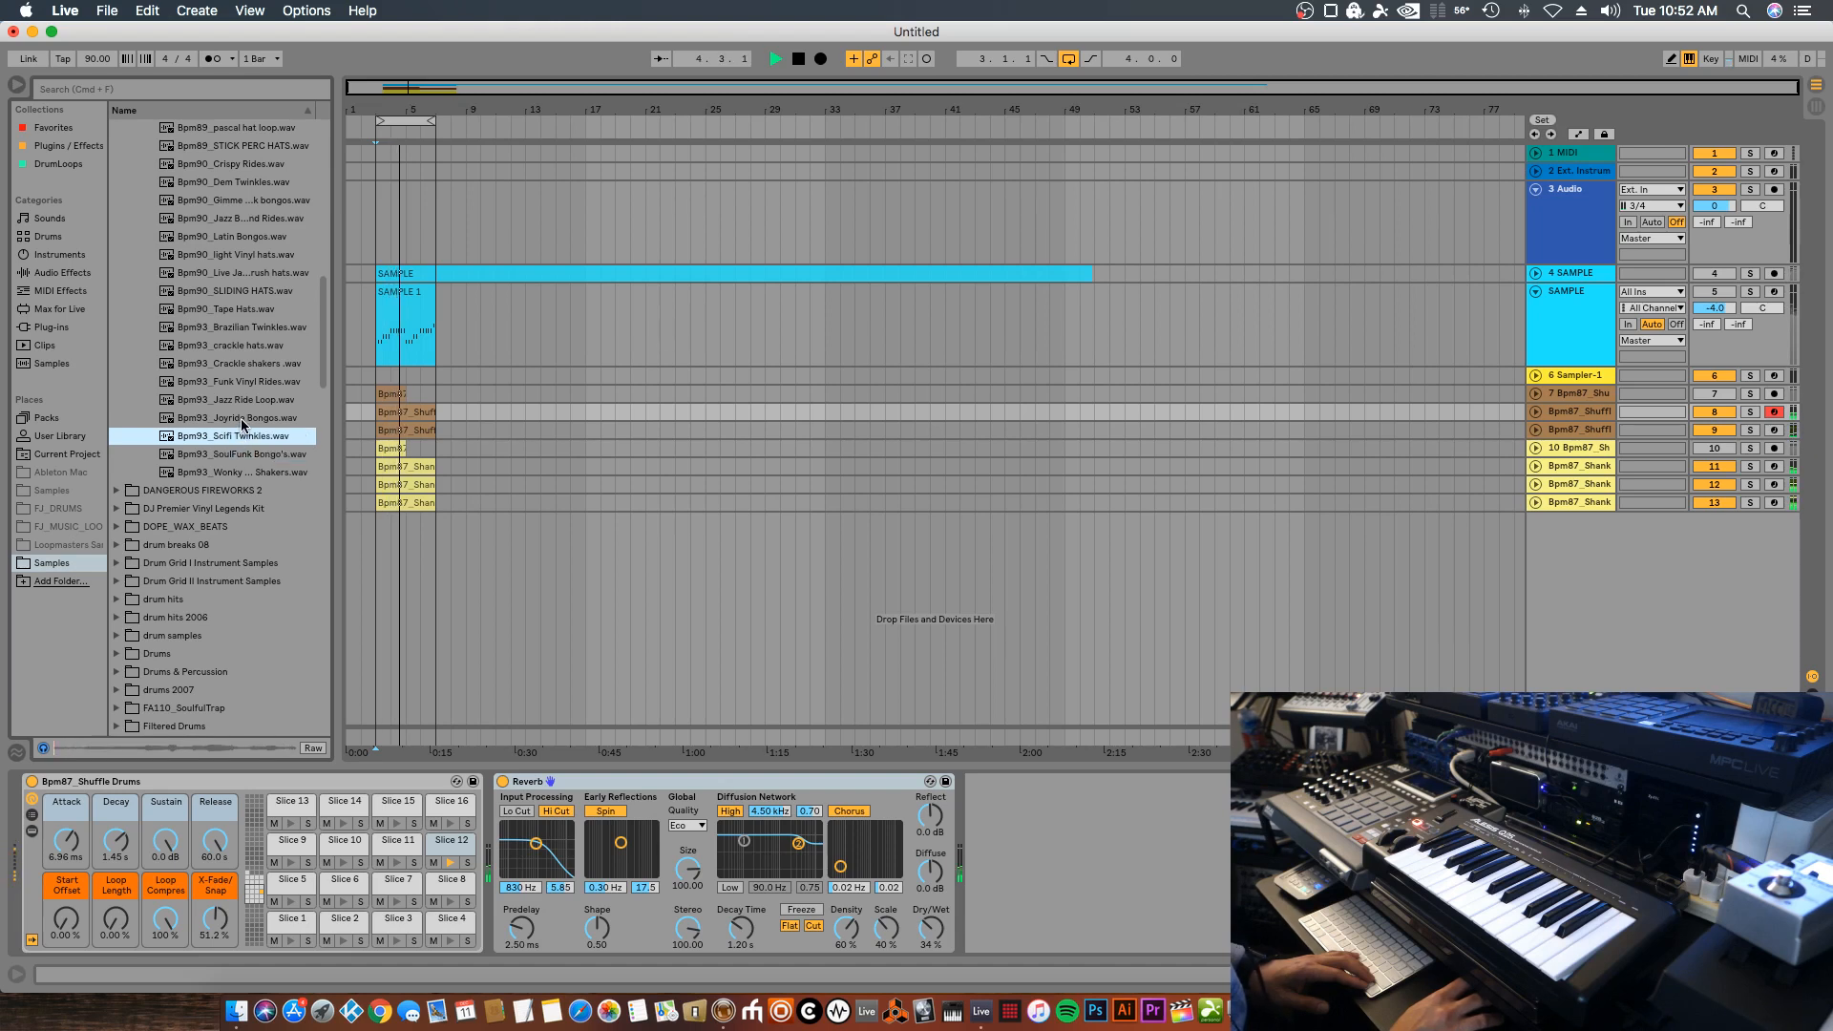
{"action": "left_click", "coordinate": [242, 421]}
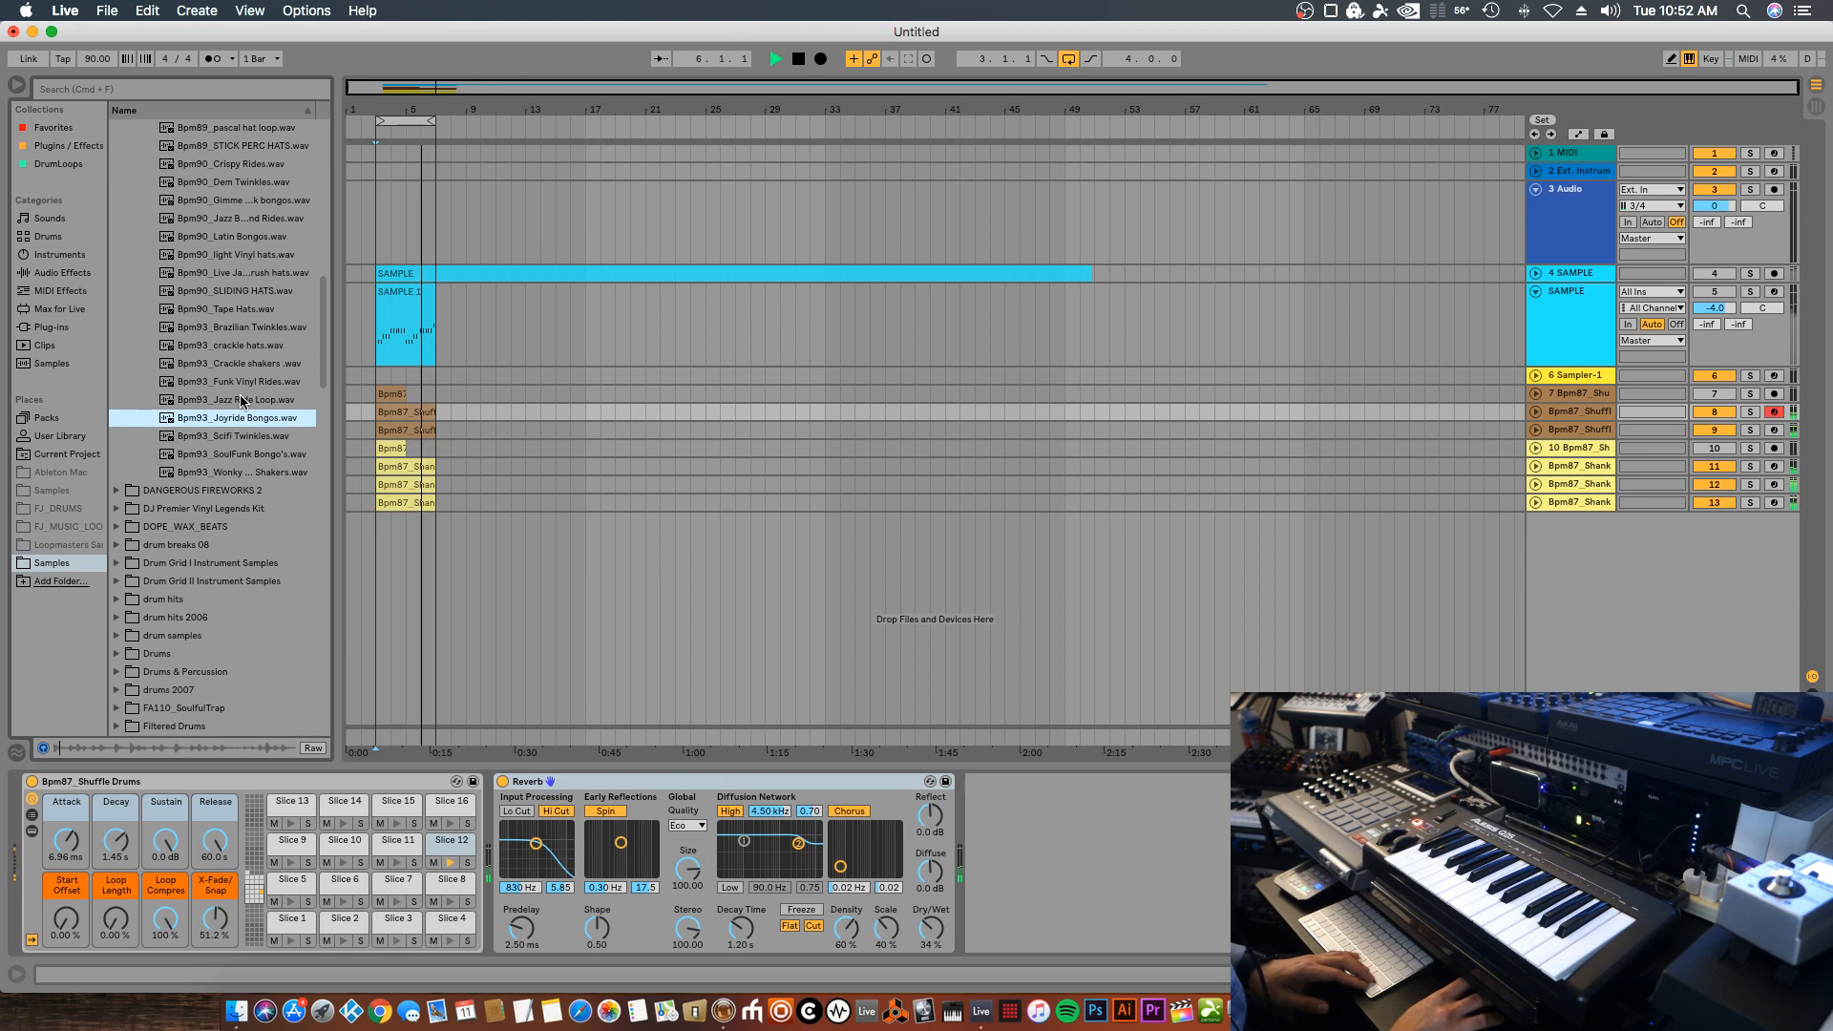
{"action": "left_click", "coordinate": [242, 398]}
{"action": "left_click", "coordinate": [238, 370]}
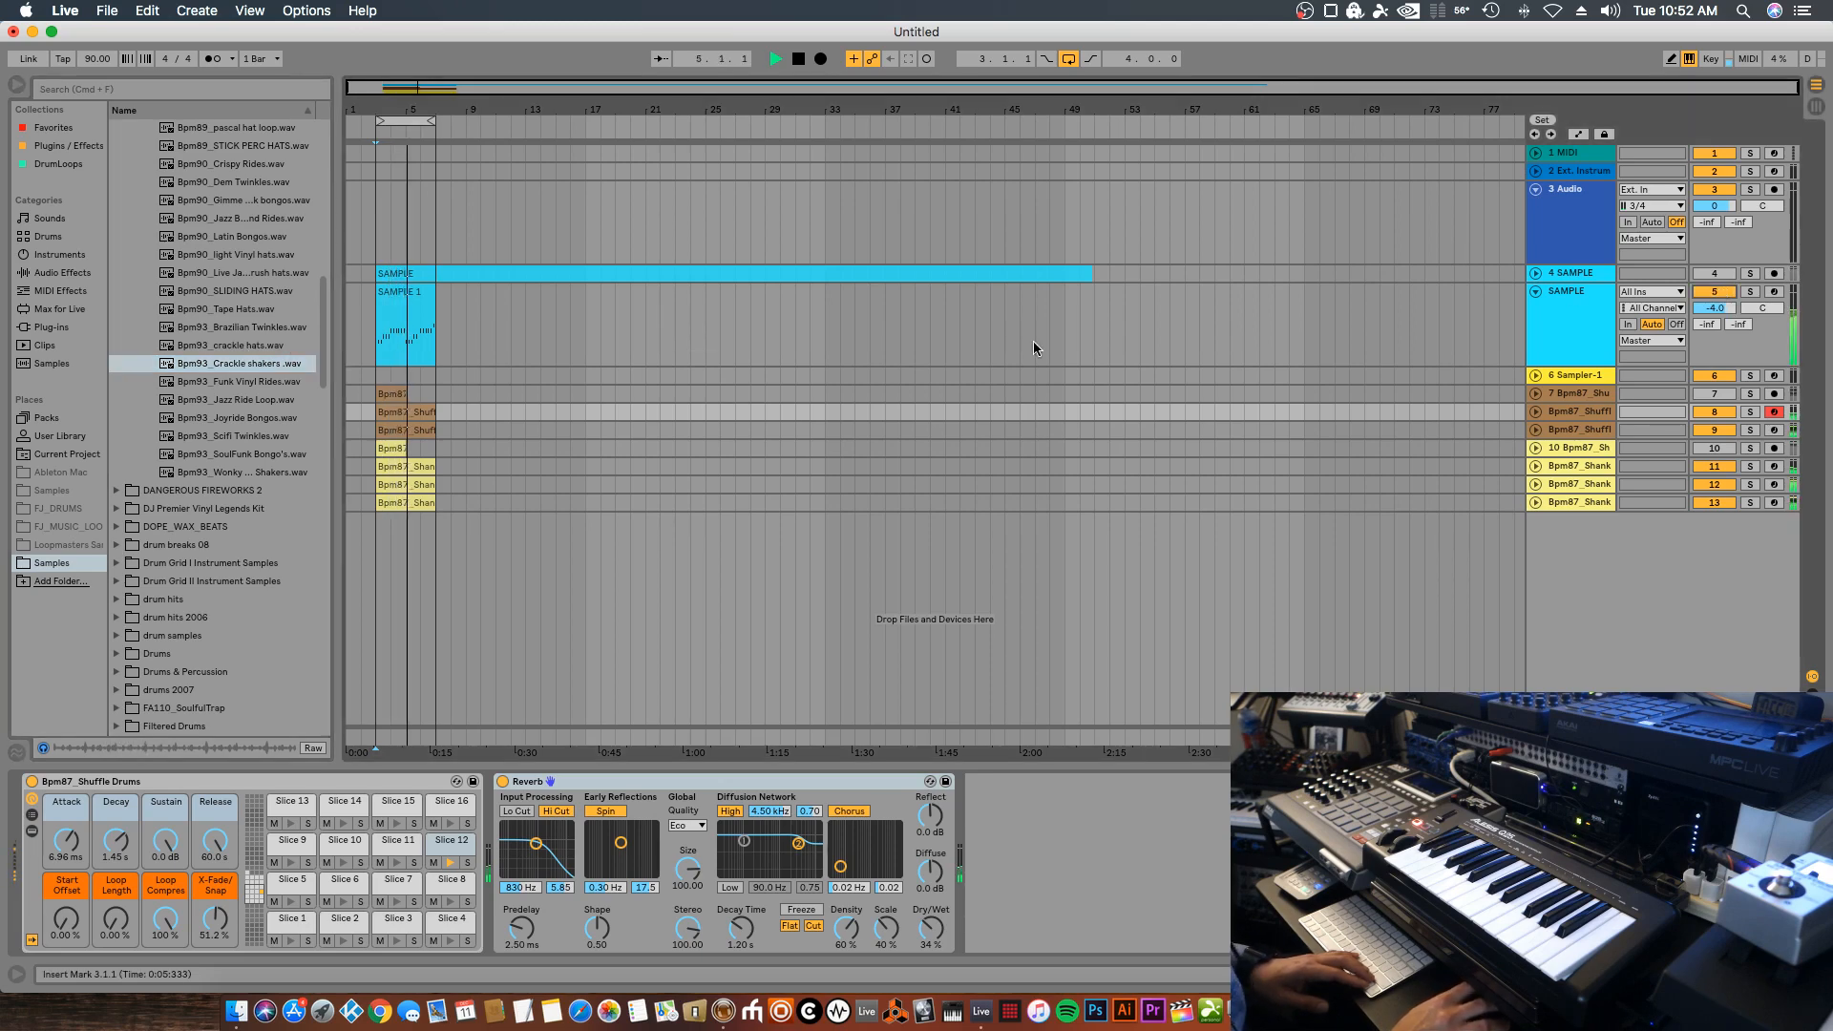
Add the Bpm93_Crackle shakers loop on a new audio track at bar 3, transposed to 2 st with the track volume at -11.9 dB
{"action": "left_click_drag", "start_coordinate": [250, 363], "coordinate": [392, 525]}
{"action": "left_click_drag", "start_coordinate": [1714, 537], "coordinate": [1714, 575]}
{"action": "double_click", "coordinate": [382, 553]}
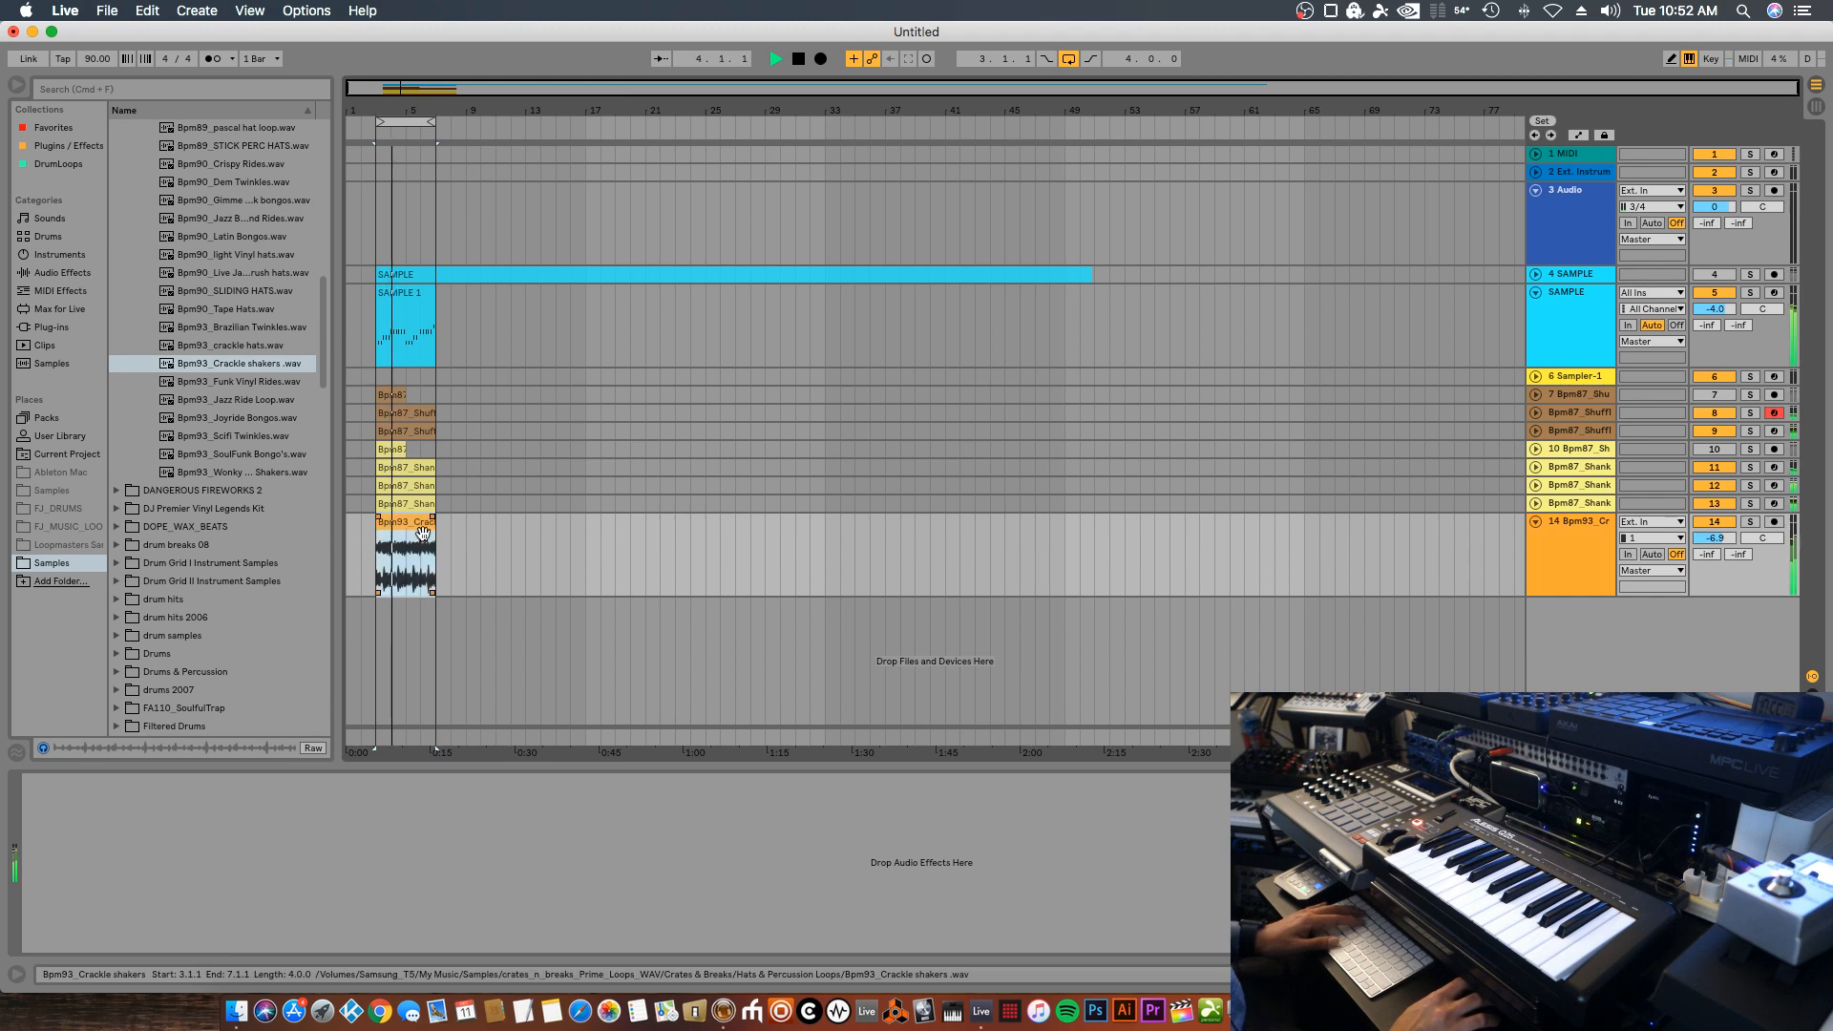
{"action": "left_click_drag", "start_coordinate": [93, 905], "coordinate": [98, 897]}
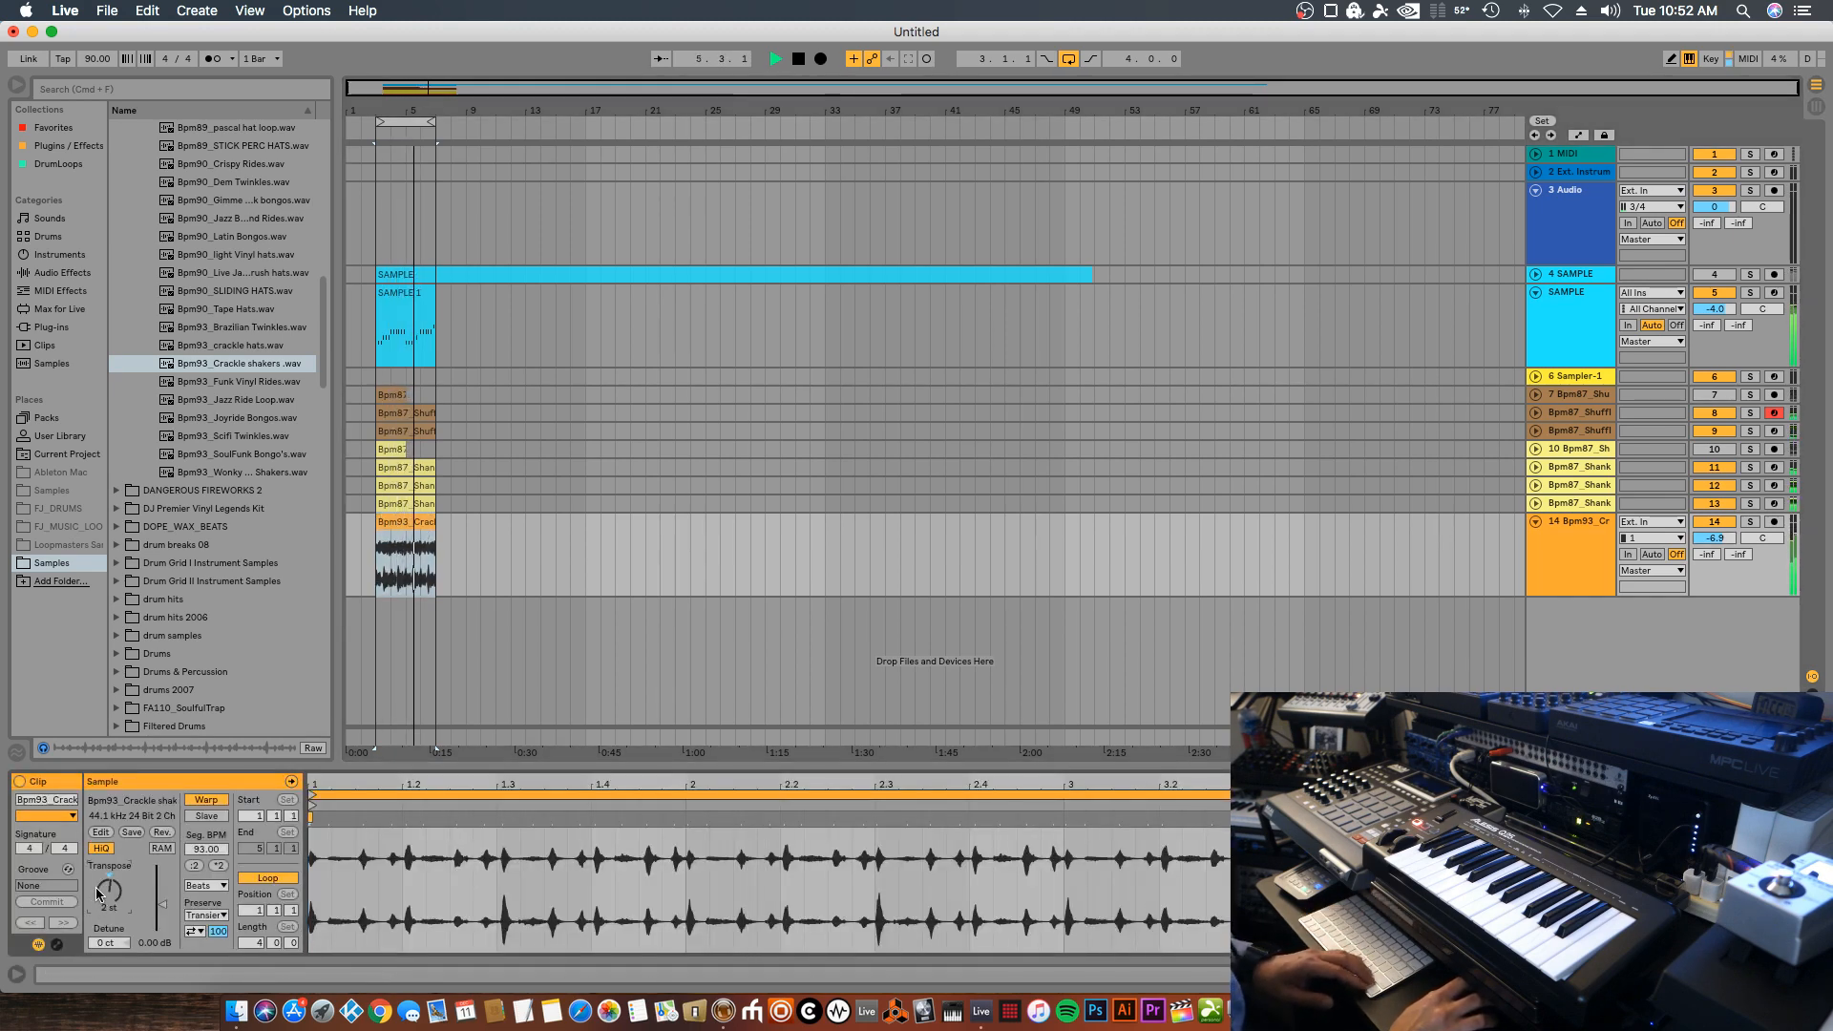
{"action": "left_click", "coordinate": [1711, 540]}
{"action": "left_click_drag", "start_coordinate": [1709, 544], "coordinate": [1709, 548]}
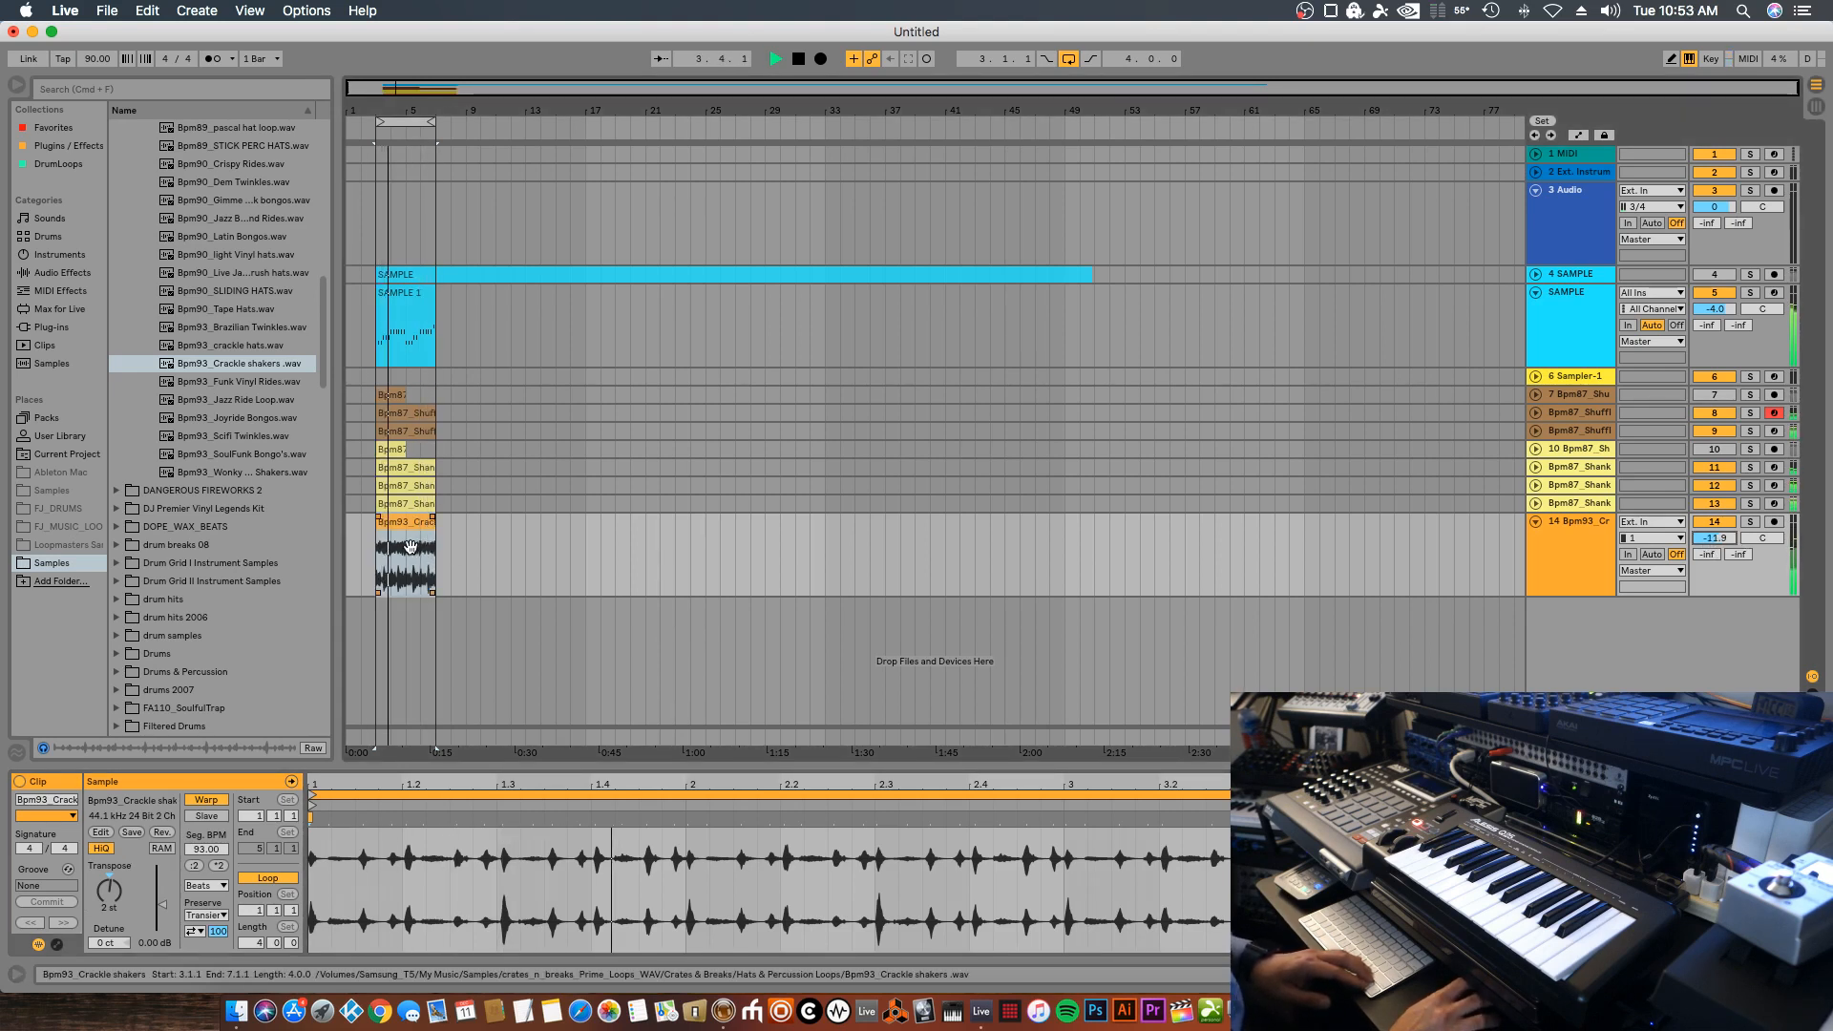
Deactivate the Crackle shakers track and place Bpm93_crackle hats.wav on a new audio track at bar 3
{"action": "left_click", "coordinate": [1718, 523]}
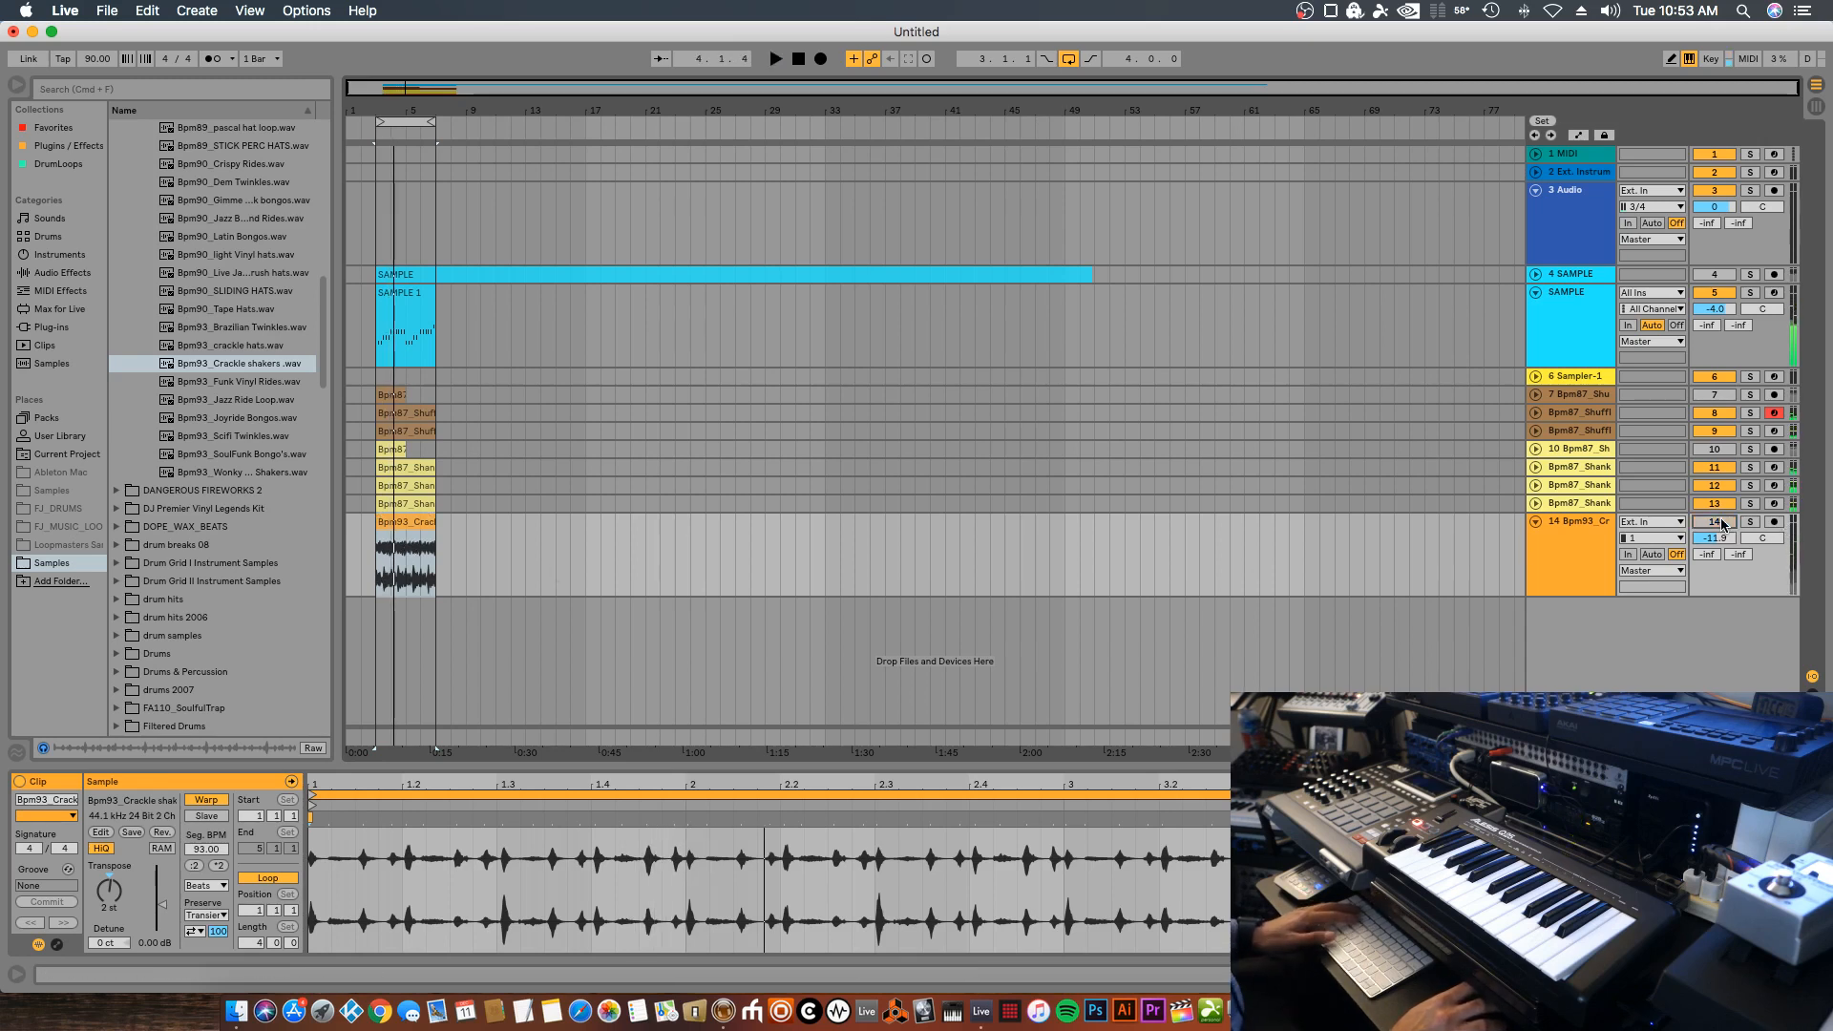
{"action": "left_click", "coordinate": [270, 347]}
{"action": "key", "text": "Up"}
{"action": "key", "text": "Down"}
{"action": "left_click_drag", "start_coordinate": [270, 348], "coordinate": [388, 617]}
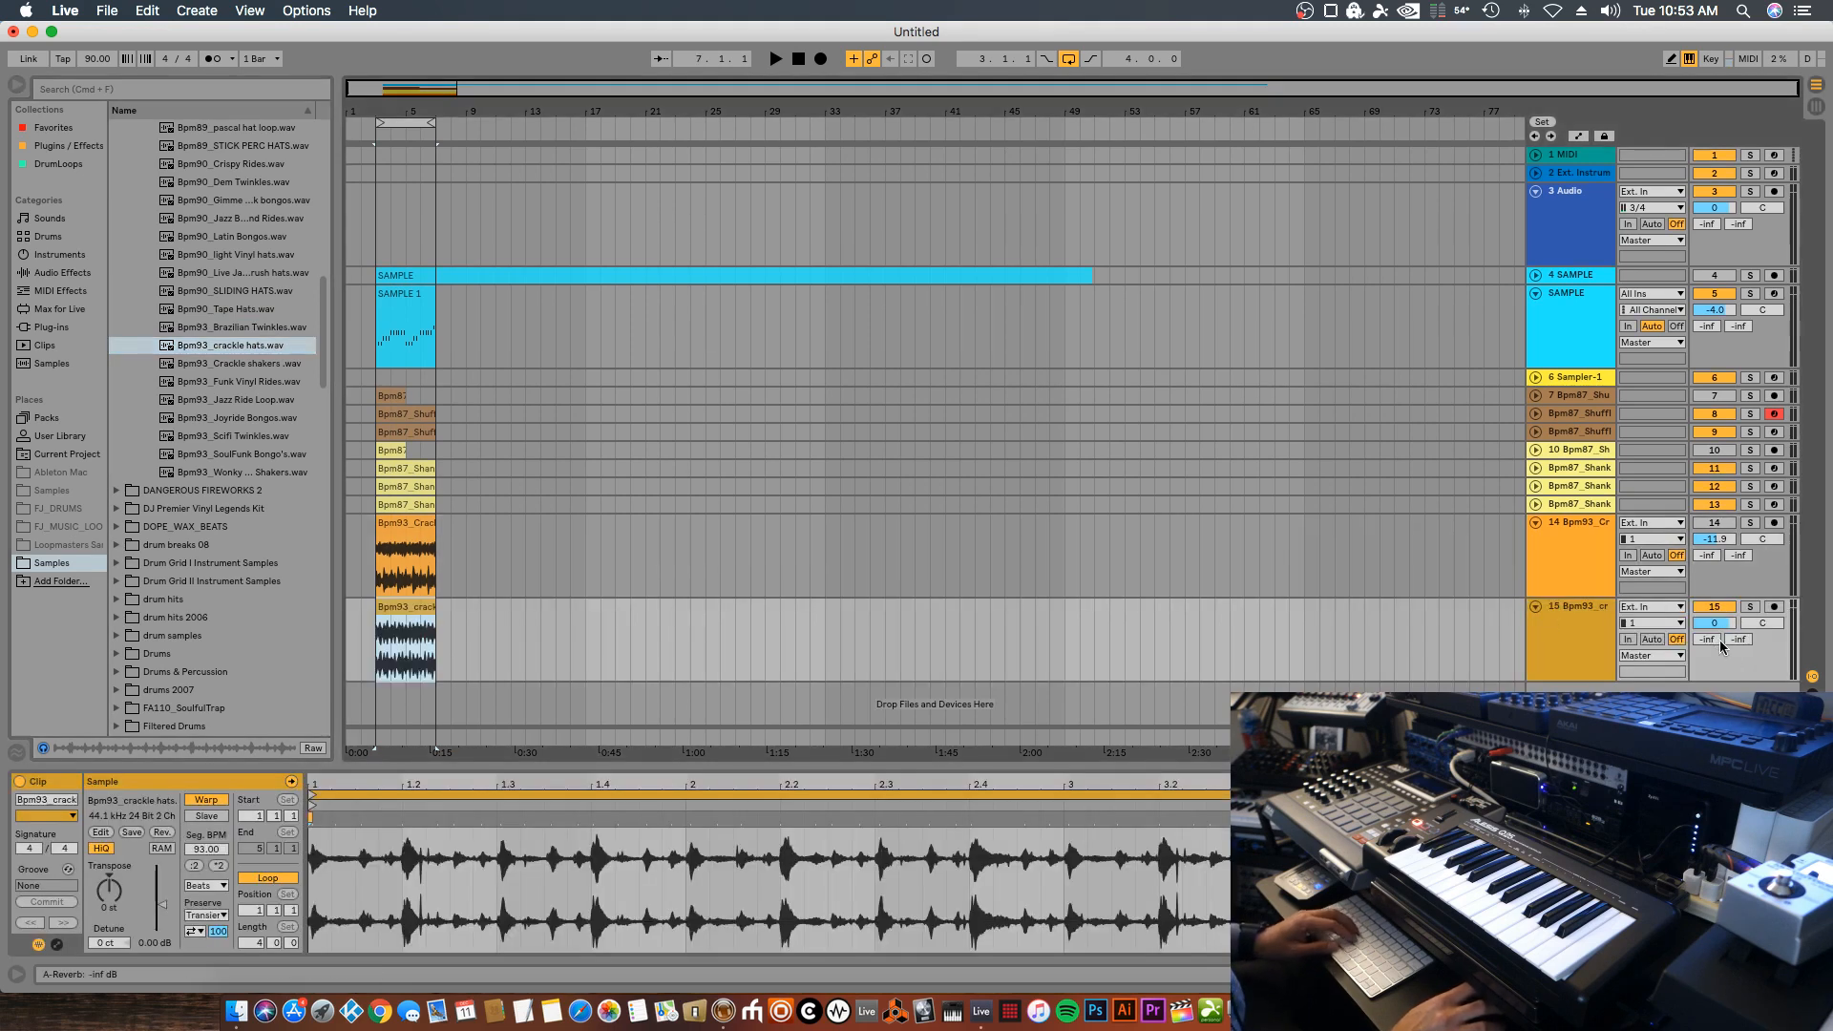
Play the loop and try the crackle hats at -4.8 dB with the clip transposed to -2 st
{"action": "left_click", "coordinate": [1715, 625]}
{"action": "key", "text": "space"}
{"action": "mouse_move", "coordinate": [1715, 625]}
{"action": "left_mouse_down"}
{"action": "mouse_move", "coordinate": [1715, 653]}
{"action": "mouse_move", "coordinate": [1715, 625]}
{"action": "left_mouse_up"}
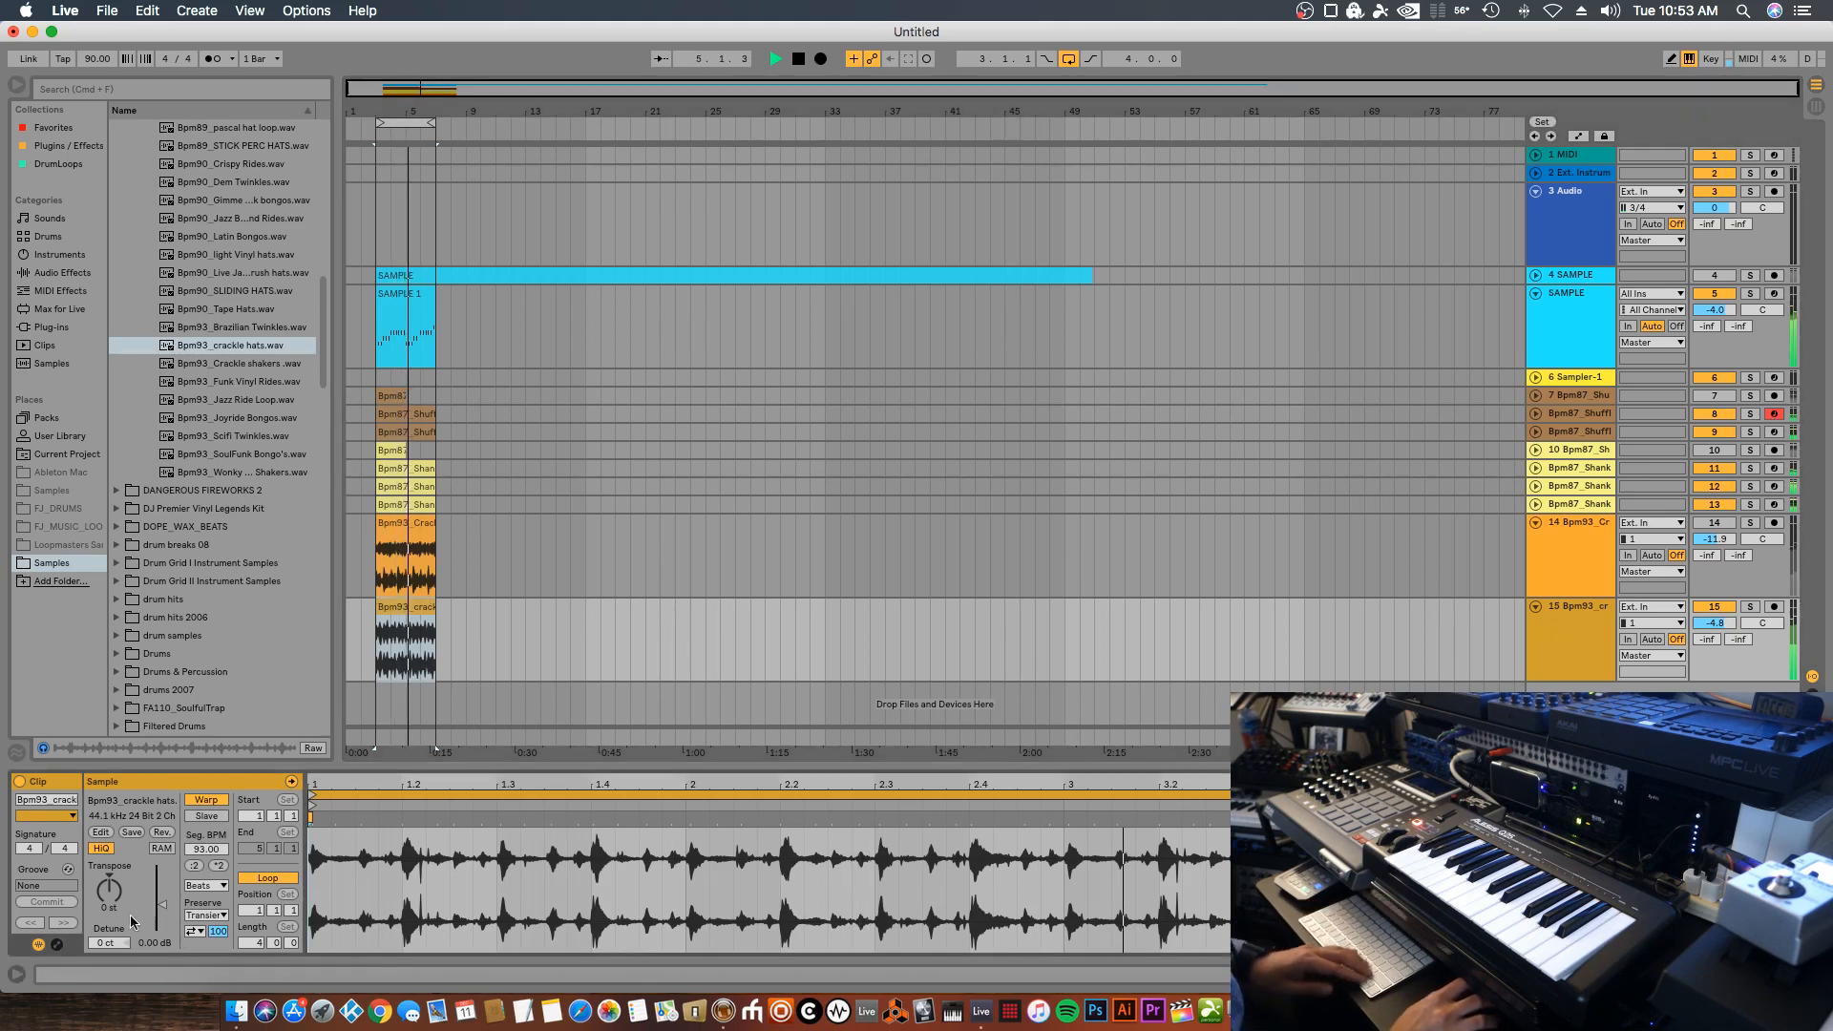
{"action": "left_click_drag", "start_coordinate": [123, 882], "coordinate": [124, 893]}
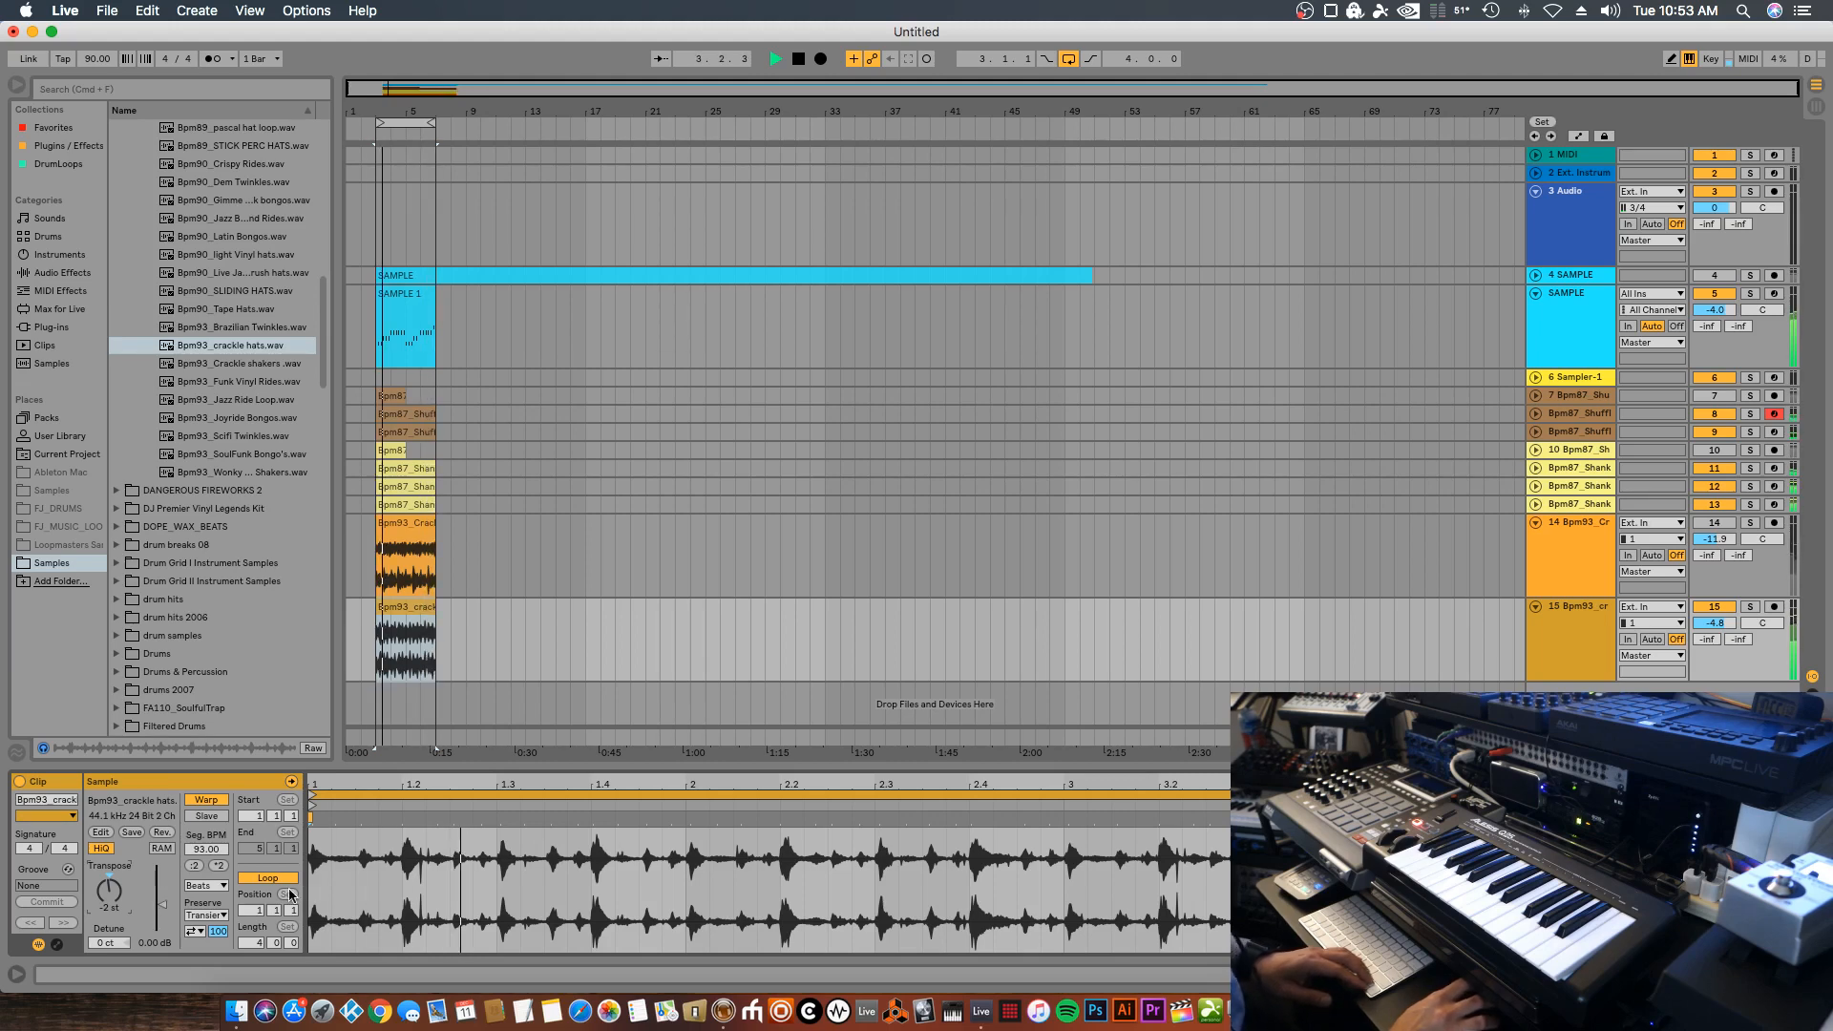
Lower the crackle hats track's volume to -11.8 dB and pan it to 3L
{"action": "left_click_drag", "start_coordinate": [1718, 623], "coordinate": [1721, 634]}
{"action": "key", "text": "Down"}
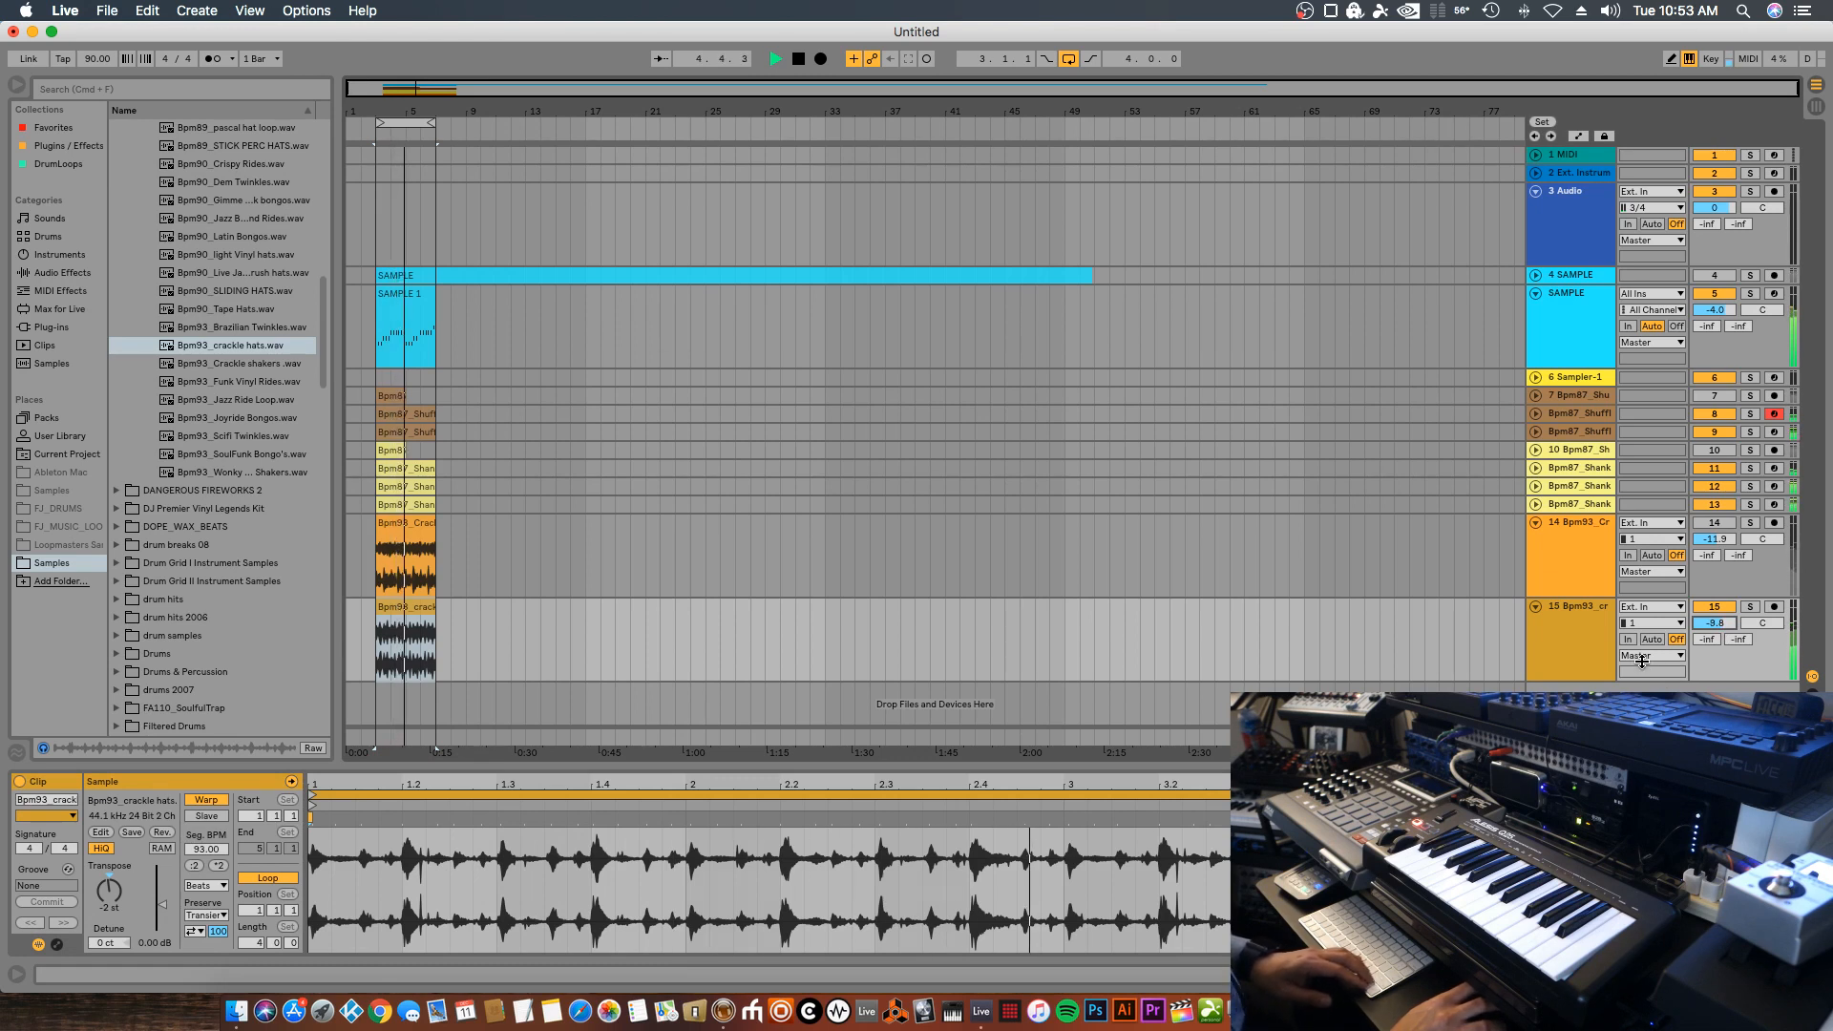
{"action": "left_click_drag", "start_coordinate": [1762, 623], "coordinate": [1762, 625]}
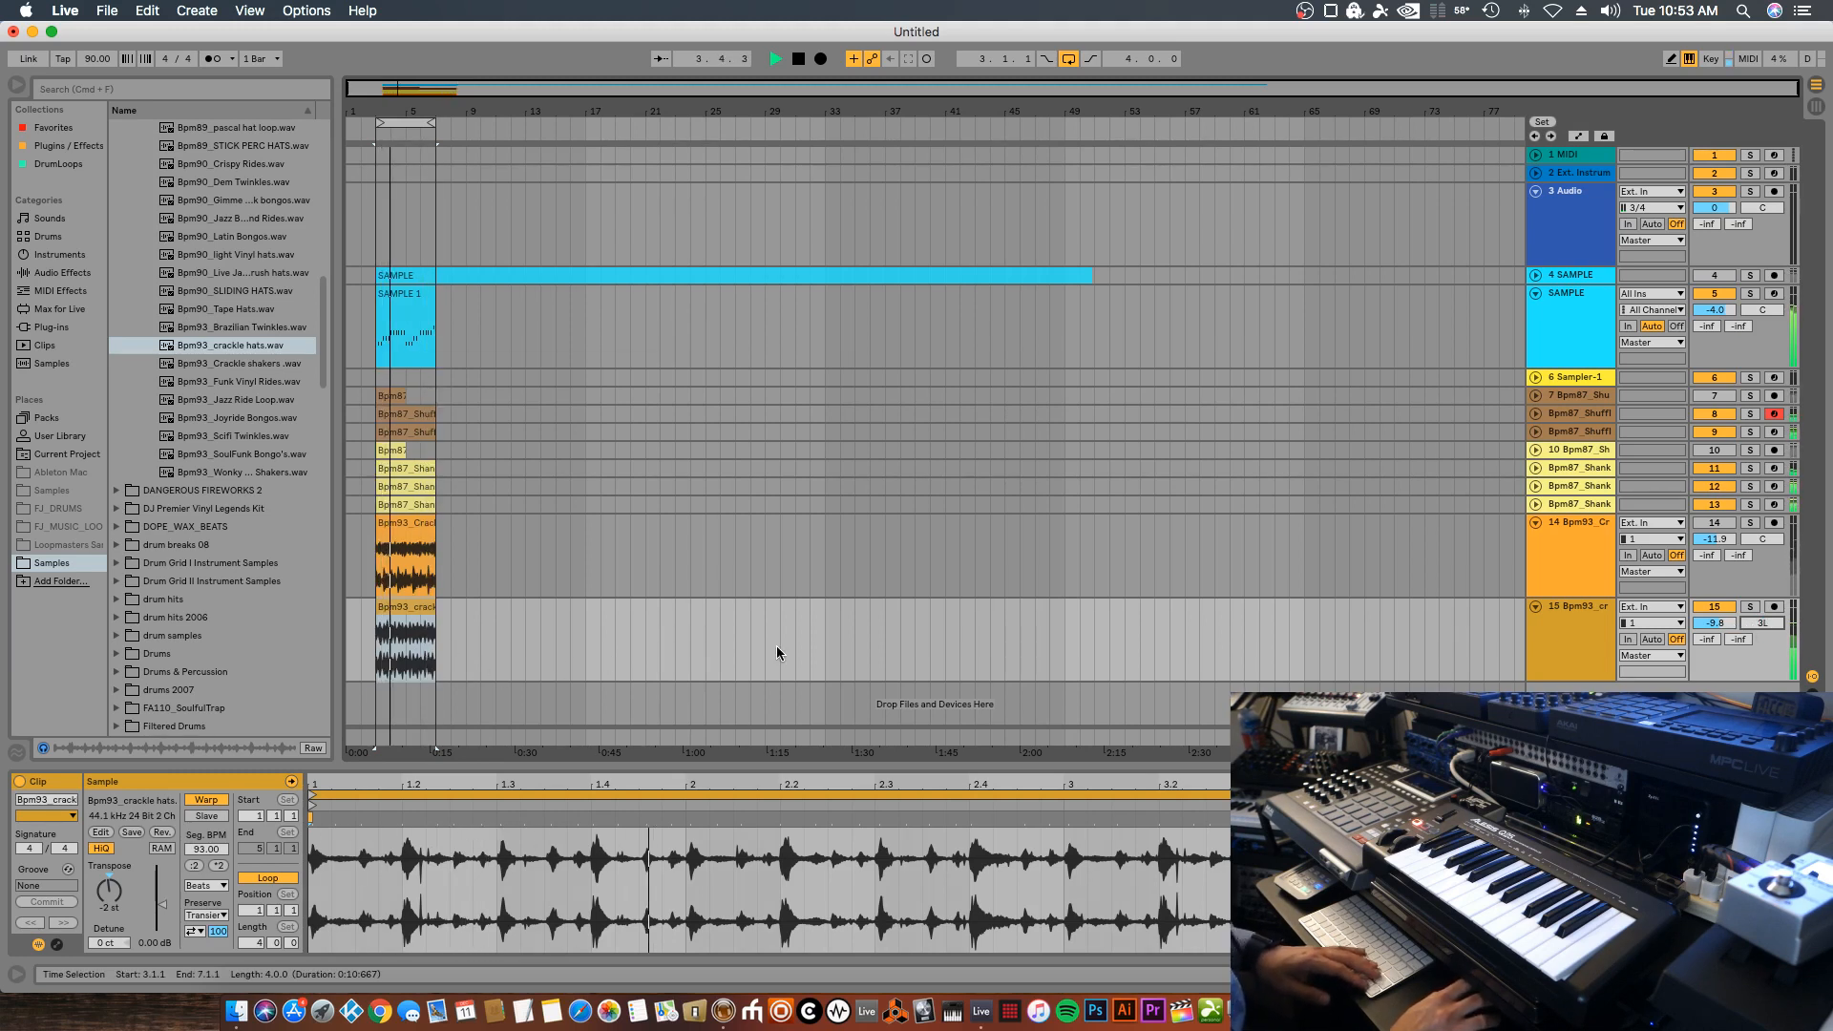
{"action": "left_click_drag", "start_coordinate": [1698, 623], "coordinate": [1698, 632]}
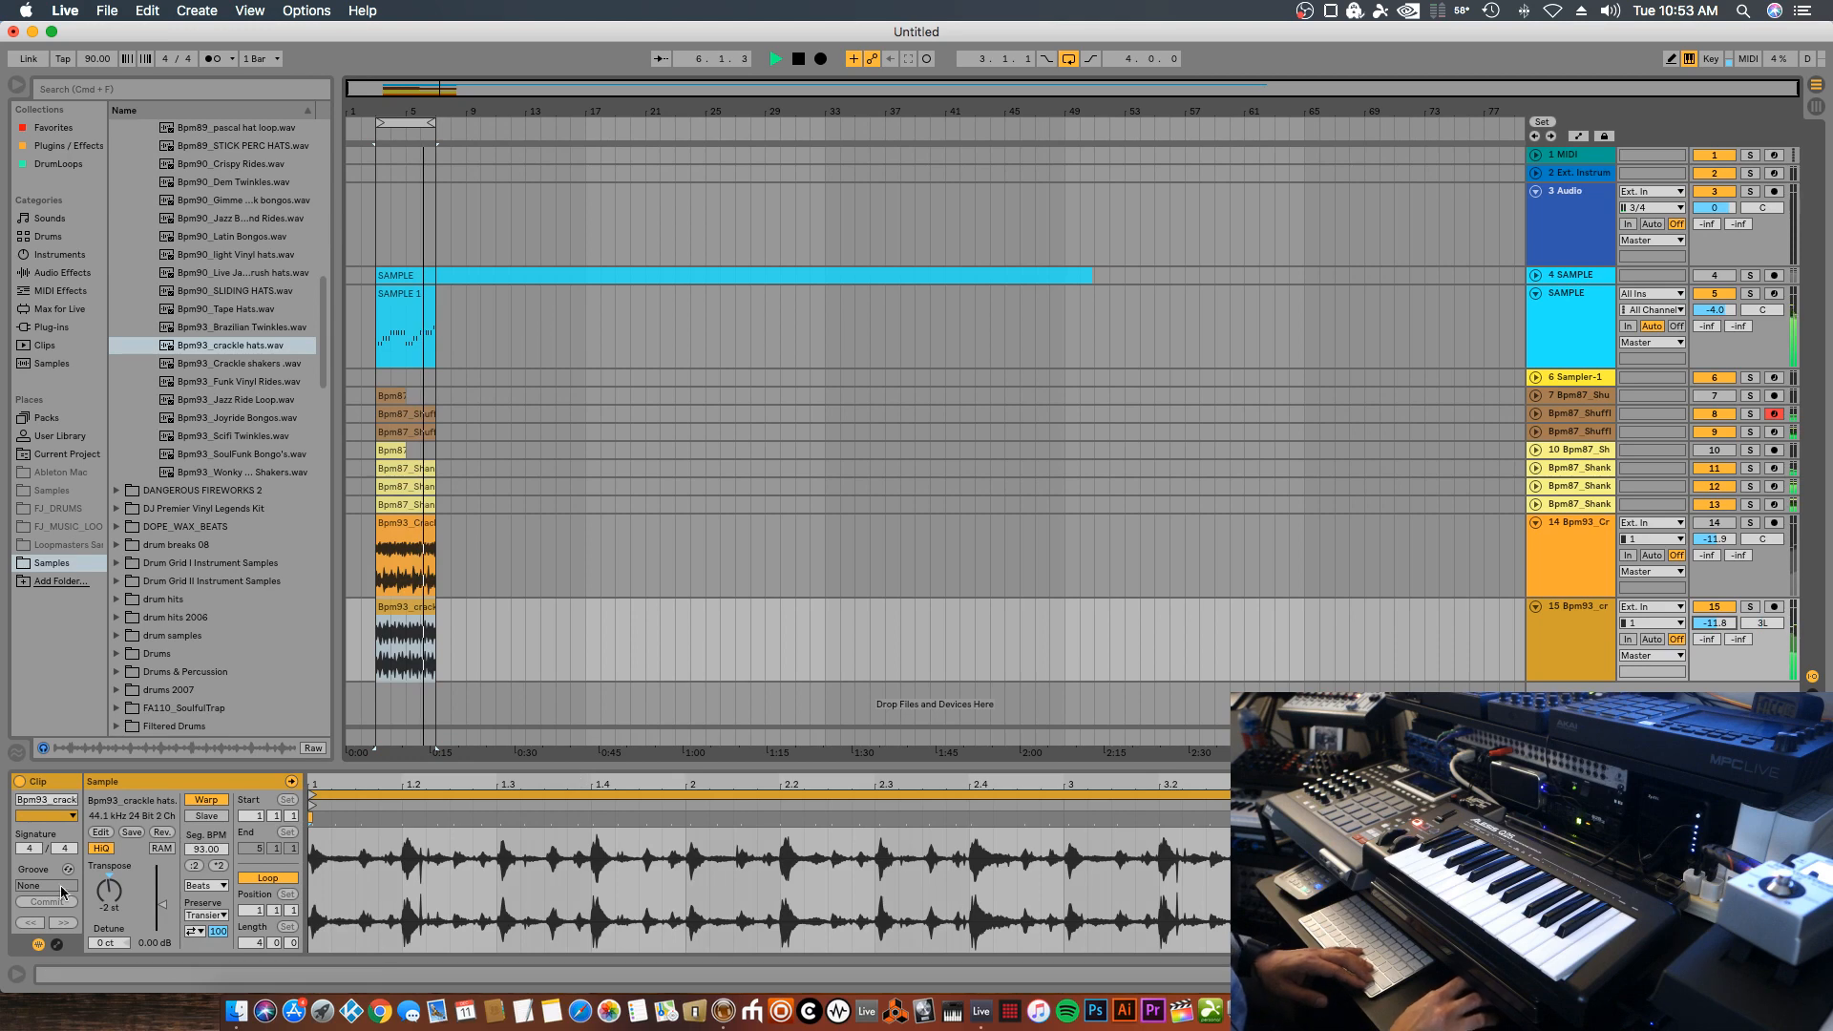
Set the crackle hats clip's transposition to 1 st
{"action": "left_click", "coordinate": [98, 895]}
{"action": "key", "text": "Up"}
{"action": "key", "text": "Up"}
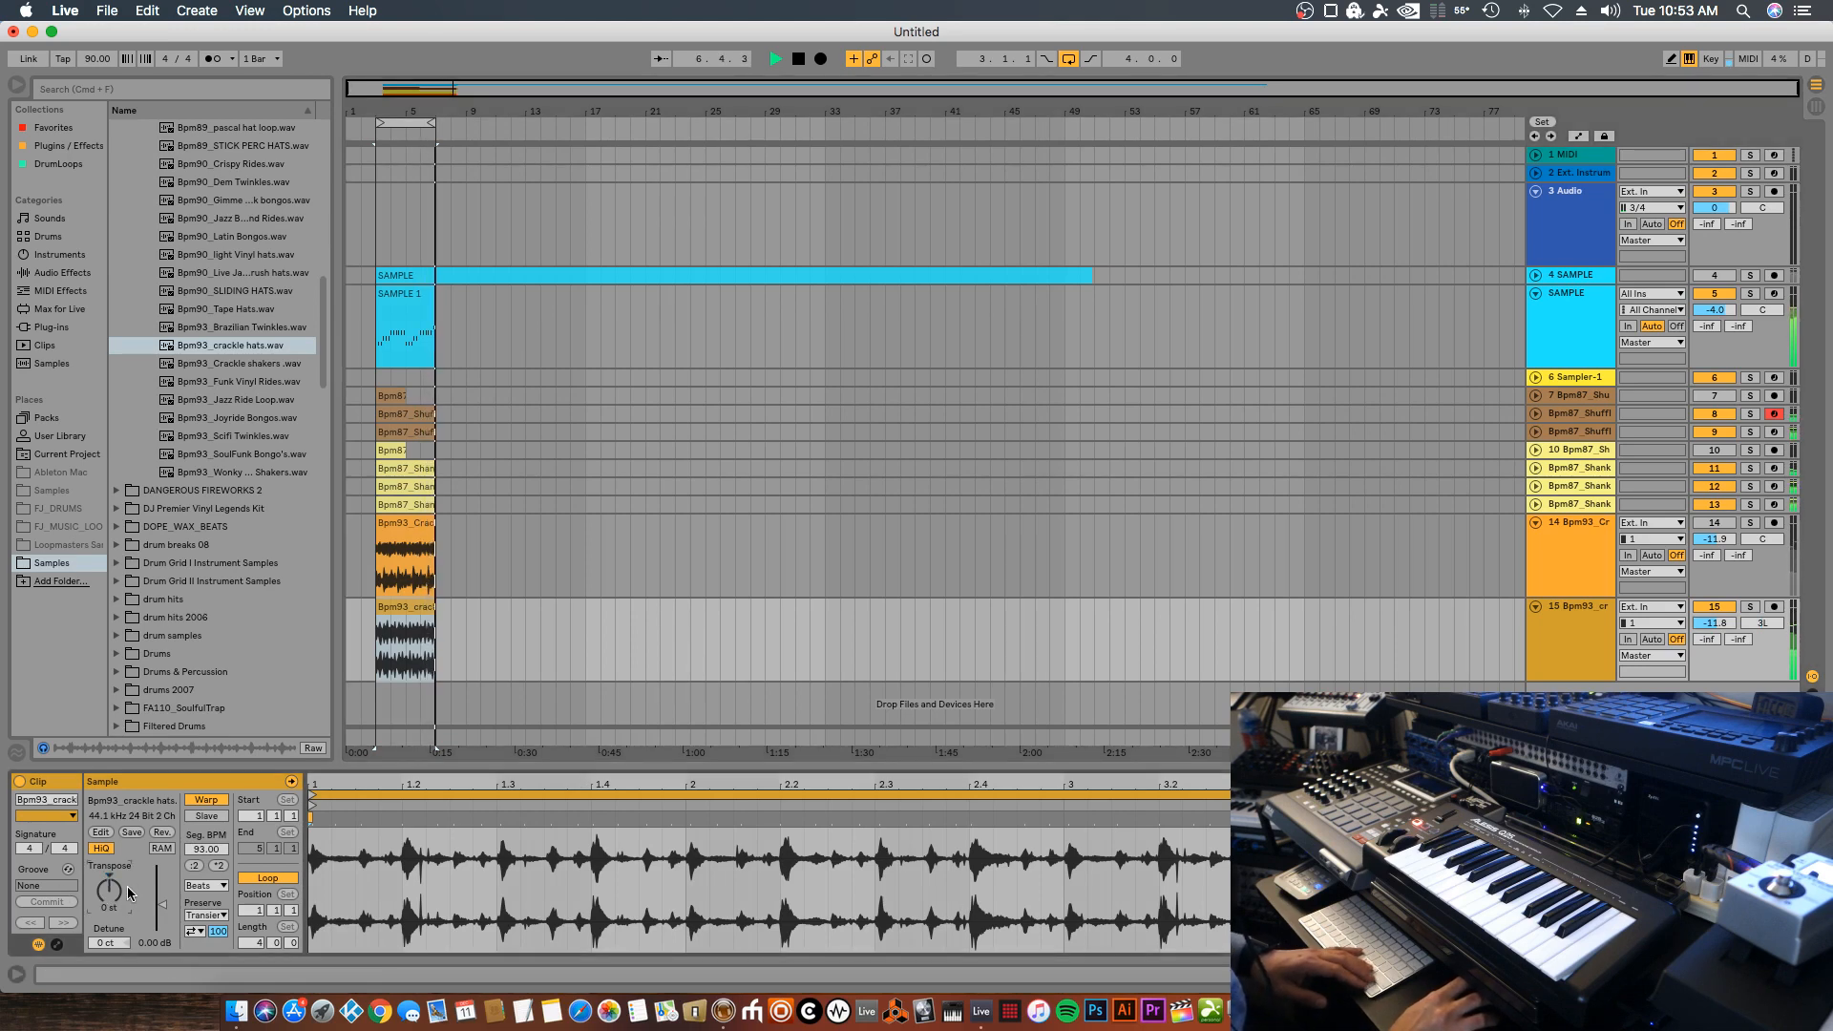
{"action": "key", "text": "Up"}
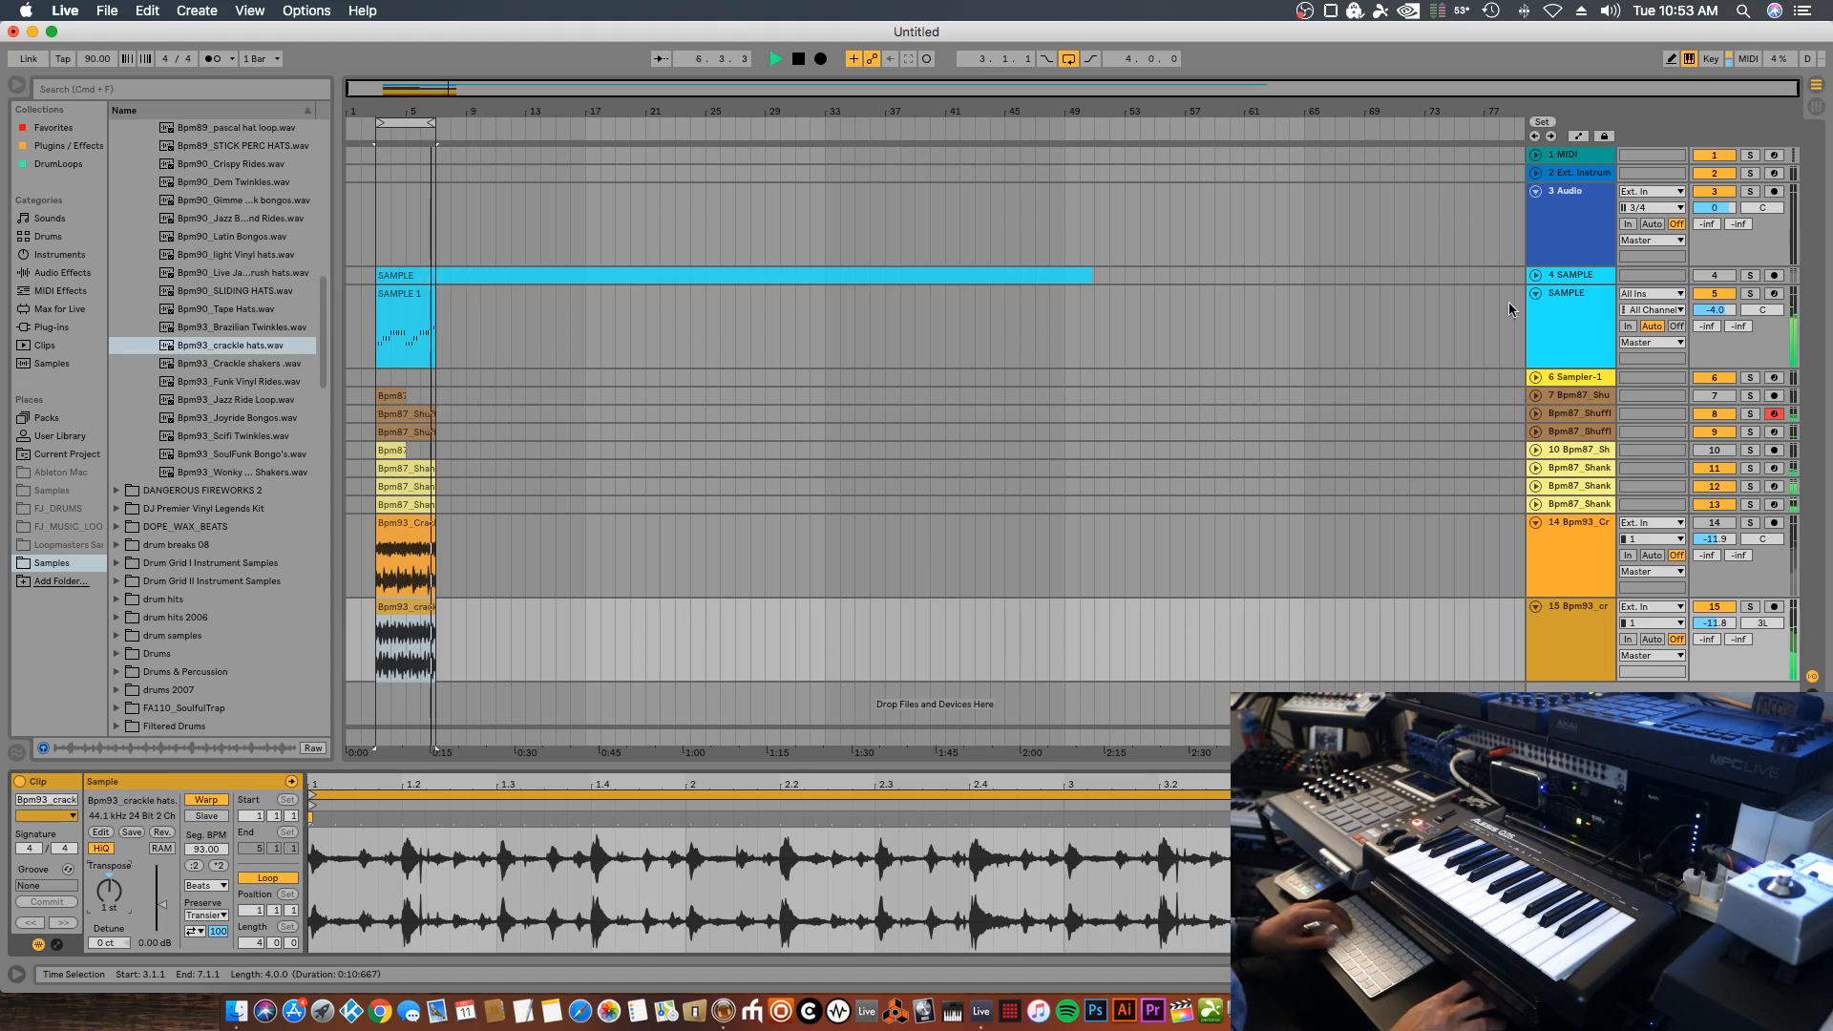
Stop playback, move the SAMPLE 1 MIDI clip to bar 7, and arm its track with the insert marker at bar 3
{"action": "key", "text": "space"}
{"action": "left_click_drag", "start_coordinate": [382, 304], "coordinate": [447, 317]}
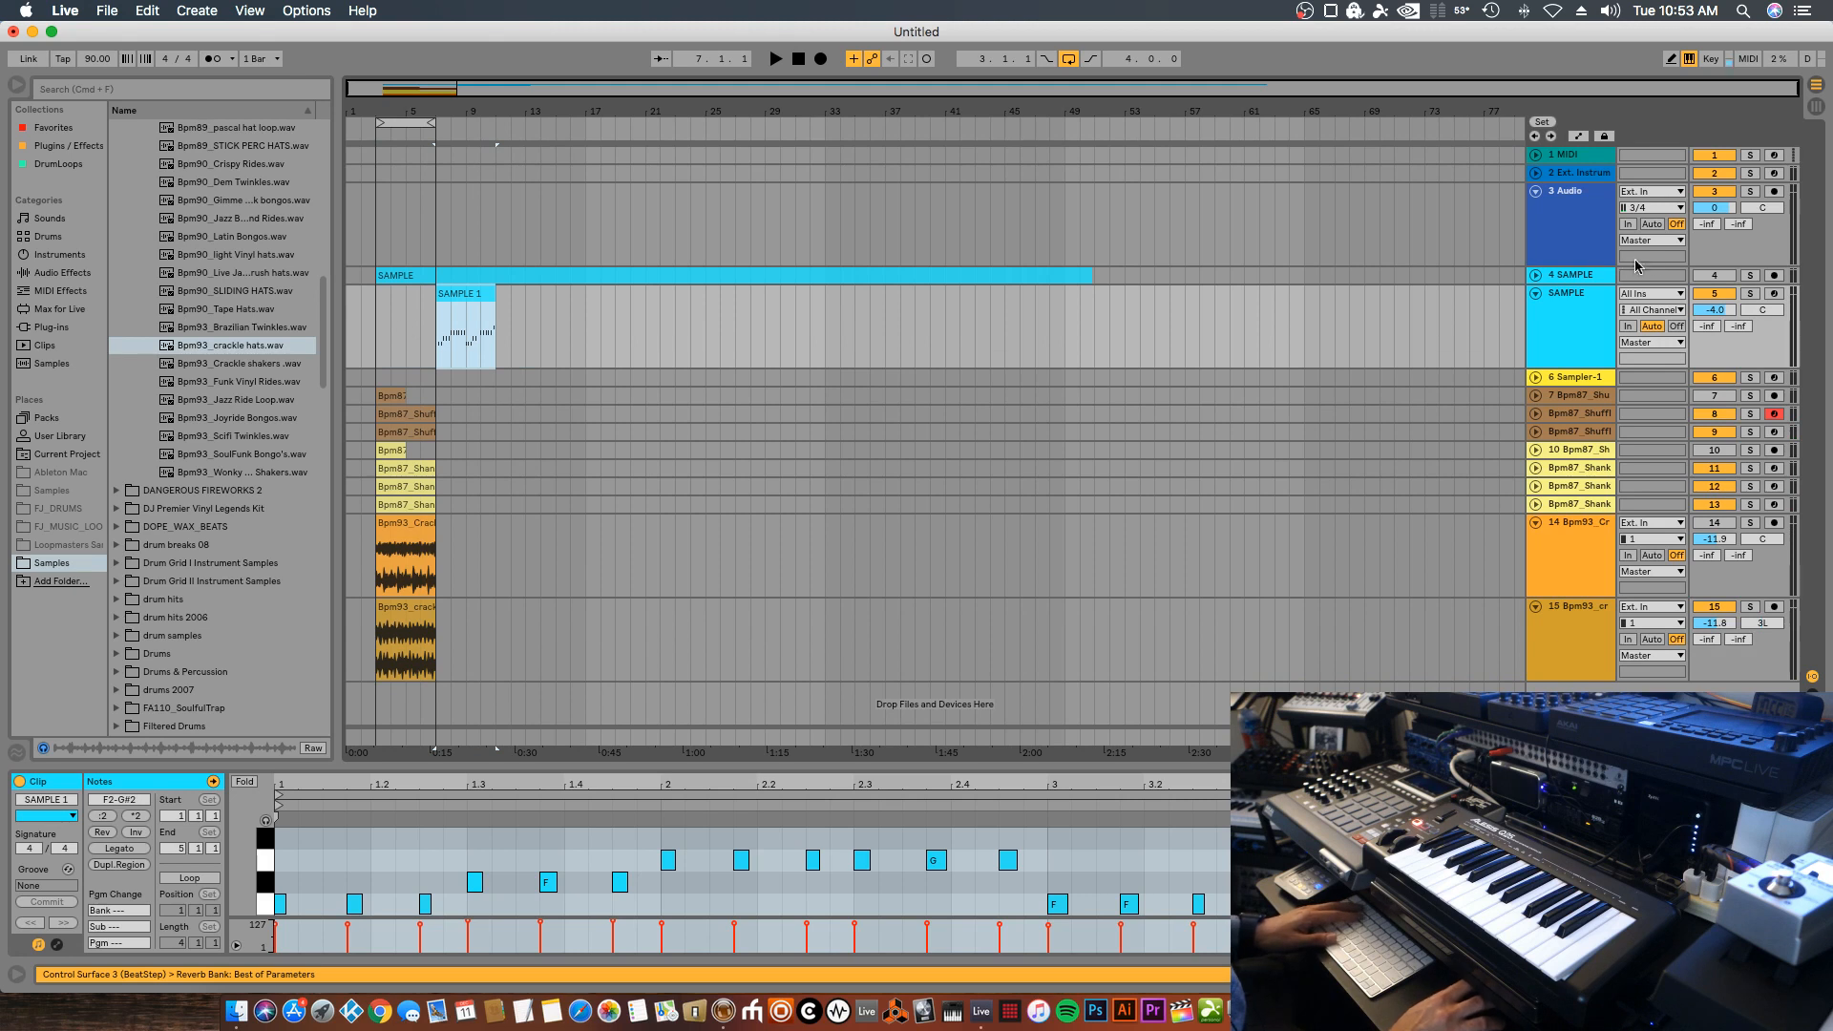
{"action": "left_click", "coordinate": [1773, 293]}
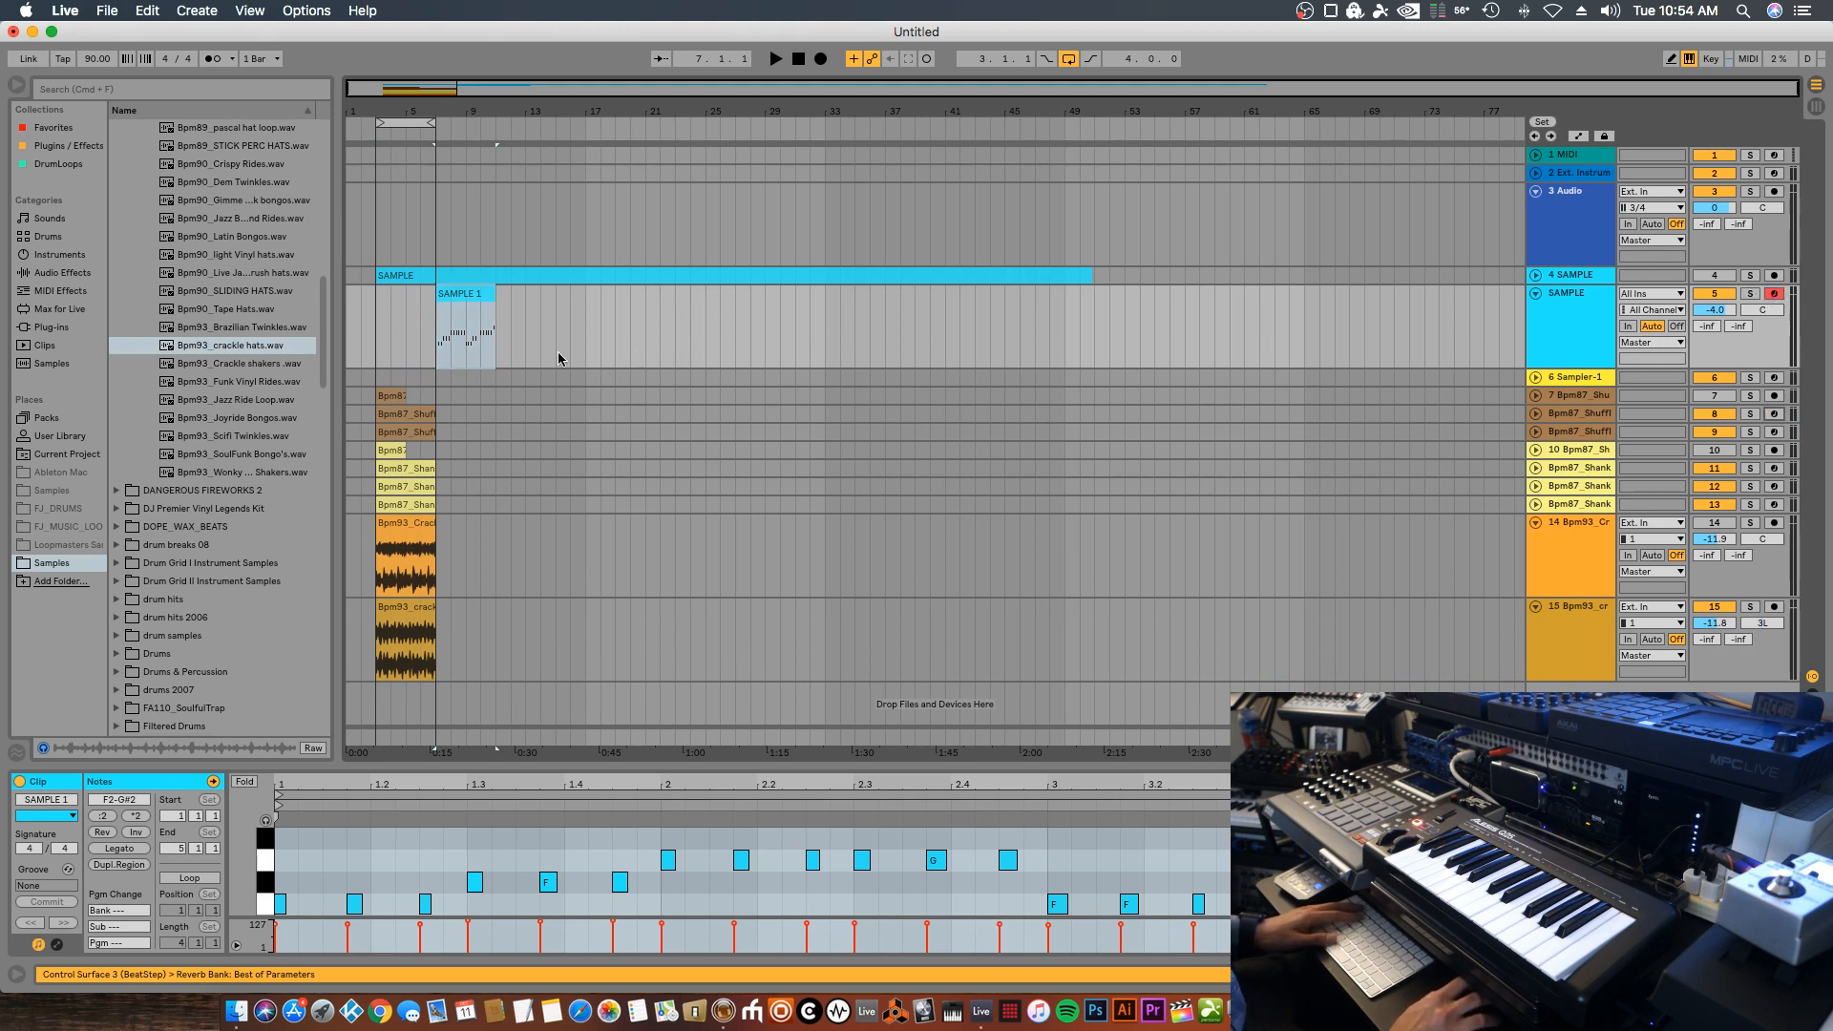
{"action": "left_click", "coordinate": [377, 345]}
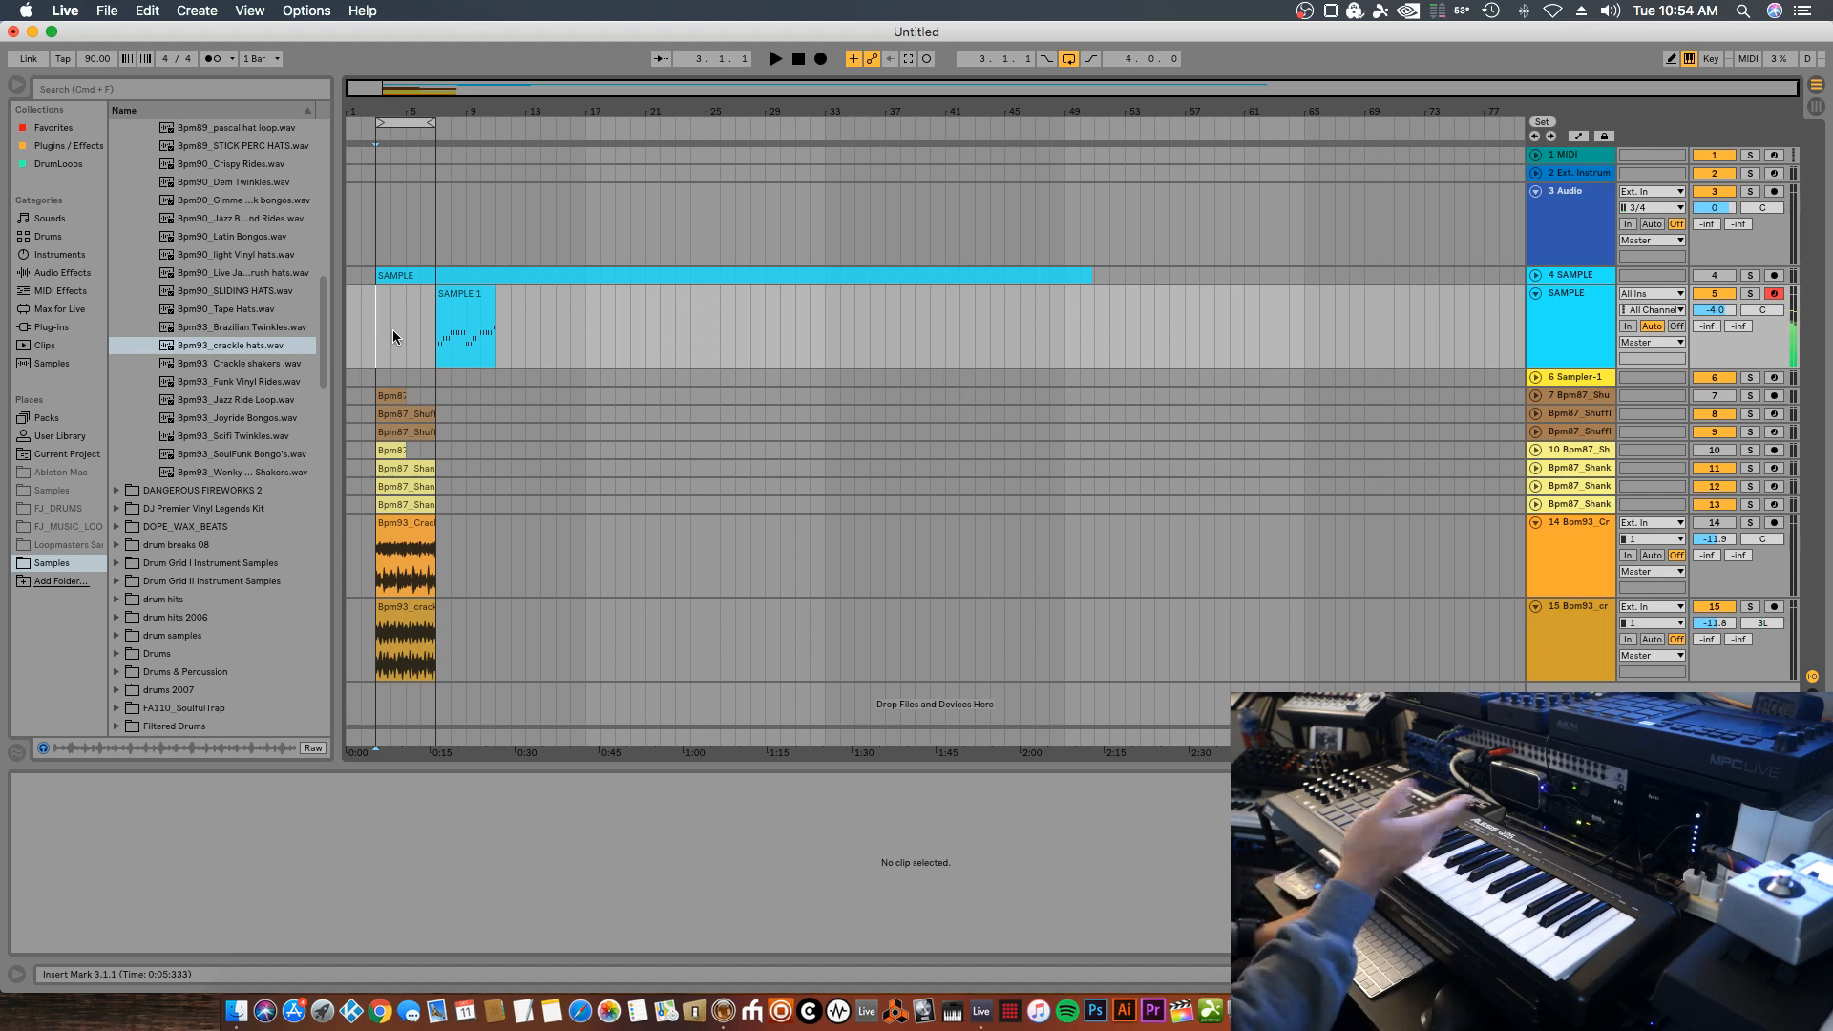
Play the drum loop from bar 3 and rehearse the sample chops over it on the armed SAMPLE track
{"action": "key", "text": "space"}
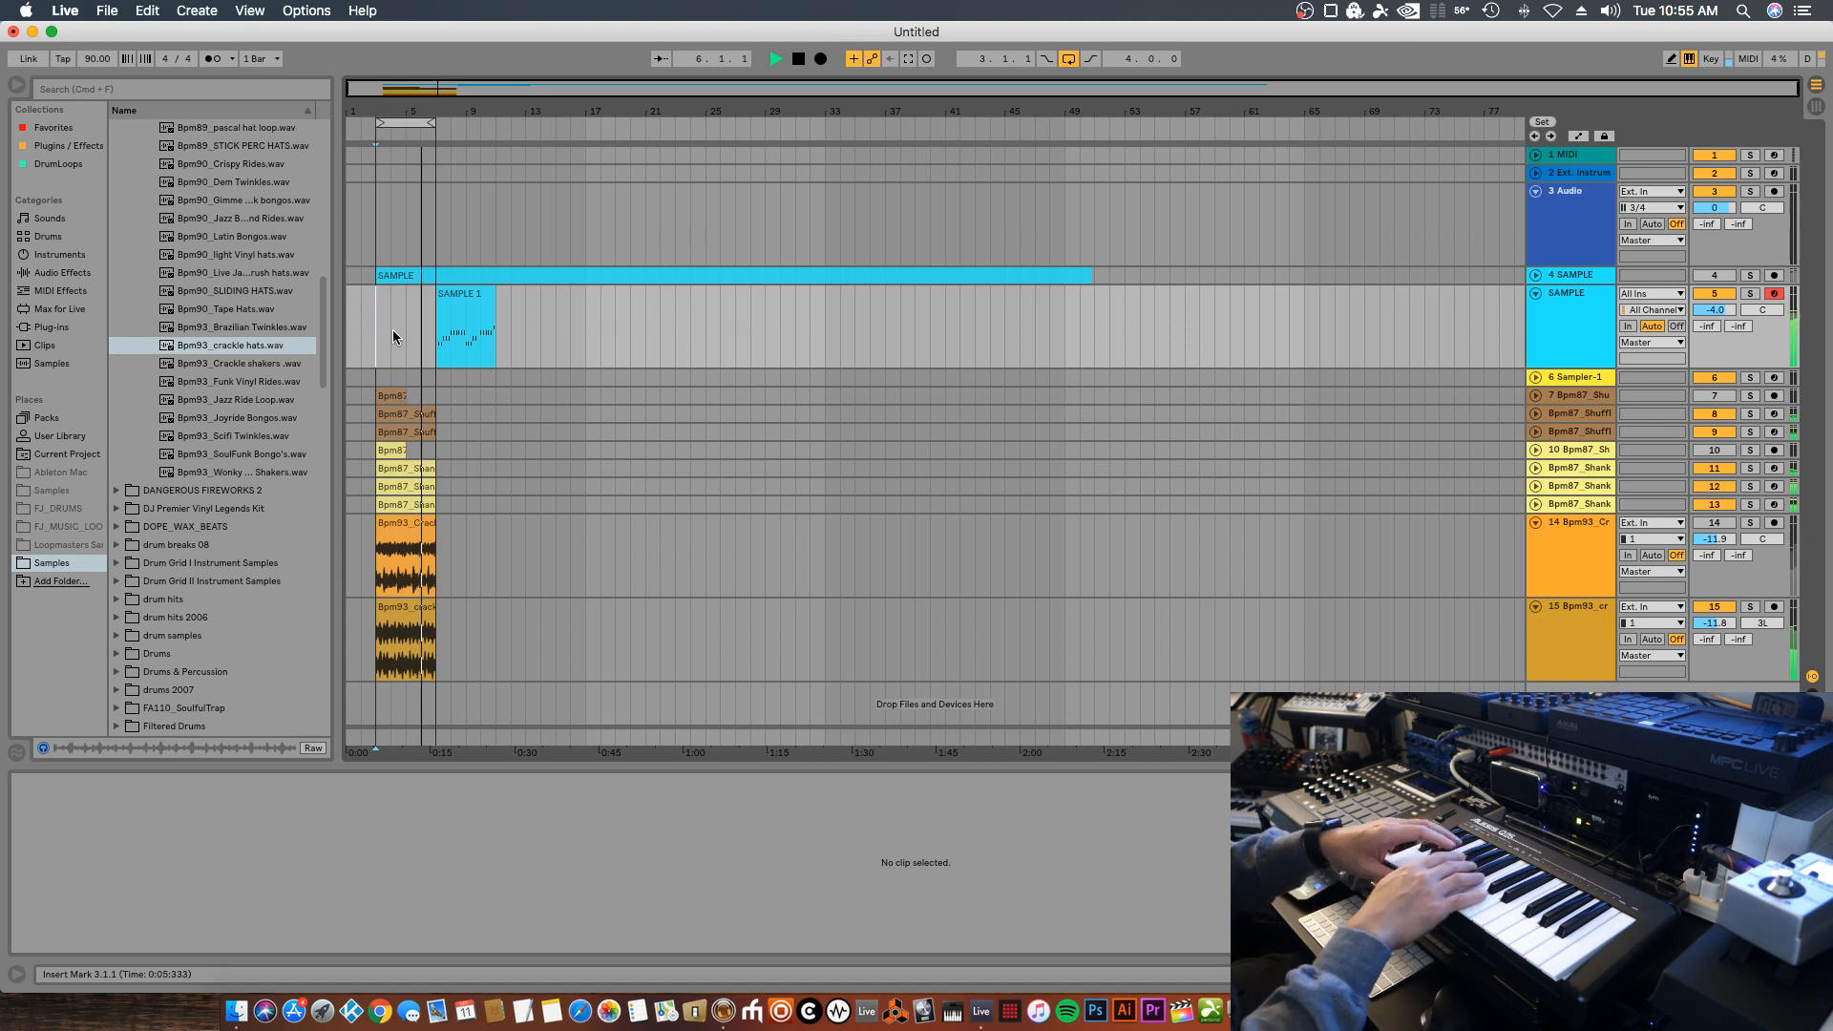
{"action": "key", "text": "space"}
{"action": "key", "text": "space"}
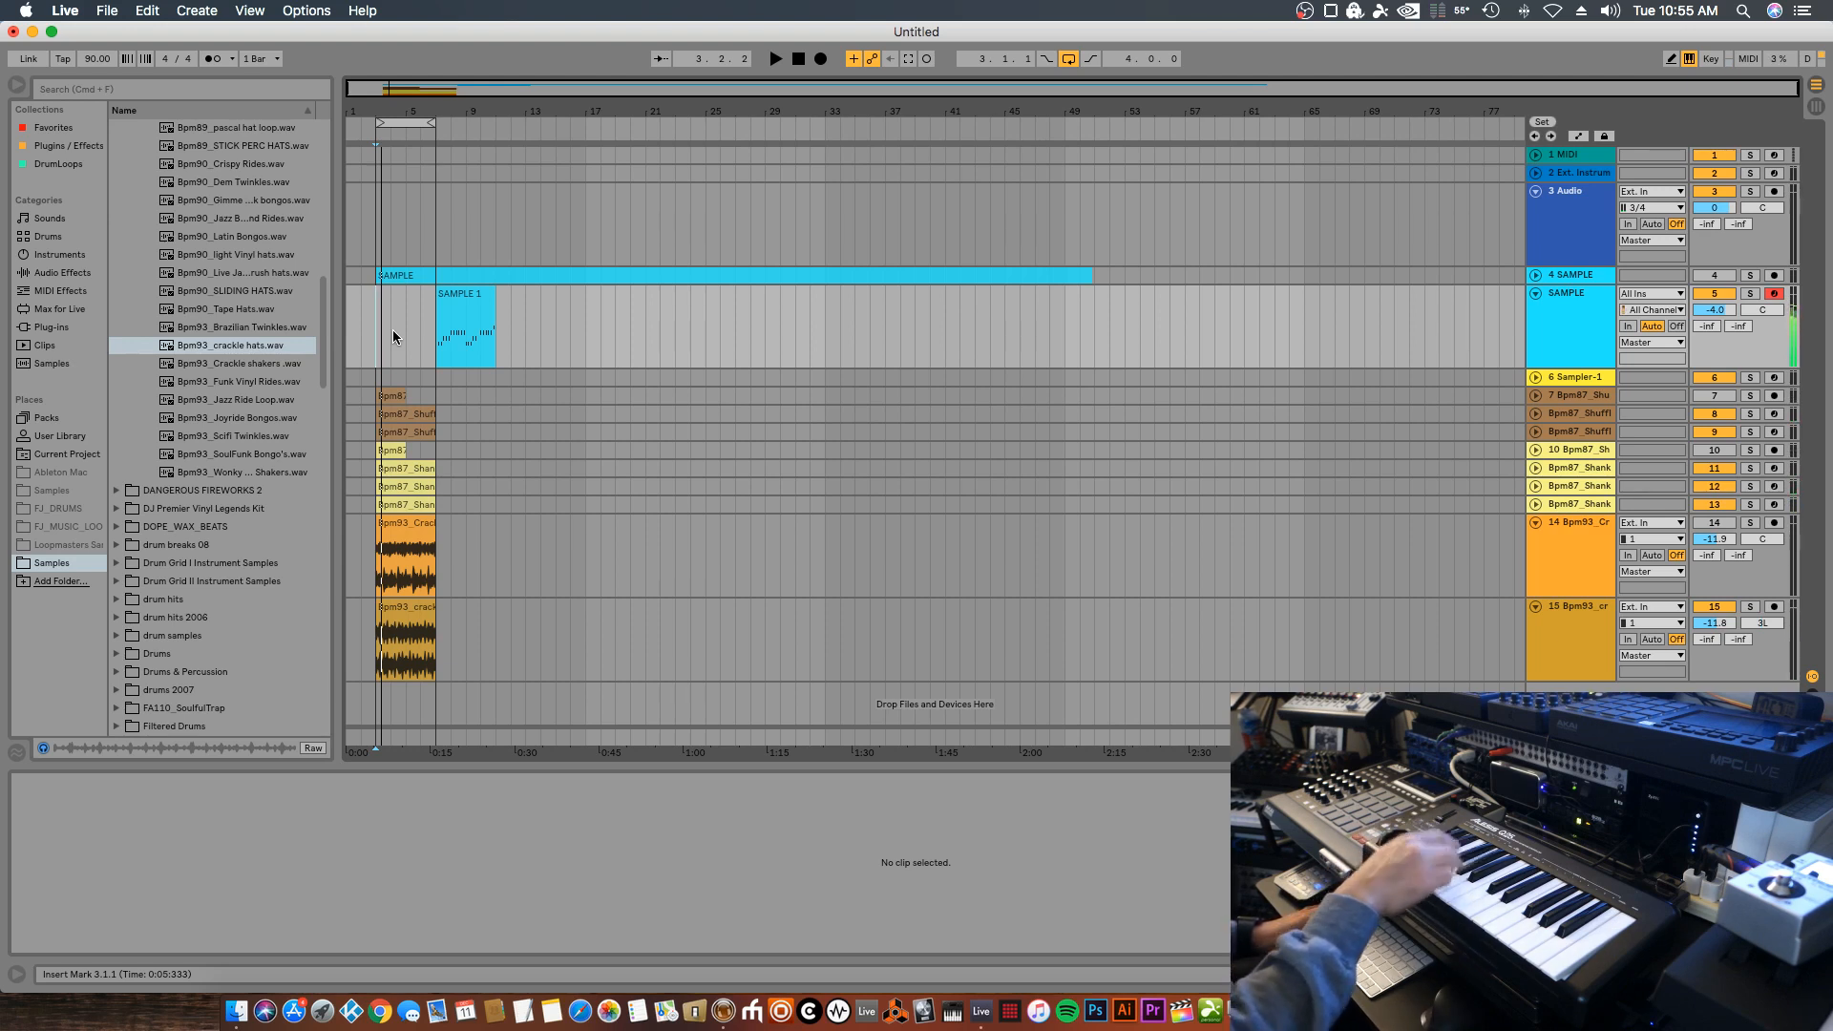
{"action": "key", "text": "space"}
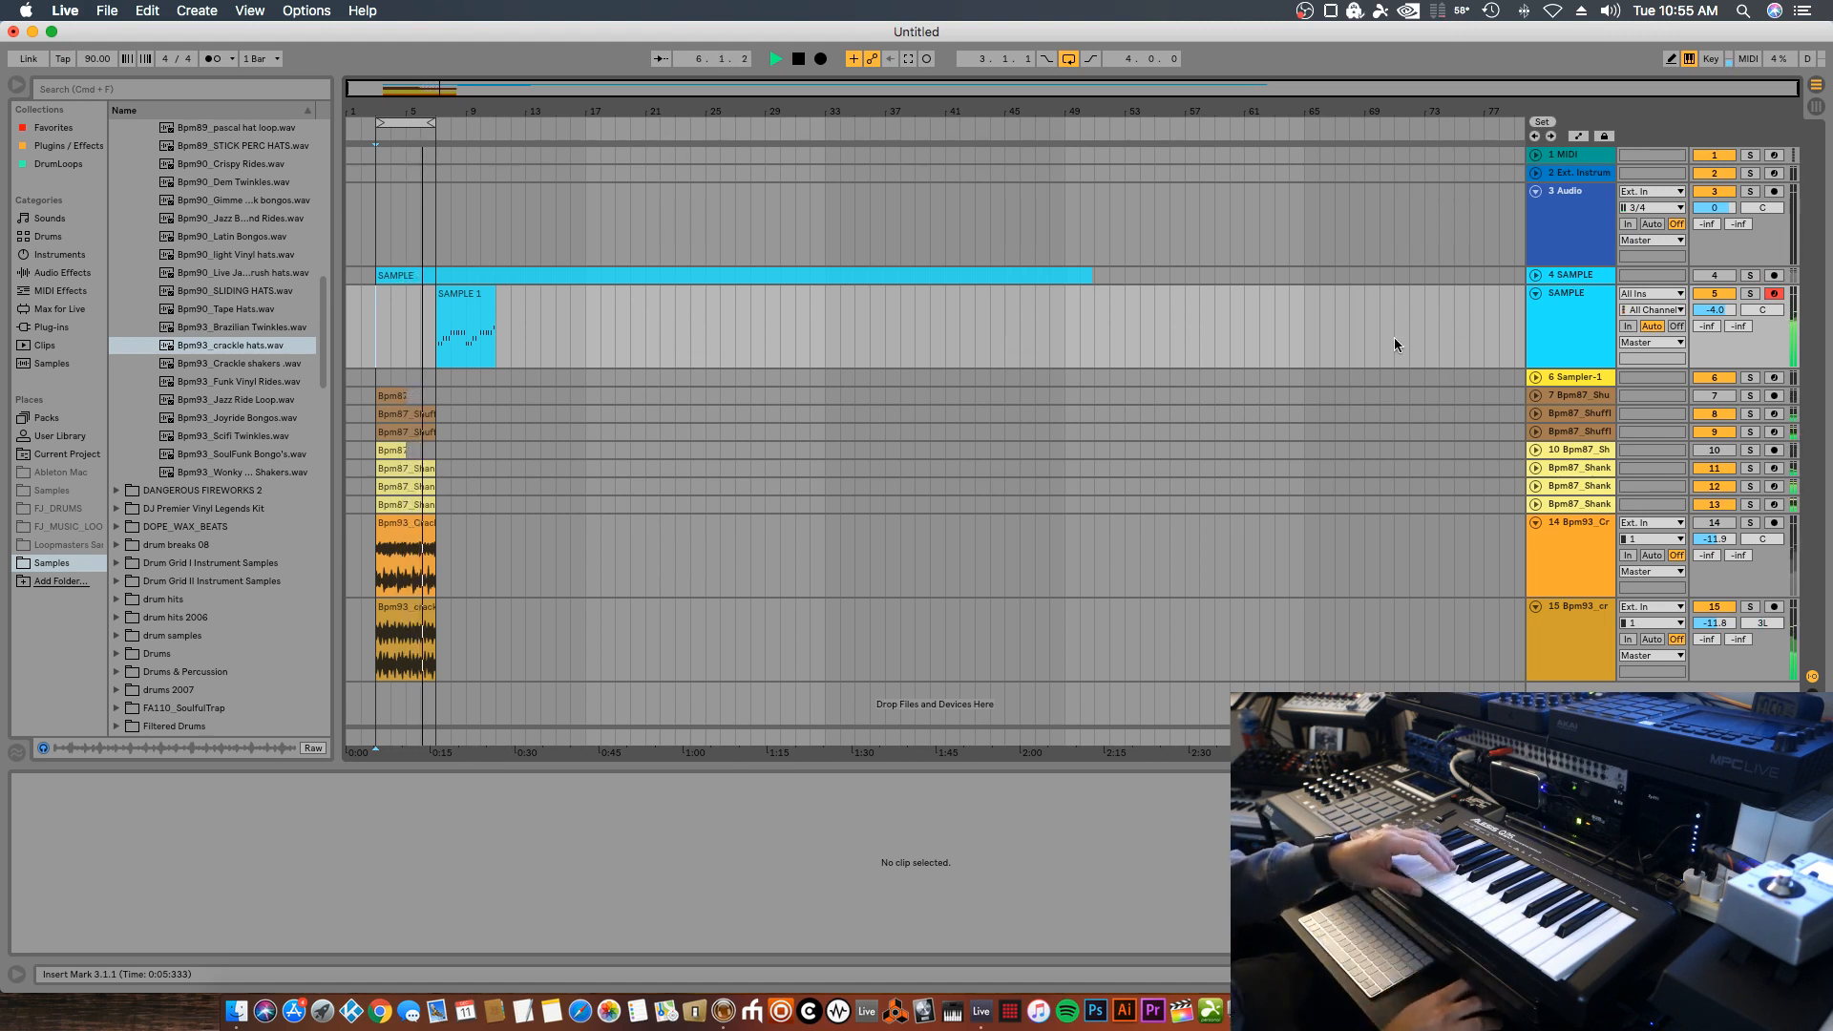
Set the pitch transposition of the SAMPLE track's Sampler to -3 st while the loop plays
{"action": "left_click", "coordinate": [1554, 292]}
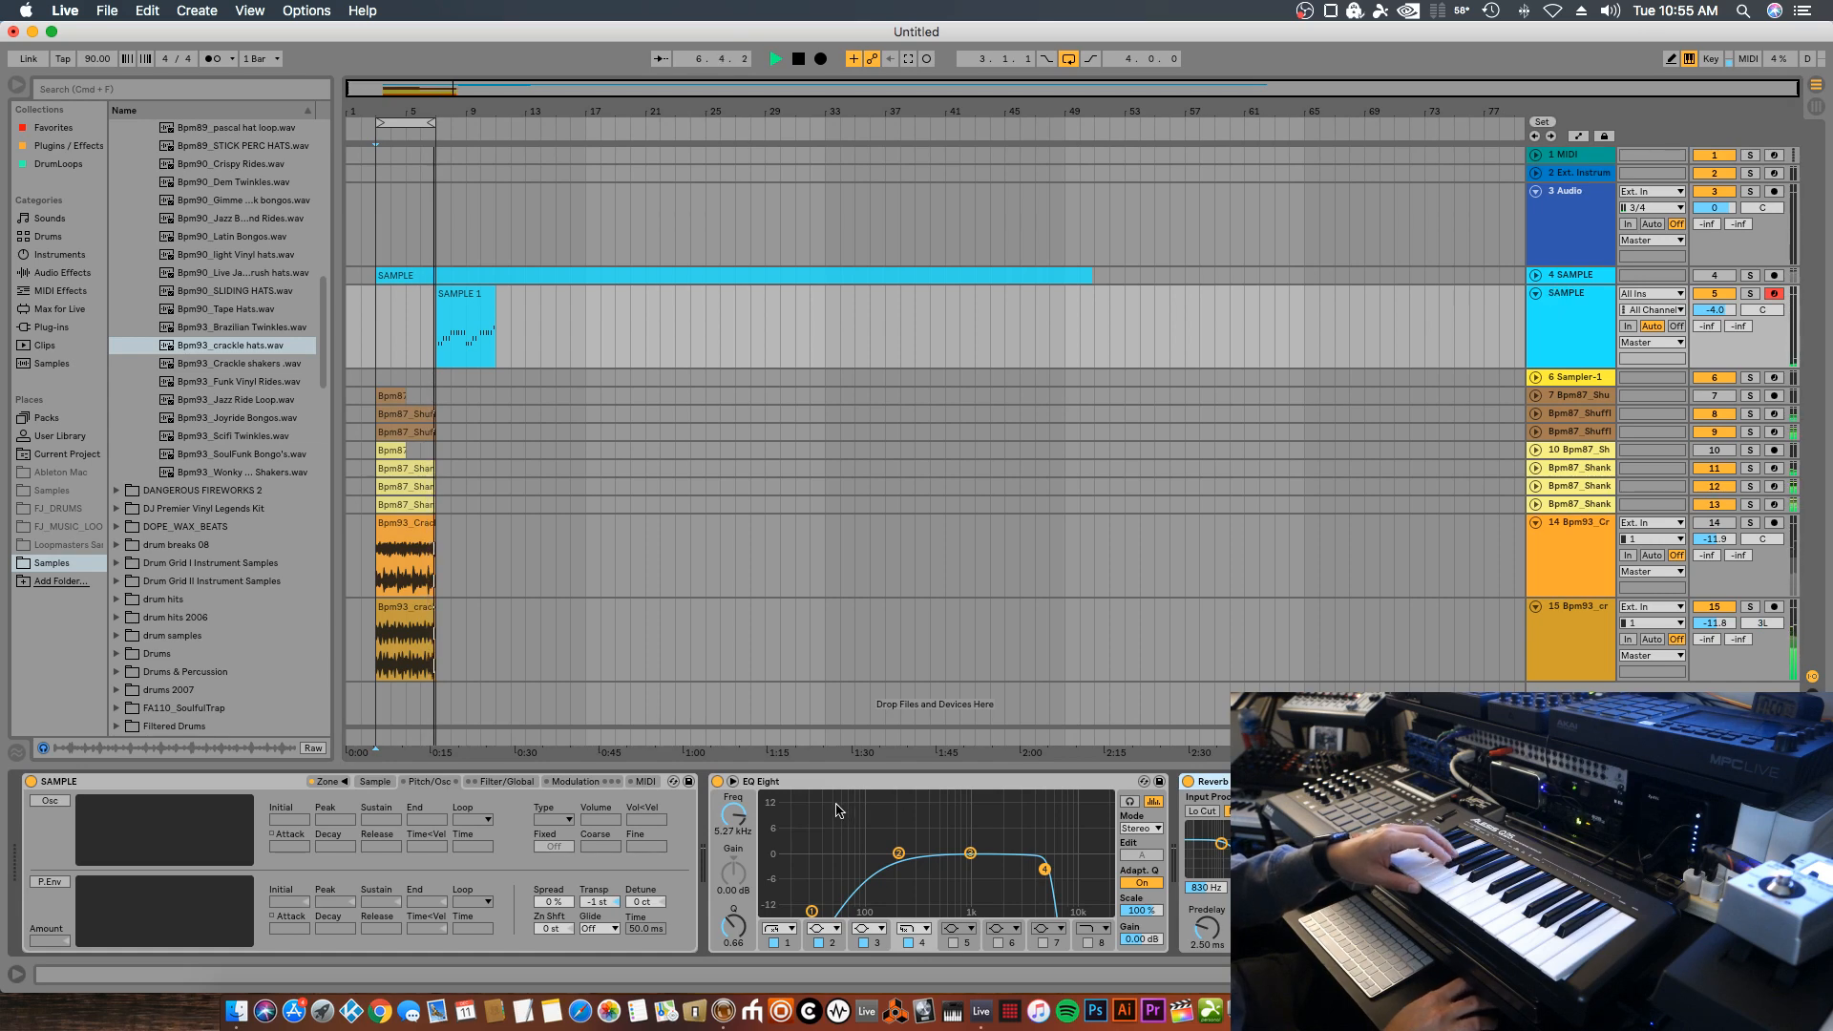
{"action": "left_click", "coordinate": [475, 782]}
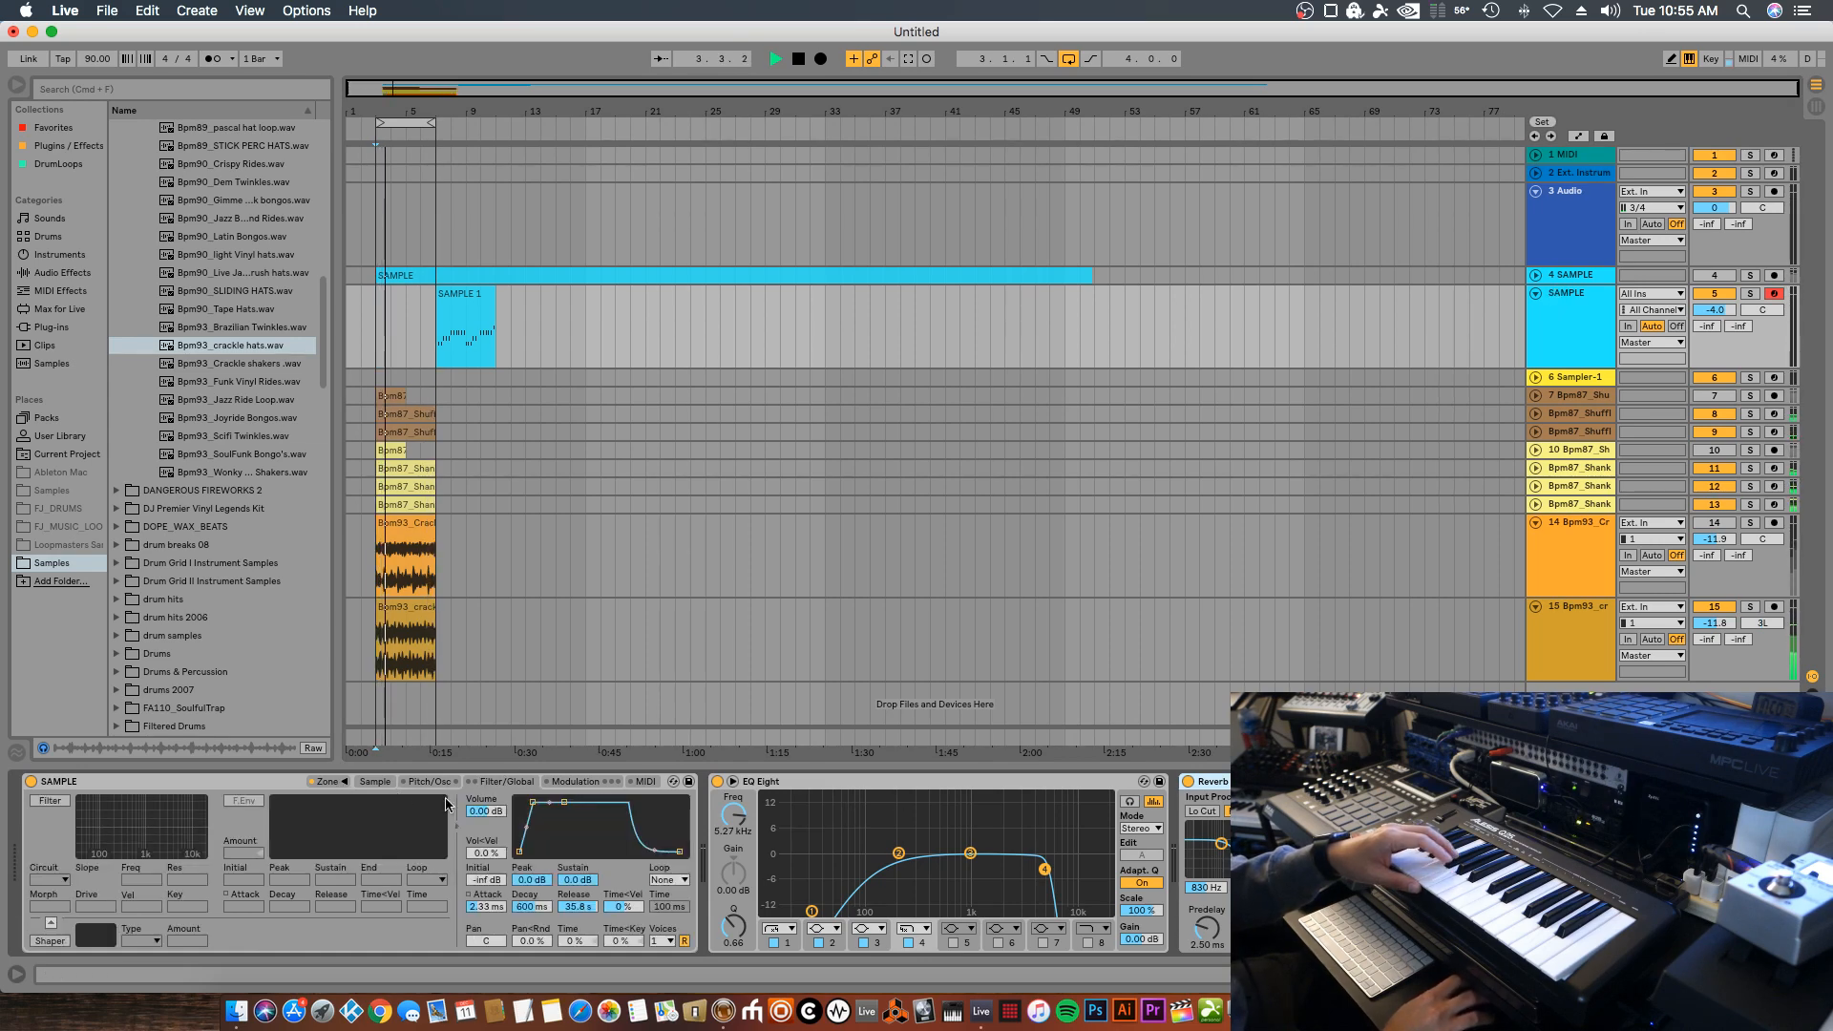
{"action": "left_click", "coordinate": [430, 781]}
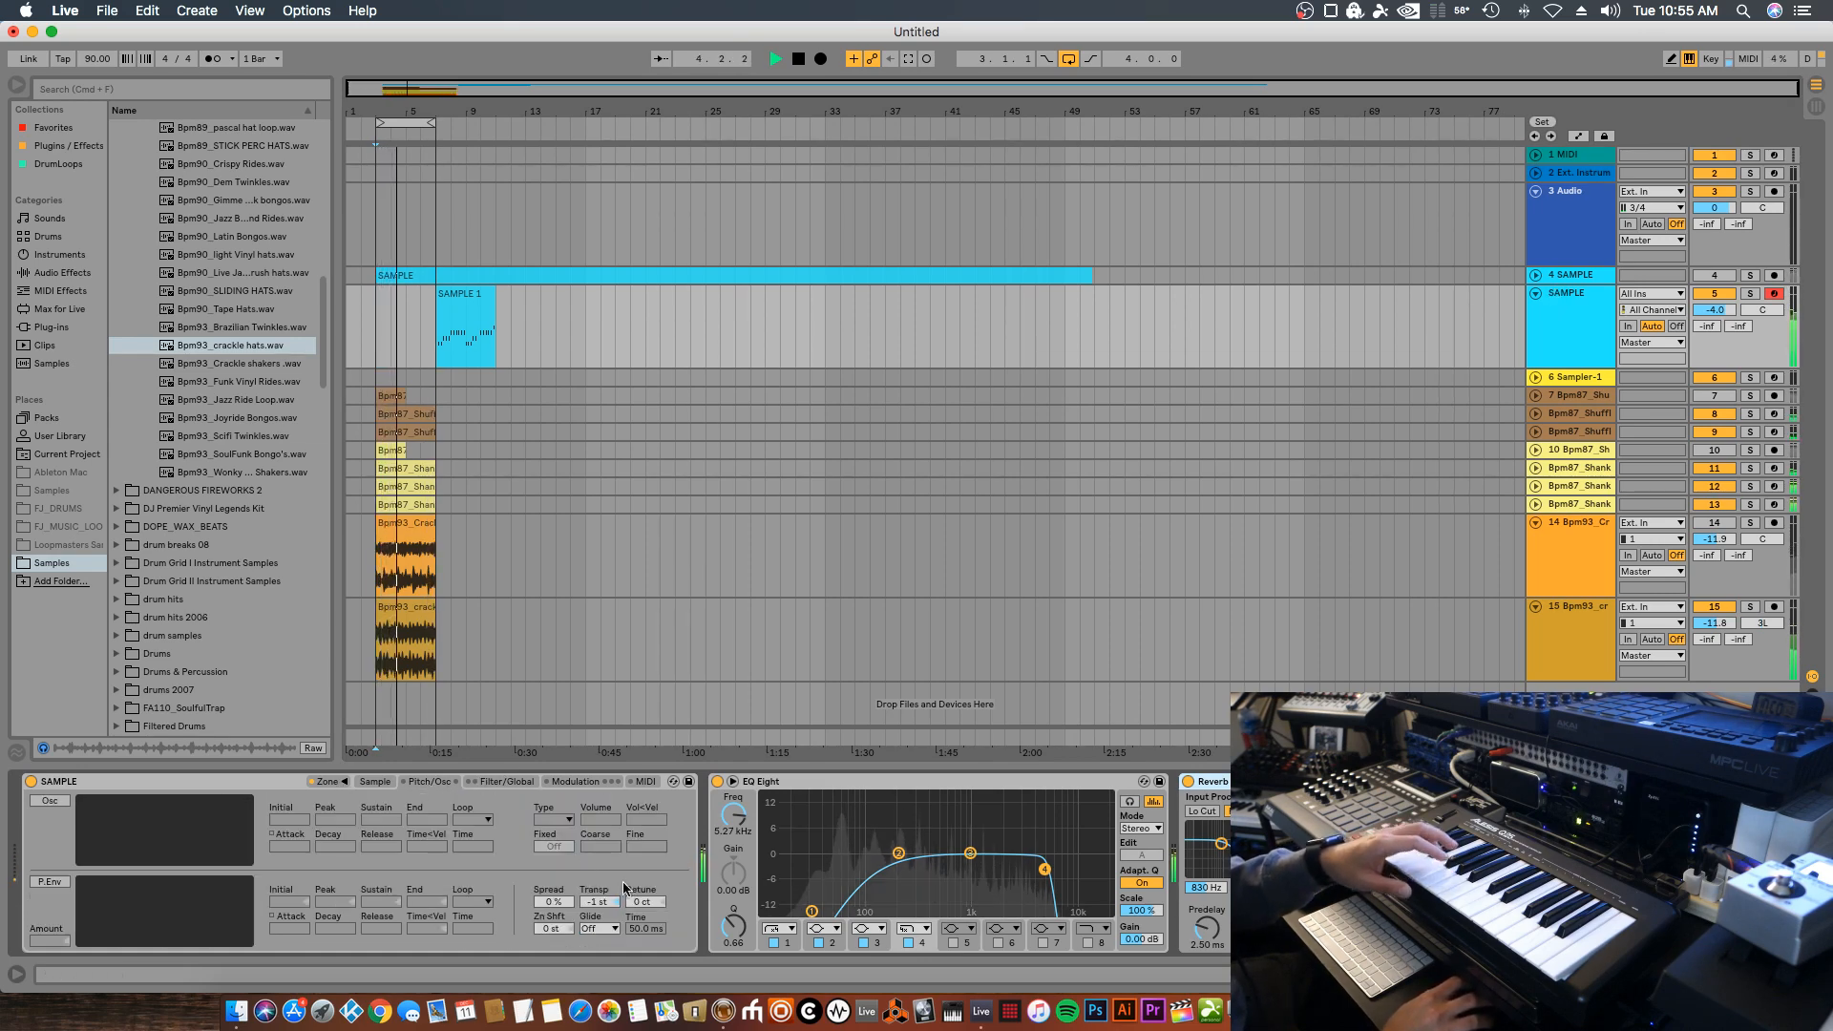
{"action": "key", "text": "Down"}
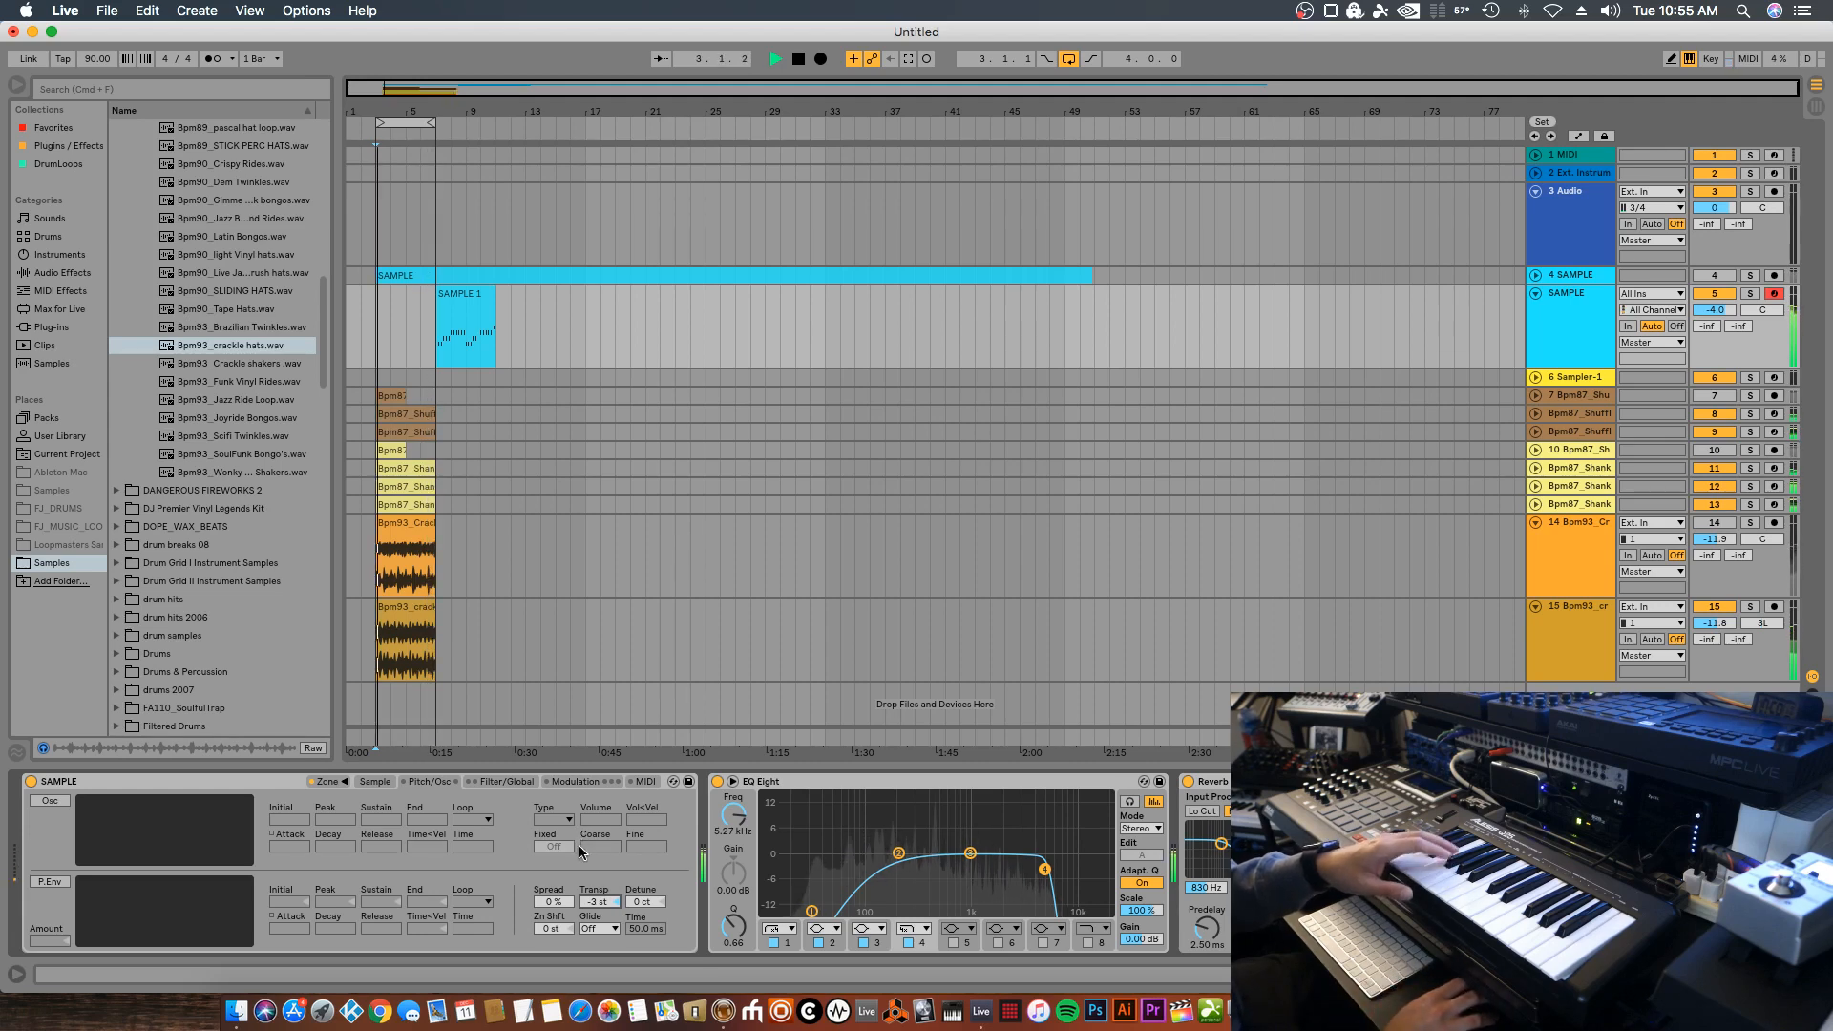
Look through the Sampler's filter, modulation, MIDI and sample settings, return to its pitch settings, and rehearse the transposed chops over the loop
{"action": "left_click", "coordinate": [507, 780]}
{"action": "left_click", "coordinate": [574, 781]}
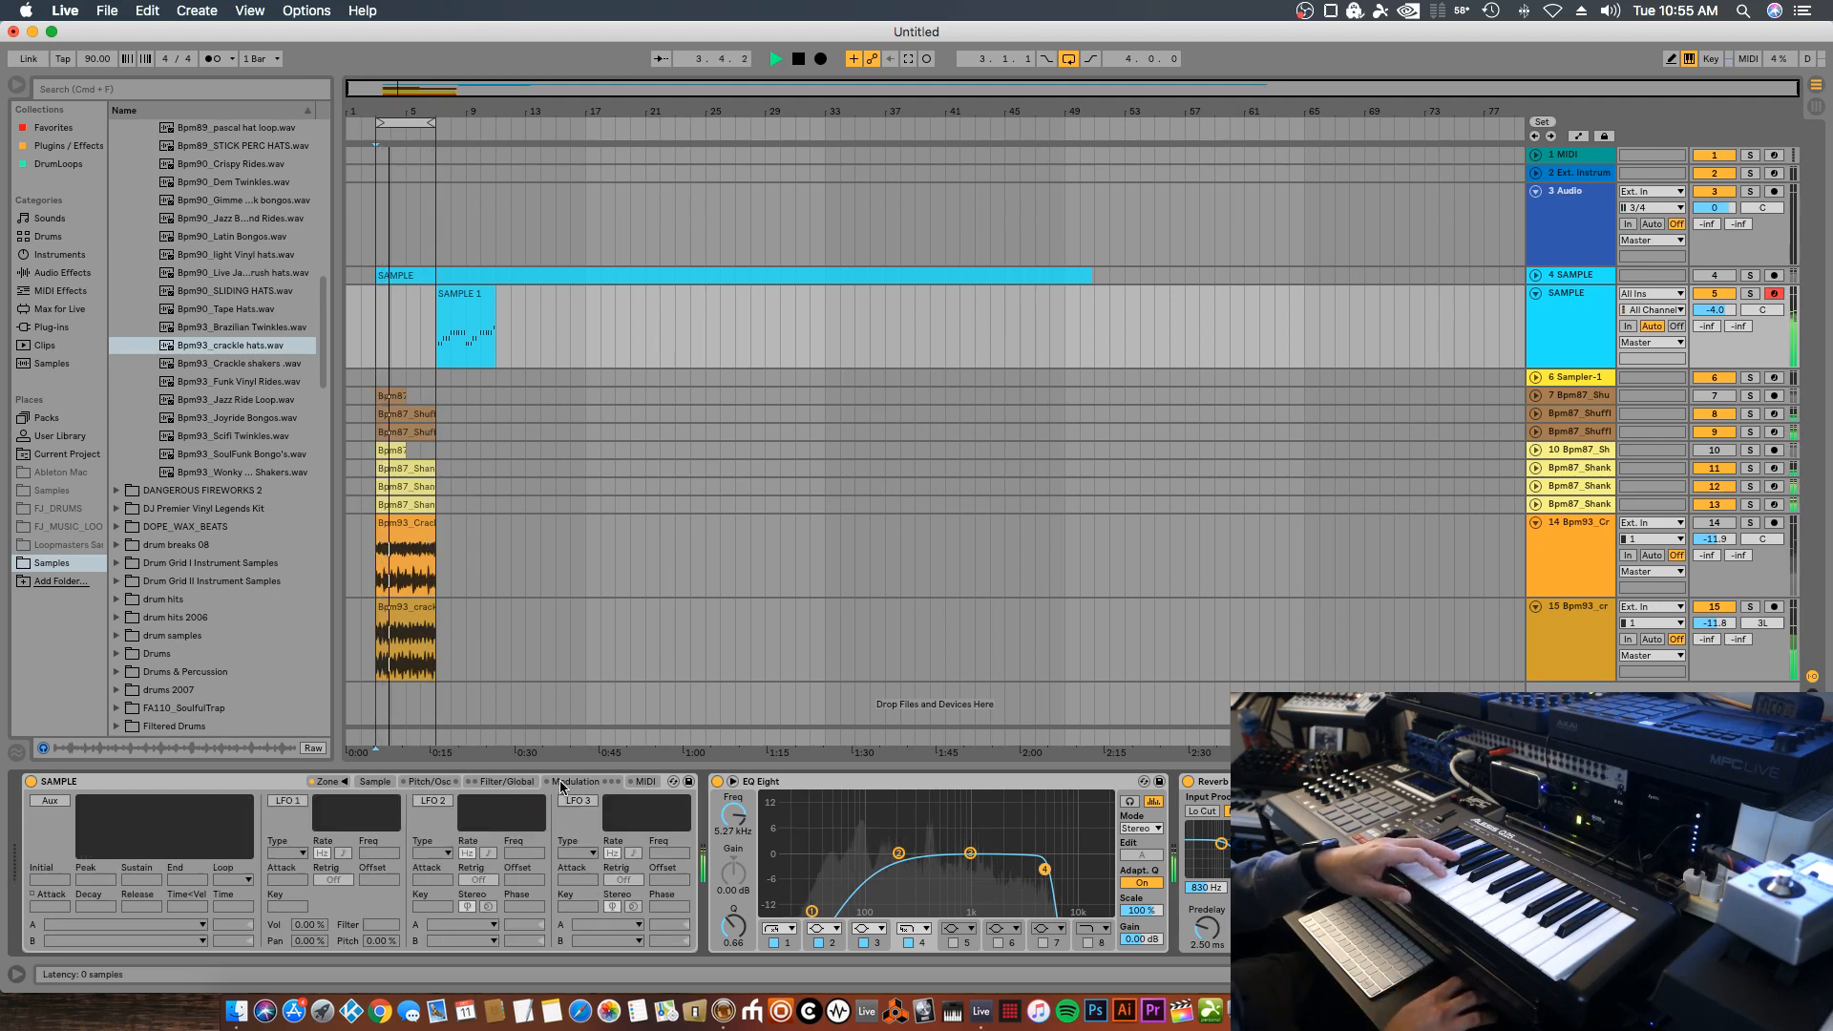
{"action": "left_click", "coordinate": [645, 781]}
{"action": "left_click", "coordinate": [372, 781]}
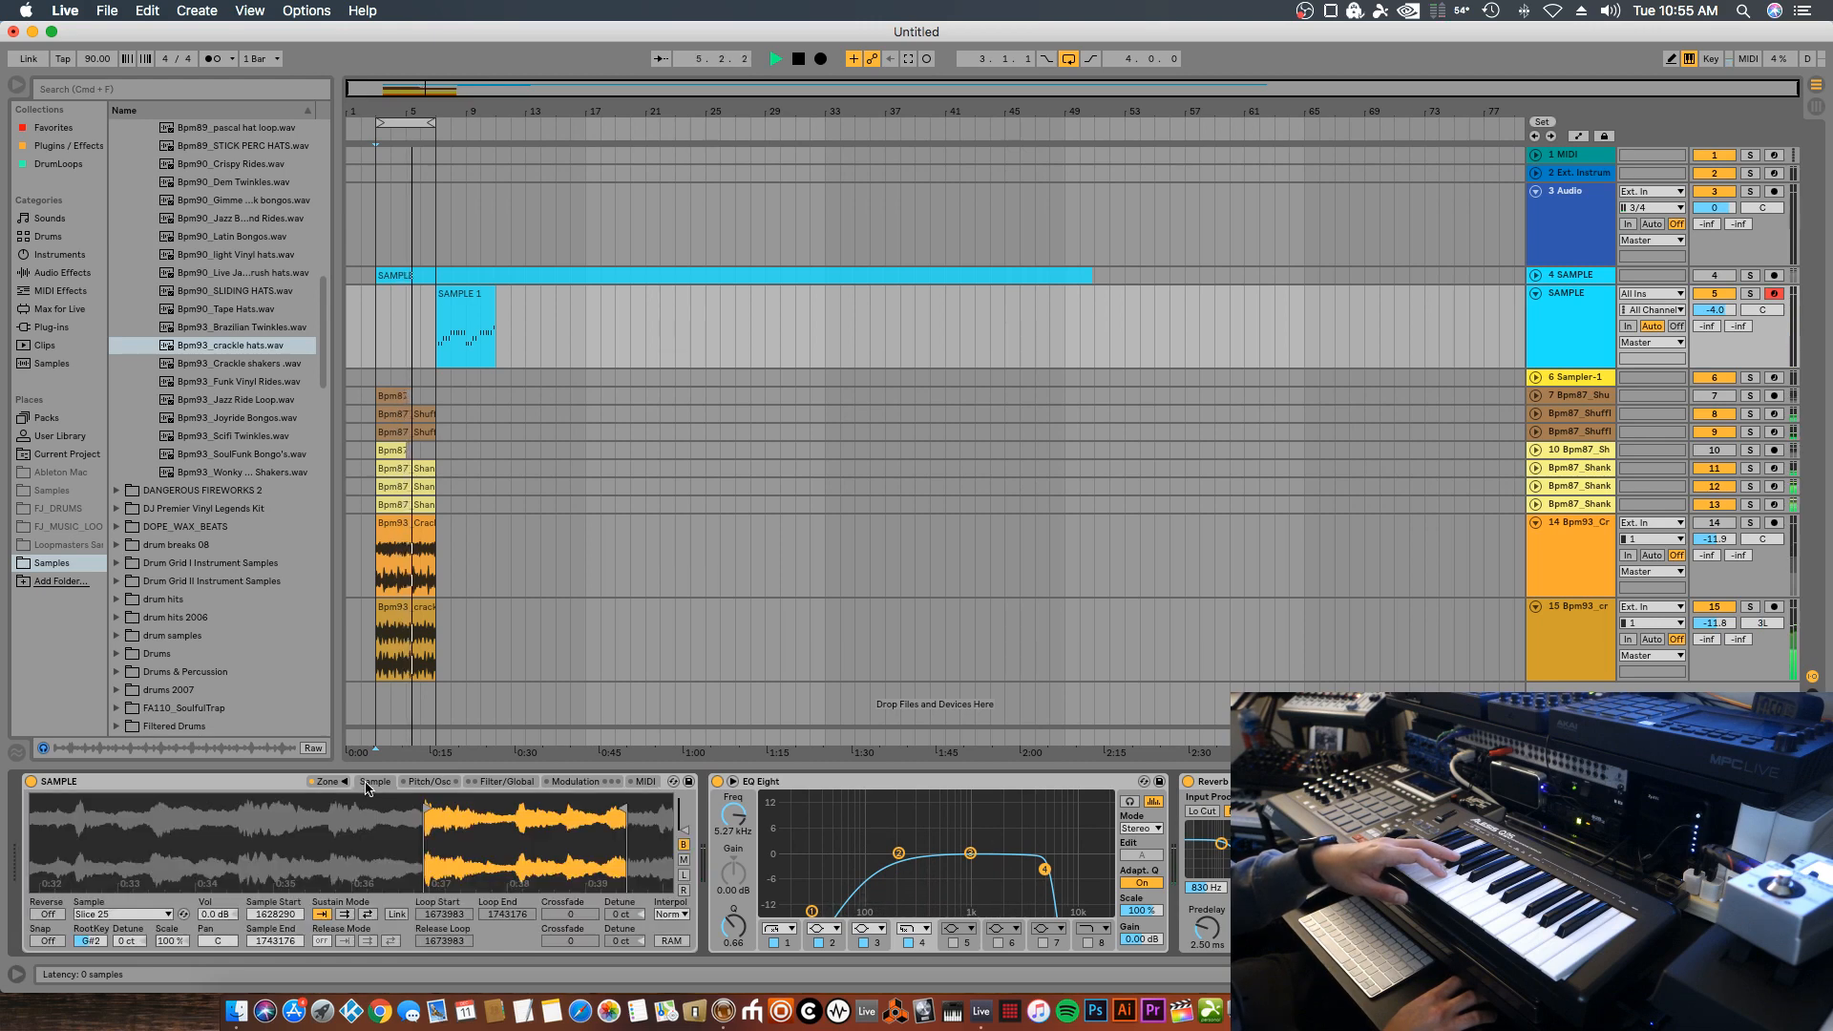
{"action": "left_click", "coordinate": [418, 781]}
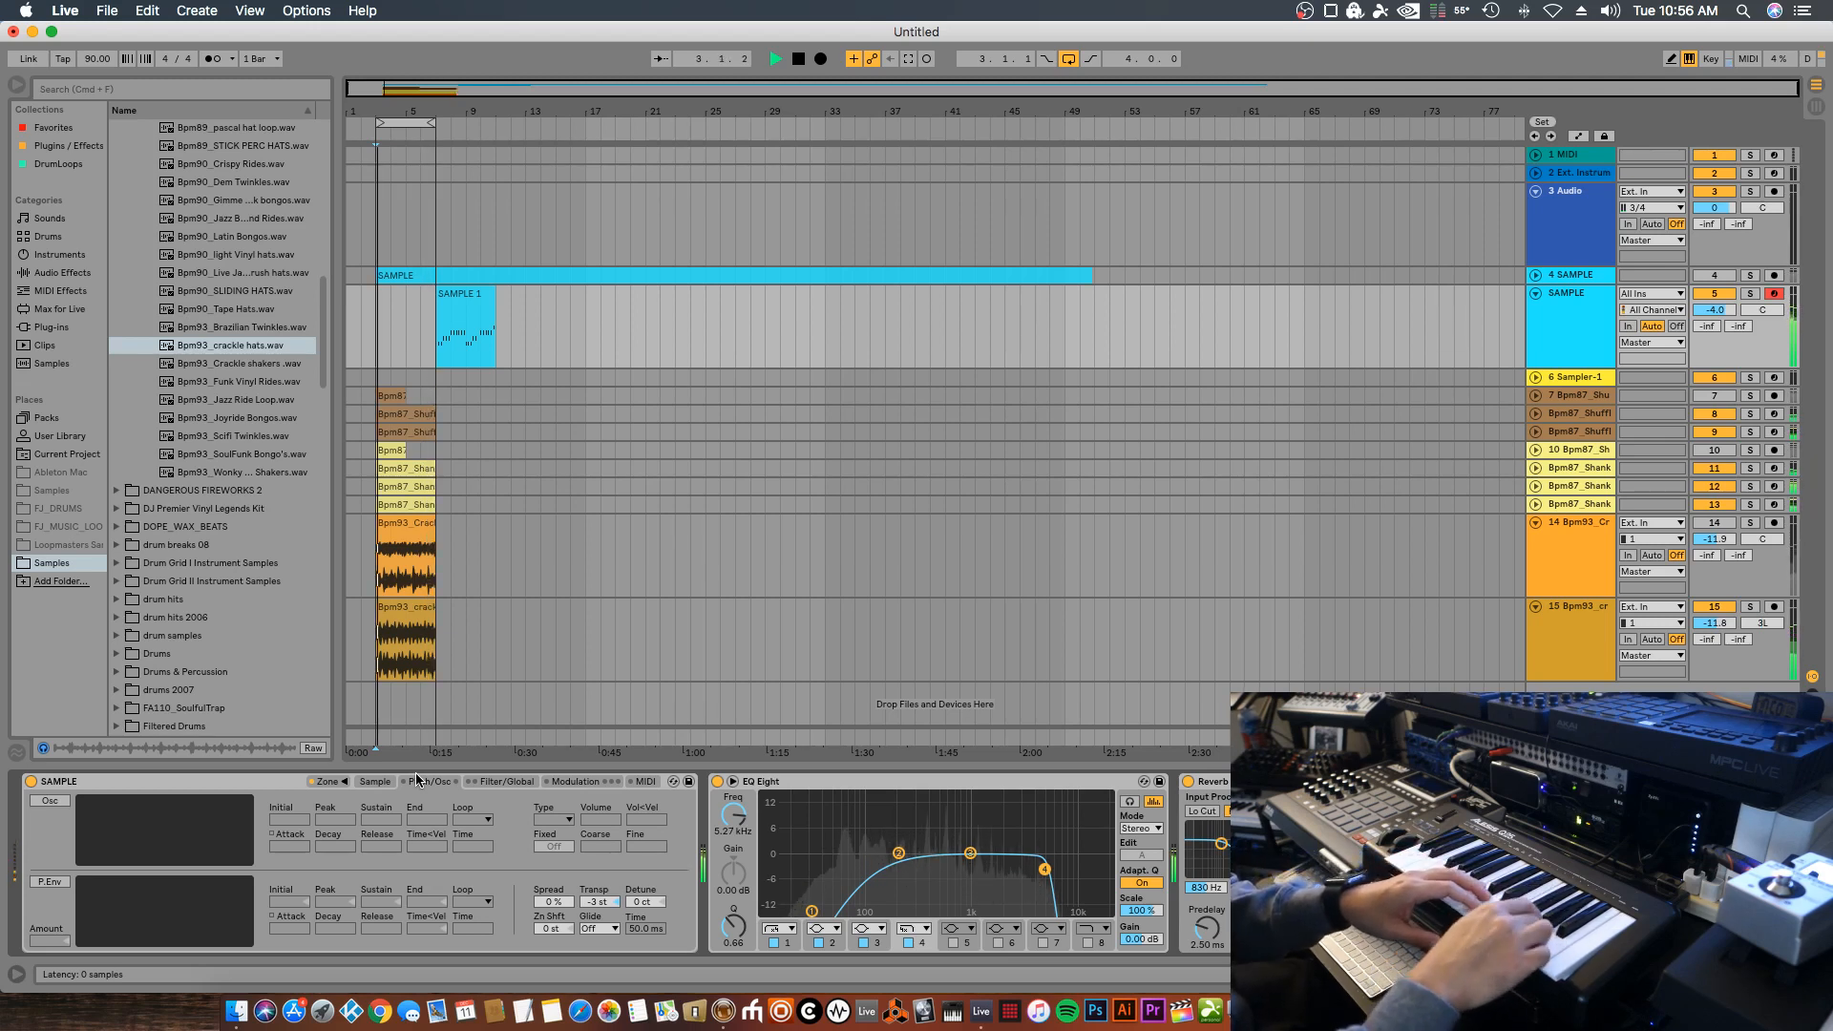
{"action": "key", "text": "space"}
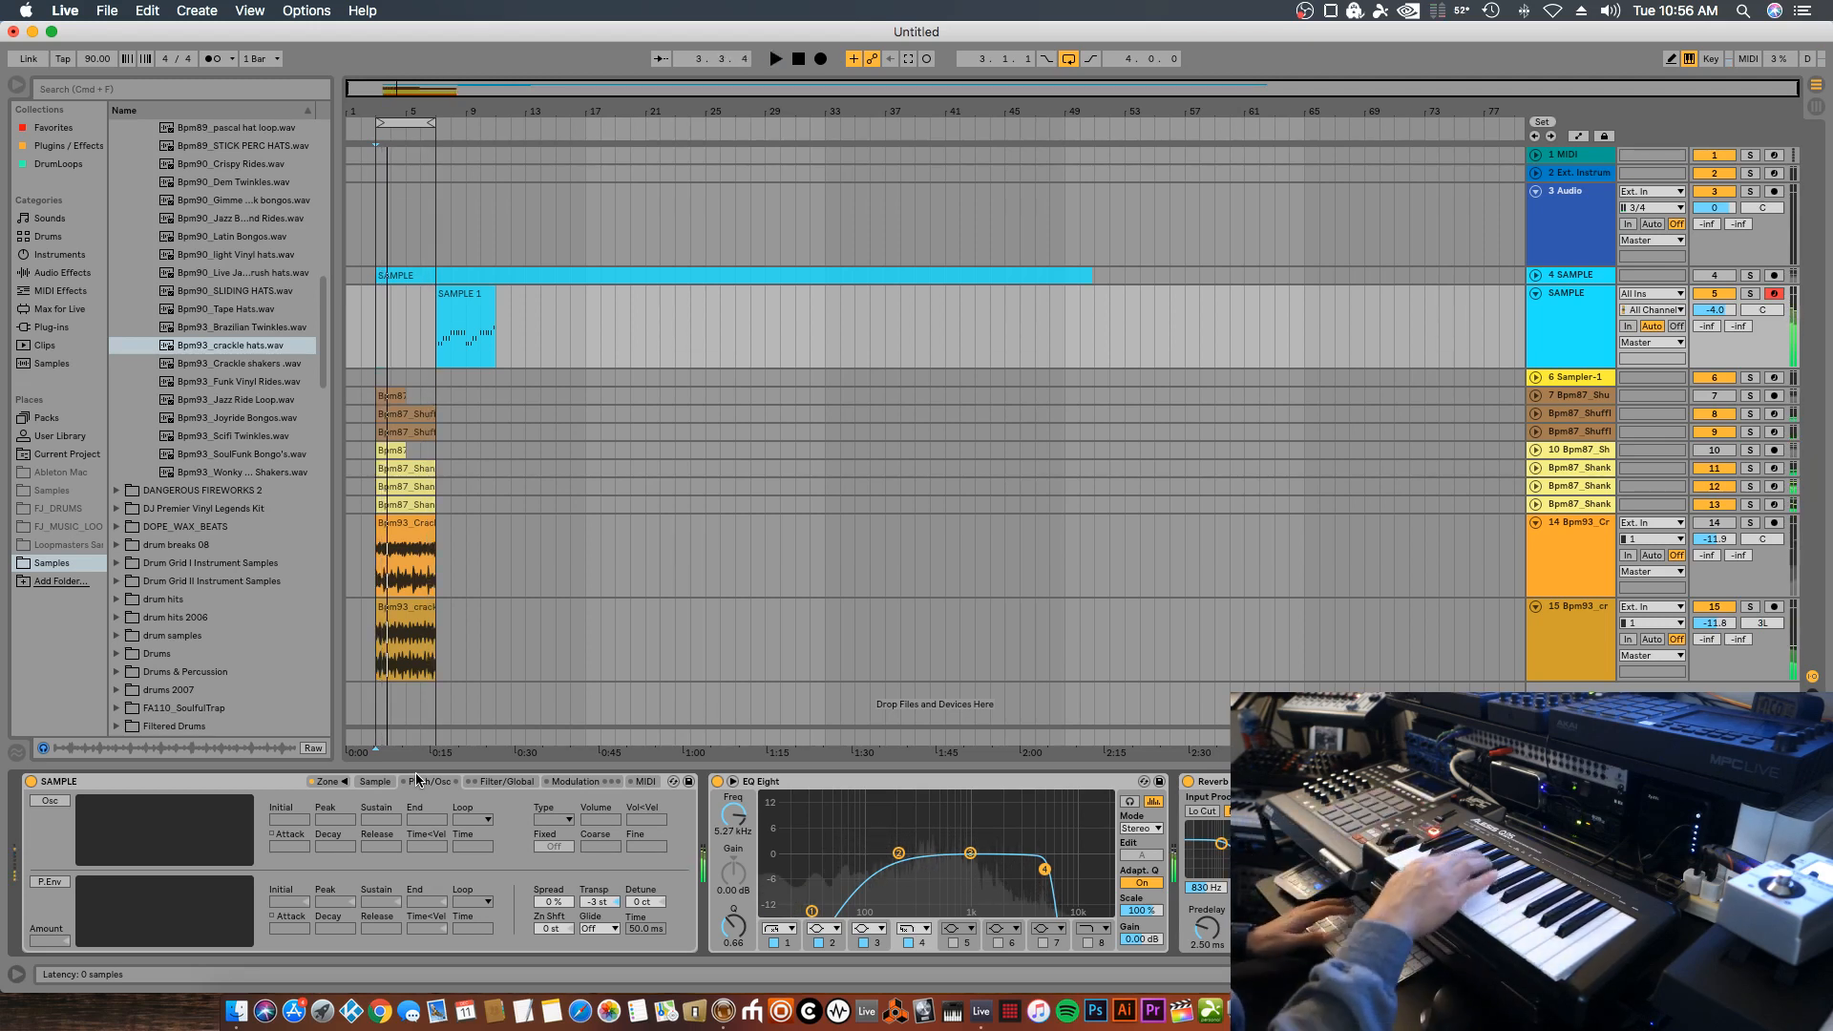
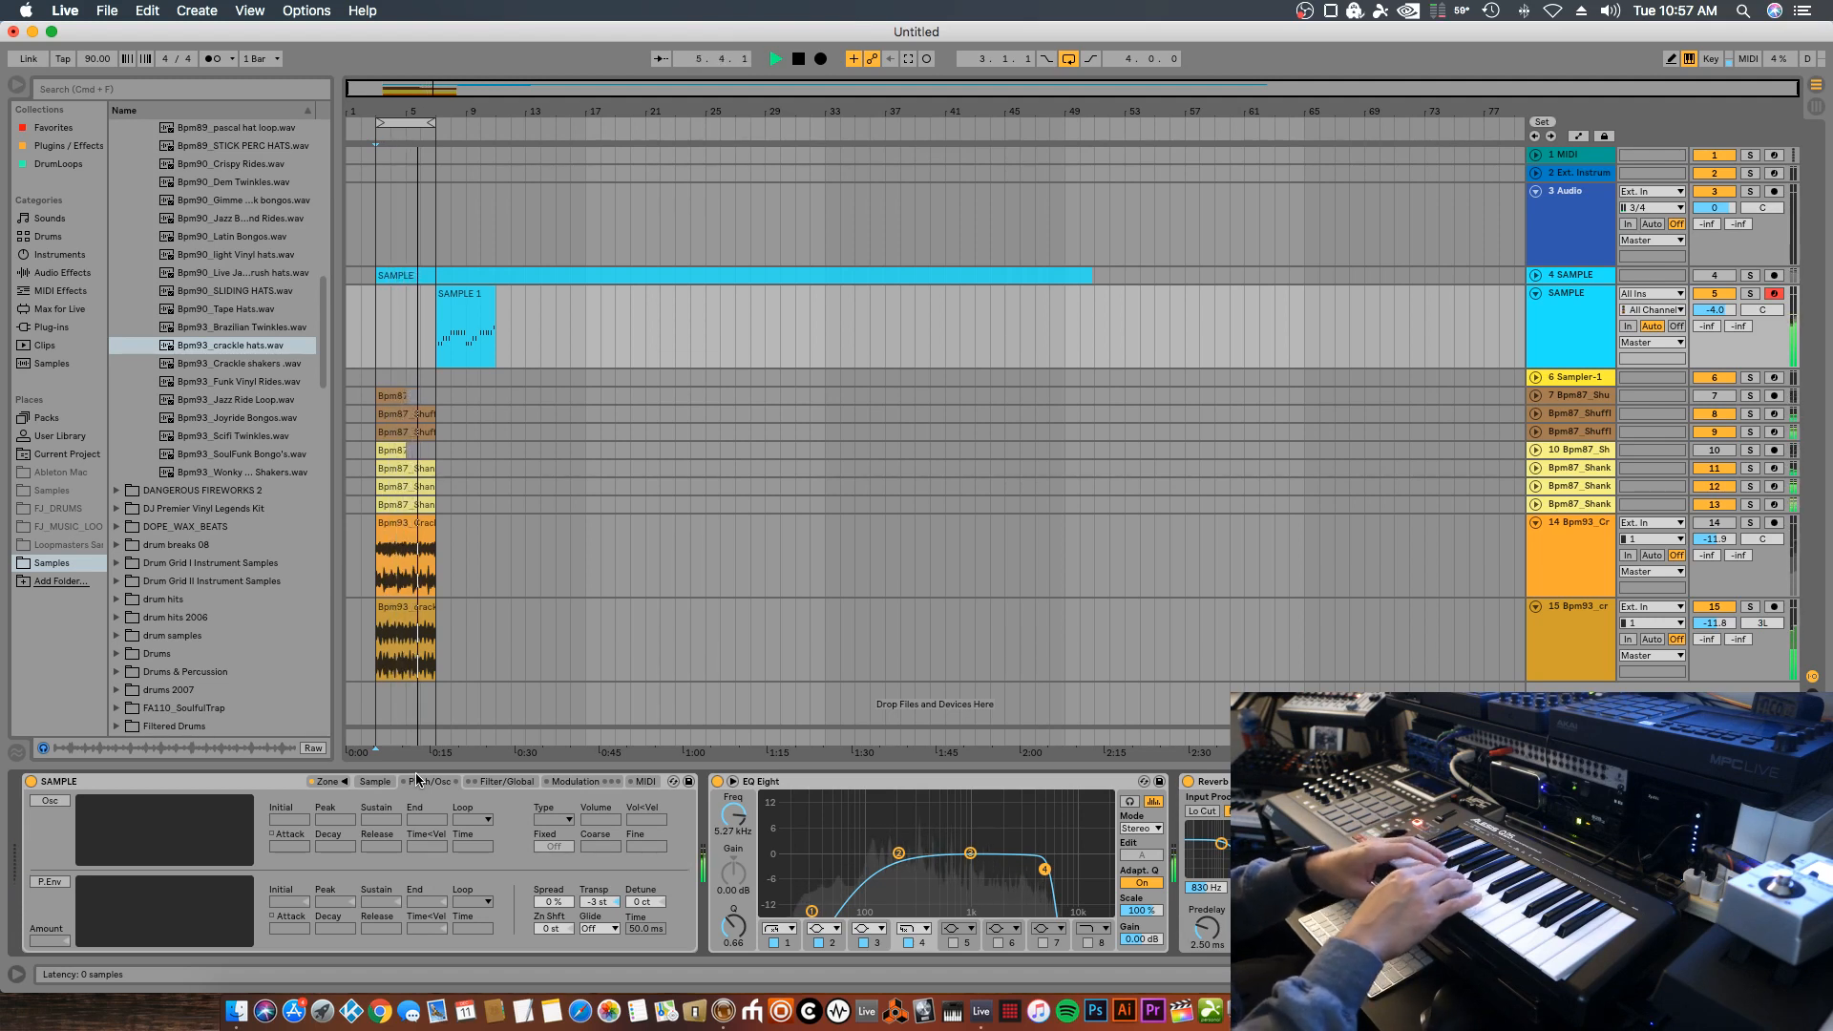
{"action": "key", "text": "space"}
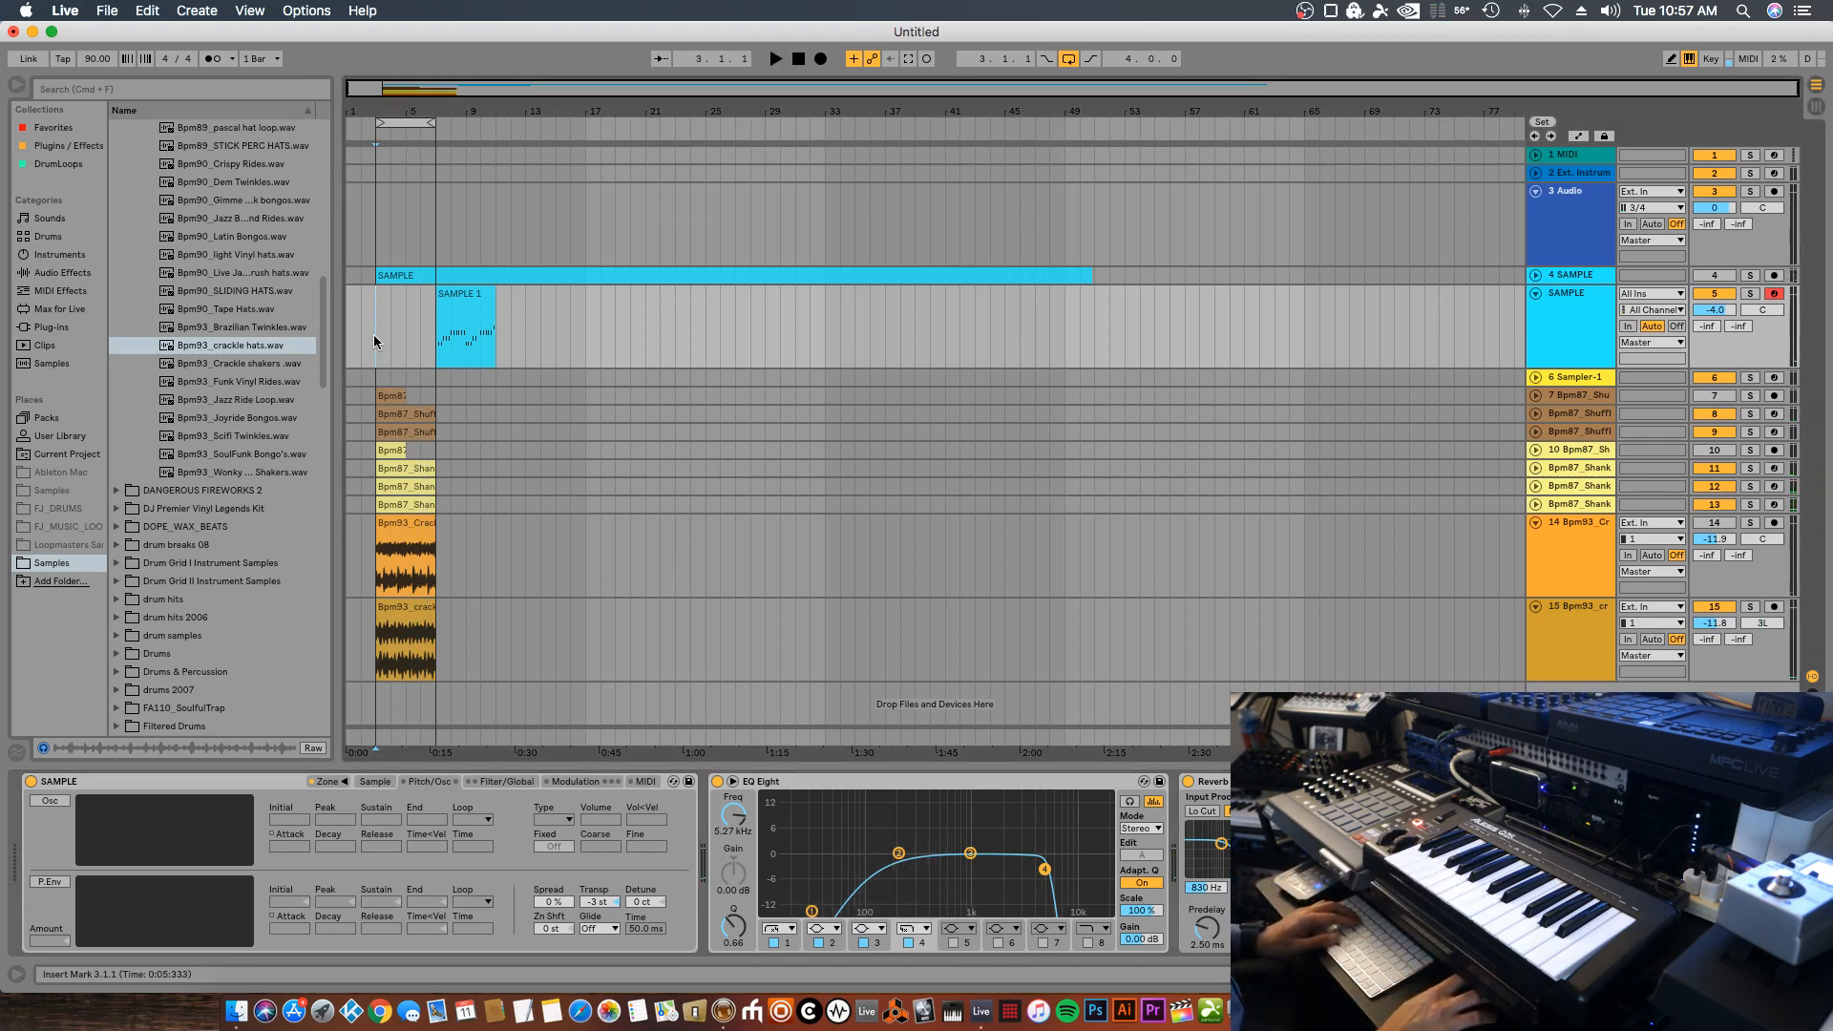
Record a new MIDI pattern of chops on the SAMPLE track over the loop from bar 3 to bar 7
{"action": "key", "text": "F9"}
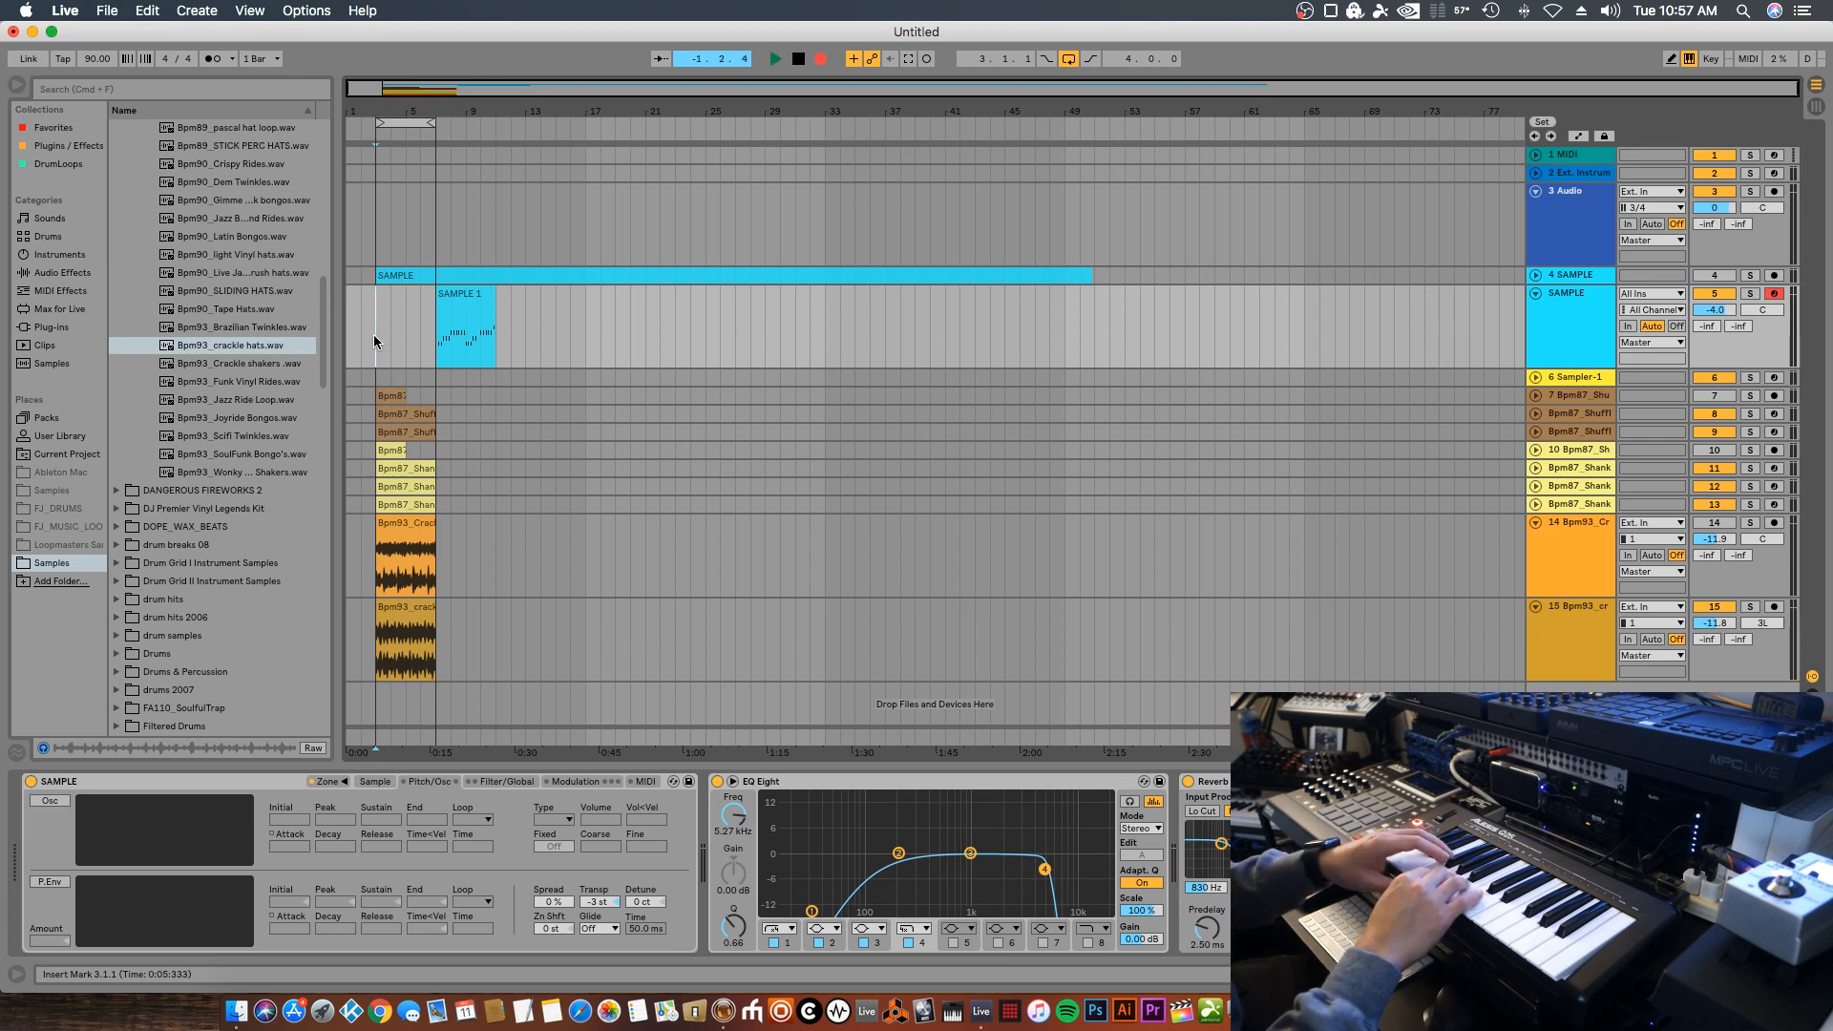
{"action": "key", "text": "space"}
{"action": "key", "text": "F9"}
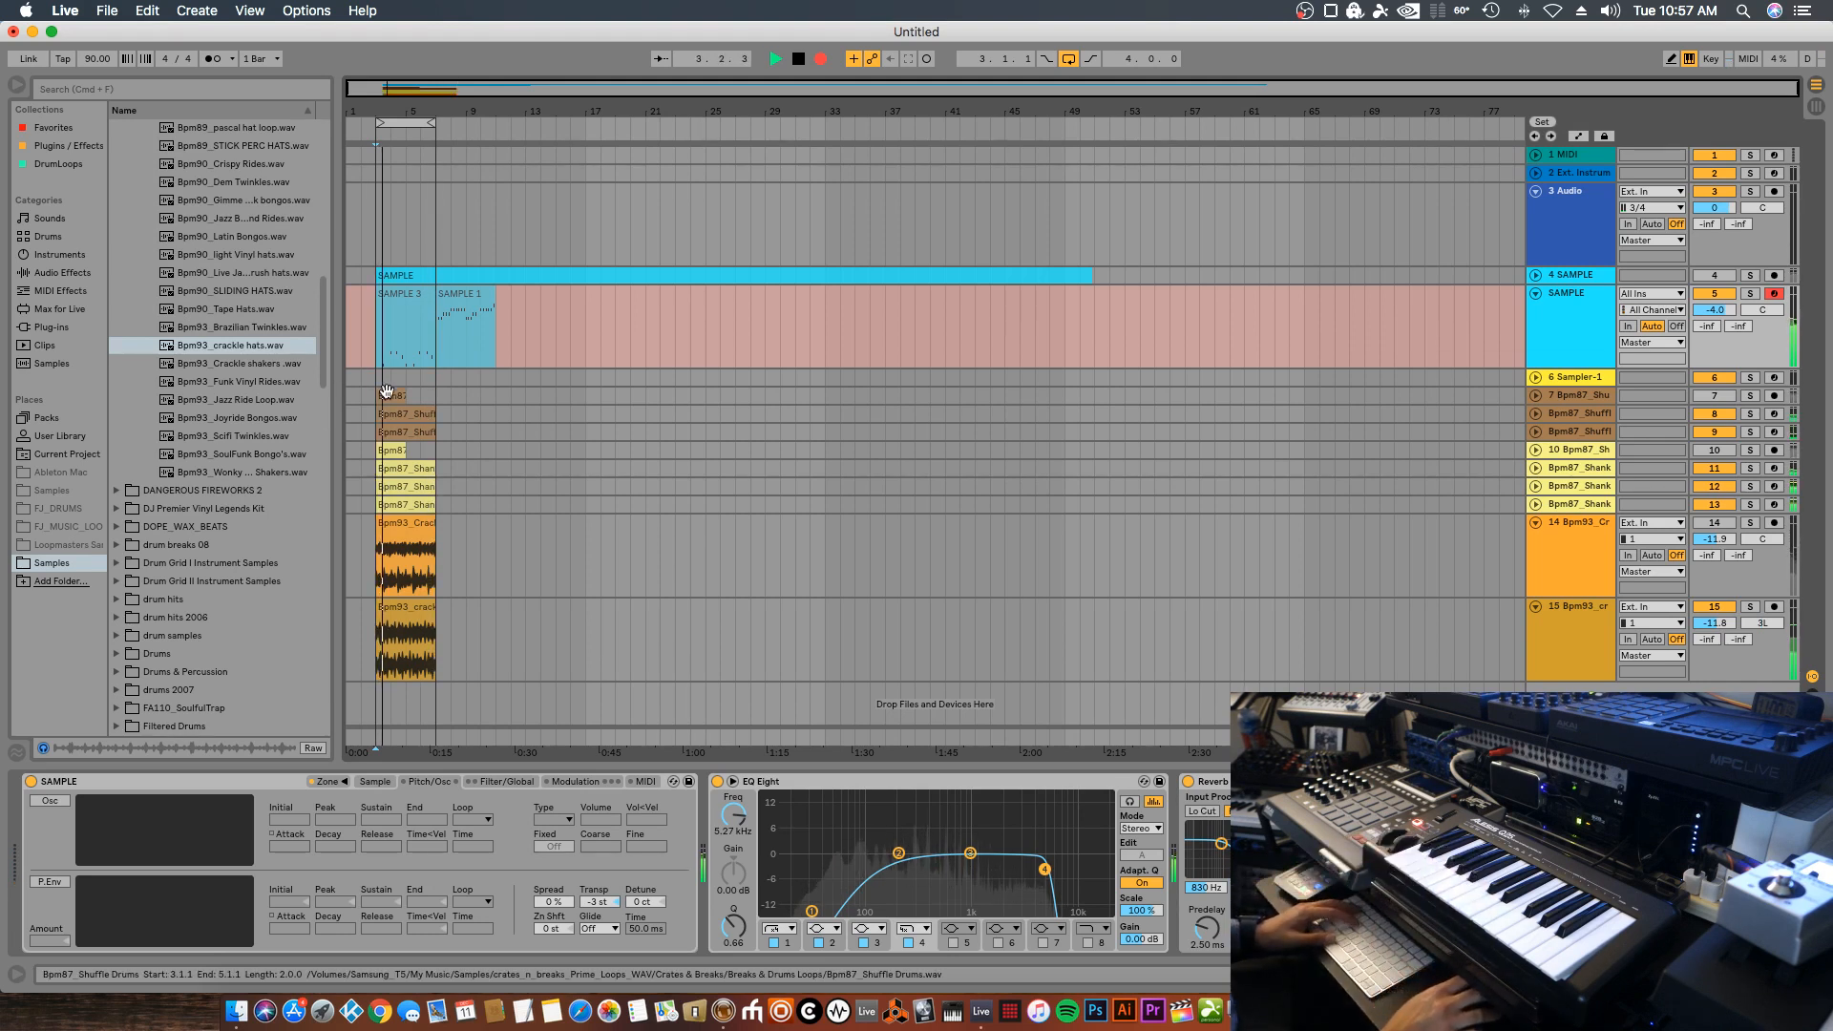
{"action": "key", "text": "F9"}
{"action": "key", "text": "space"}
Duplicate the recorded pattern's first two bars over bars 5 to 7 and consolidate bars 3 to 7 into one clip
{"action": "left_click_drag", "start_coordinate": [378, 297], "coordinate": [427, 325]}
{"action": "key", "text": "space"}
{"action": "key", "text": "super+d"}
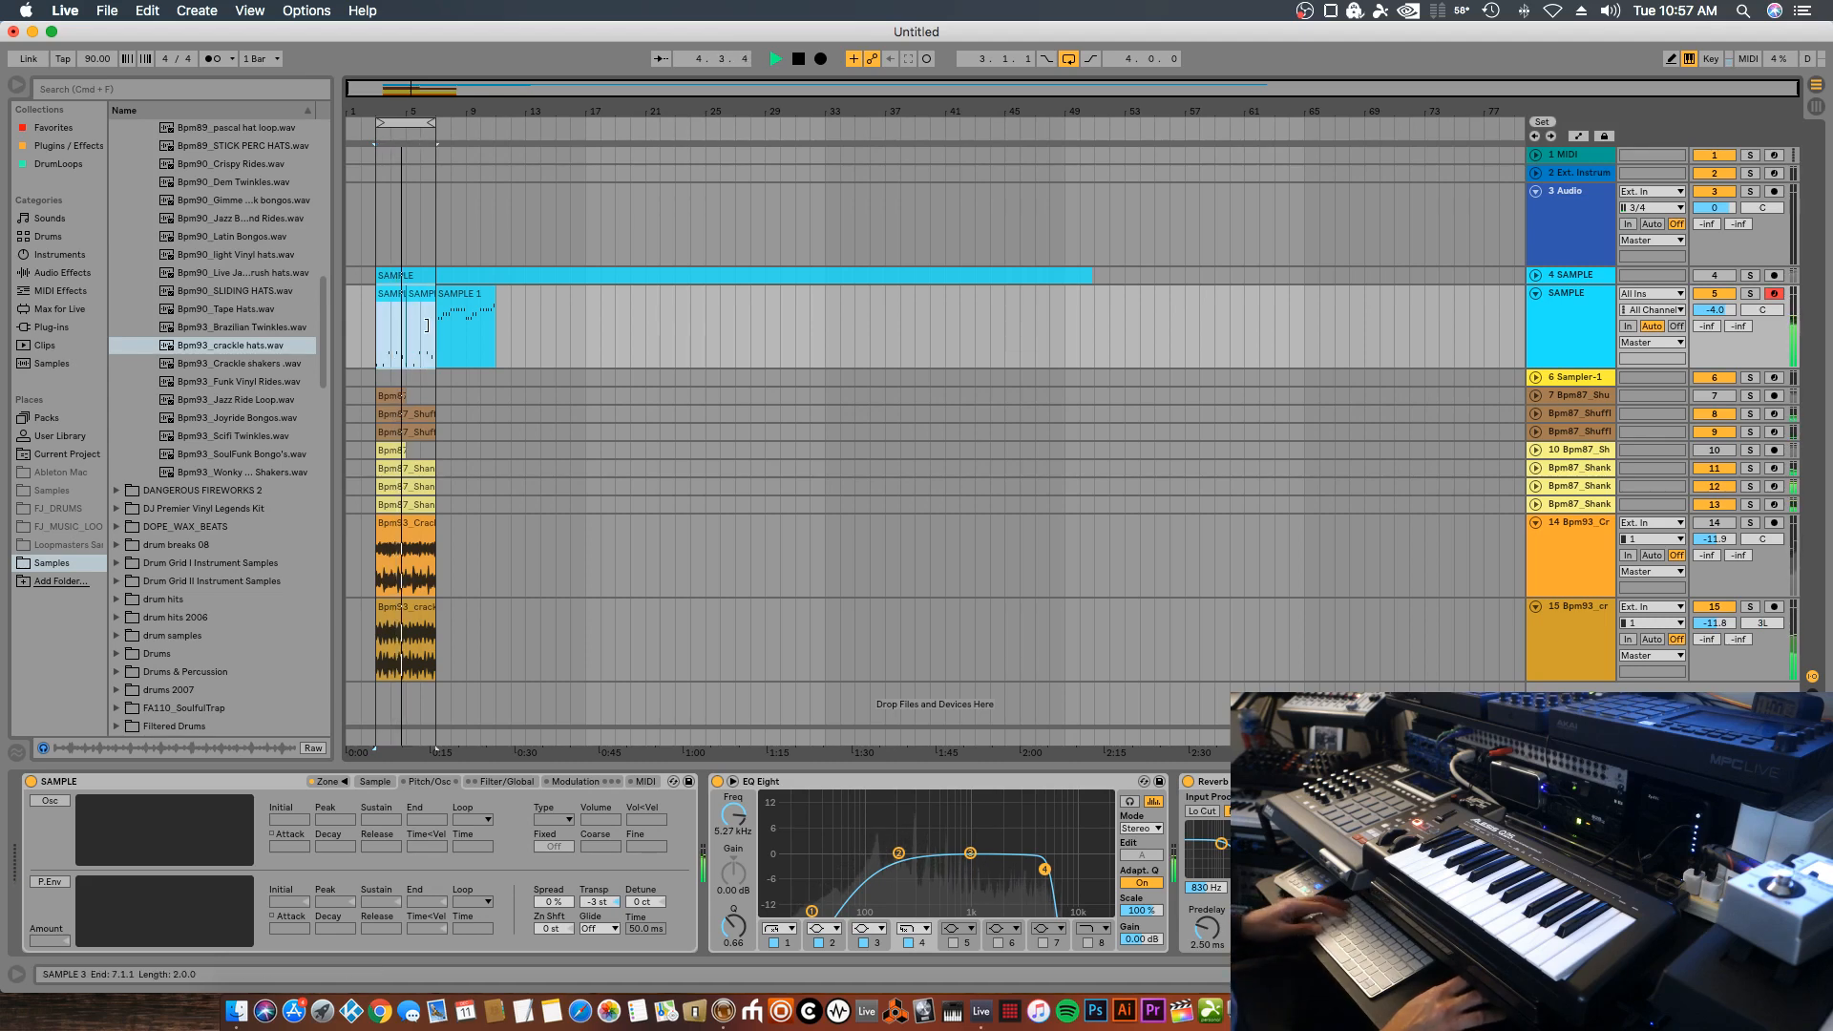
{"action": "right_click", "coordinate": [427, 324]}
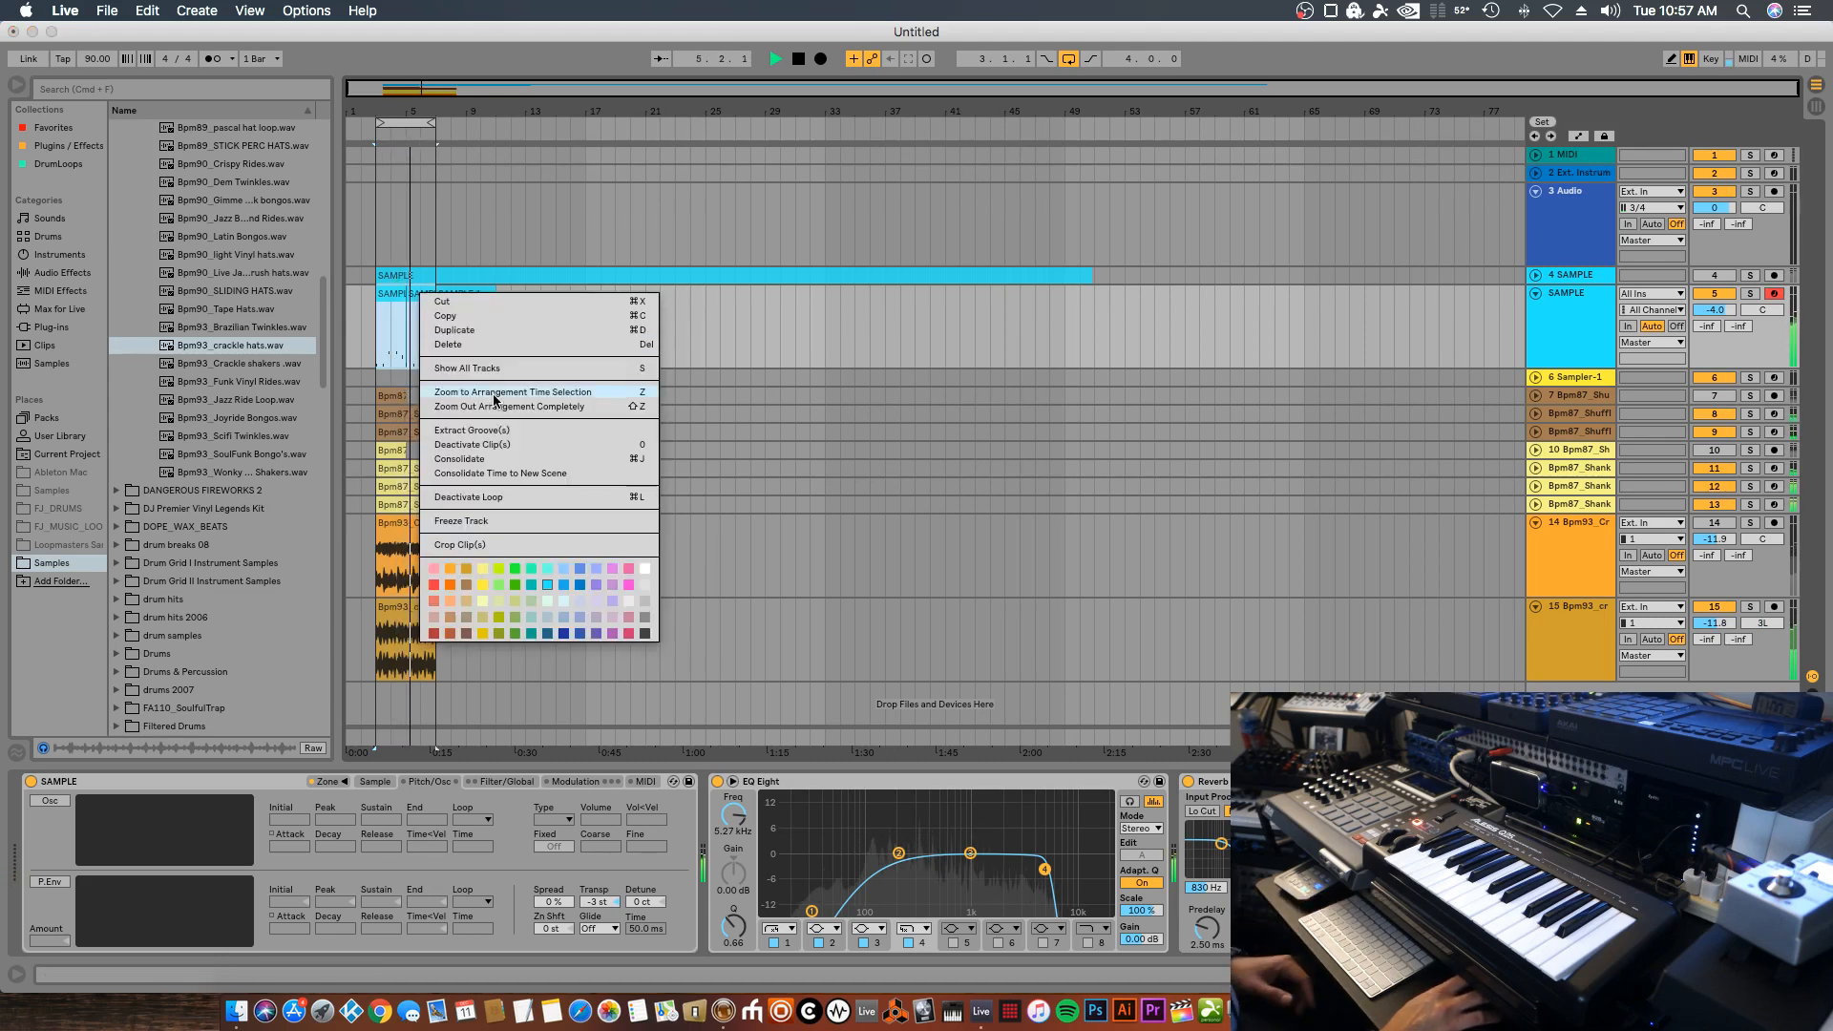
{"action": "left_click", "coordinate": [497, 459]}
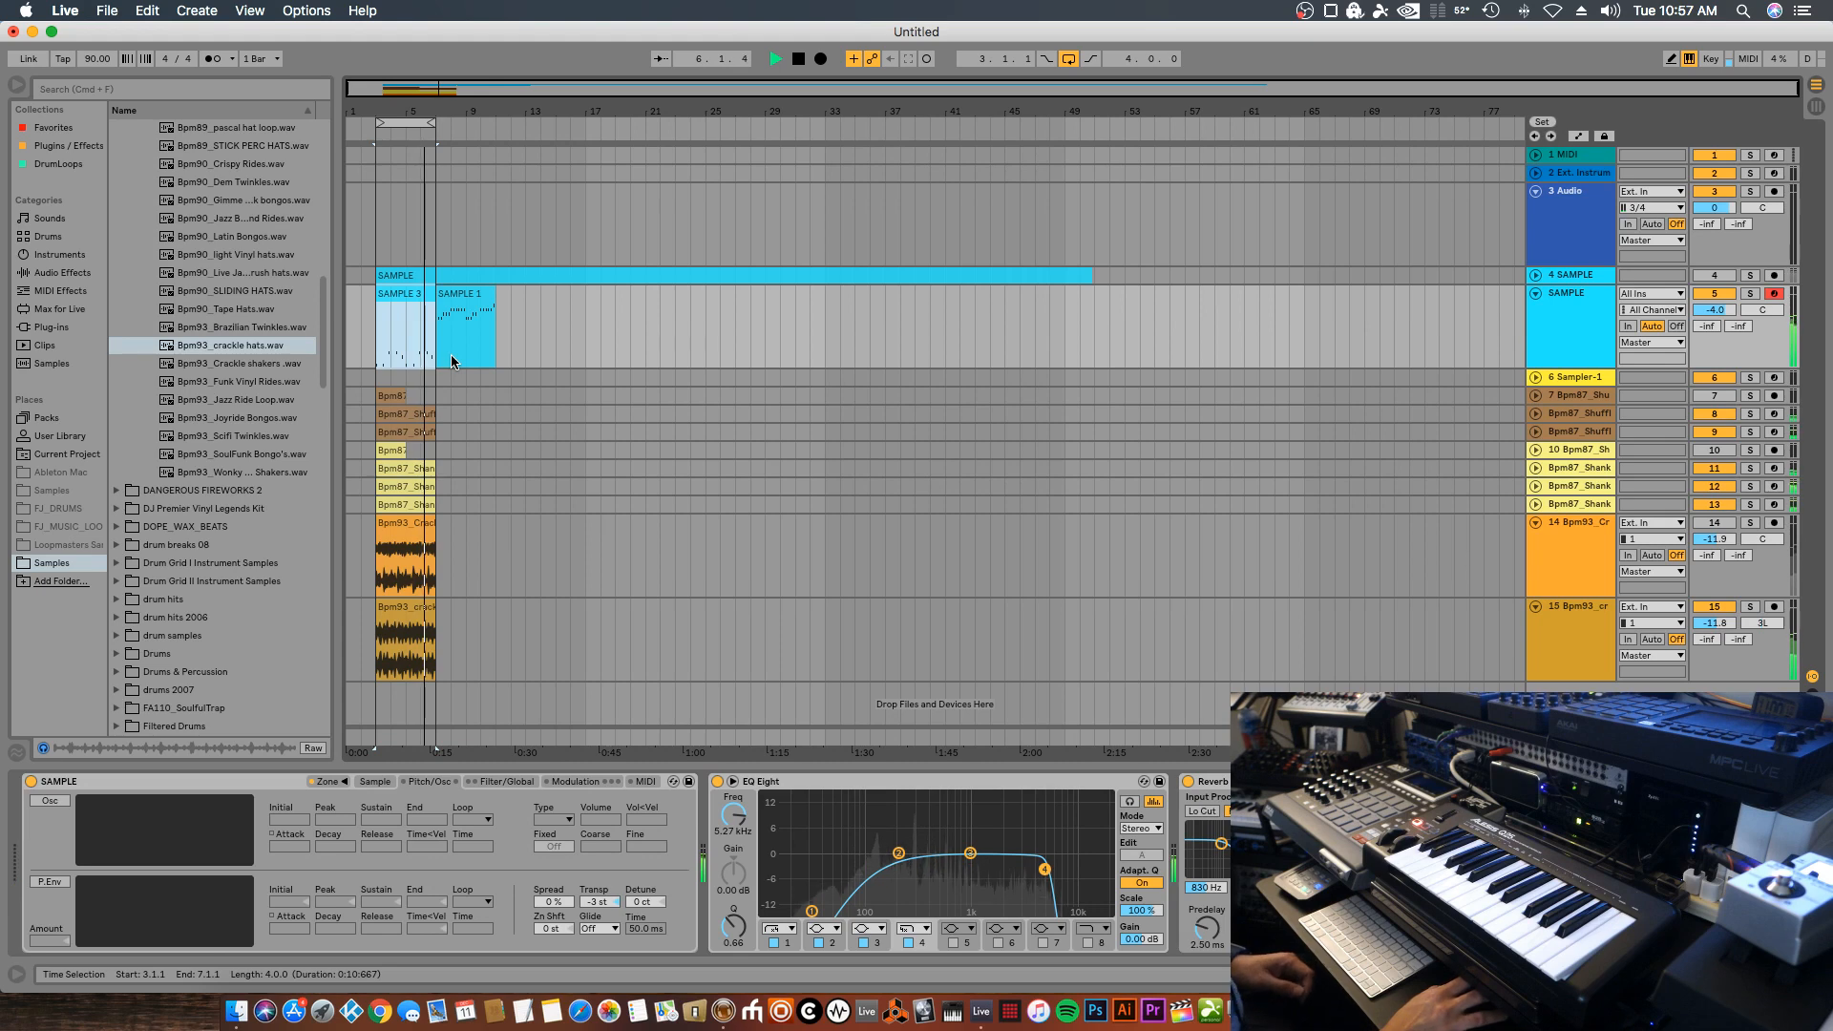
Try the recorded pattern with the Sampler's transposition at -1 st
{"action": "left_click", "coordinate": [602, 900]}
{"action": "key", "text": "Up"}
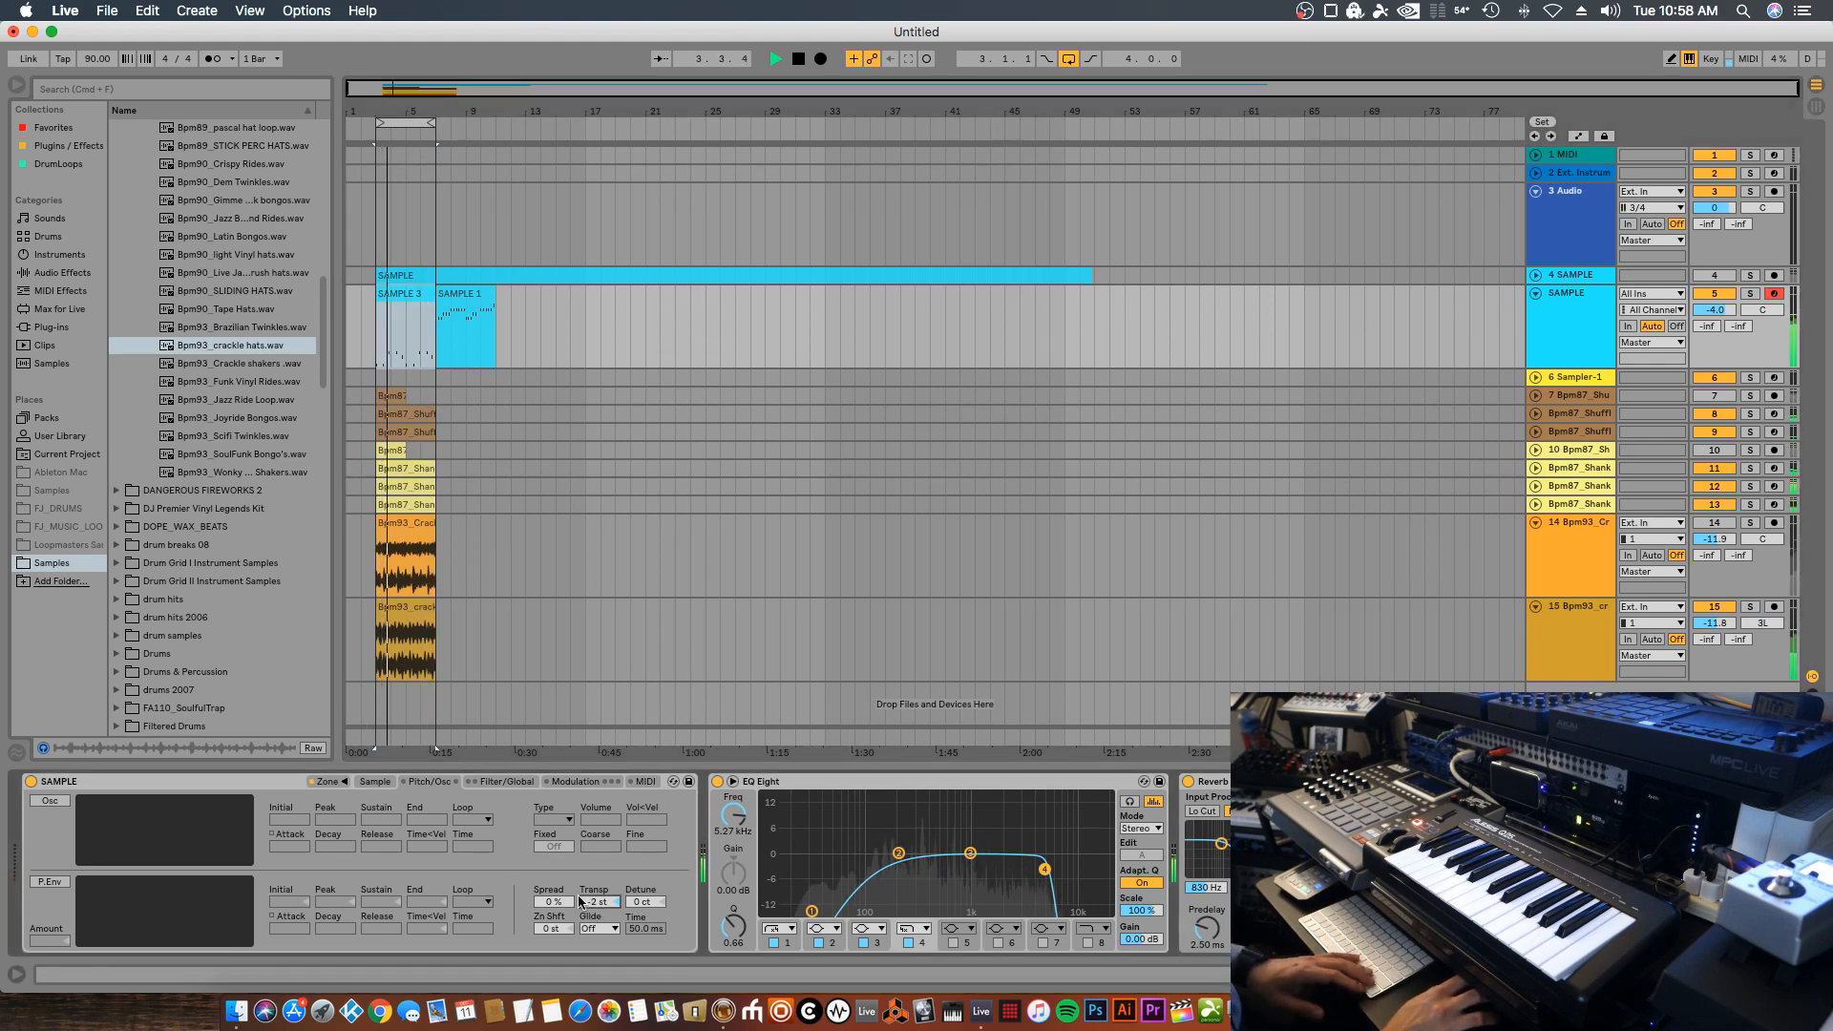
{"action": "key", "text": "Up"}
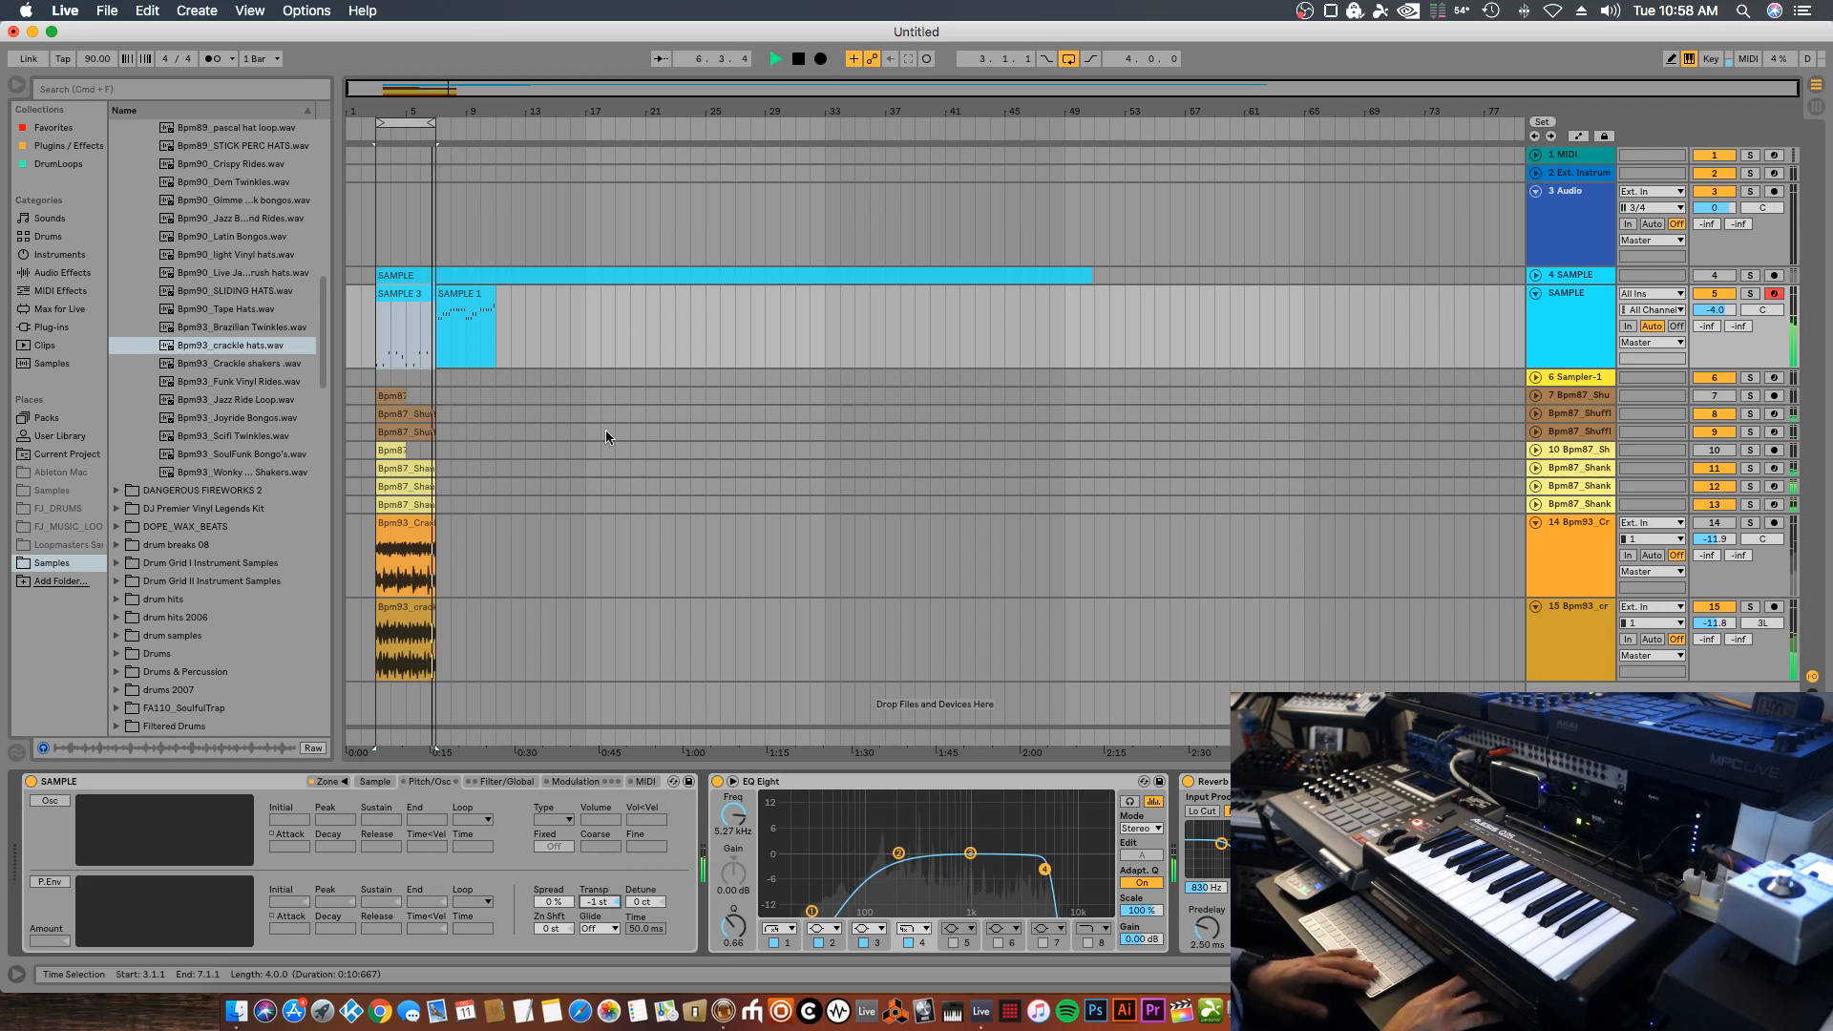
Move the SAMPLE 3 clip to bar 14, put the SAMPLE 1 clip at bar 3, and play the loop
{"action": "key", "text": "space"}
{"action": "left_click_drag", "start_coordinate": [395, 294], "coordinate": [584, 312]}
{"action": "left_click_drag", "start_coordinate": [458, 304], "coordinate": [428, 307]}
{"action": "key", "text": "space"}
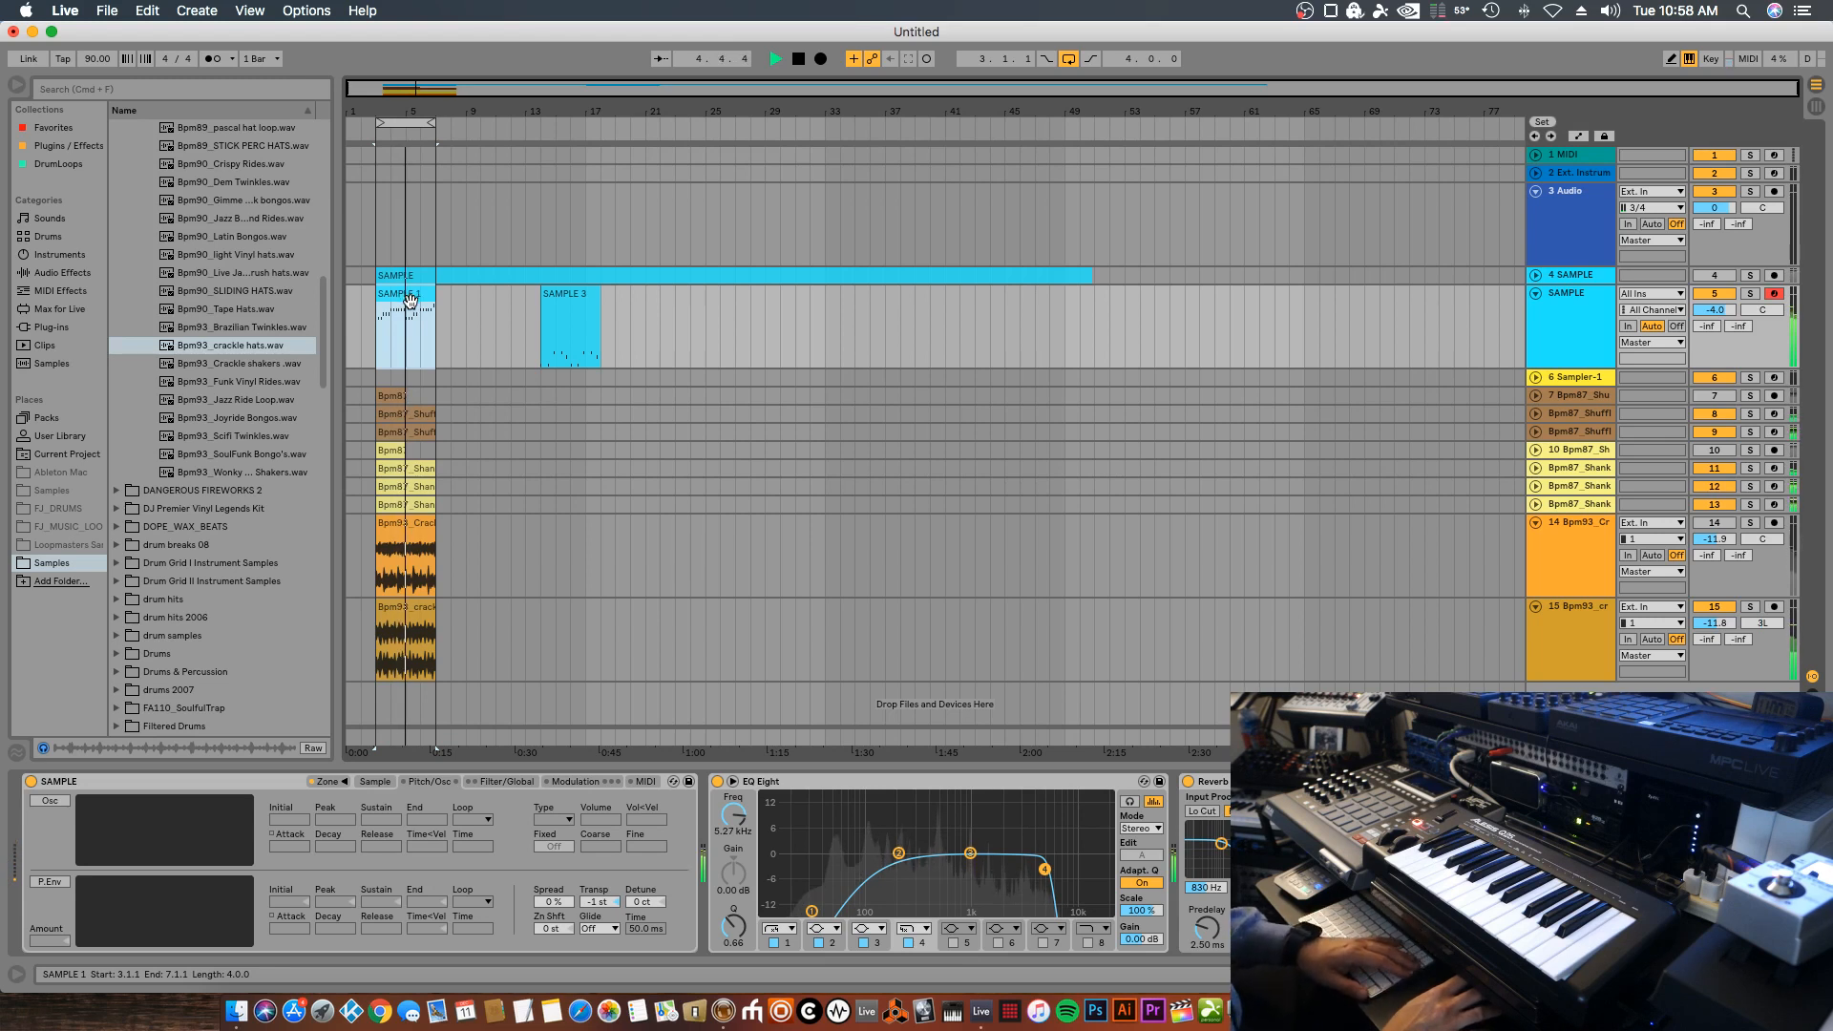
Stop playback, move the SAMPLE 1 clip back to bar 7, and set the Sampler's transposition to -3 st with the insert marker at bar 3
{"action": "key", "text": "space"}
{"action": "left_click_drag", "start_coordinate": [429, 304], "coordinate": [483, 313]}
{"action": "left_click", "coordinate": [375, 319]}
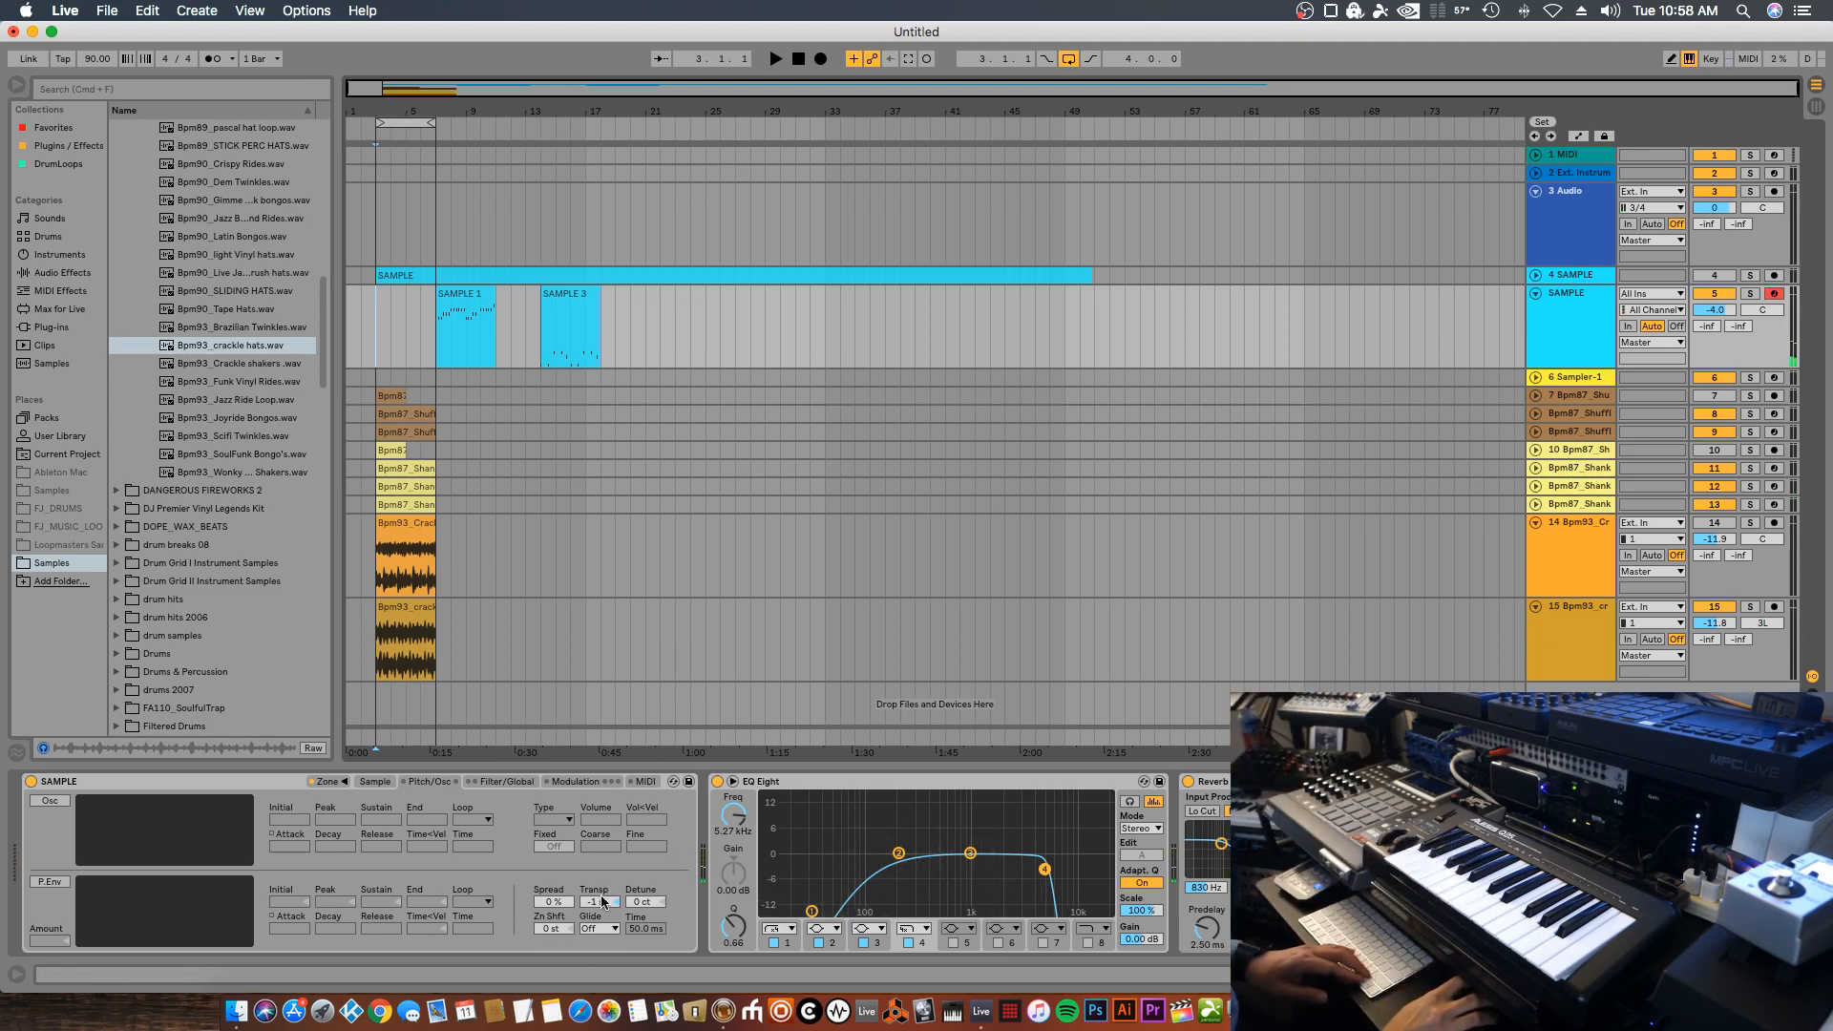
{"action": "key", "text": "Down"}
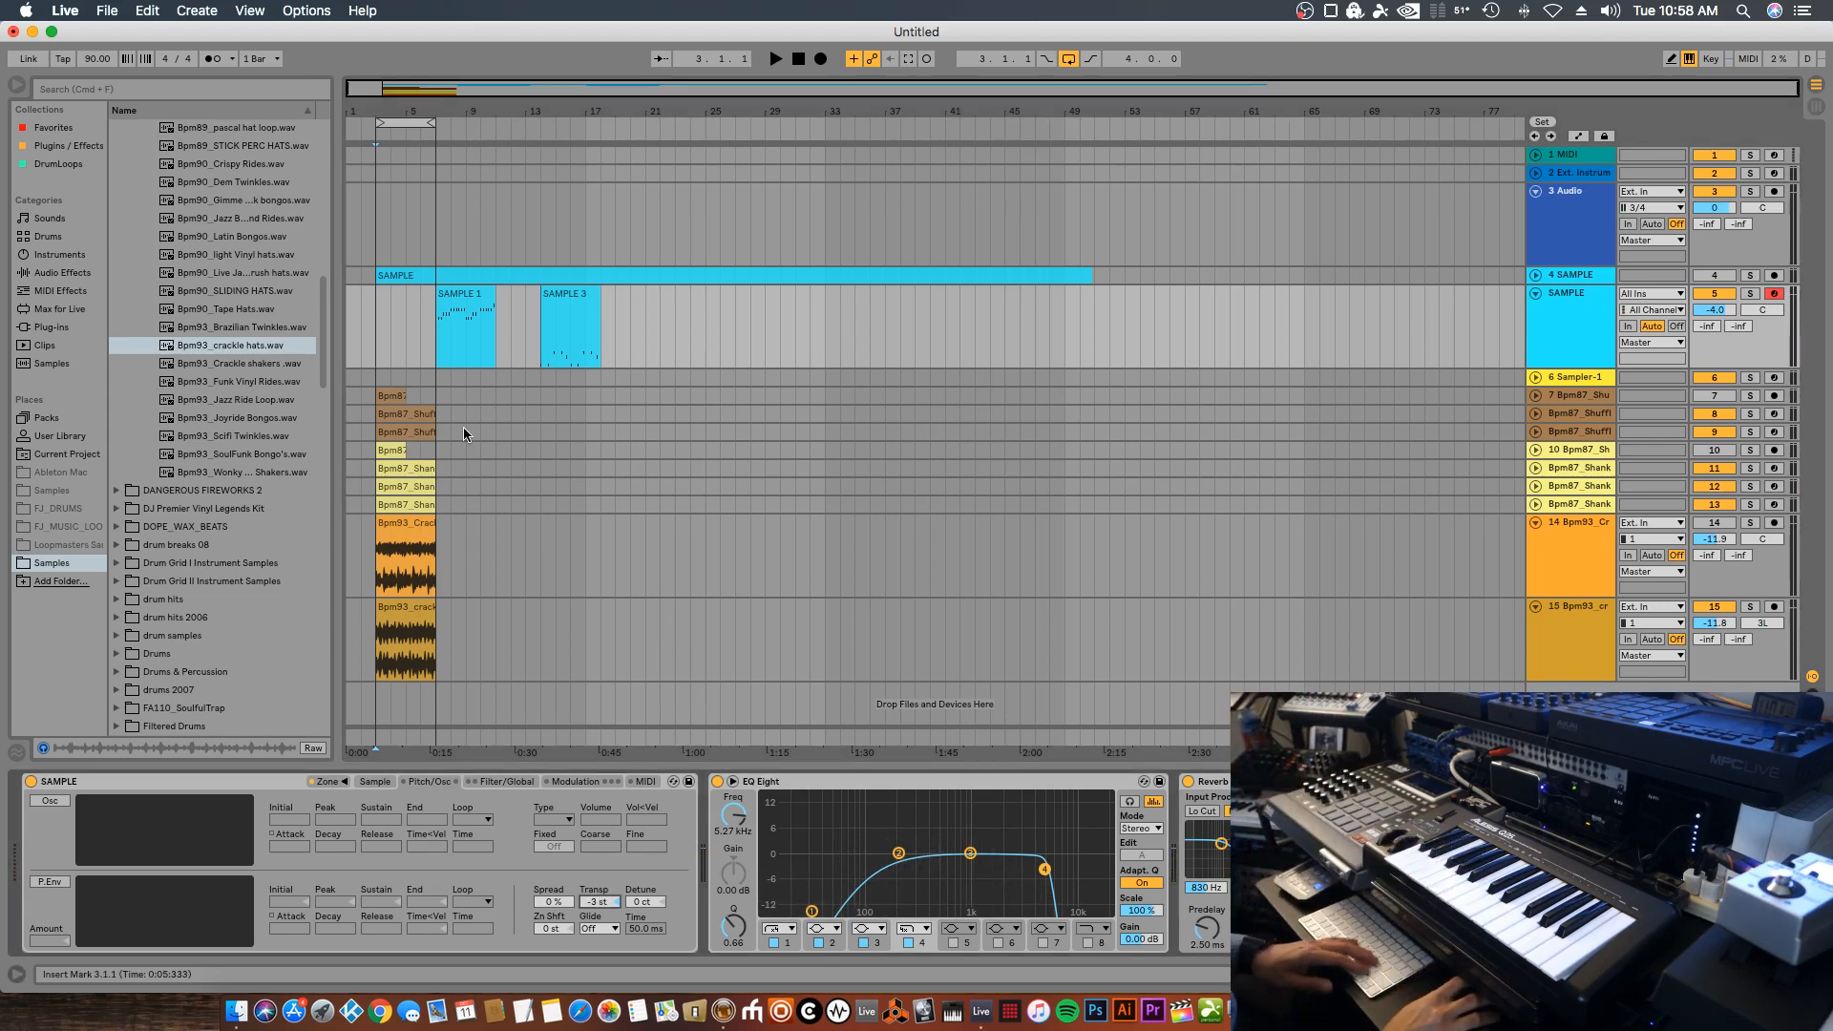
{"action": "left_click", "coordinate": [371, 339]}
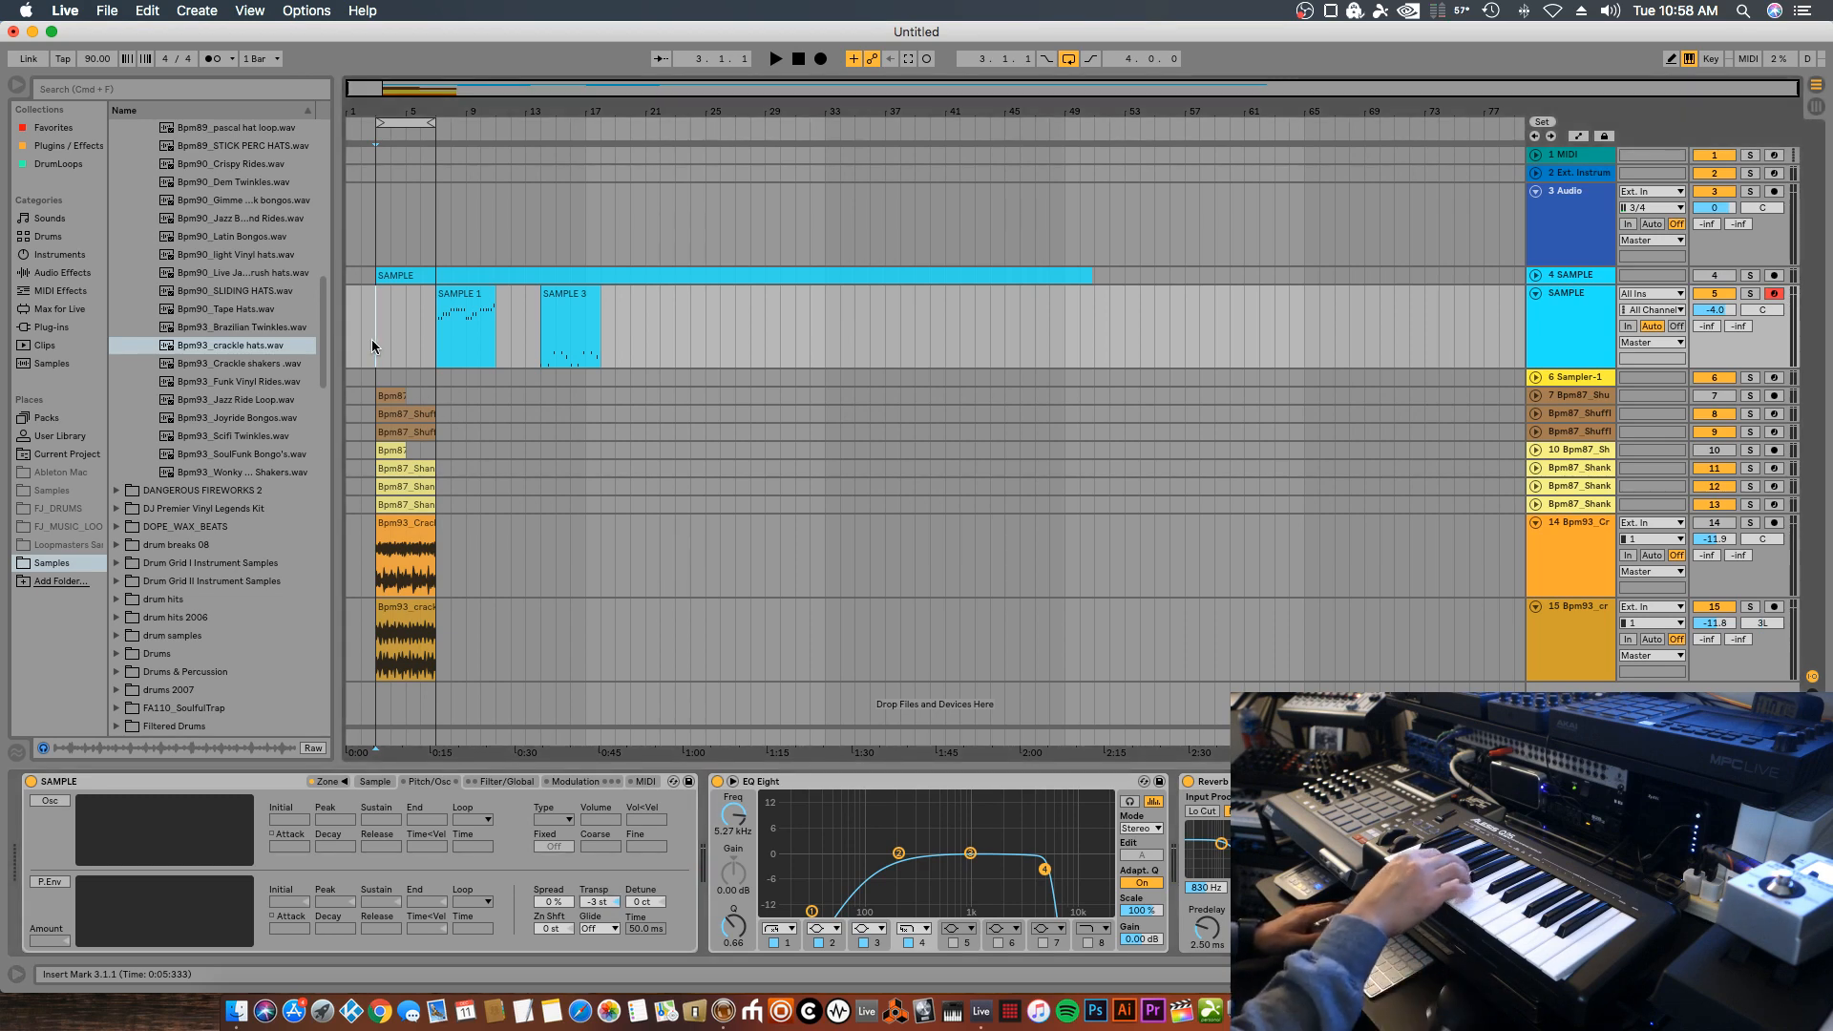
{"action": "key", "text": "space"}
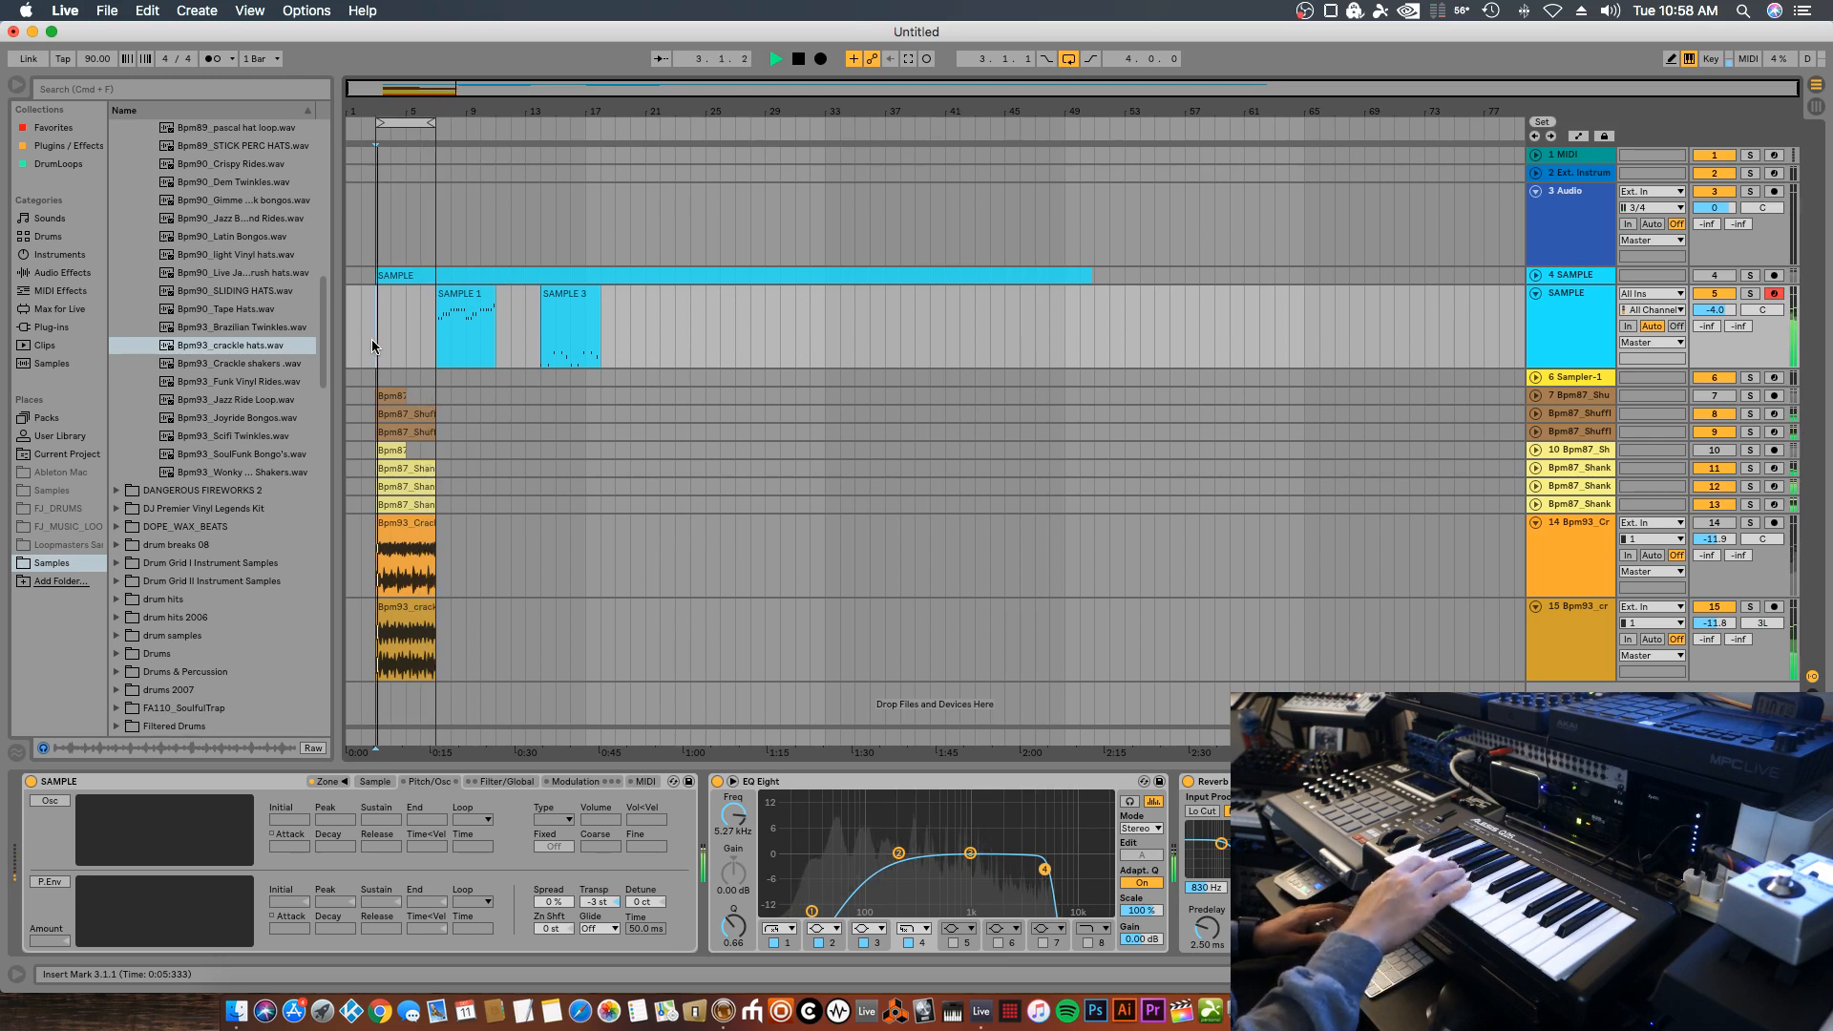
{"action": "key", "text": "F9"}
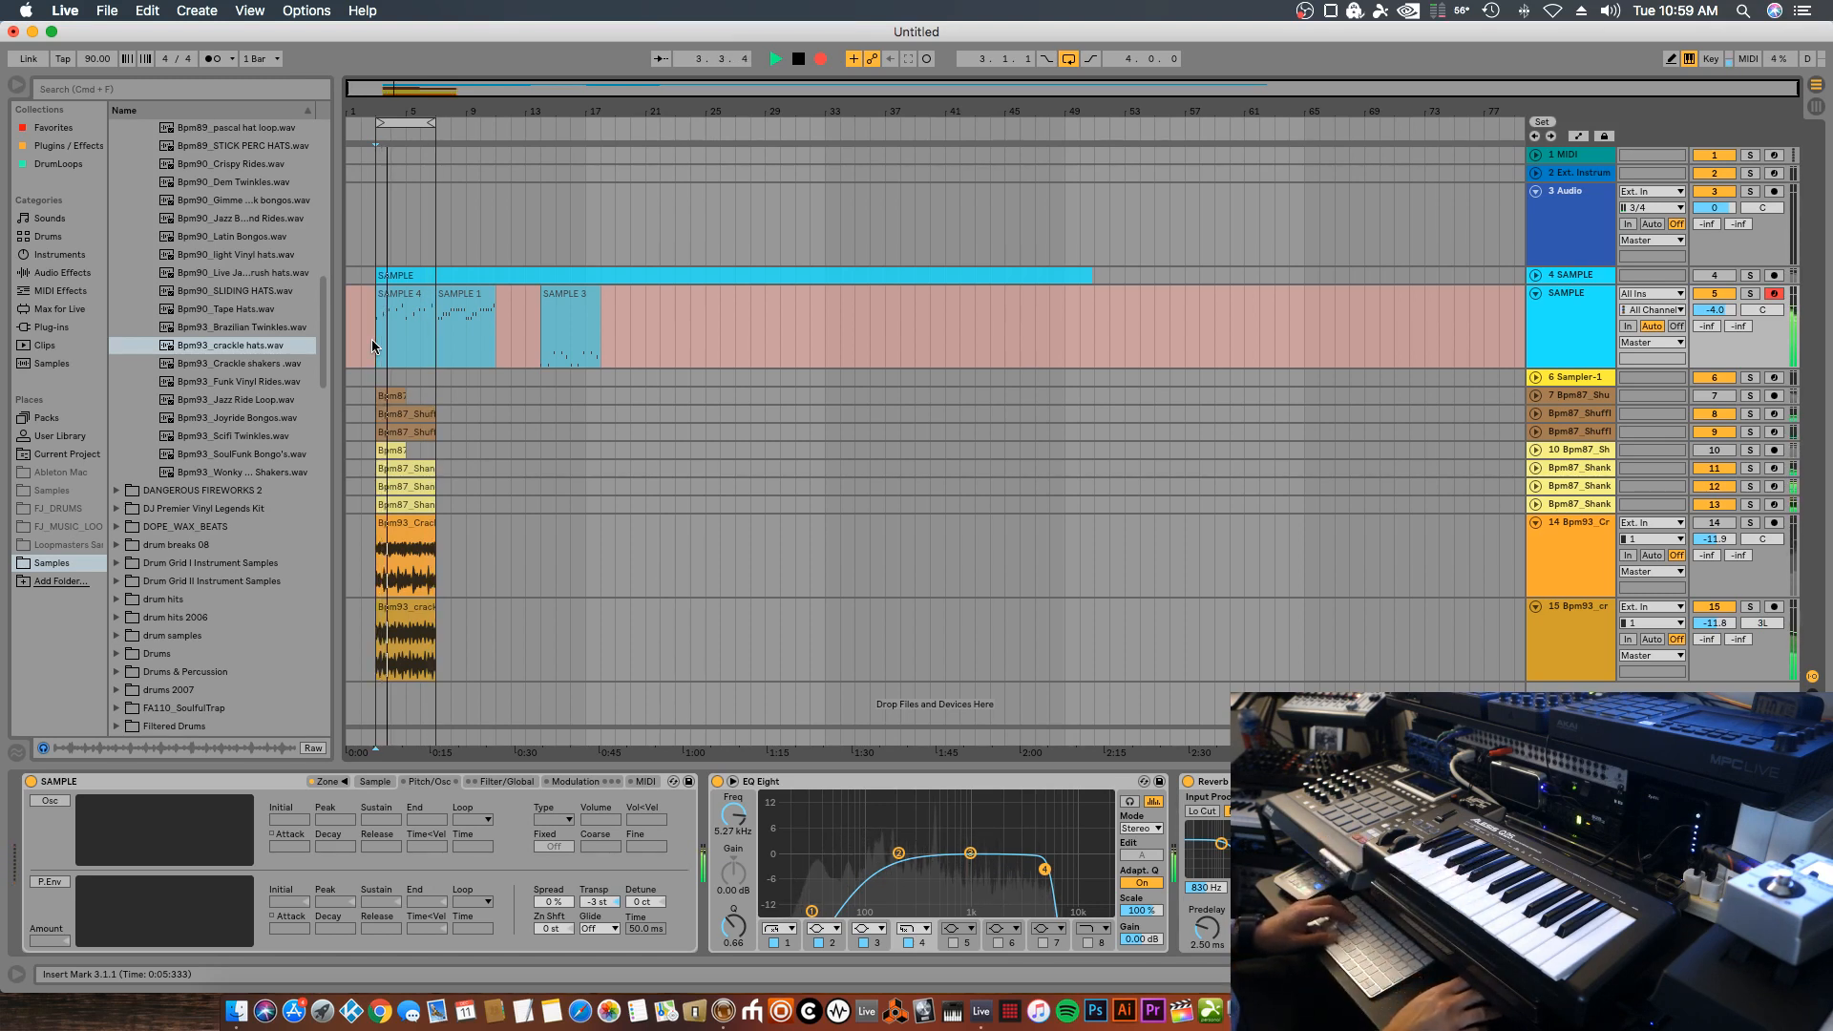
{"action": "key", "text": "space"}
{"action": "key", "text": "super+z"}
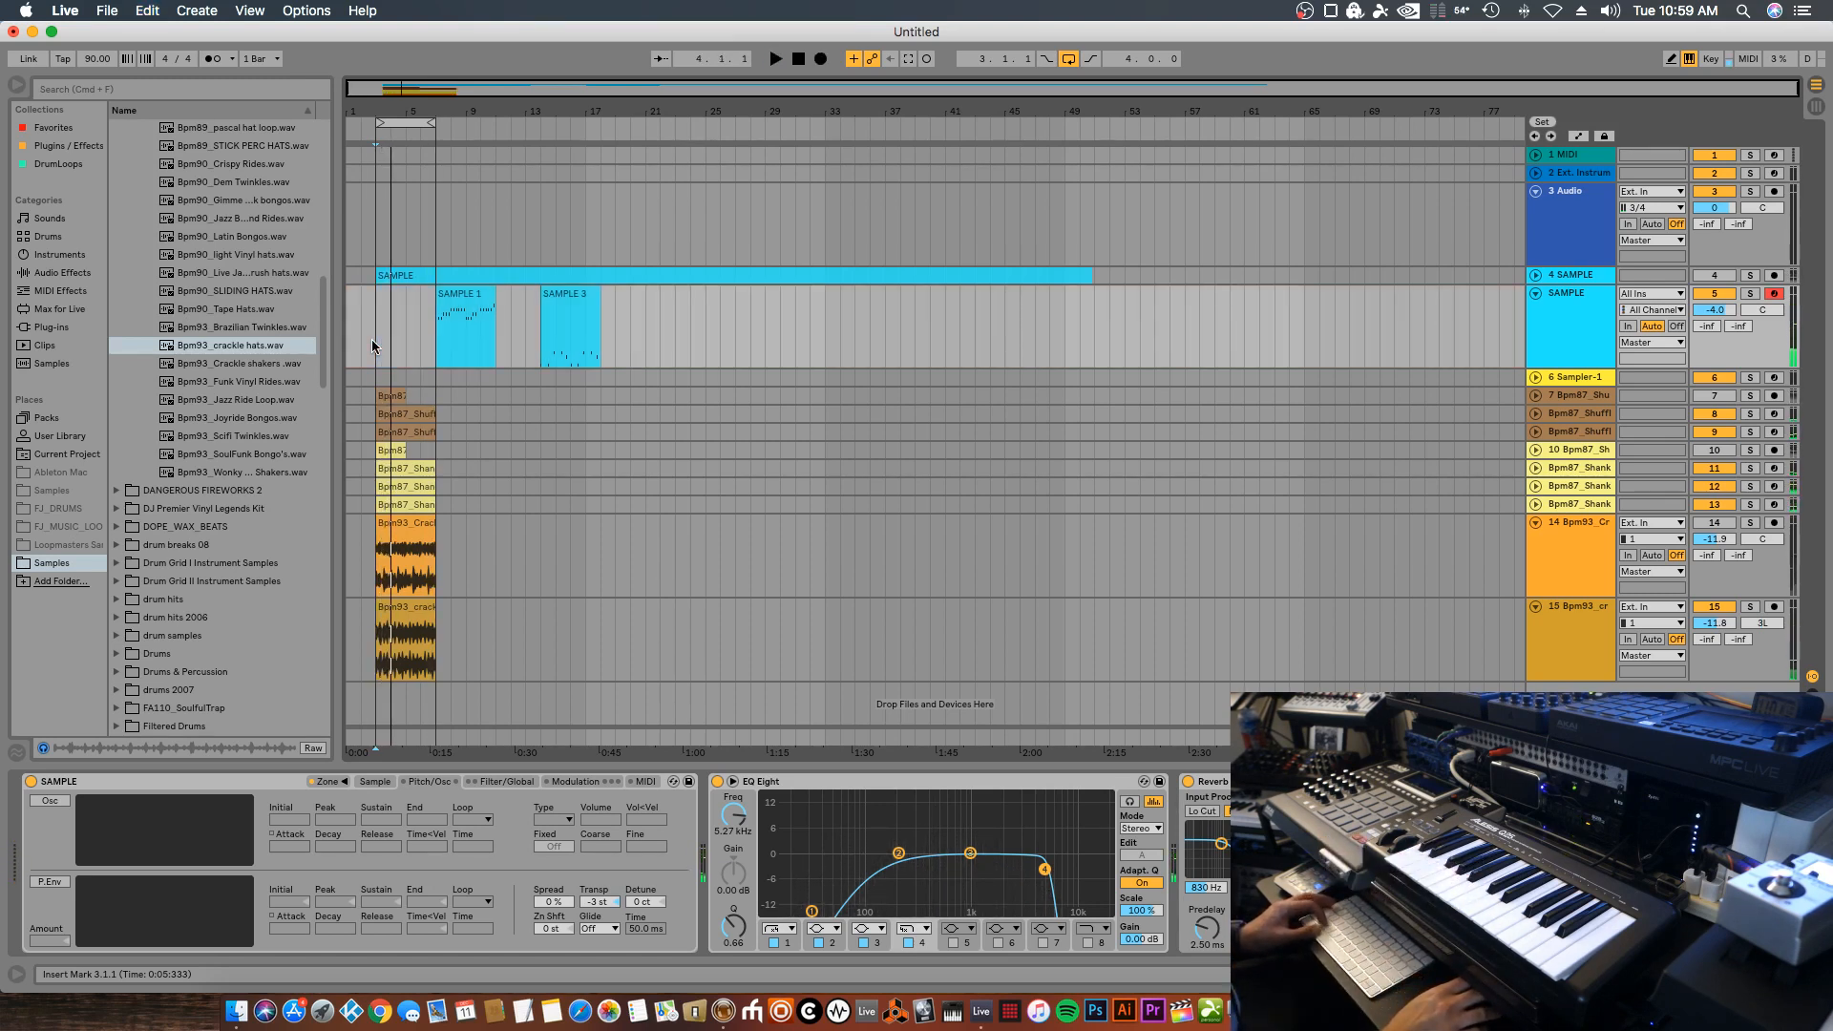
Record a new four-bar take of chops on the SAMPLE track at bar 3 and collapse the track
{"action": "key", "text": "F9"}
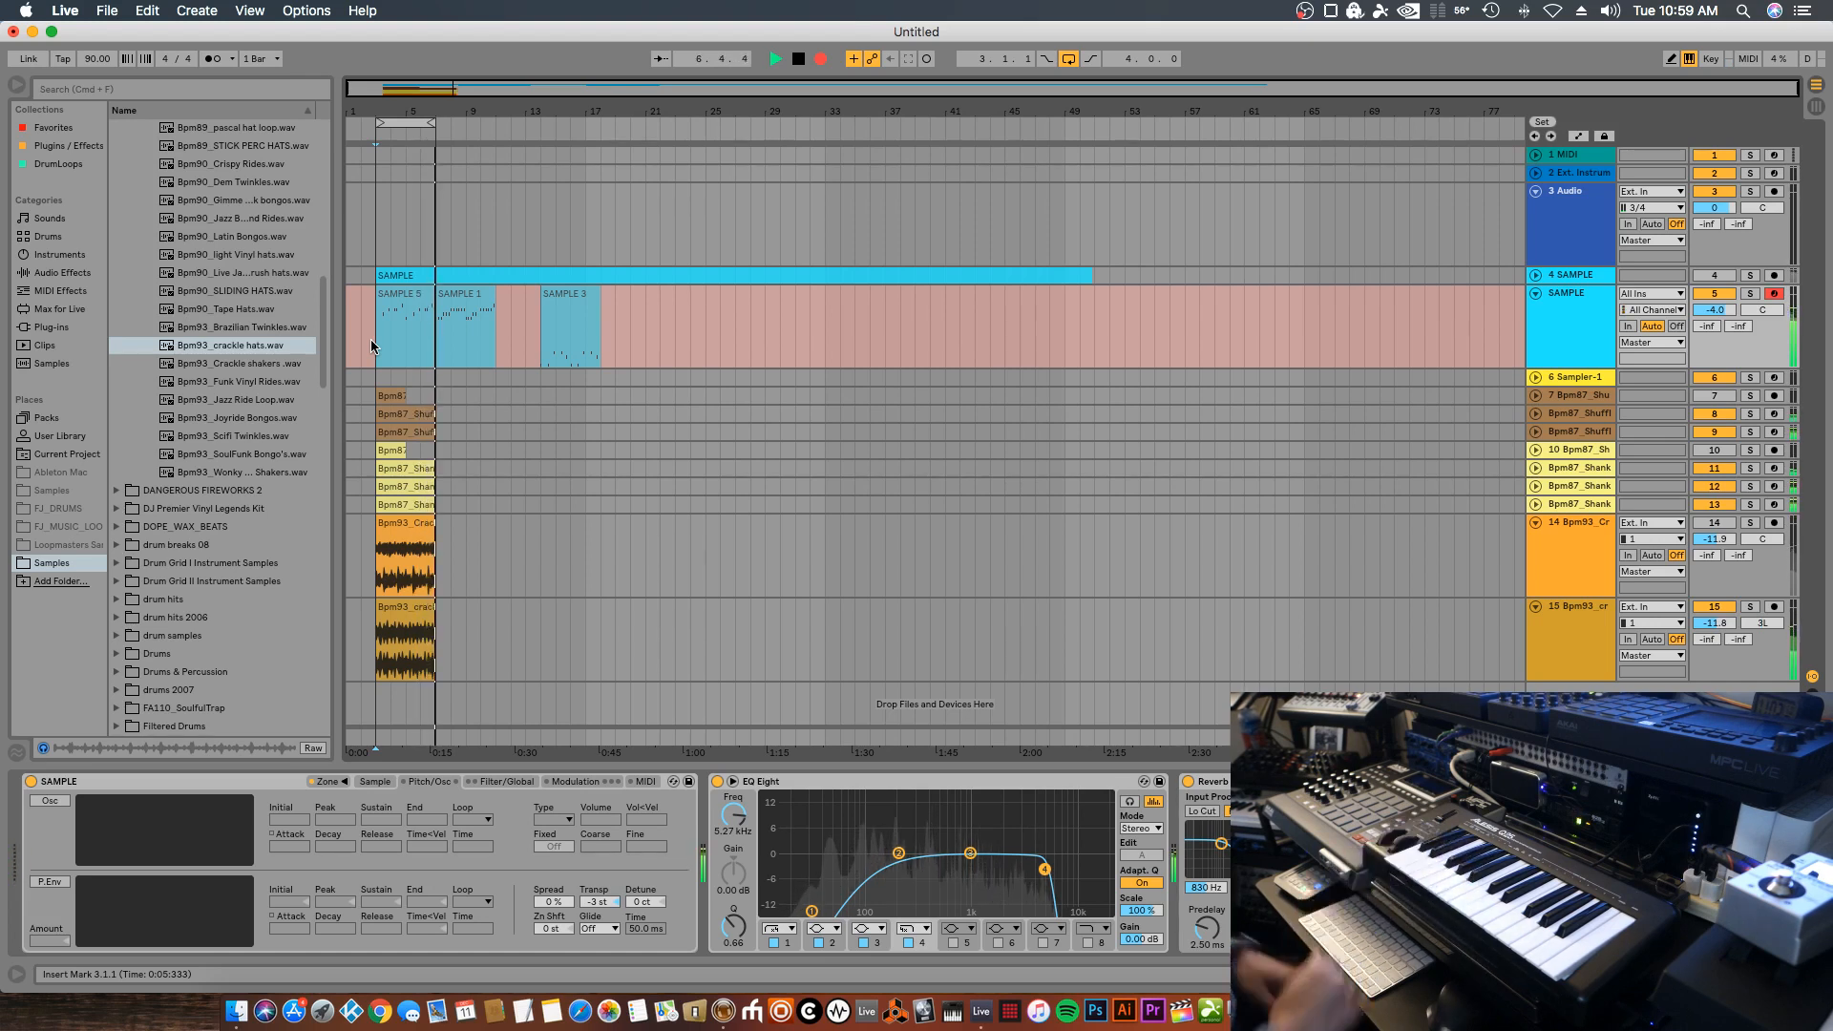
{"action": "key", "text": "F9"}
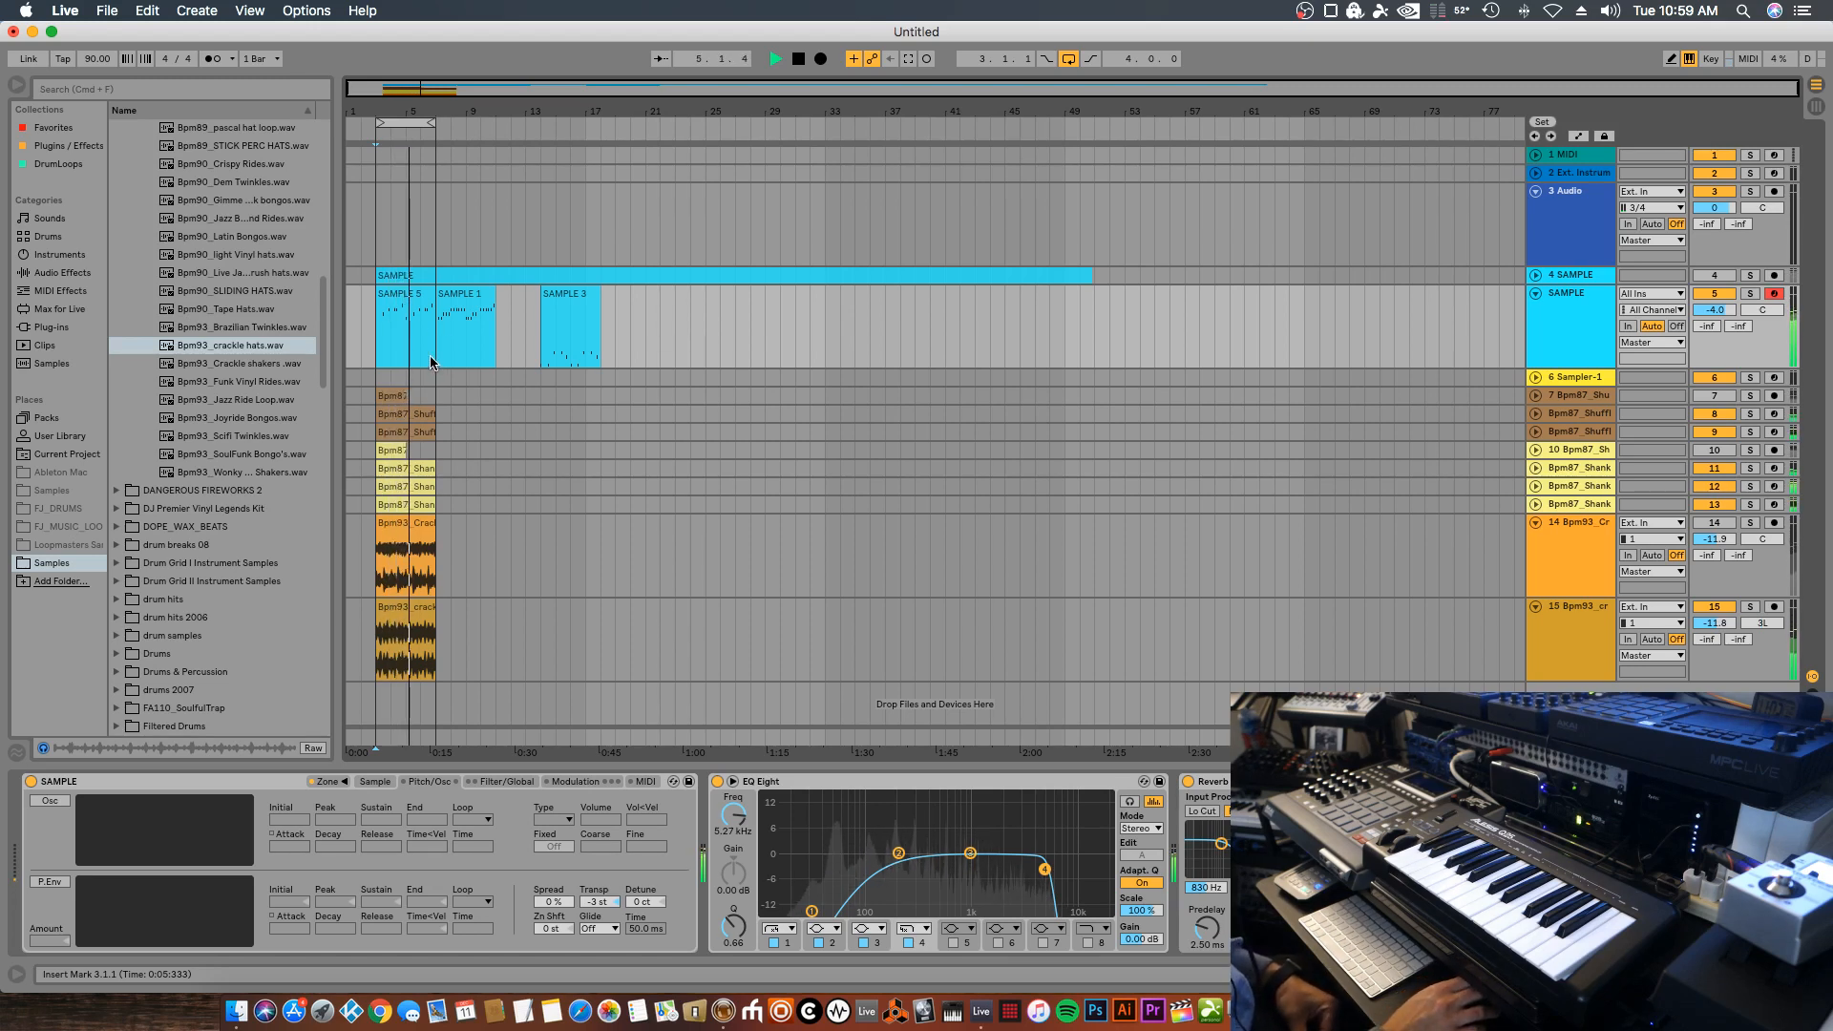
{"action": "left_click", "coordinate": [1536, 294]}
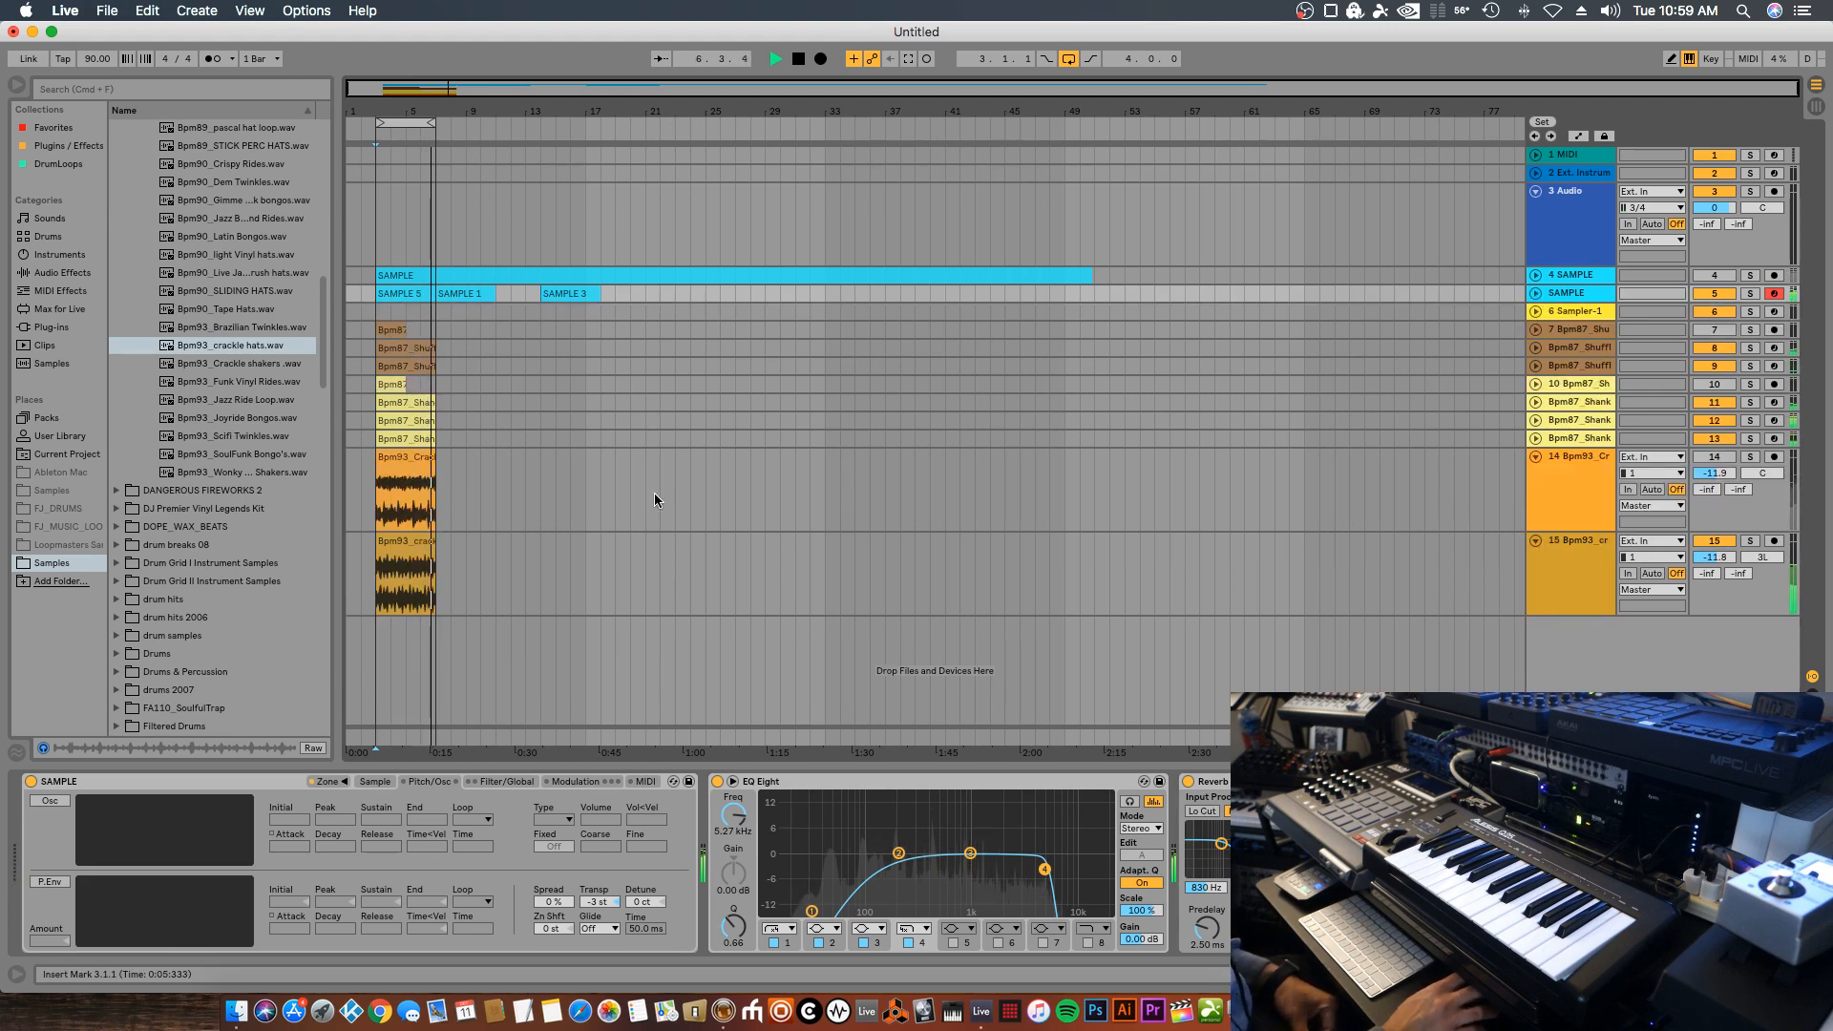
Stop playback, add the Operator instrument on a new MIDI track below the crackle hats, and arm that track
{"action": "scroll", "coordinate": [251, 359], "scroll_direction": "up", "scroll_amount": 10}
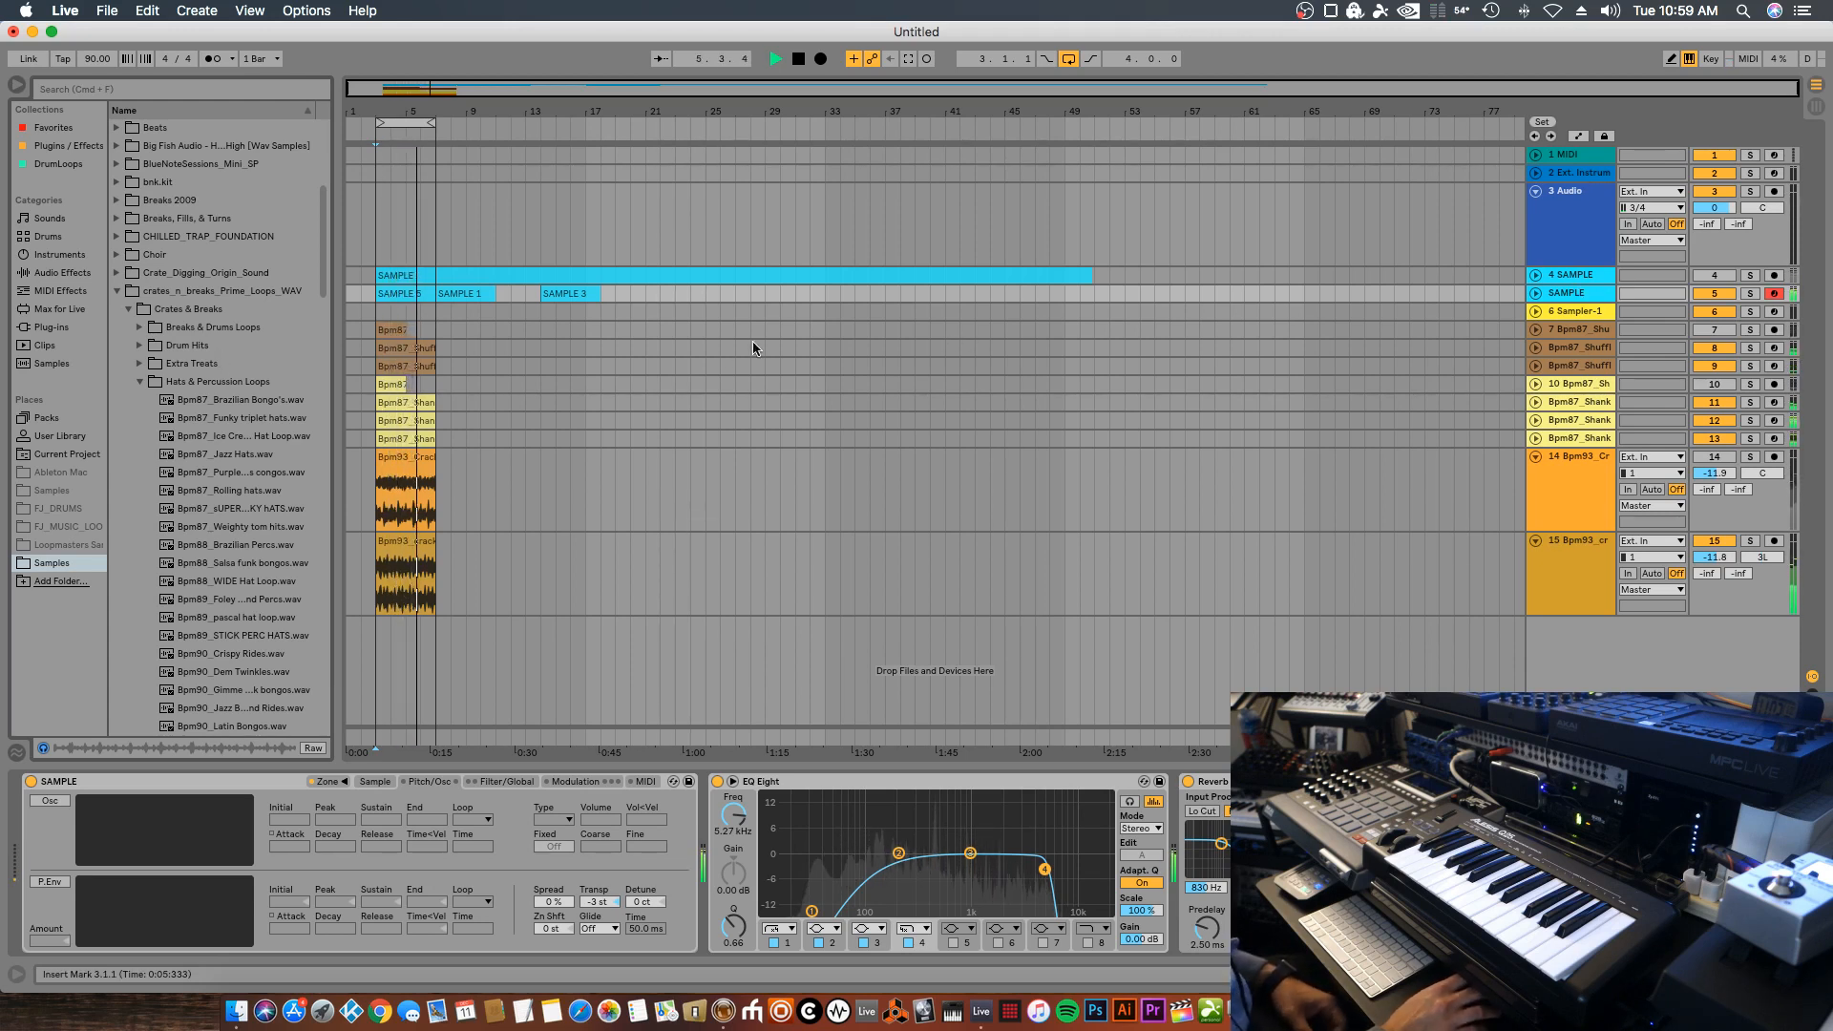
{"action": "key", "text": "space"}
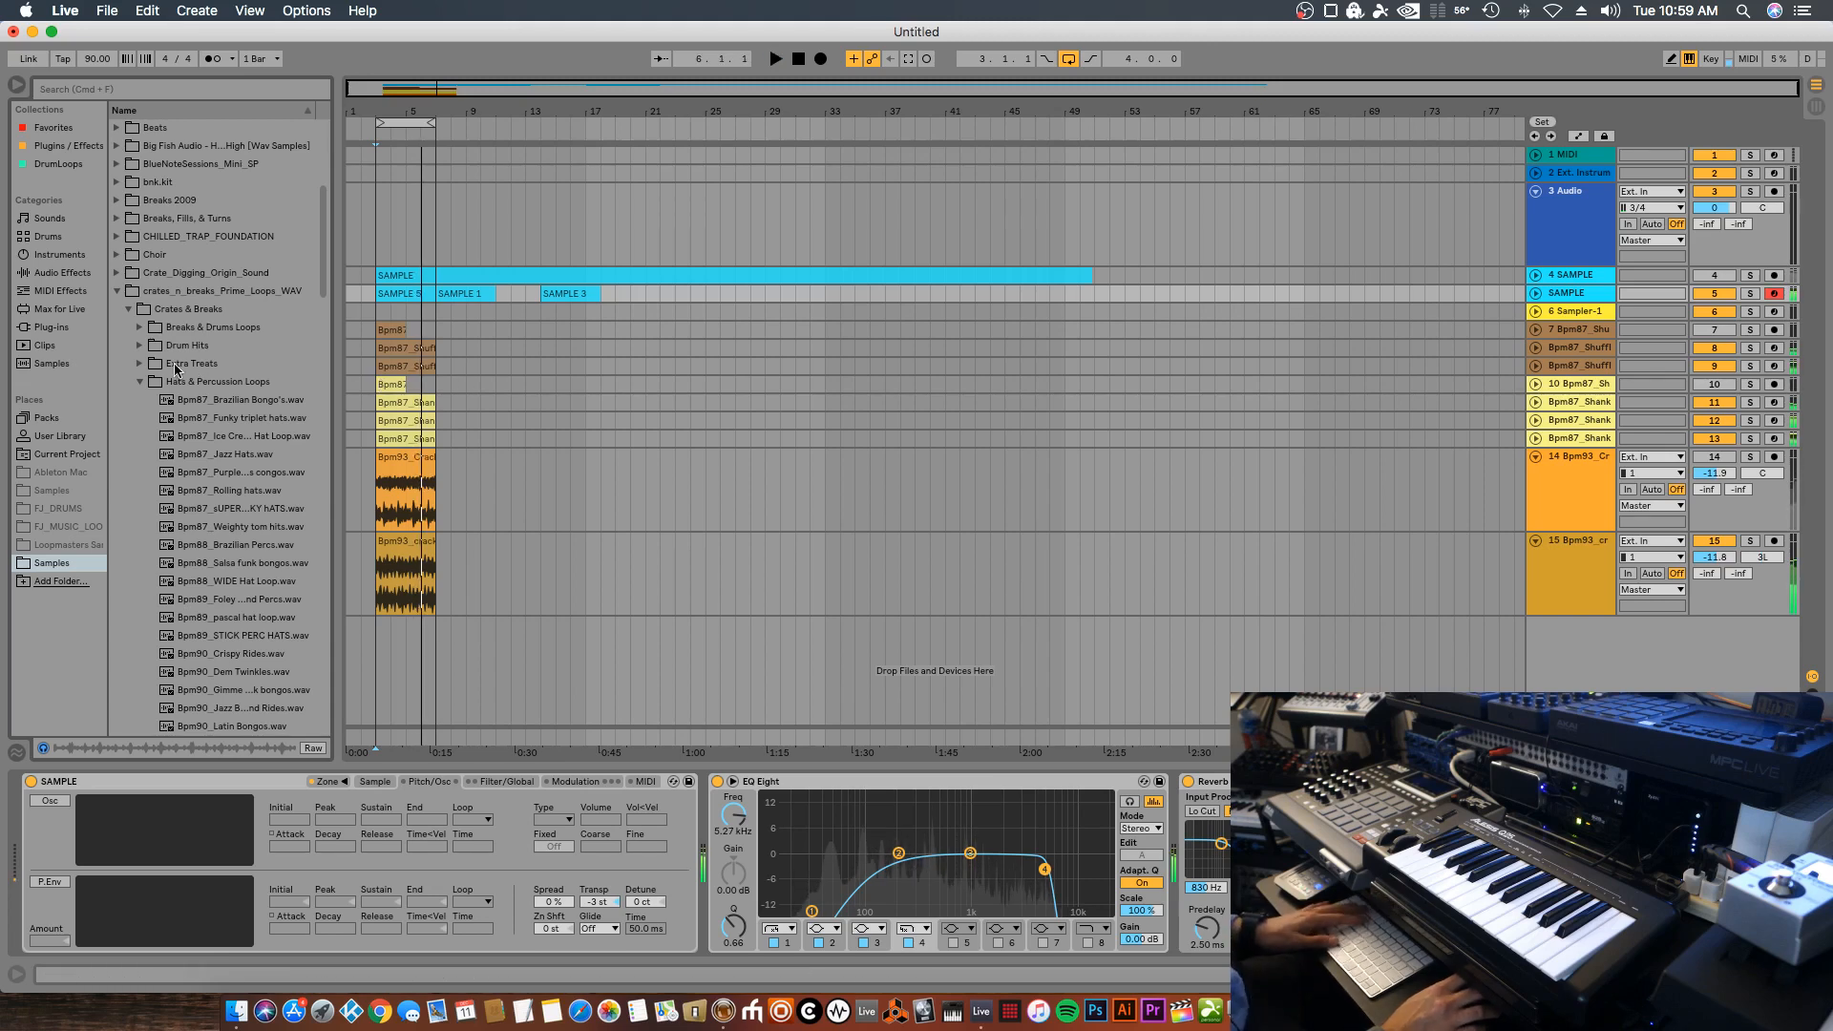
{"action": "left_click", "coordinate": [60, 255]}
{"action": "left_click_drag", "start_coordinate": [149, 258], "coordinate": [1546, 649]}
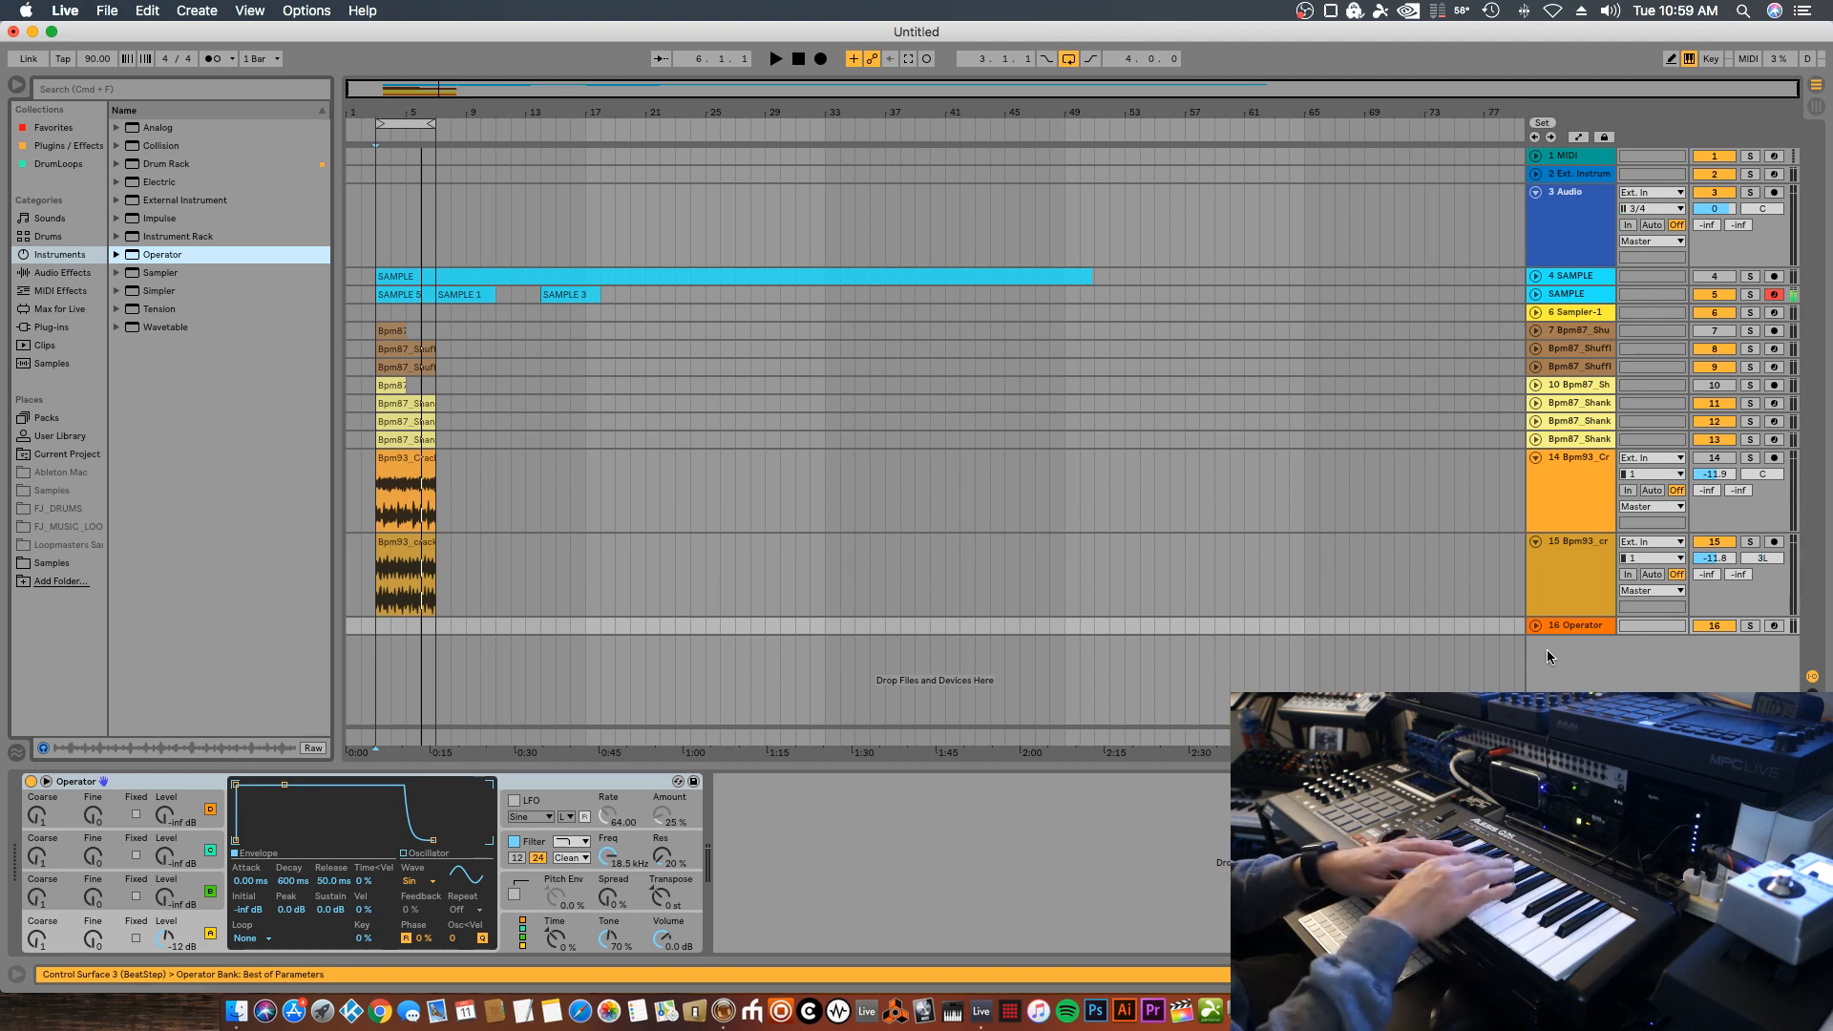
{"action": "left_click", "coordinate": [1772, 626]}
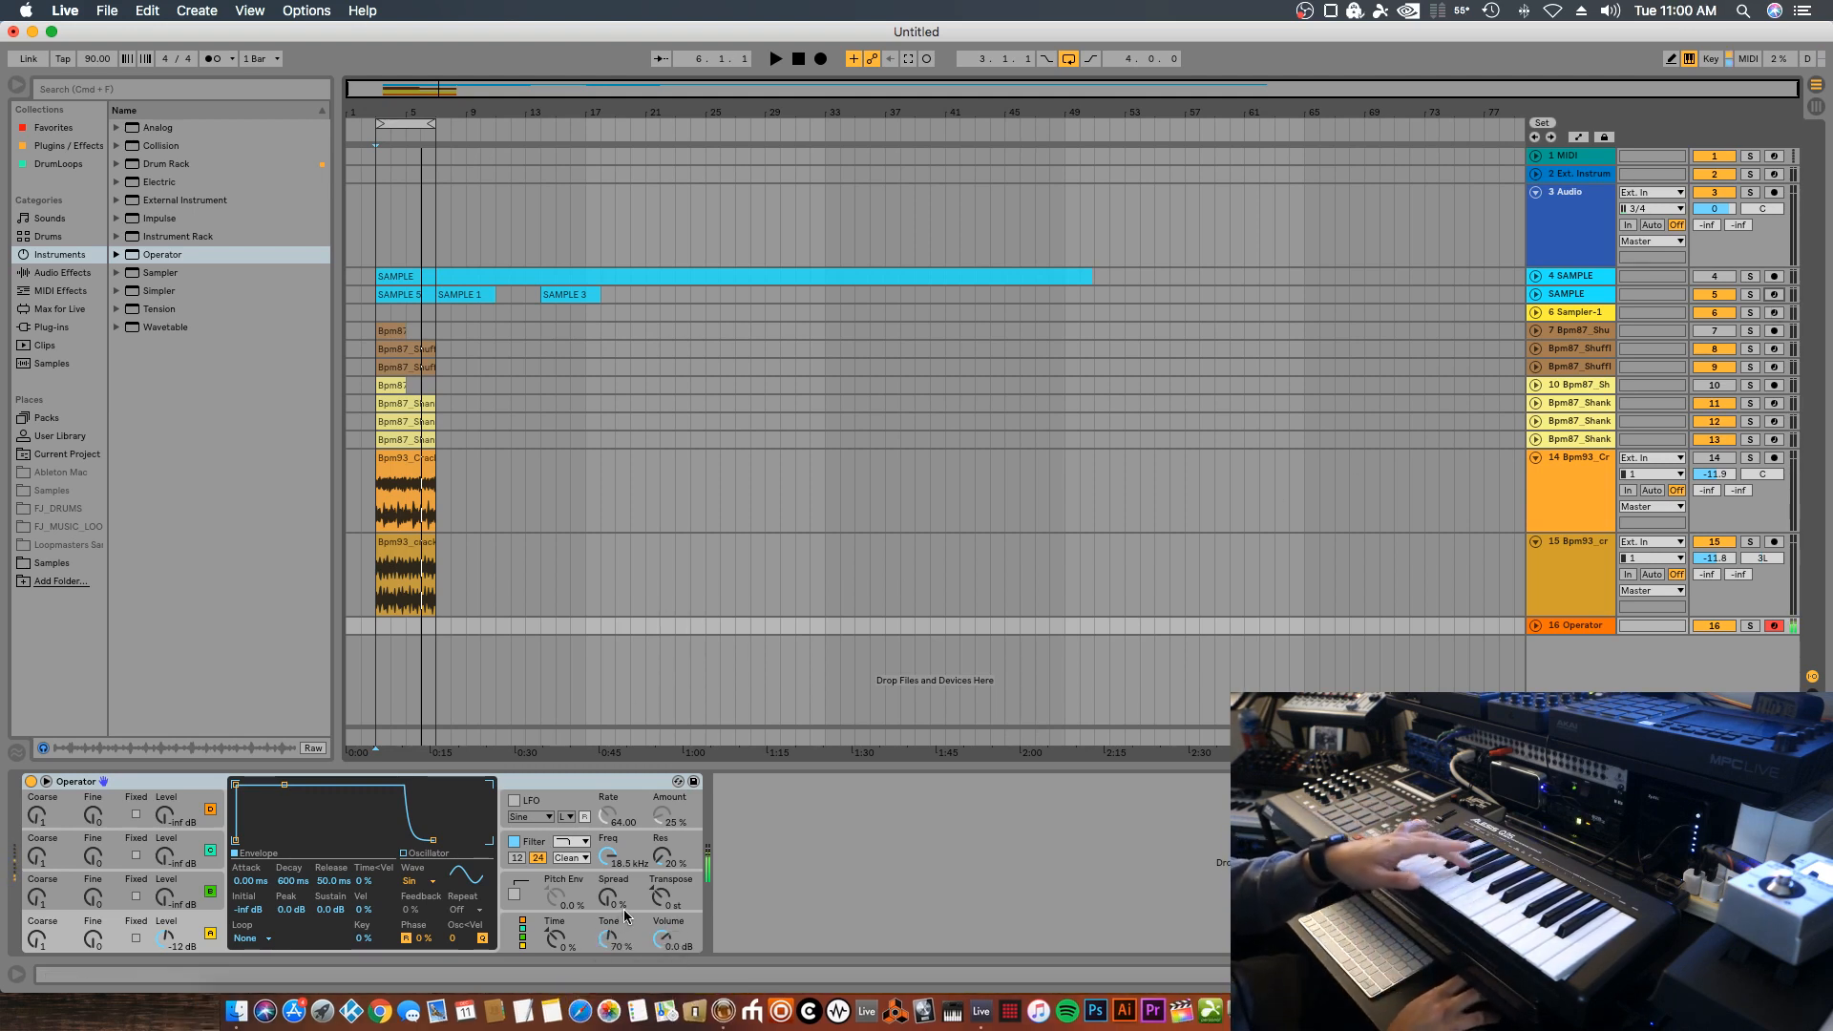
Lower Operator's filter frequency to 745 Hz and set the filter envelope's attack to 0.99 ms
{"action": "left_click_drag", "start_coordinate": [612, 859], "coordinate": [612, 820]}
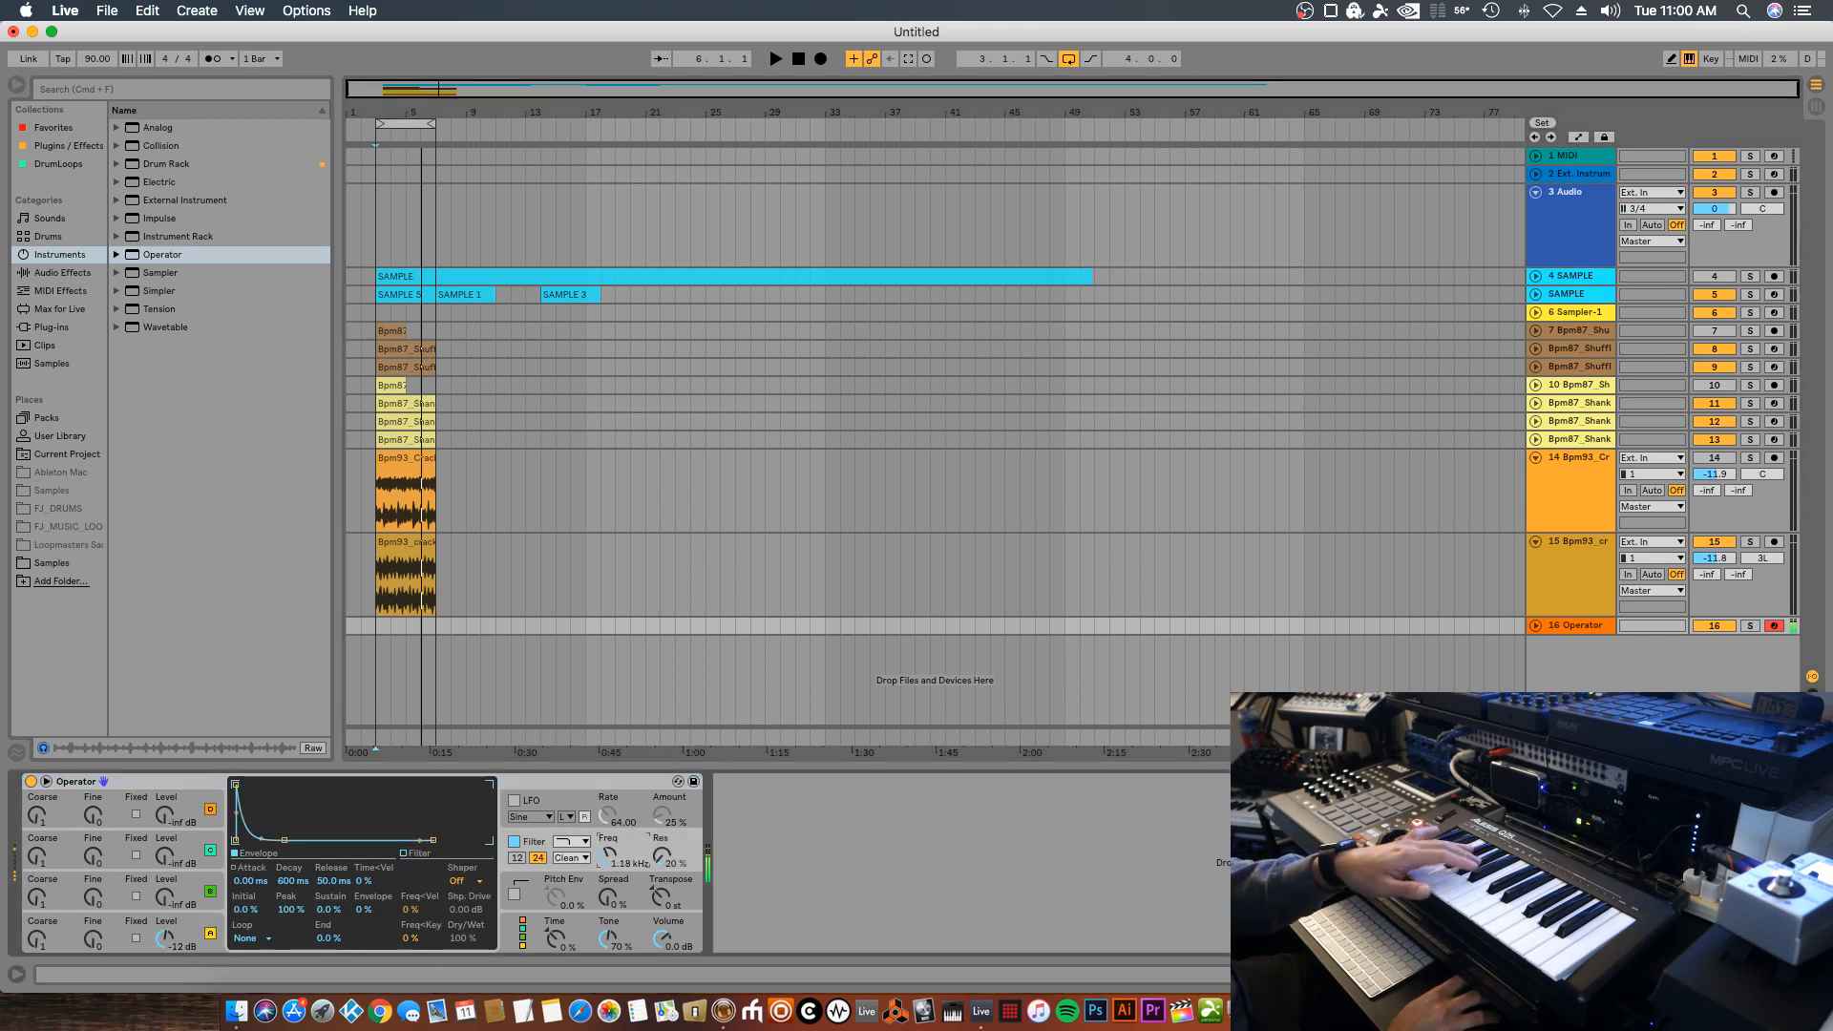
{"action": "left_click", "coordinate": [576, 858]}
{"action": "left_click", "coordinate": [576, 859]}
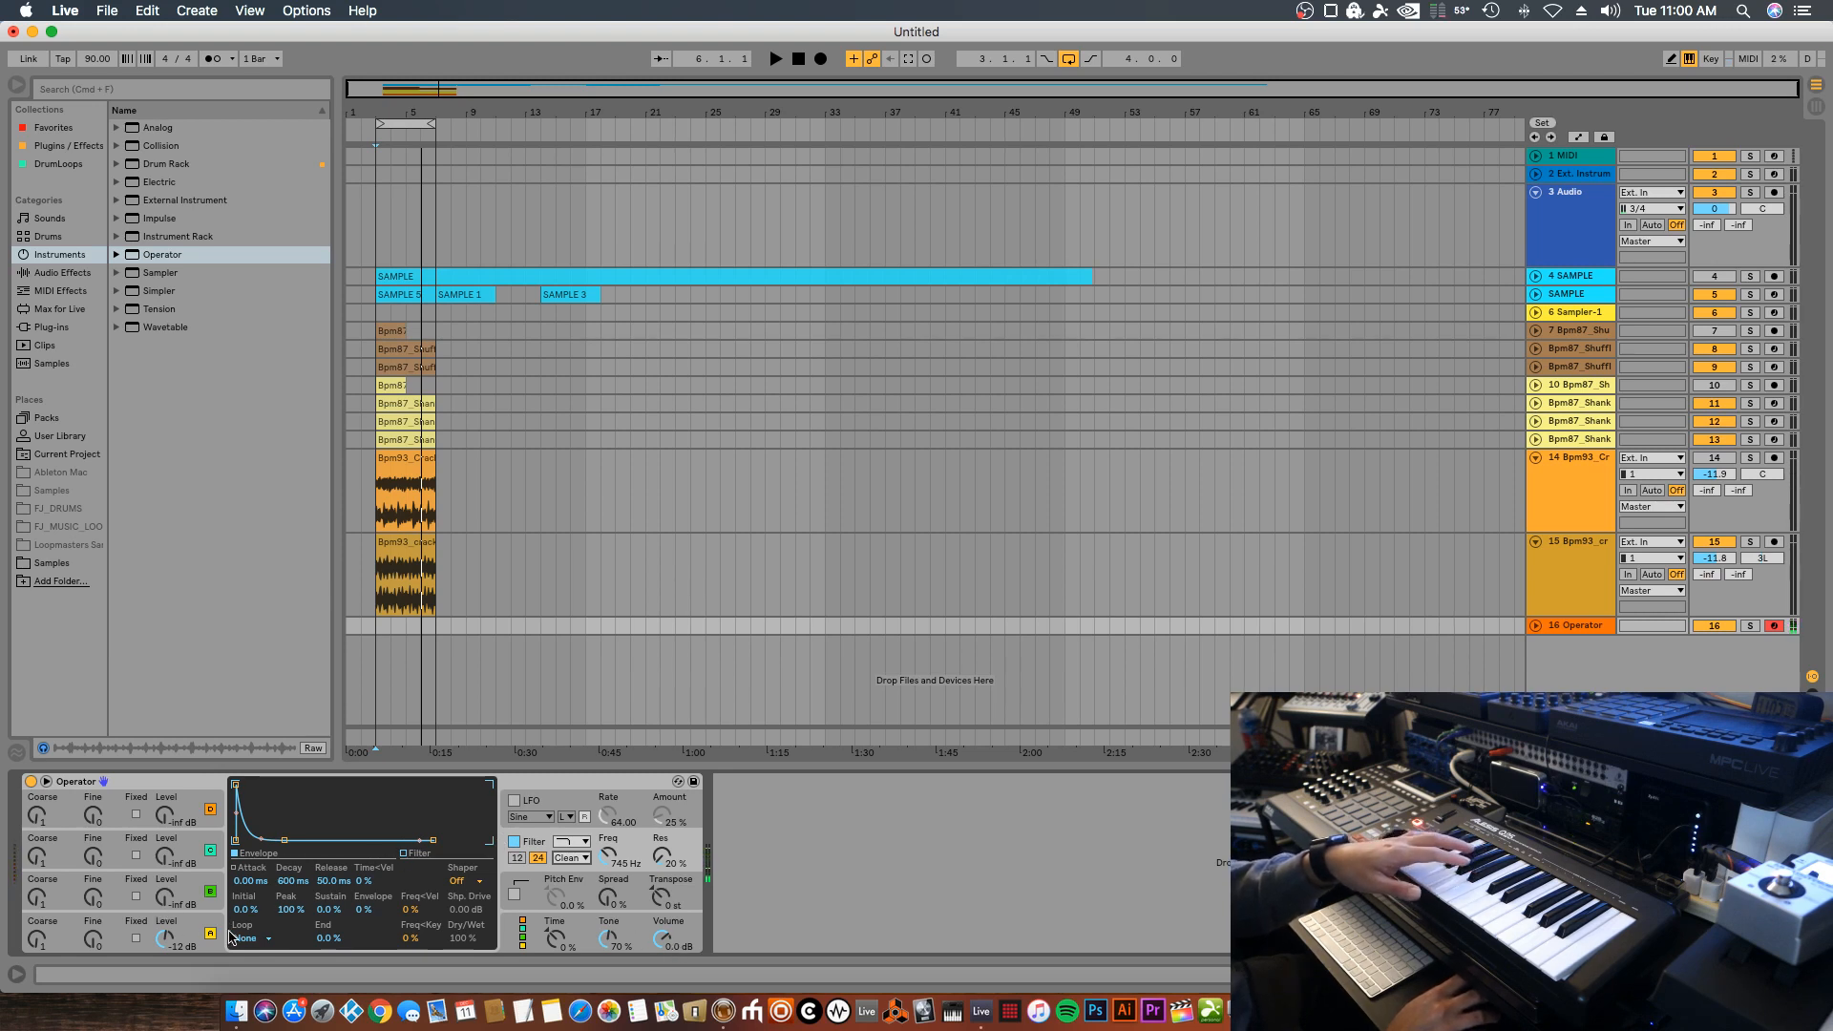
{"action": "left_click_drag", "start_coordinate": [247, 882], "coordinate": [246, 877]}
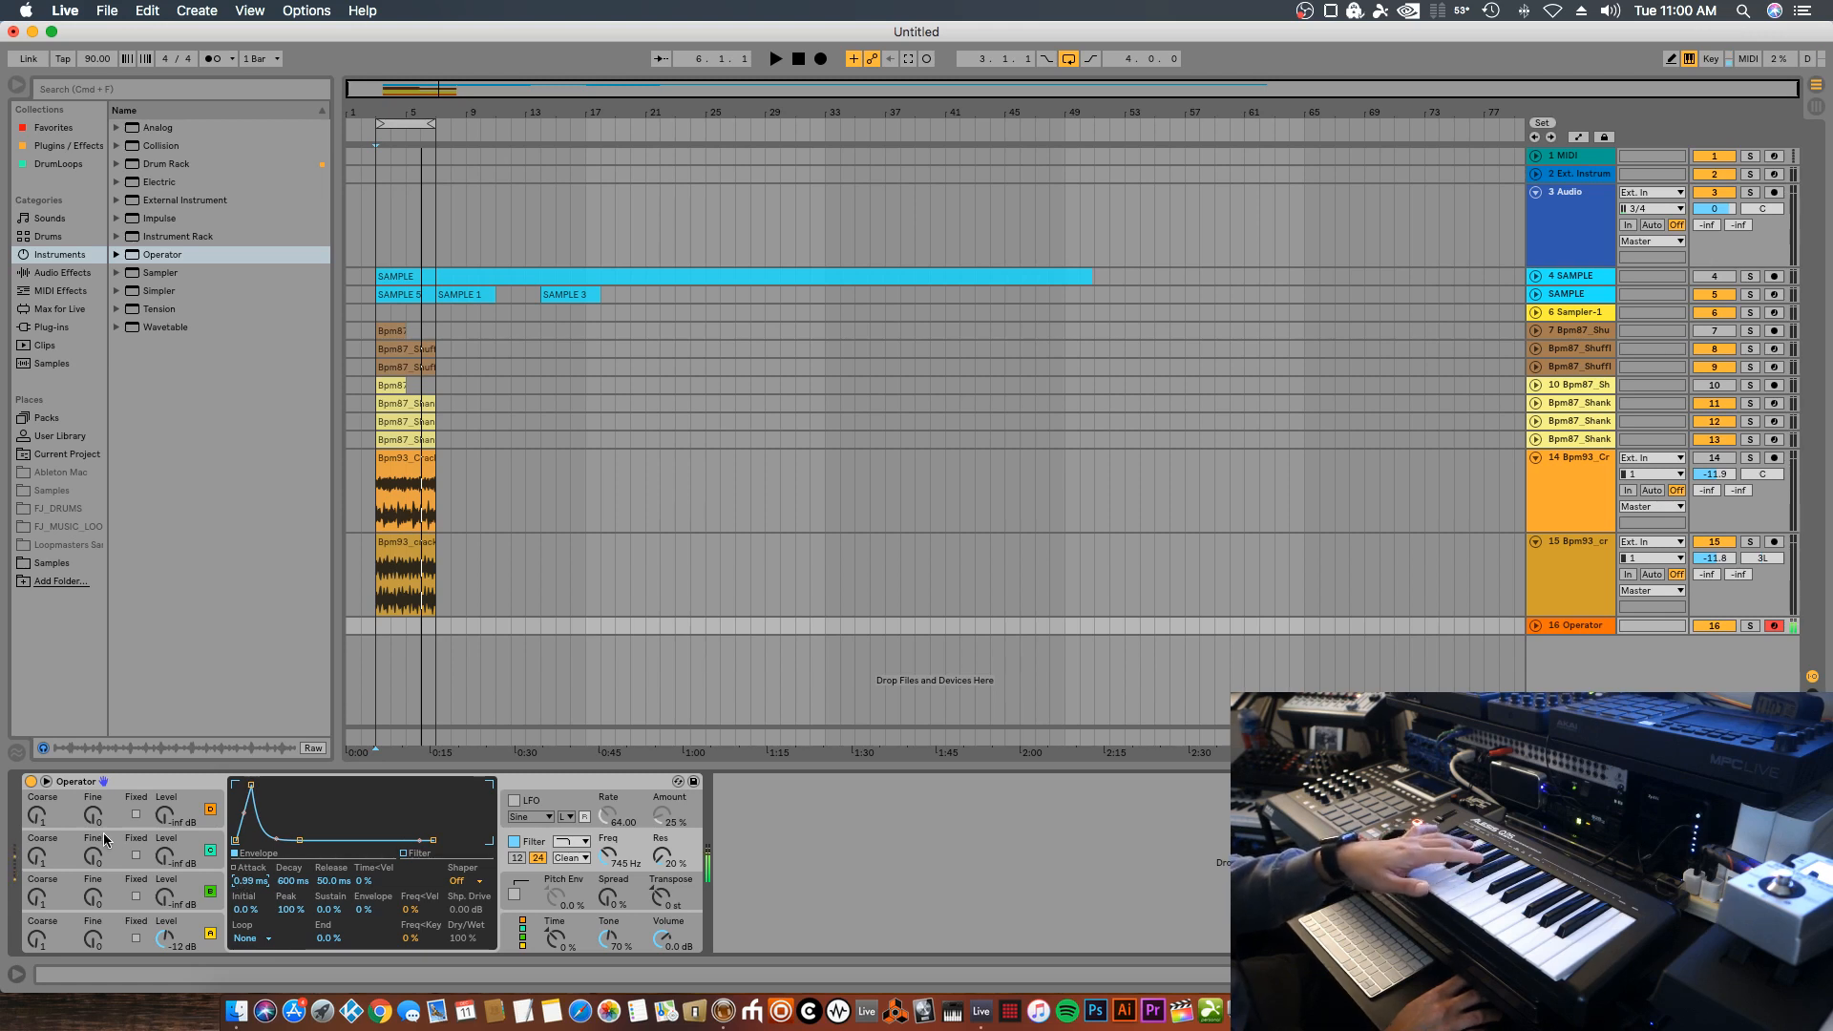
Play the loop to audition the synth, stop playback, and move the SAMPLE 1 clip to bar 27
{"action": "key", "text": "space"}
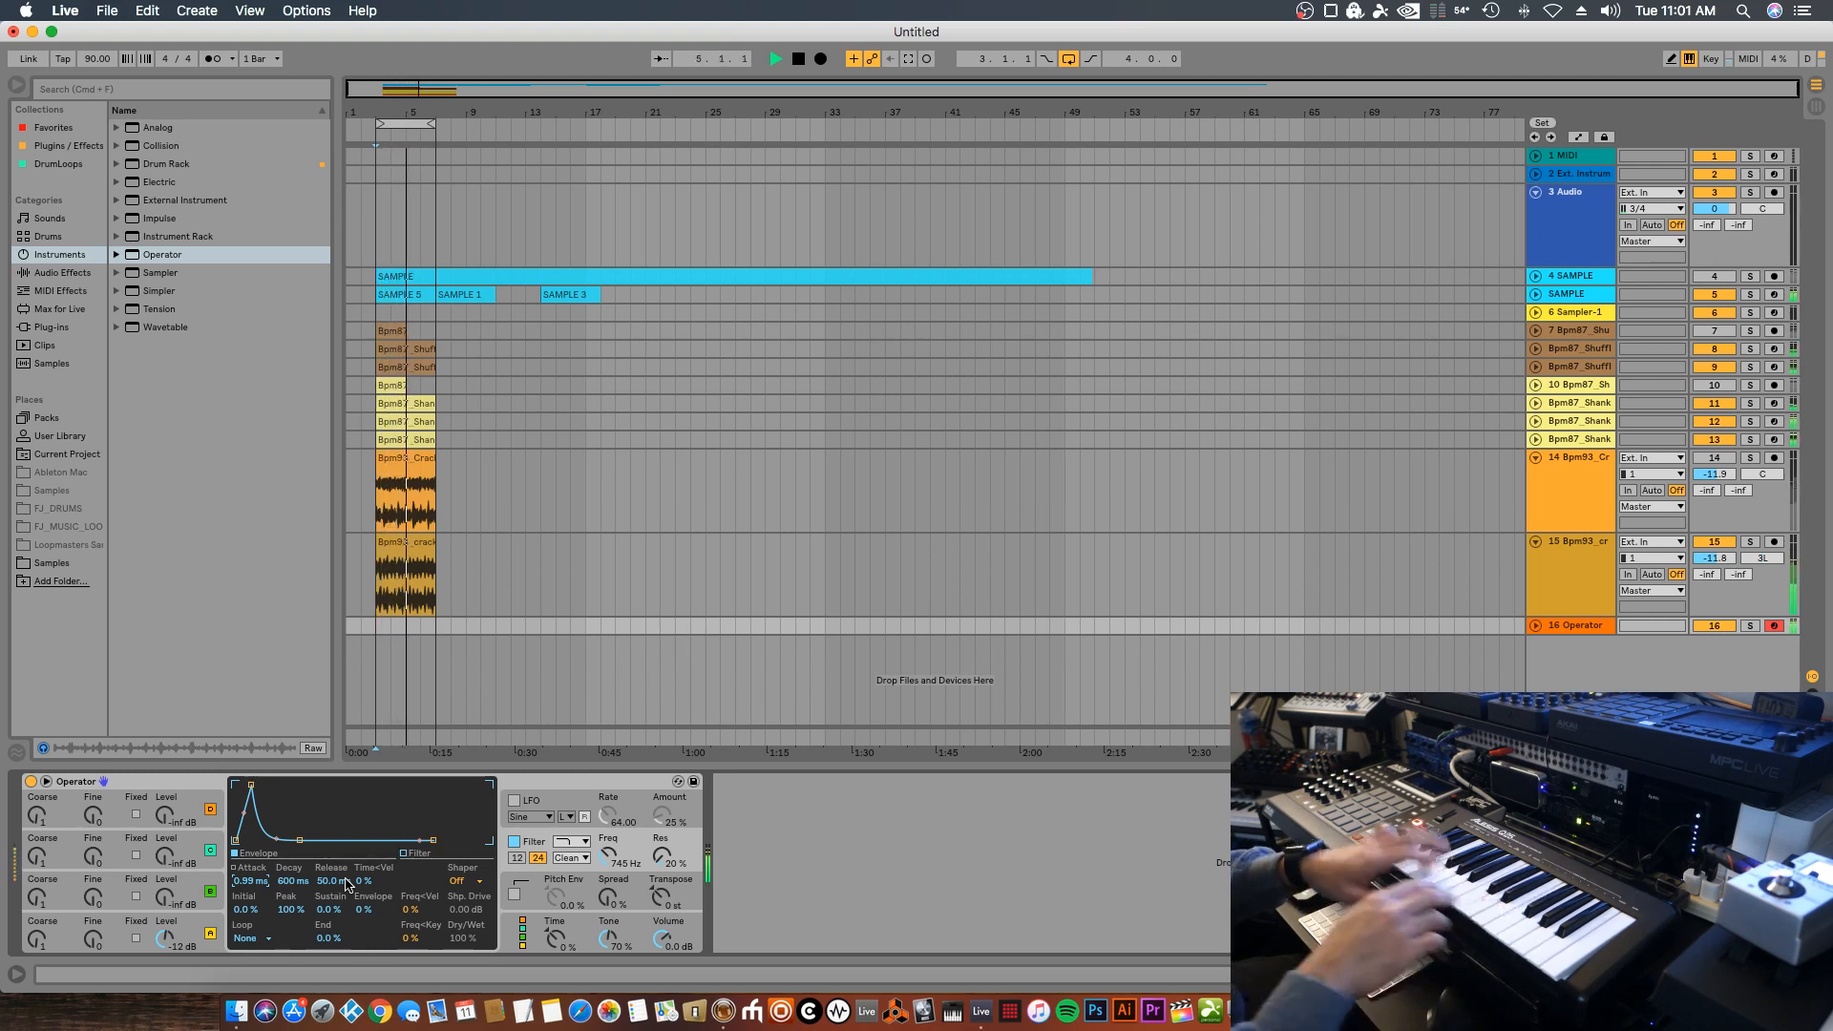
{"action": "key", "text": "space"}
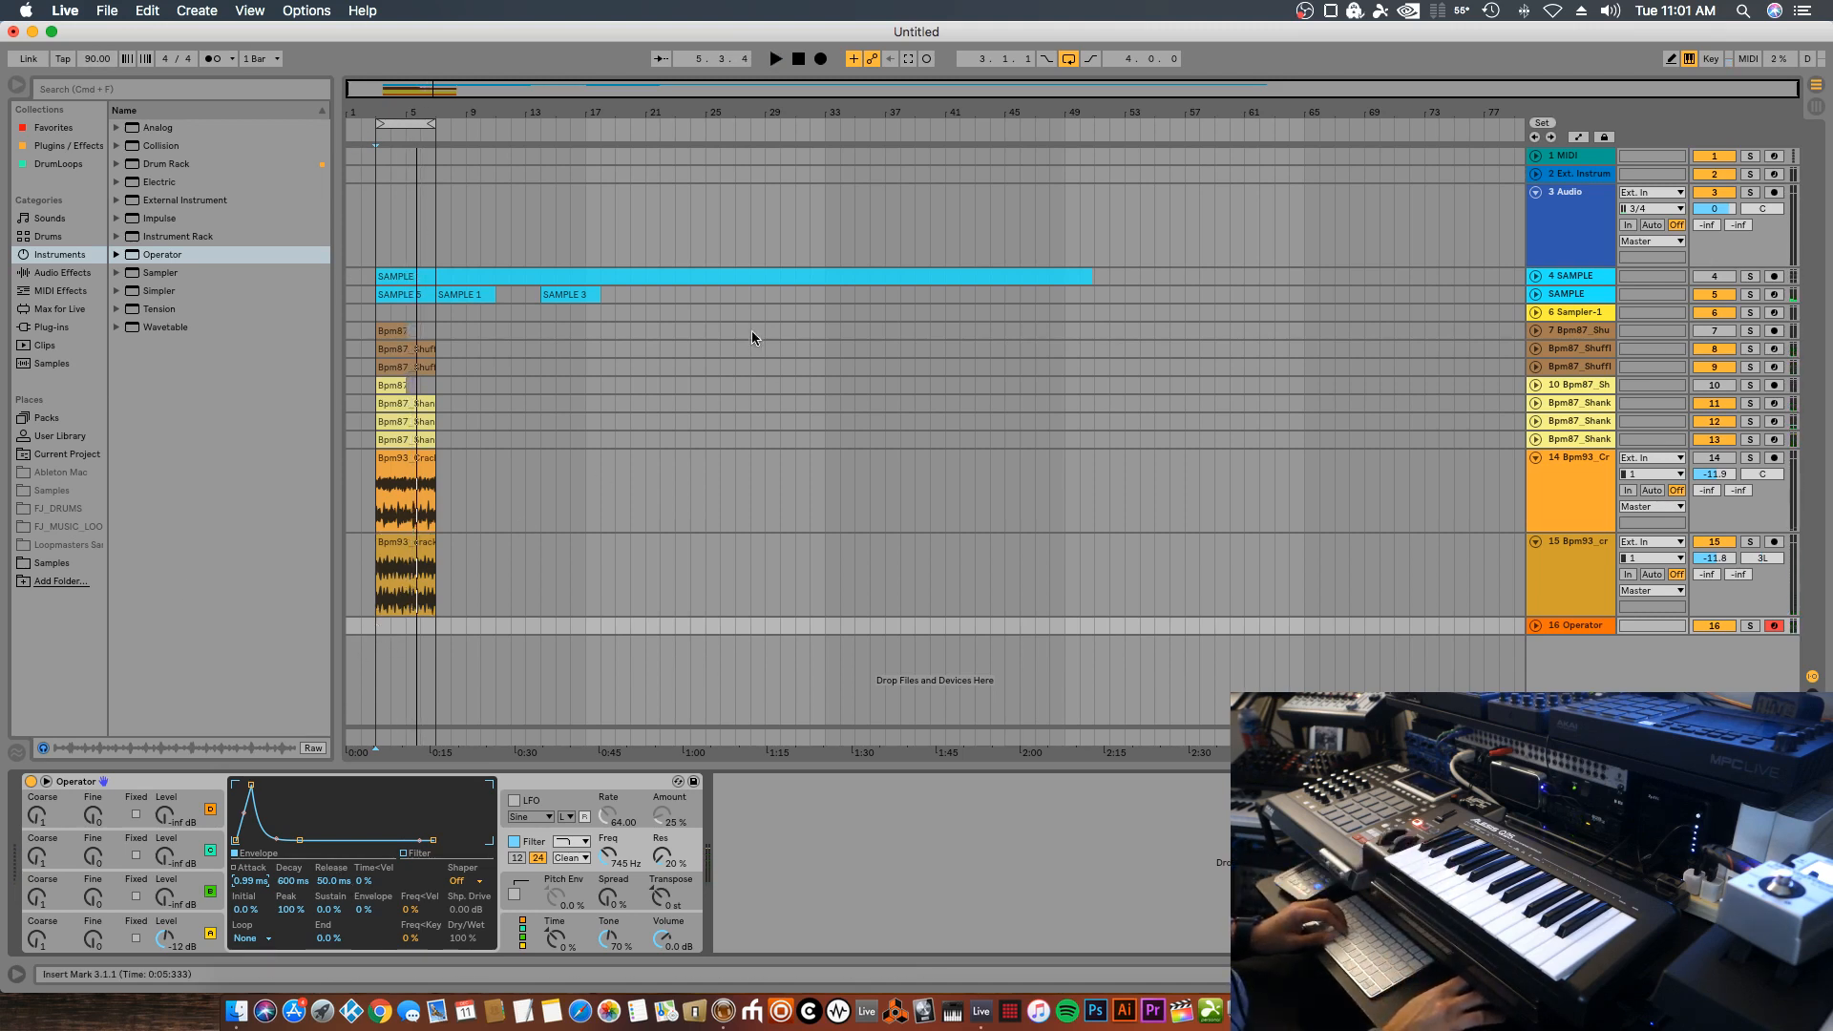
{"action": "left_click_drag", "start_coordinate": [477, 294], "coordinate": [775, 294]}
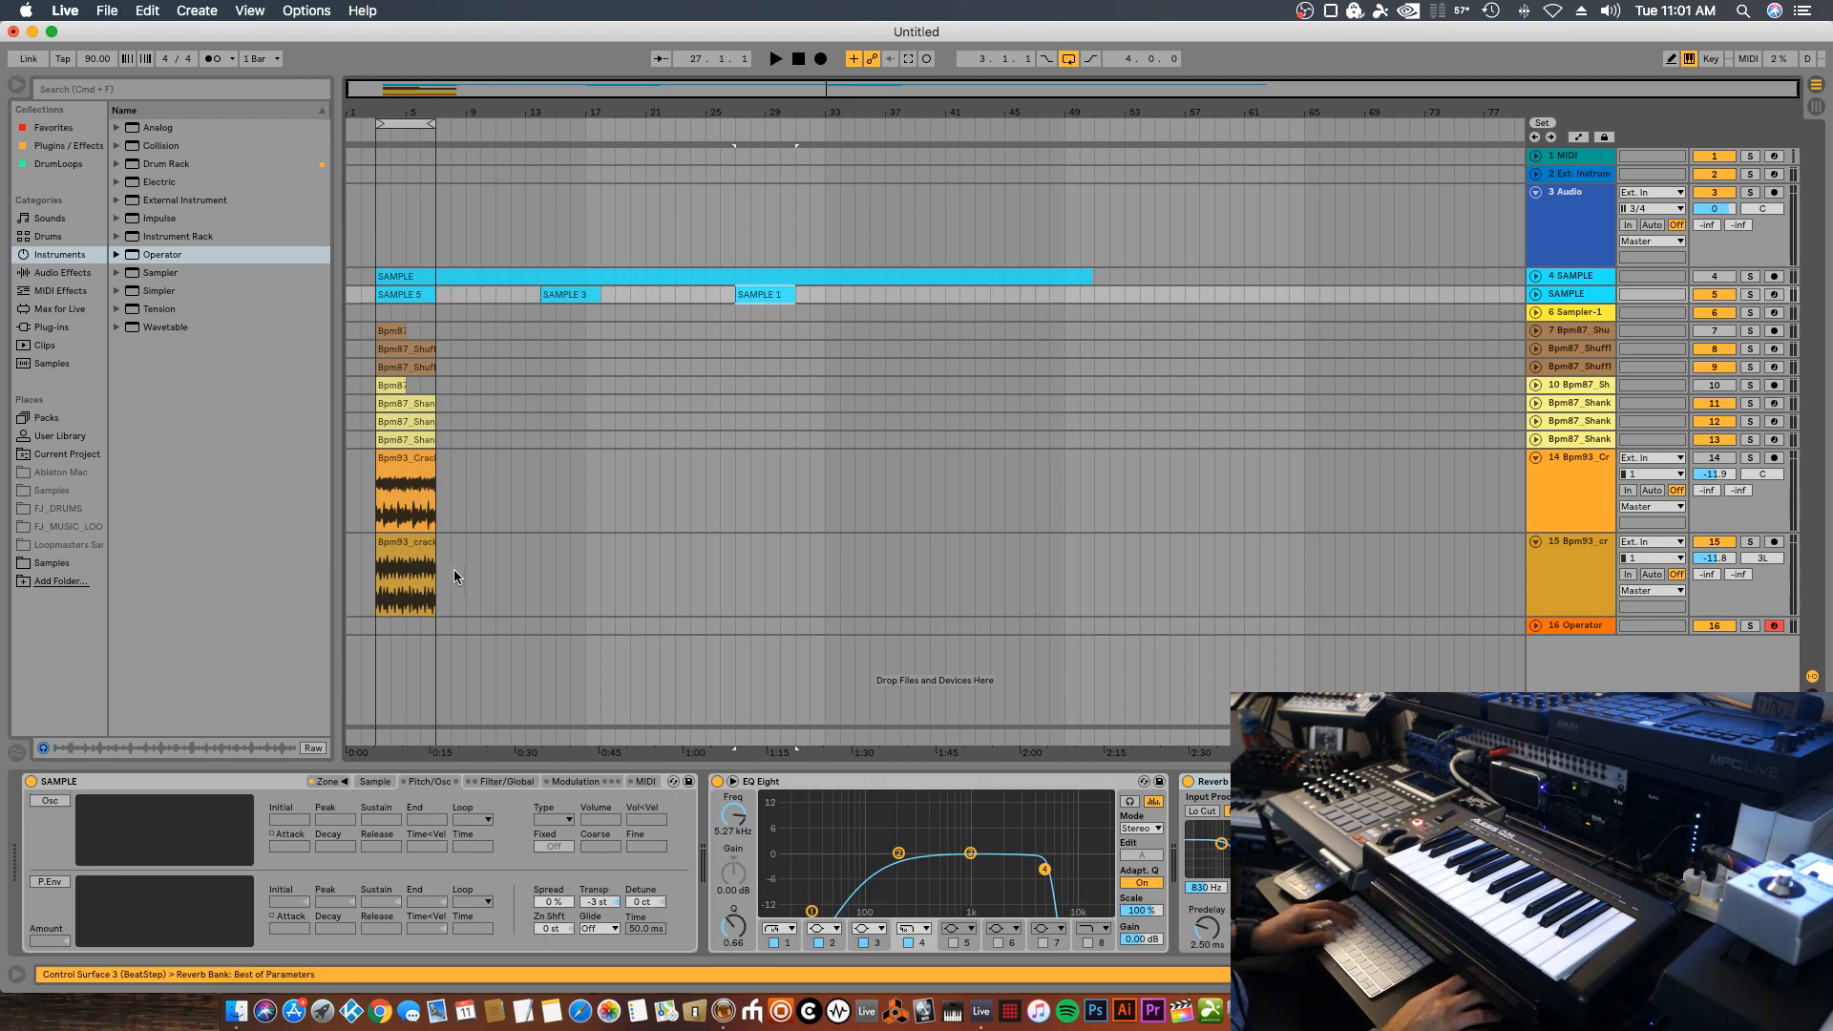
Duplicate the four-bar section at bar 3 across the SAMPLE, drum, and hat tracks, and extend the loop to eight bars
{"action": "left_click_drag", "start_coordinate": [439, 625], "coordinate": [378, 292]}
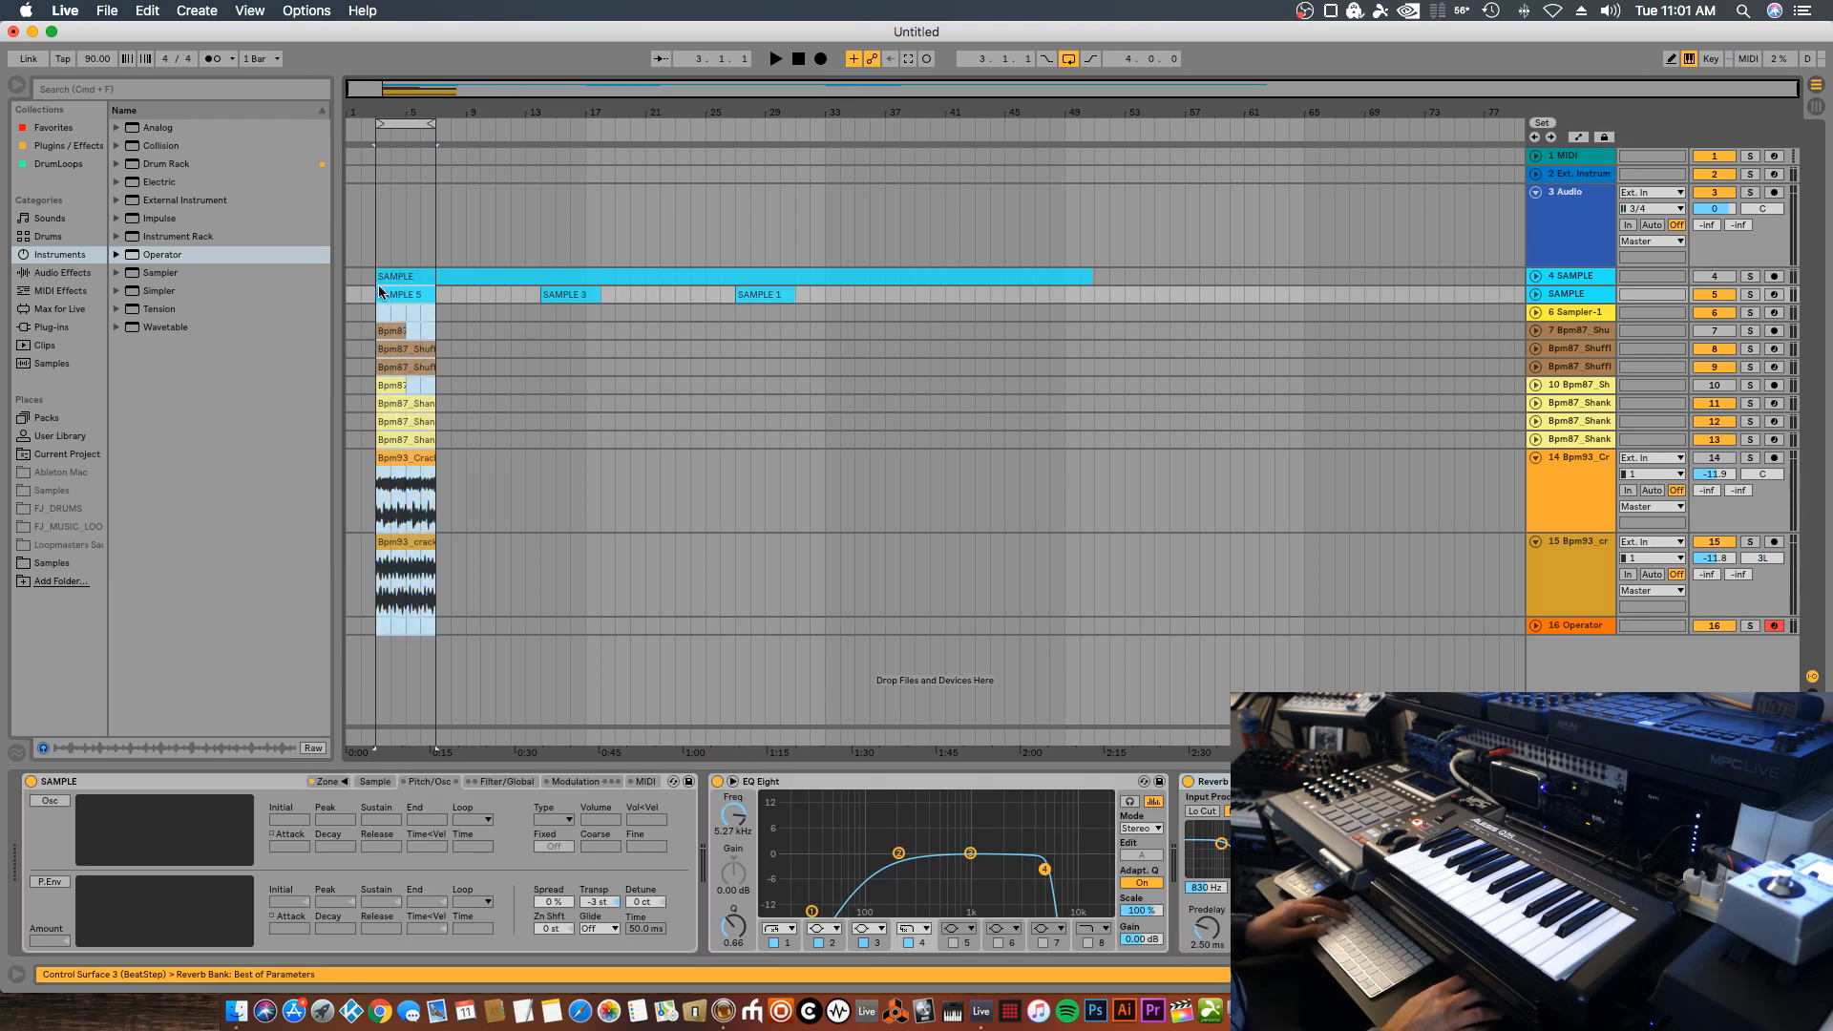
{"action": "key", "text": "super+d"}
{"action": "left_click_drag", "start_coordinate": [435, 124], "coordinate": [495, 136]}
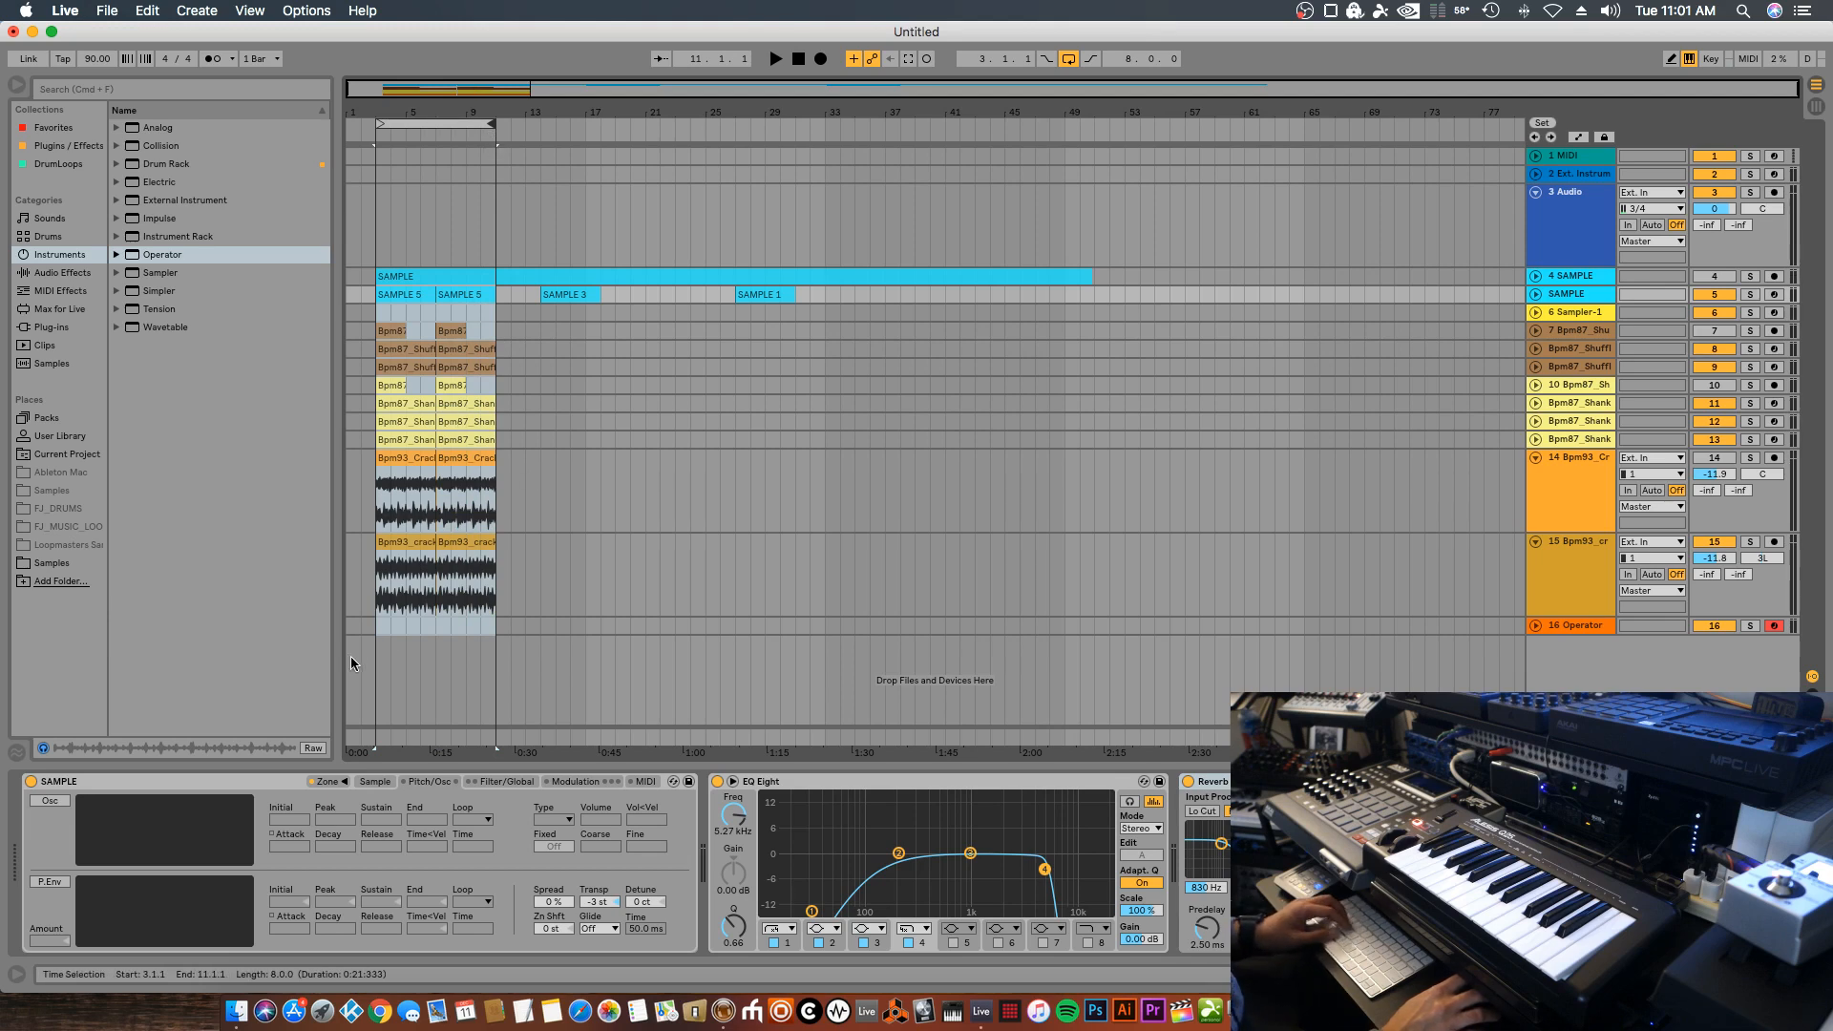
Try recording Operator takes from bar 3 over the eight-bar loop, undoing each one
{"action": "left_click", "coordinate": [372, 626]}
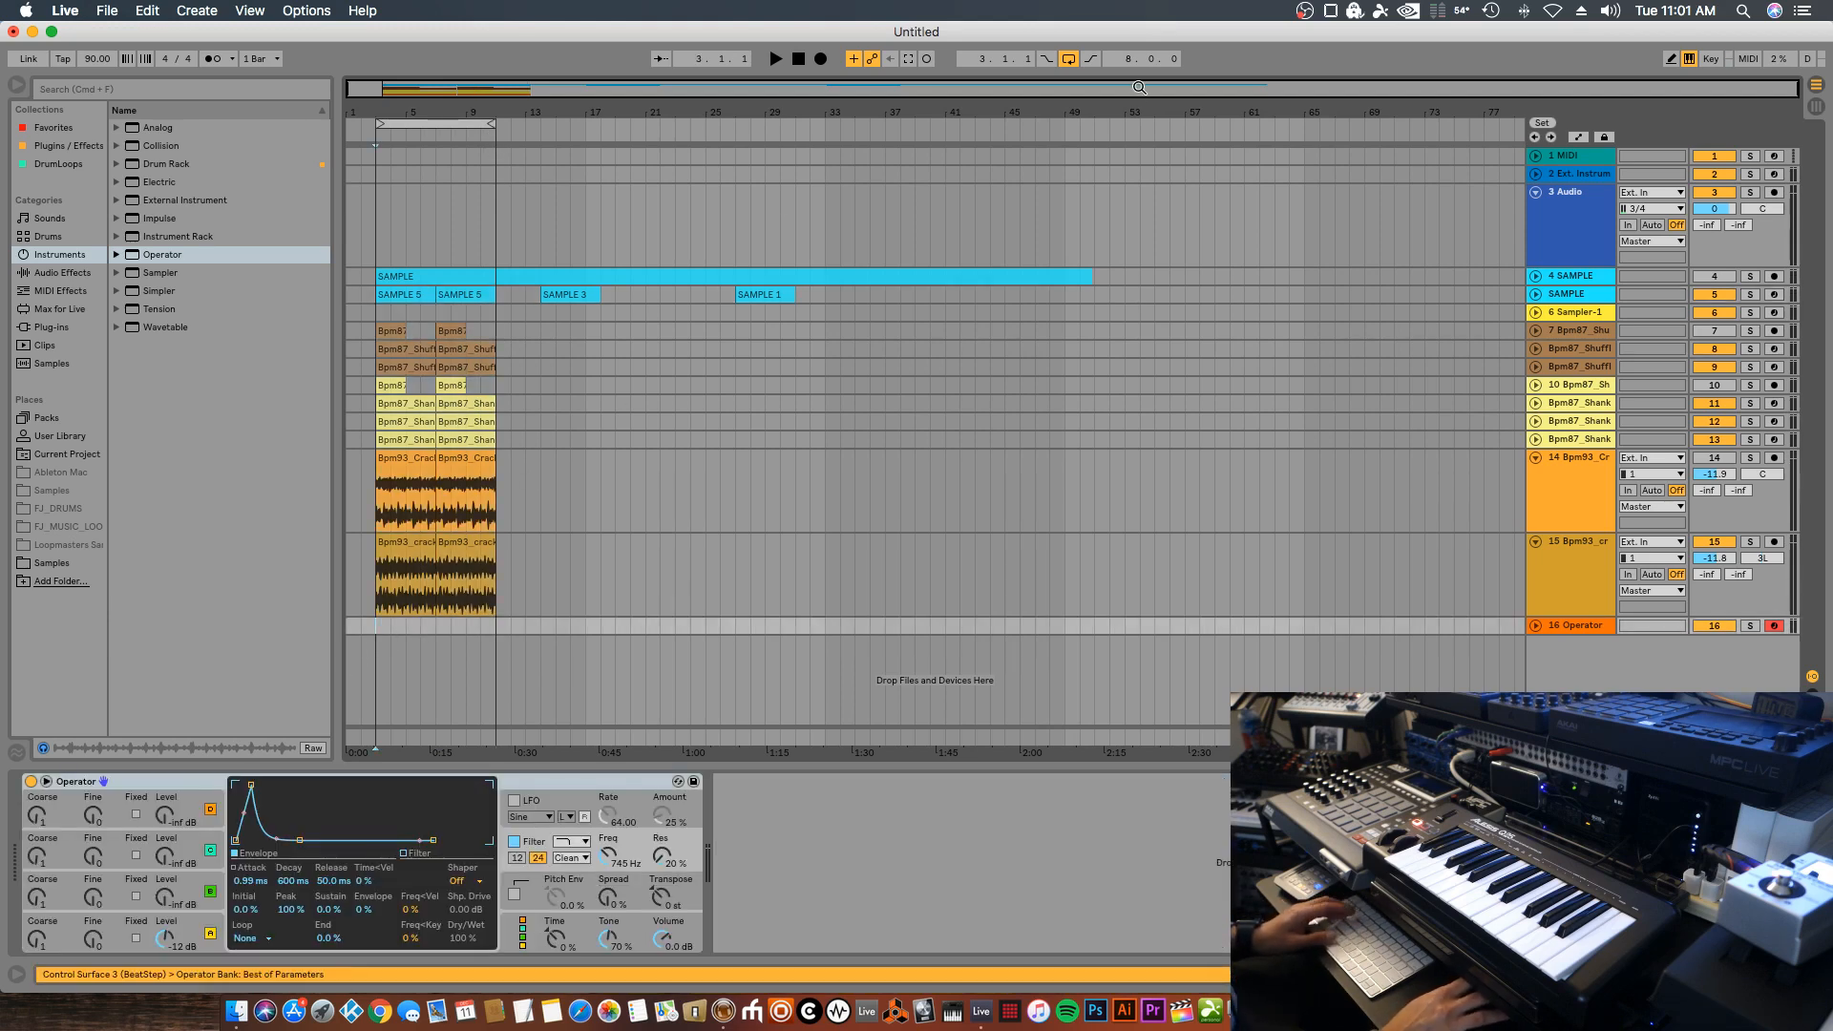
{"action": "key", "text": "F9"}
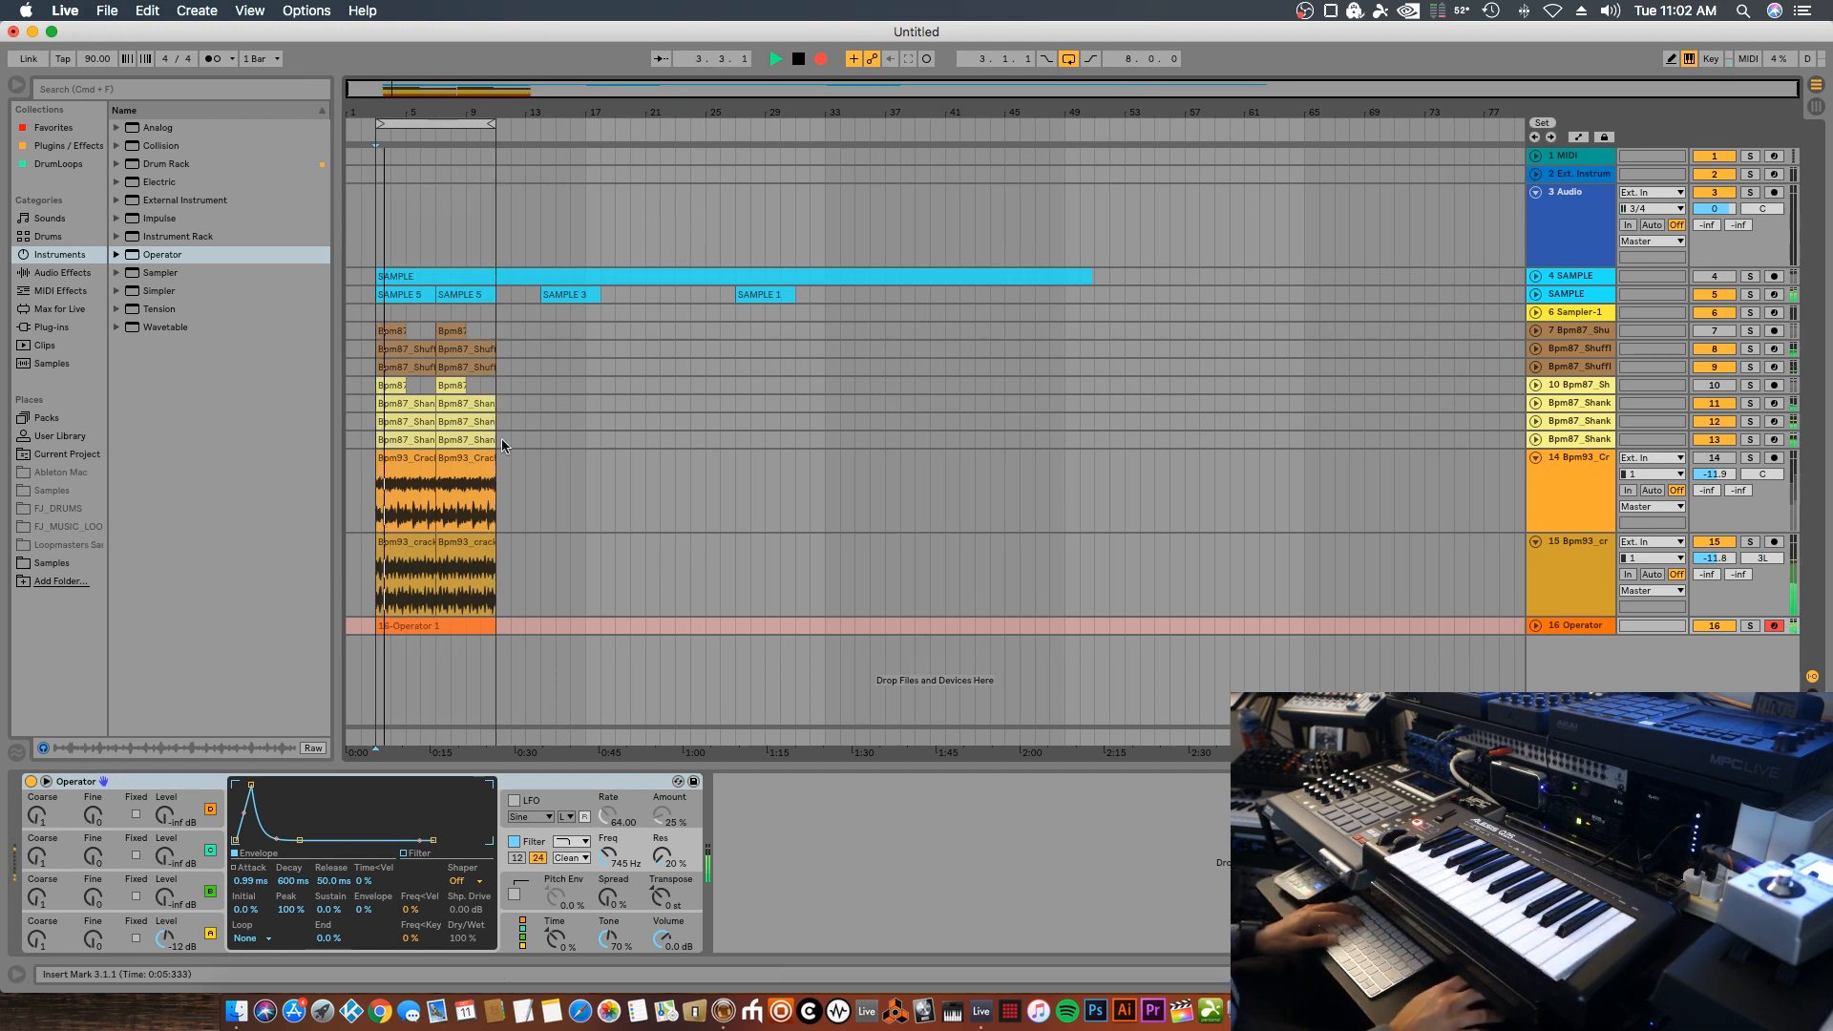
{"action": "key", "text": "space"}
{"action": "key", "text": "super+z"}
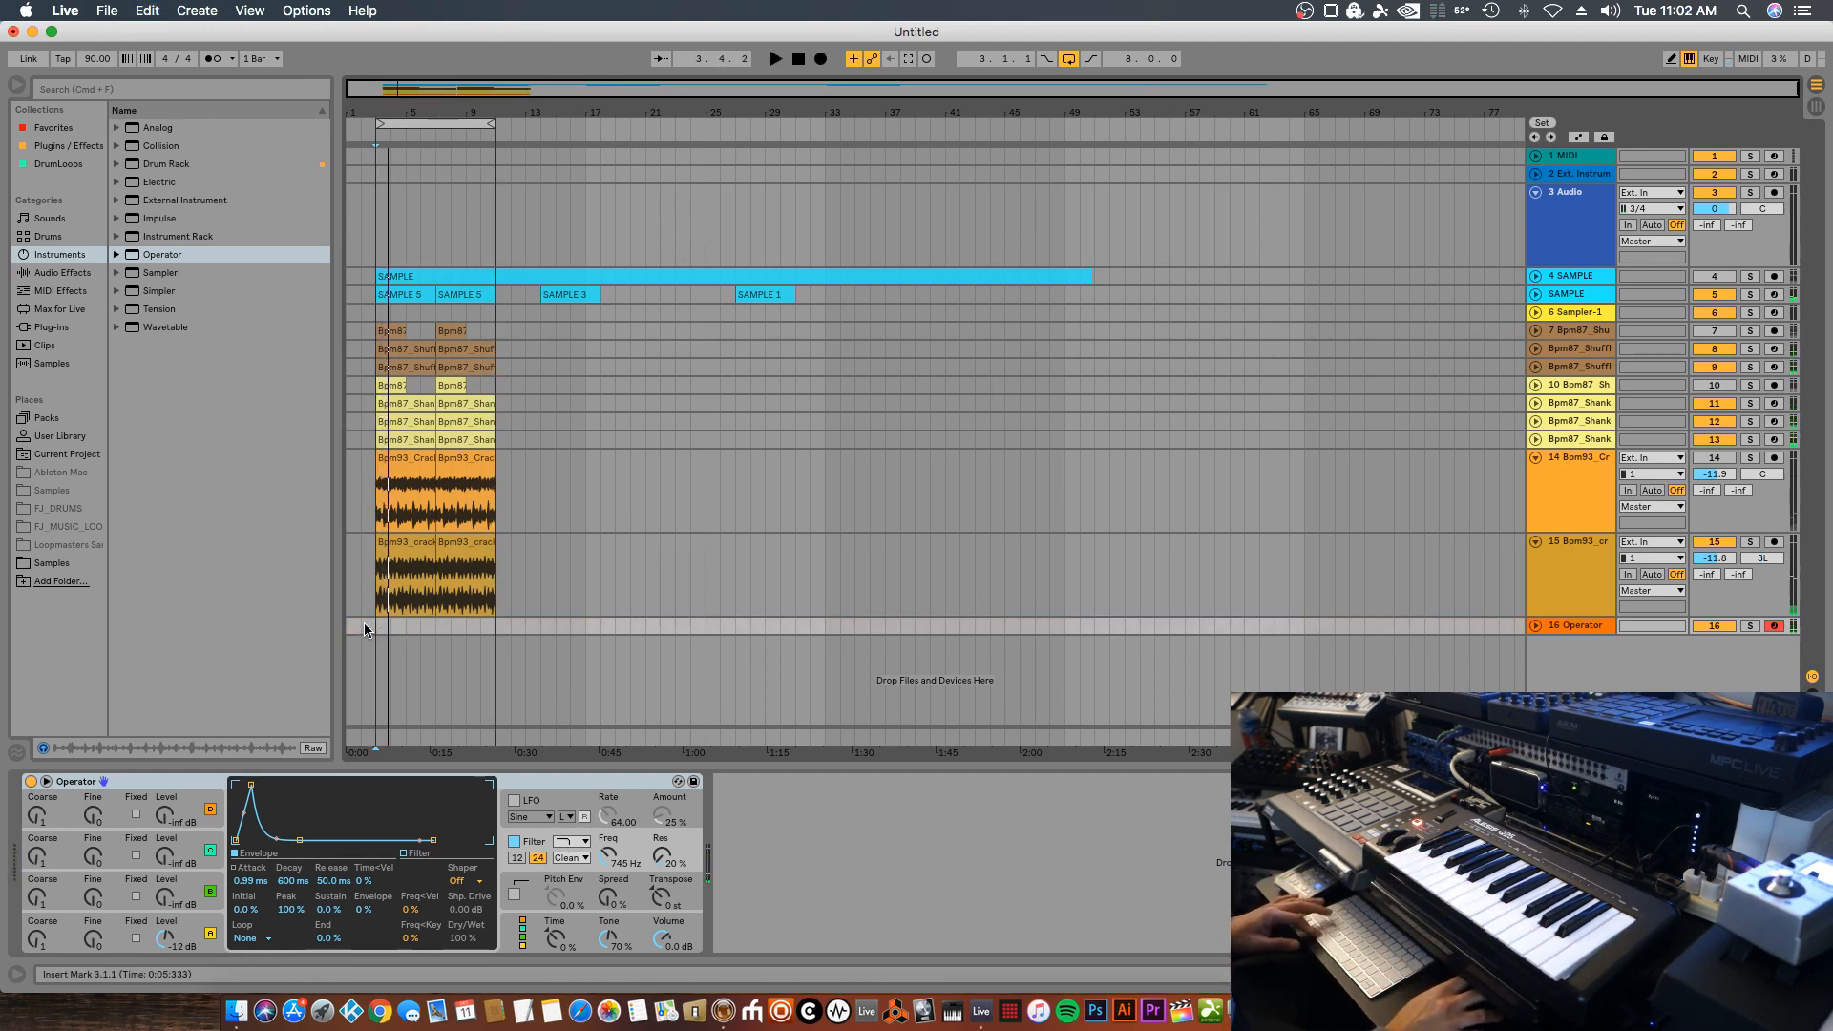
{"action": "key", "text": "F9"}
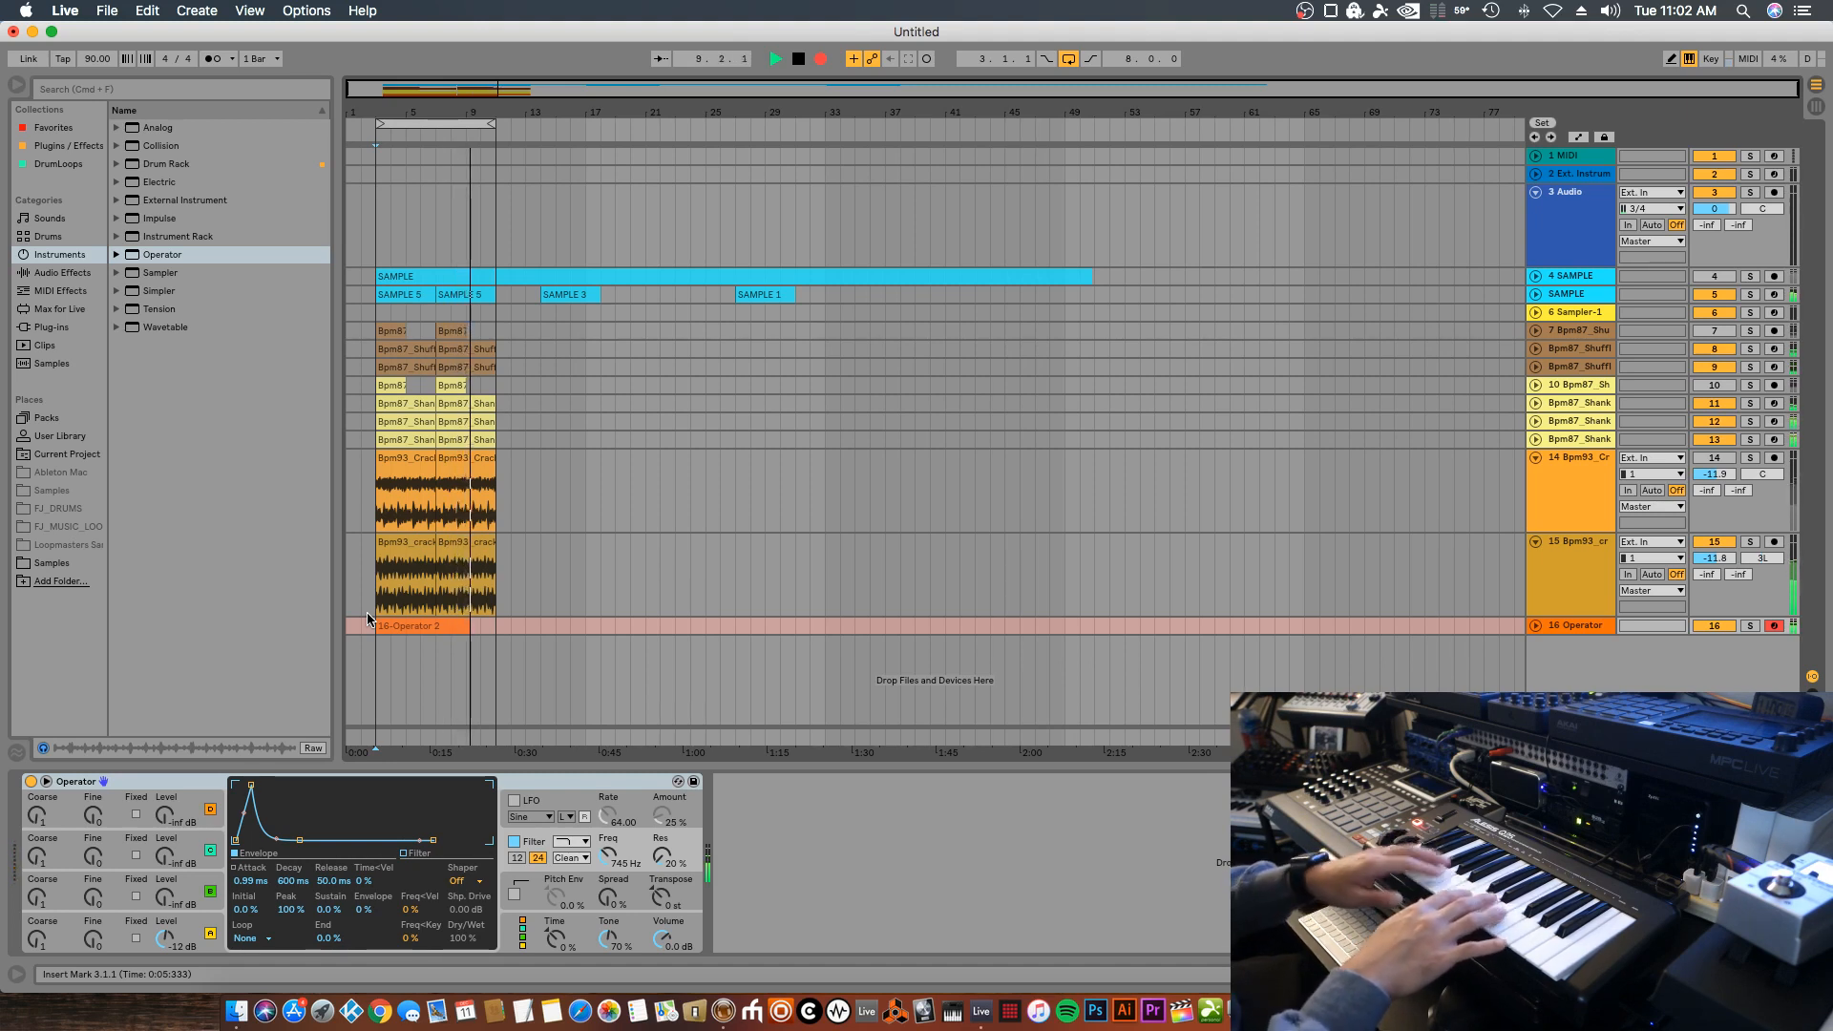
{"action": "key", "text": "space"}
{"action": "key", "text": "super+z"}
Record an eight-bar Operator part from bar 3 and end recording while the loop keeps playing
{"action": "key", "text": "F9"}
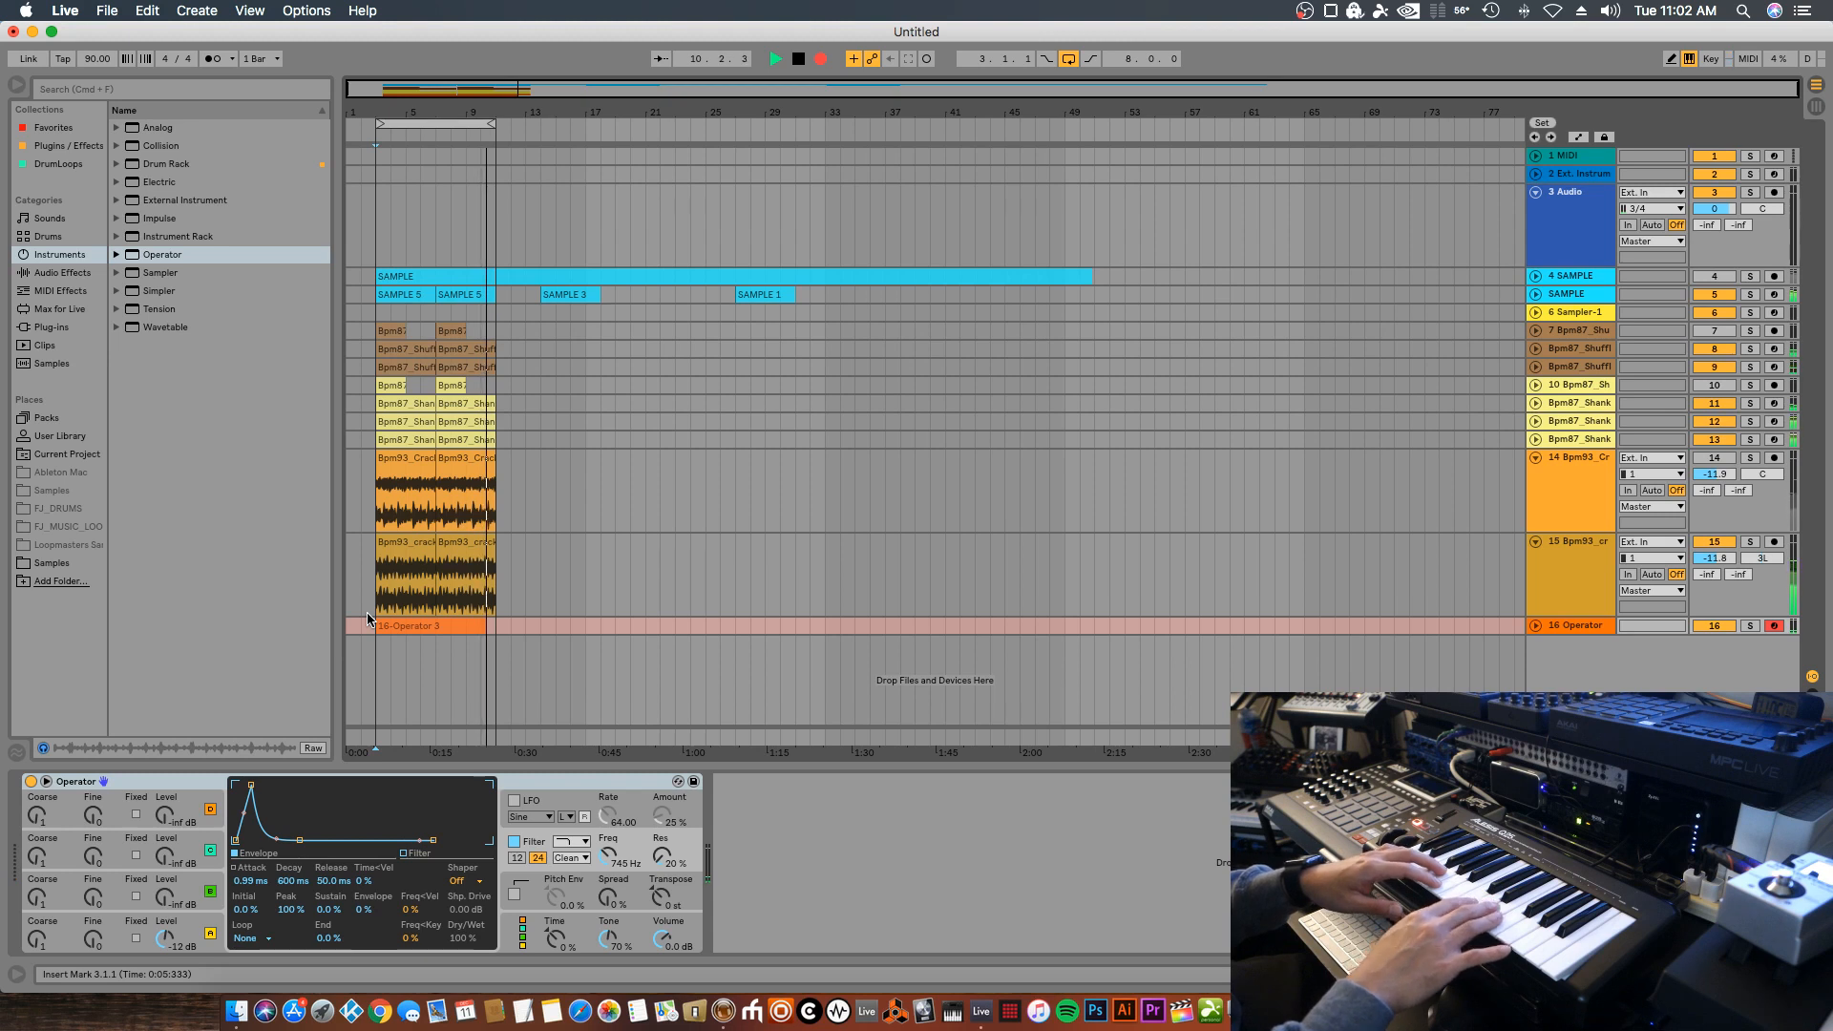
{"action": "key", "text": "F9"}
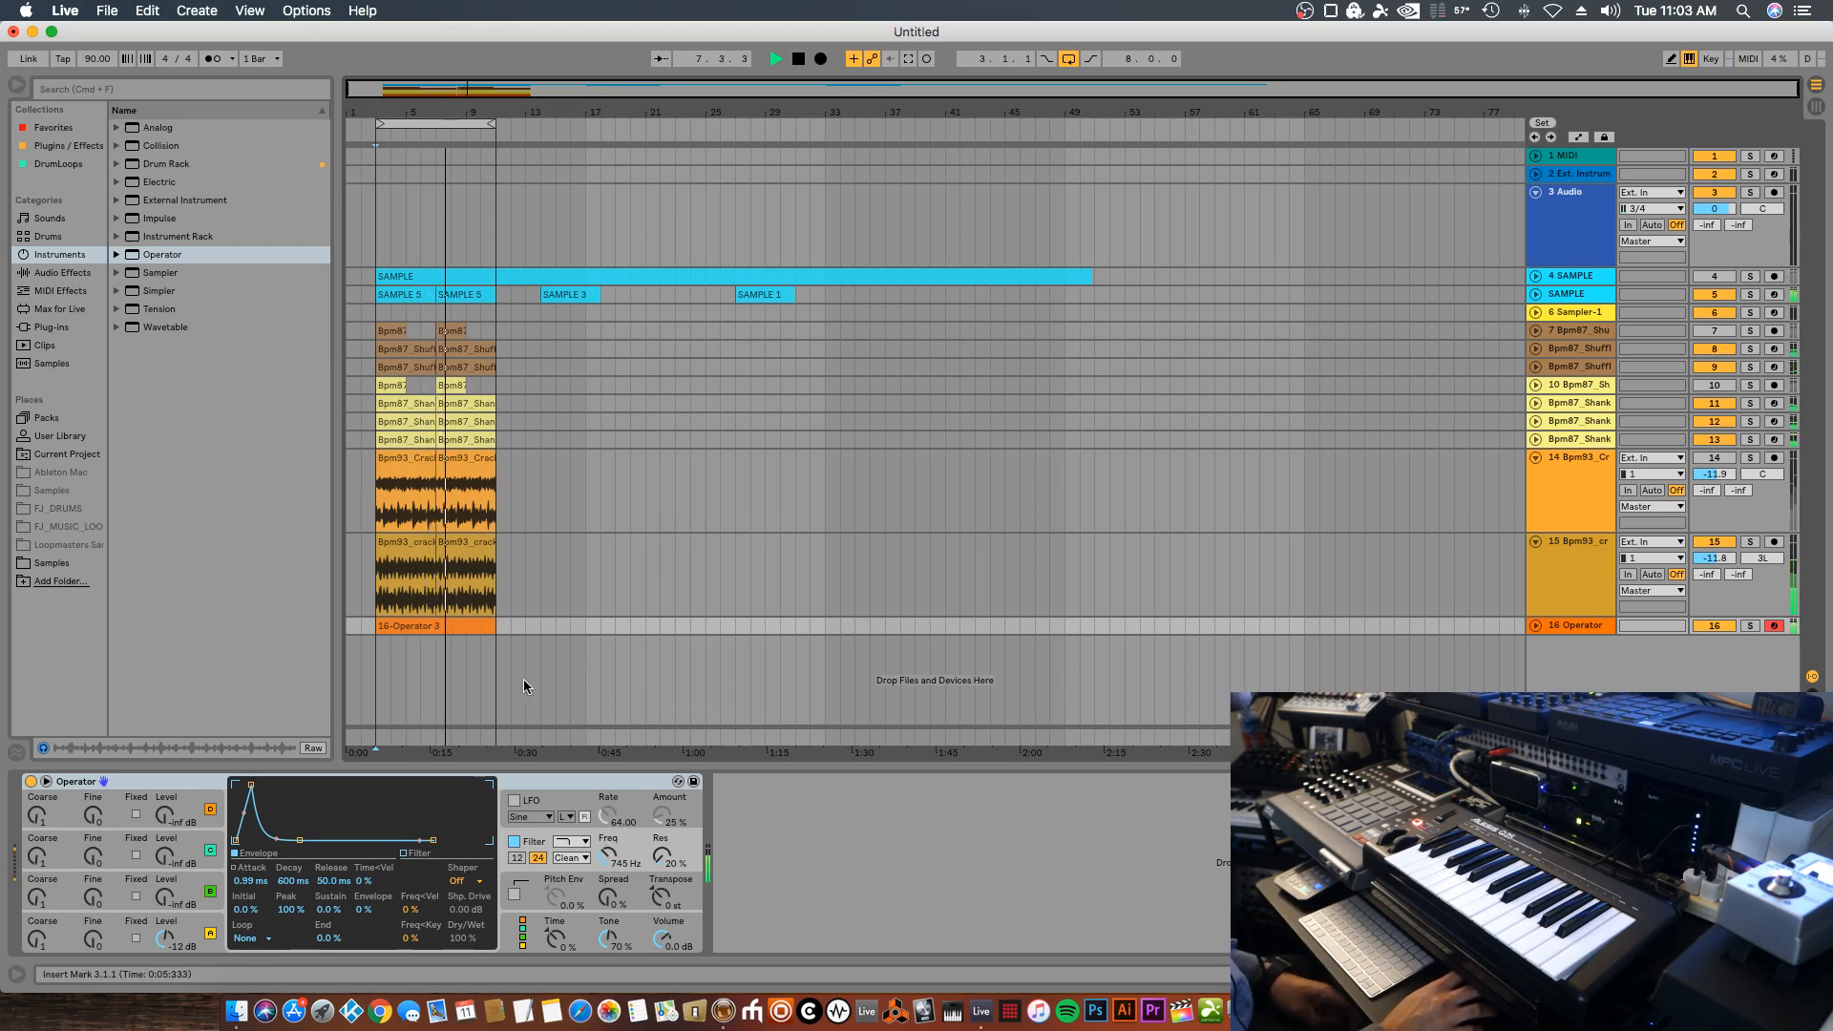
Add an Auto Filter after the EQ Eight on the SAMPLE sampler track and stop playback
{"action": "left_click", "coordinate": [1588, 296]}
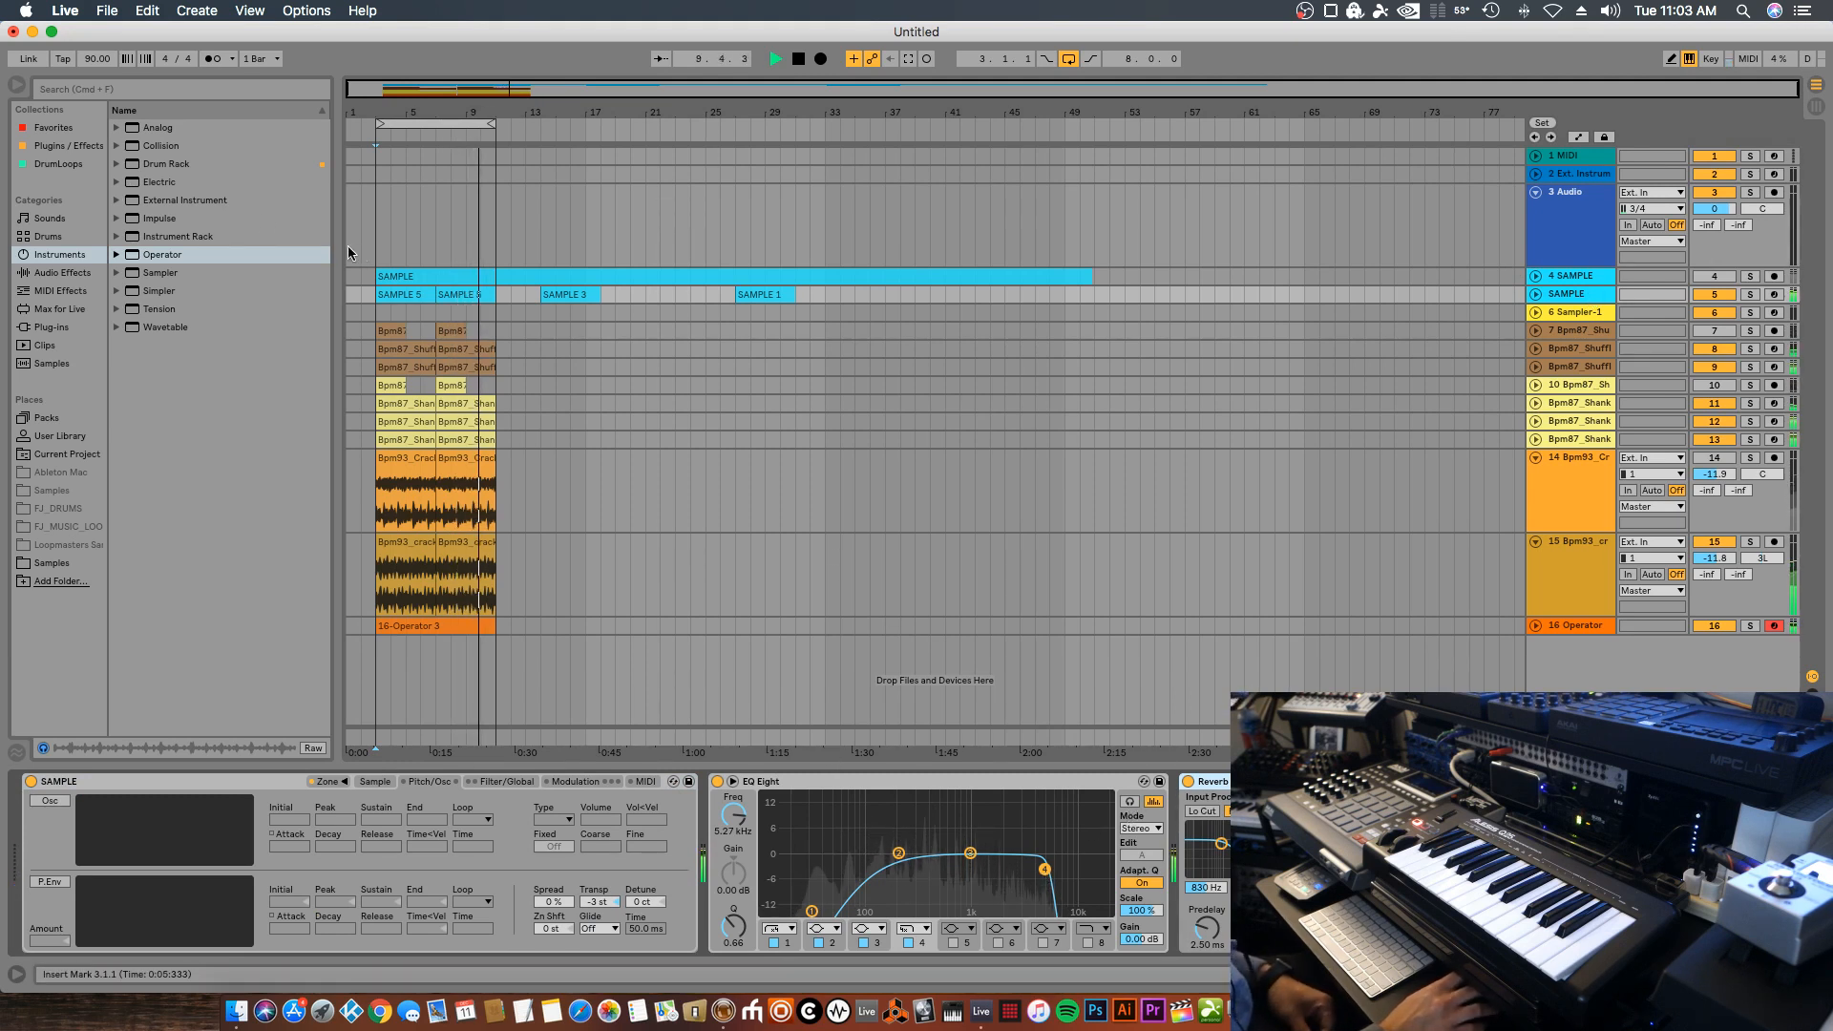
{"action": "left_click", "coordinate": [73, 276]}
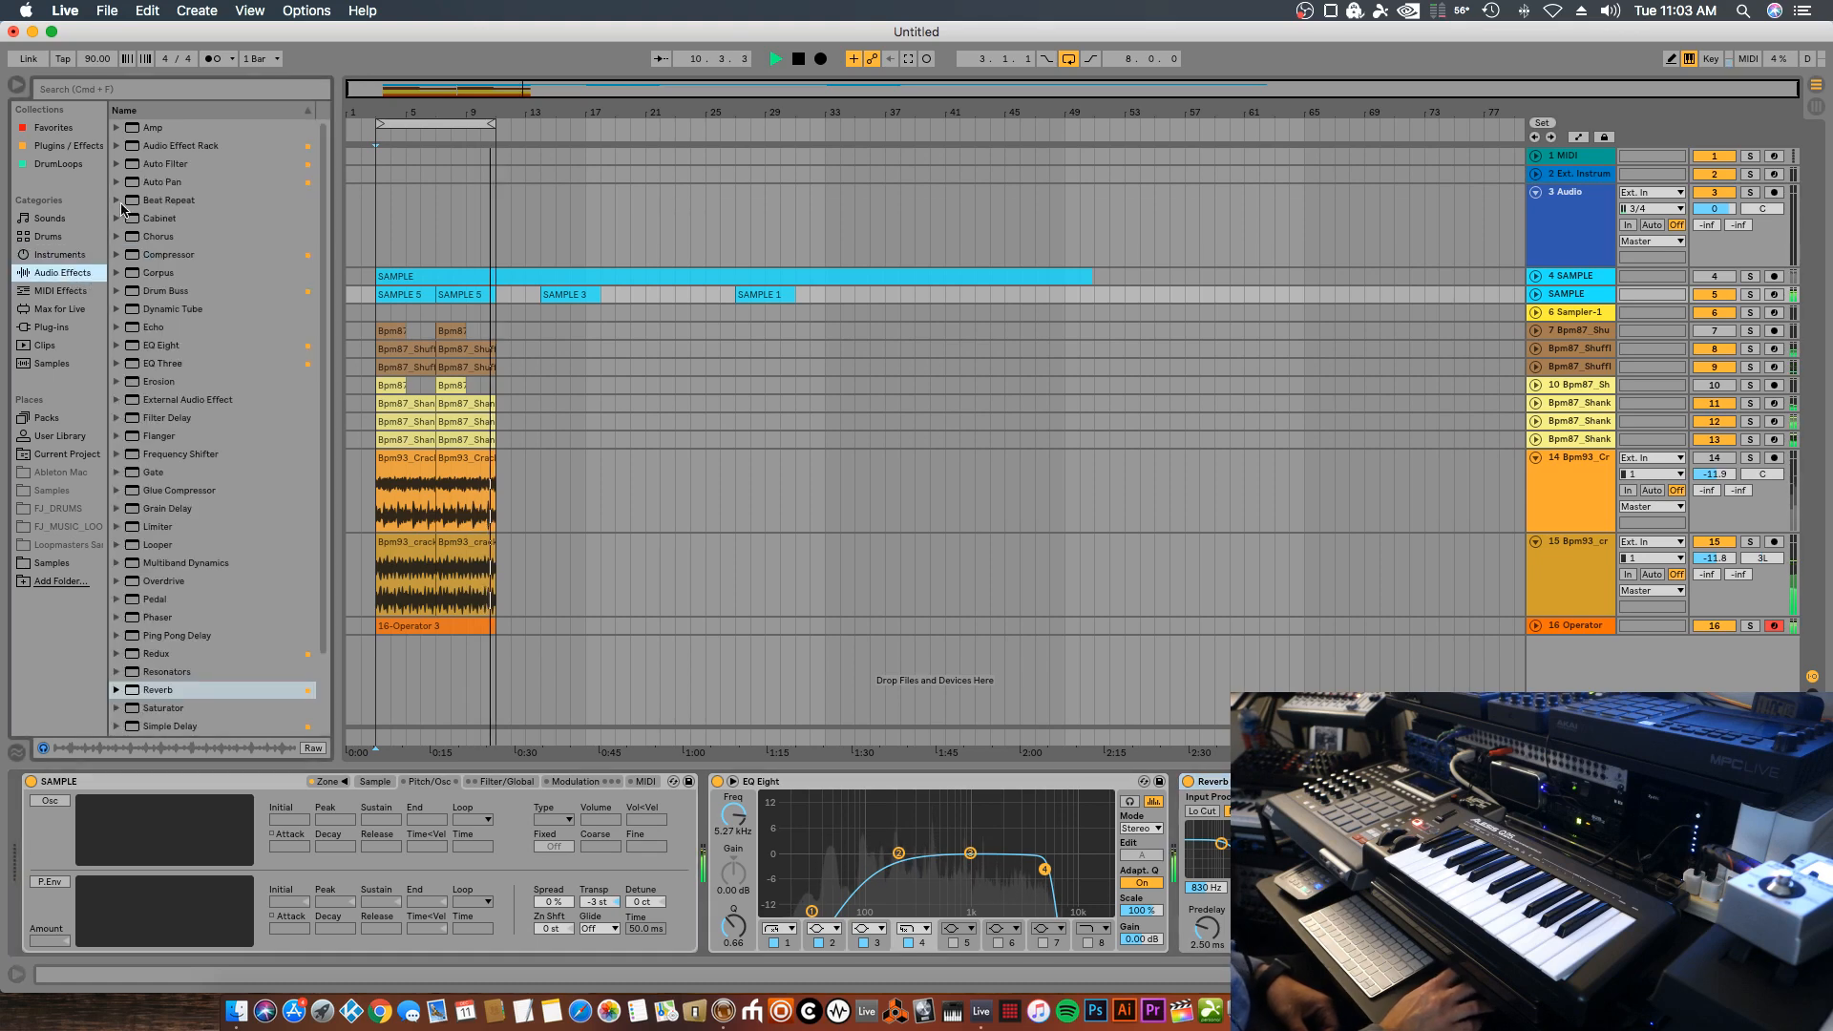
{"action": "left_click", "coordinate": [143, 168]}
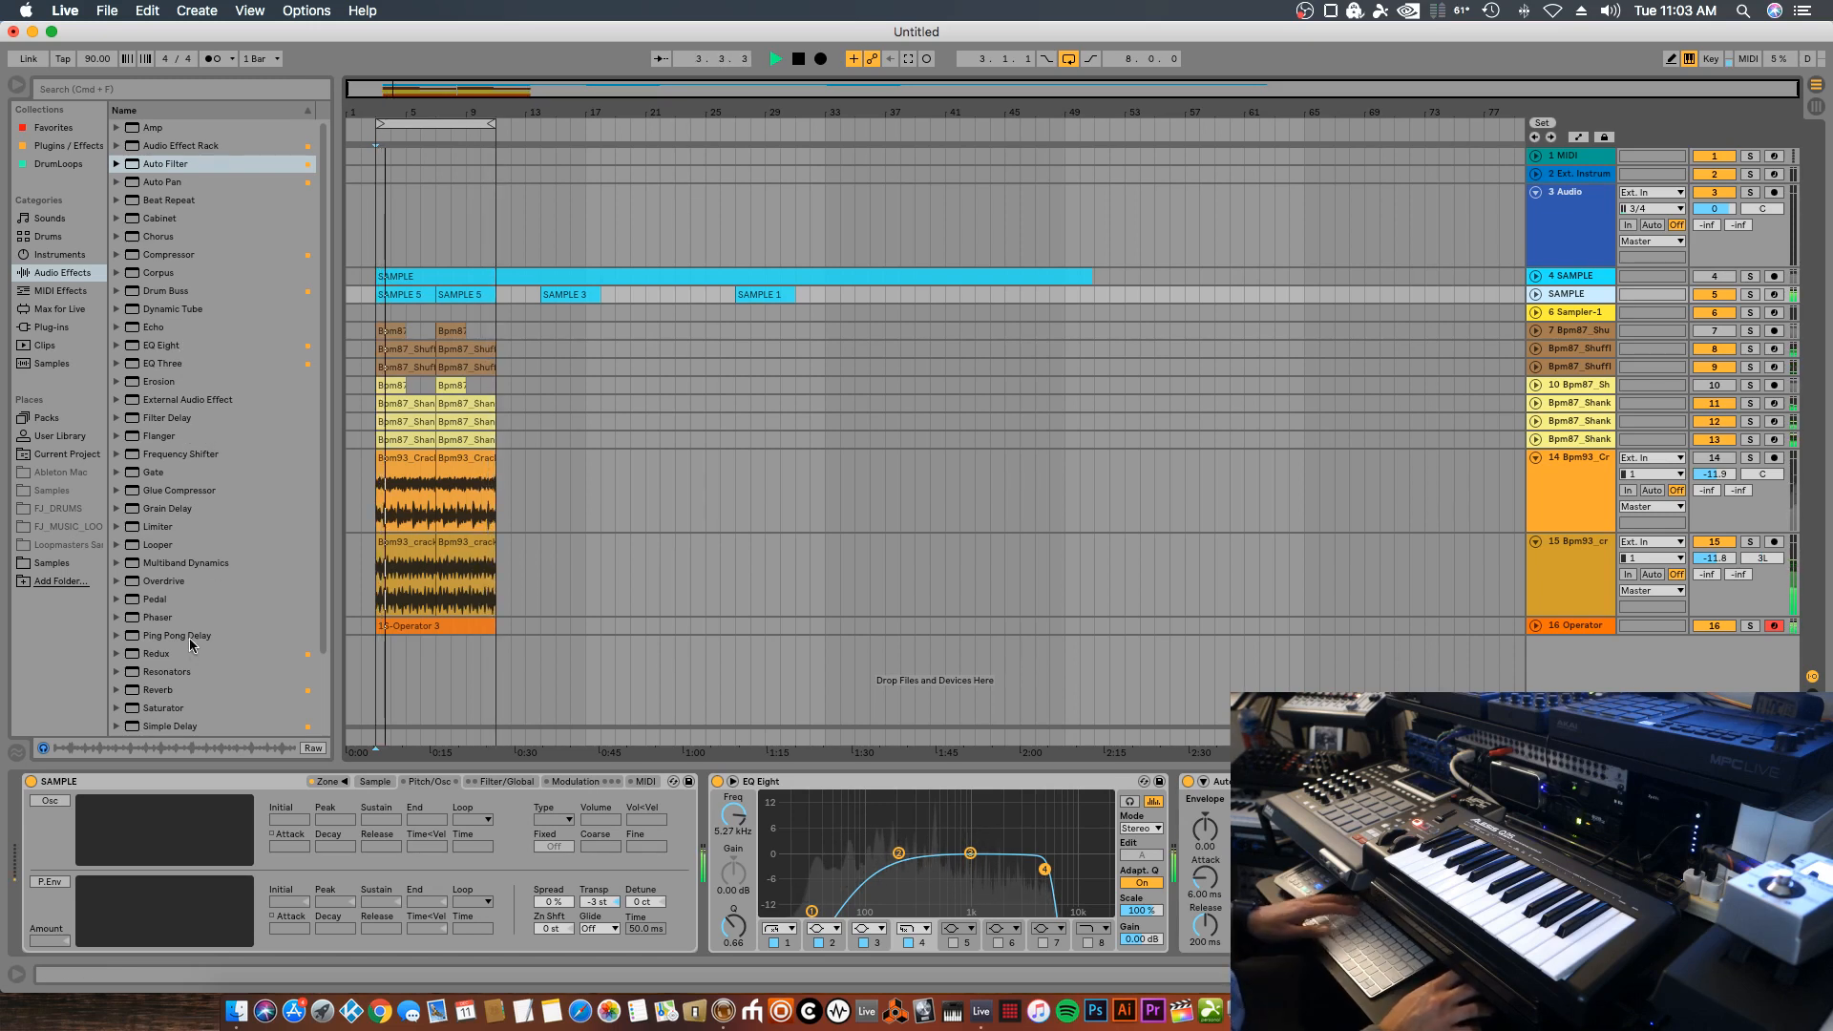
{"action": "key", "text": "space"}
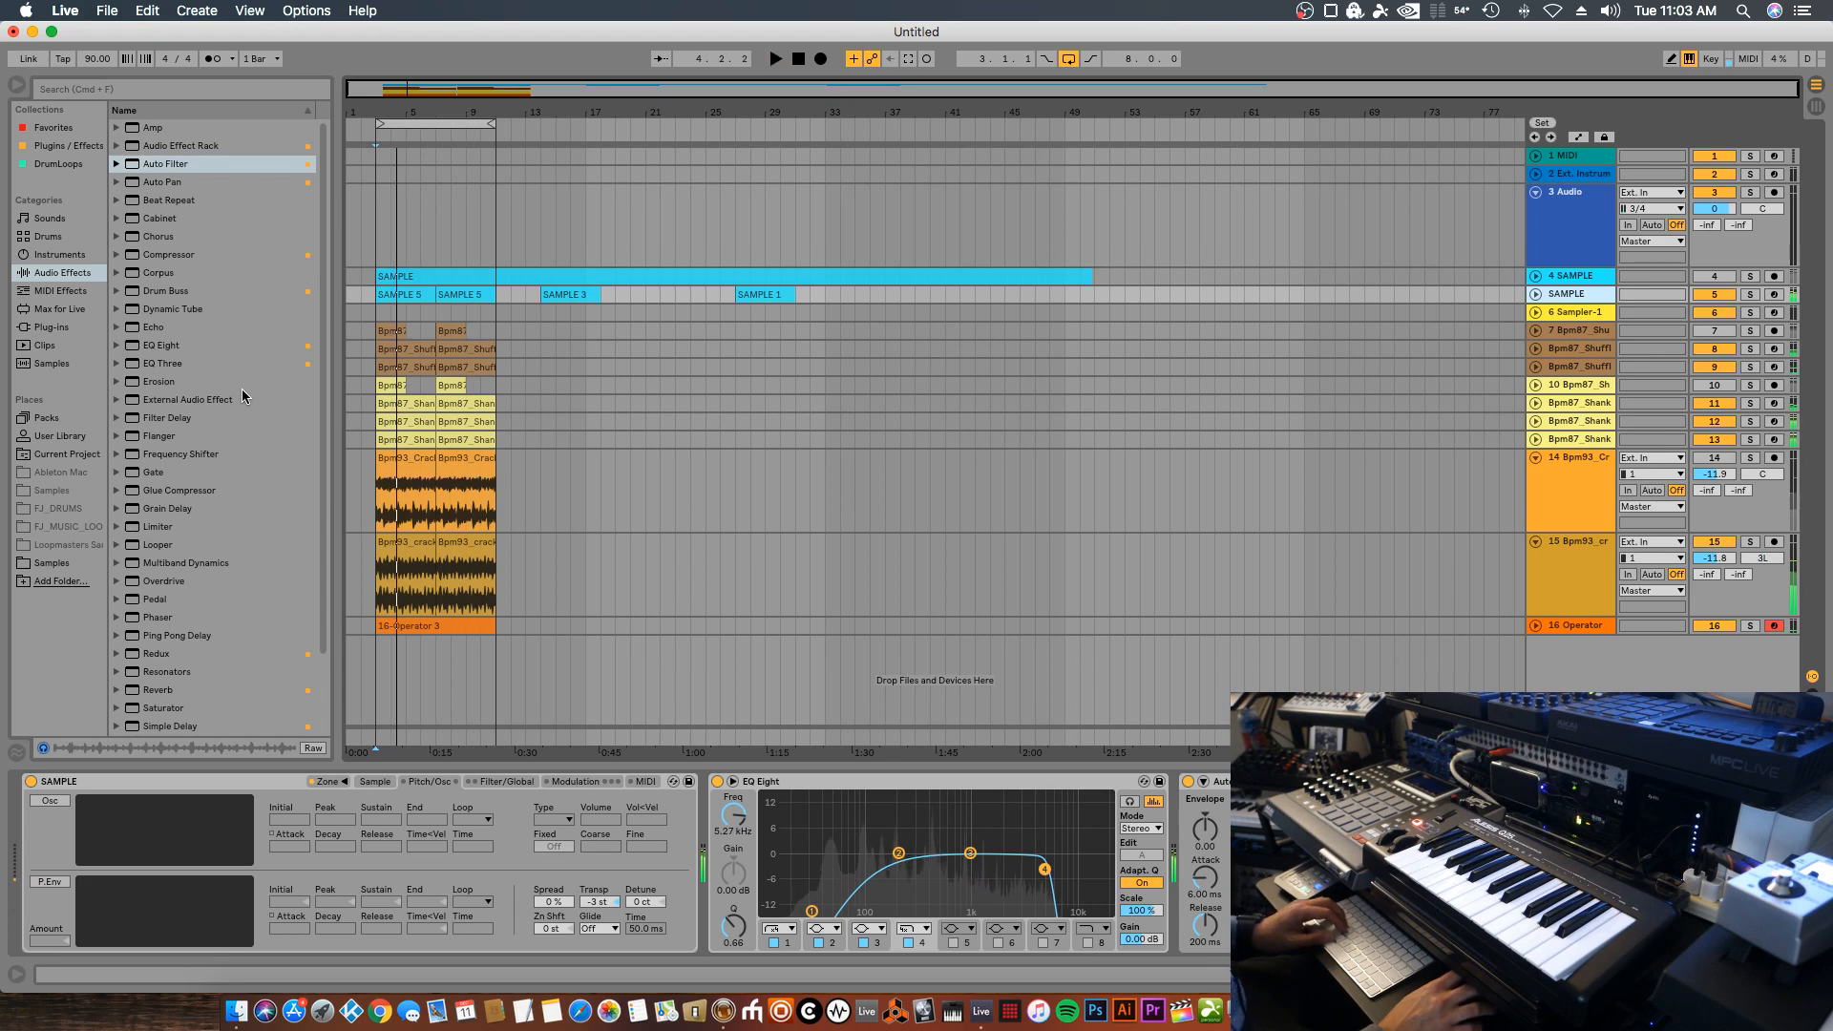
Browse Electric's Piano & Keys presets, load Old School Roads onto a new track below Operator, and arm that track
{"action": "left_click", "coordinate": [59, 254]}
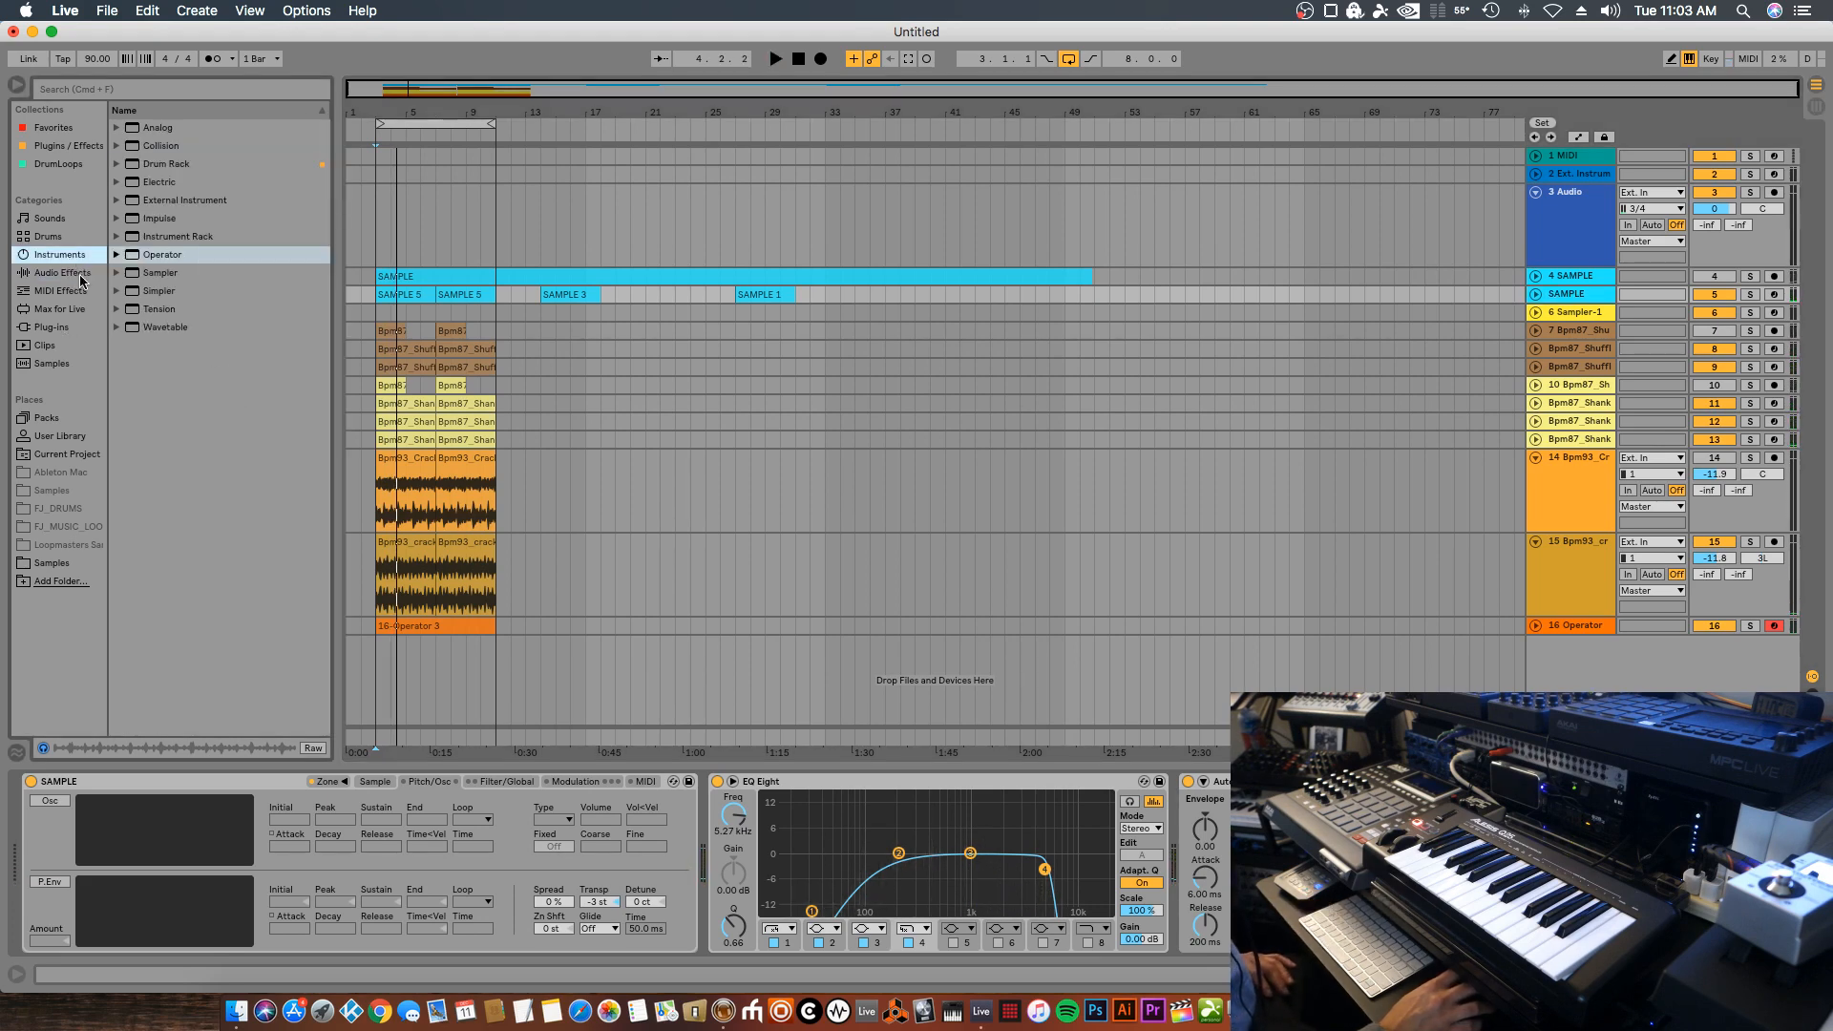
{"action": "left_click", "coordinate": [116, 182]}
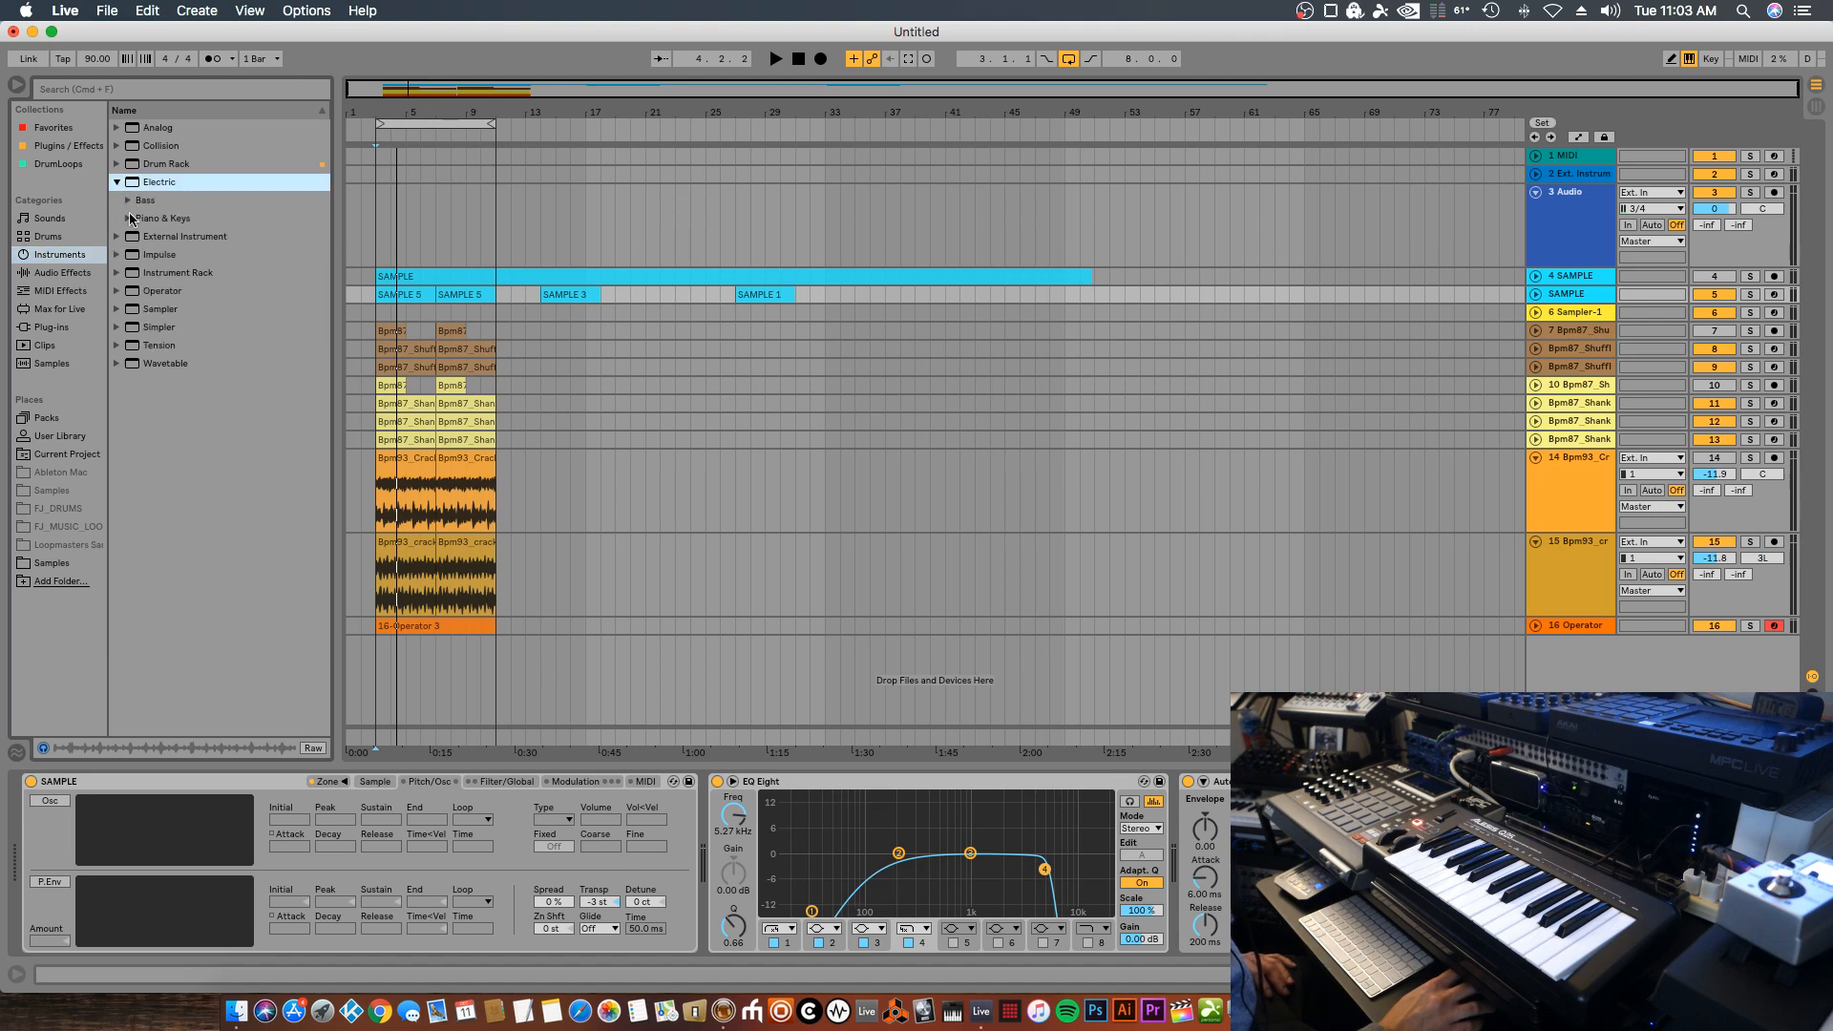
{"action": "left_click", "coordinate": [129, 218]}
{"action": "key", "text": "Down"}
{"action": "key", "text": "Down"}
{"action": "key", "text": "Down"}
{"action": "key", "text": "Down"}
{"action": "key", "text": "Down"}
{"action": "key", "text": "Down"}
{"action": "key", "text": "Down"}
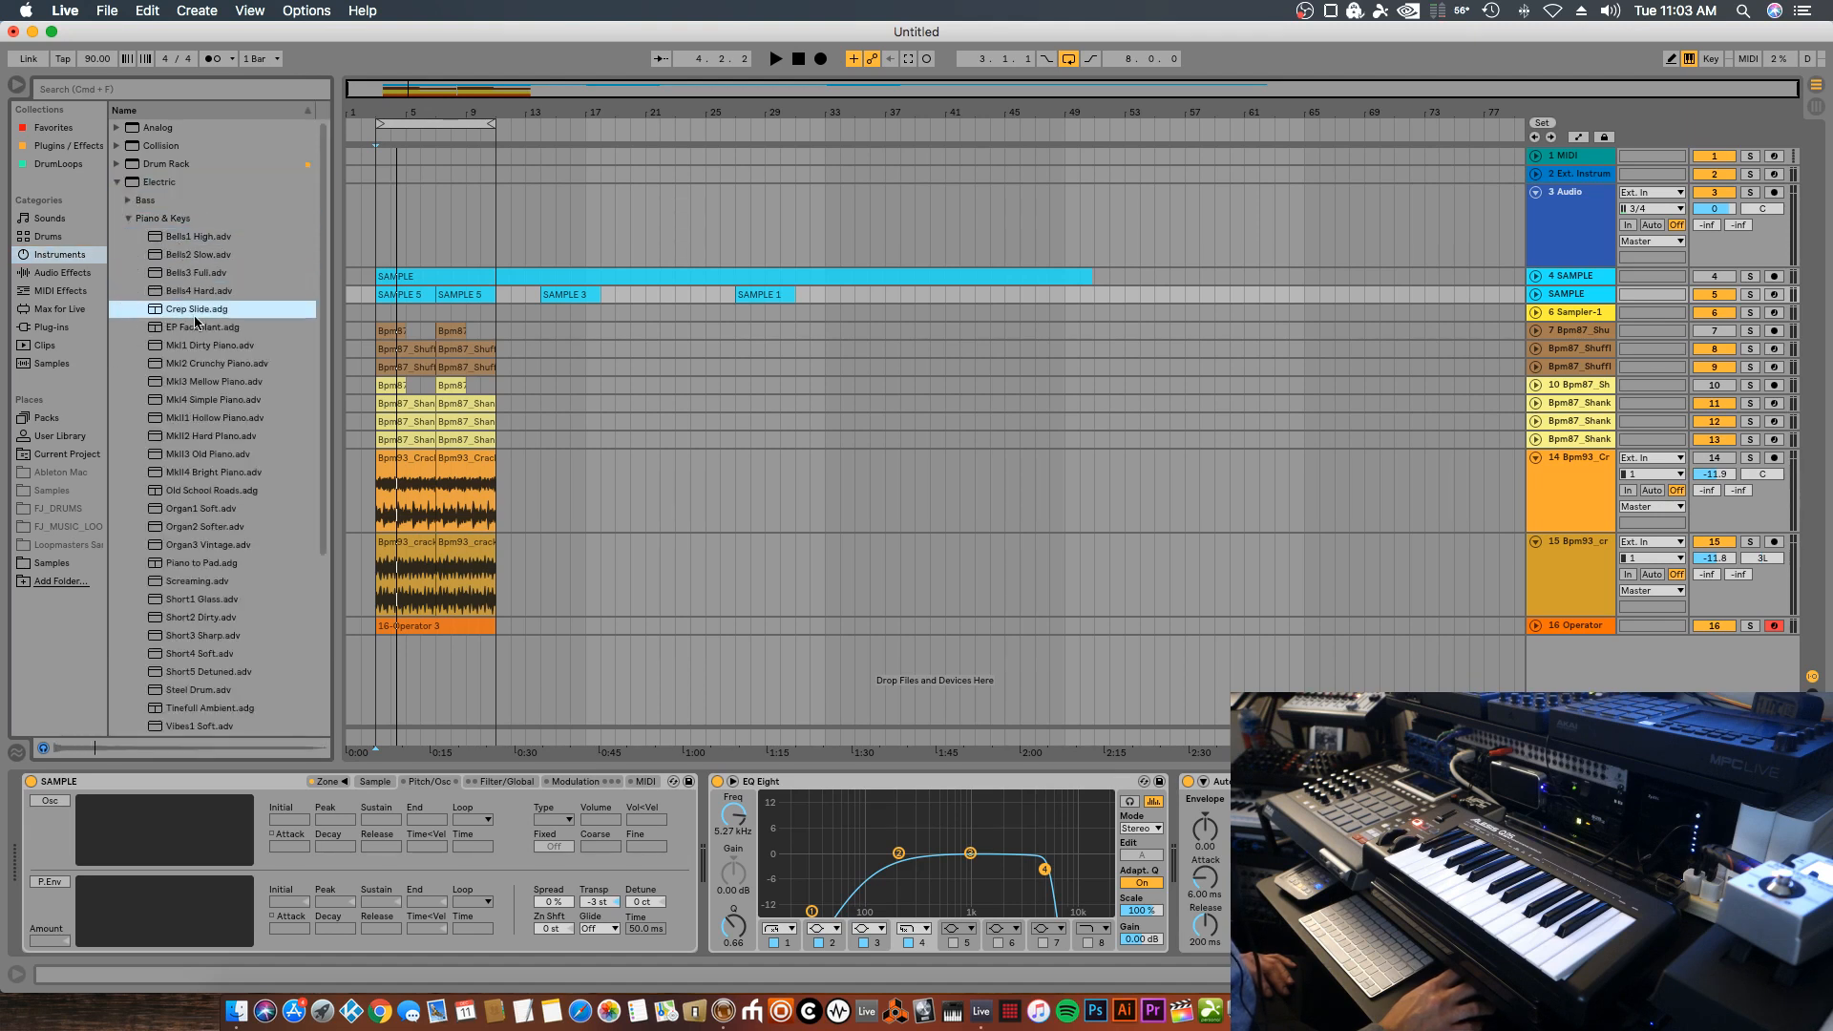
{"action": "key", "text": "Down"}
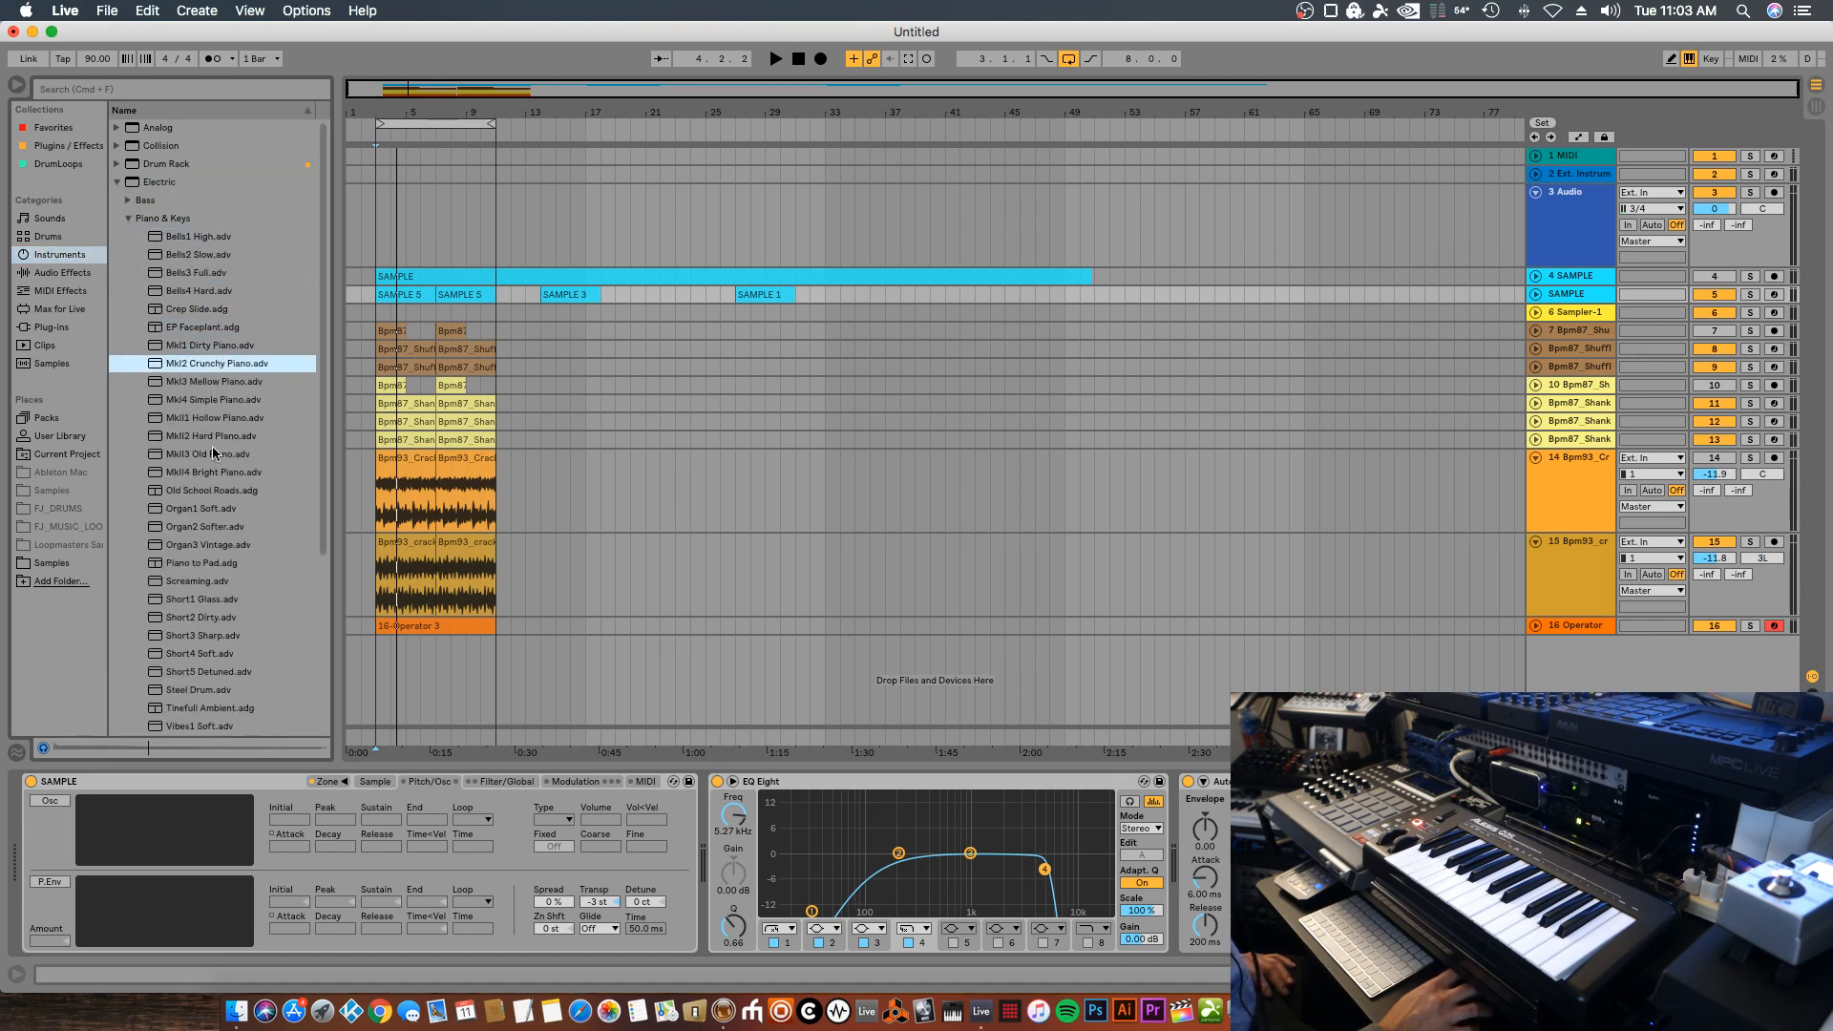
{"action": "left_click", "coordinate": [234, 495]}
{"action": "left_click_drag", "start_coordinate": [1160, 641], "coordinate": [1544, 673]}
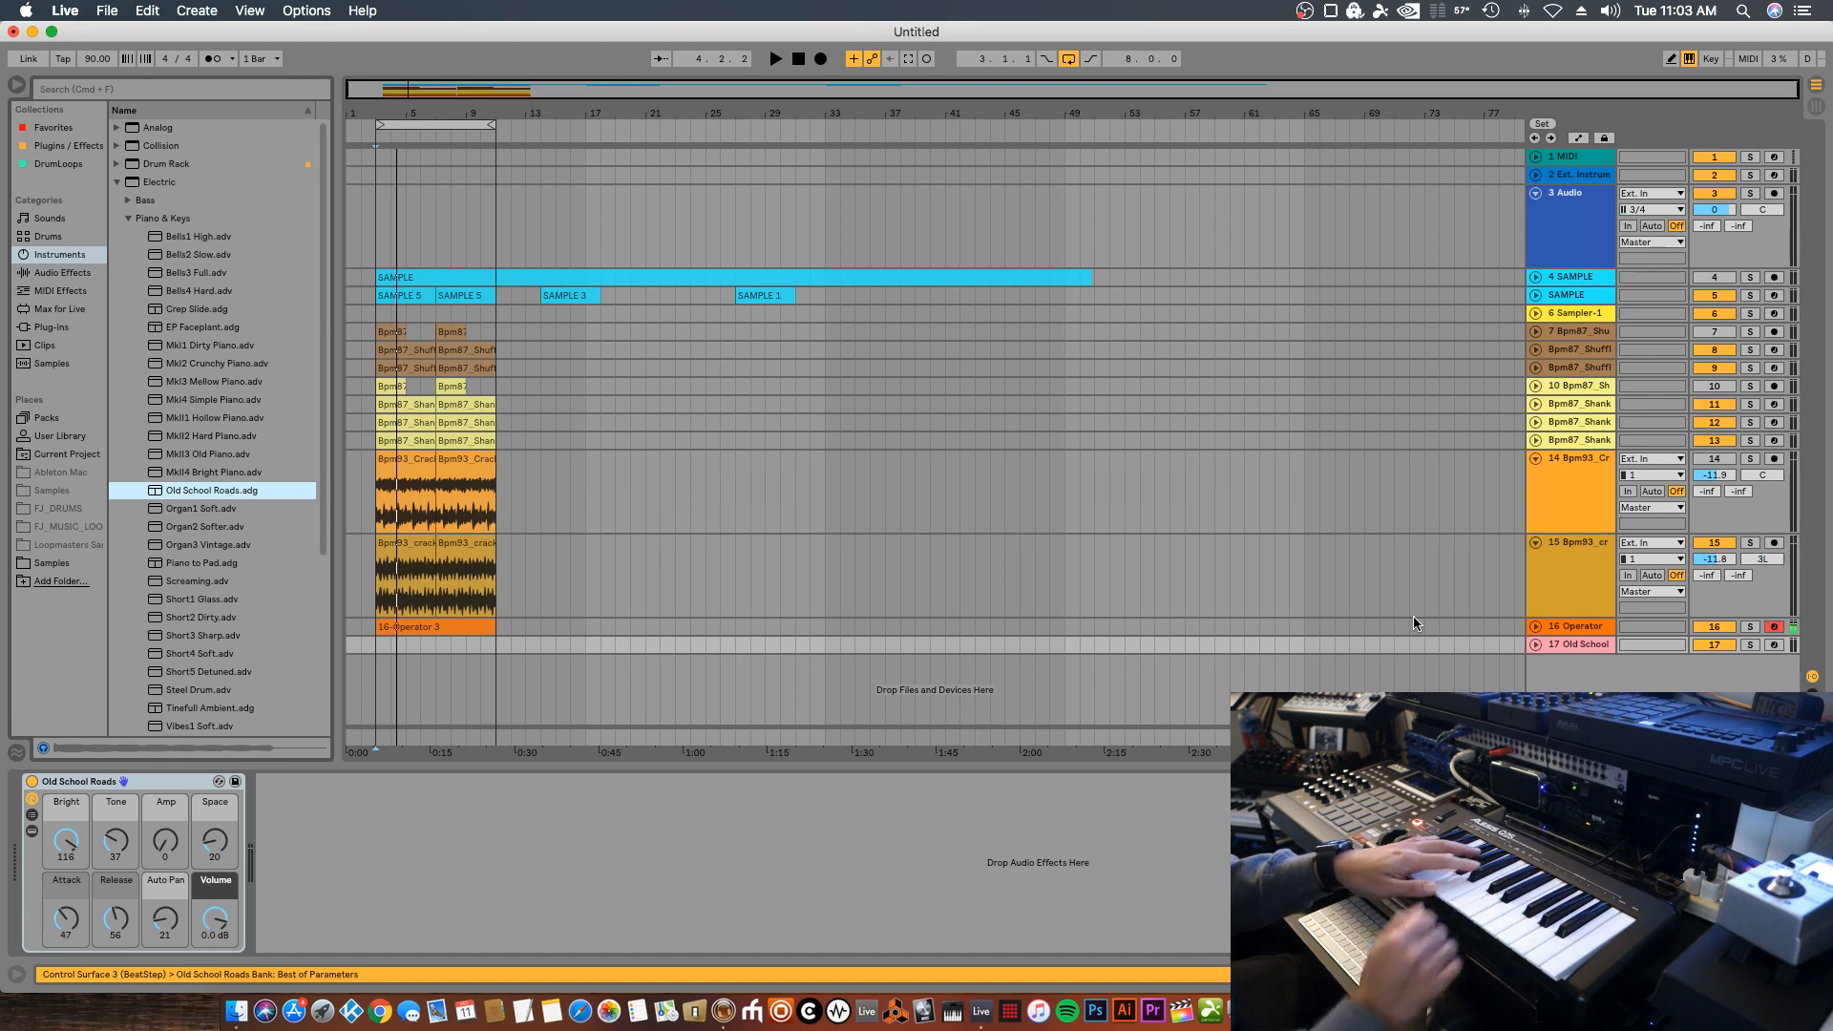
{"action": "left_click", "coordinate": [1773, 644]}
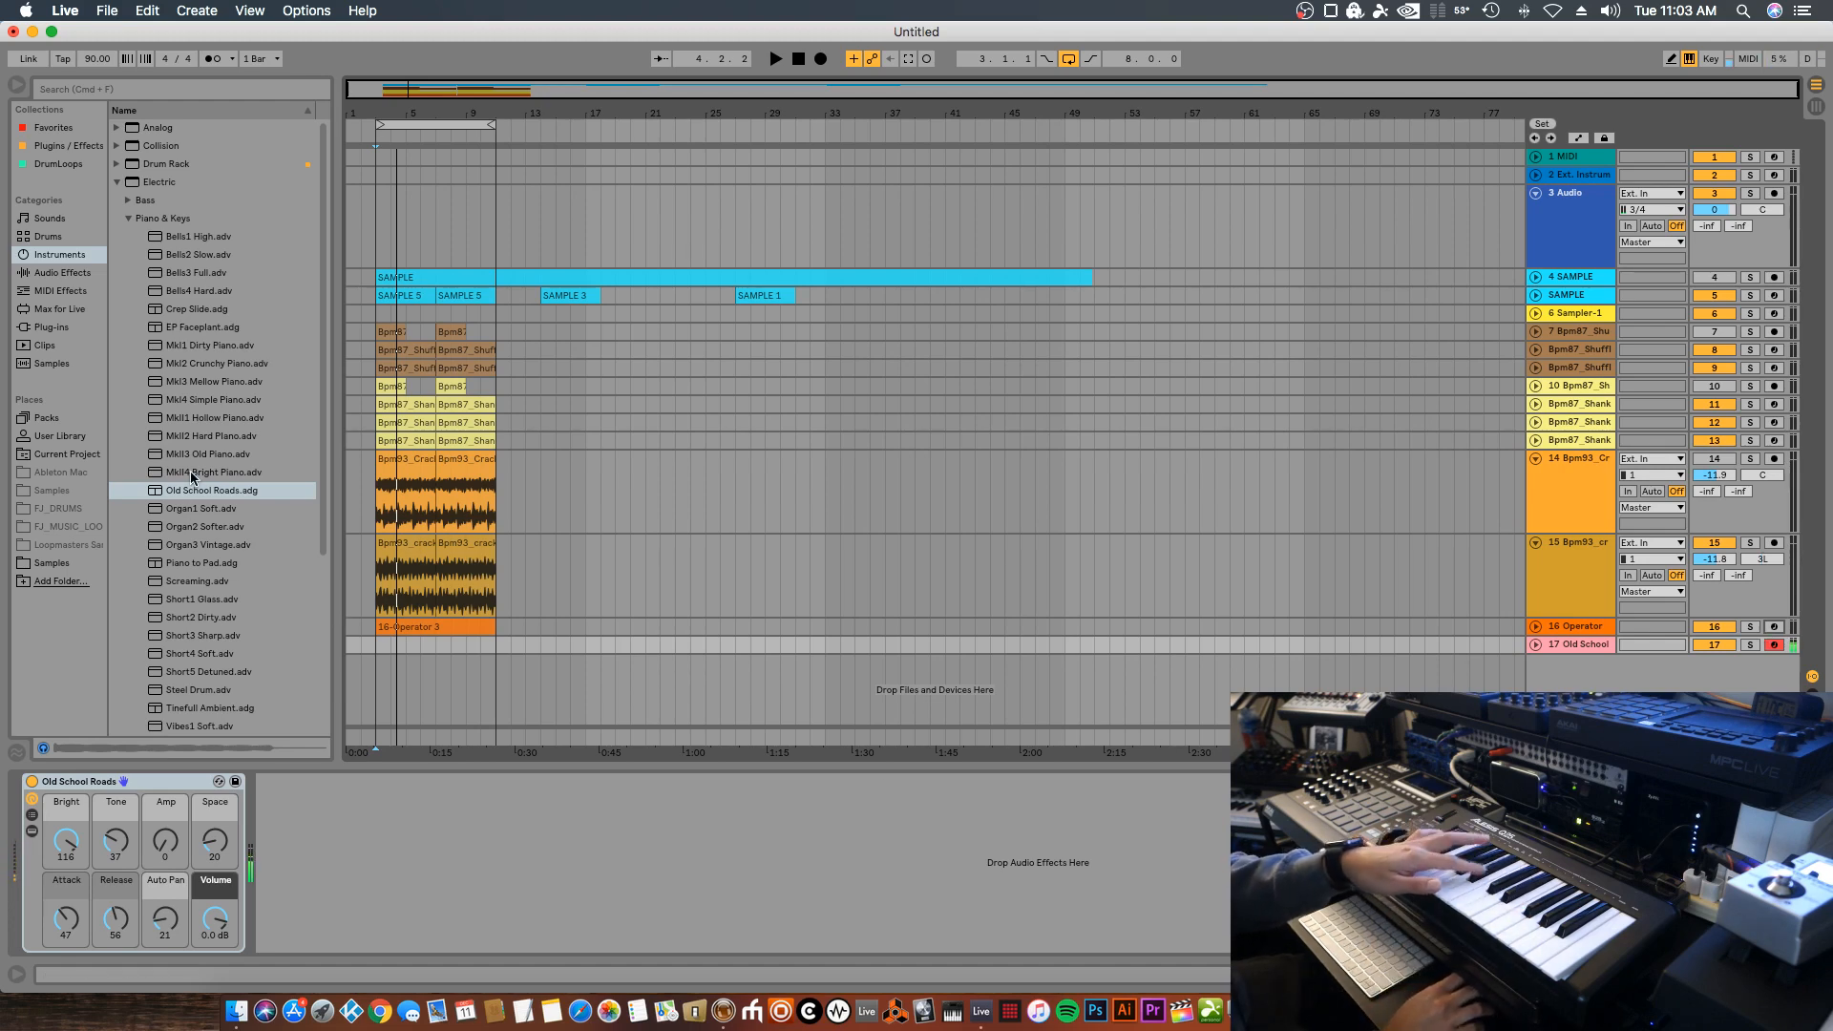
Add a Reverb to the Old School Roads track and insert an EQ Eight before it
{"action": "scroll", "coordinate": [191, 471], "scroll_direction": "down", "scroll_amount": 5}
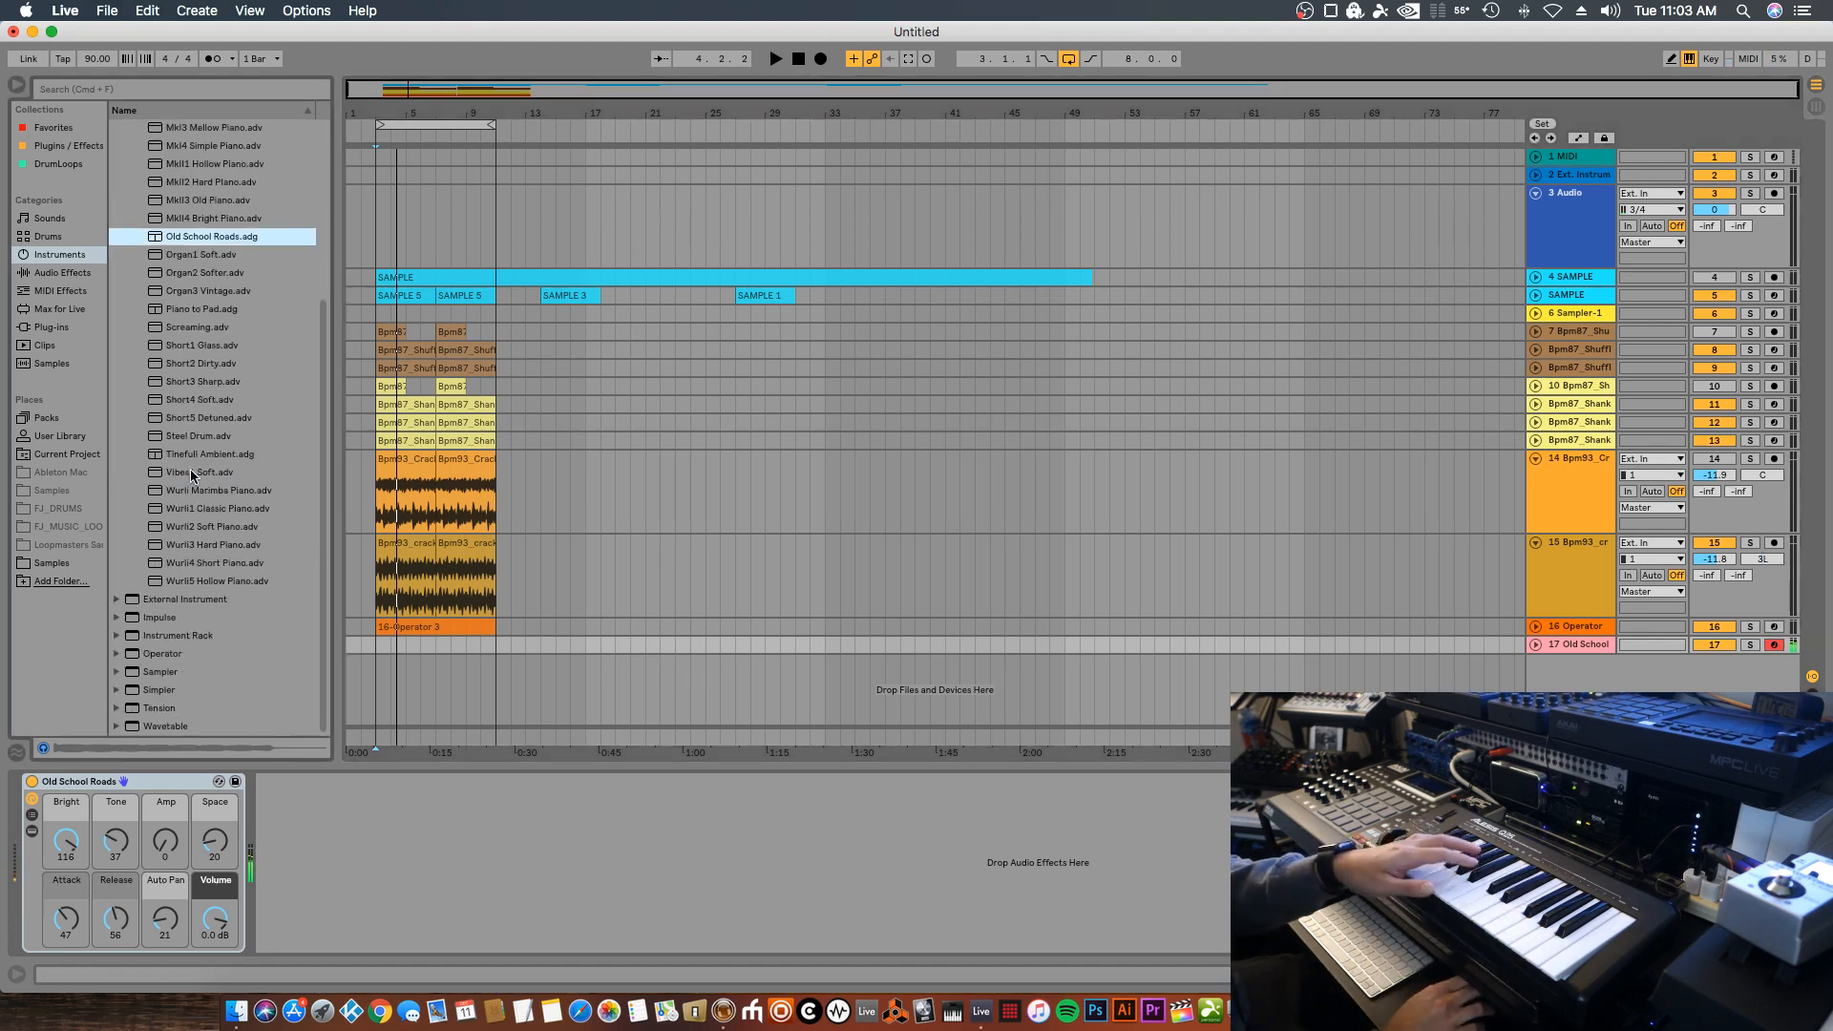
{"action": "left_click", "coordinate": [64, 273]}
{"action": "scroll", "coordinate": [168, 558], "scroll_direction": "down", "scroll_amount": 3}
{"action": "left_click_drag", "start_coordinate": [166, 606], "coordinate": [762, 924]}
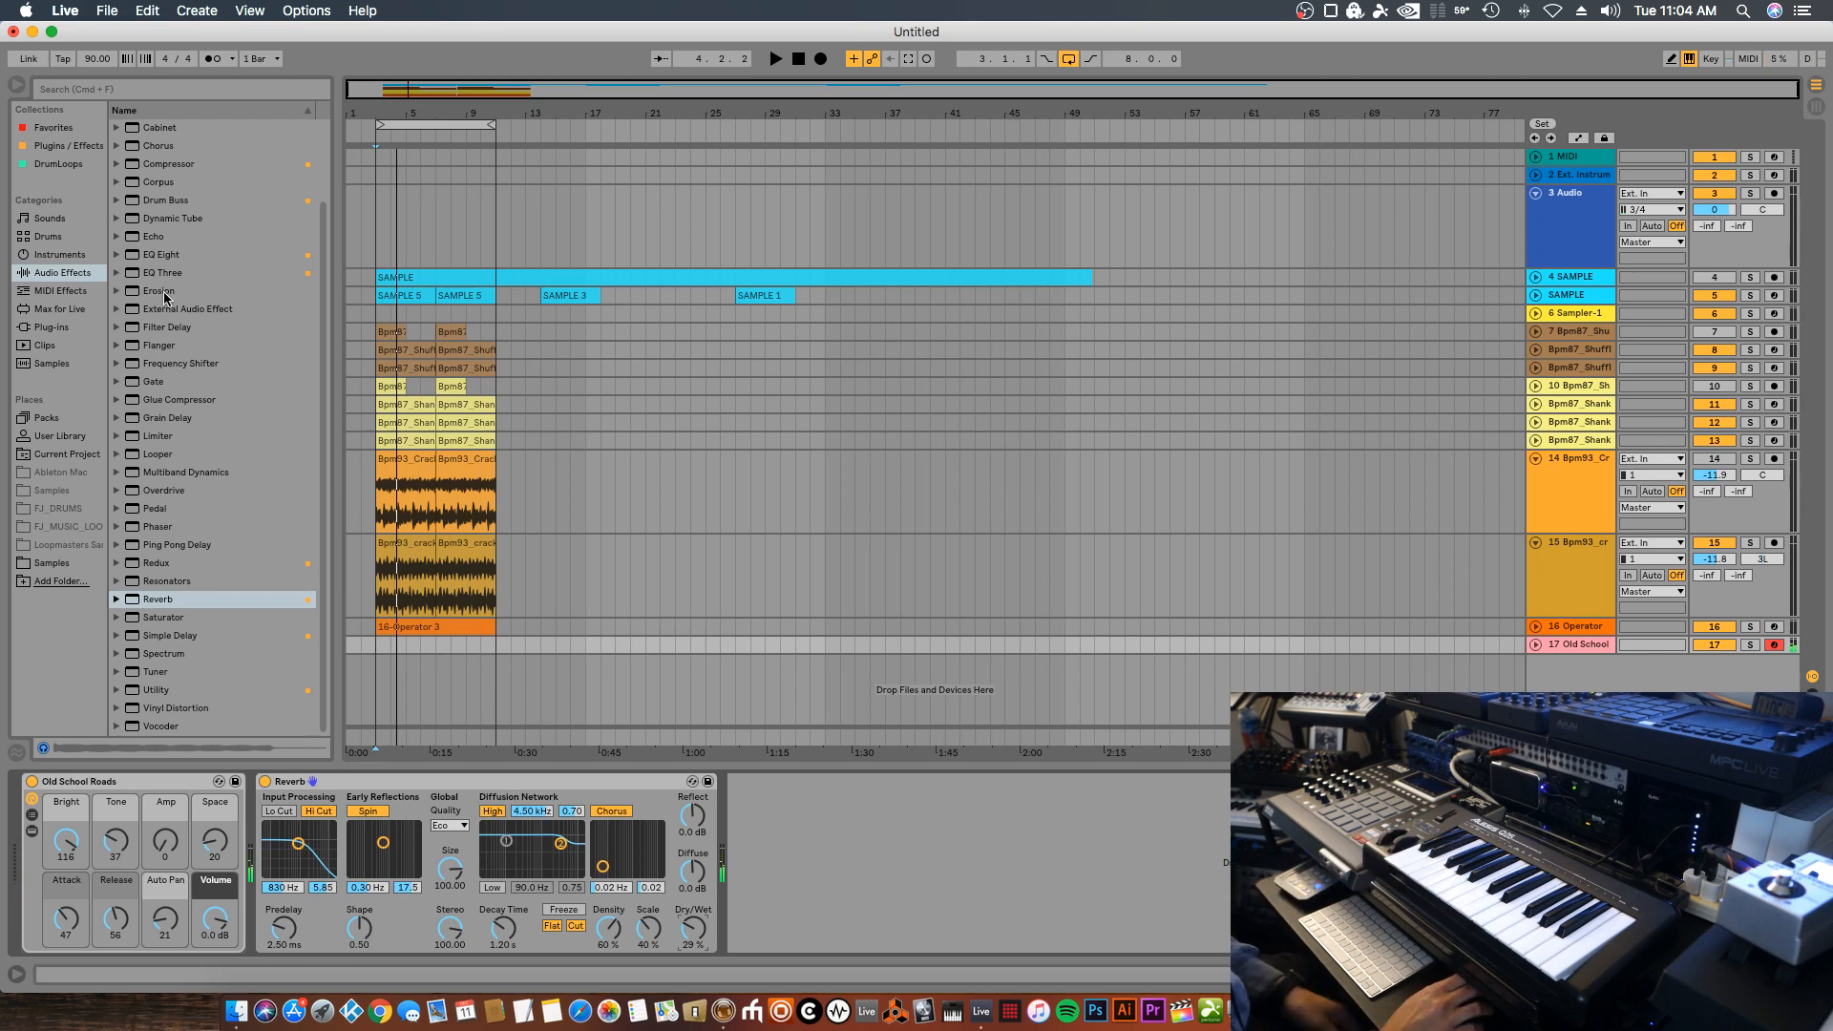
{"action": "left_click_drag", "start_coordinate": [162, 259], "coordinate": [346, 865]}
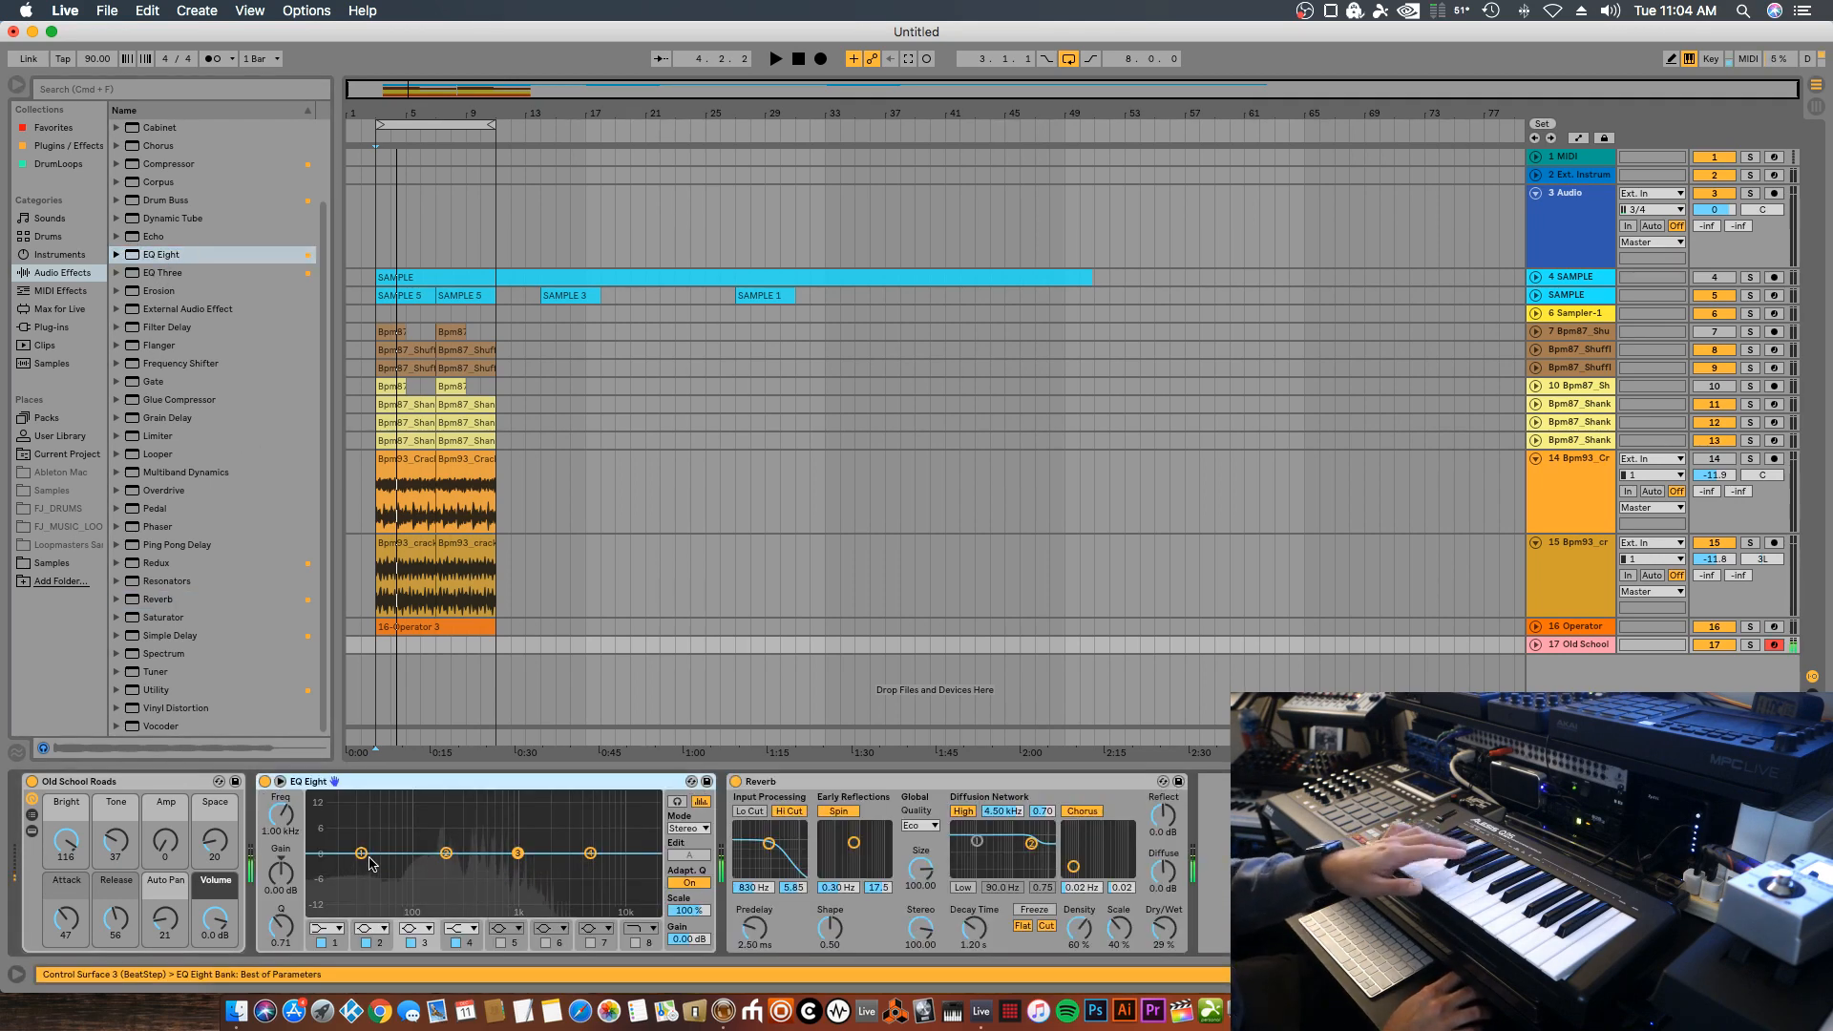
Set the EQ Eight's first band to a low cut at 32.3 Hz with a Q of 0.10, and play the loop
{"action": "left_click", "coordinate": [330, 920]}
{"action": "left_click", "coordinate": [319, 814]}
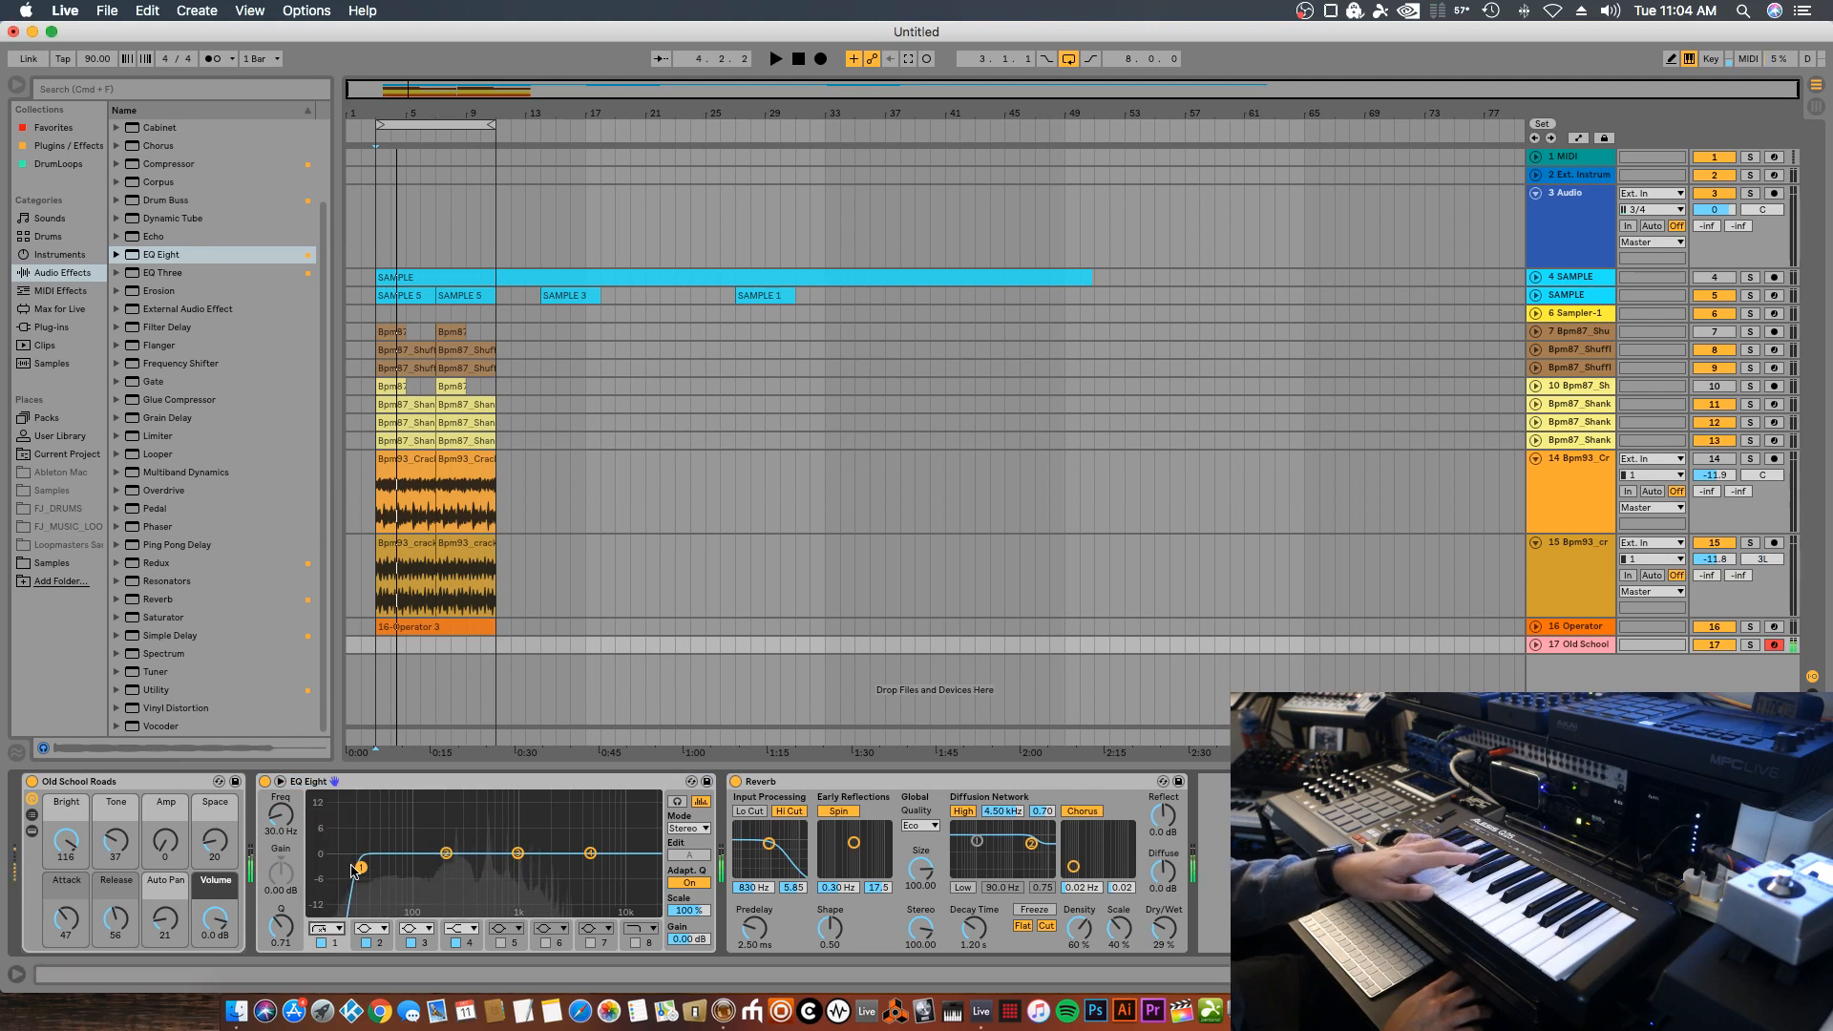
{"action": "left_click_drag", "start_coordinate": [361, 867], "coordinate": [364, 910]}
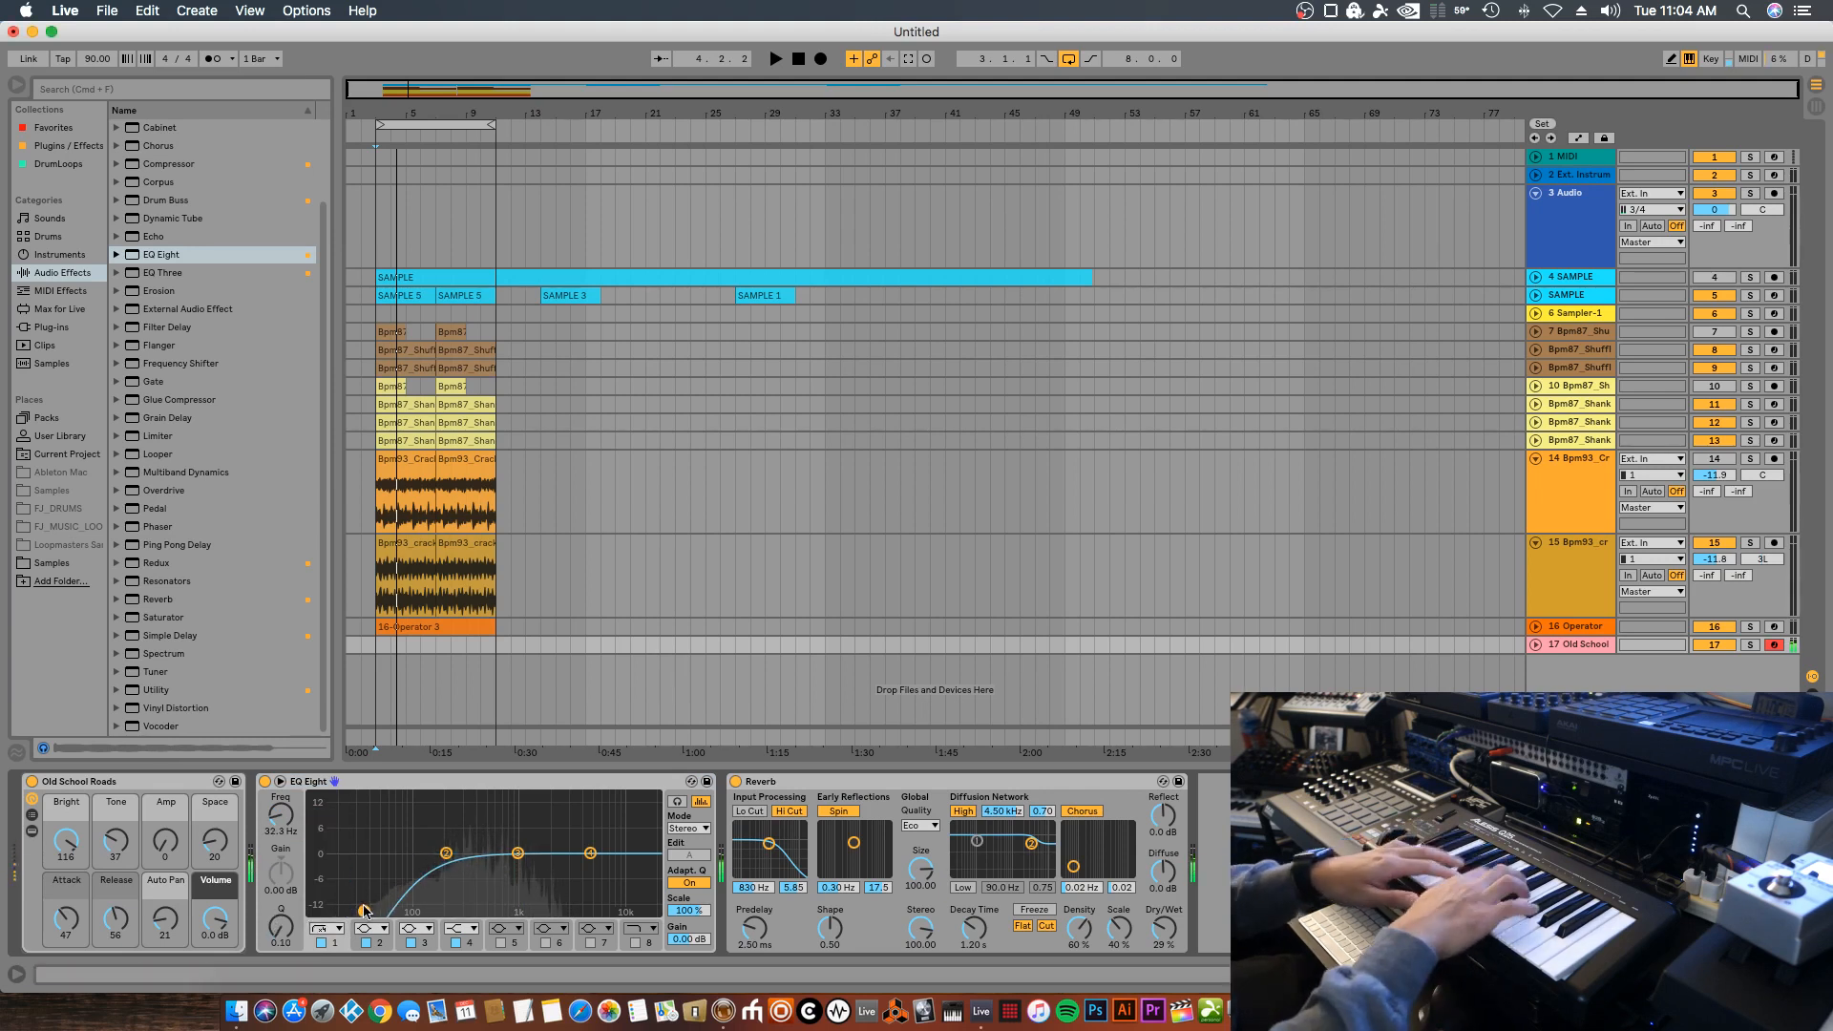
{"action": "key", "text": "space"}
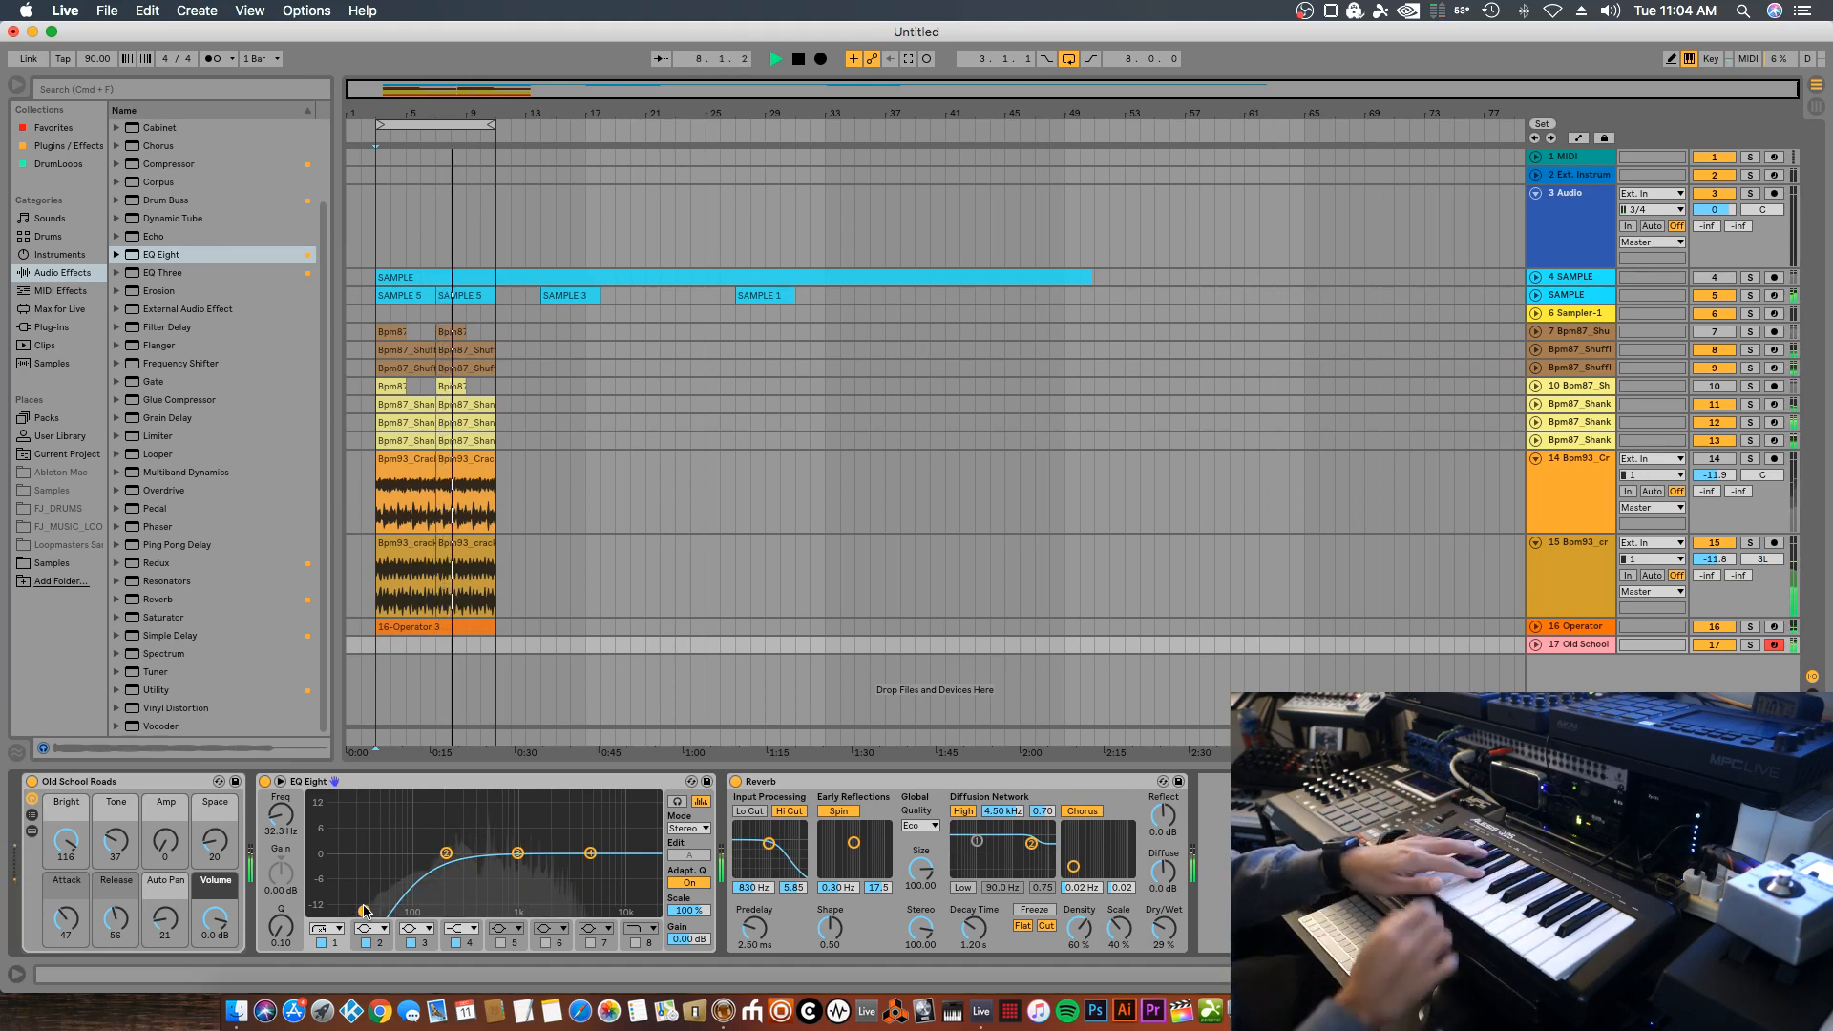
Preview the organ presets, load Organ2 Softer onto a new track below Old School Roads, and arm that track
{"action": "left_click", "coordinate": [38, 256]}
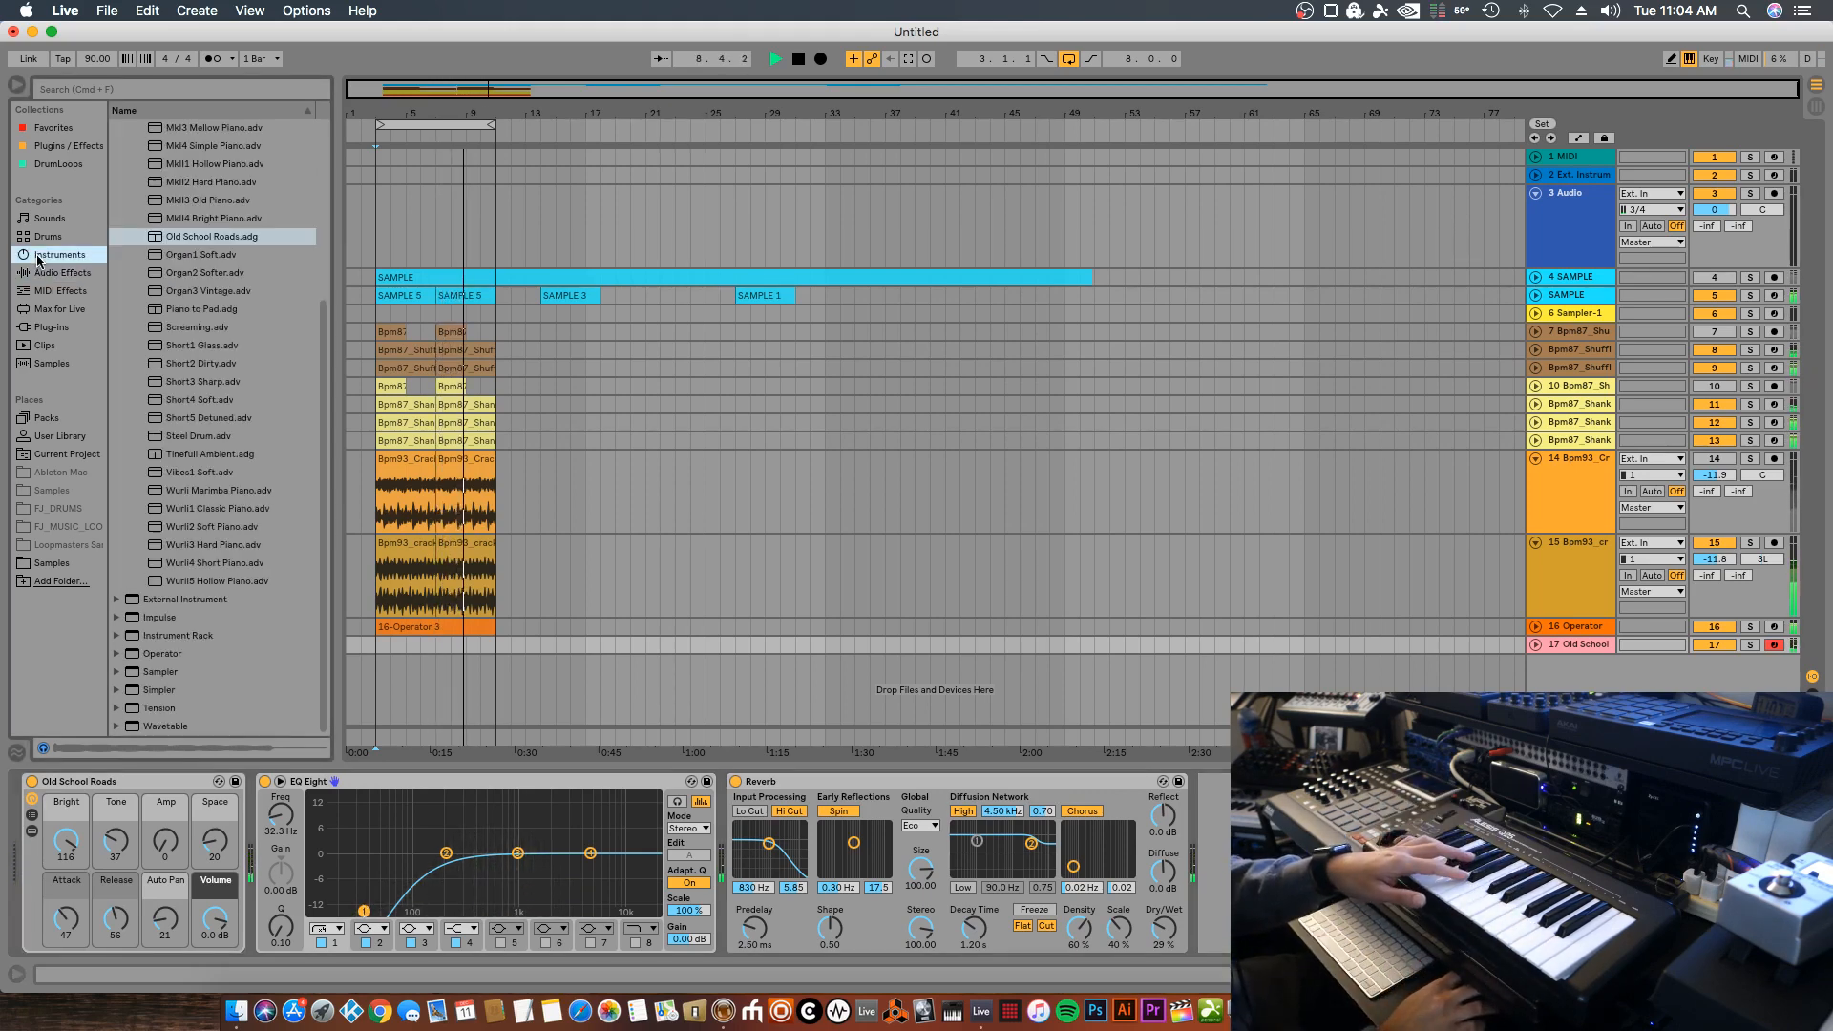
{"action": "left_click", "coordinate": [204, 272]}
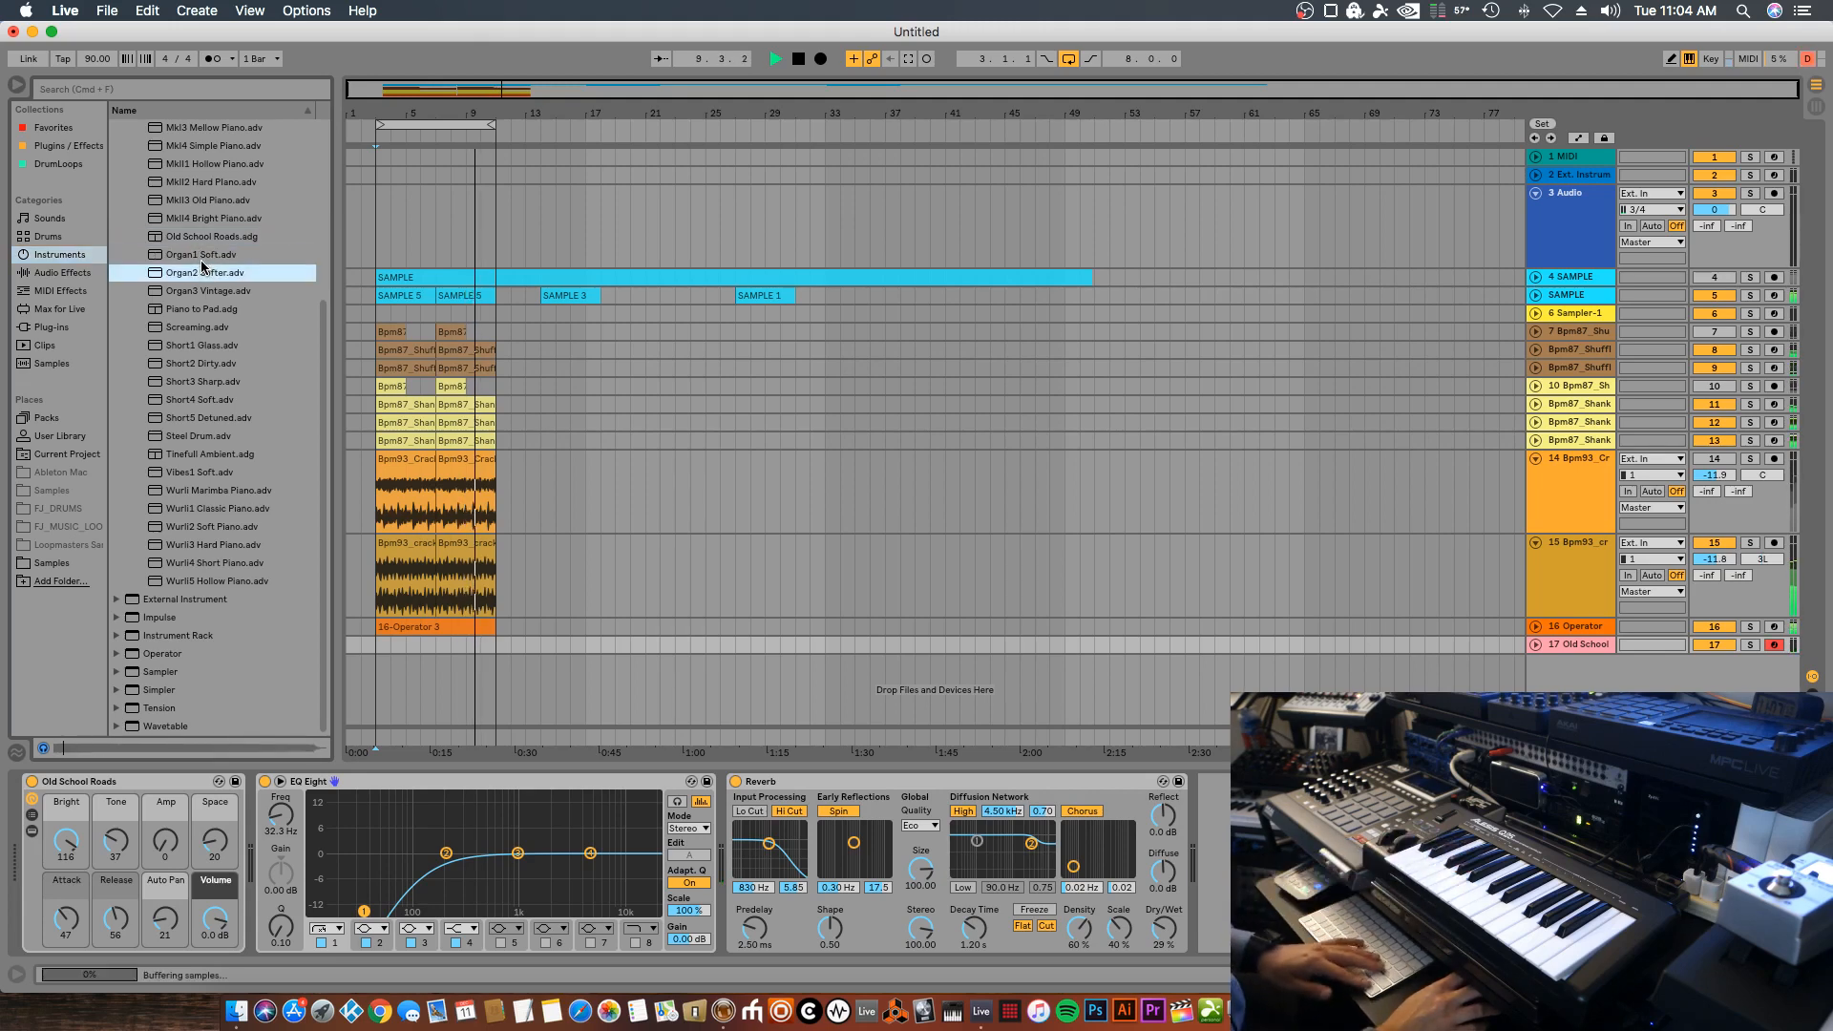
{"action": "left_click", "coordinate": [212, 290]}
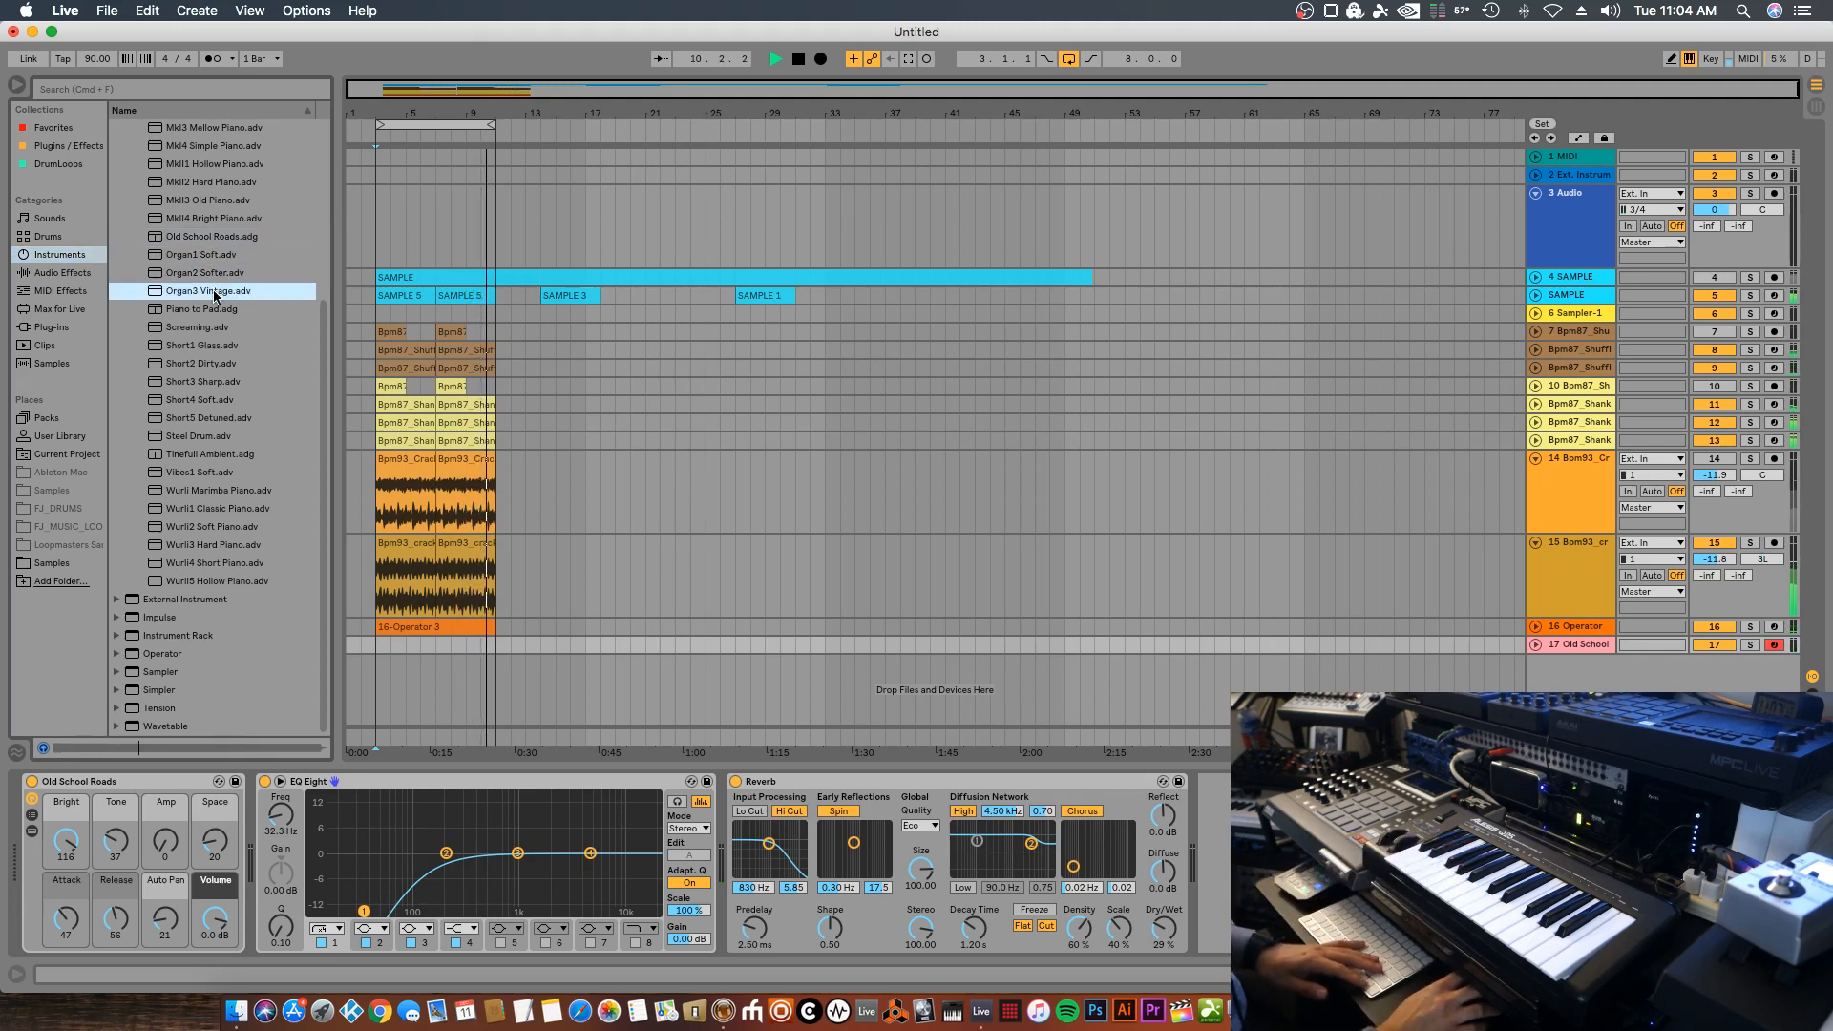
{"action": "left_click", "coordinate": [212, 274]}
{"action": "left_click_drag", "start_coordinate": [1538, 684], "coordinate": [1548, 685]}
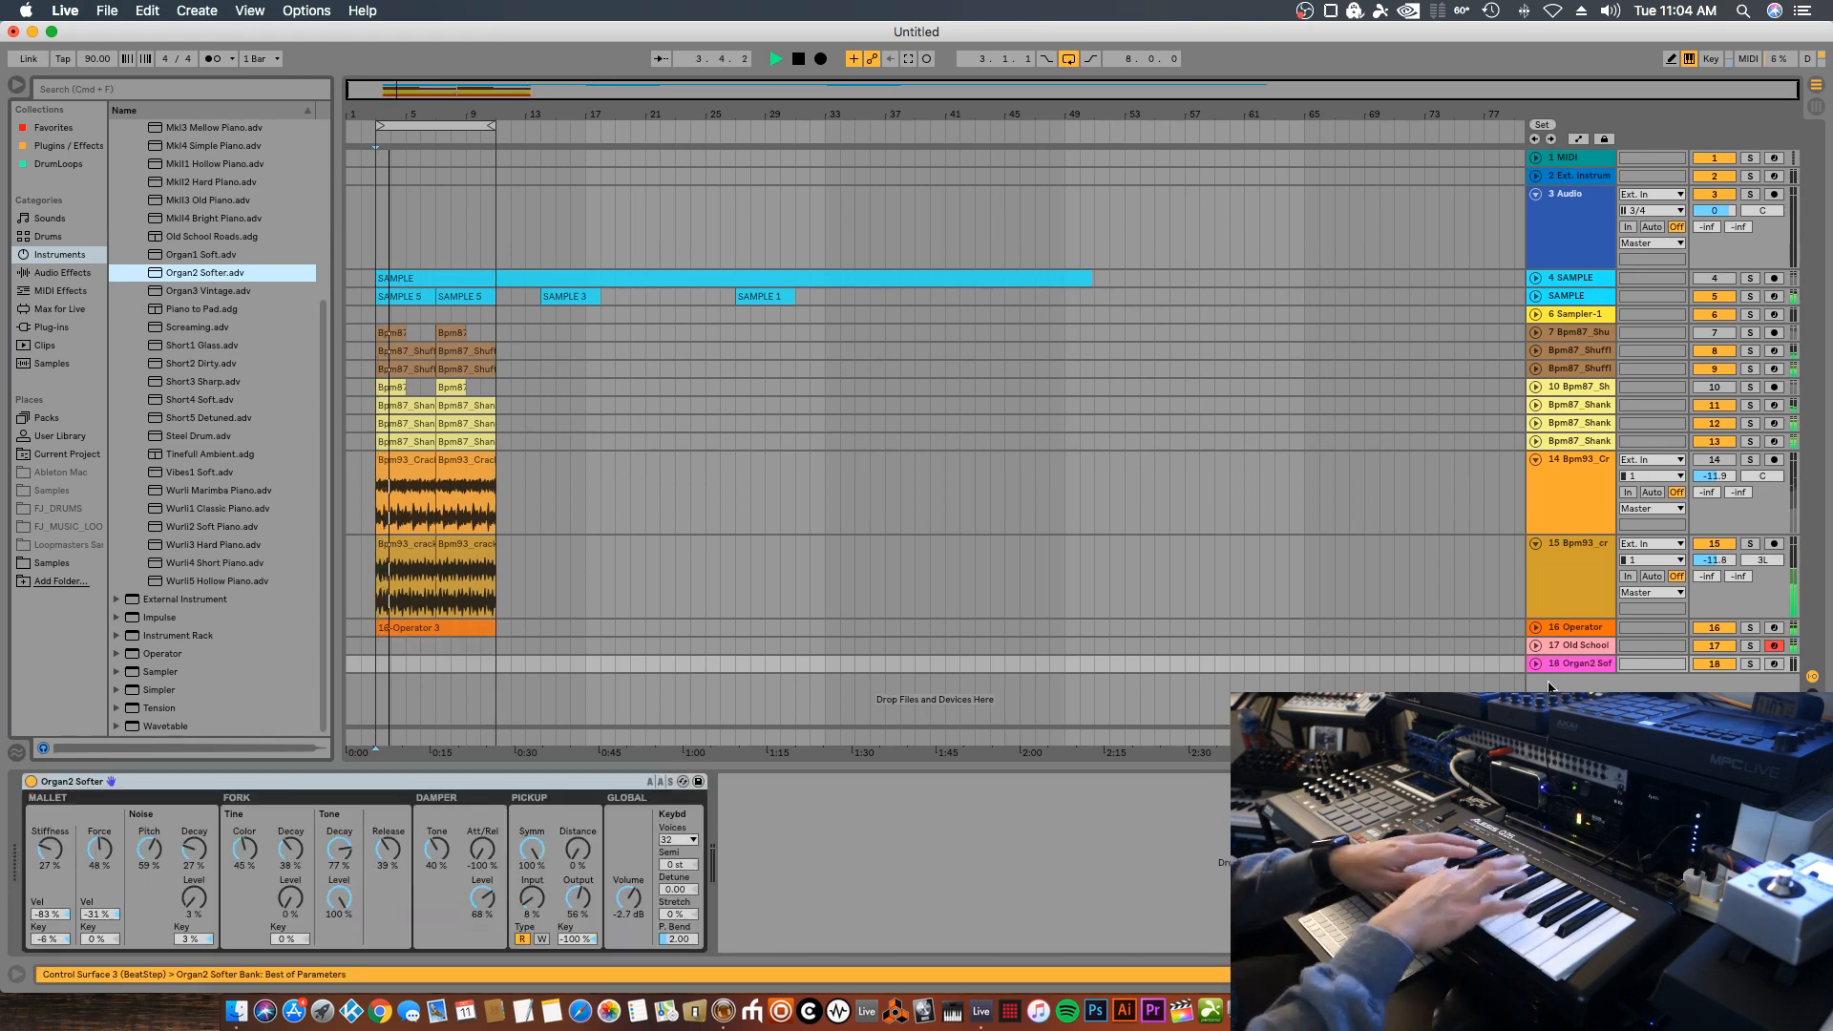
{"action": "left_click", "coordinate": [1775, 665]}
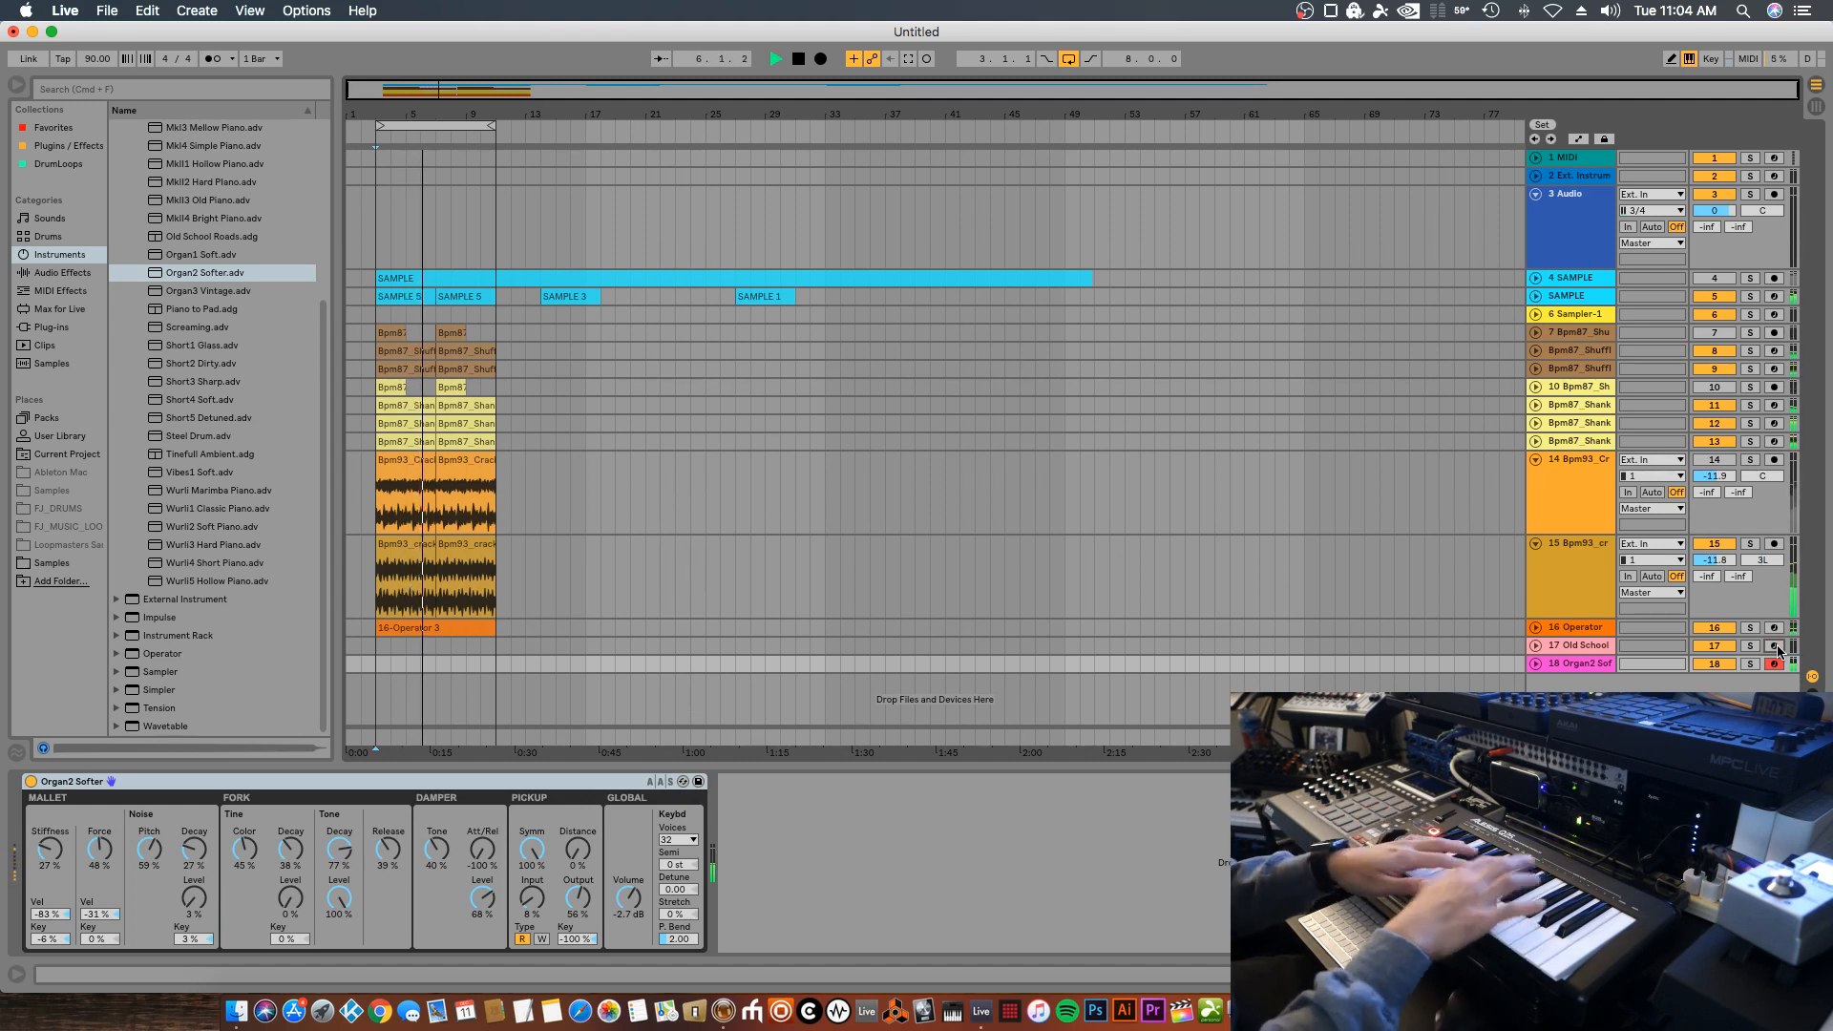
Replace Organ2 Softer on track 18 with the Vibes1 Soft preset and play the loop
{"action": "left_click", "coordinate": [186, 475]}
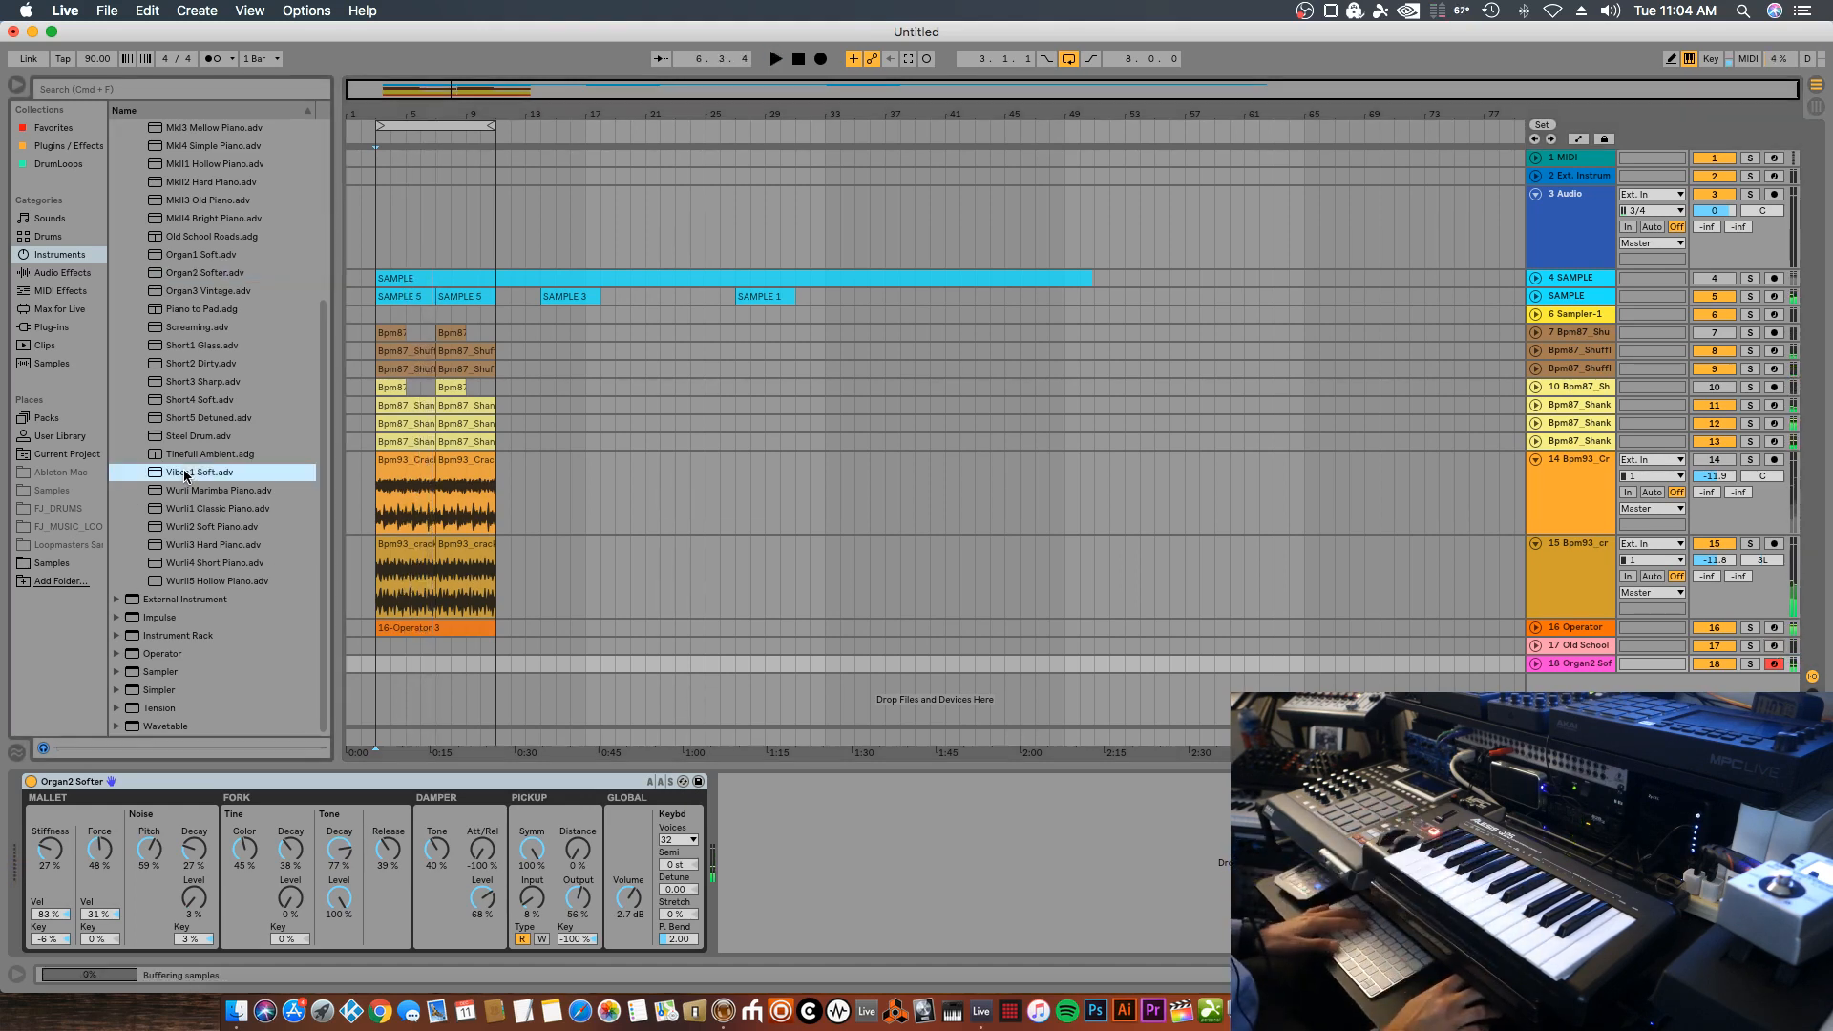
{"action": "left_click_drag", "start_coordinate": [186, 477], "coordinate": [1569, 666]}
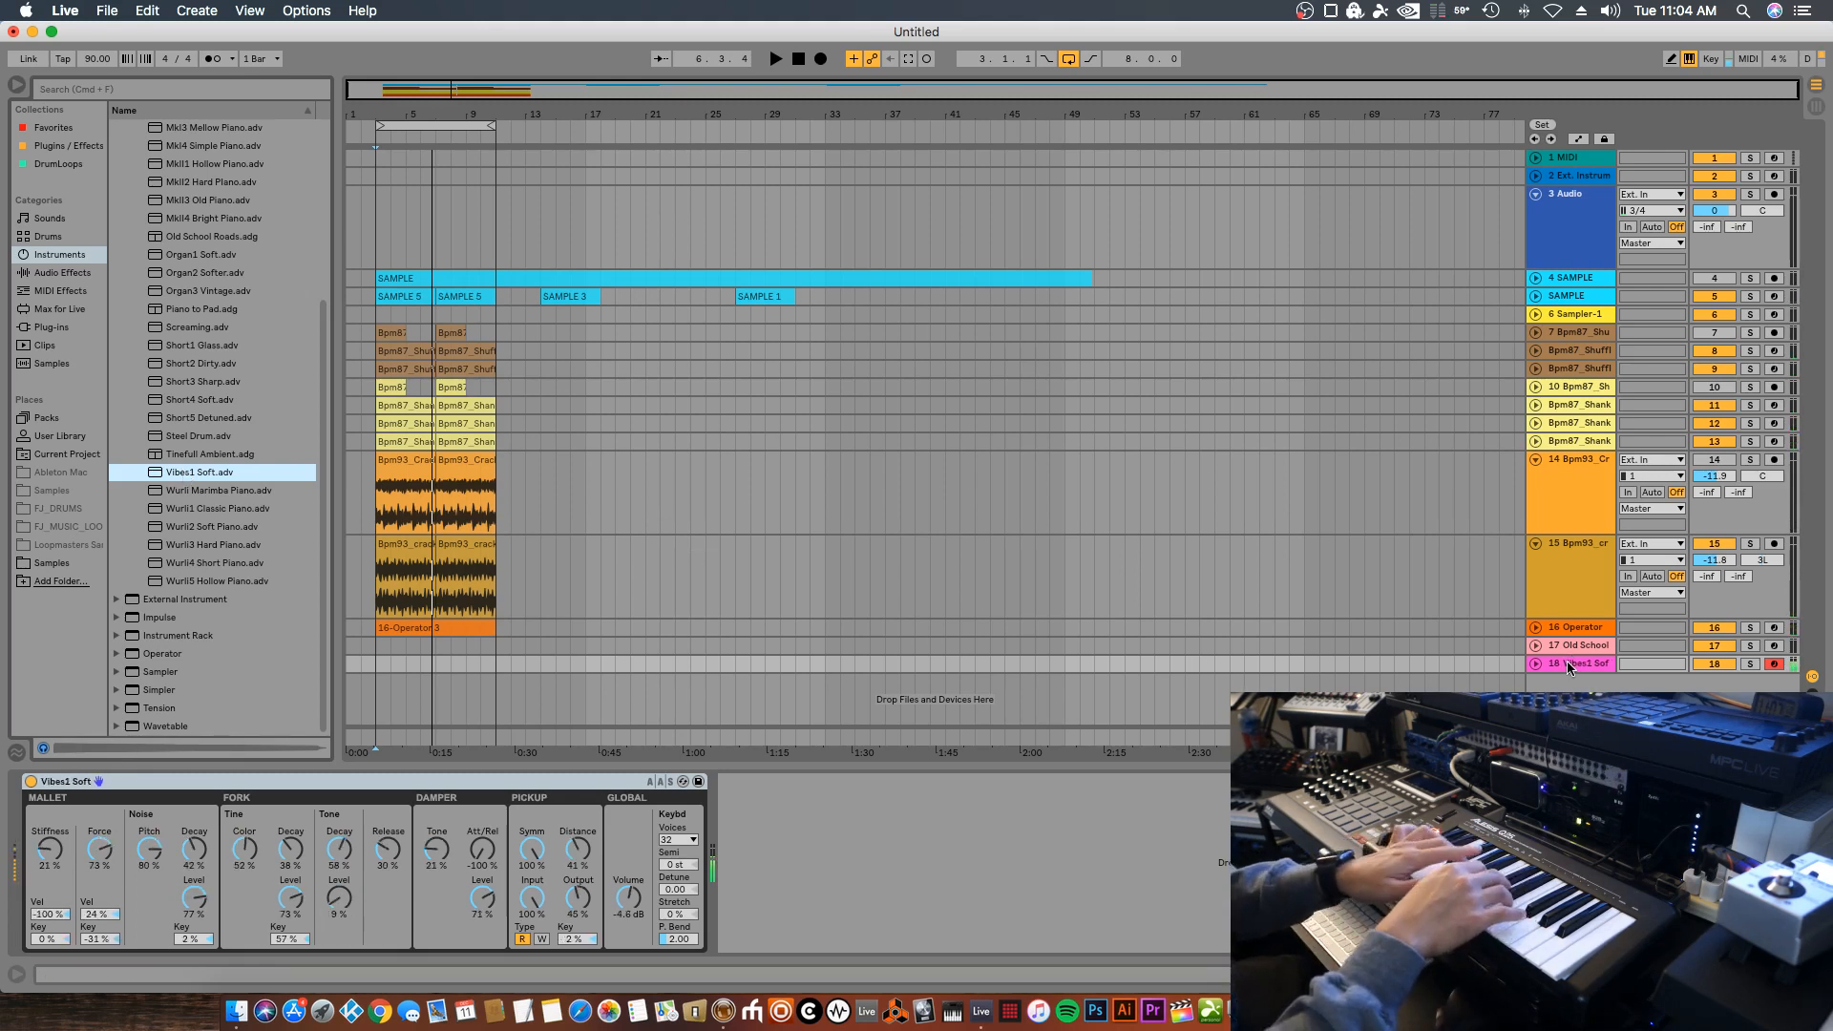
{"action": "key", "text": "space"}
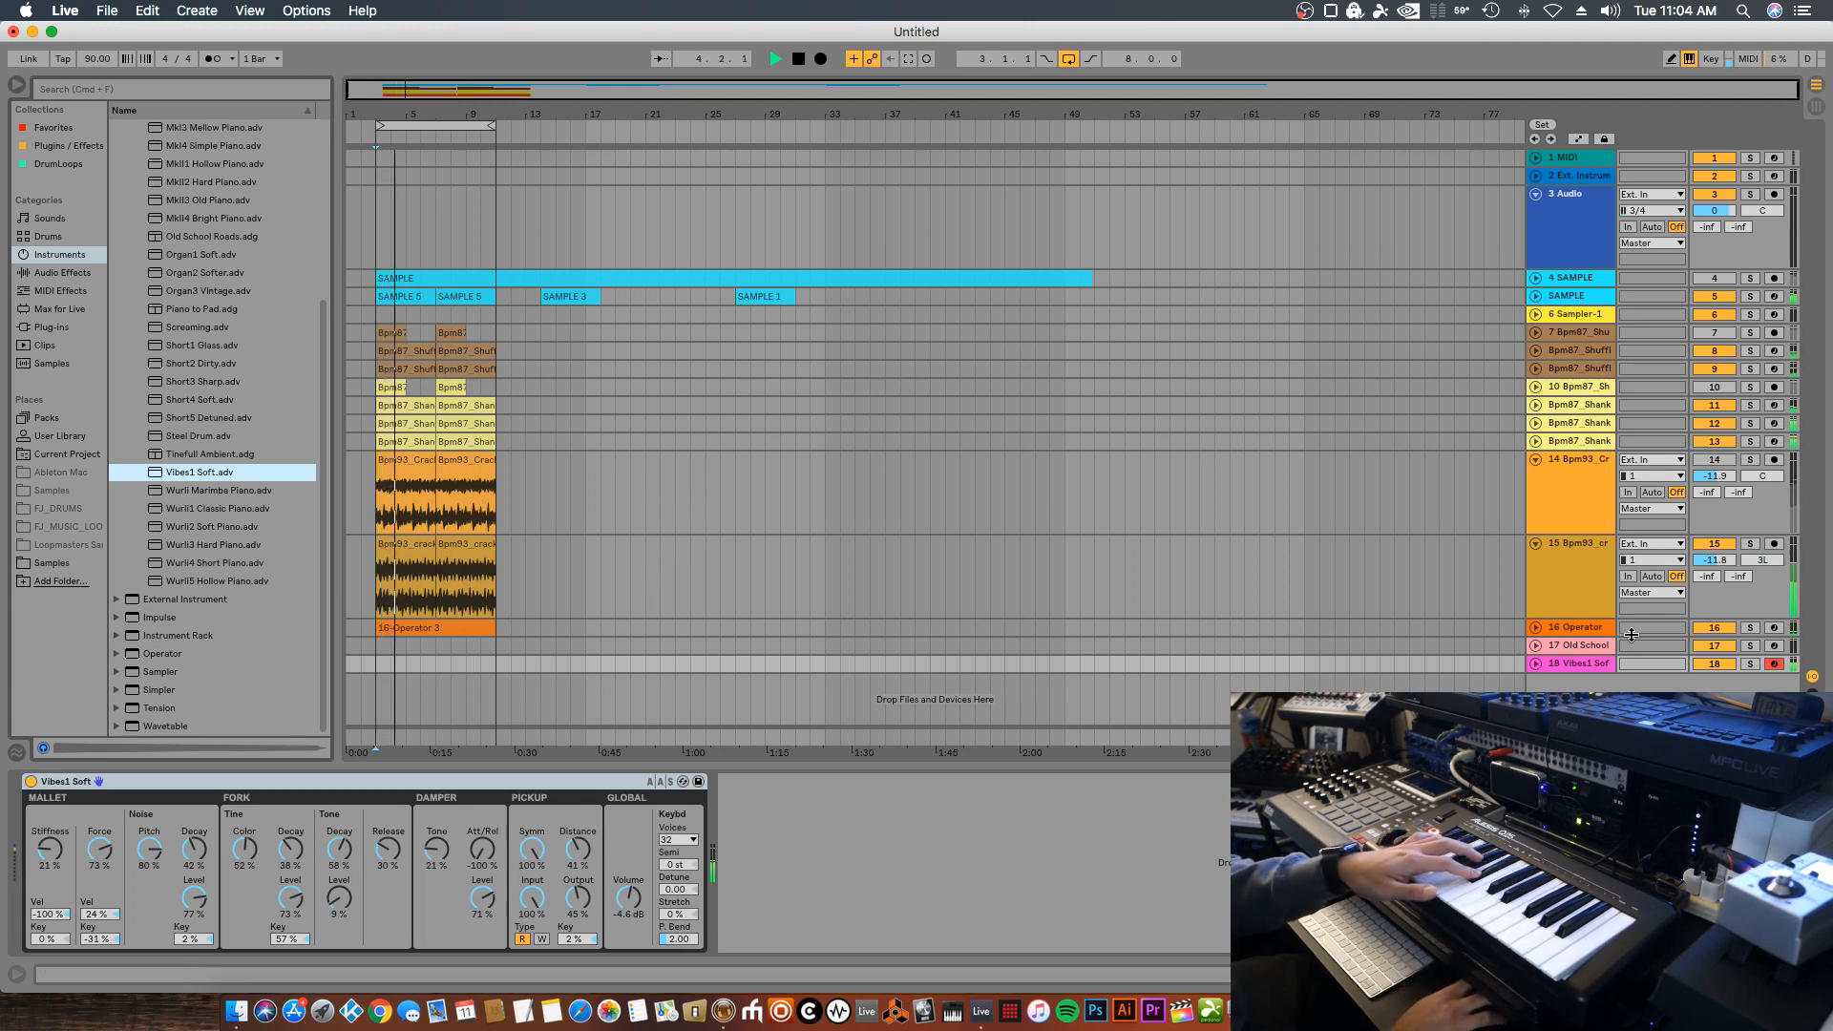
Copy the EQ Eight and Reverb from Old School Roads to the Vibes1 Soft track, and add a Simple Delay between them with raised feedback
{"action": "left_click", "coordinate": [1548, 649]}
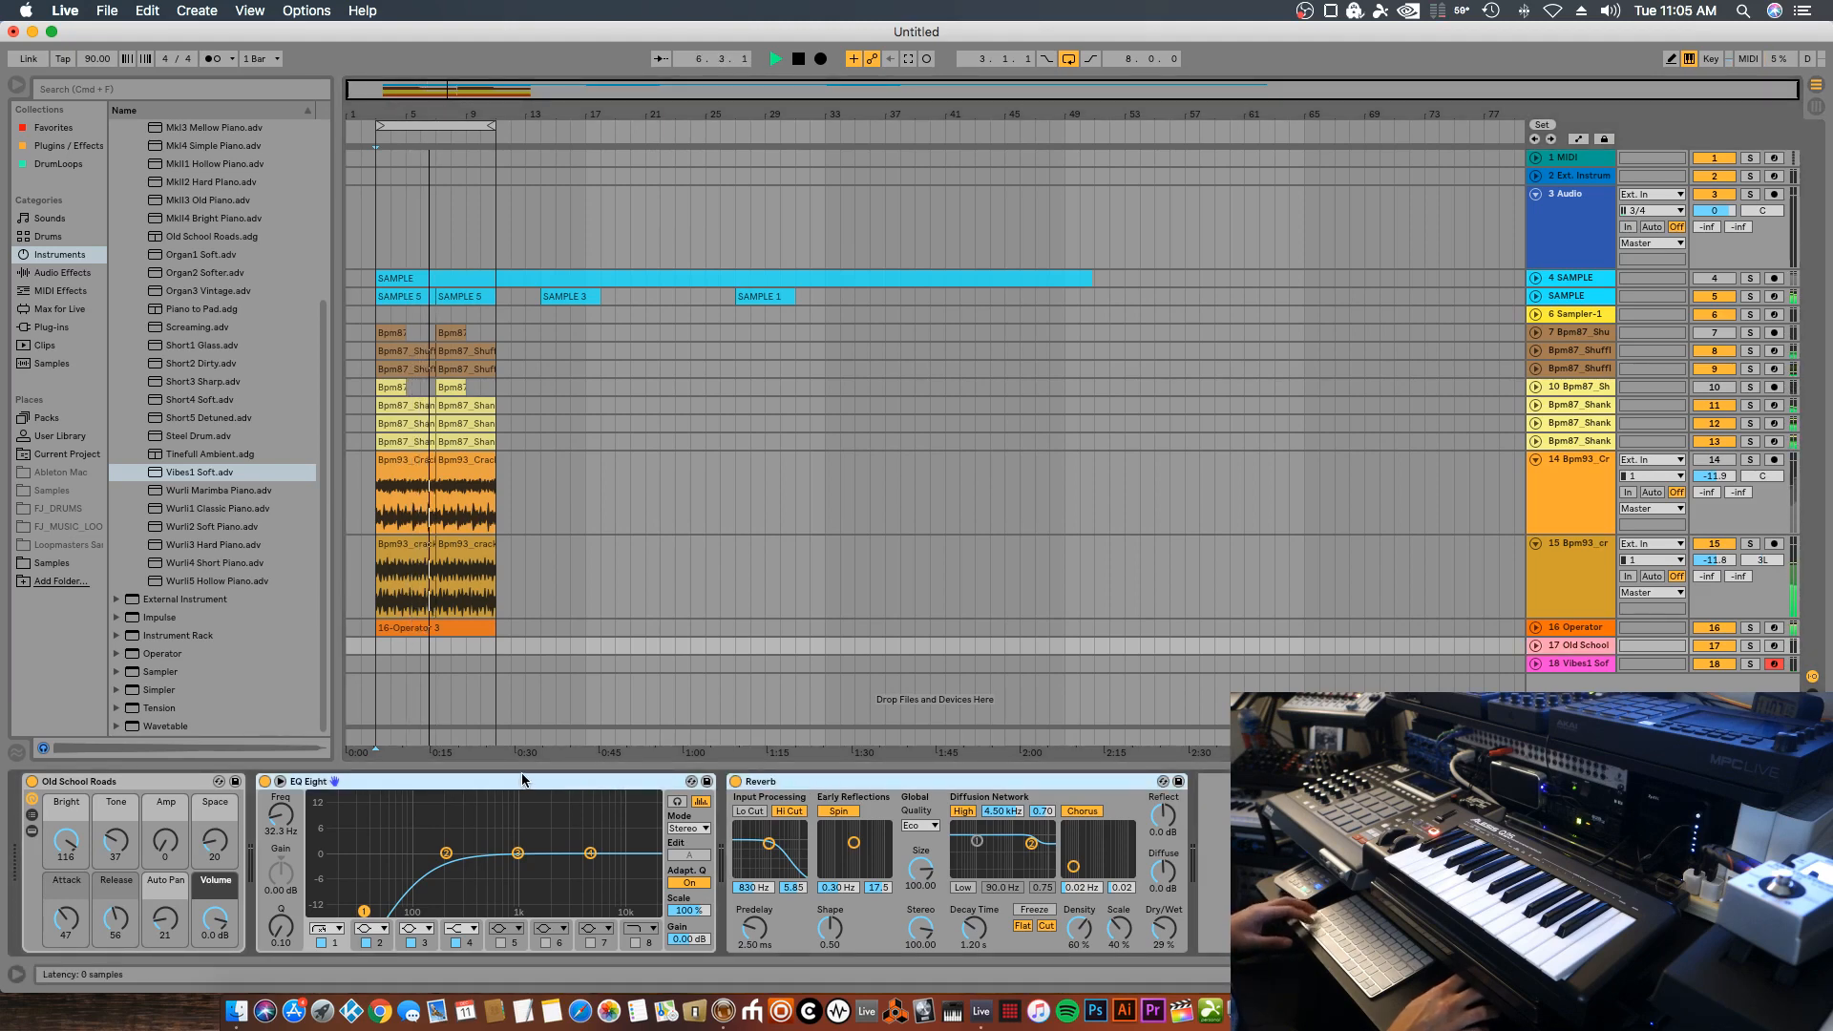
{"action": "left_click_drag", "start_coordinate": [502, 780], "coordinate": [1563, 662]}
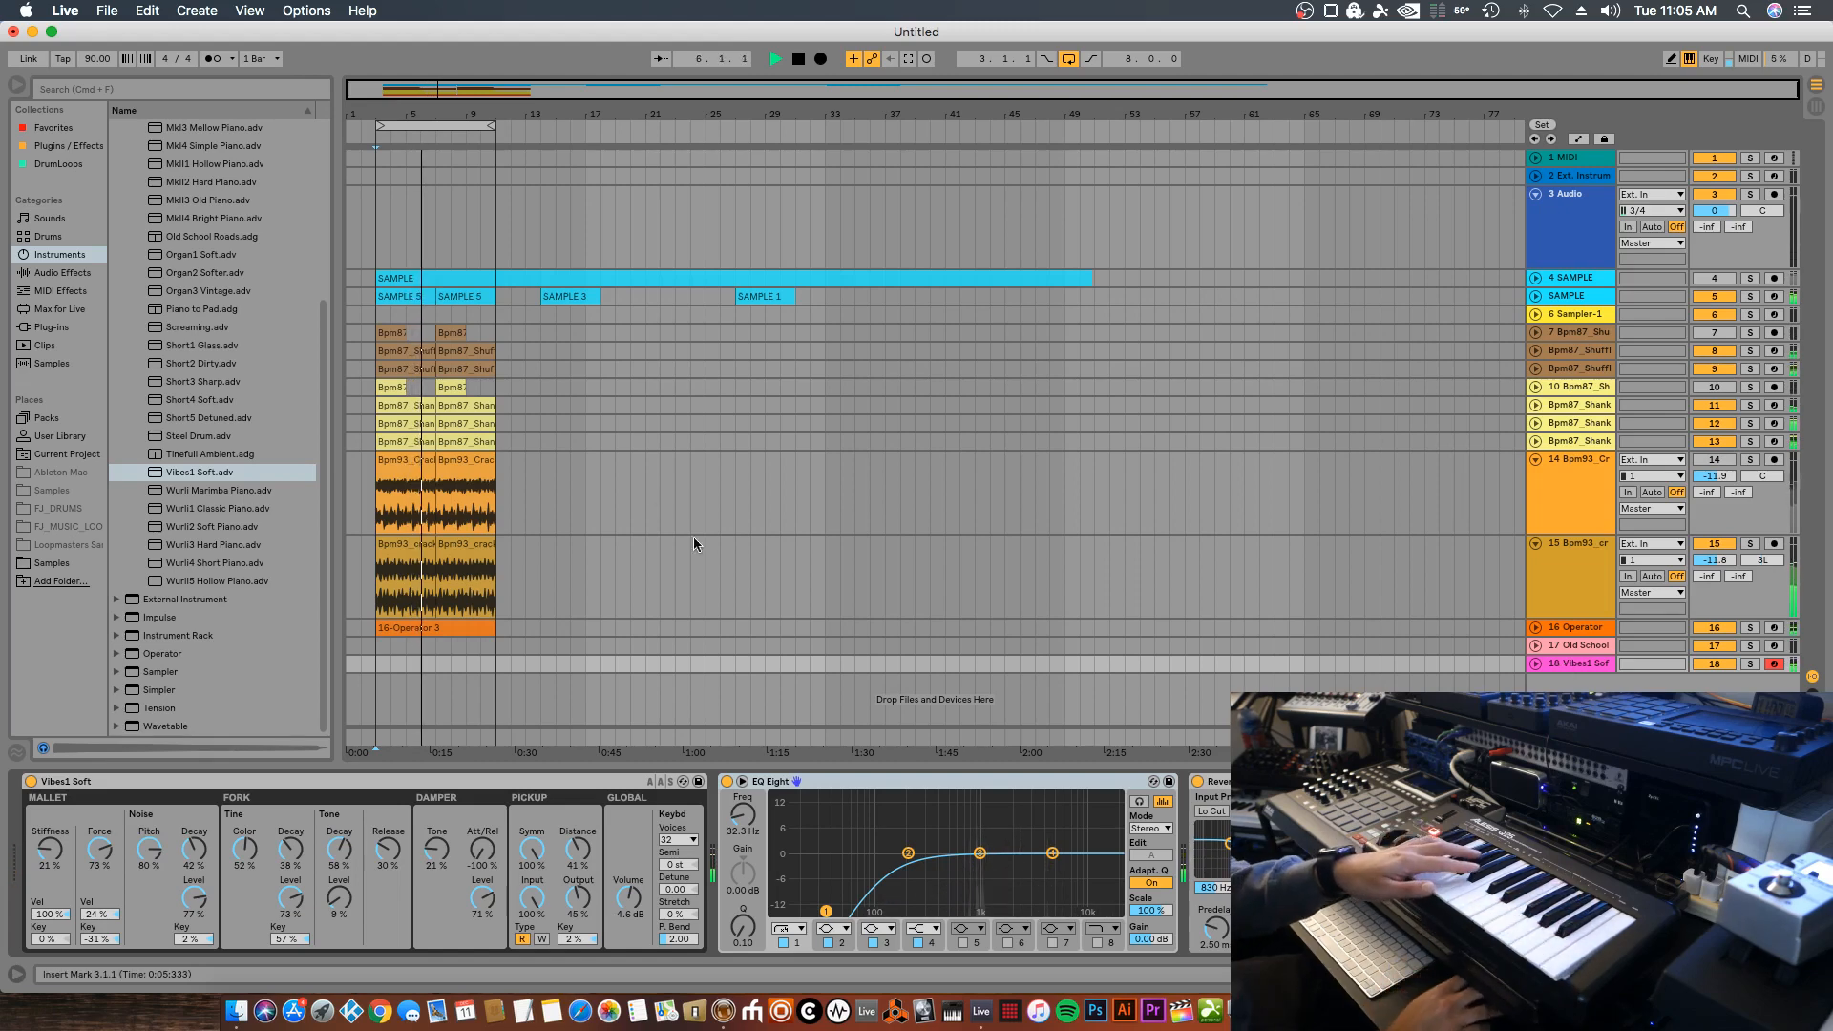
{"action": "left_click", "coordinate": [63, 274]}
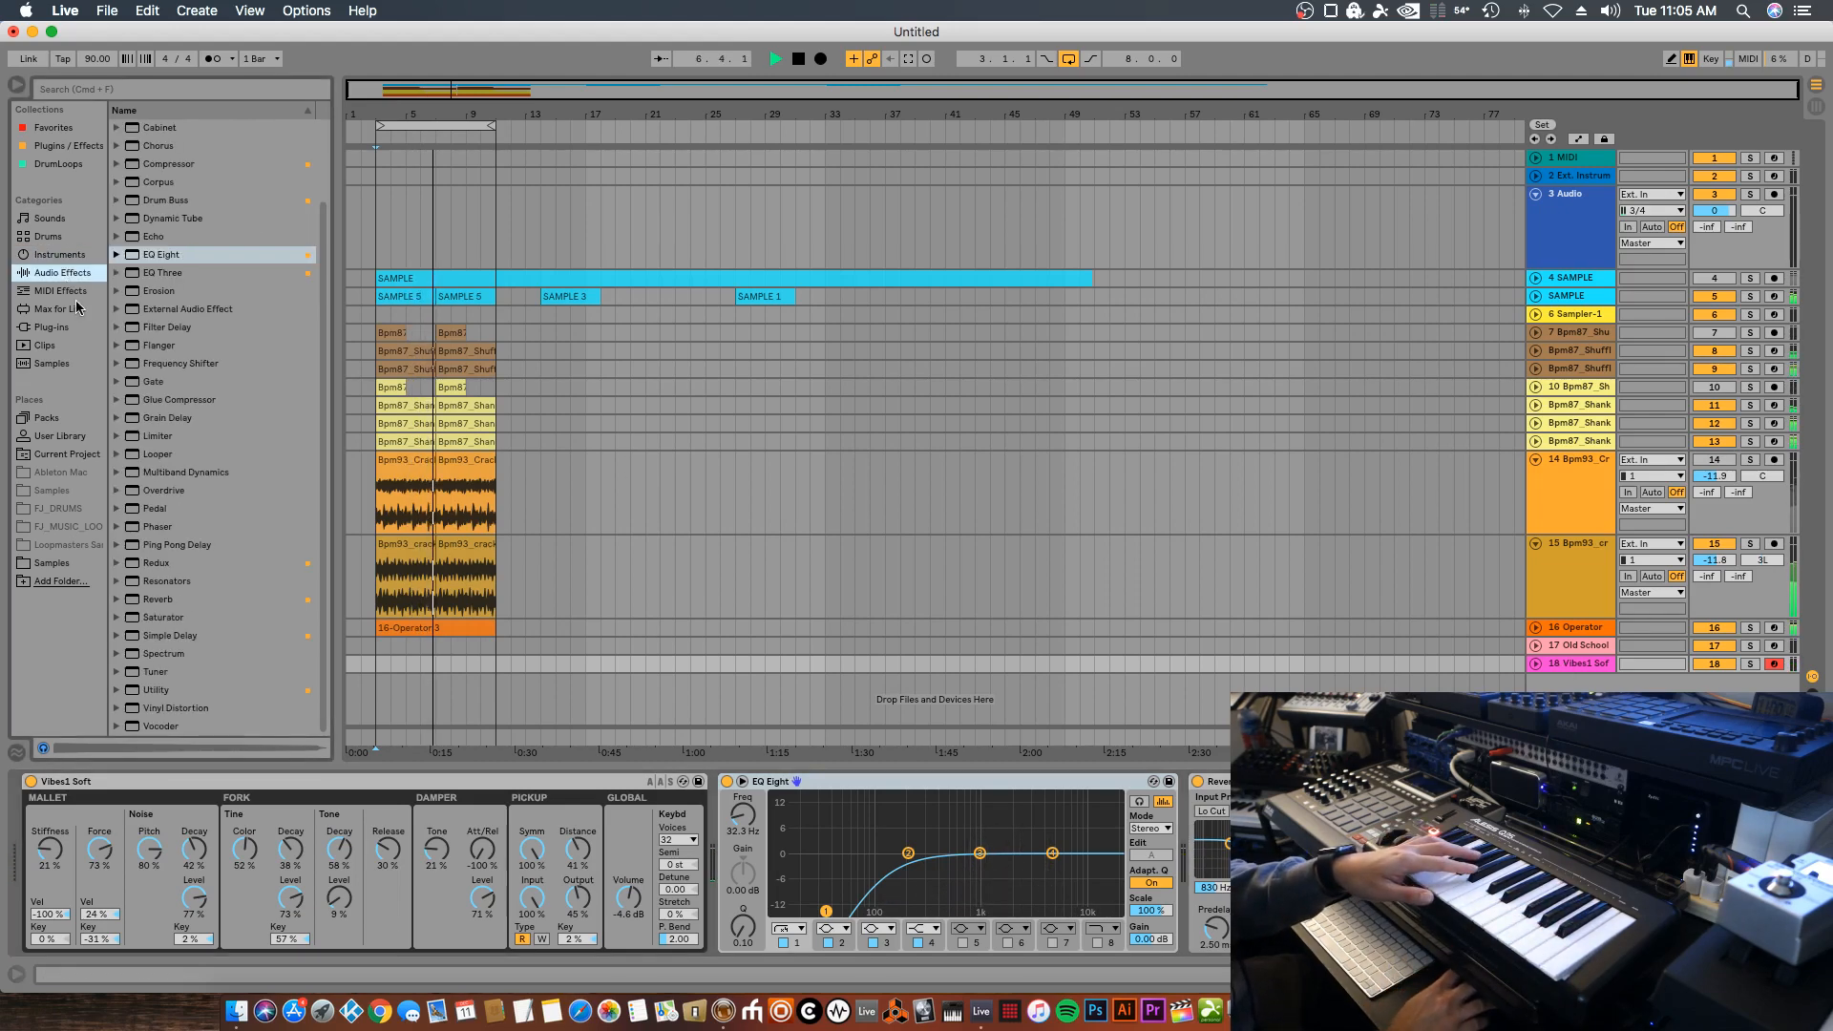
{"action": "left_click", "coordinate": [174, 636]}
{"action": "left_click_drag", "start_coordinate": [1185, 820], "coordinate": [1187, 820]}
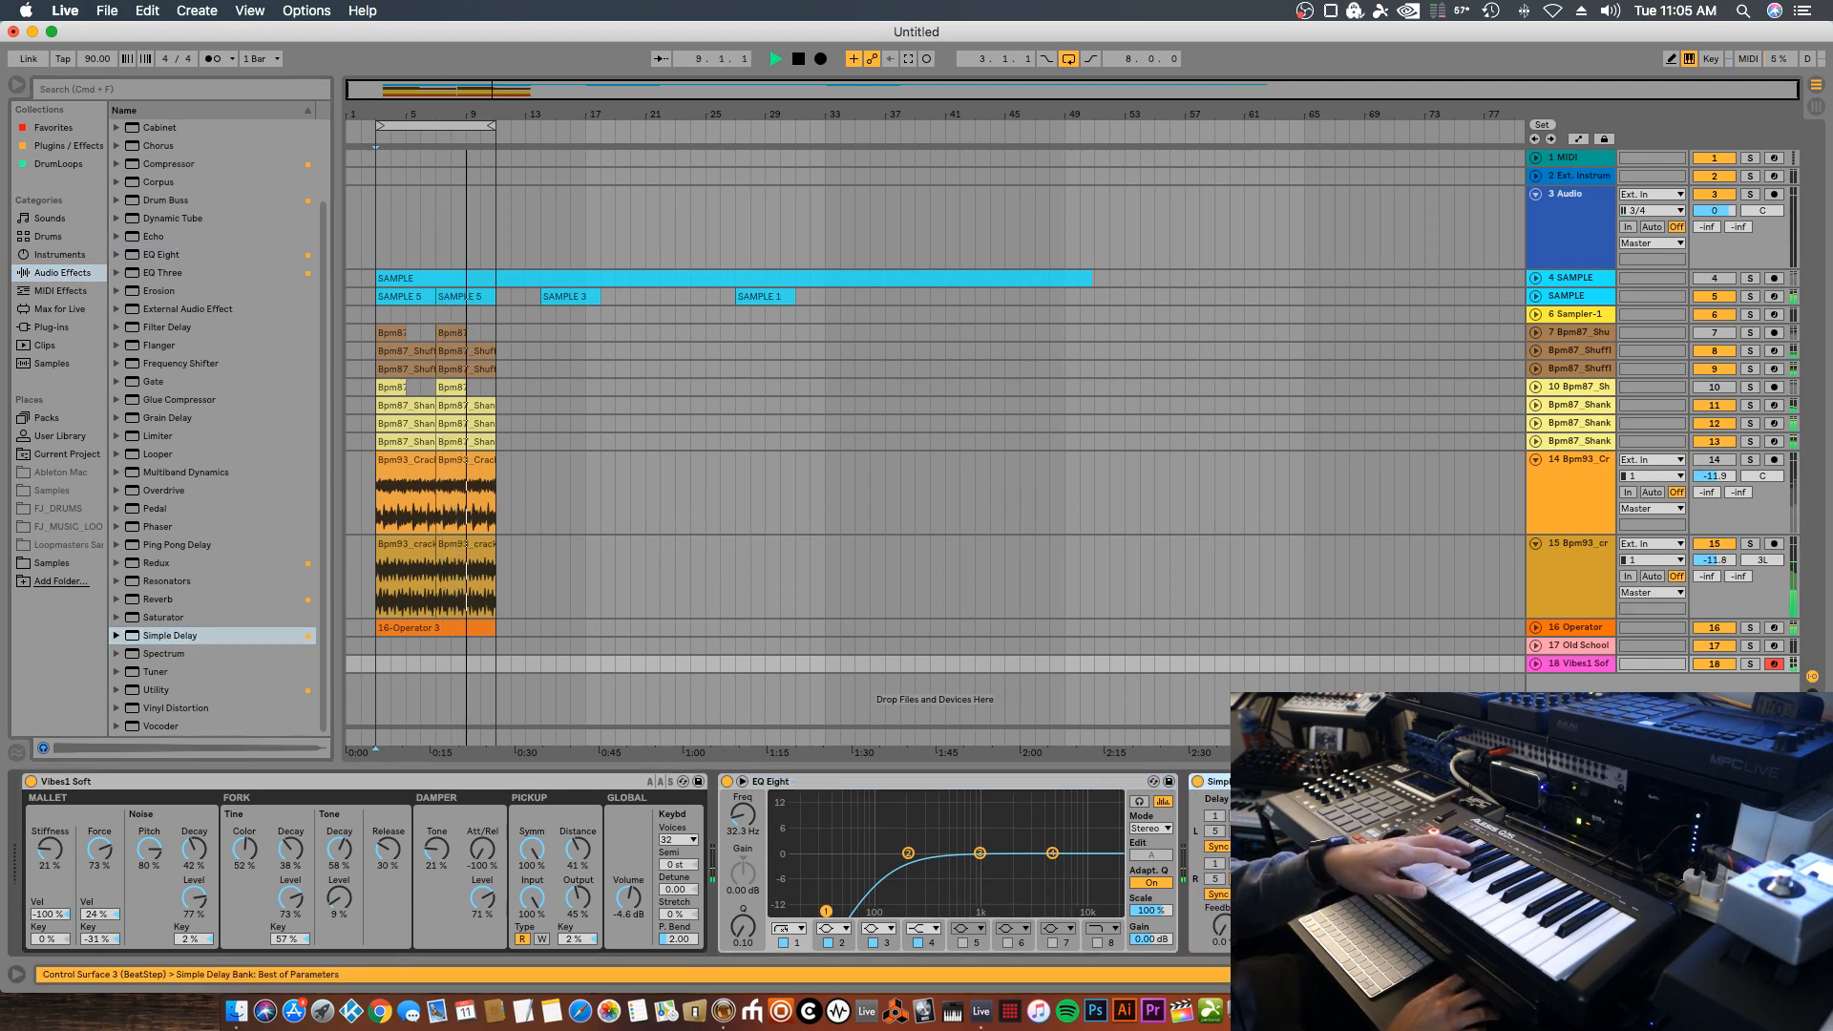
{"action": "left_click_drag", "start_coordinate": [1213, 912], "coordinate": [1213, 883]}
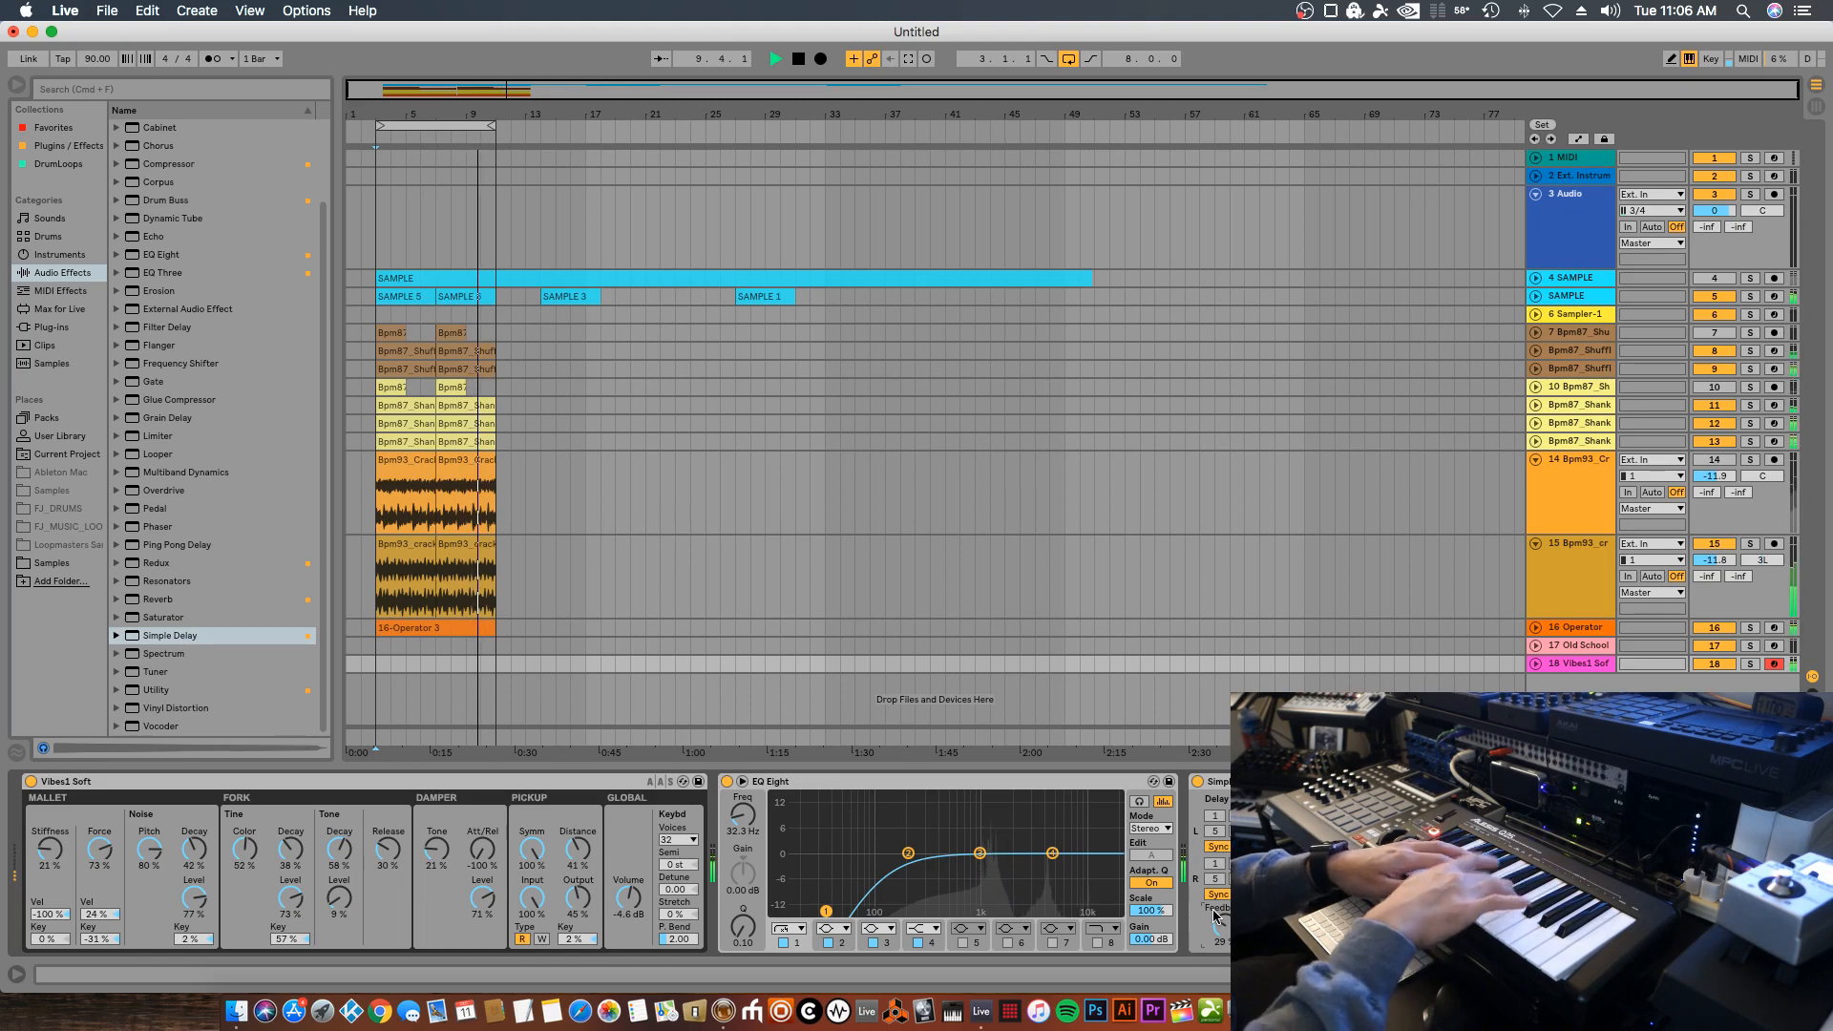
Toggle the Auto Filter on the chopped SAMPLE track and stop playback
{"action": "left_click", "coordinate": [1582, 297]}
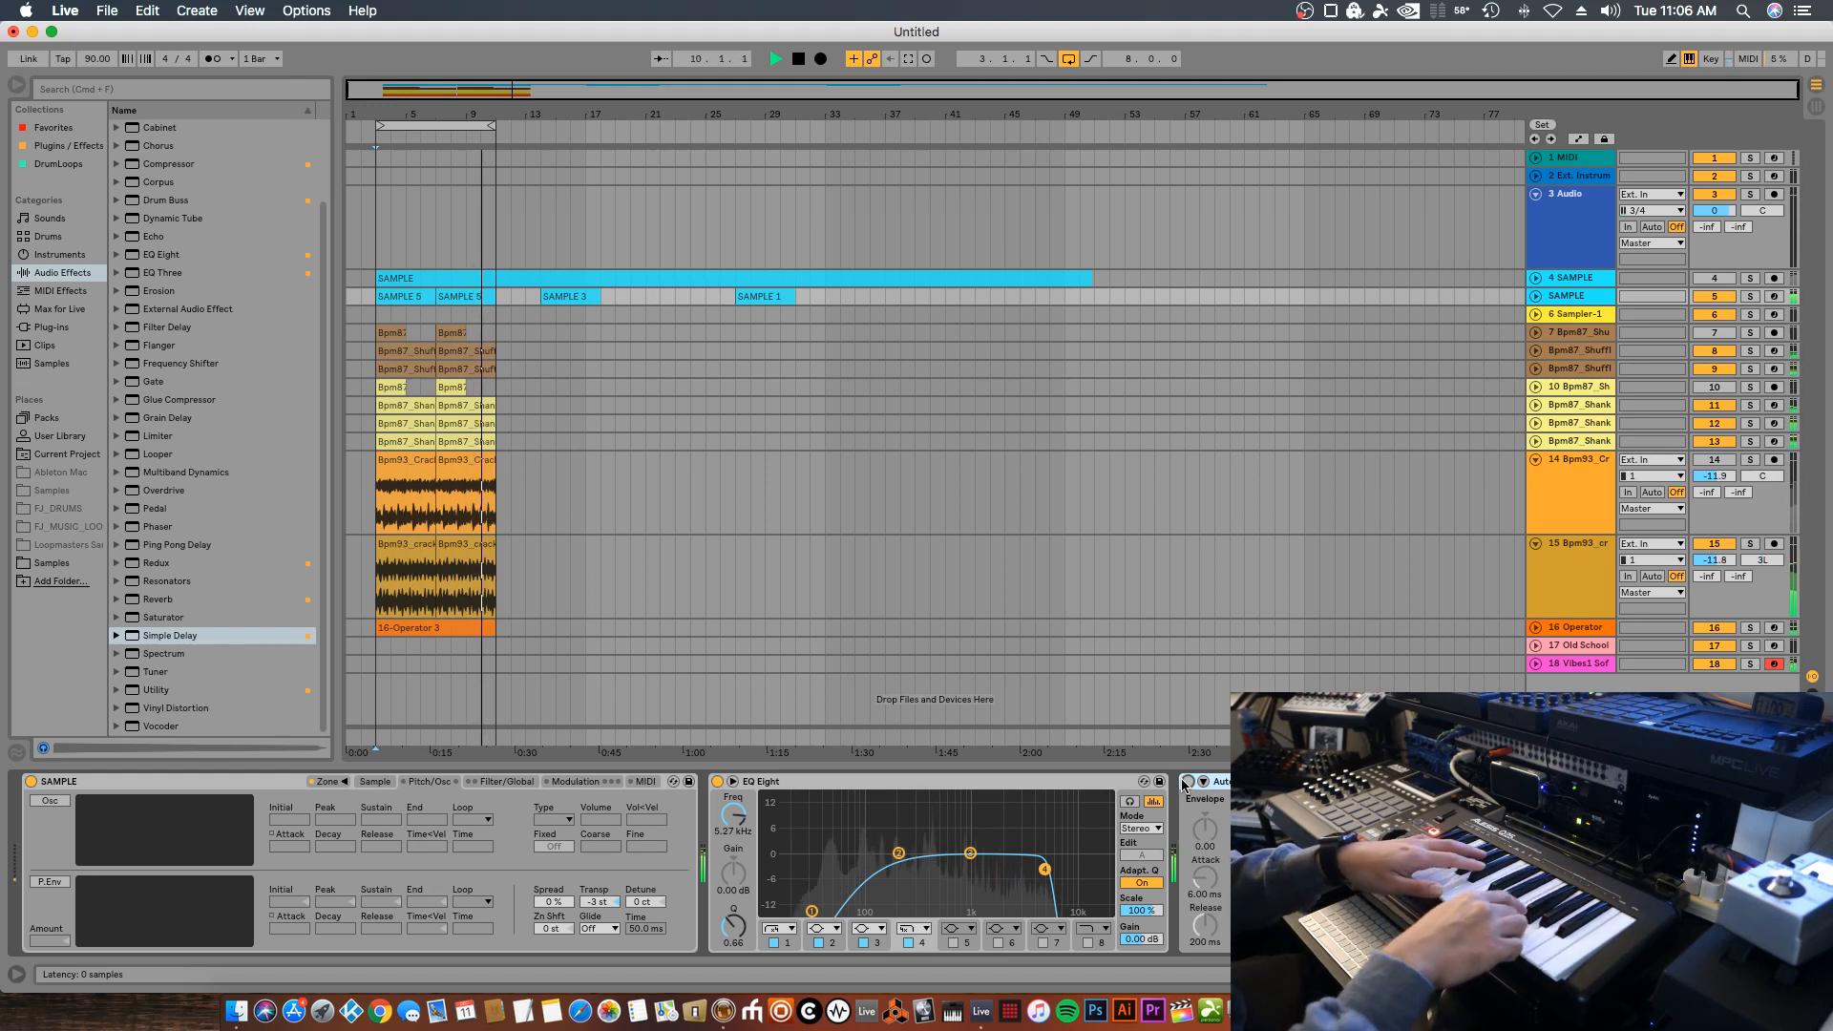
{"action": "left_click", "coordinate": [1187, 781]}
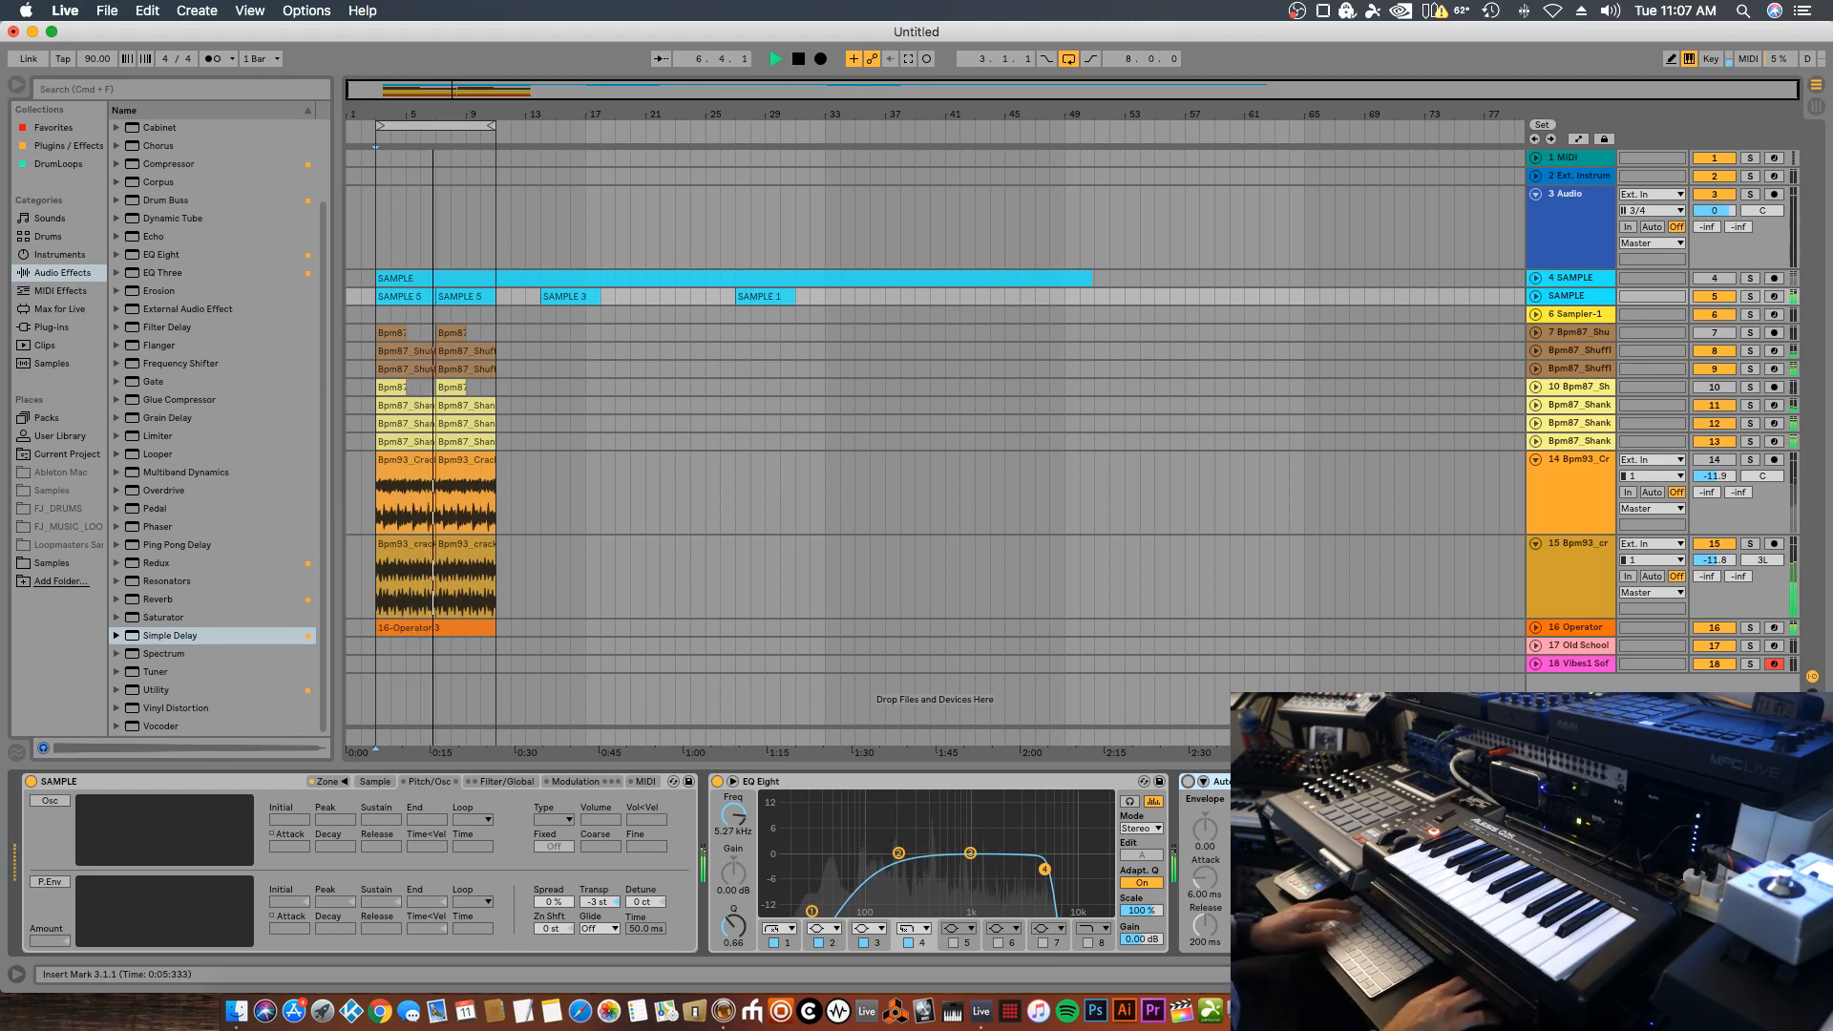
{"action": "key", "text": "space"}
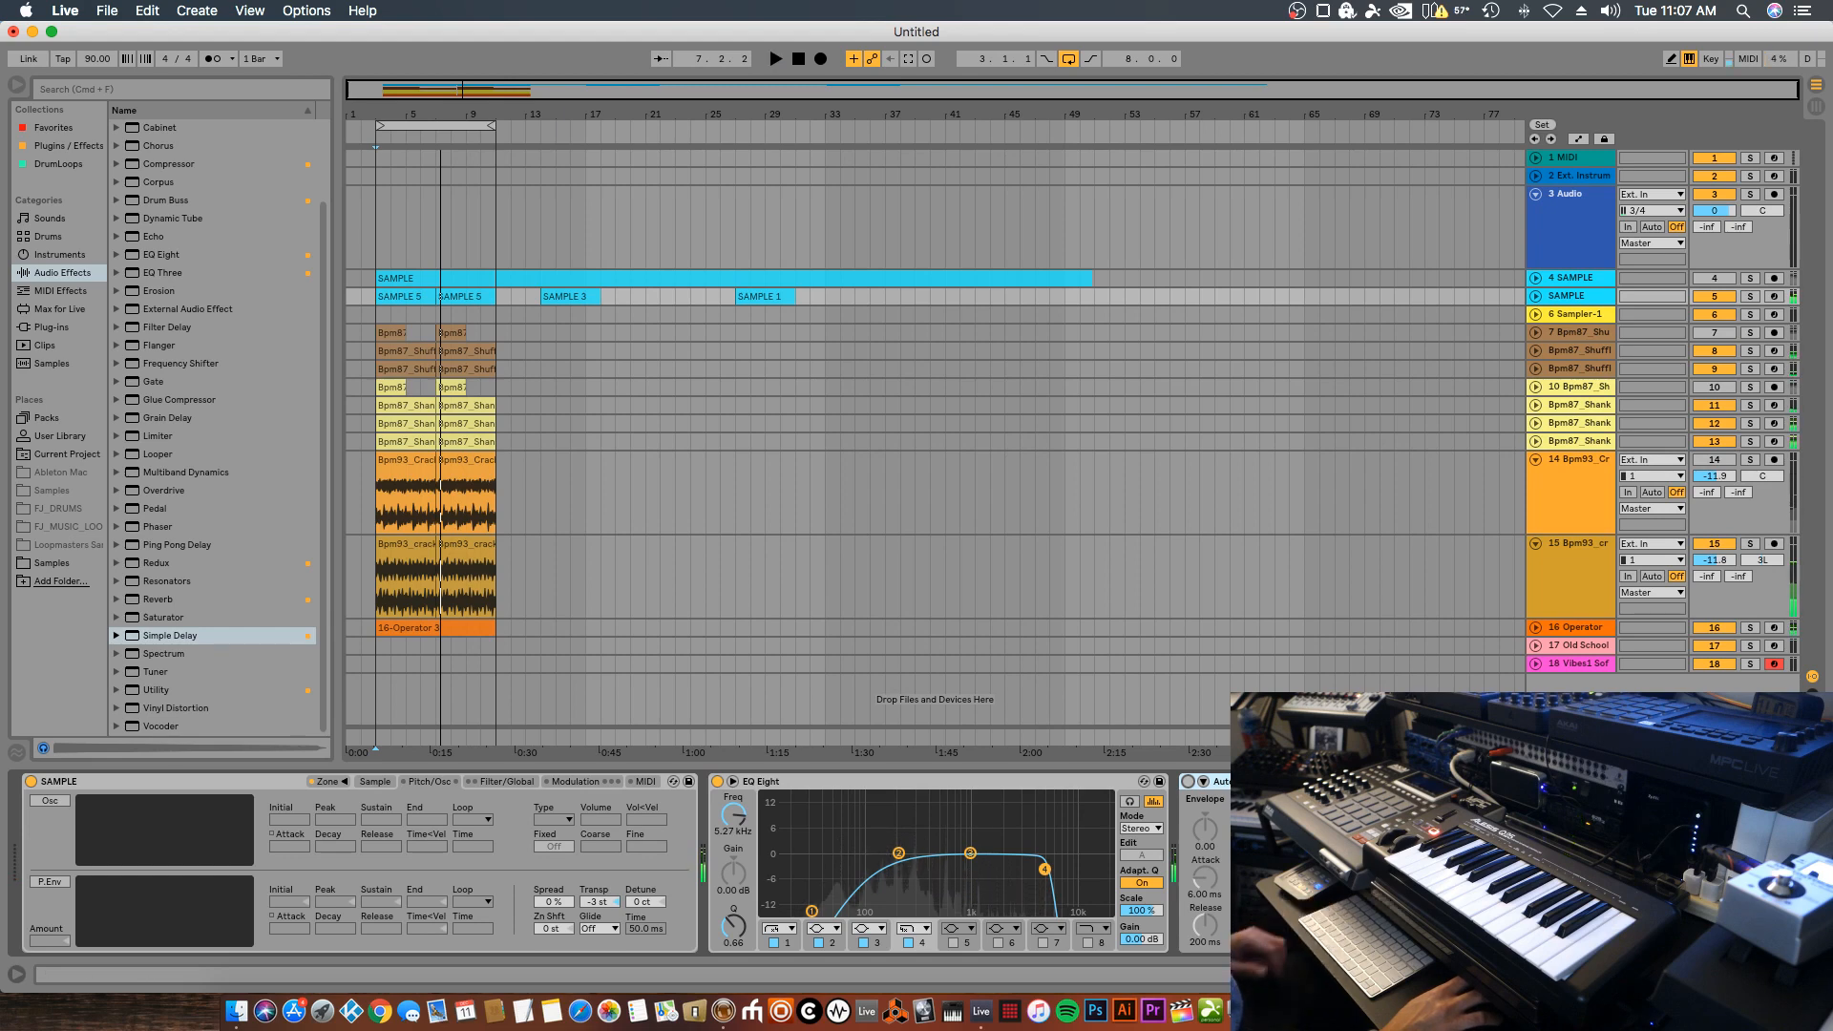
Add a Compressor followed by a Glue Compressor to the Master track
{"action": "left_click", "coordinate": [1570, 737]}
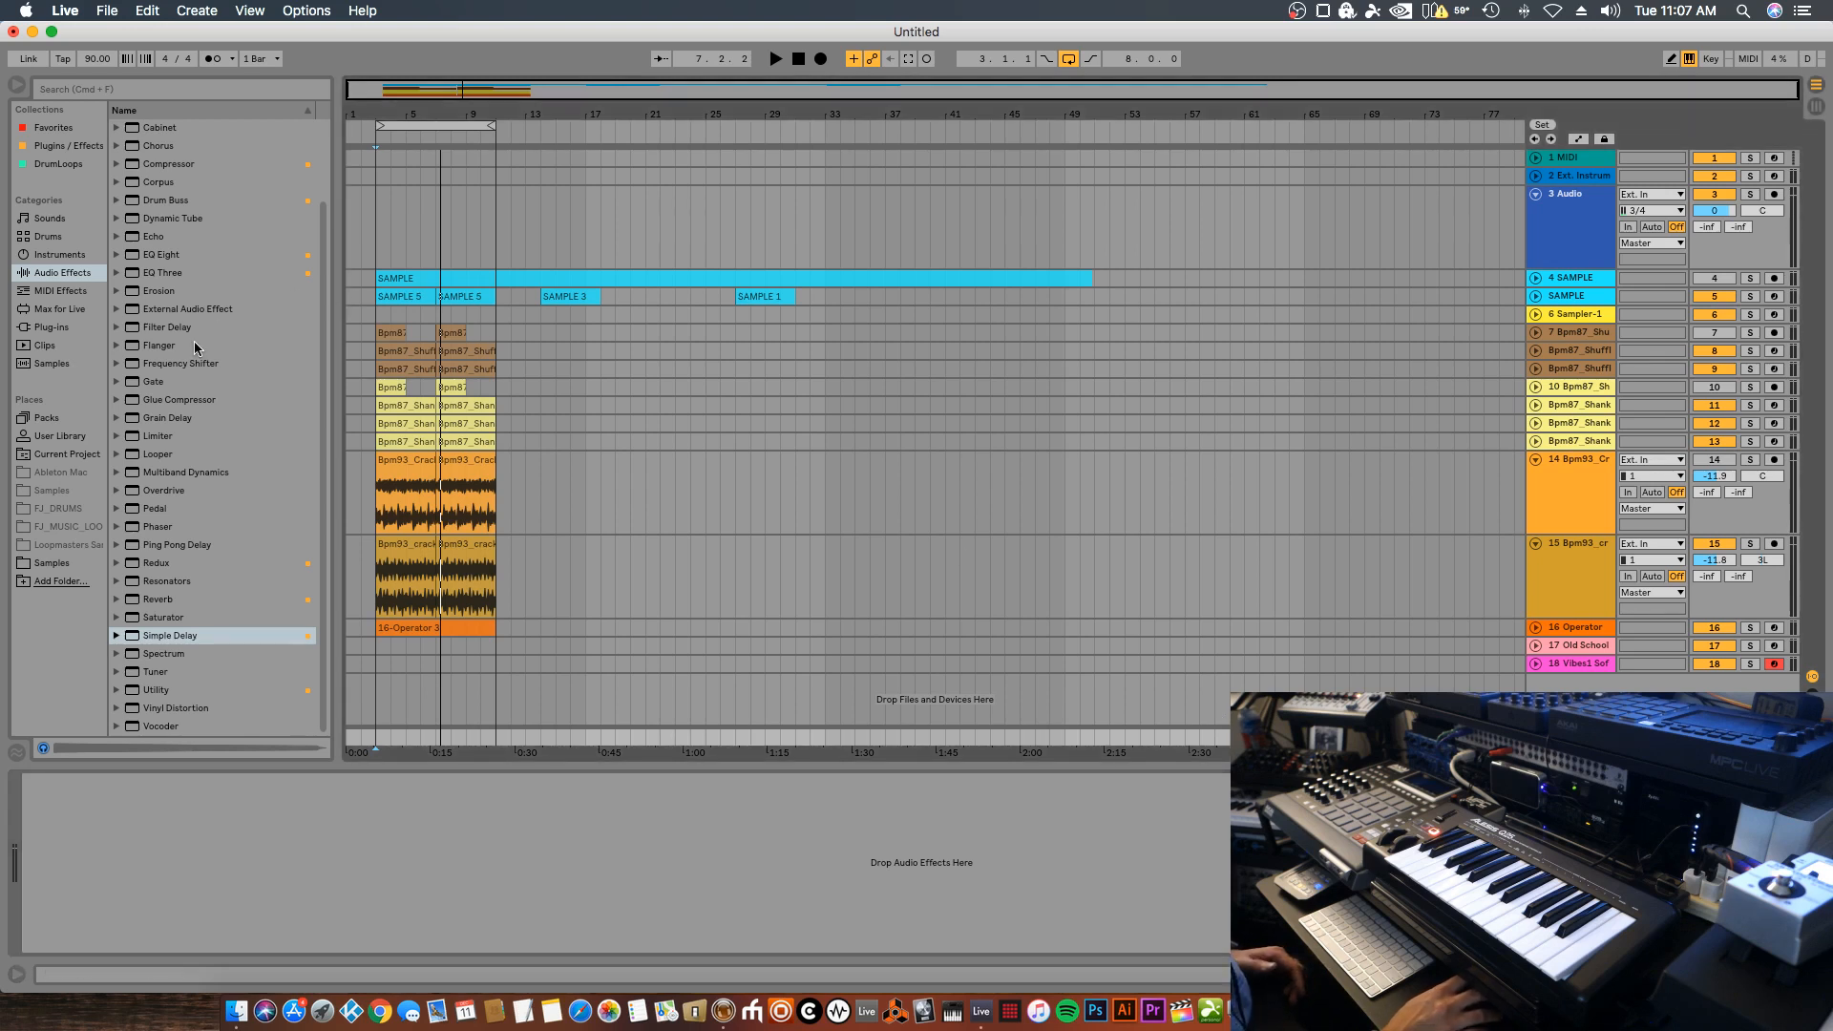
{"action": "left_click_drag", "start_coordinate": [172, 167], "coordinate": [157, 777]}
{"action": "left_click_drag", "start_coordinate": [184, 406], "coordinate": [353, 827]}
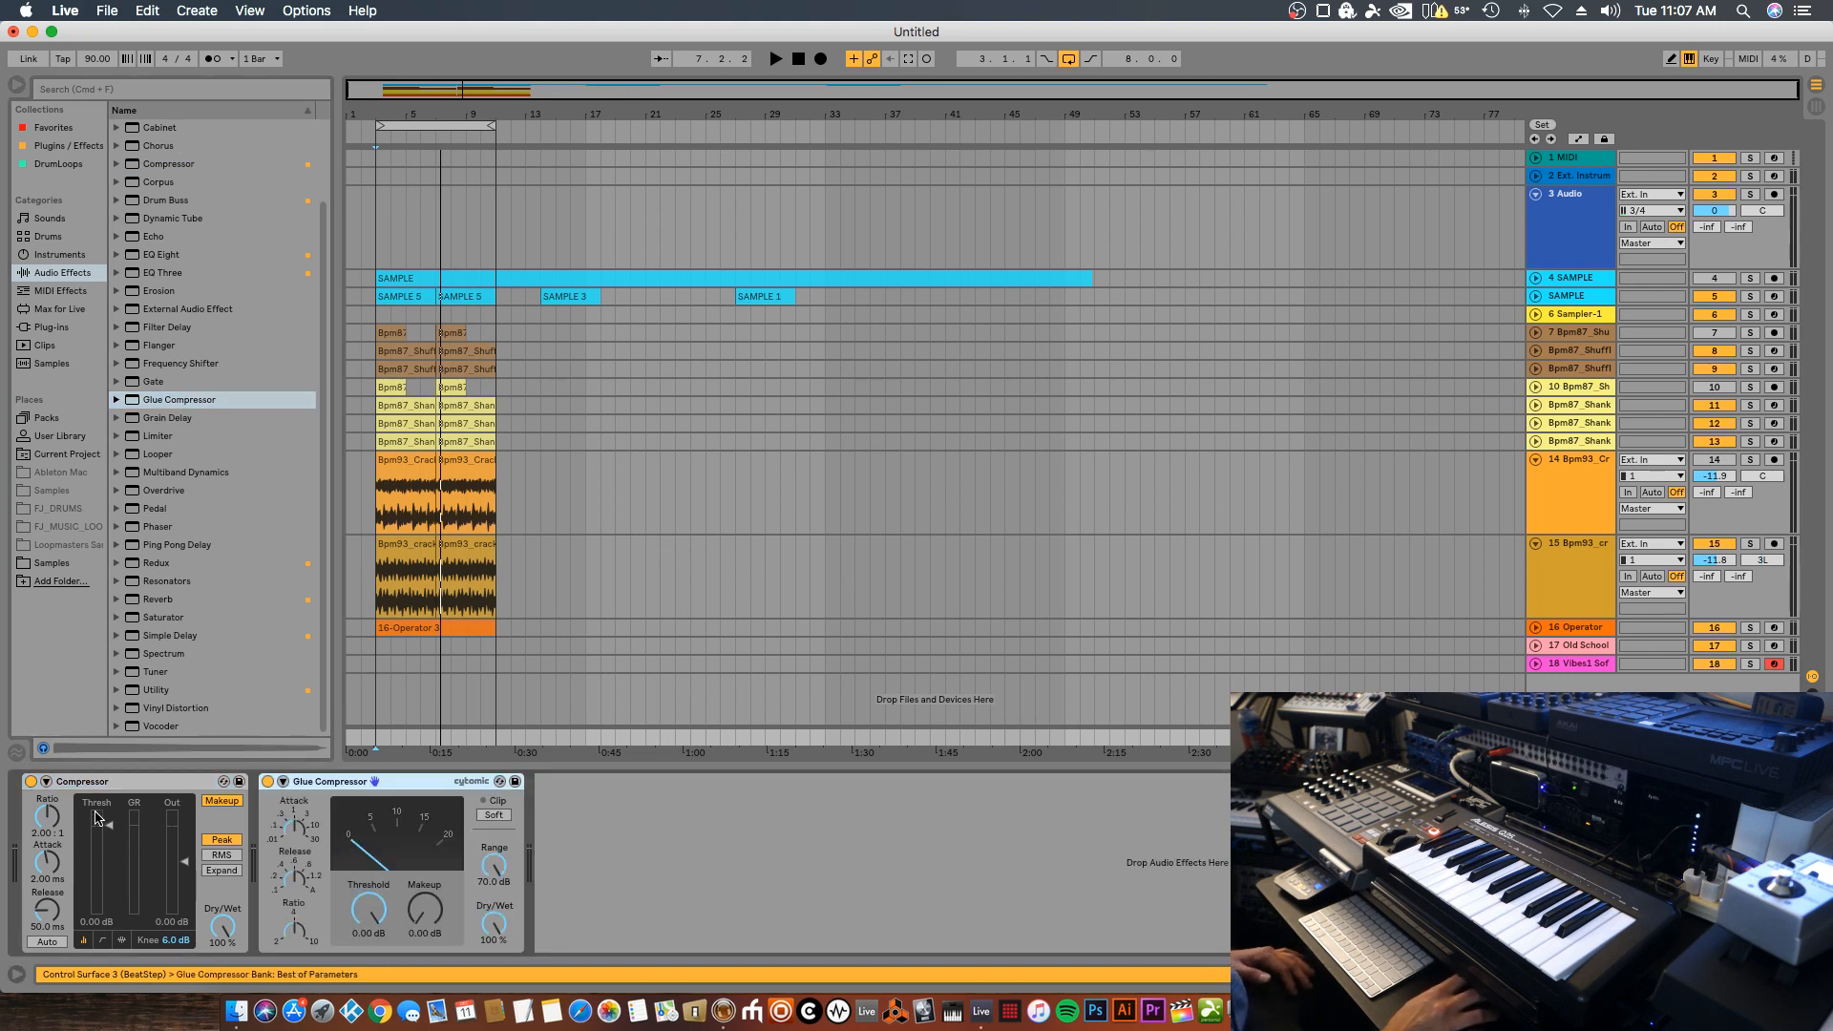
Set the Master Compressor to 1.00 s attack, 1.00 ms release and a -6.84 dB threshold while the loop plays
{"action": "key", "text": "space"}
{"action": "left_click_drag", "start_coordinate": [51, 863], "coordinate": [50, 777]}
{"action": "left_click_drag", "start_coordinate": [48, 911], "coordinate": [47, 964]}
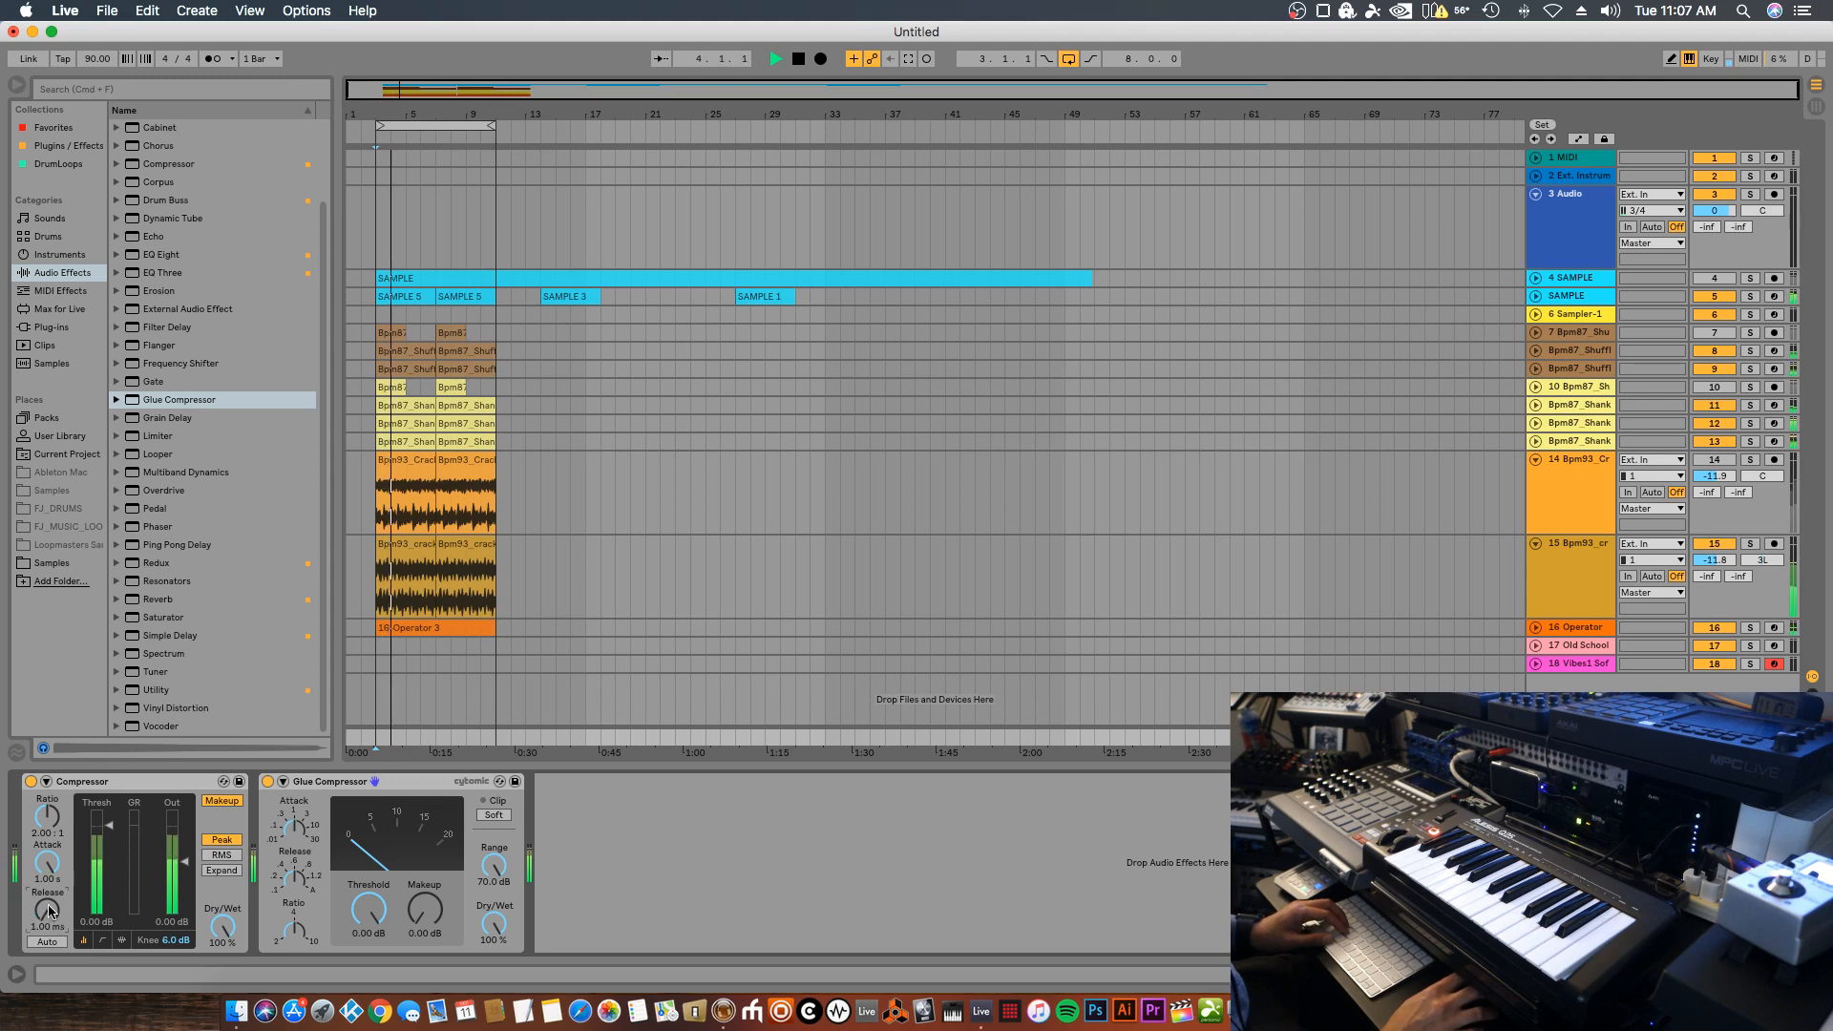
{"action": "mouse_move", "coordinate": [110, 827]}
{"action": "left_mouse_down"}
{"action": "mouse_move", "coordinate": [132, 857]}
{"action": "mouse_move", "coordinate": [110, 843]}
{"action": "left_mouse_up"}
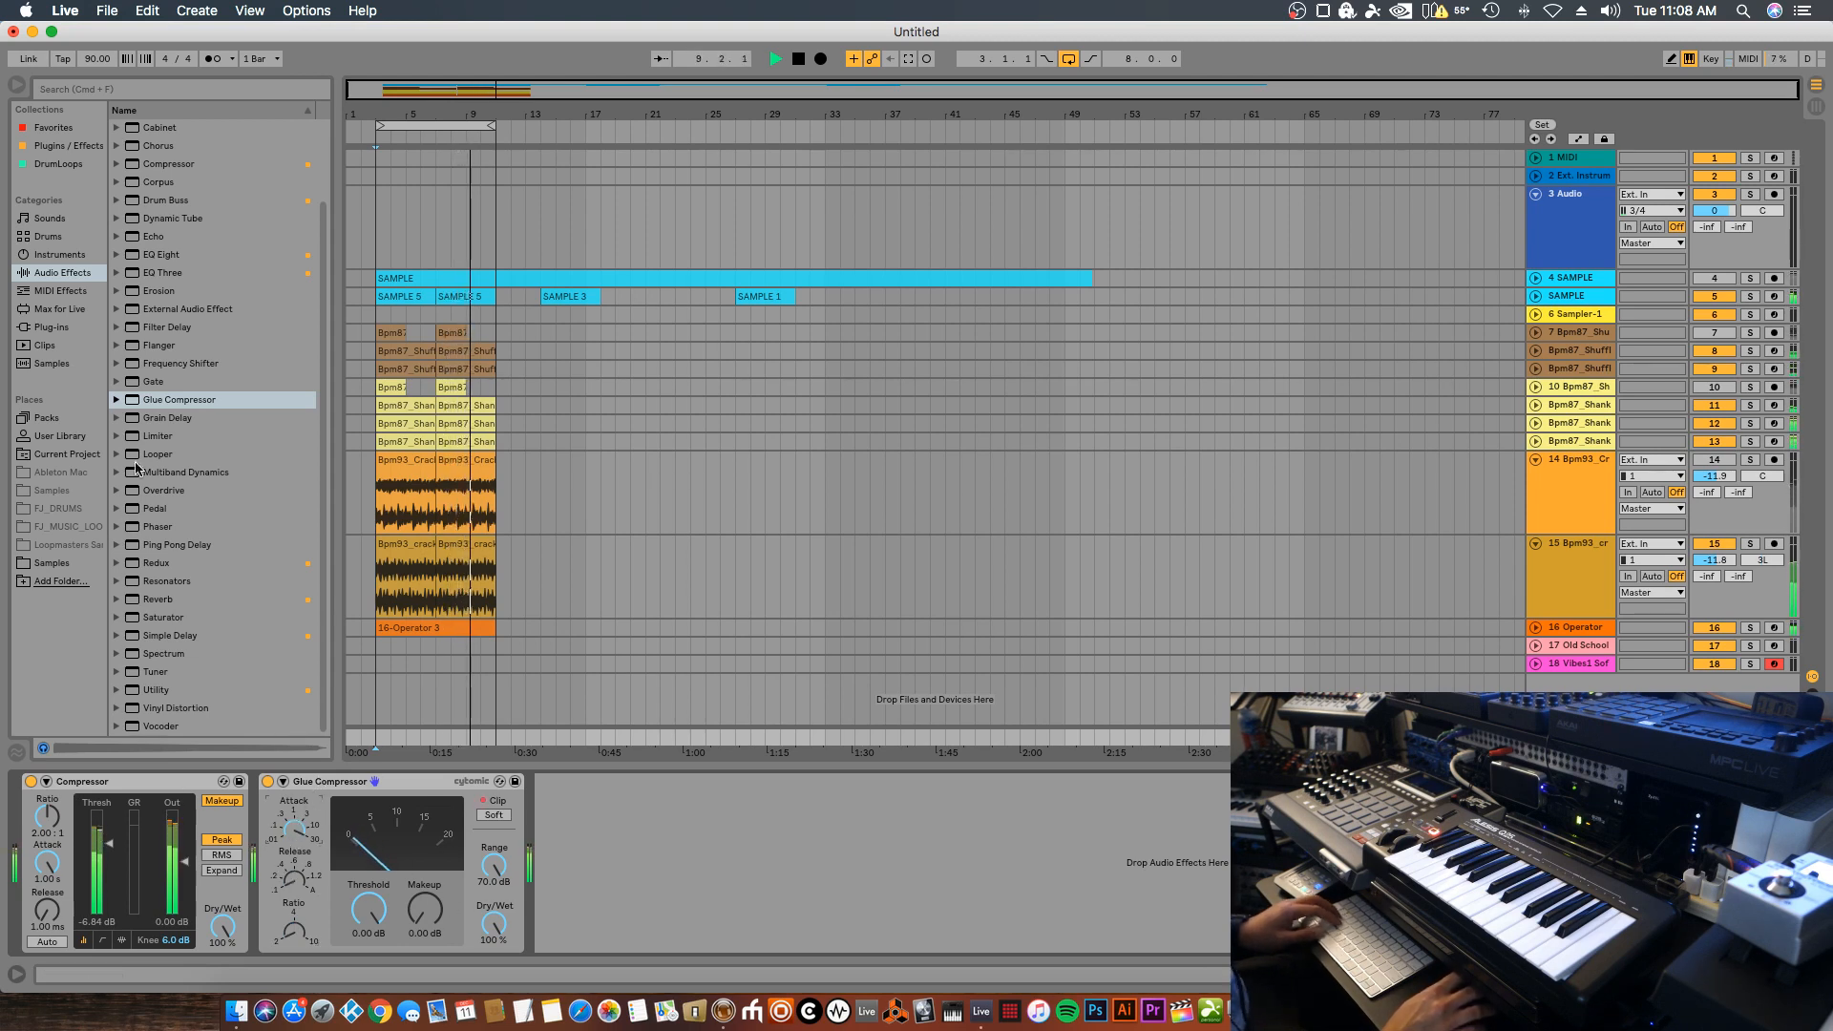
{"action": "key", "text": "space"}
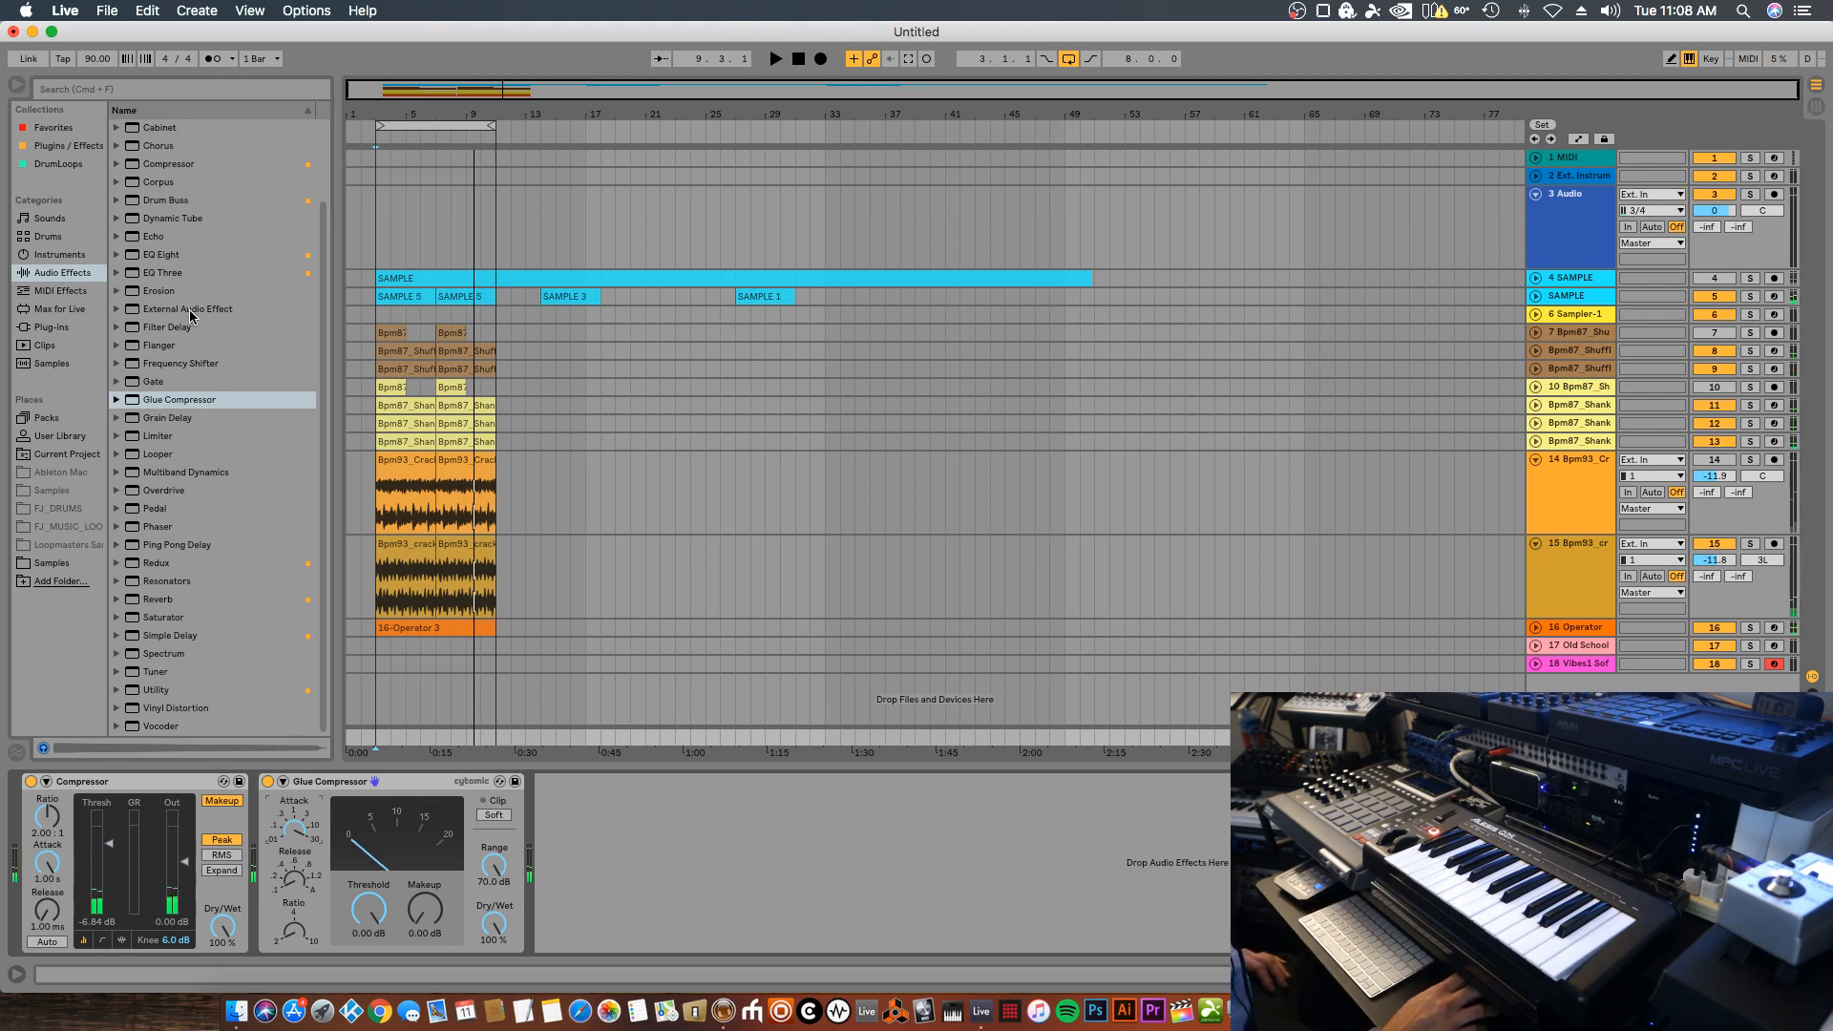
Add an Audio Effect Rack to the Master track and move the Compressor and Glue Compressor into it
{"action": "left_click_drag", "start_coordinate": [191, 315], "coordinate": [60, 536]}
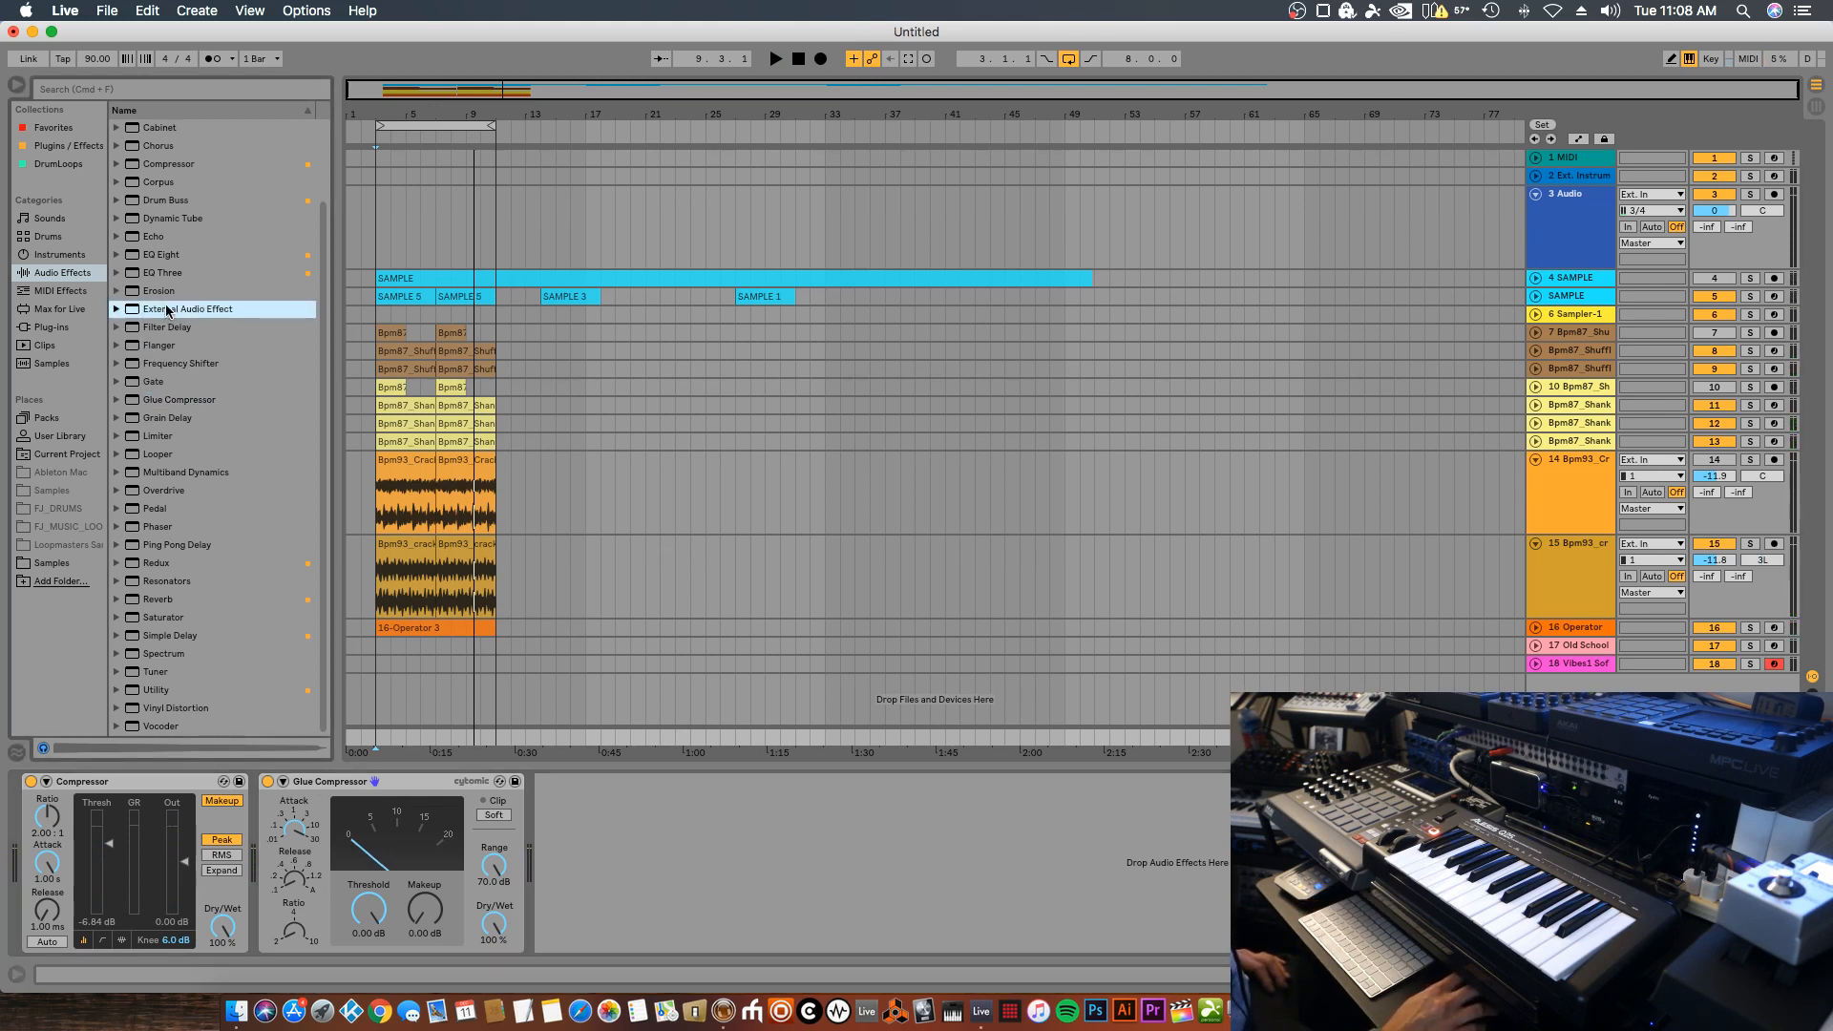
{"action": "scroll", "coordinate": [167, 308], "scroll_direction": "up", "scroll_amount": 3}
{"action": "left_click_drag", "start_coordinate": [177, 150], "coordinate": [55, 804]}
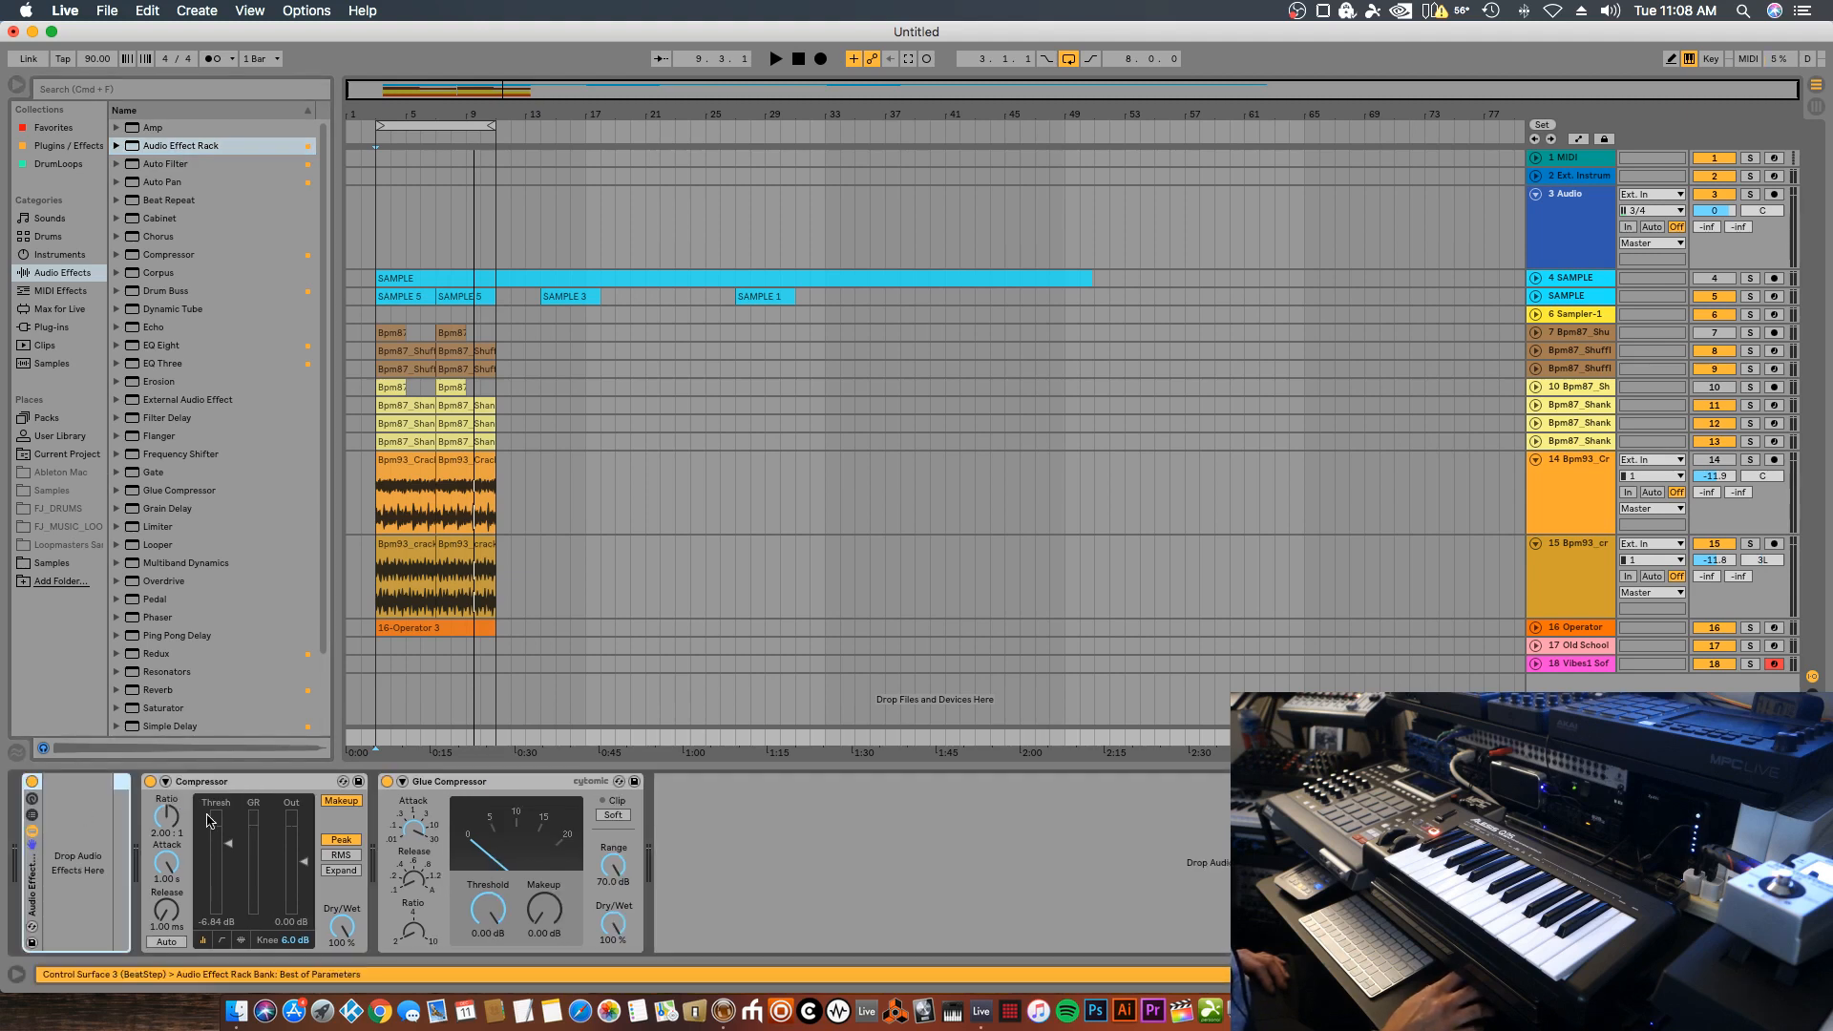
{"action": "left_click_drag", "start_coordinate": [219, 783], "coordinate": [77, 825]}
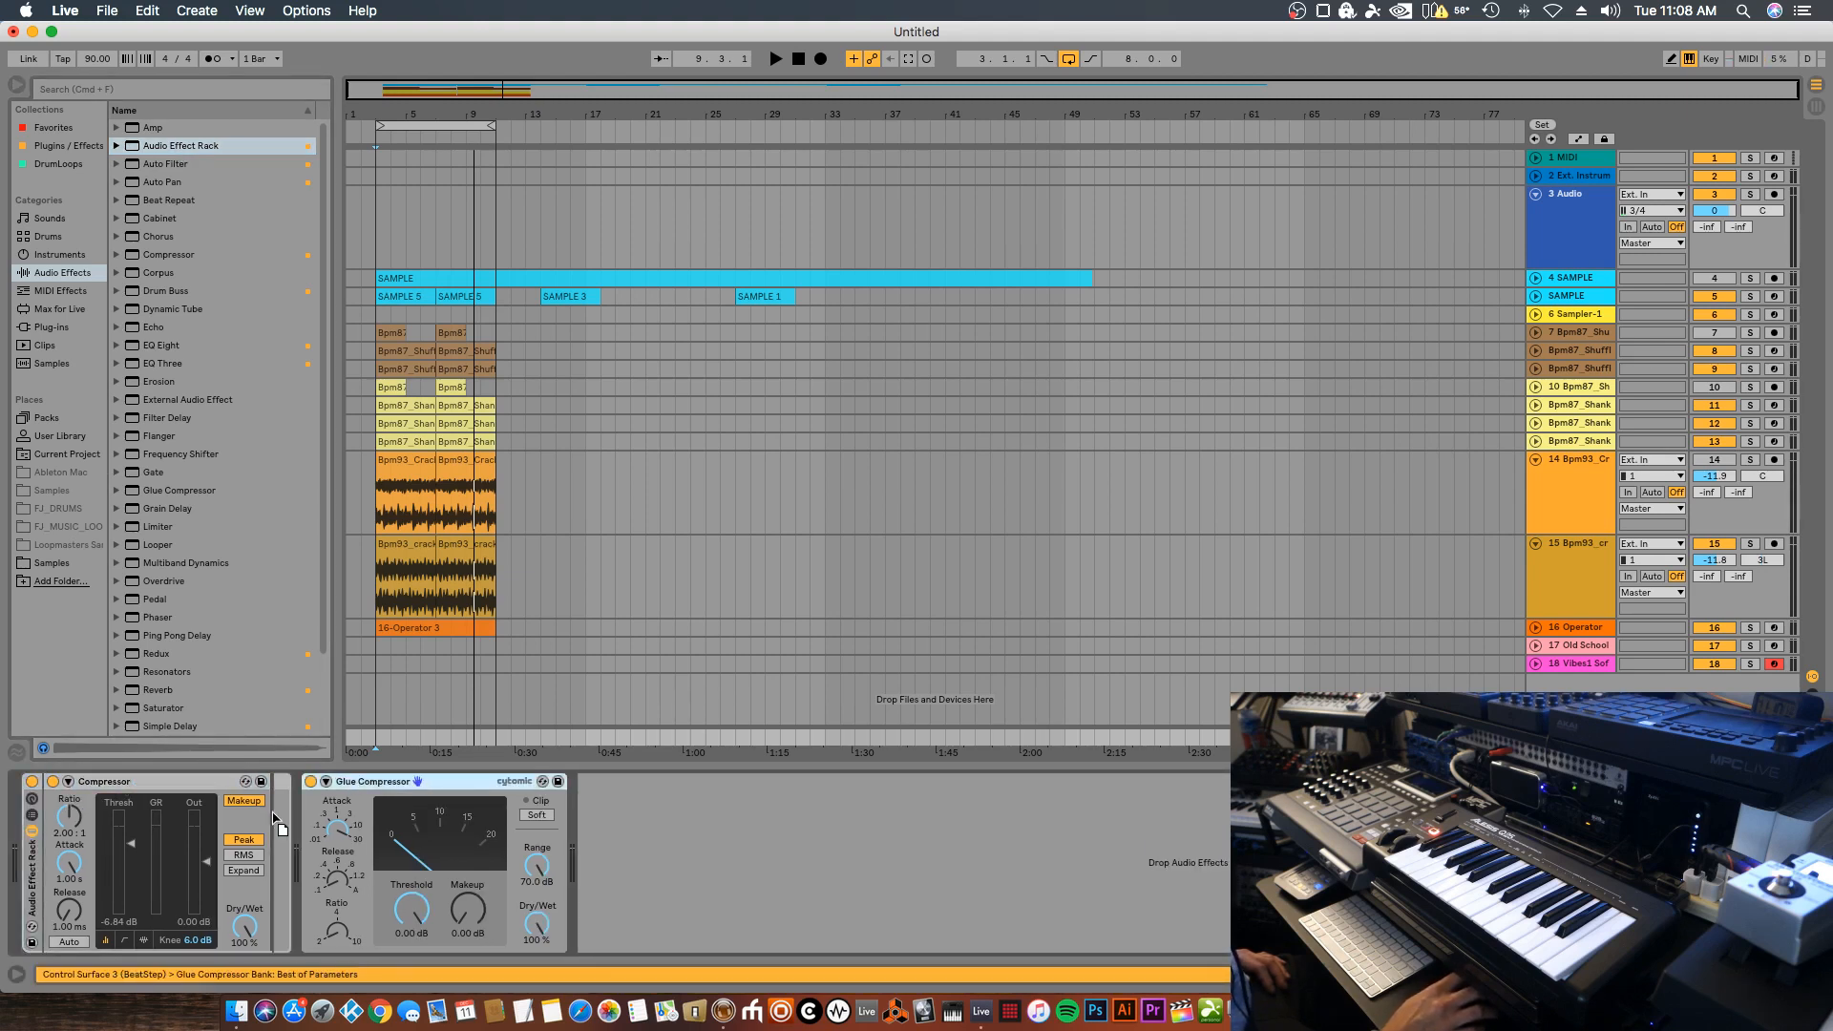
Compare the loop with the Master Audio Effect Rack bypassed and enabled, leaving the rack on
{"action": "left_click", "coordinate": [30, 782]}
{"action": "key", "text": "space"}
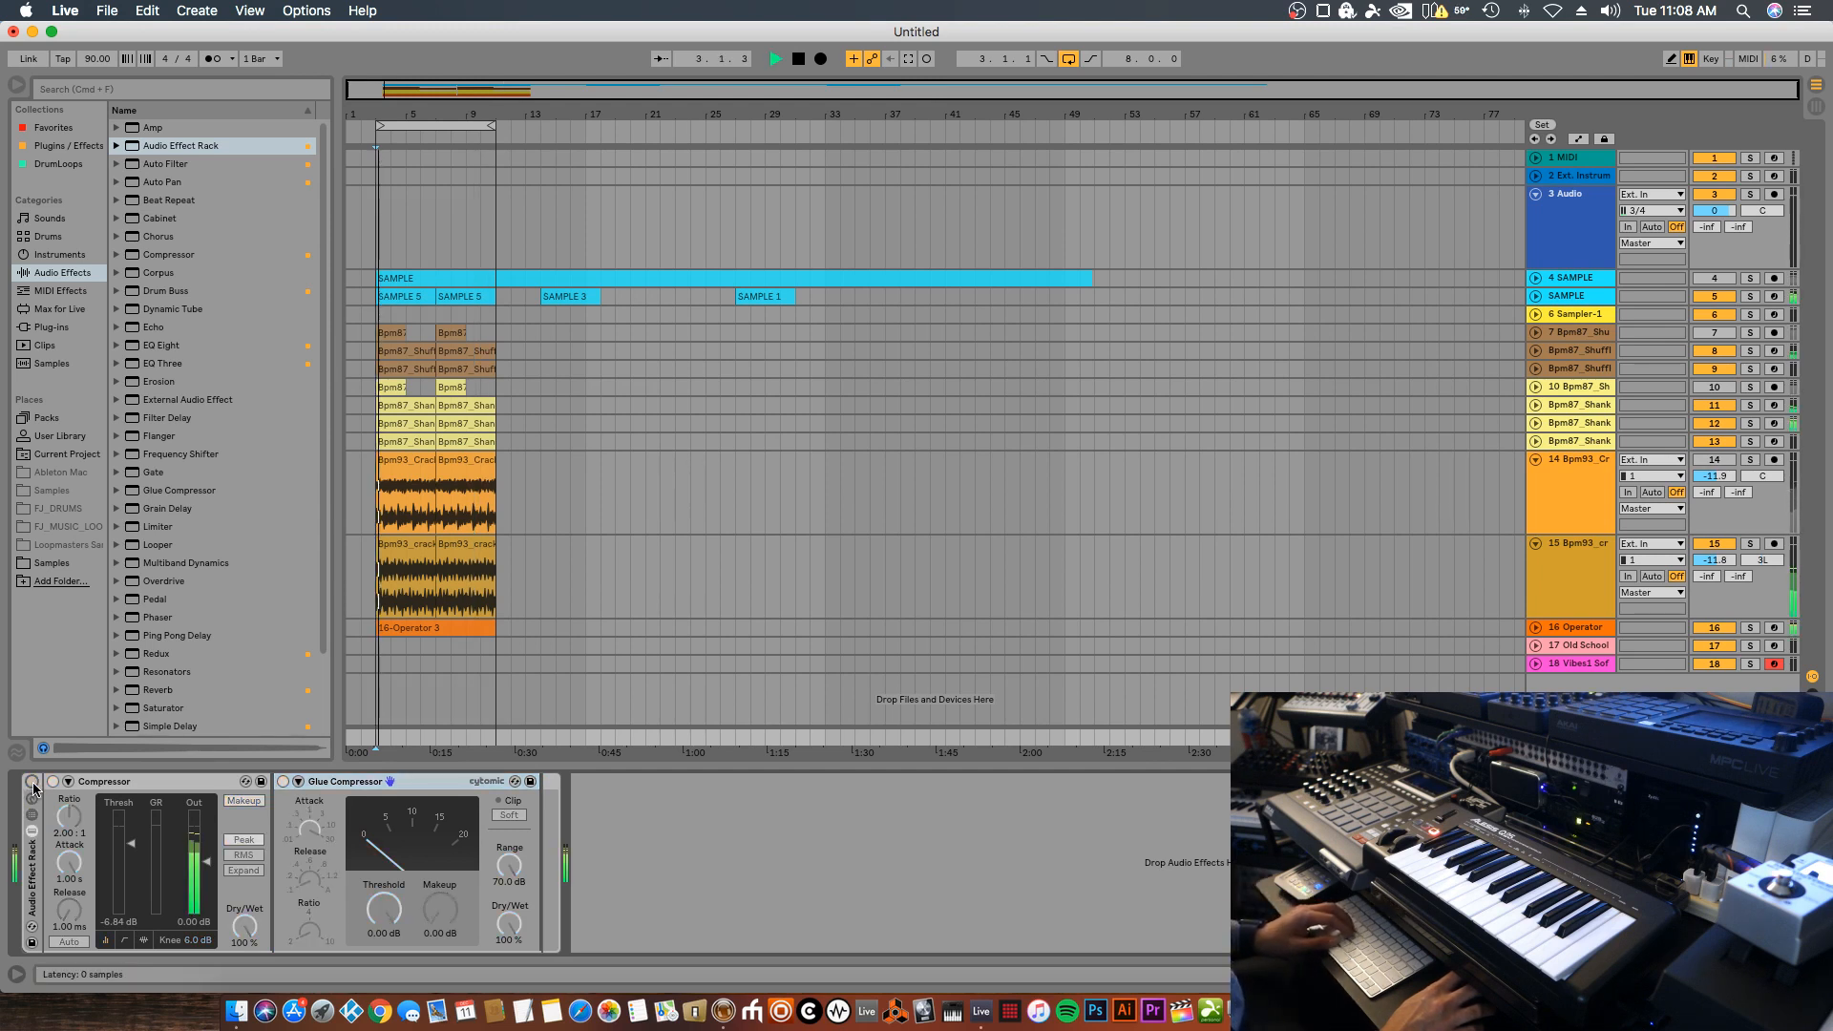
{"action": "left_click", "coordinate": [31, 782]}
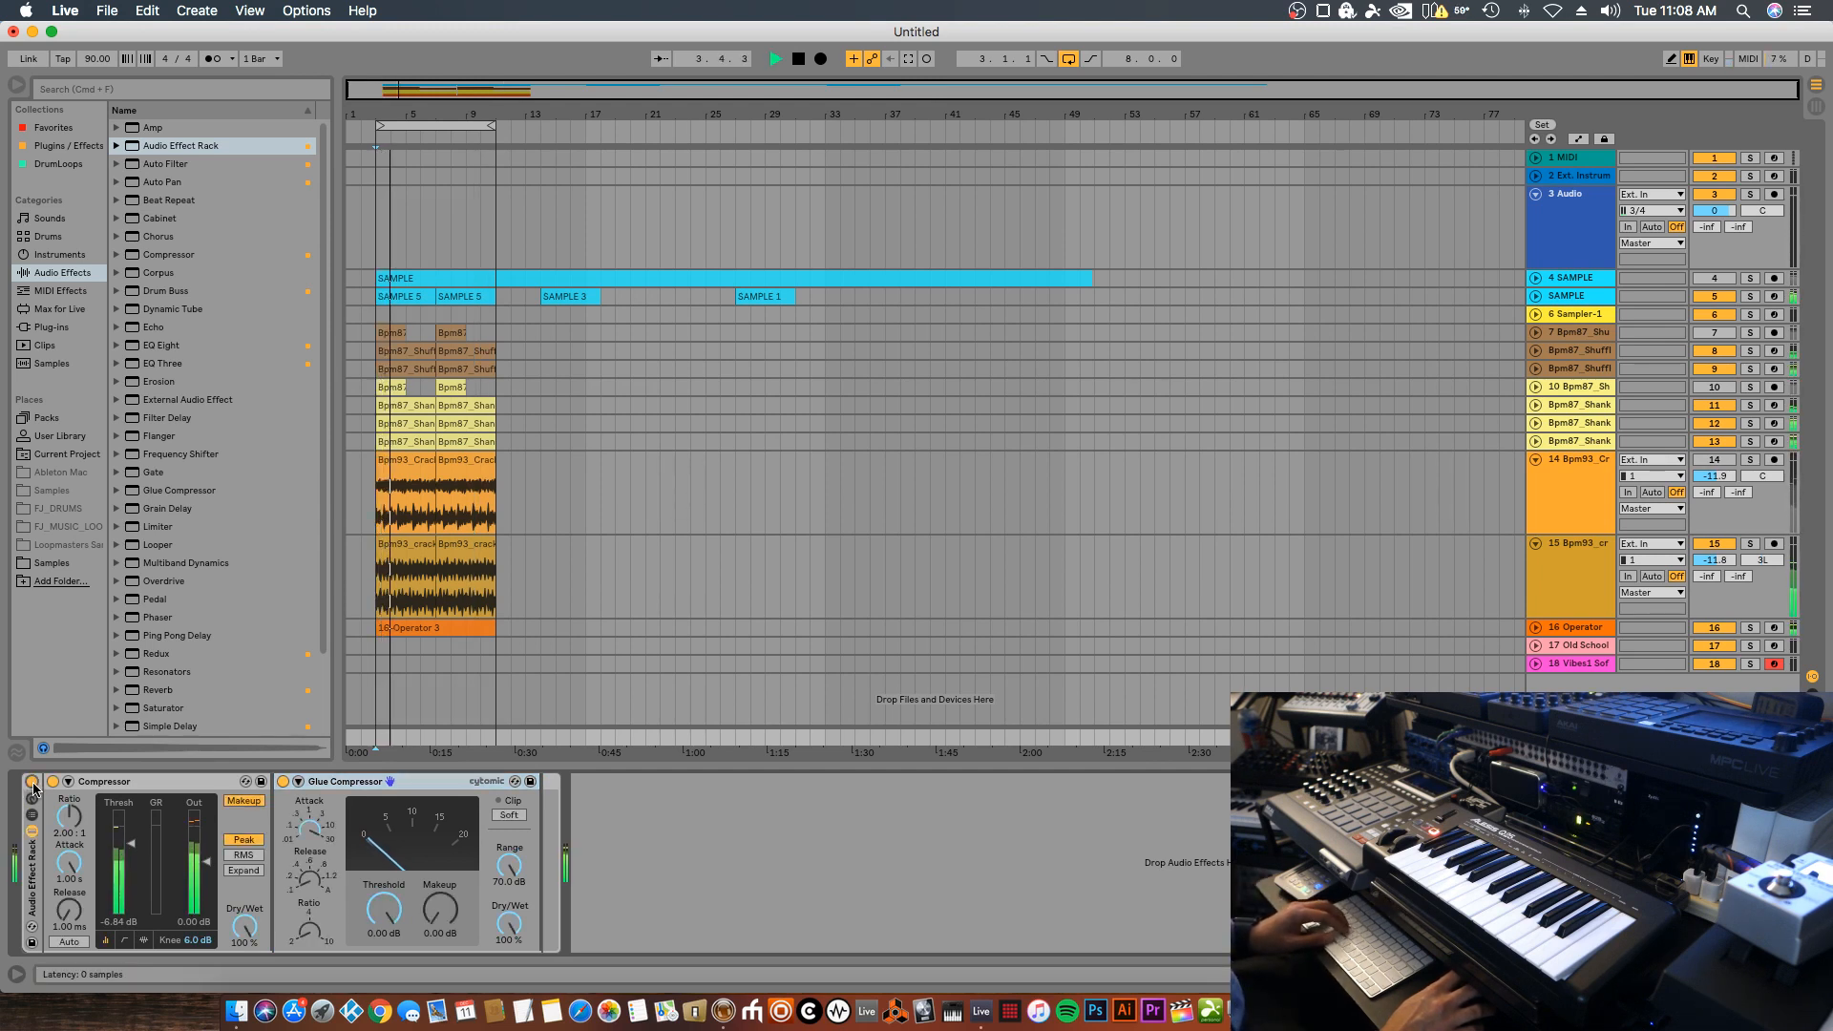
{"action": "left_click", "coordinate": [31, 782]}
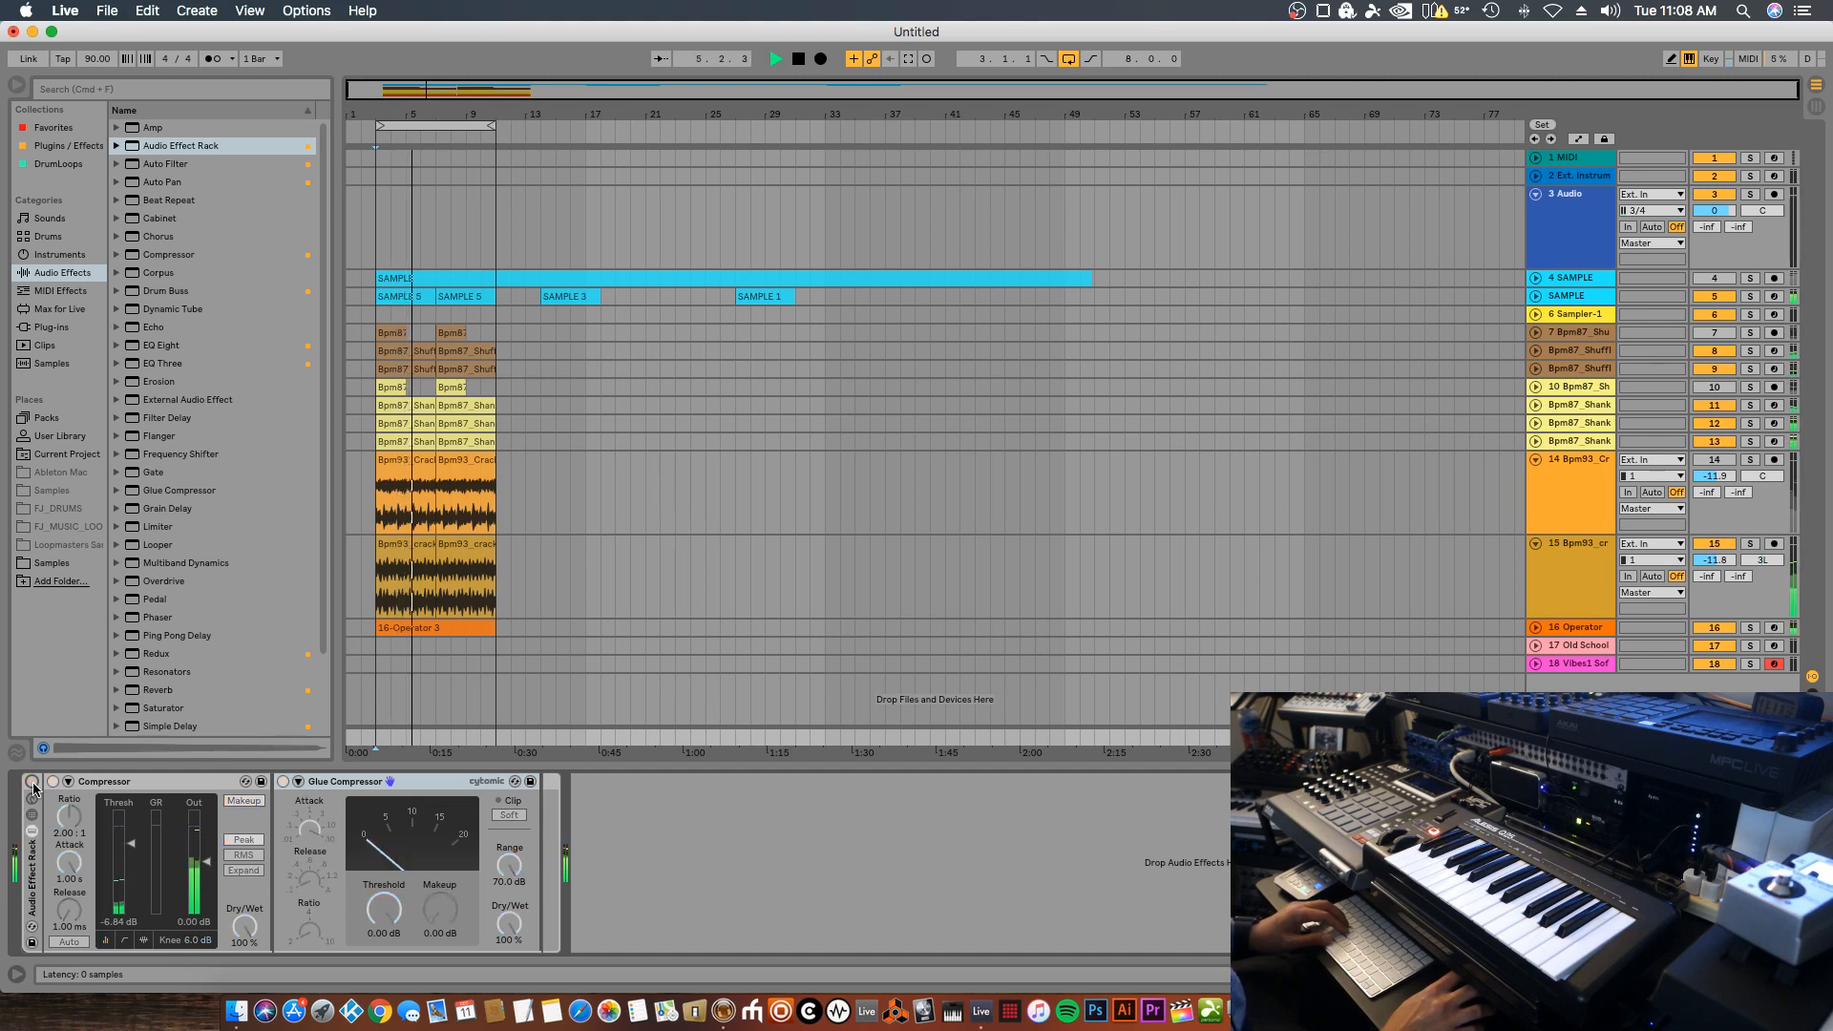
{"action": "left_click", "coordinate": [31, 782]}
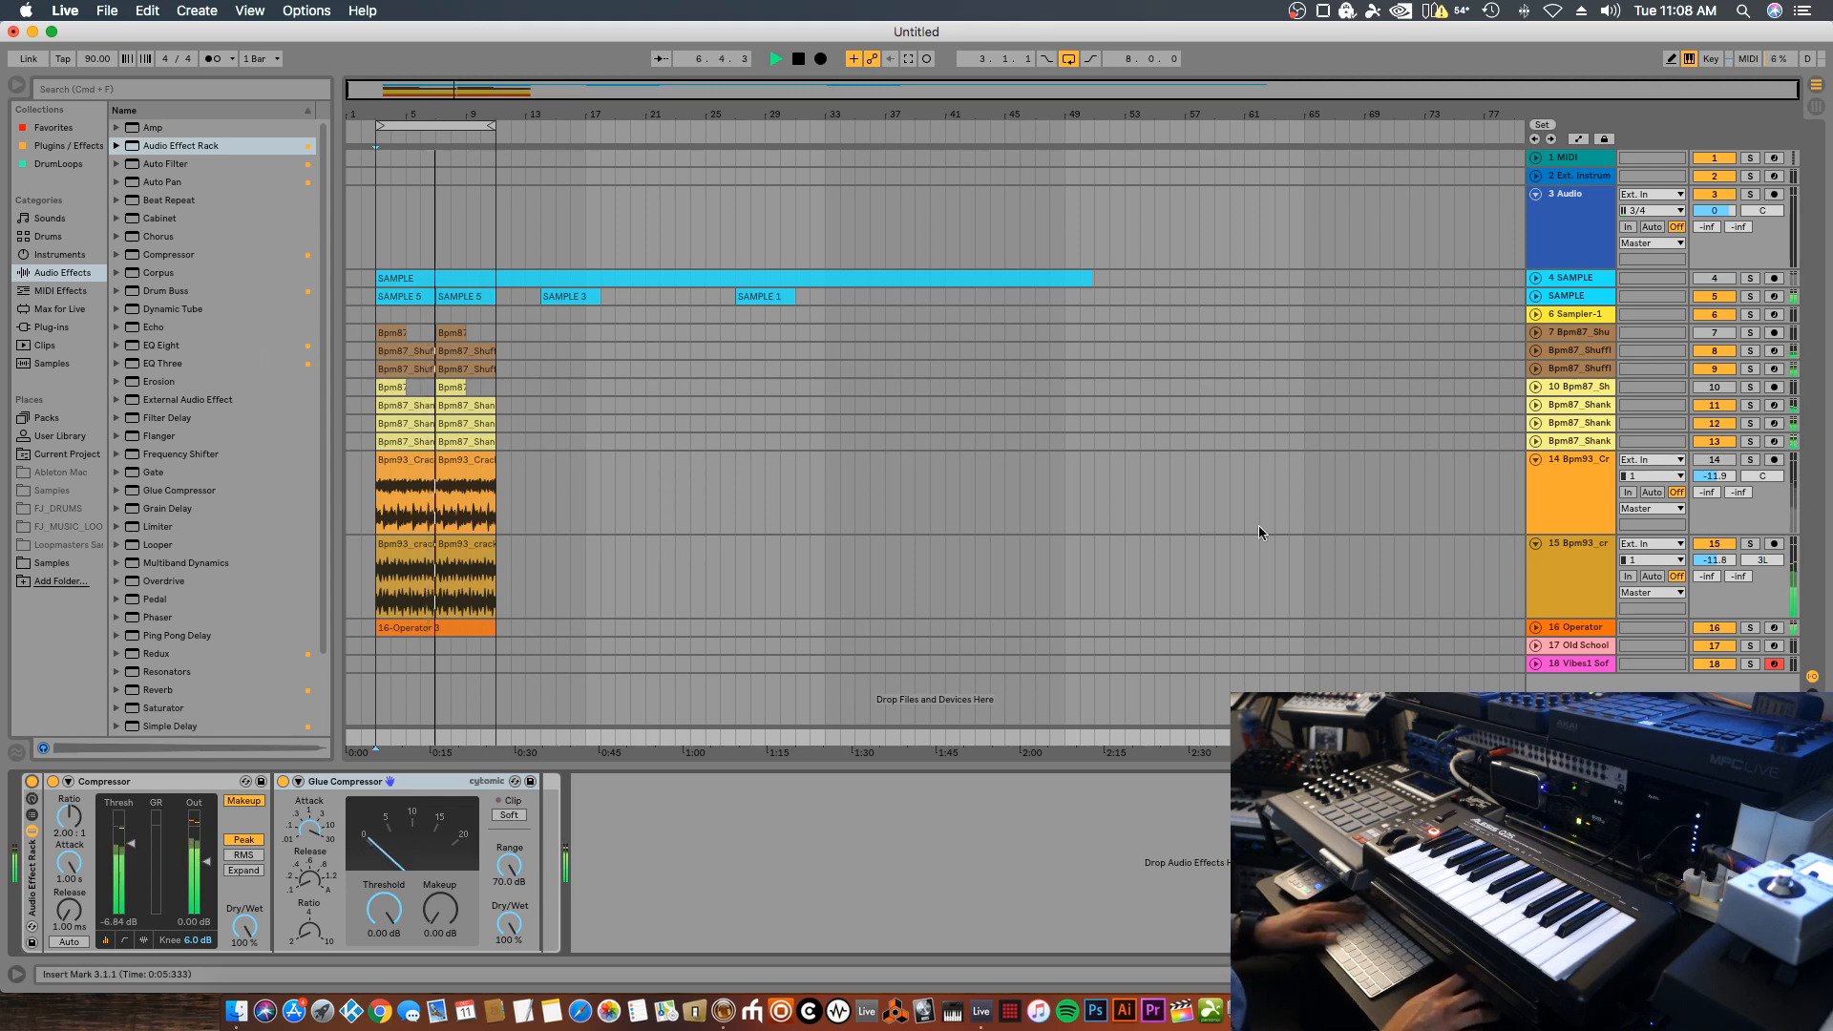
{"action": "key", "text": "space"}
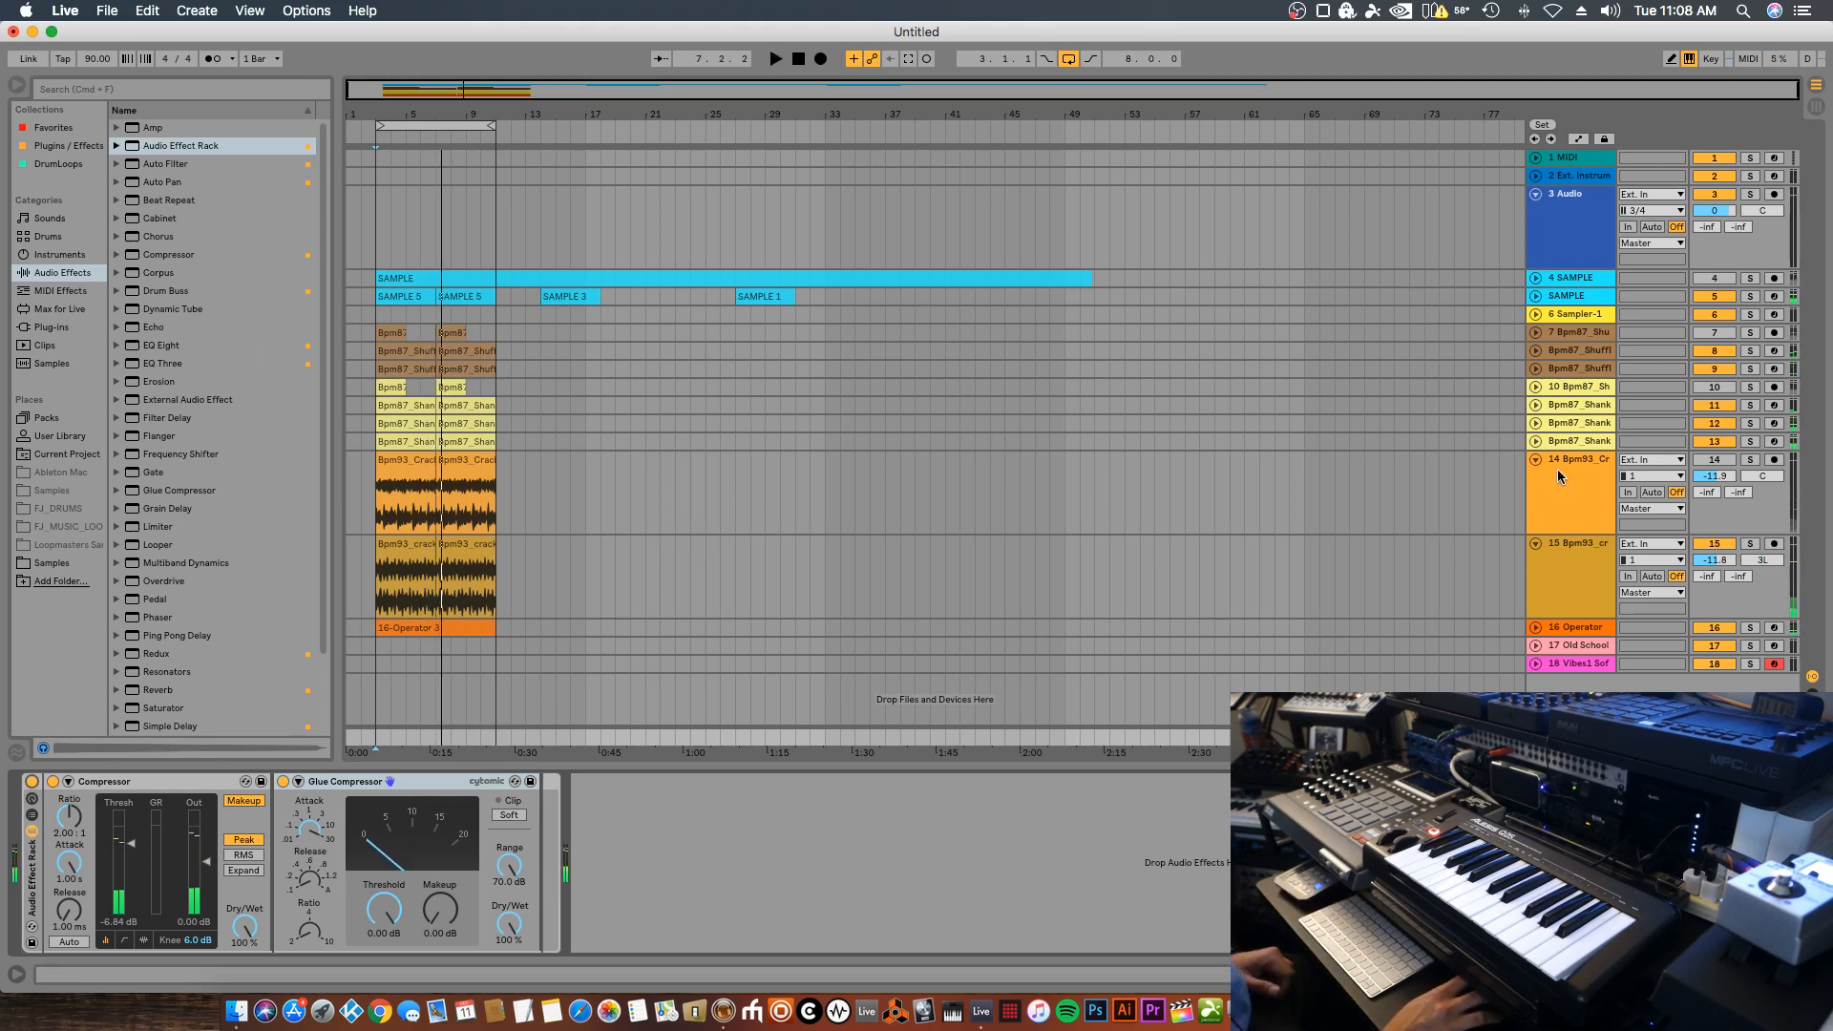
Group all the Bpm87 and Bpm93 drum tracks, from track 7 through track 15
{"action": "left_click", "coordinate": [1567, 444]}
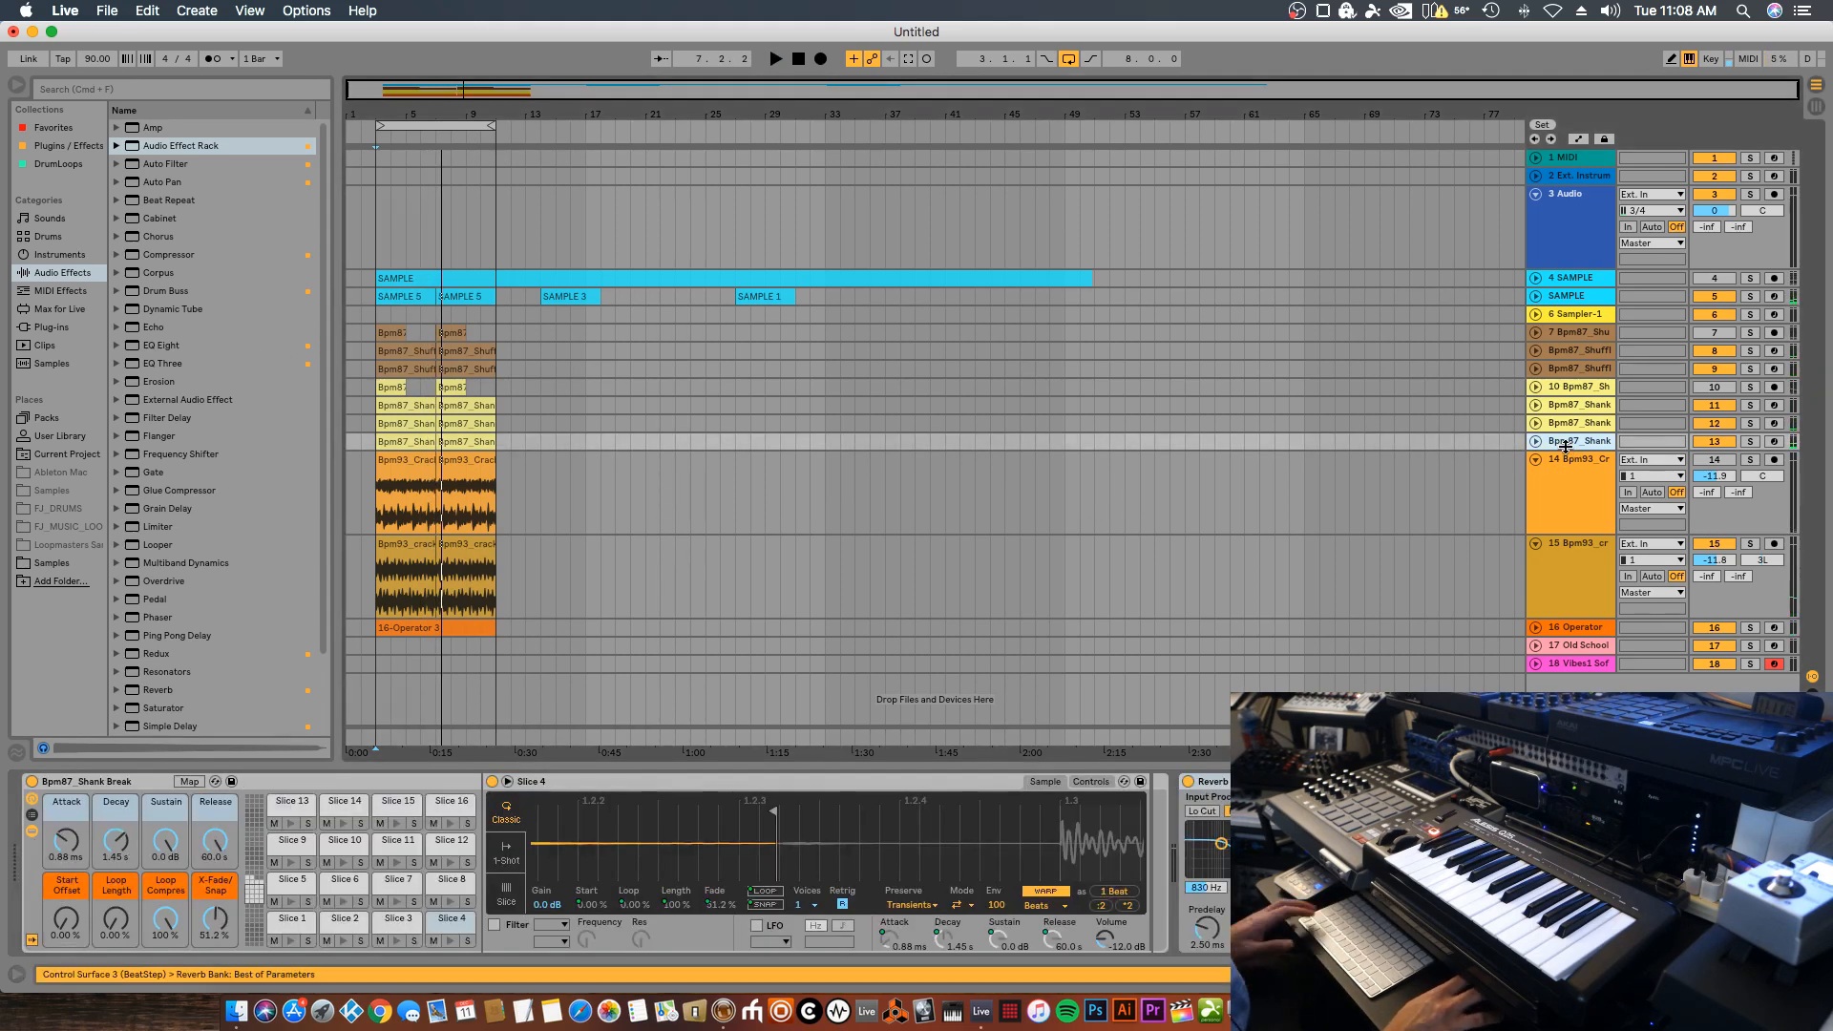
{"action": "left_click", "coordinate": [1571, 336]}
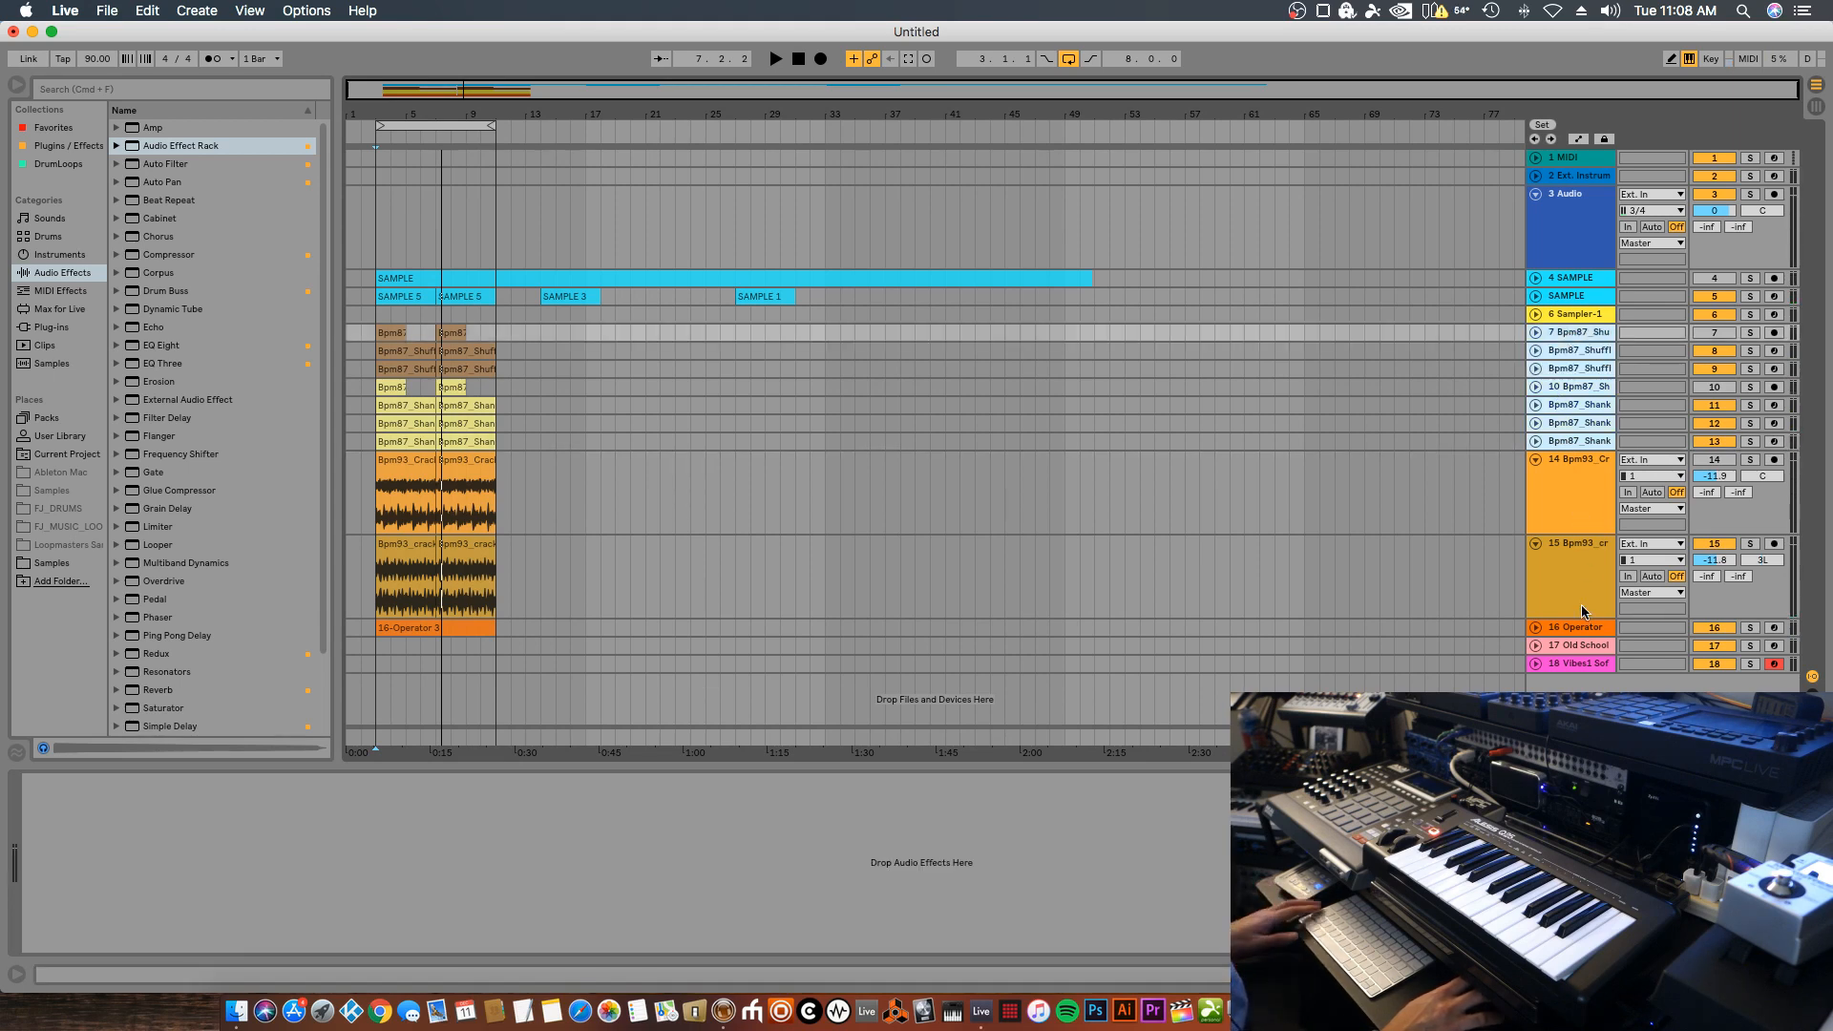
{"action": "left_click", "coordinate": [1573, 559]}
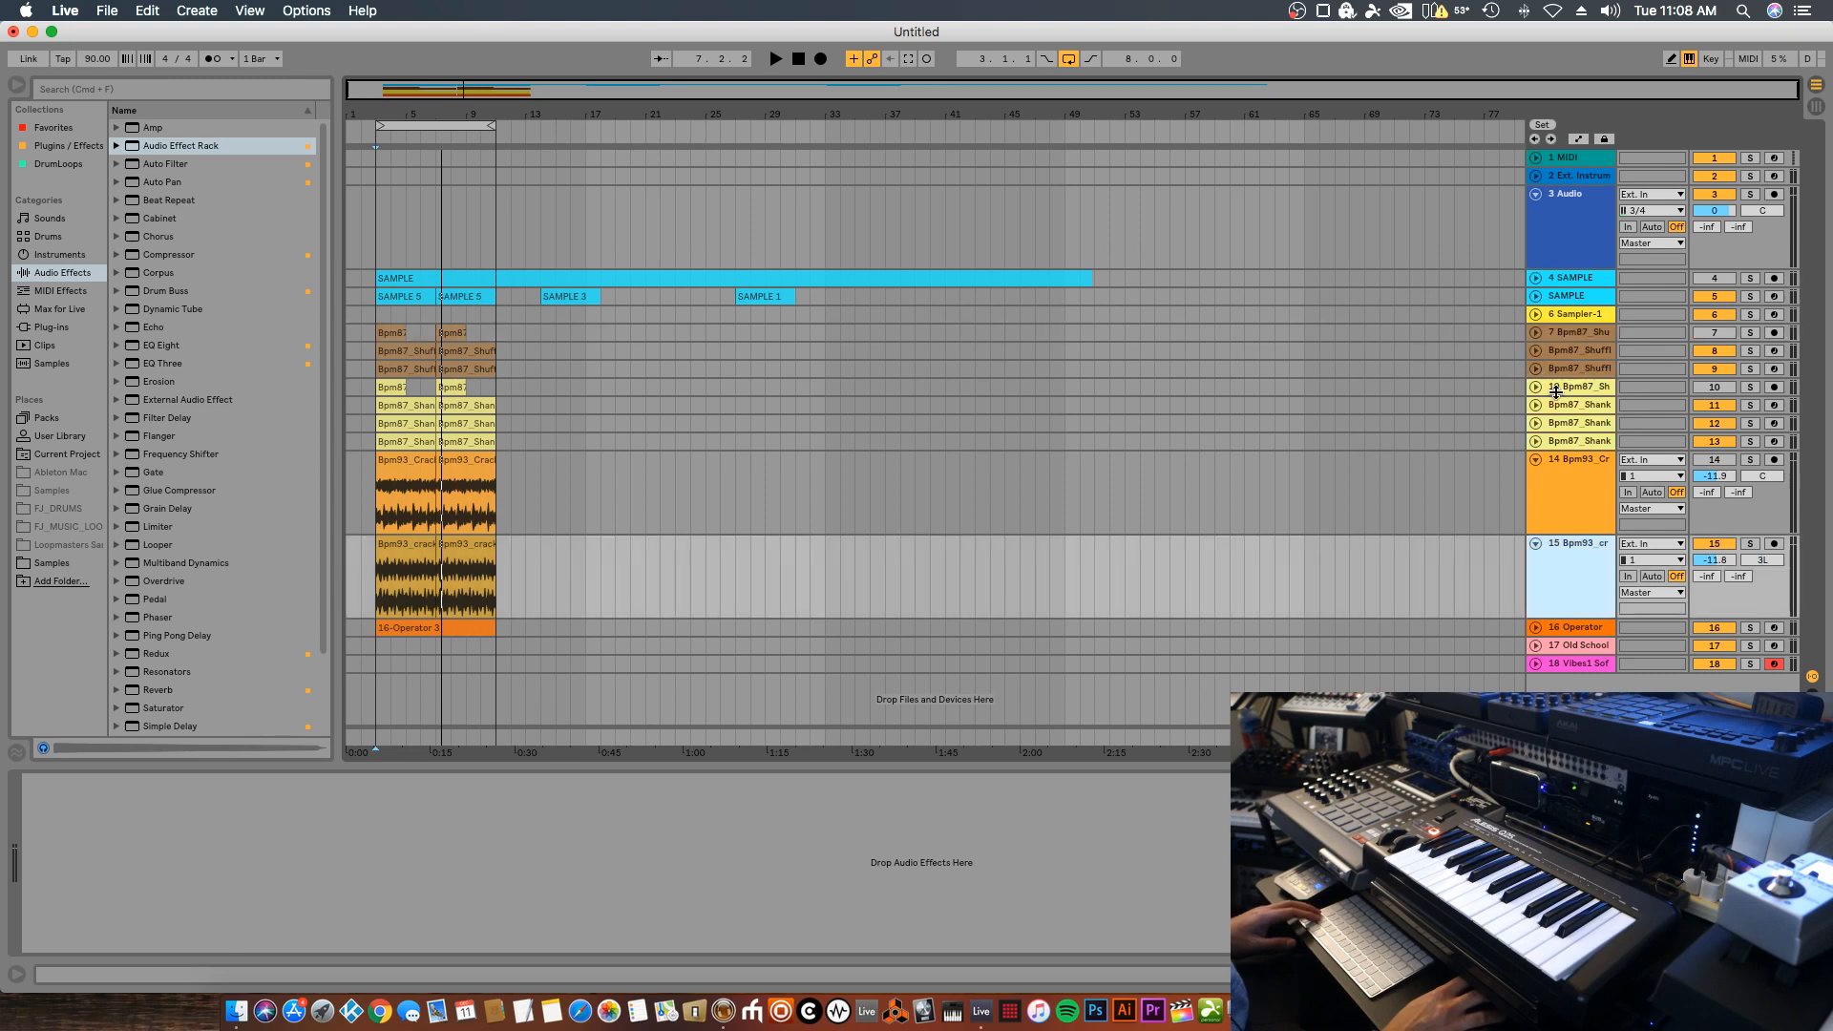
{"action": "left_click", "coordinate": [1566, 336], "text": "shift"}
{"action": "right_click", "coordinate": [1565, 336]}
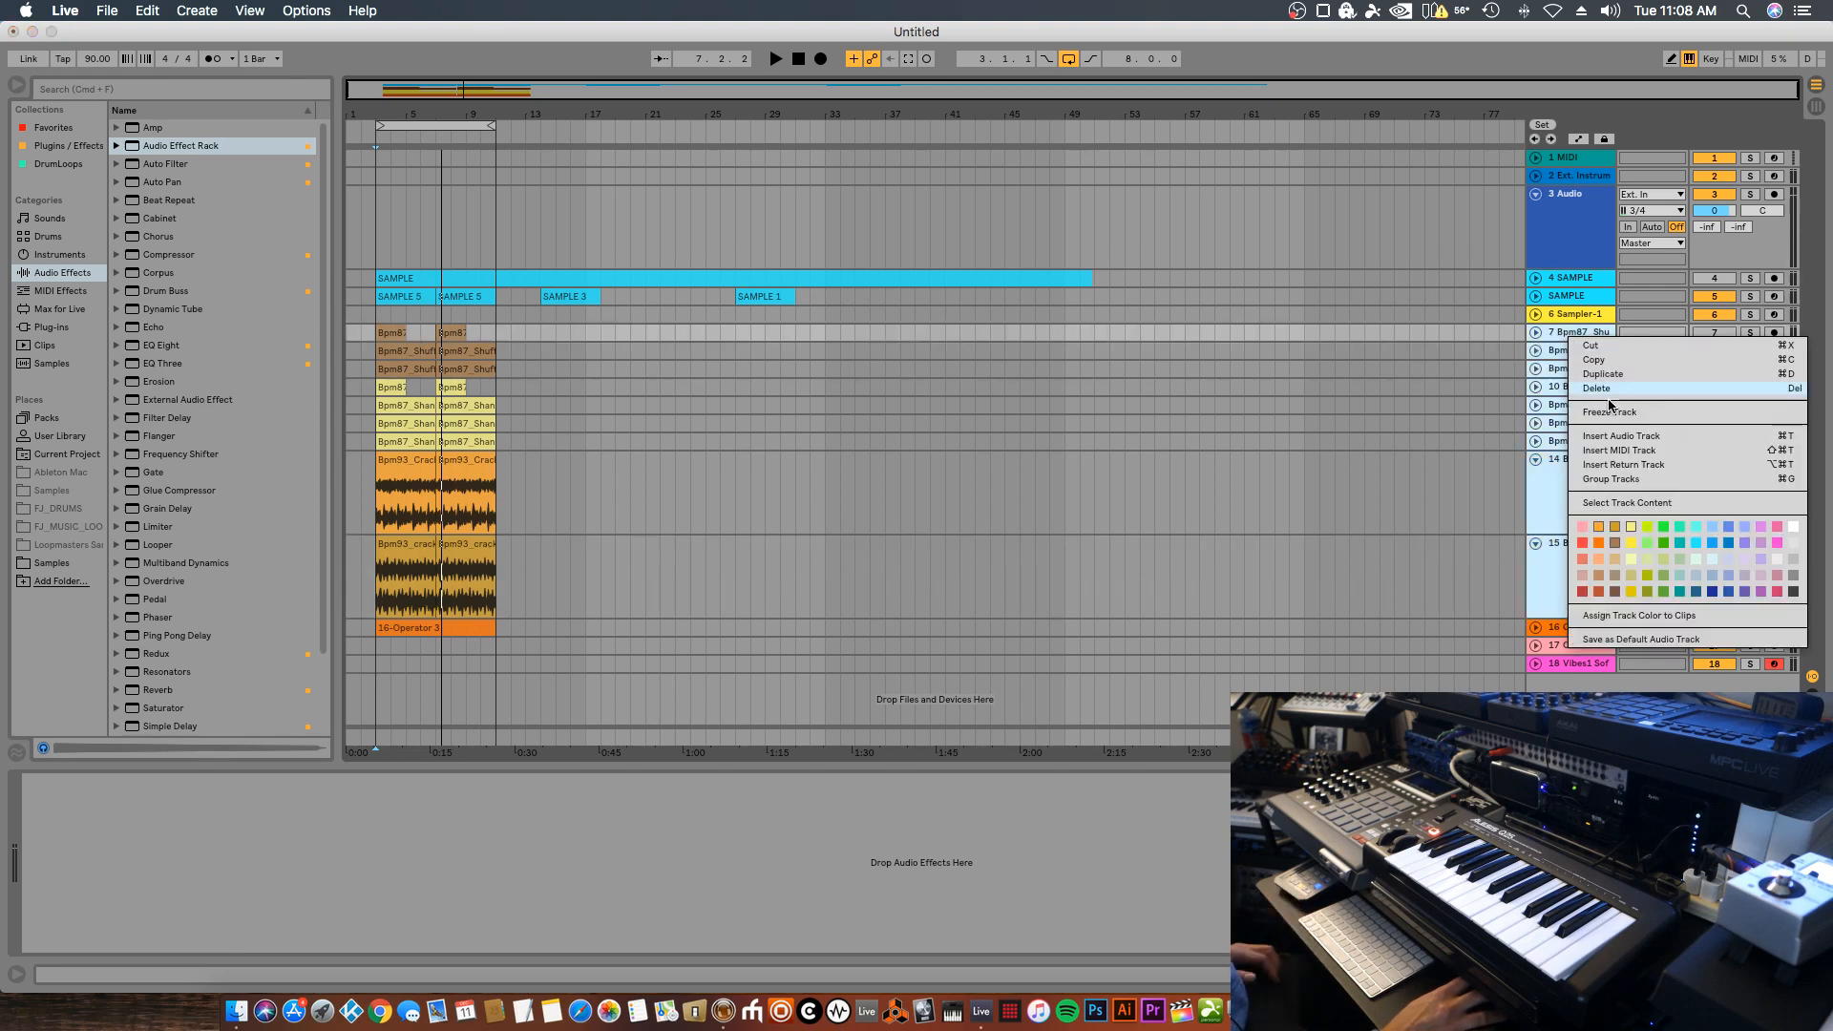
{"action": "left_click", "coordinate": [1611, 479]}
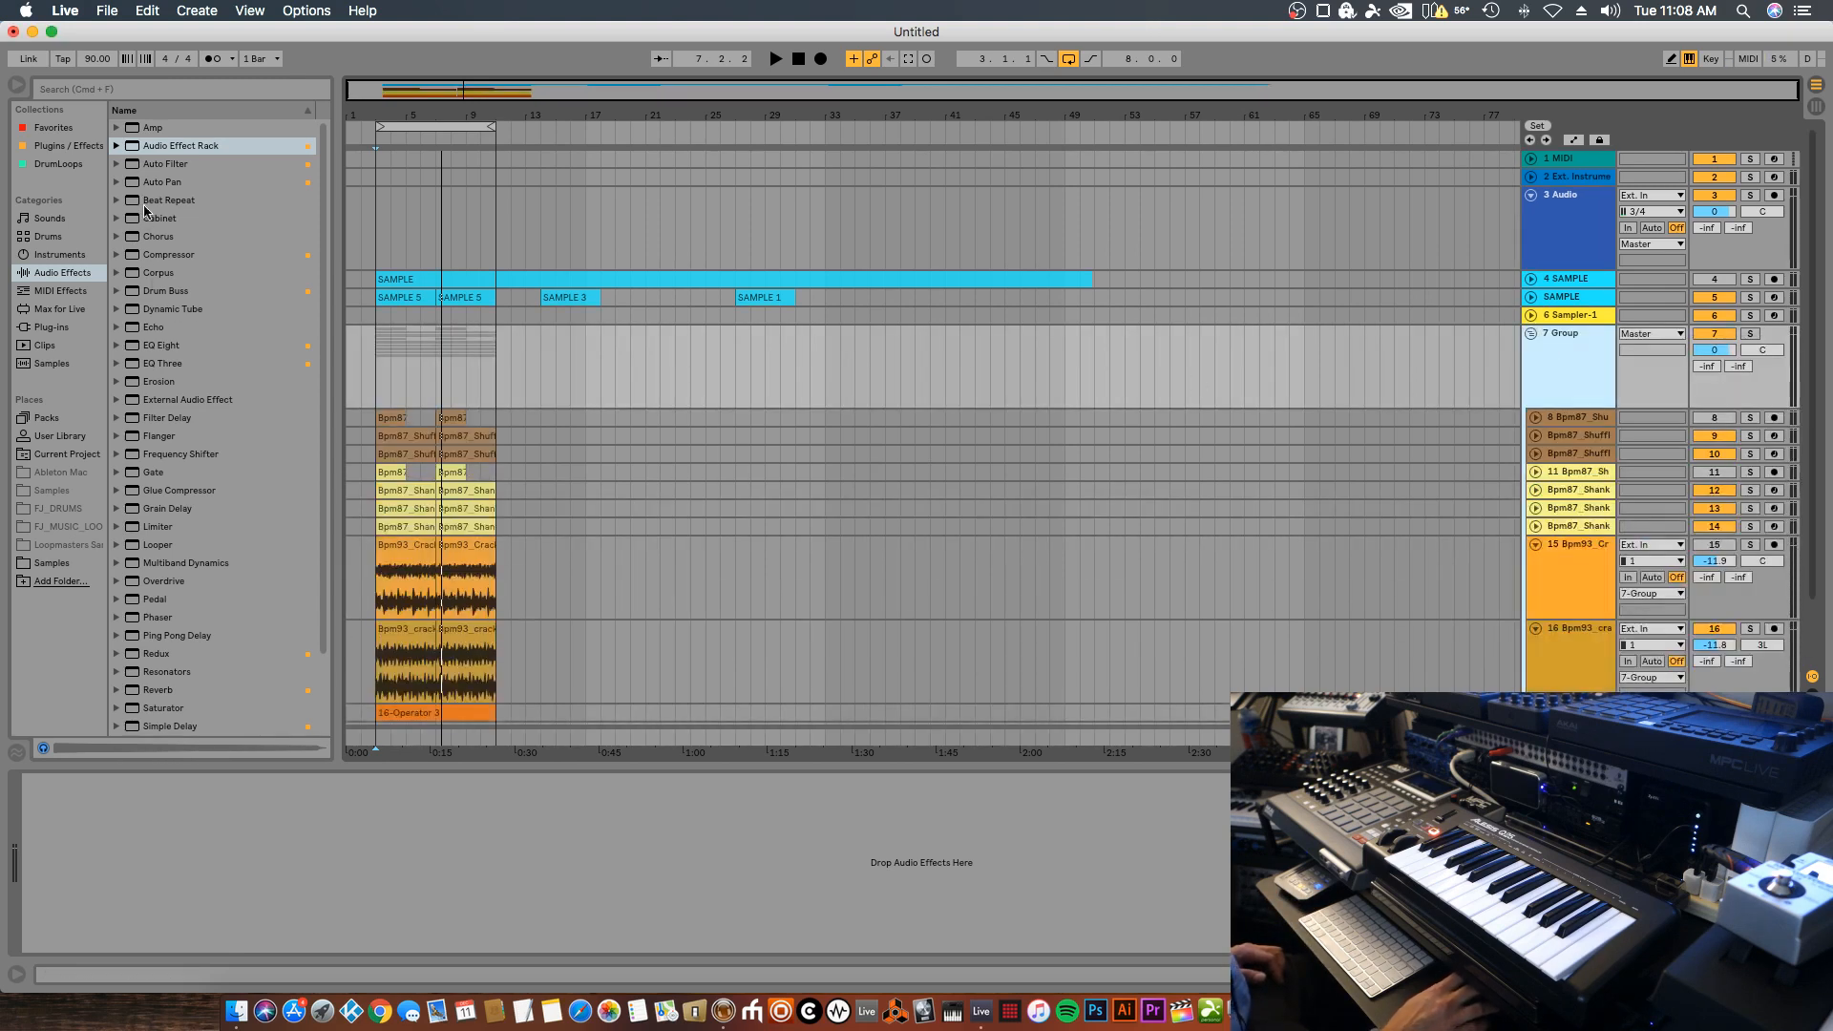
Add a Drum Buss to the drum group and set its Boom frequency to 90.0 Hz and Damp to 20.0 kHz
{"action": "left_click_drag", "start_coordinate": [167, 291], "coordinate": [1420, 374]}
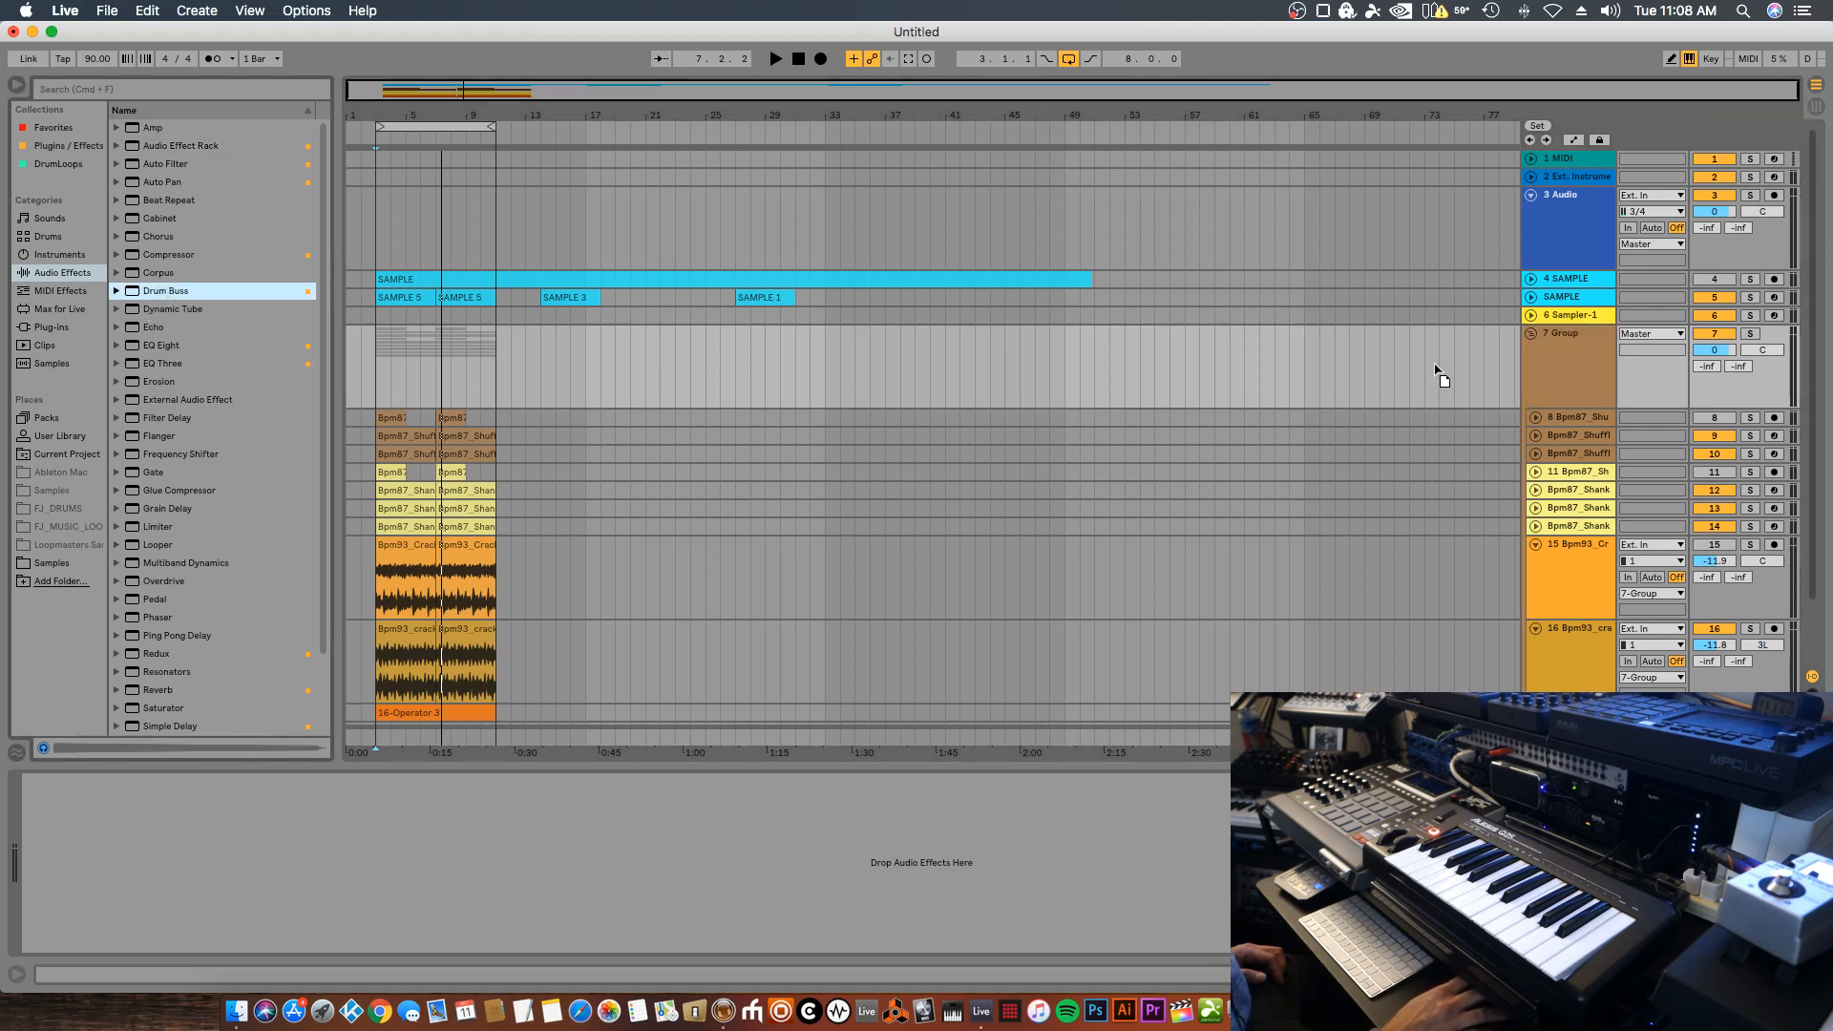
{"action": "left_click_drag", "start_coordinate": [1580, 381], "coordinate": [782, 821]}
{"action": "key", "text": "space"}
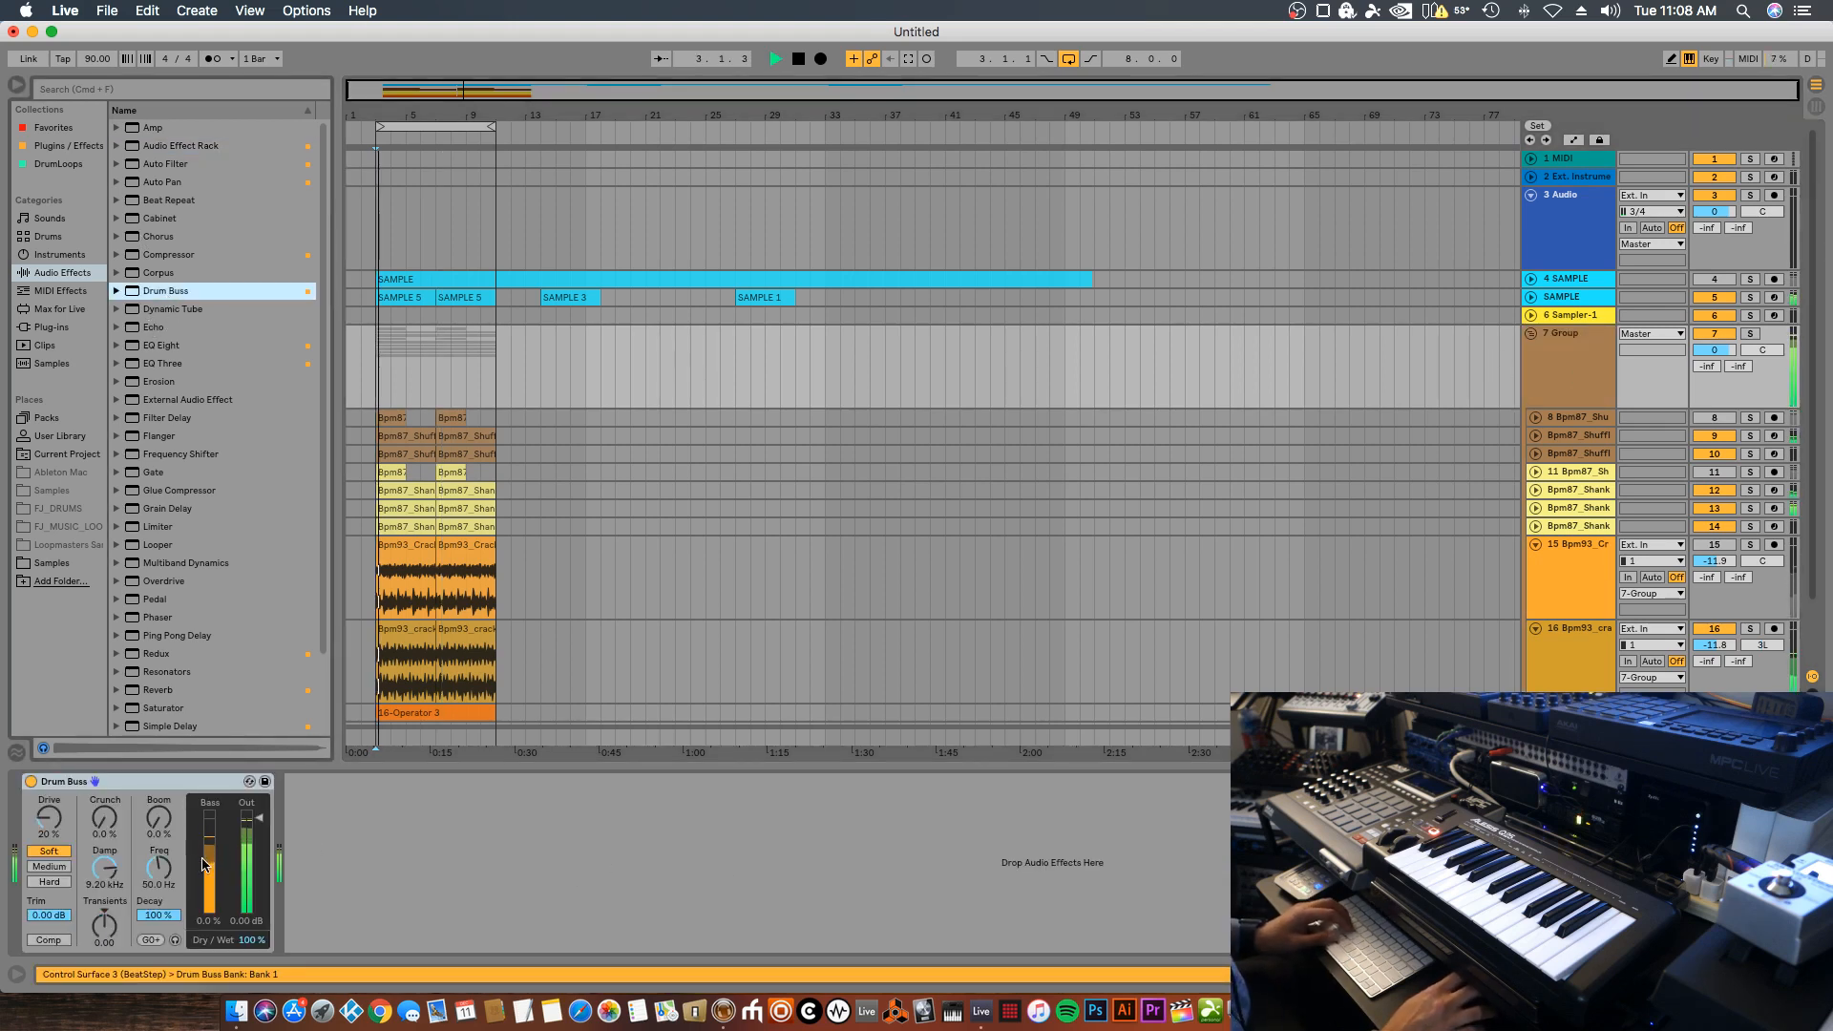
{"action": "left_click_drag", "start_coordinate": [157, 875], "coordinate": [157, 792]}
{"action": "left_click_drag", "start_coordinate": [104, 872], "coordinate": [105, 801]}
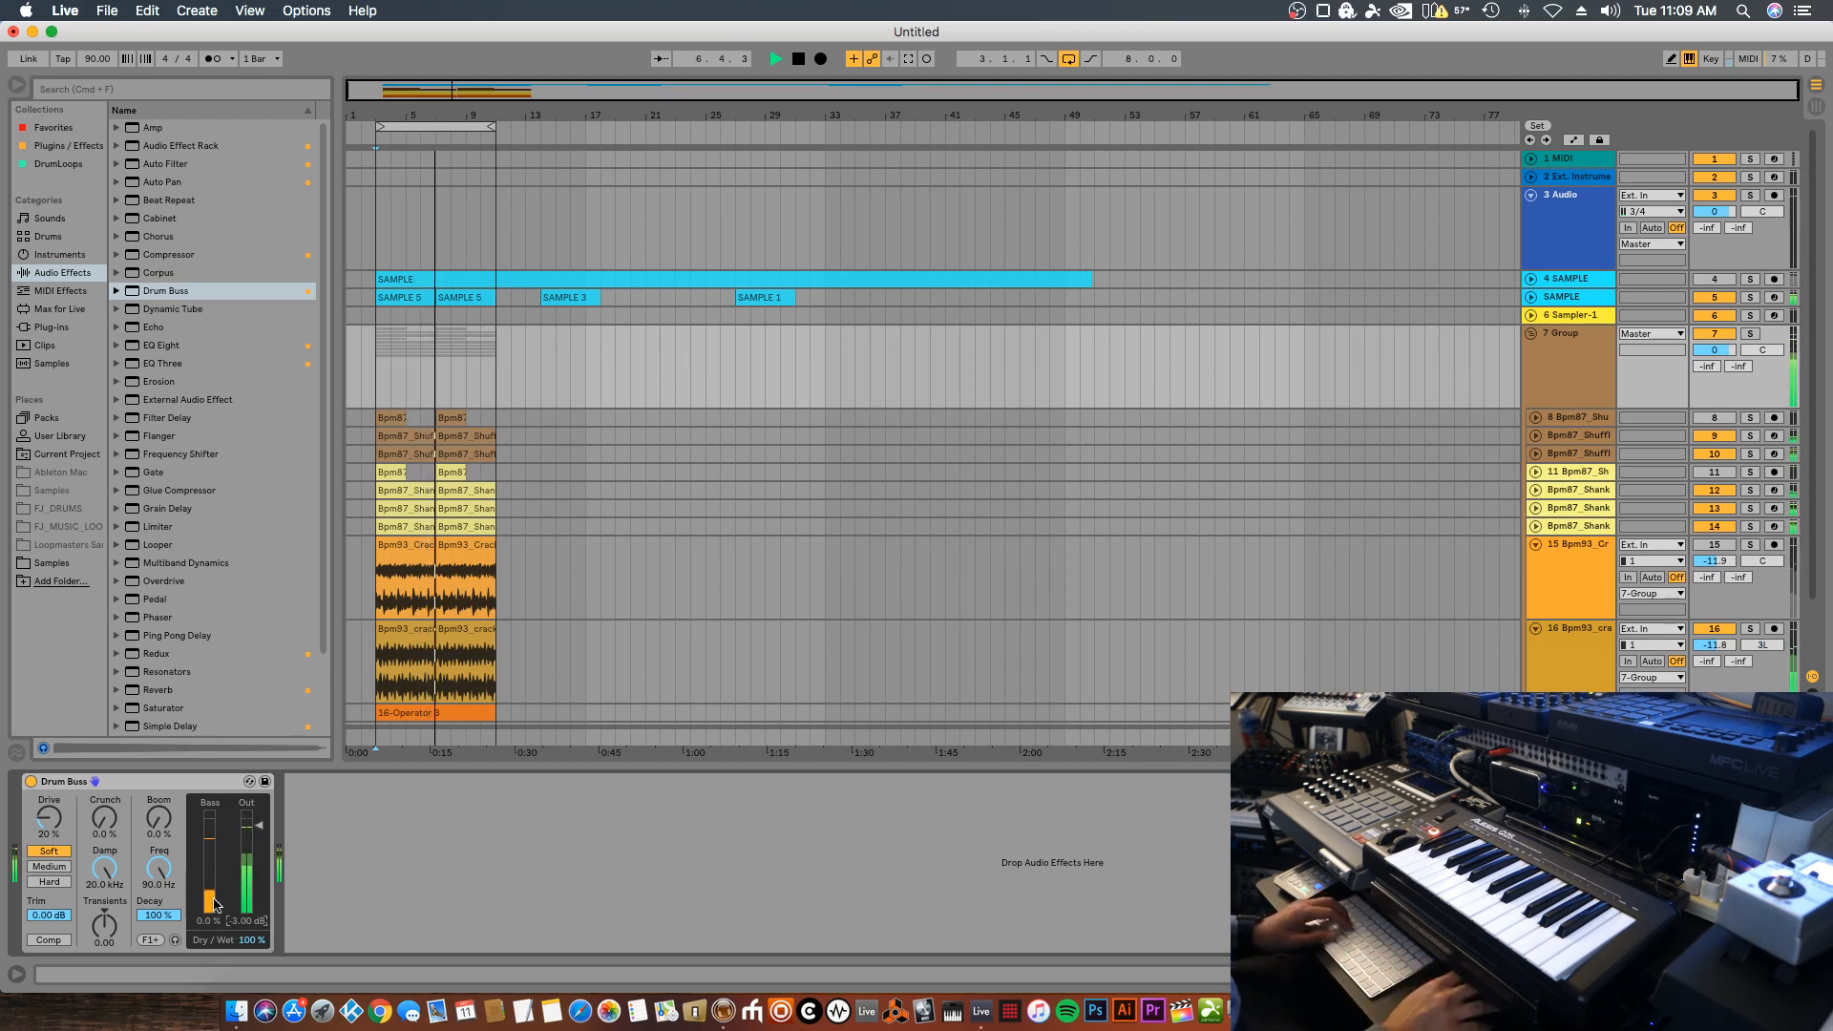
Compare the drums with Drum Buss bypassed and enabled, and set its output level to -3.00 dB
{"action": "left_click", "coordinate": [31, 781]}
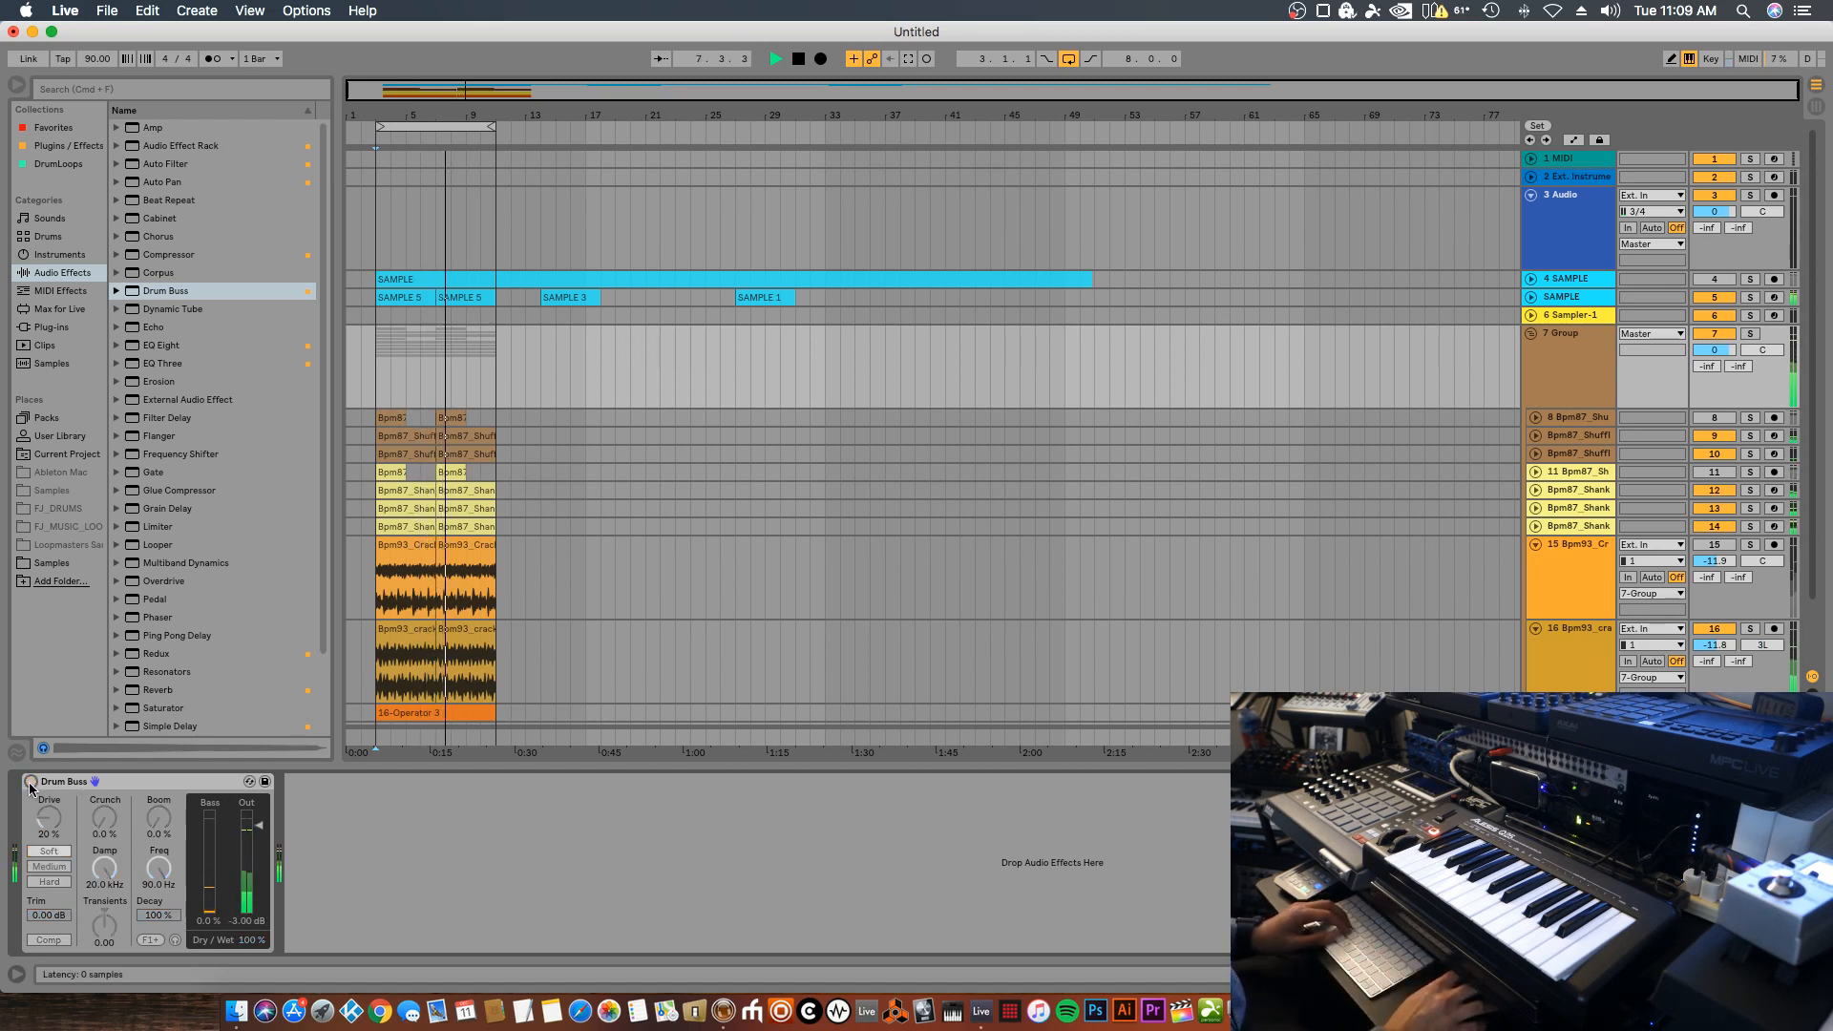
{"action": "left_click", "coordinate": [30, 781]}
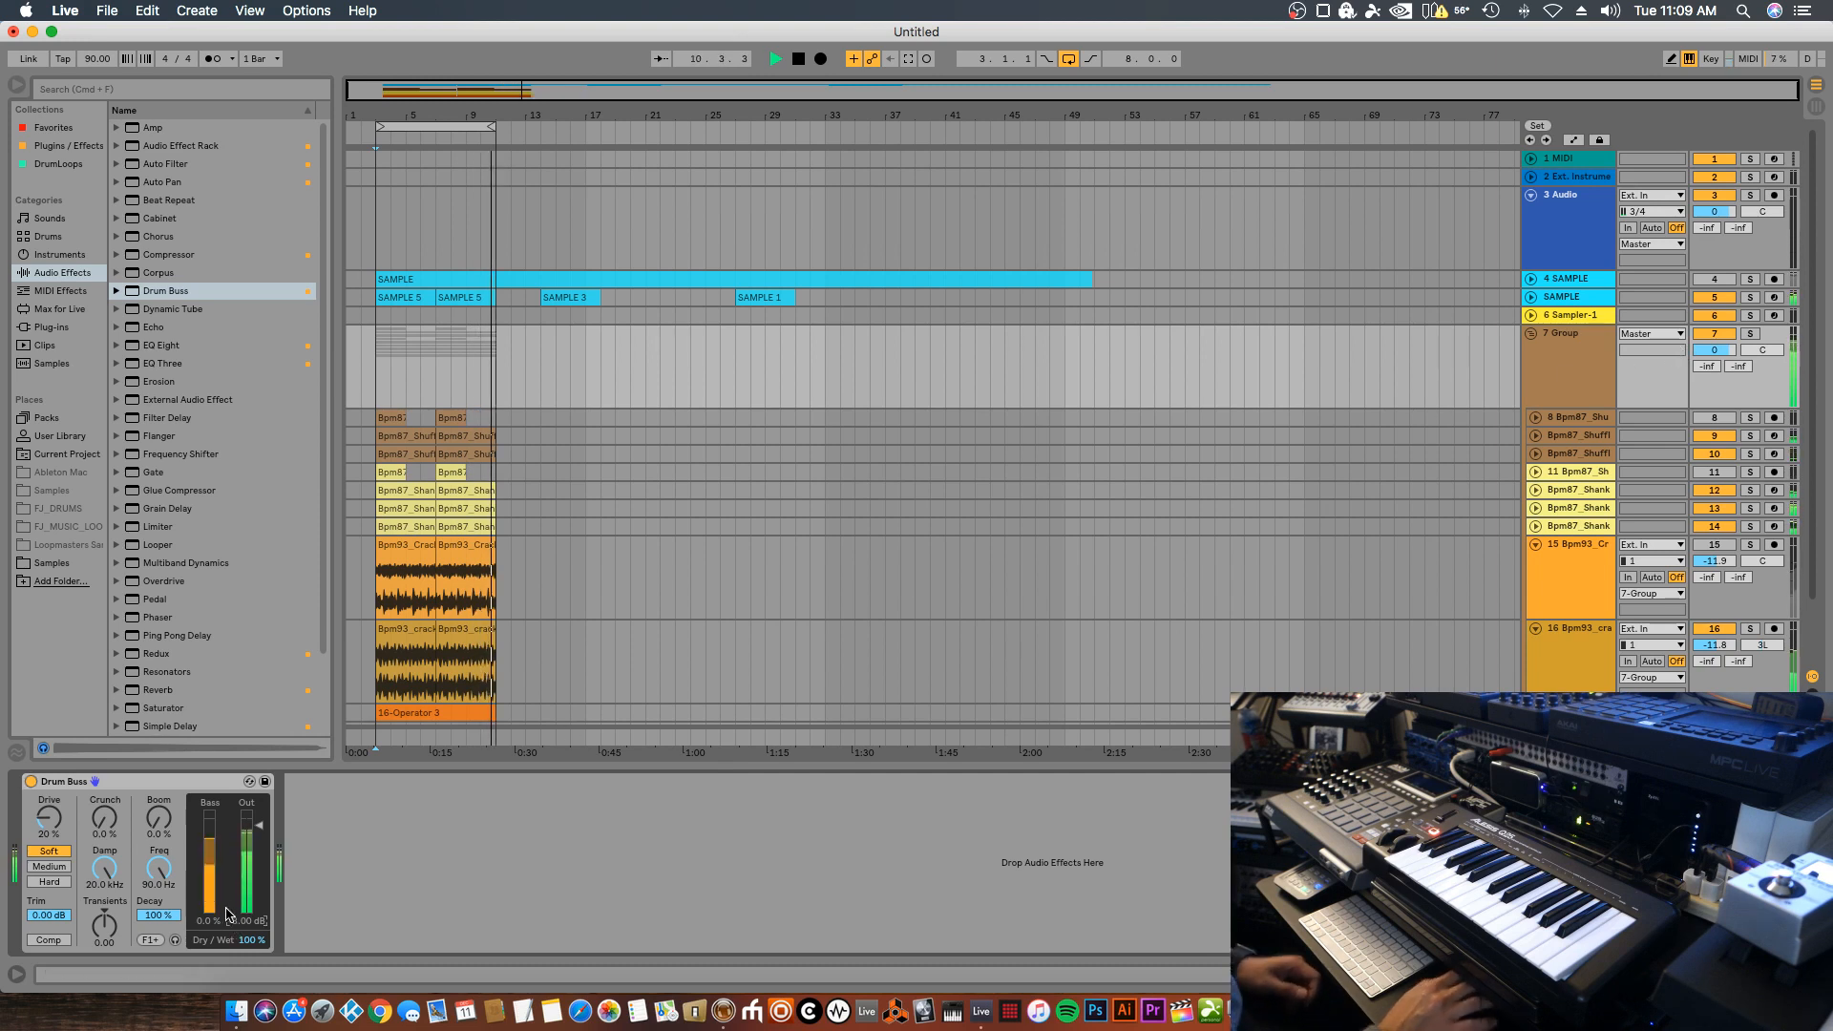
{"action": "type", "text": "-4"}
{"action": "key", "text": "Return"}
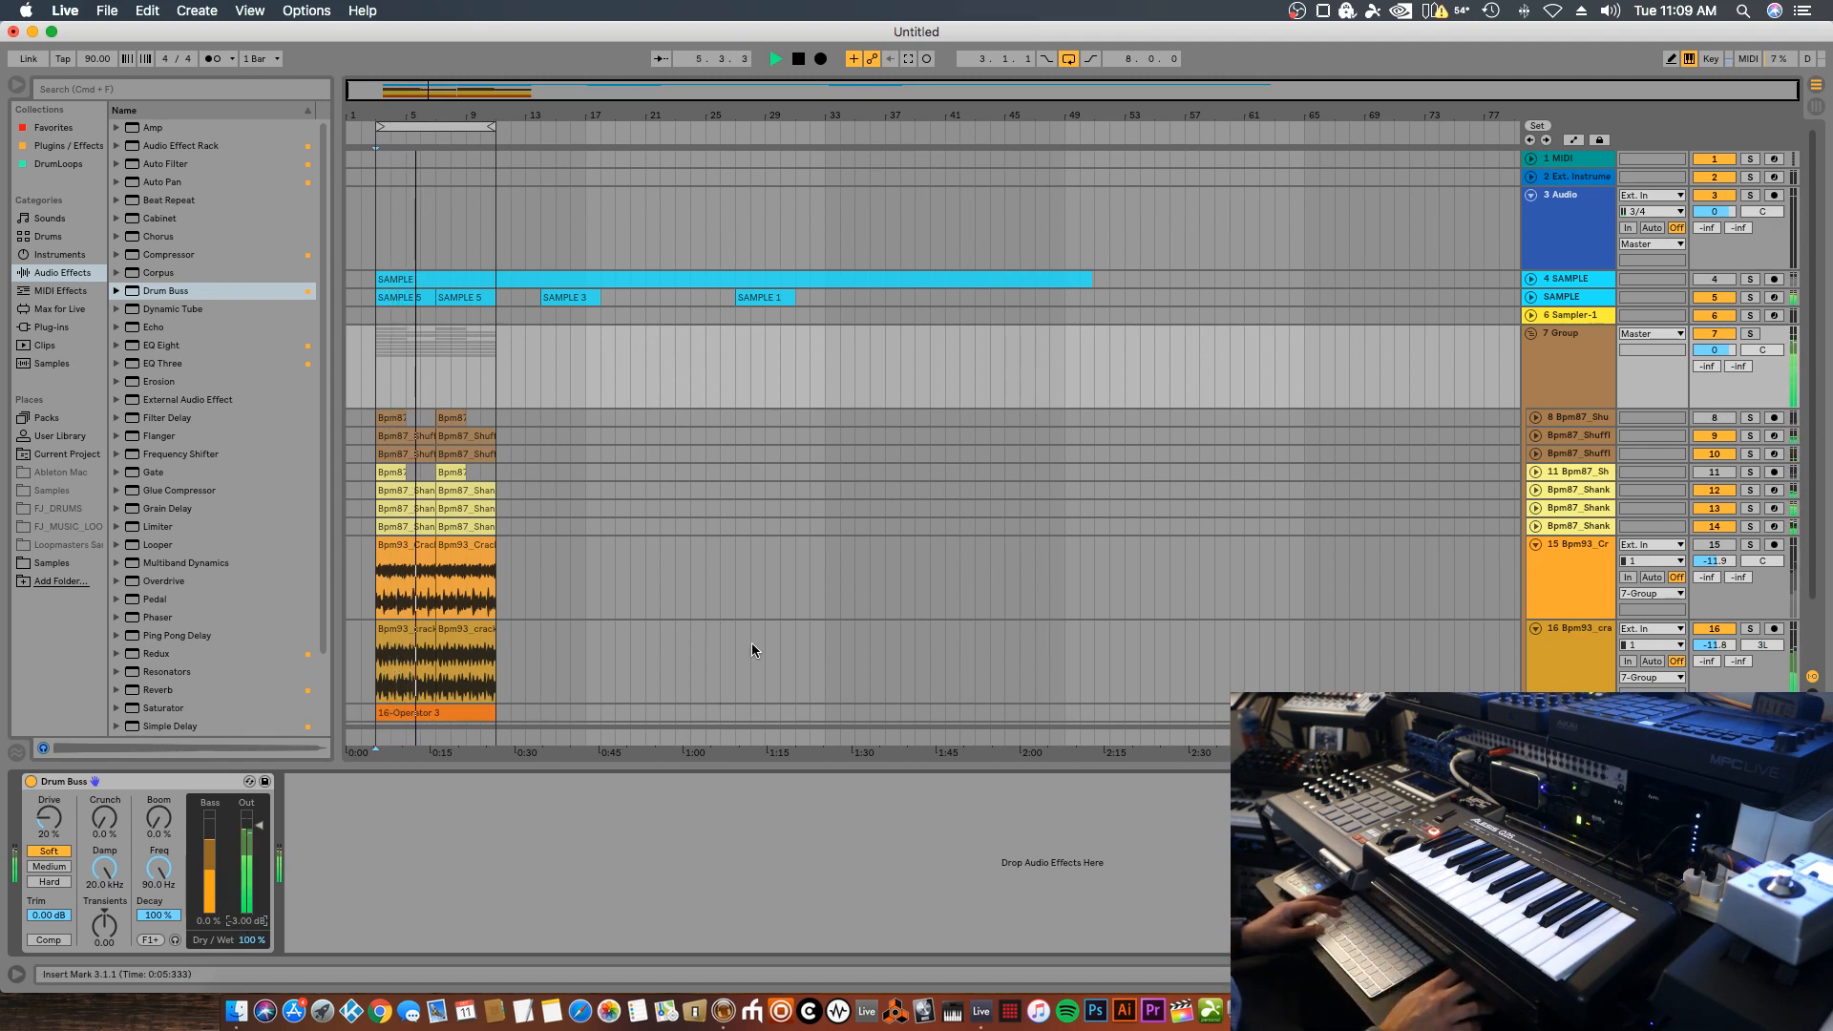
Inspect the device chains of the chopped SAMPLE track and the Vibes1 Soft track, and restart loop playback
{"action": "left_click", "coordinate": [1365, 295]}
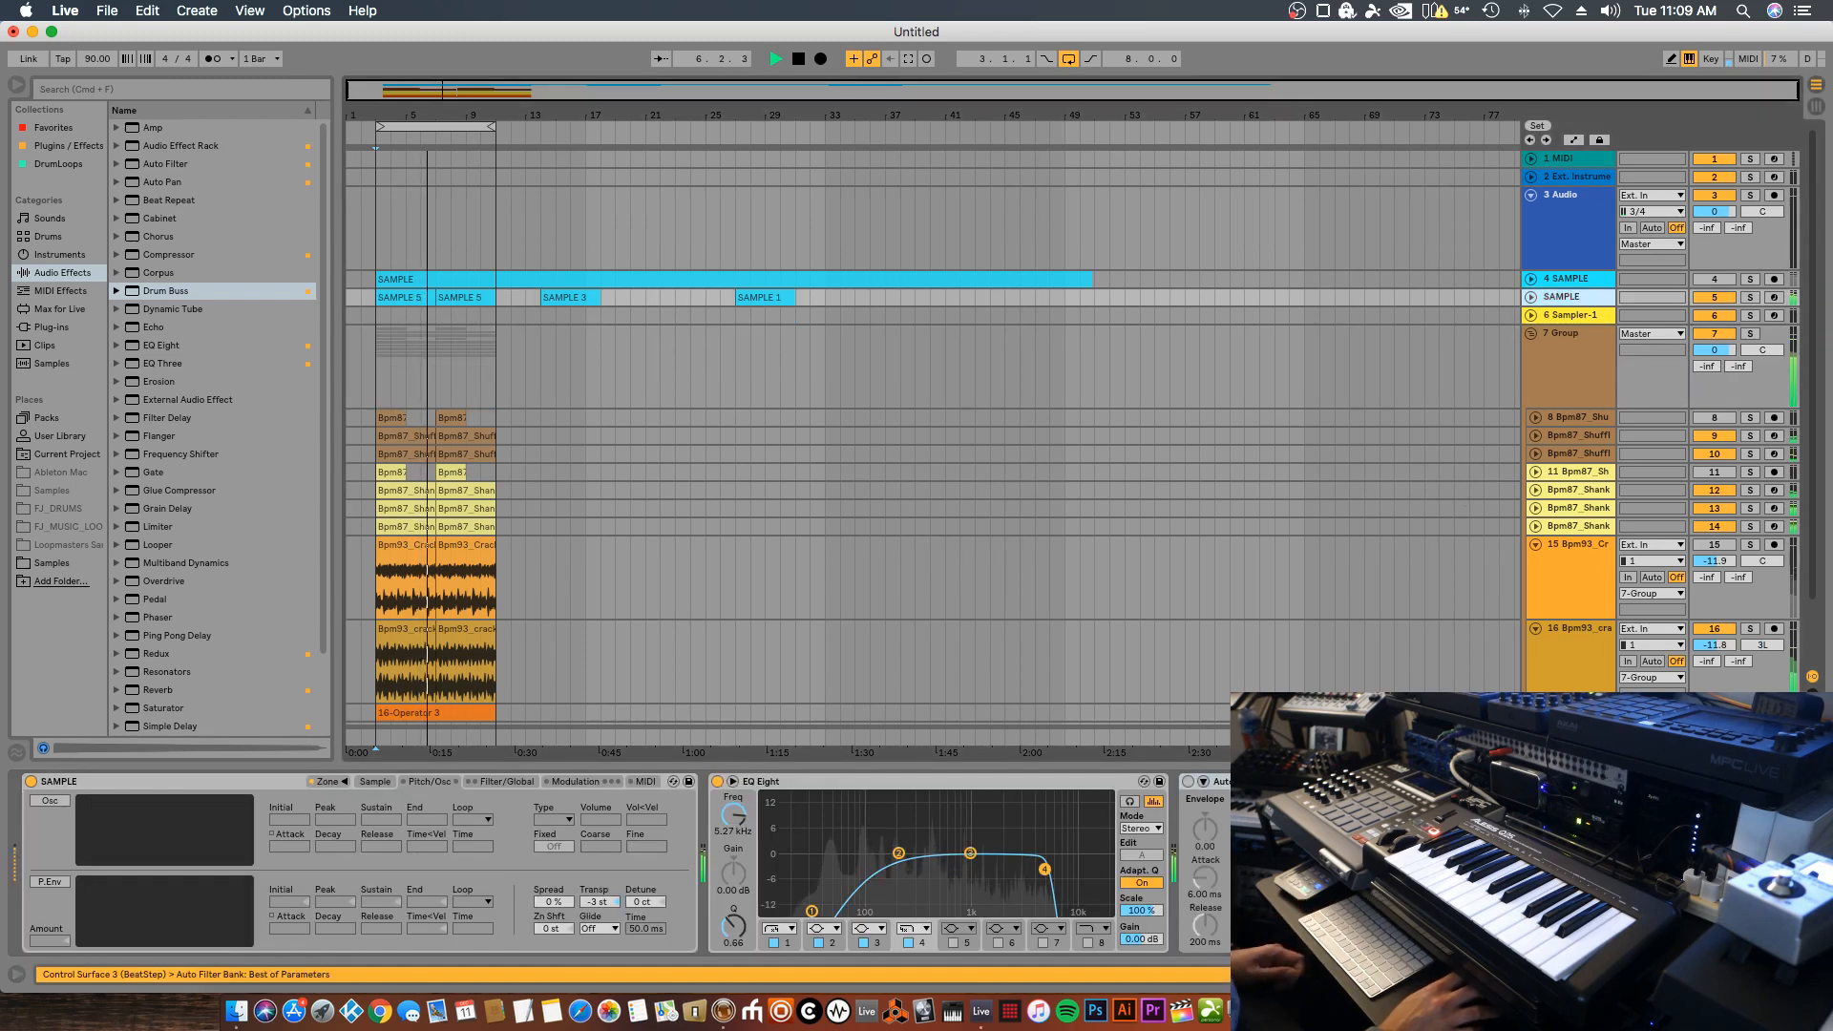
{"action": "scroll", "coordinate": [1539, 603], "scroll_direction": "down", "scroll_amount": 3}
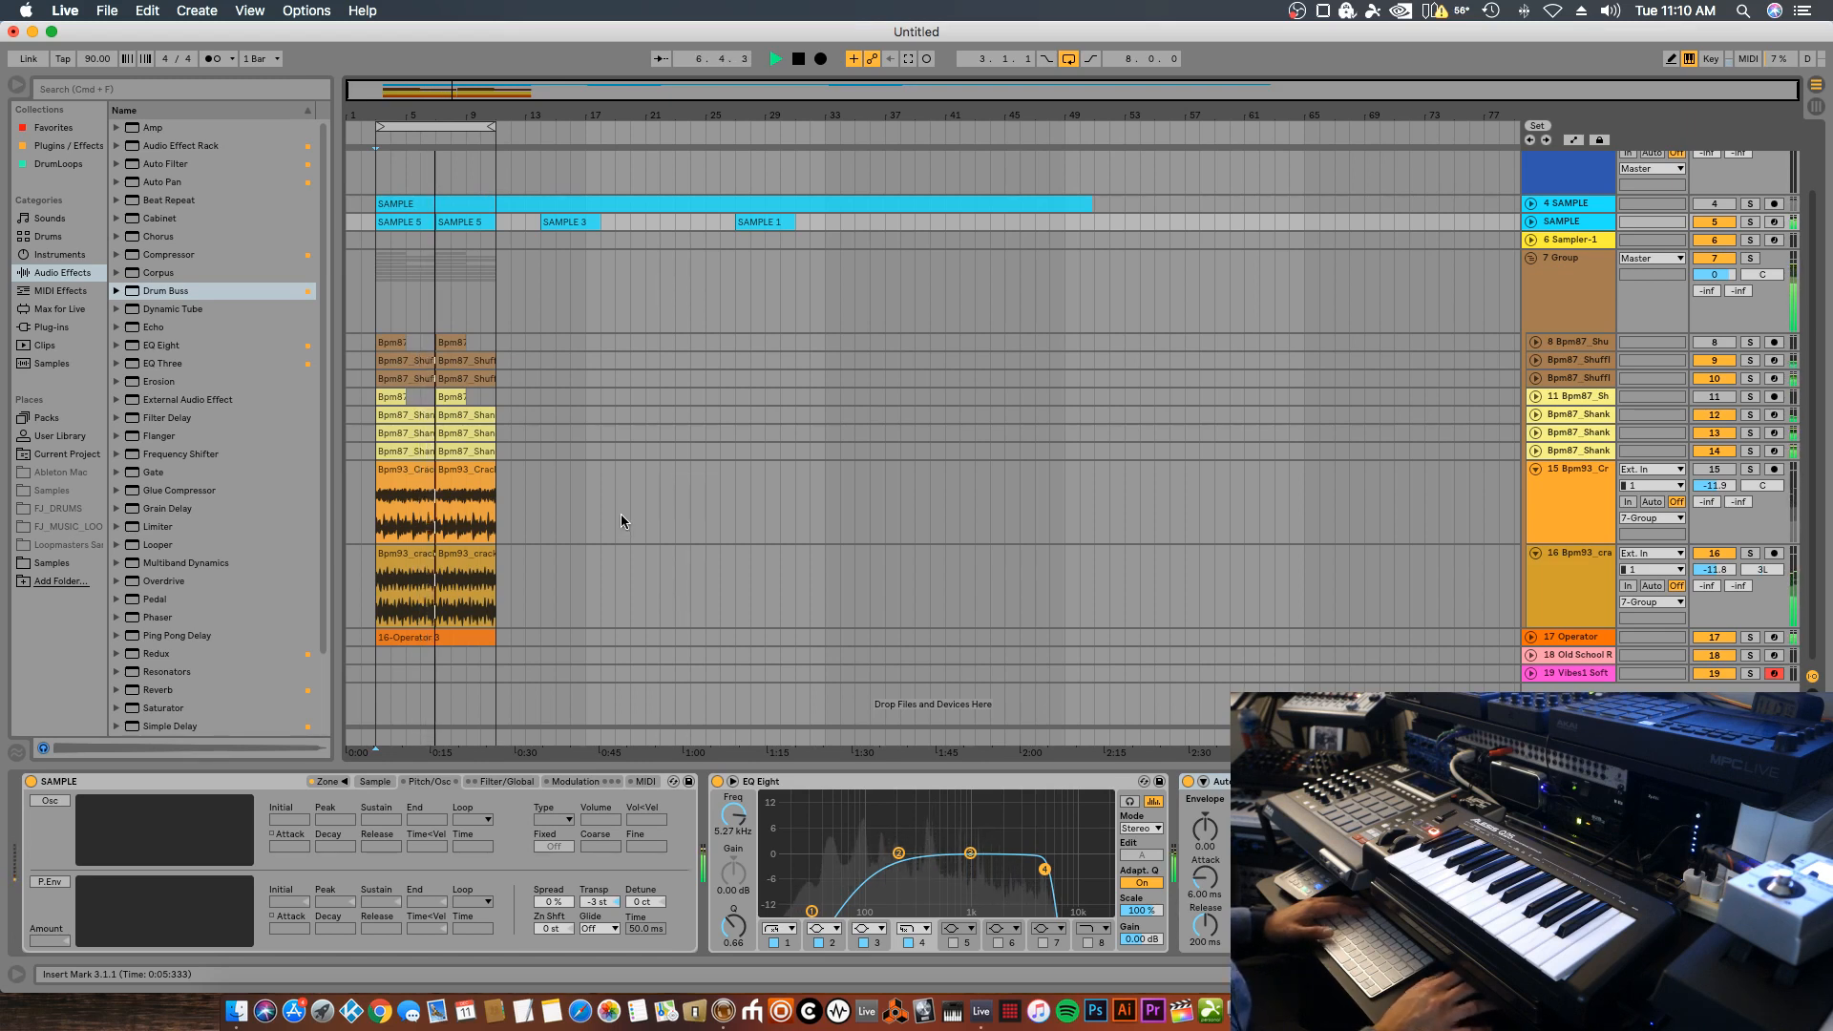
{"action": "key", "text": "space"}
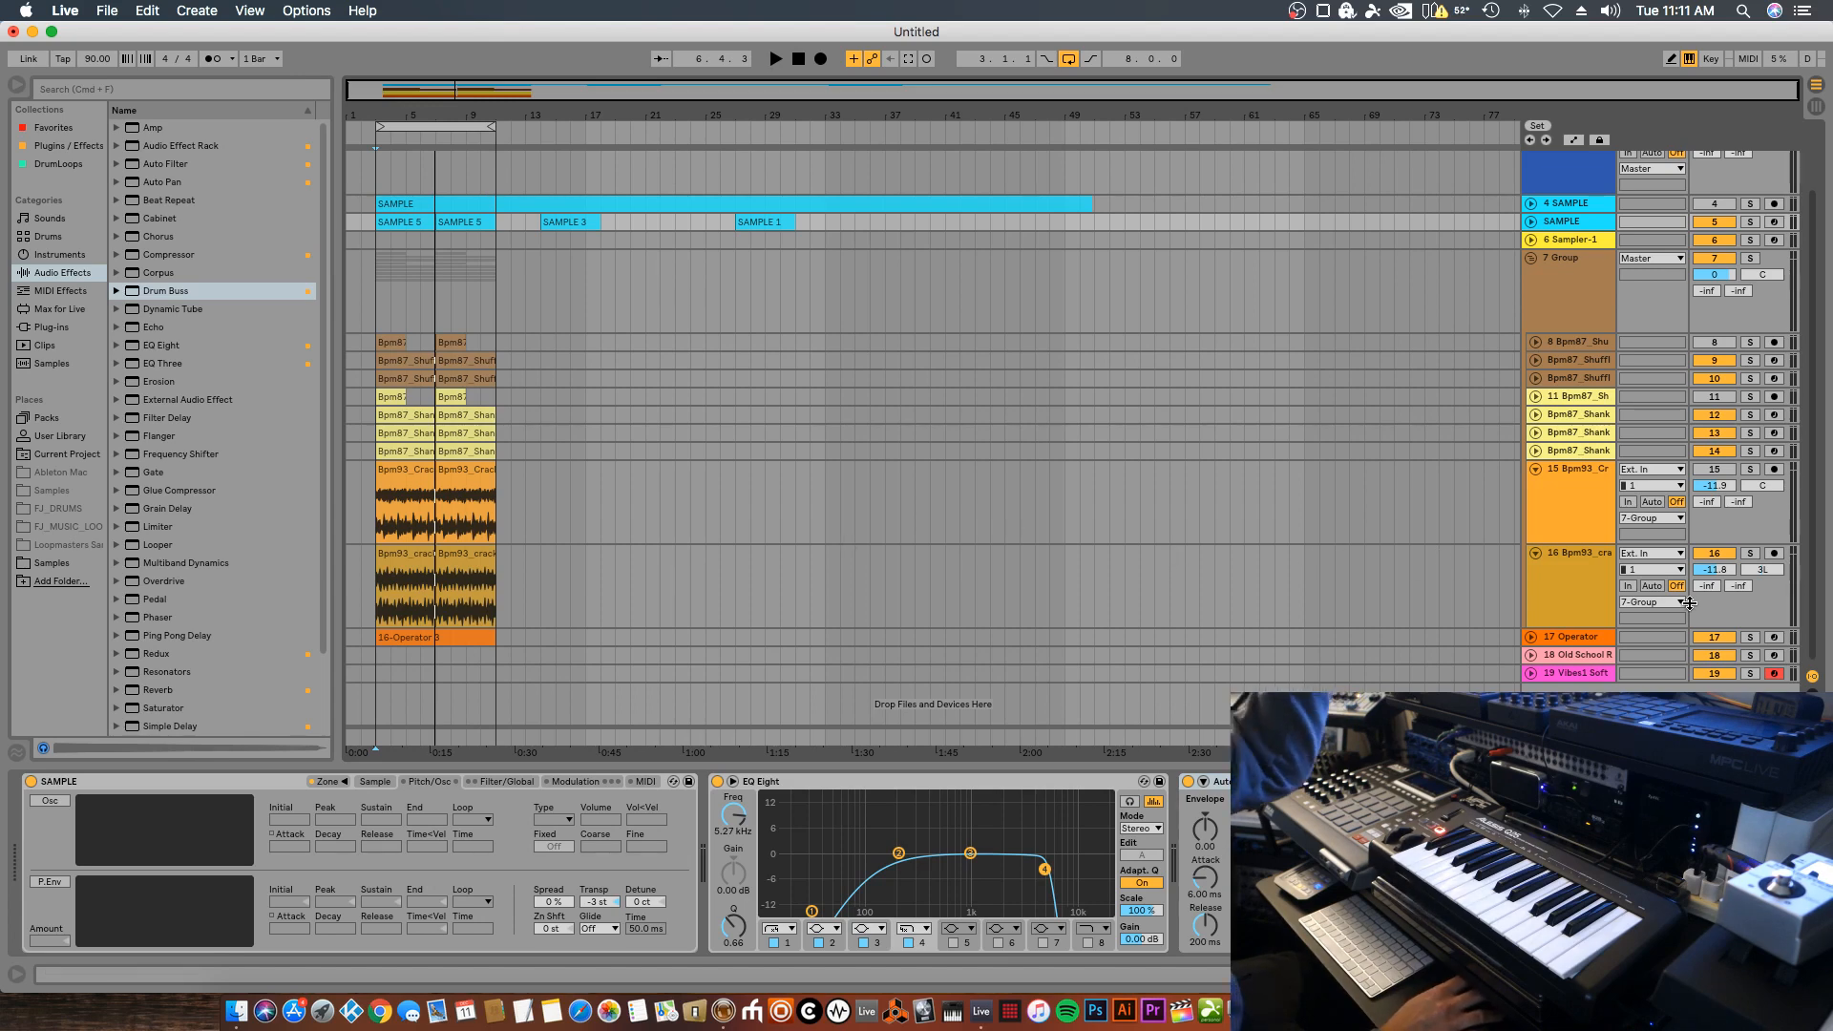
{"action": "left_click", "coordinate": [1596, 673]}
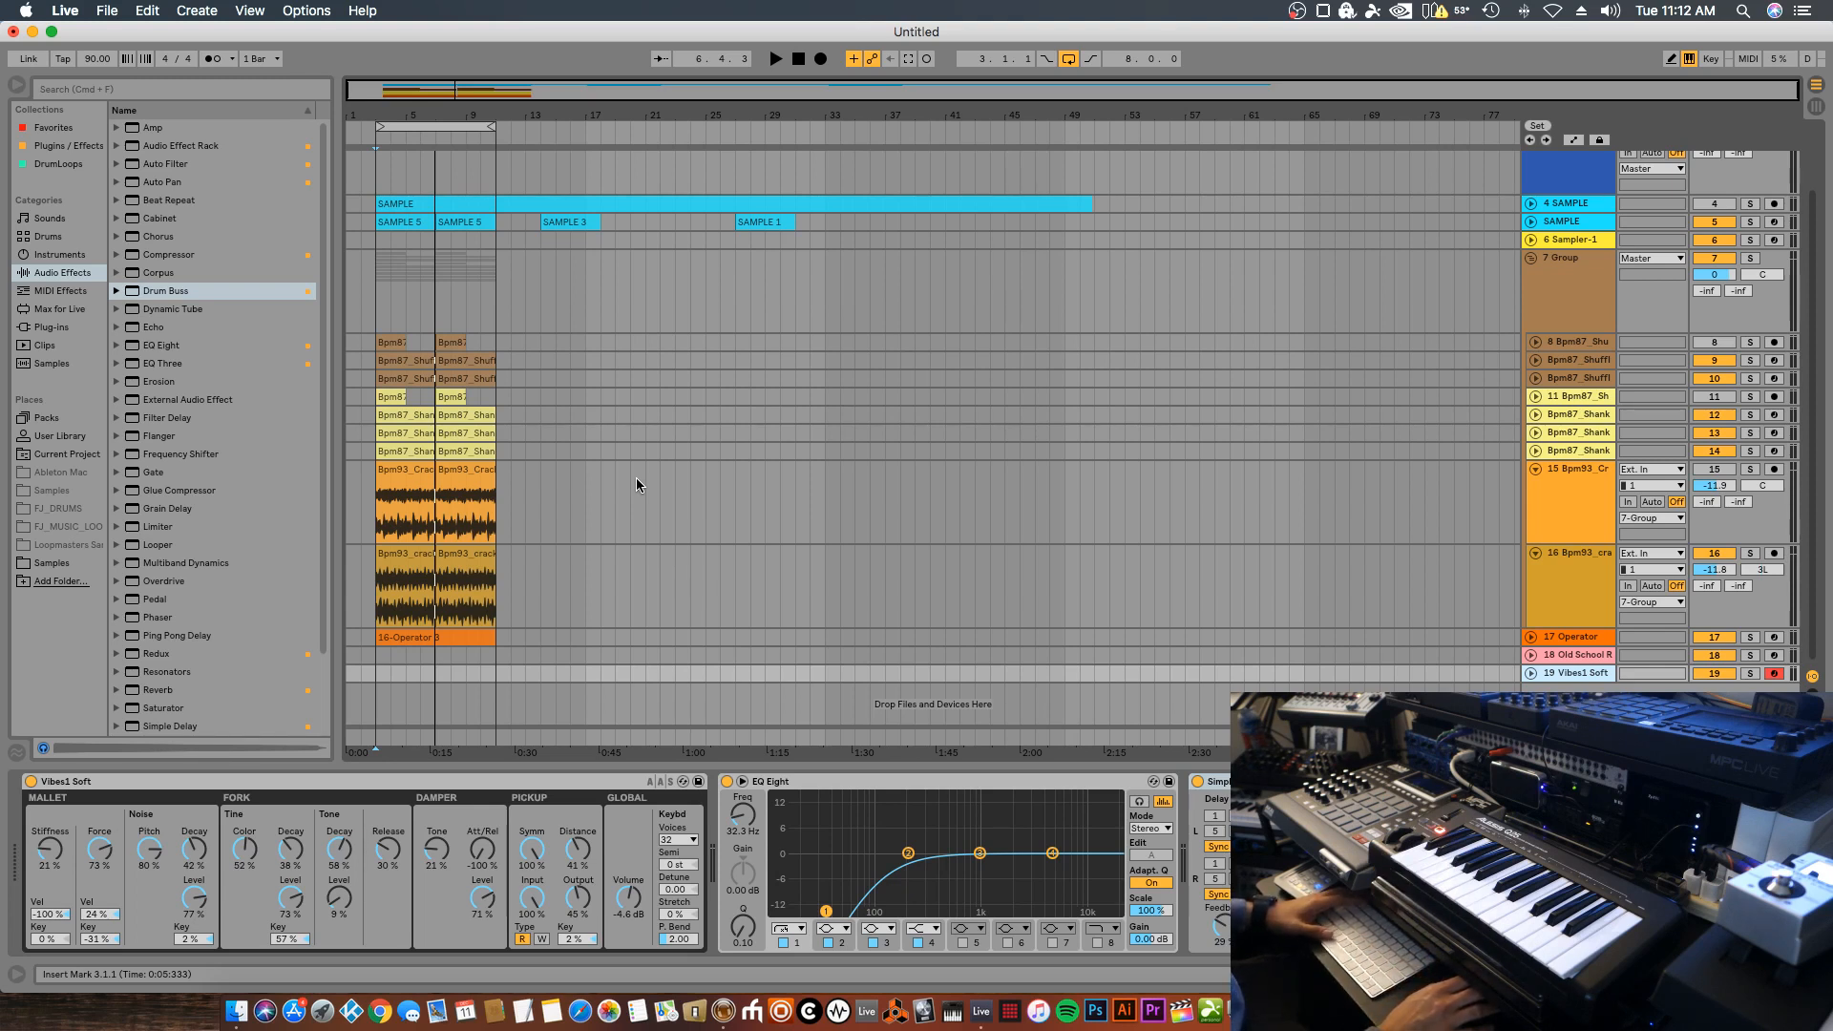
{"action": "key", "text": "space"}
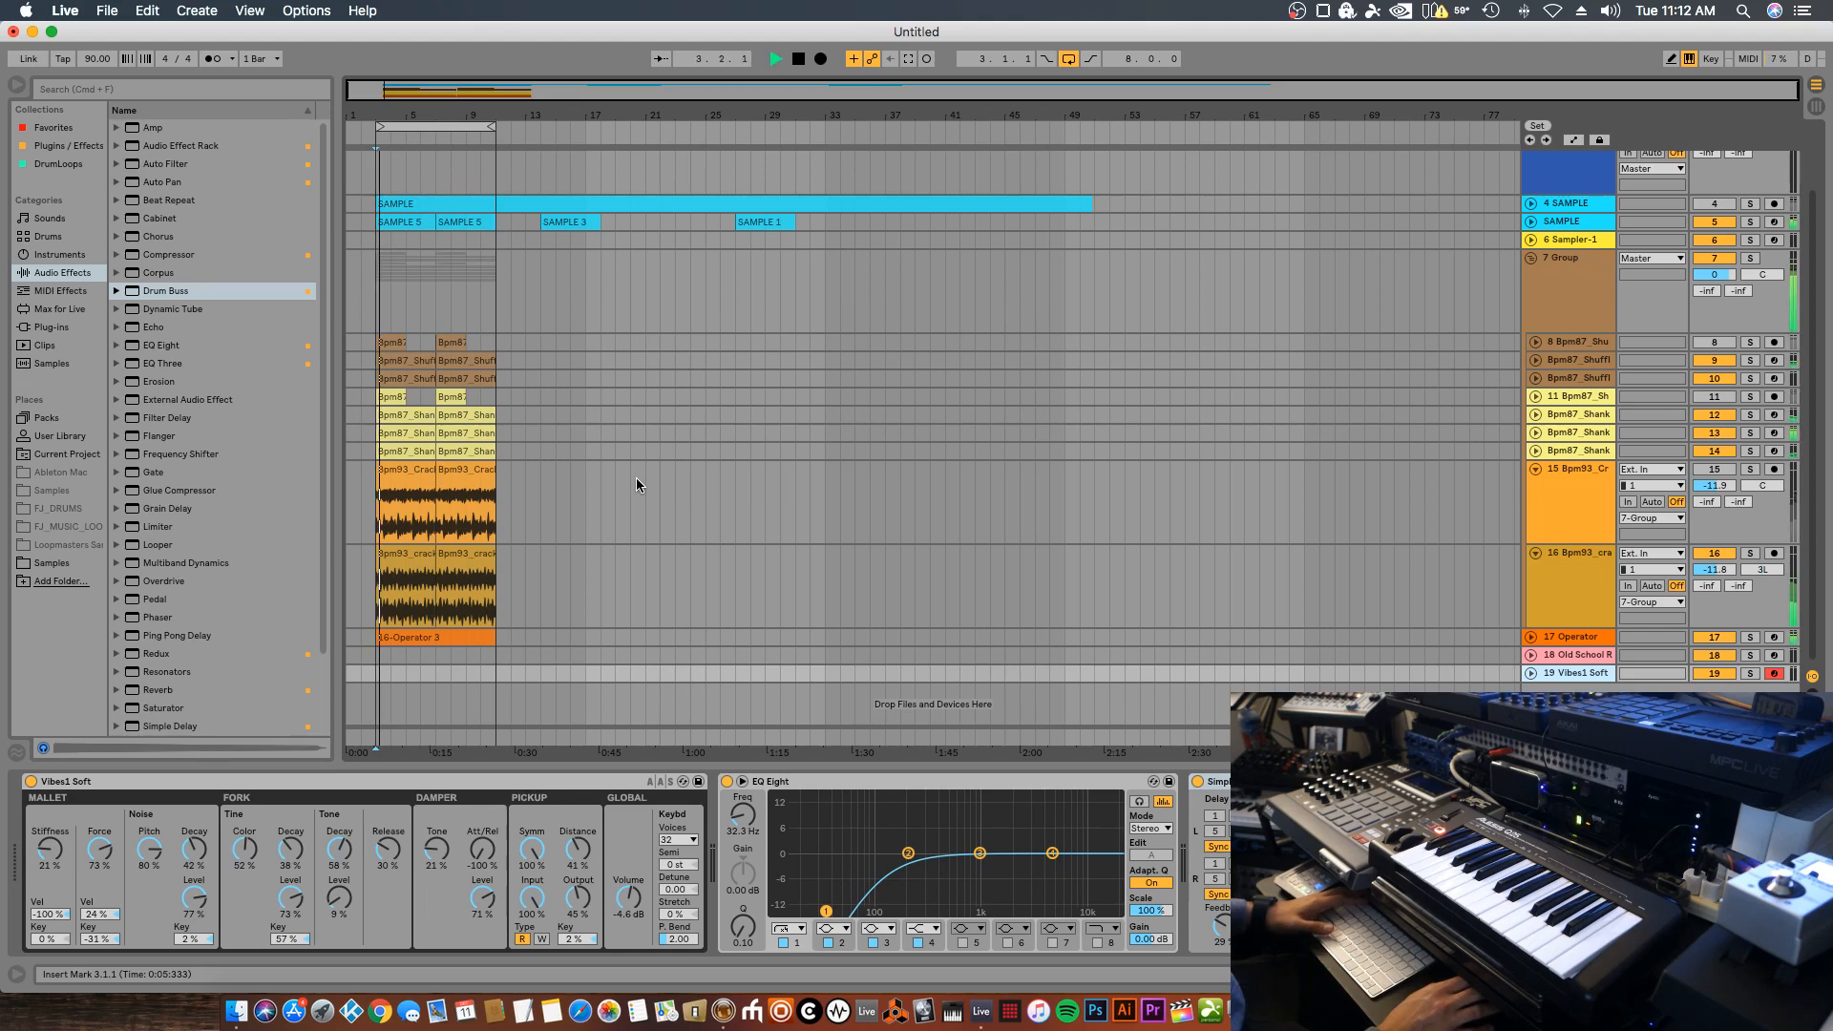
Bypass the Auto Filter after the EQ Eight on the chopped SAMPLE track while the loop plays
{"action": "left_click", "coordinate": [1596, 226]}
{"action": "left_click", "coordinate": [1589, 239]}
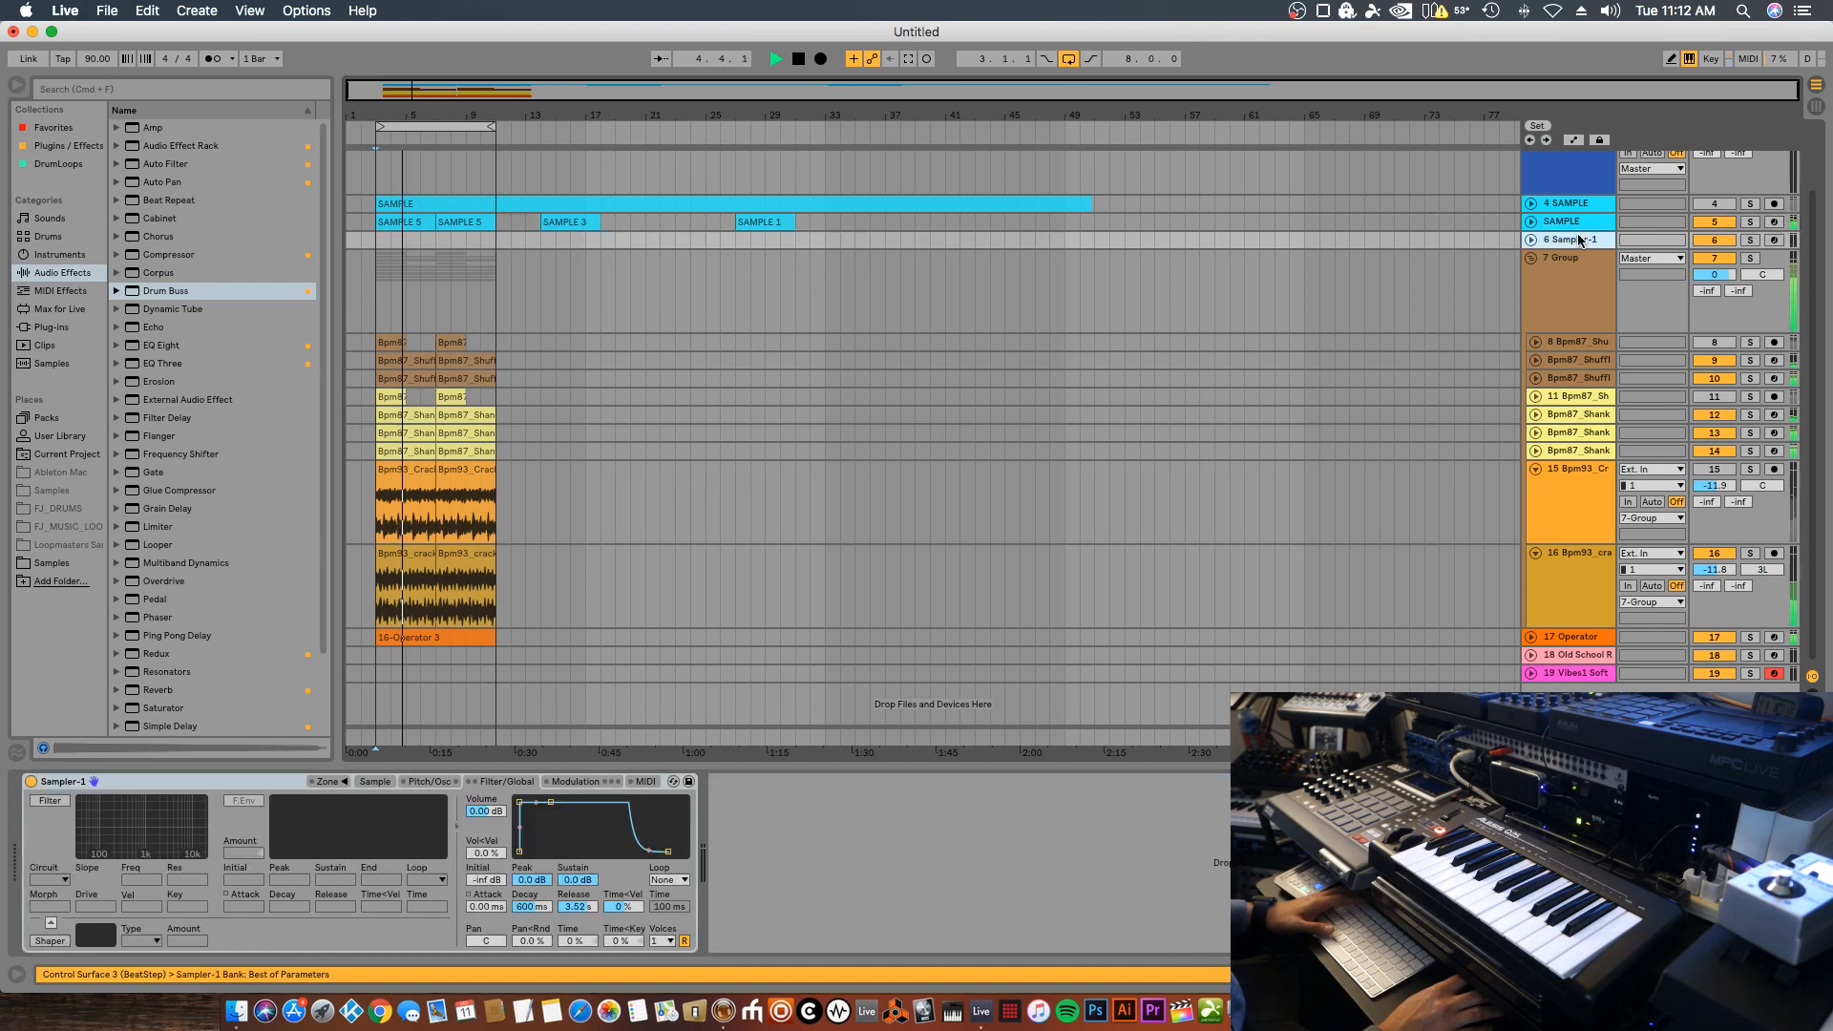
{"action": "left_click", "coordinate": [1577, 223]}
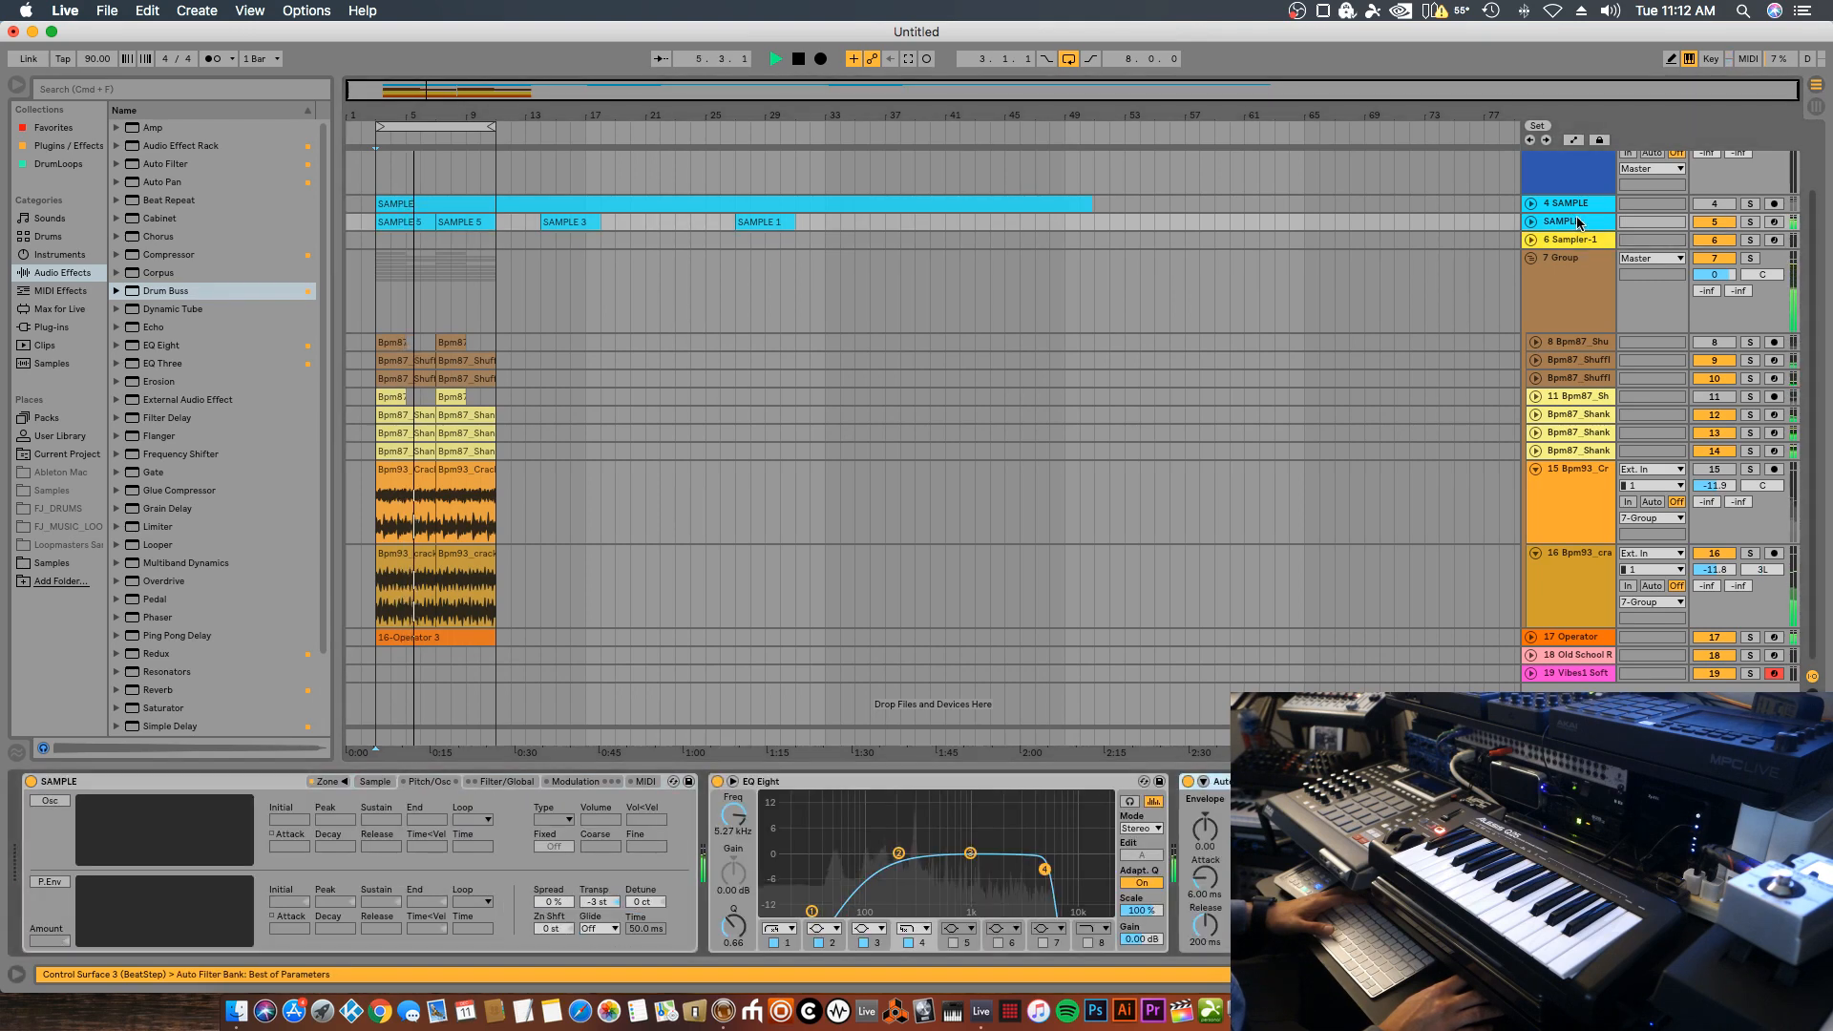
{"action": "left_click", "coordinate": [1188, 782]}
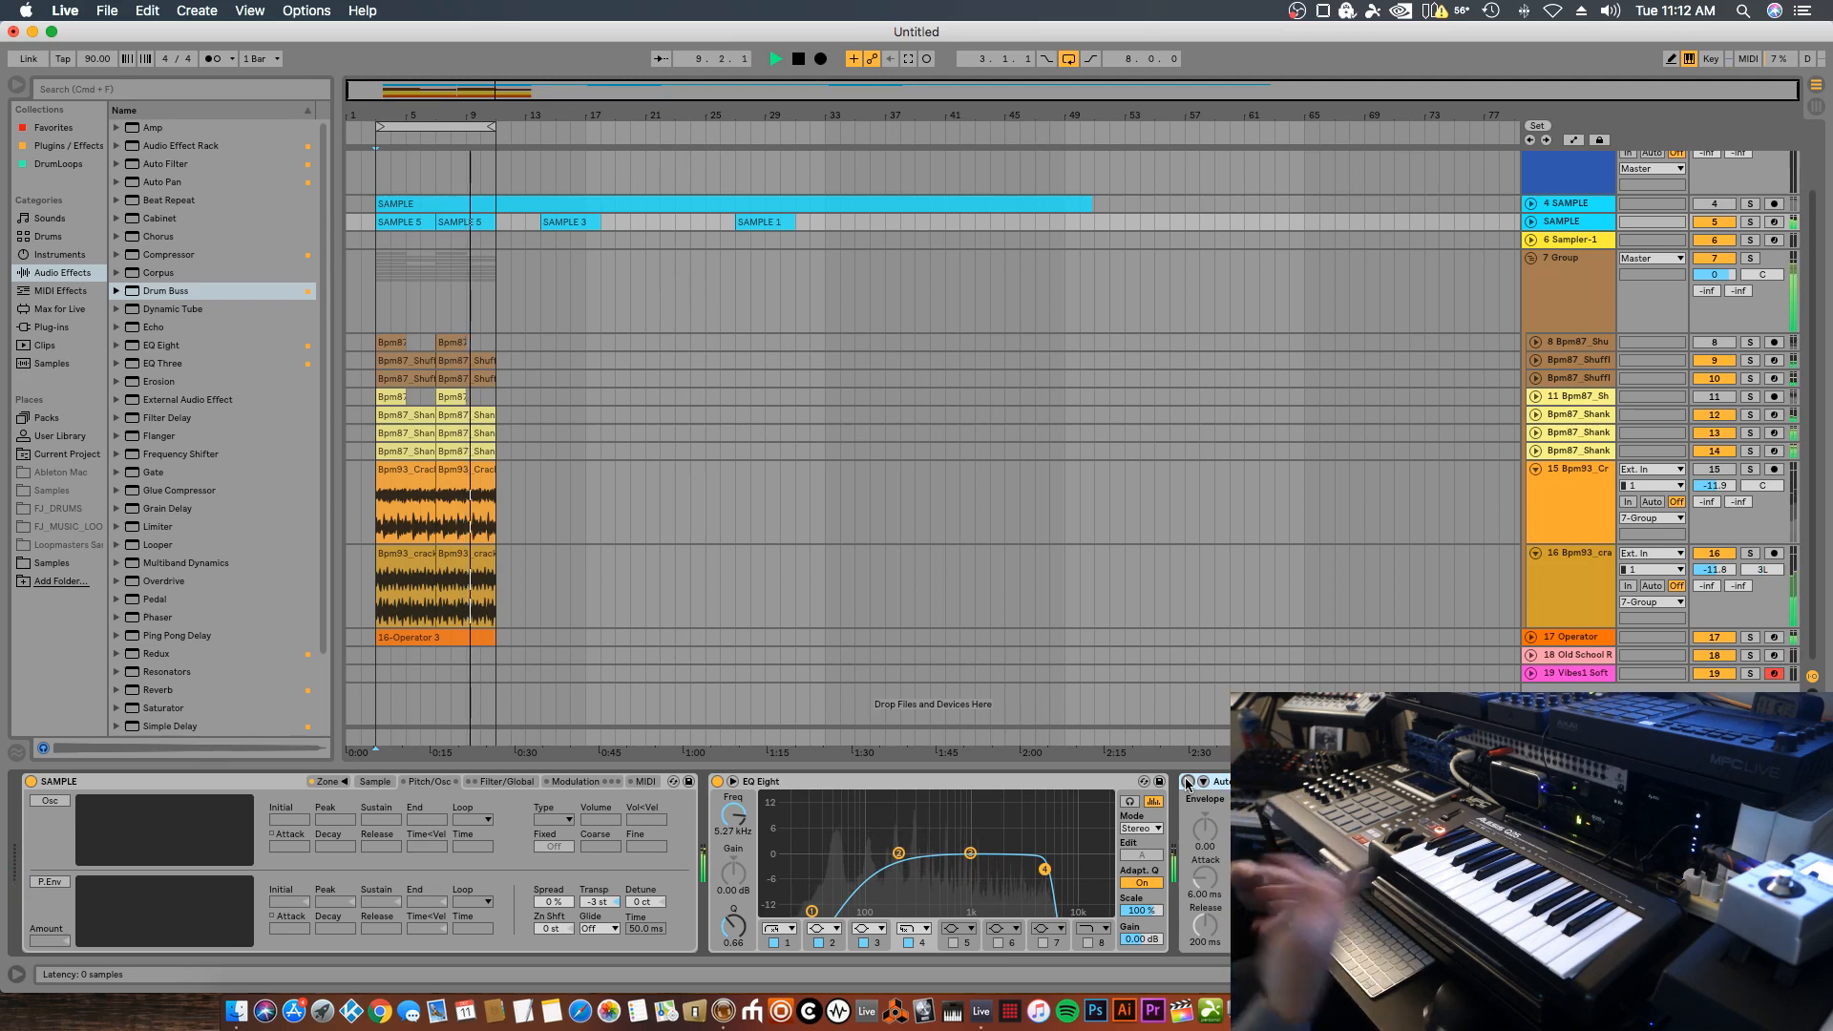
{"action": "scroll", "coordinate": [933, 439], "scroll_direction": "up", "scroll_amount": 1}
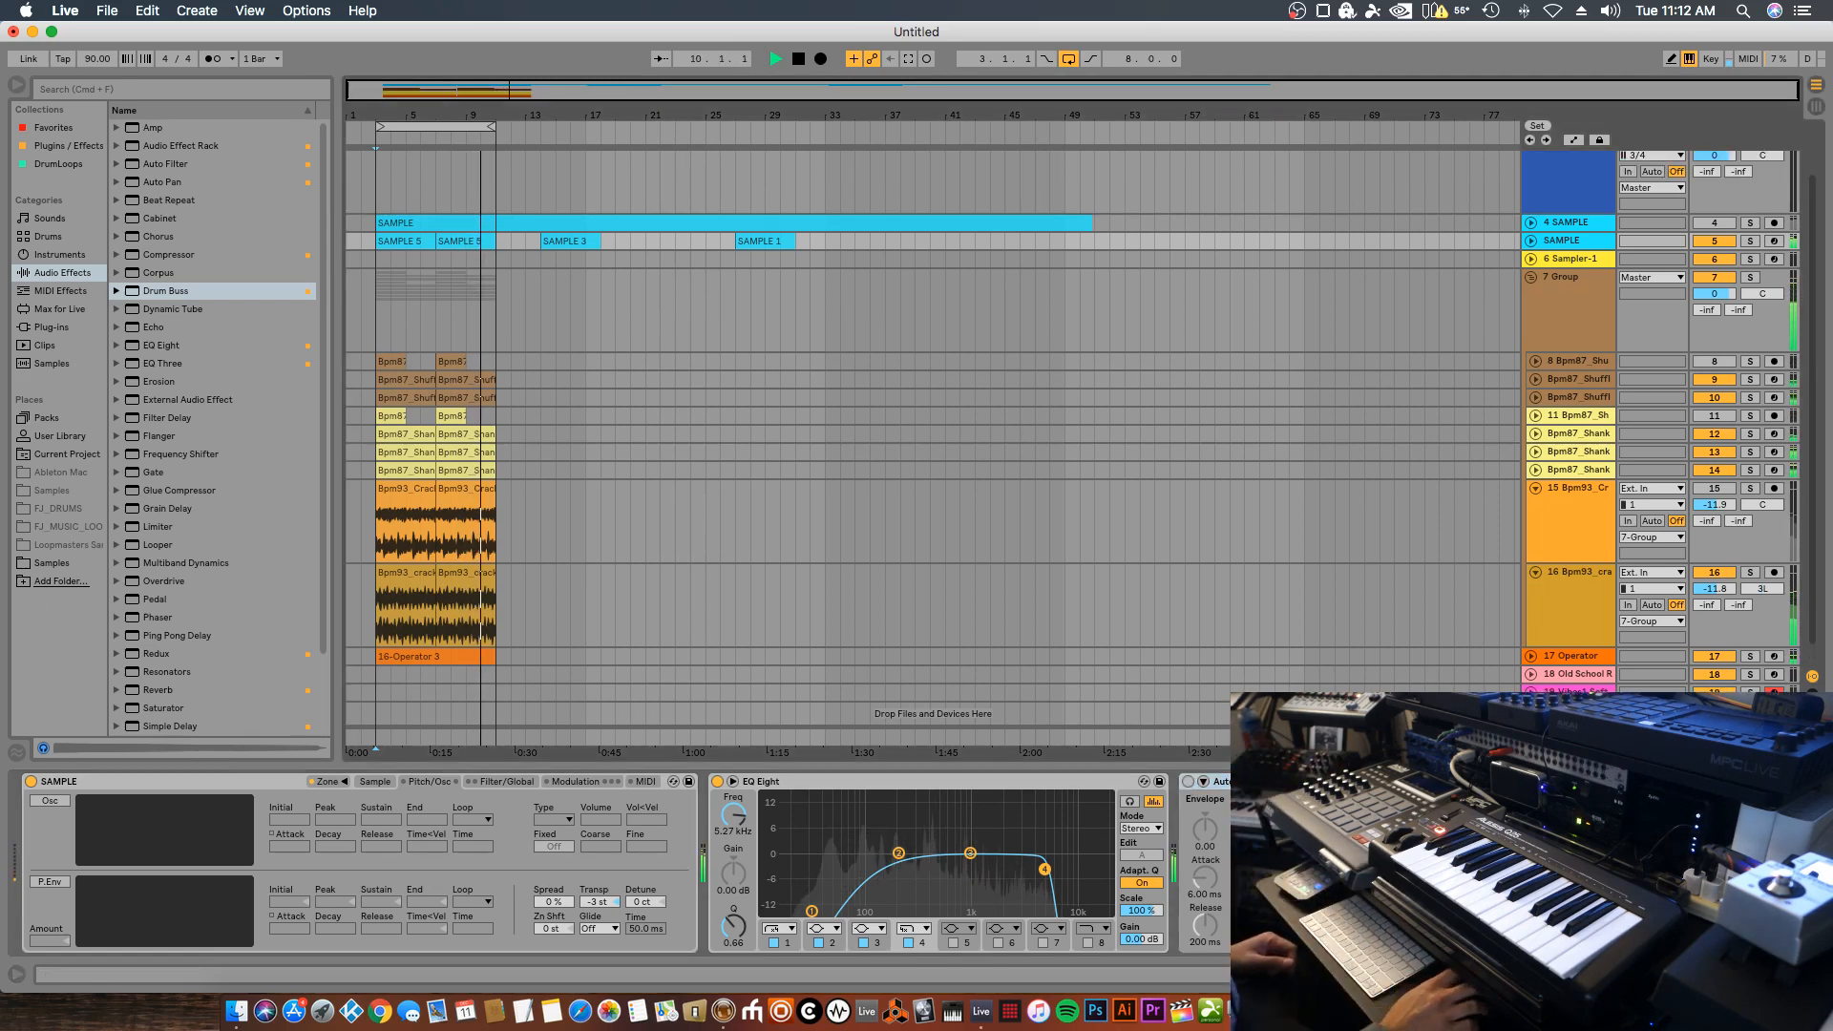